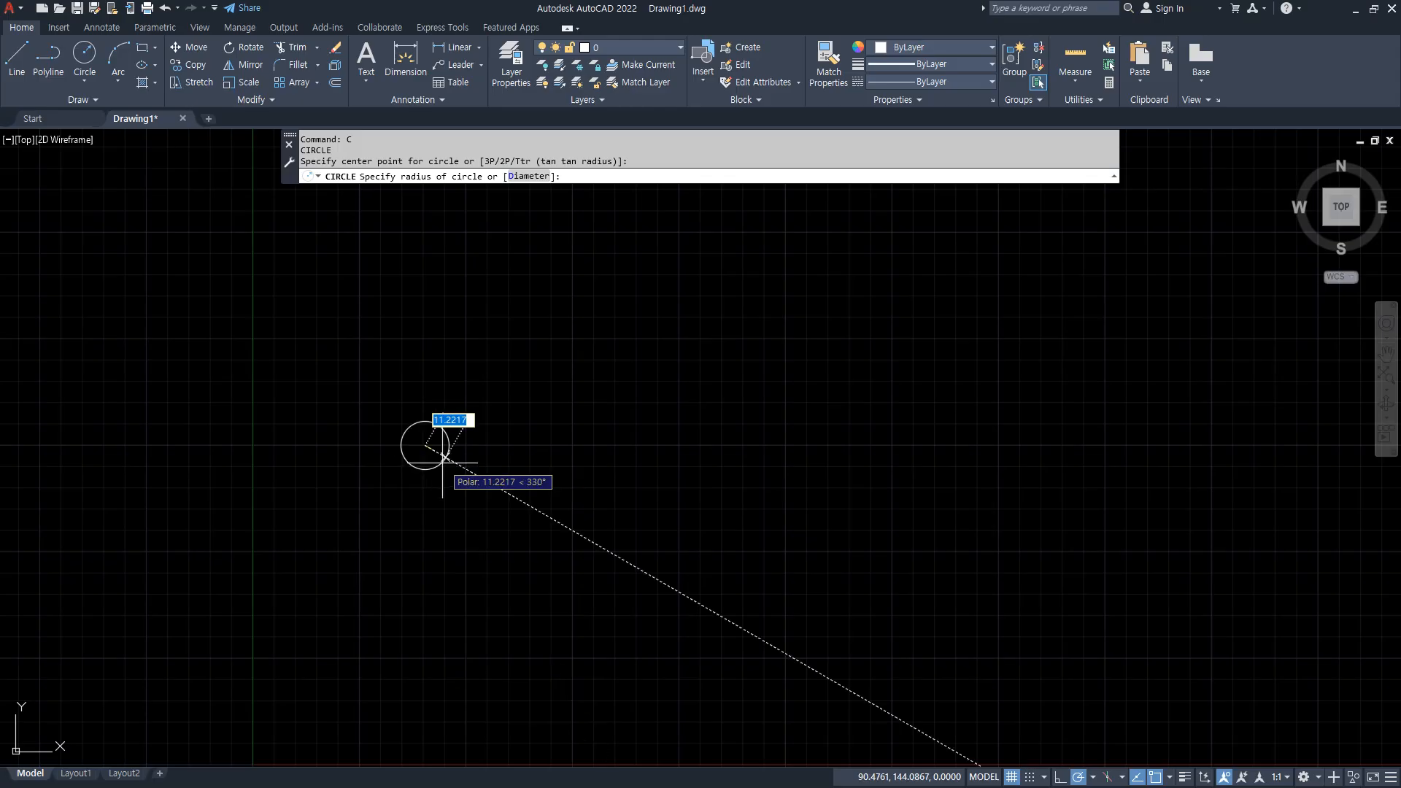
# Finish drawing the circle with a radius of 10.
pyautogui.press('Return')
pyautogui.scroll(2, 442, 463)
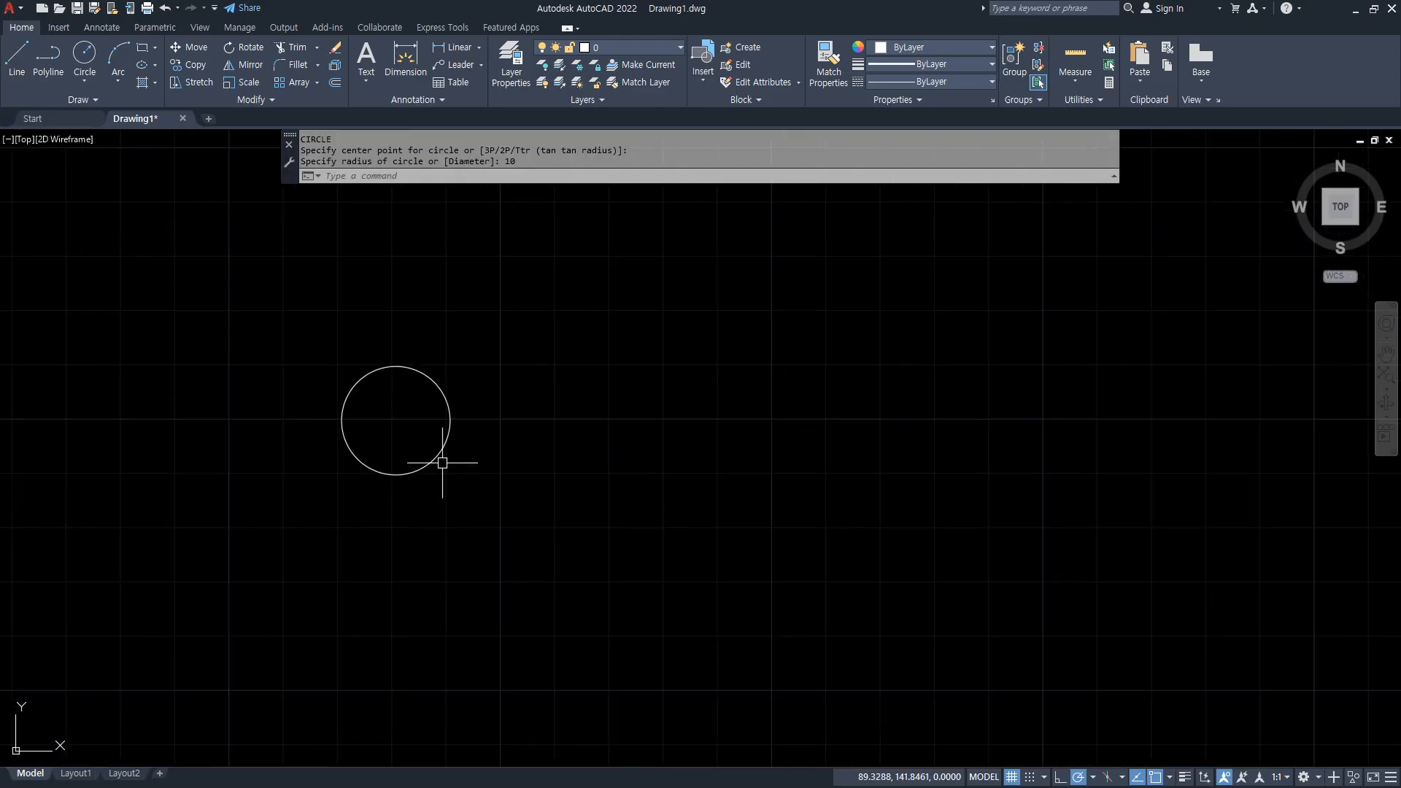
# Turn on lineweight display and move the circle 200 units horizontally to the right, using its center as base point.
pyautogui.write('m')
pyautogui.press('Return')
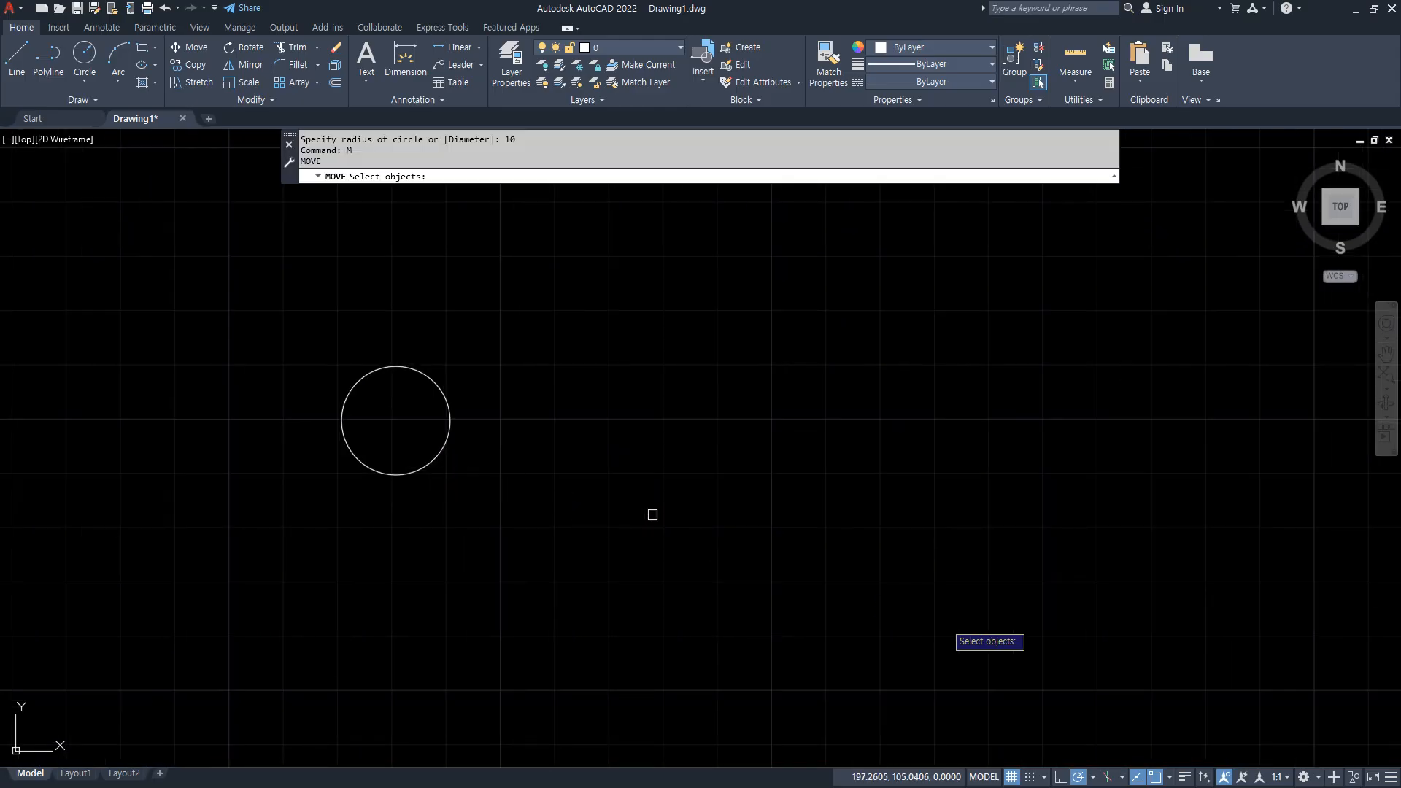
pyautogui.click(1185, 778)
pyautogui.click(449, 409)
pyautogui.press('Return')
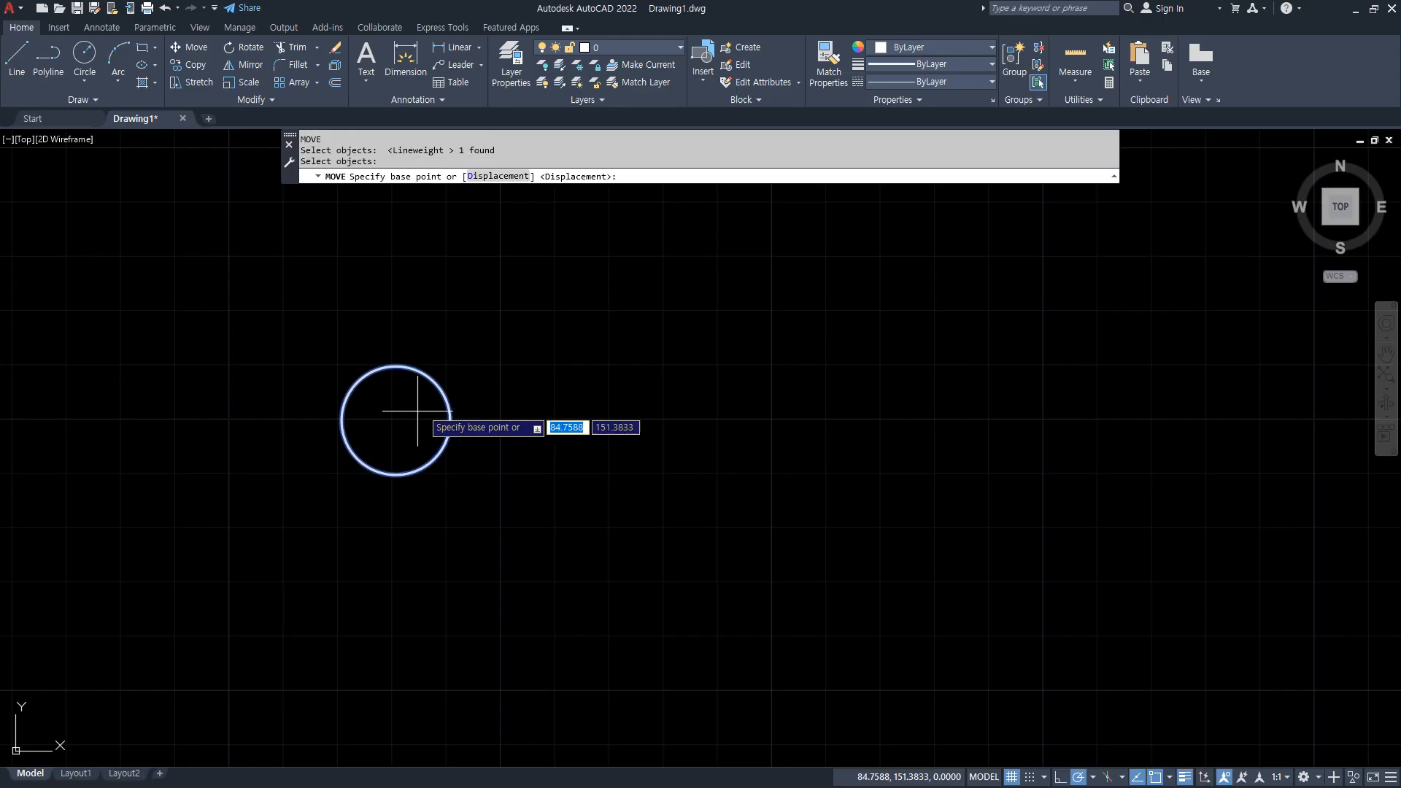
pyautogui.click(394, 418)
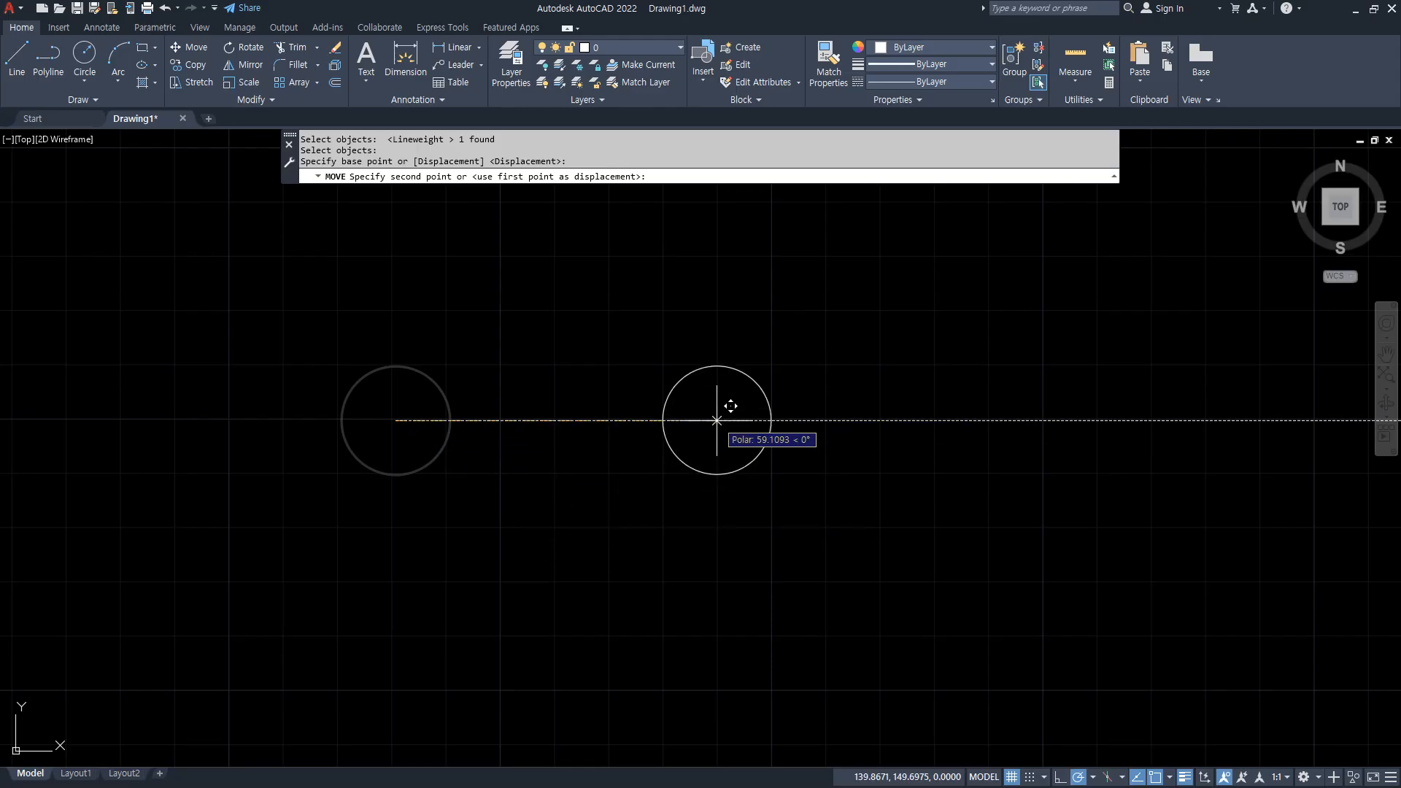
pyautogui.write('200')
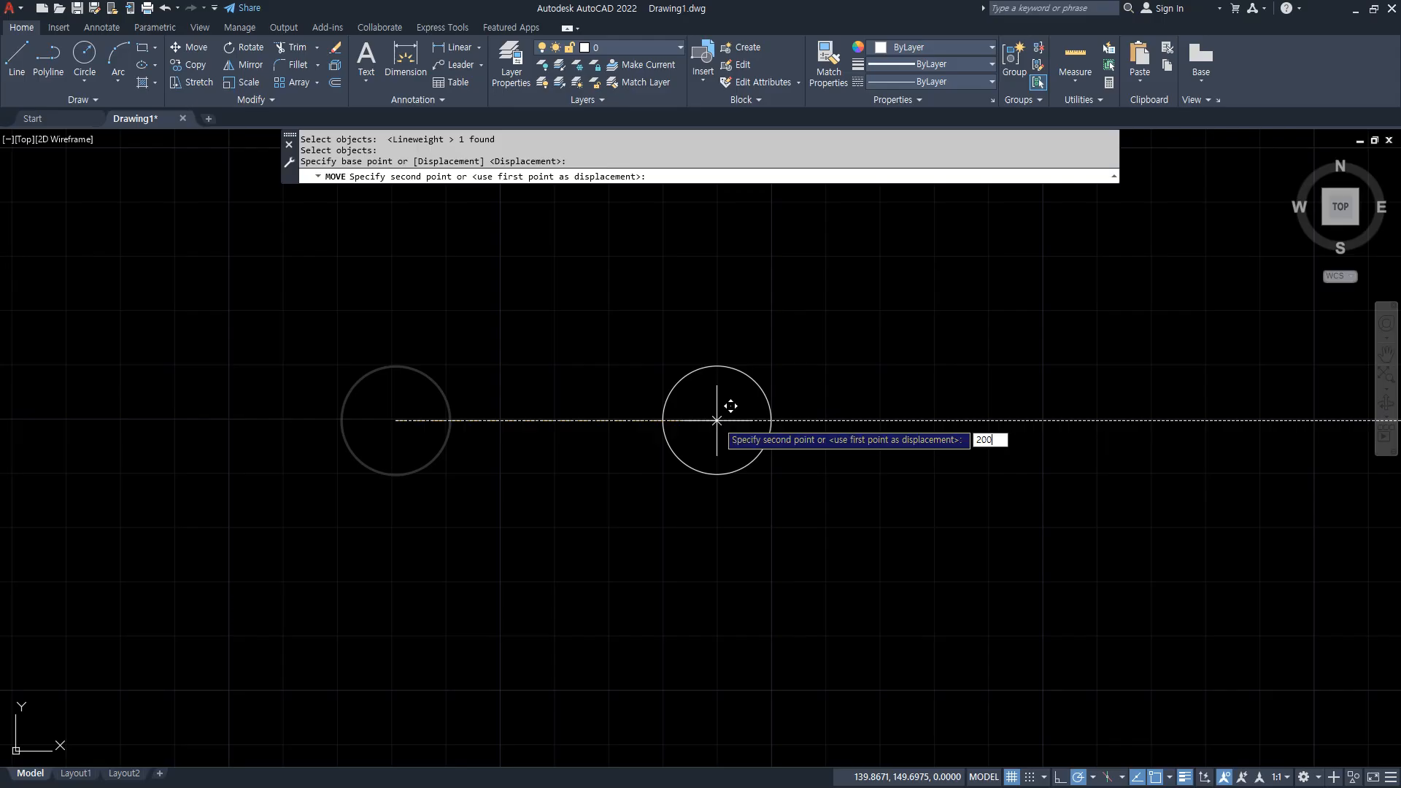
pyautogui.press('Return')
# Move the circle from its center about 208 units straight to the left at 180°.
pyautogui.scroll(-2, 717, 420)
pyautogui.scroll(1, 717, 421)
pyautogui.moveTo(766, 421); pyautogui.dragTo(558, 429, button='middle')
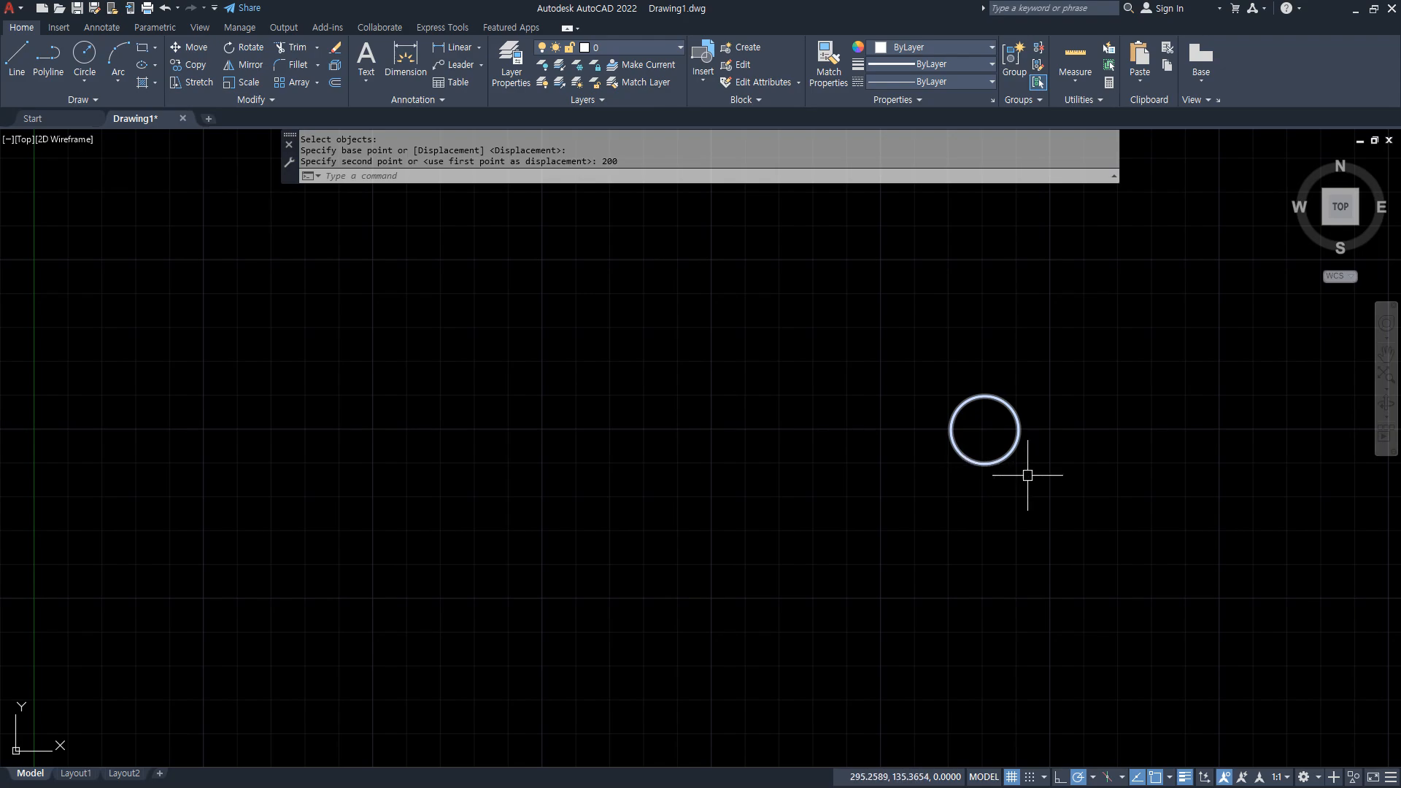
pyautogui.press('Return')
pyautogui.click(1101, 484)
pyautogui.click(906, 386)
pyautogui.press('Return')
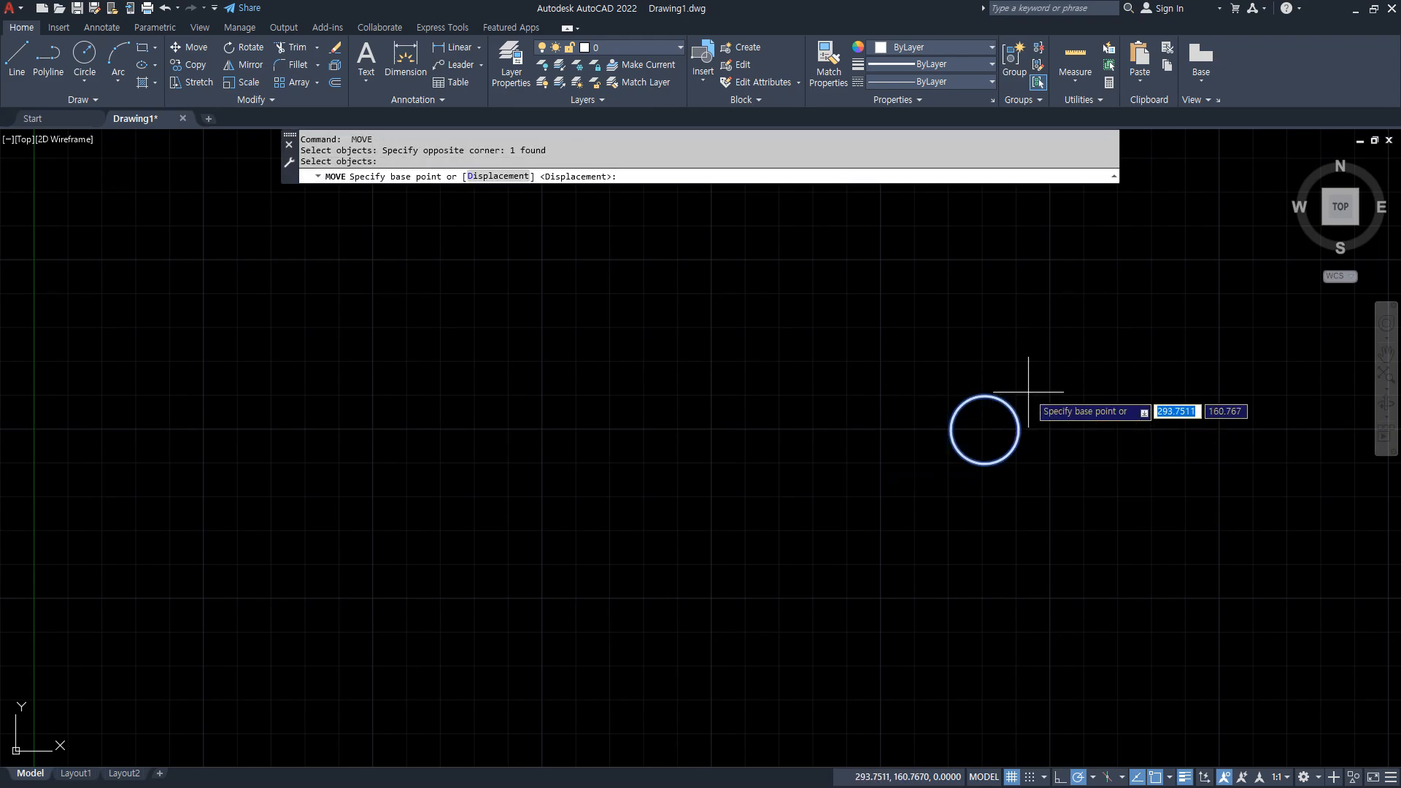
pyautogui.click(987, 428)
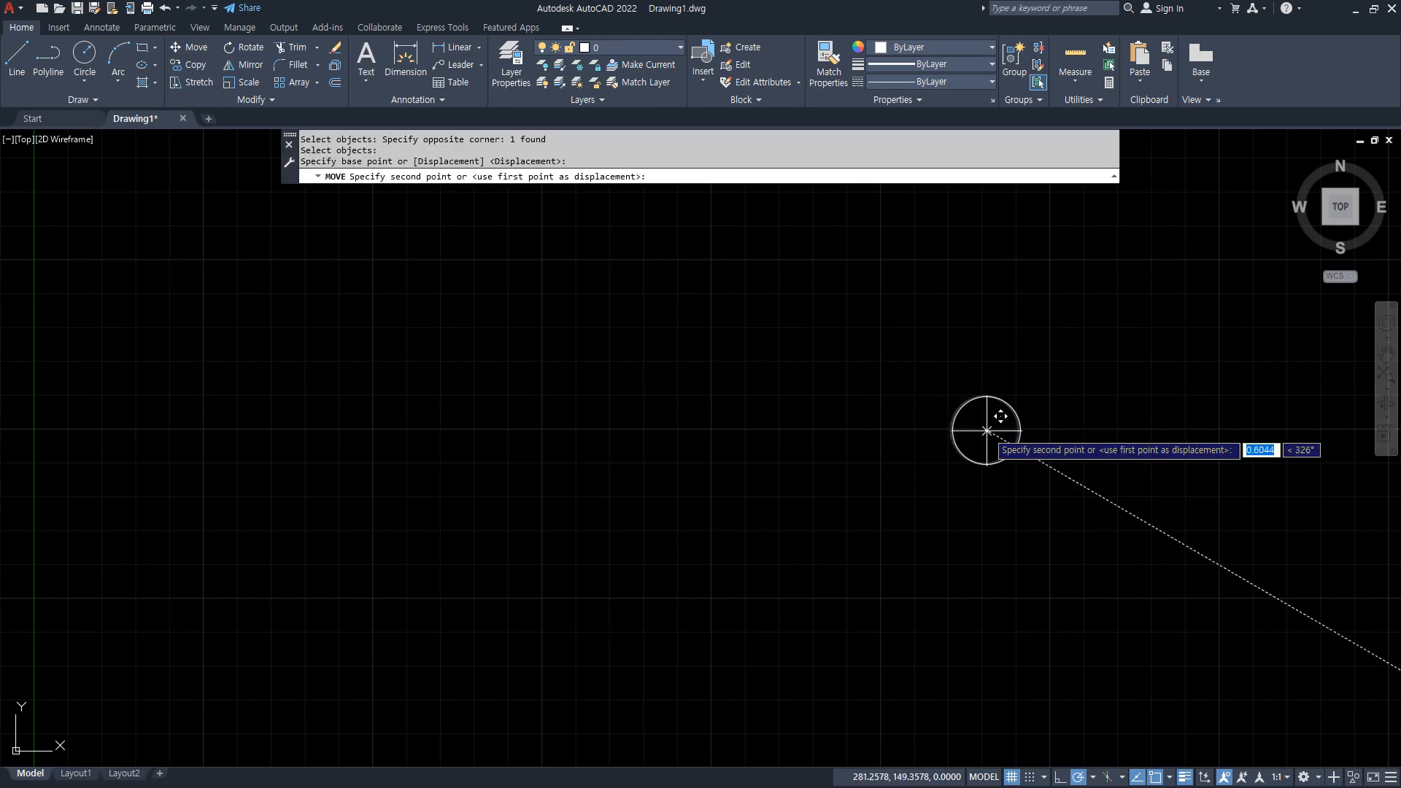
pyautogui.click(279, 429)
# Move the circle from its center by a distance of 100 at an angle of 45°.
pyautogui.press('Return')
pyautogui.click(391, 494)
pyautogui.click(212, 367)
pyautogui.press('Return')
pyautogui.click(278, 430)
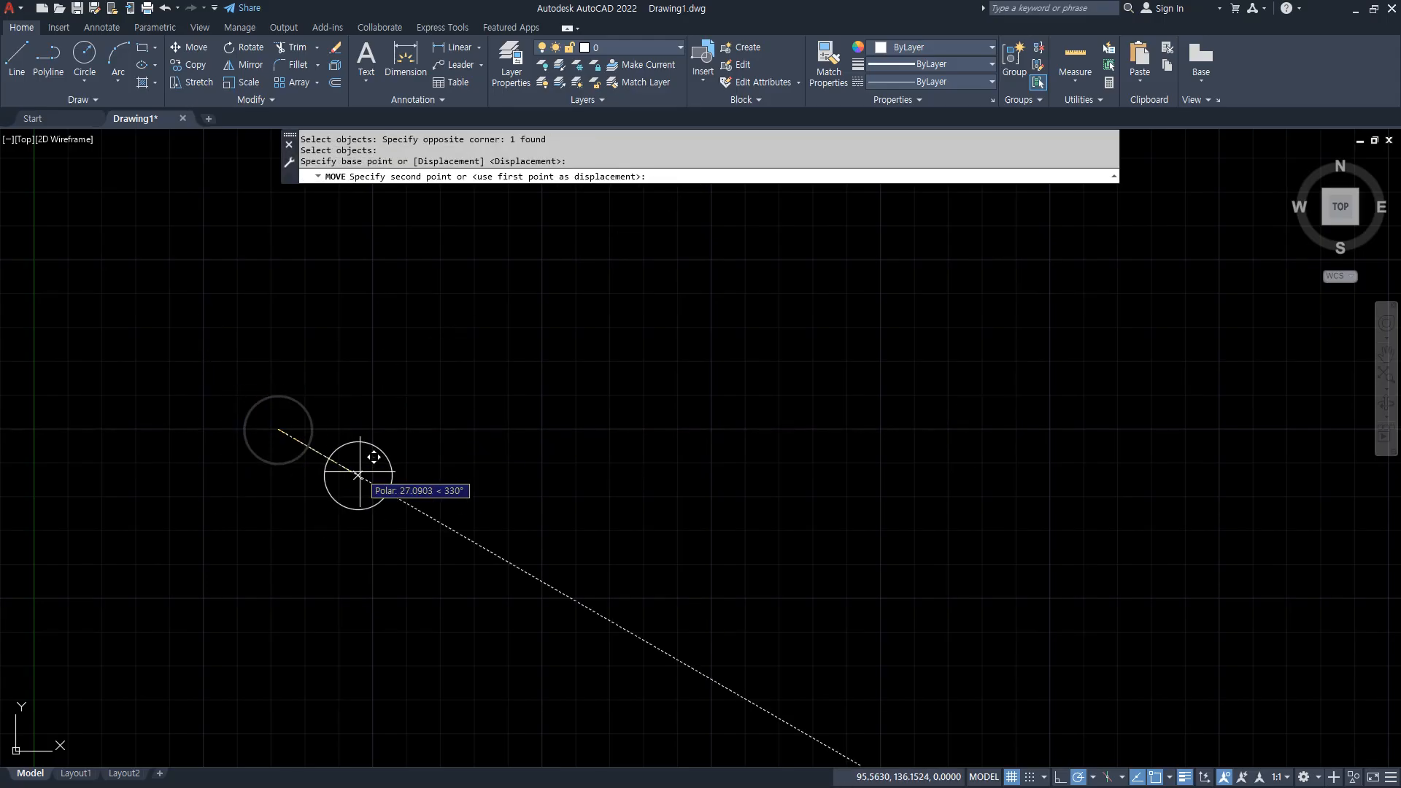
pyautogui.write('10')
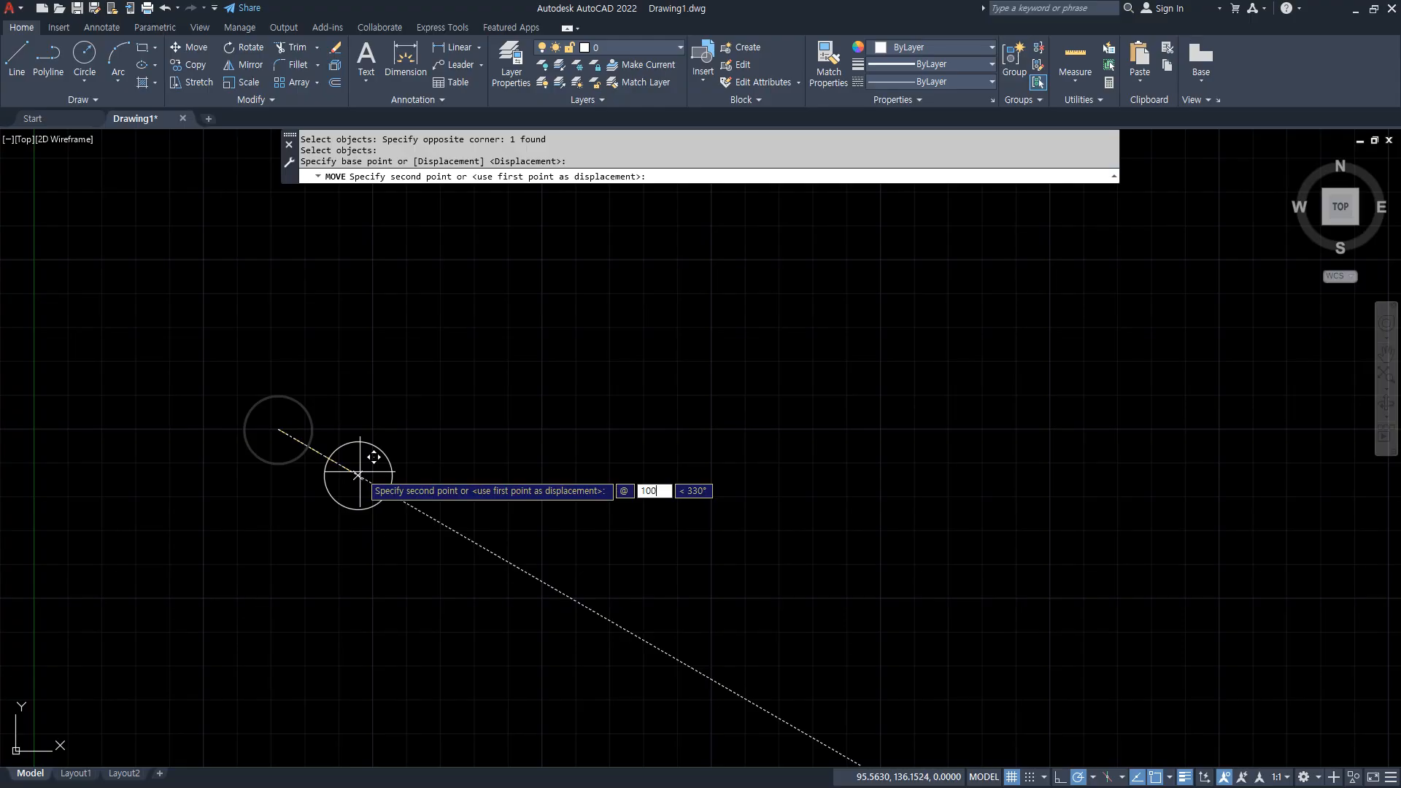
pyautogui.write('0')
pyautogui.press('Tab')
pyautogui.press('Return')
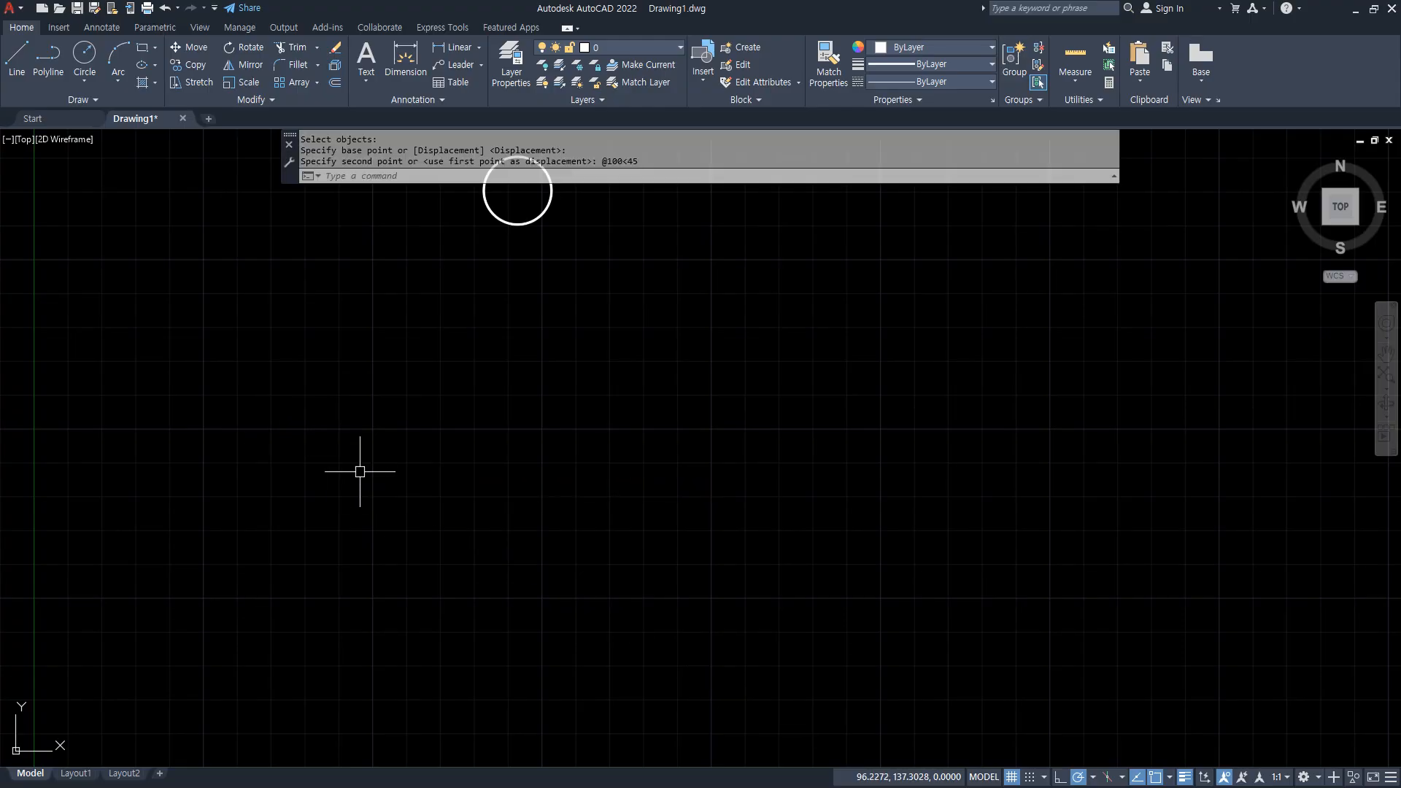
pyautogui.press('Return')
pyautogui.click(639, 241)
pyautogui.click(488, 187)
pyautogui.press('Return')
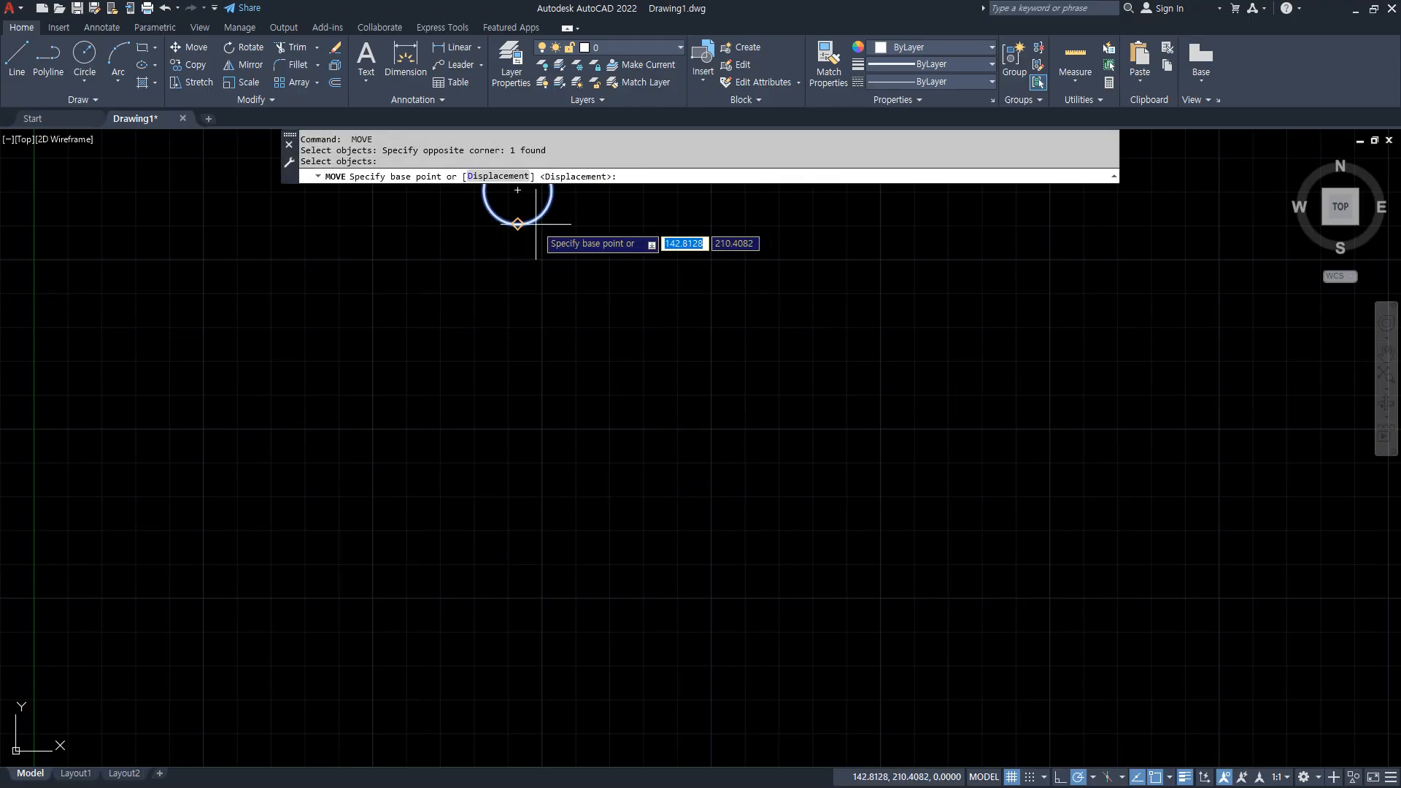
pyautogui.click(517, 191)
pyautogui.write('@100<-45')
pyautogui.press('Return')
# Move the circle from its center 100 units horizontally to the right.
pyautogui.press('Return')
pyautogui.click(836, 496)
pyautogui.click(632, 347)
pyautogui.press('Return')
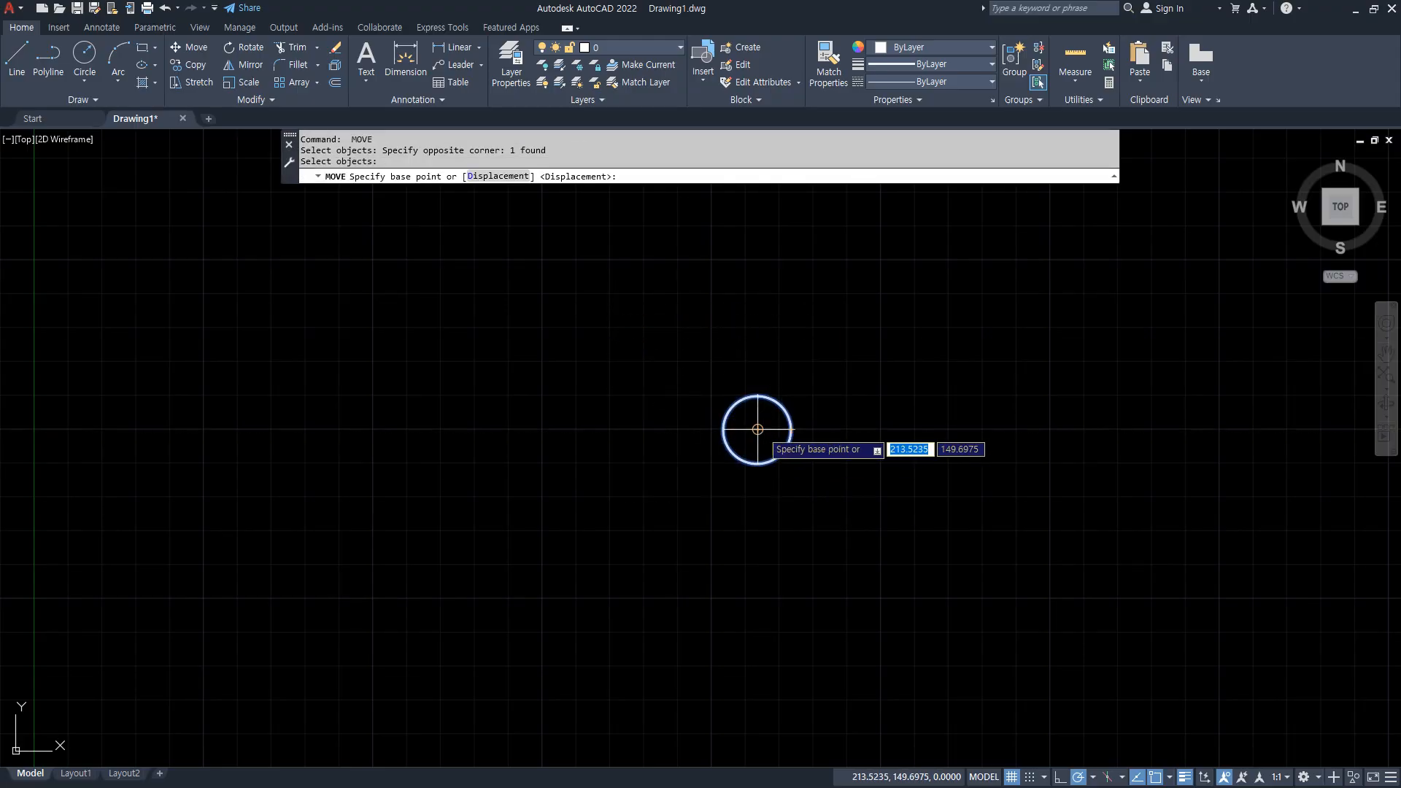
pyautogui.click(757, 429)
pyautogui.write('100')
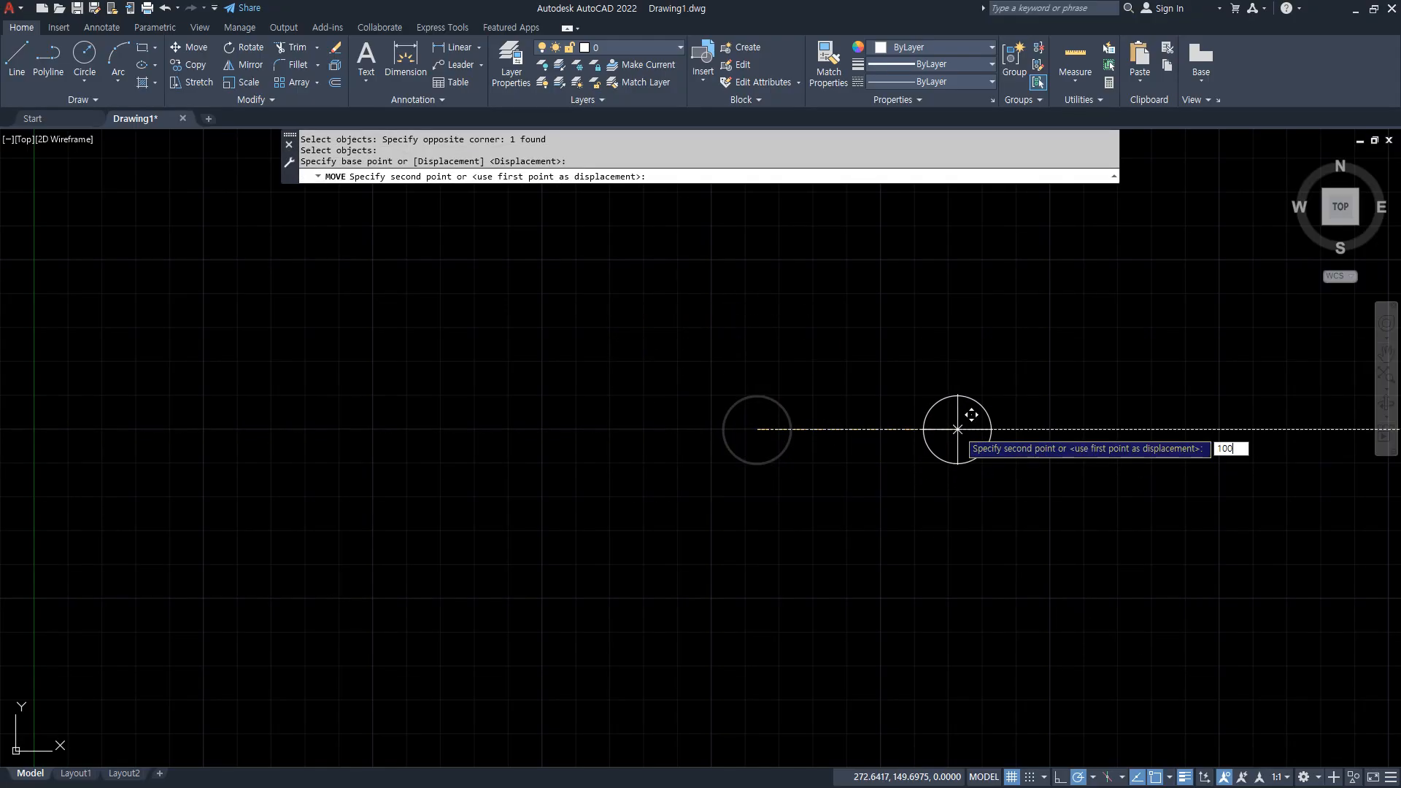
pyautogui.press('Return')
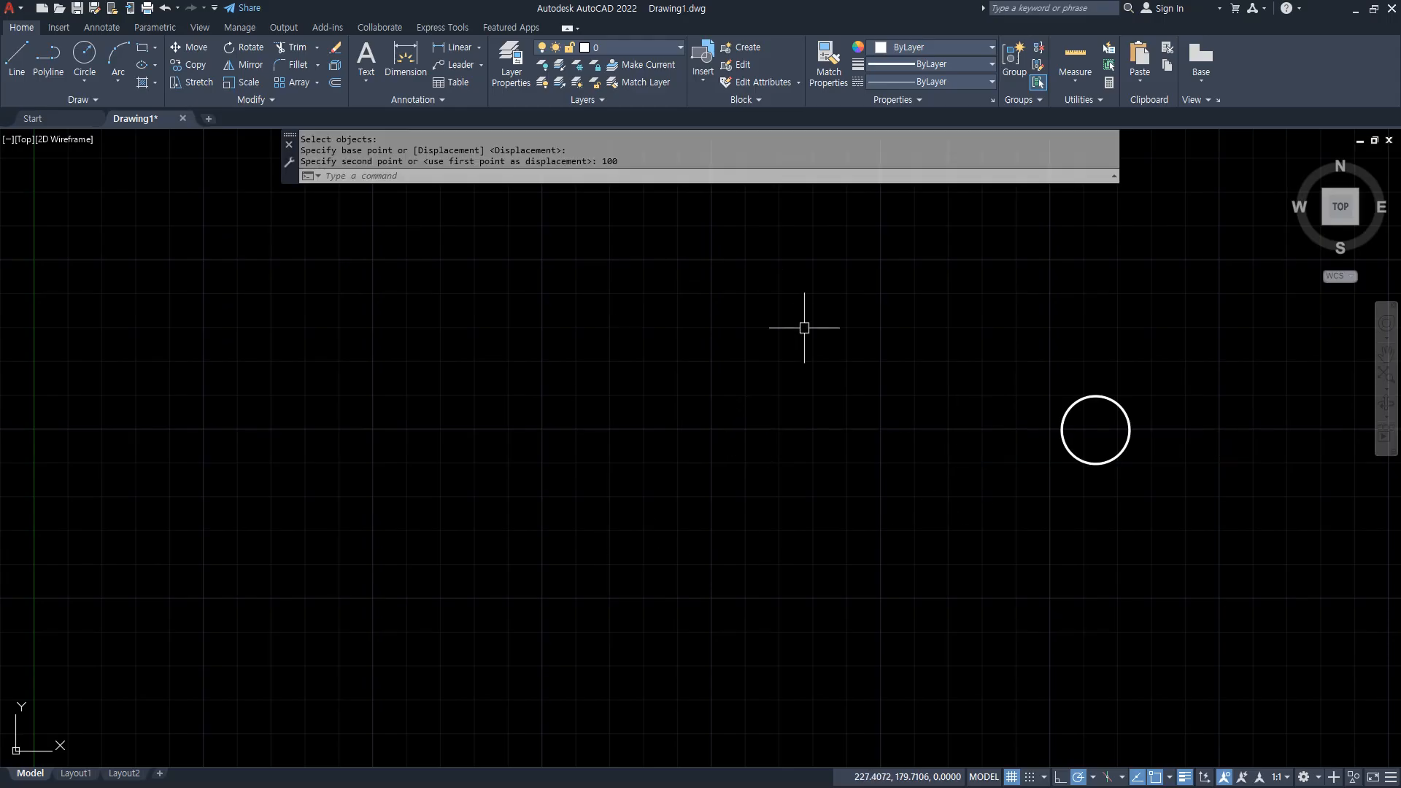
# Copy the circle from its center to a point 50 units to the right.
pyautogui.write('cp')
pyautogui.press('Return')
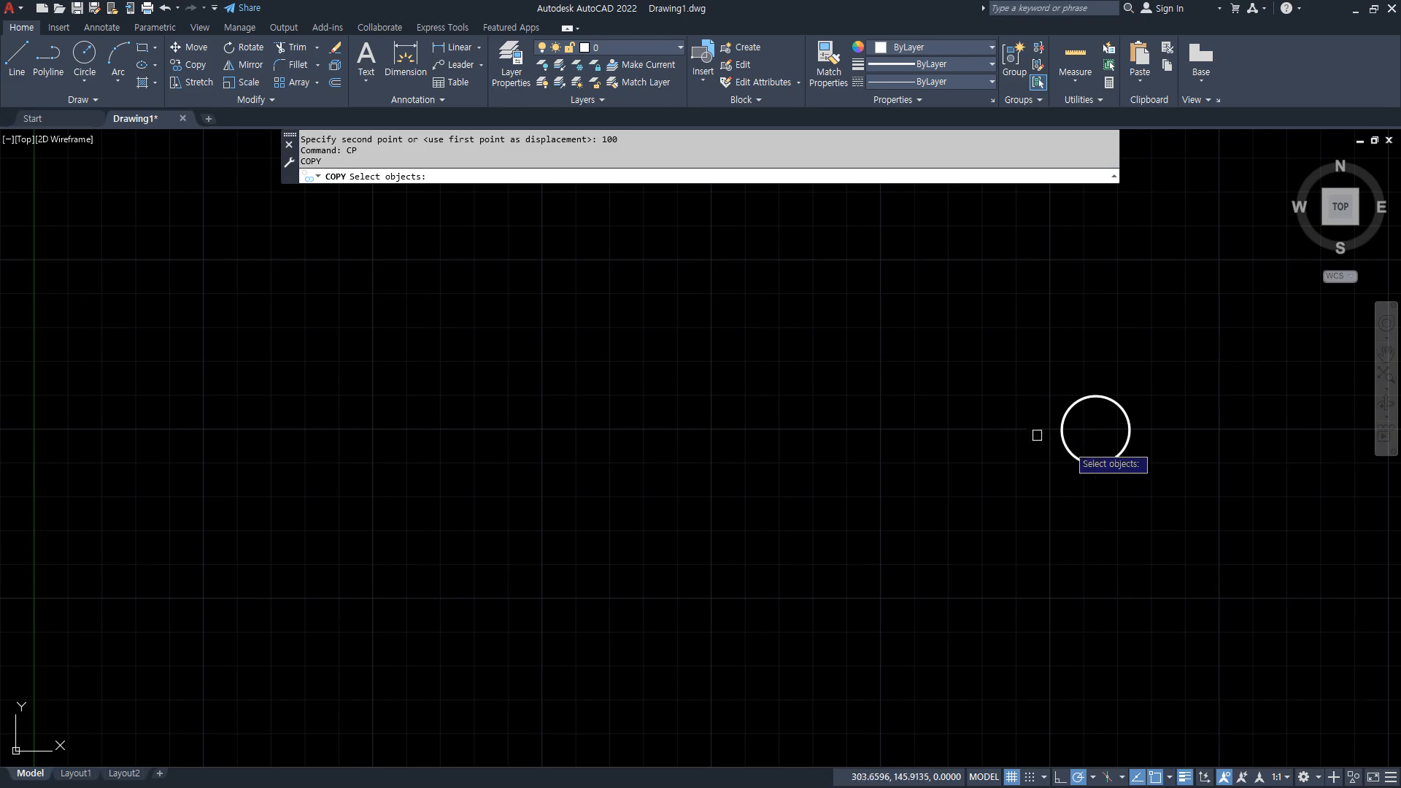
pyautogui.click(1073, 458)
pyautogui.moveTo(1153, 429); pyautogui.dragTo(300, 460, button='middle')
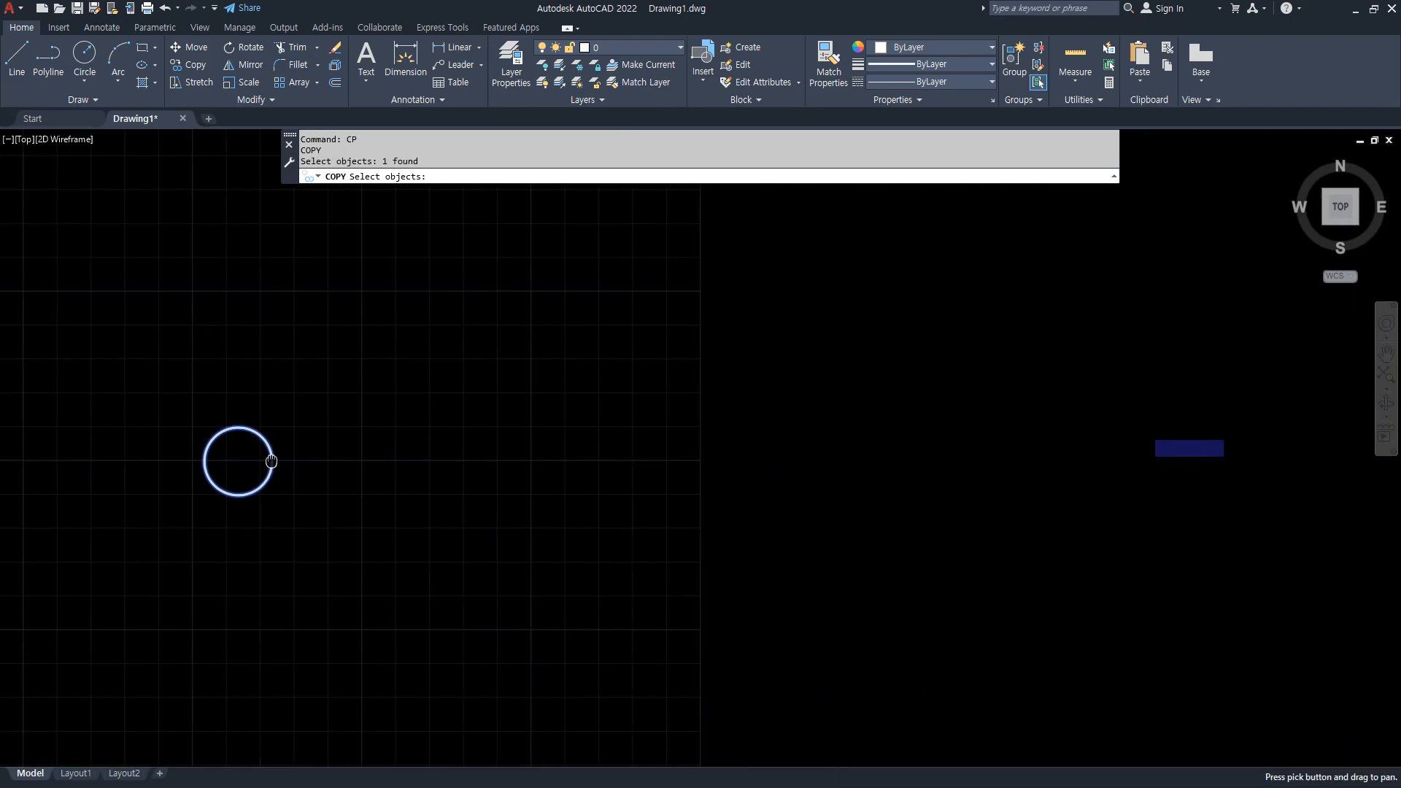
pyautogui.press('Return')
pyautogui.click(199, 461)
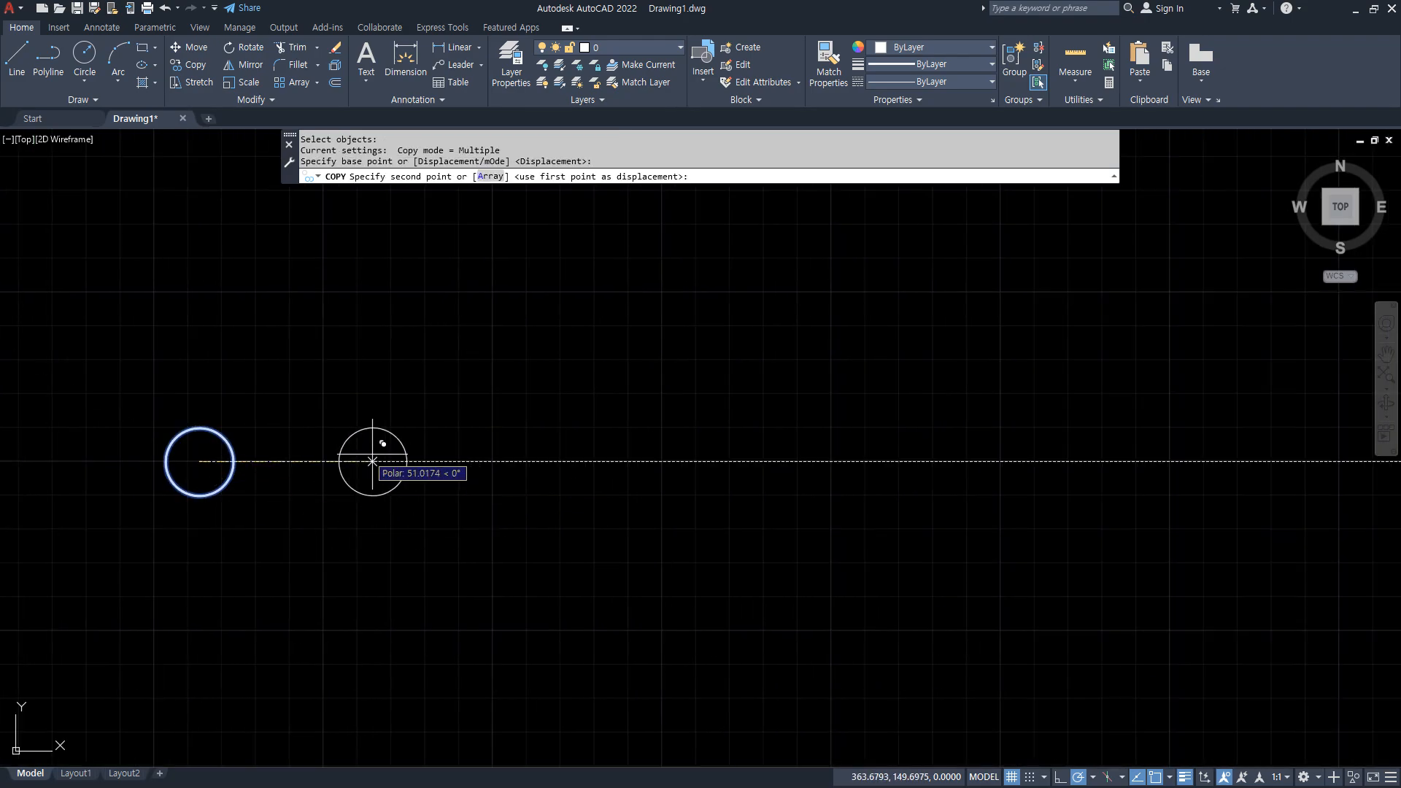
pyautogui.press('F8')
pyautogui.write('50')
pyautogui.press('Return')
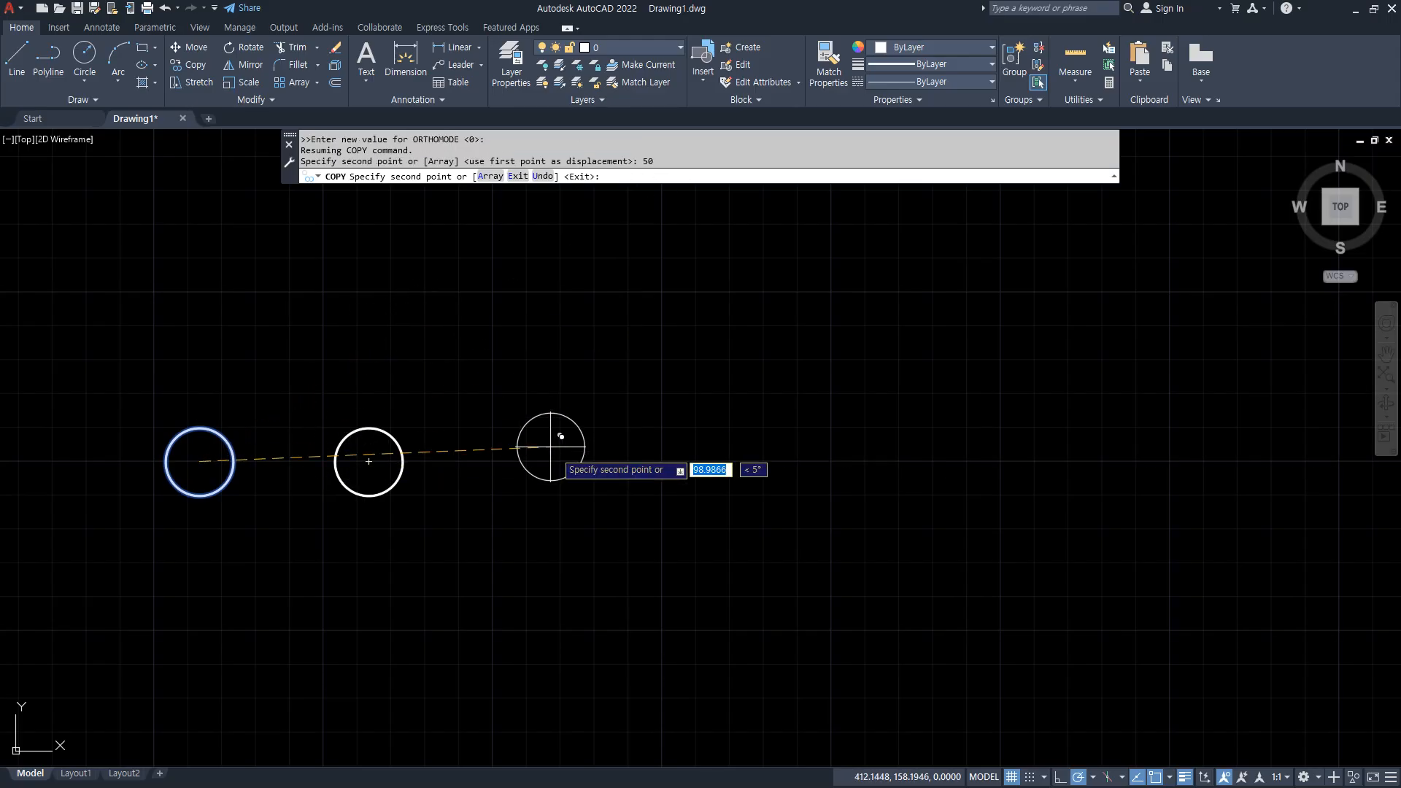
# Place further copies of the circle at distances of 100, 150, 200 and 250 from the original base point.
pyautogui.write('100')
pyautogui.press('Return')
pyautogui.write('150')
pyautogui.press('Return')
pyautogui.write('200')
pyautogui.press('Return')
pyautogui.write('250')
pyautogui.press('Return')
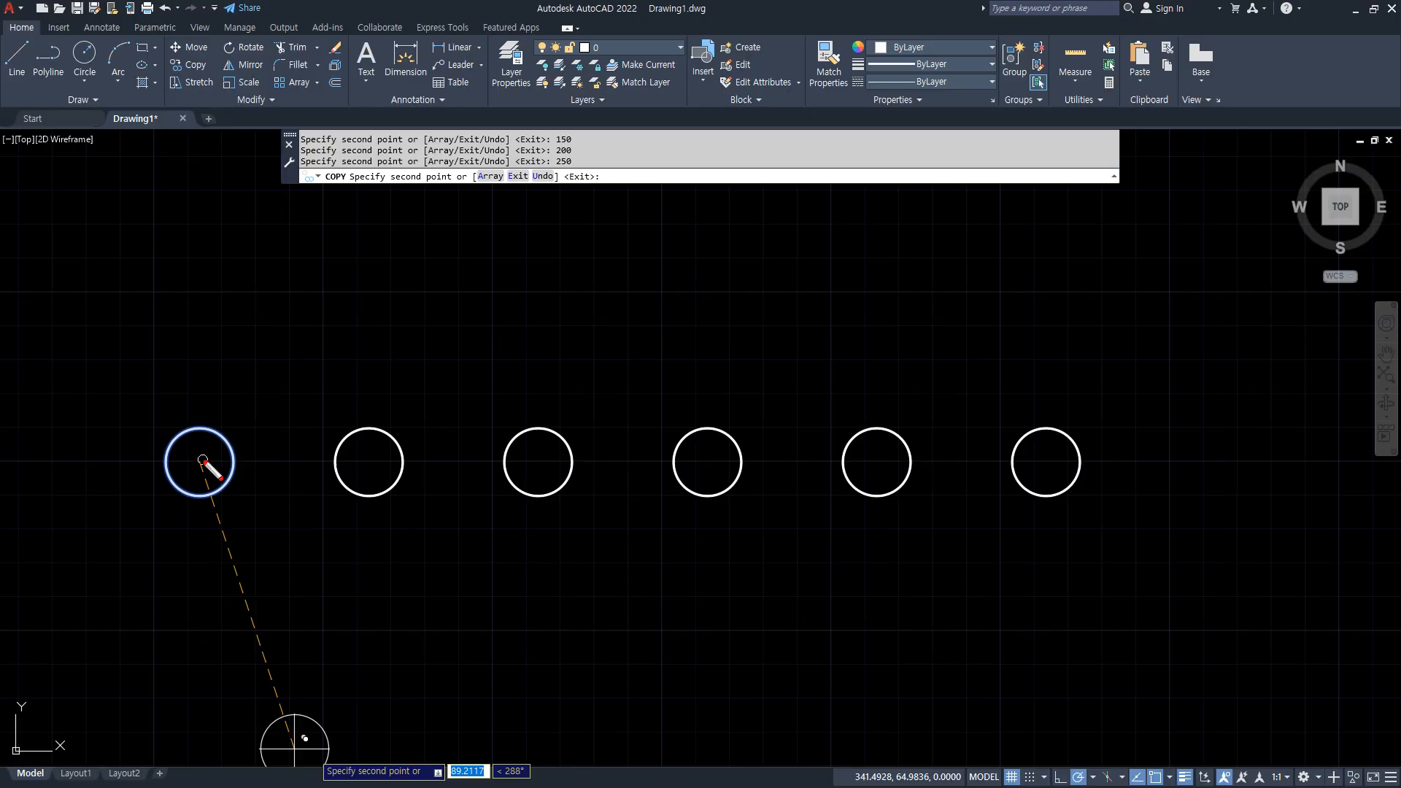
pyautogui.moveTo(202, 461); pyautogui.dragTo(203, 782)
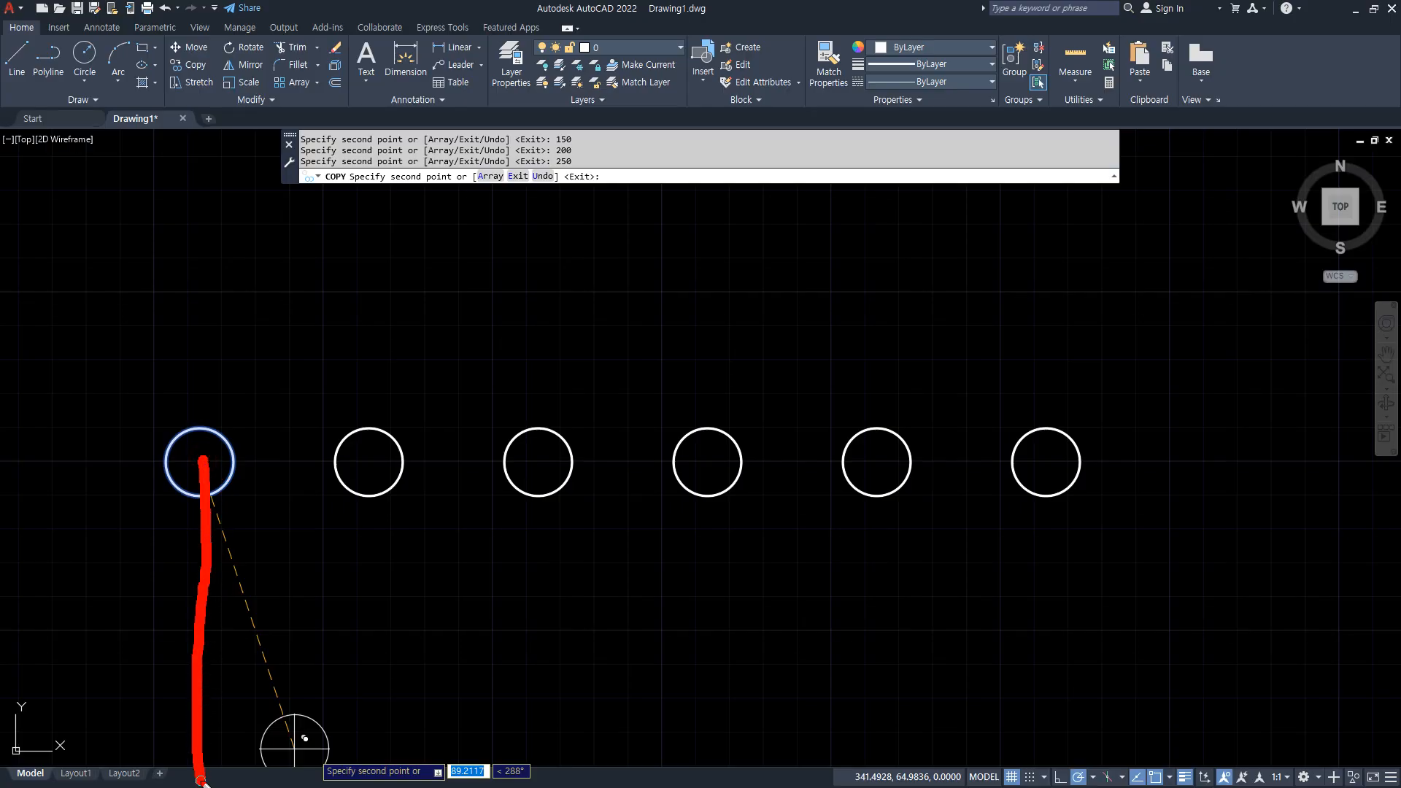
pyautogui.moveTo(211, 532); pyautogui.dragTo(350, 540)
pyautogui.moveTo(359, 456); pyautogui.dragTo(360, 544)
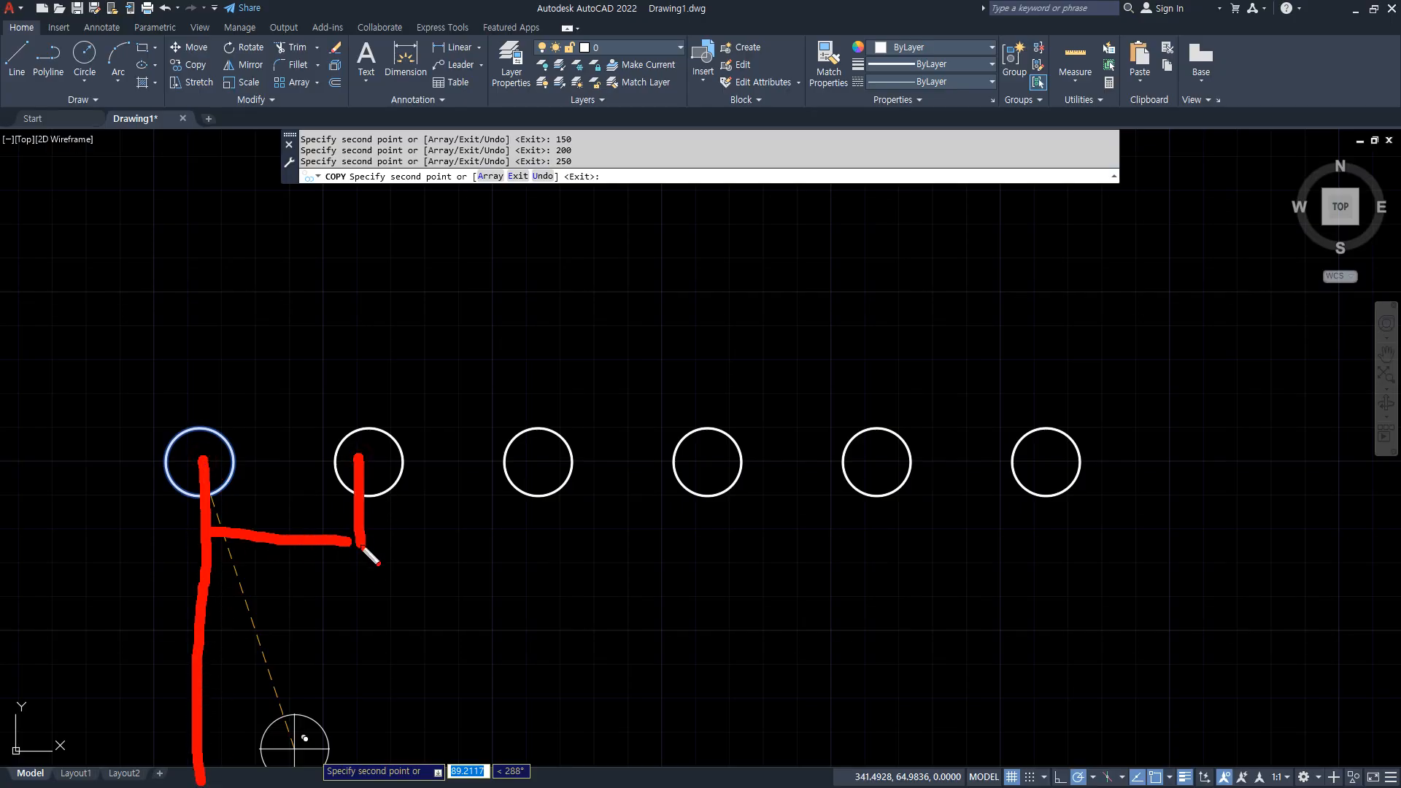
pyautogui.moveTo(213, 581); pyautogui.dragTo(566, 578)
pyautogui.moveTo(547, 468); pyautogui.dragTo(567, 619)
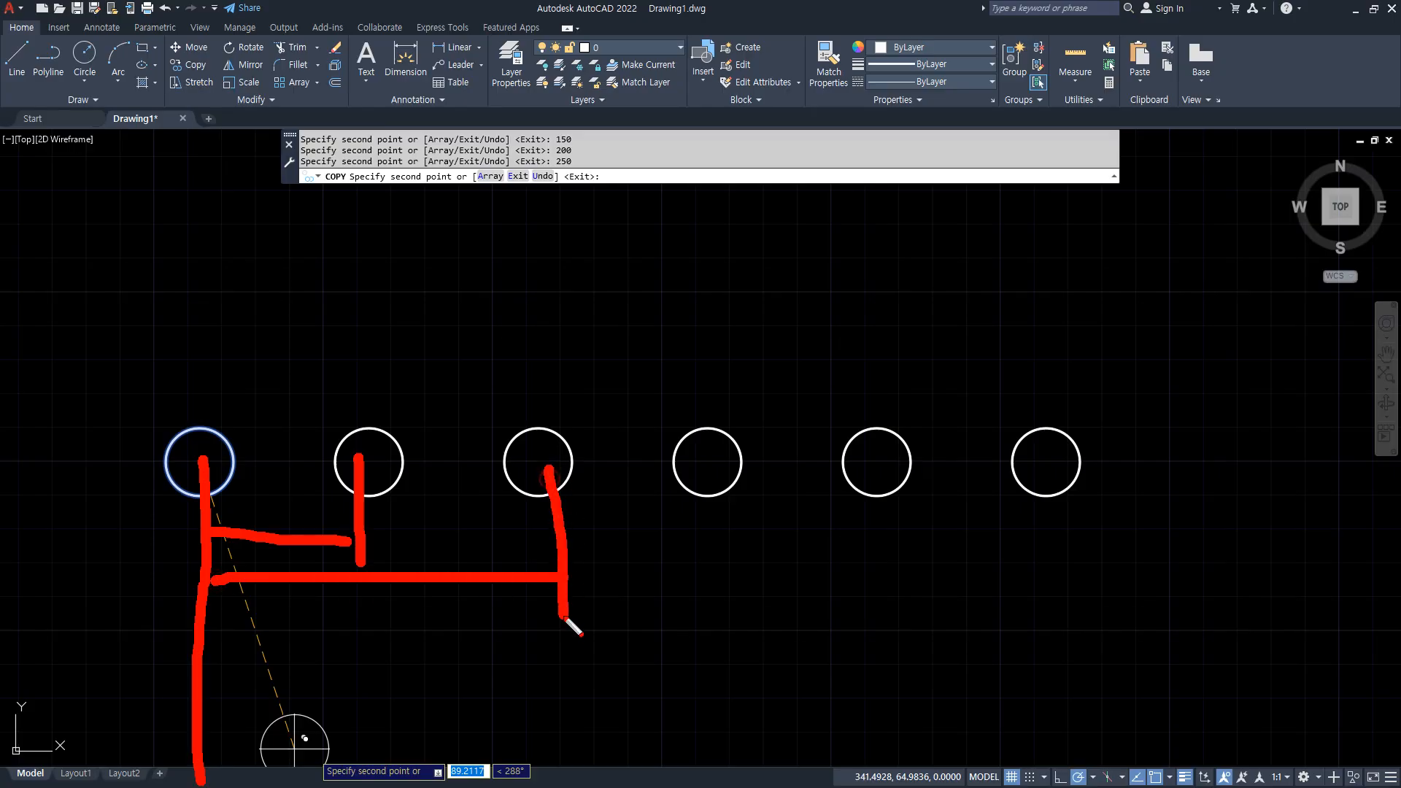
pyautogui.moveTo(202, 633); pyautogui.dragTo(697, 634)
pyautogui.moveTo(700, 468); pyautogui.dragTo(712, 657)
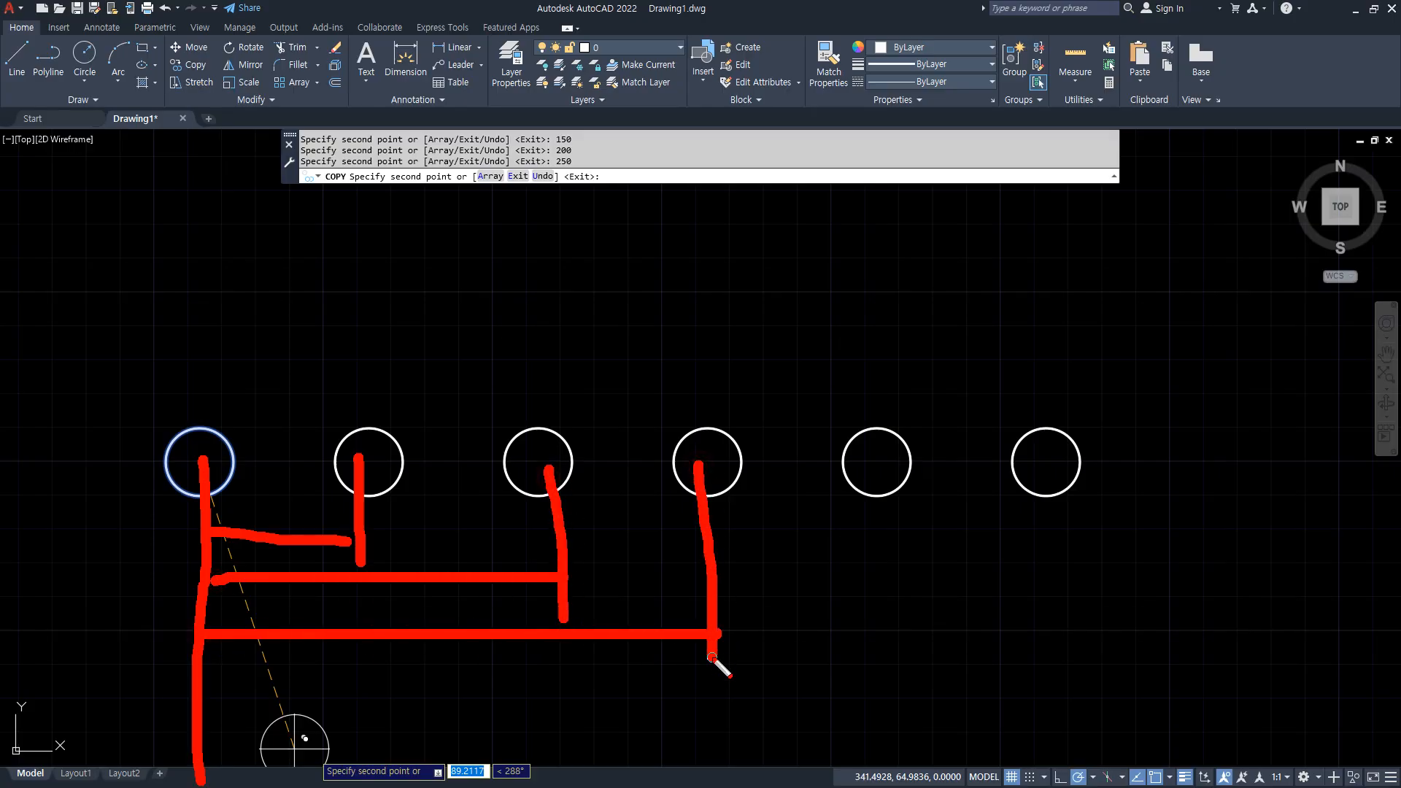
pyautogui.moveTo(199, 688); pyautogui.dragTo(941, 697)
pyautogui.moveTo(887, 463); pyautogui.dragTo(901, 662)
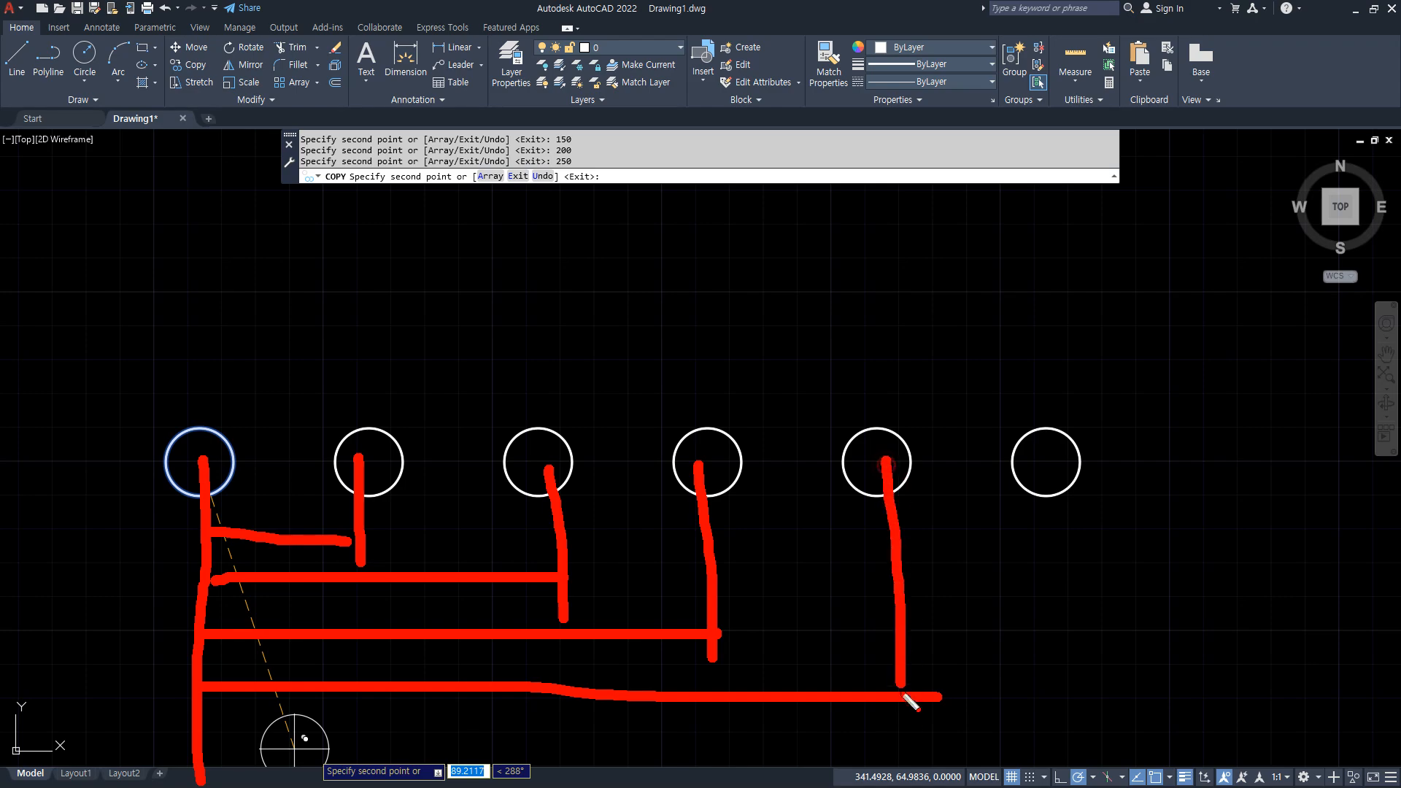
pyautogui.moveTo(191, 726)
pyautogui.mouseDown()
pyautogui.moveTo(682, 756)
pyautogui.moveTo(1078, 751)
pyautogui.mouseUp()
pyautogui.moveTo(1046, 456); pyautogui.dragTo(1070, 731)
pyautogui.press('Escape')
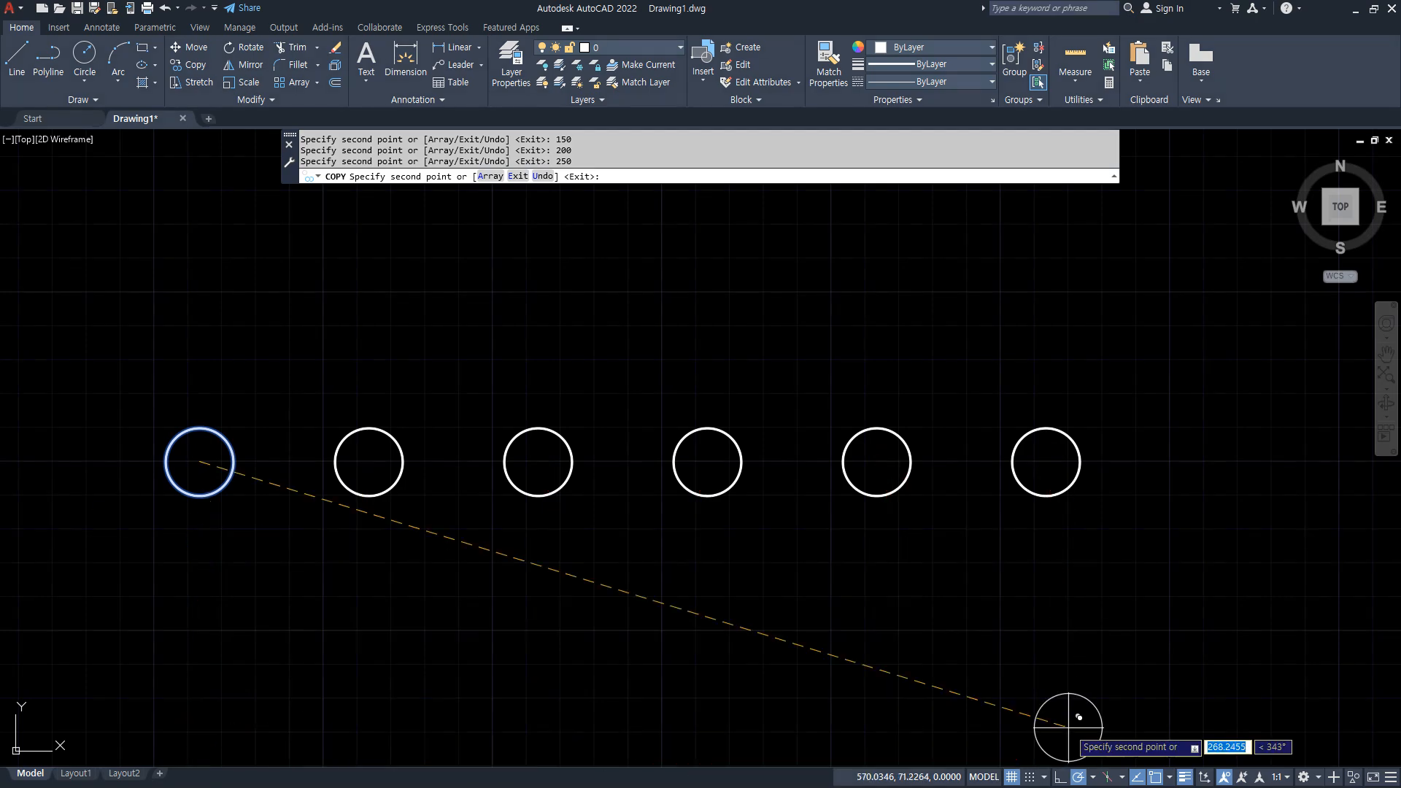
pyautogui.hotkey('ctrl', '2')
pyautogui.moveTo(244, 494)
pyautogui.mouseDown()
pyautogui.moveTo(280, 422)
pyautogui.moveTo(186, 441)
pyautogui.moveTo(224, 454)
pyautogui.moveTo(338, 363)
pyautogui.moveTo(367, 421)
pyautogui.mouseUp()
pyautogui.moveTo(201, 436)
pyautogui.mouseDown()
pyautogui.moveTo(469, 381)
pyautogui.moveTo(525, 434)
pyautogui.mouseUp()
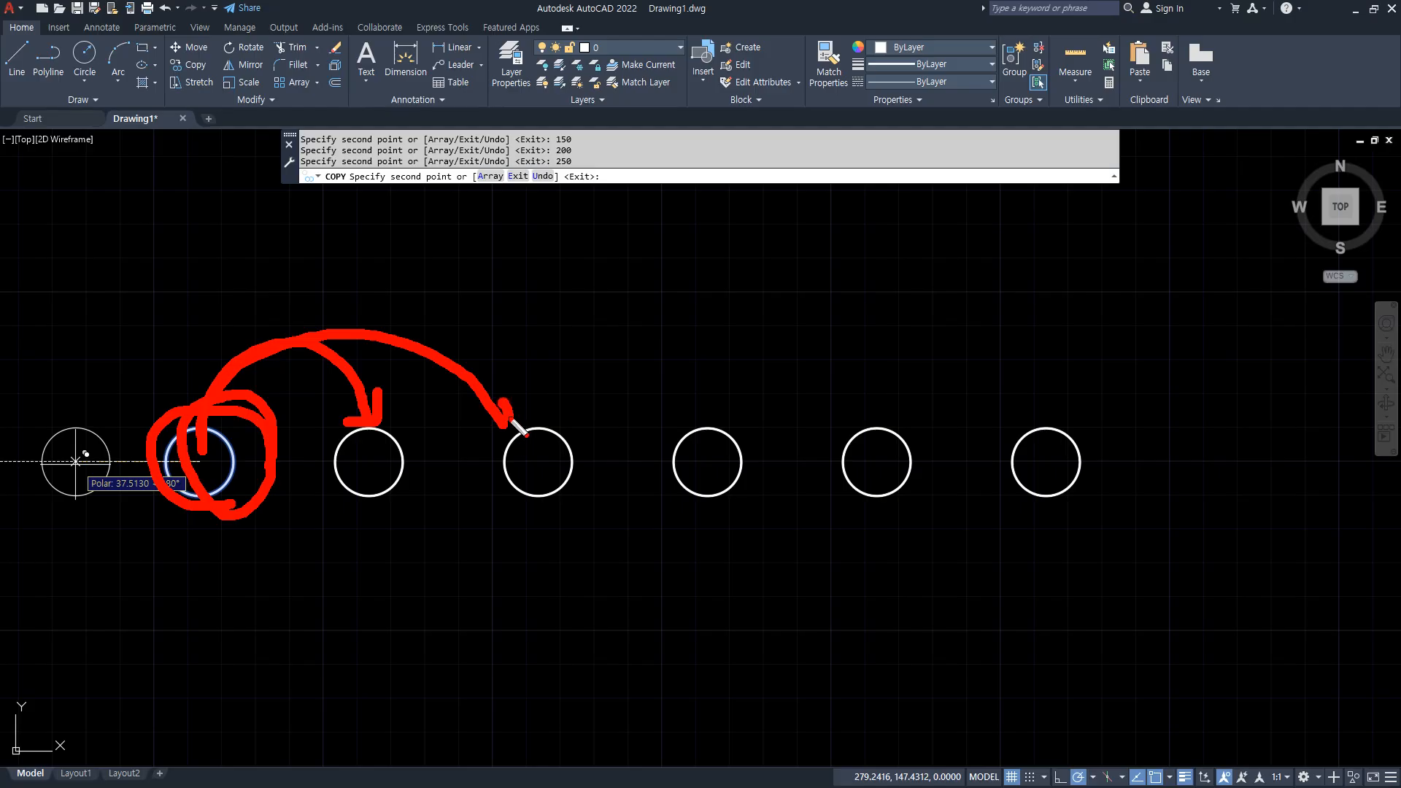
pyautogui.moveTo(175, 460)
pyautogui.mouseDown()
pyautogui.moveTo(472, 365)
pyautogui.moveTo(653, 423)
pyautogui.moveTo(583, 431)
pyautogui.mouseUp()
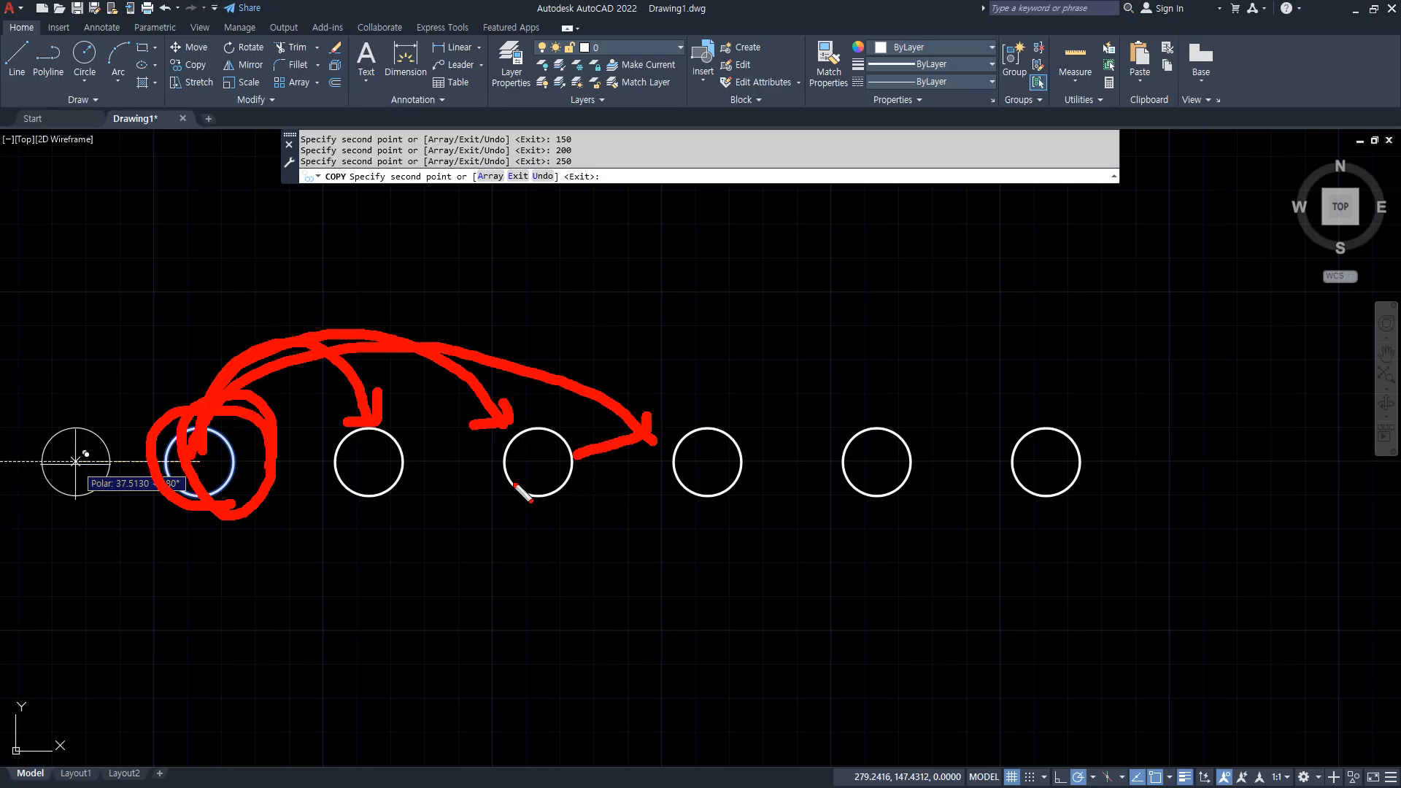
pyautogui.press('Escape')
pyautogui.press('Escape')
# End the Copy command and erase the five copied circles, keeping the original.
pyautogui.click(1171, 523)
pyautogui.click(352, 386)
pyautogui.press('Delete')
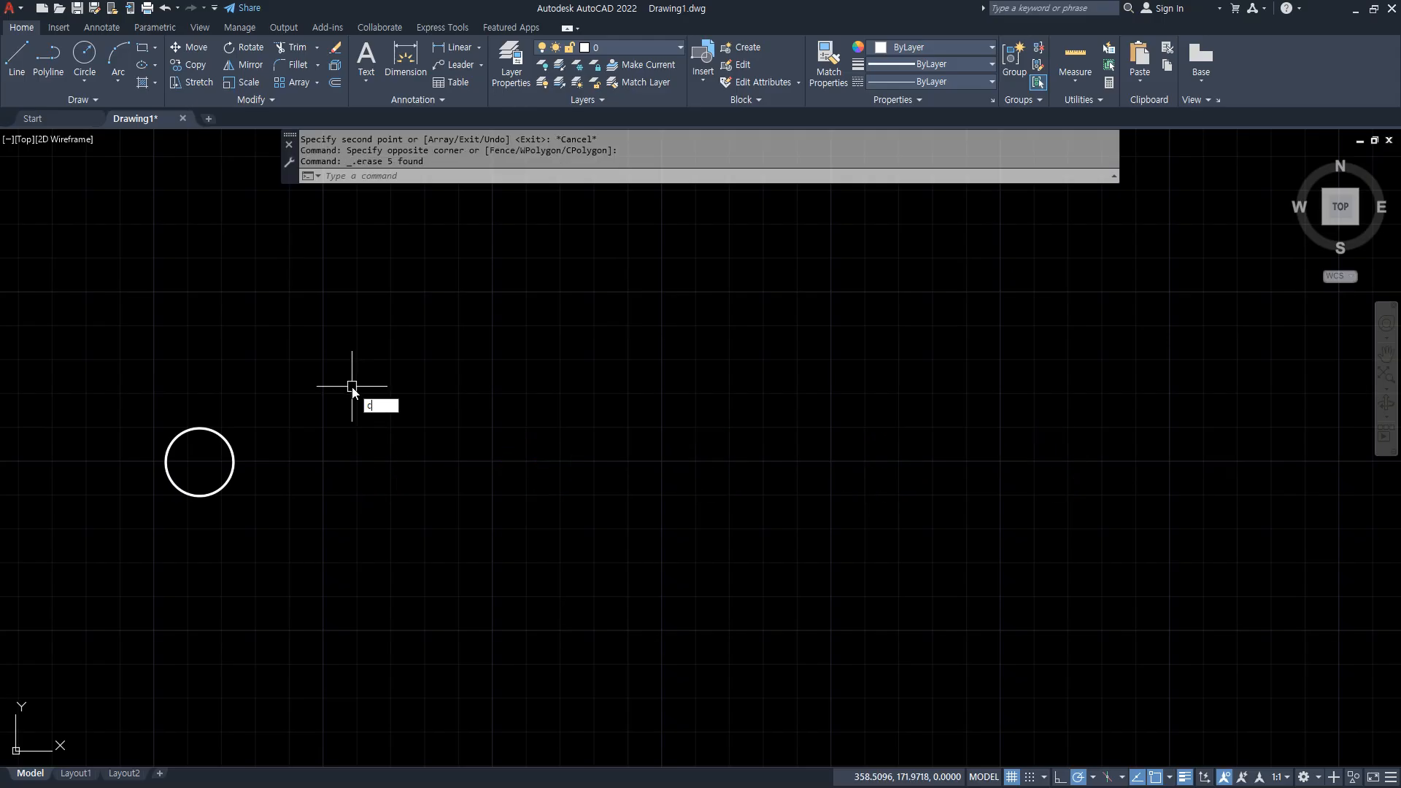
pyautogui.write('cp')
pyautogui.press('Return')
pyautogui.click(324, 549)
pyautogui.click(147, 394)
pyautogui.press('Return')
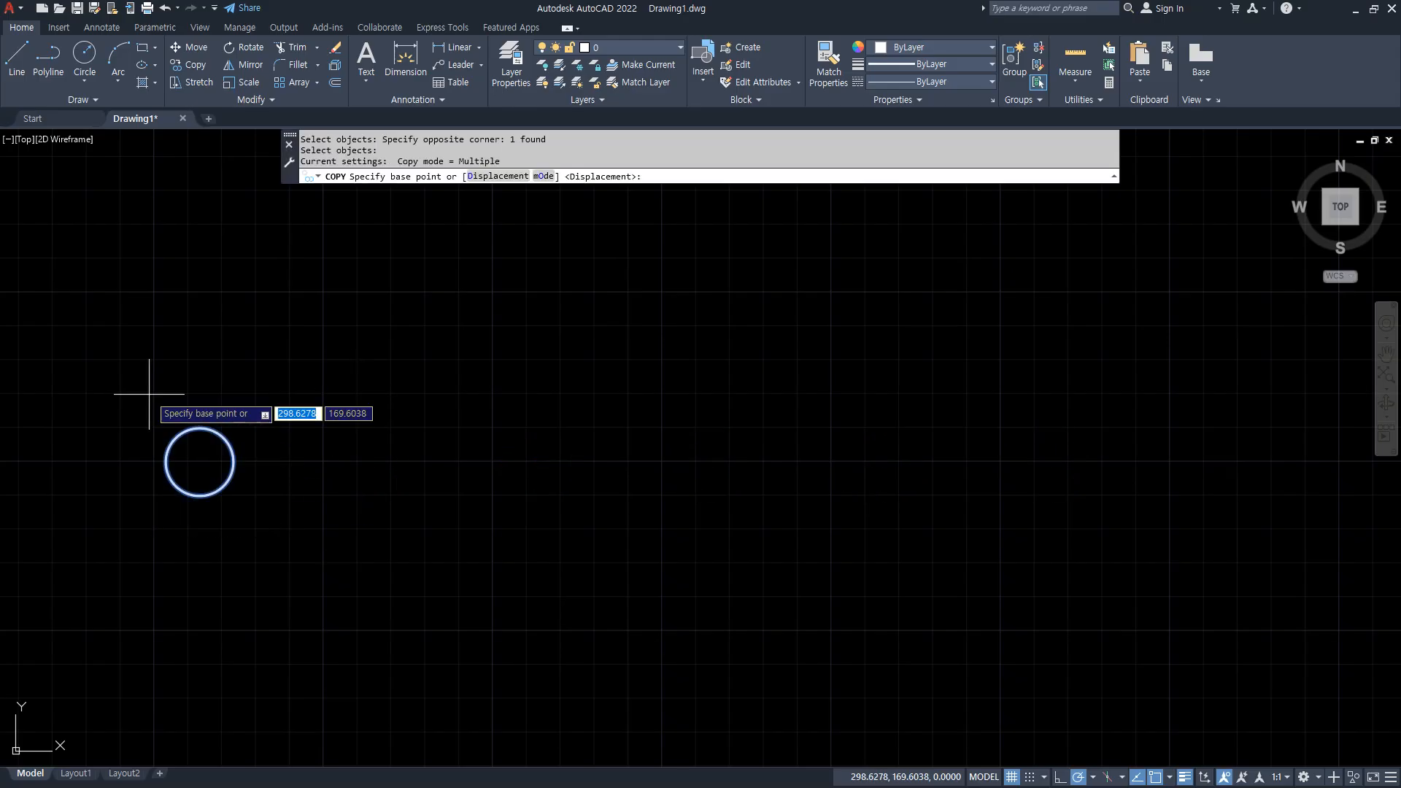
pyautogui.press('Escape')
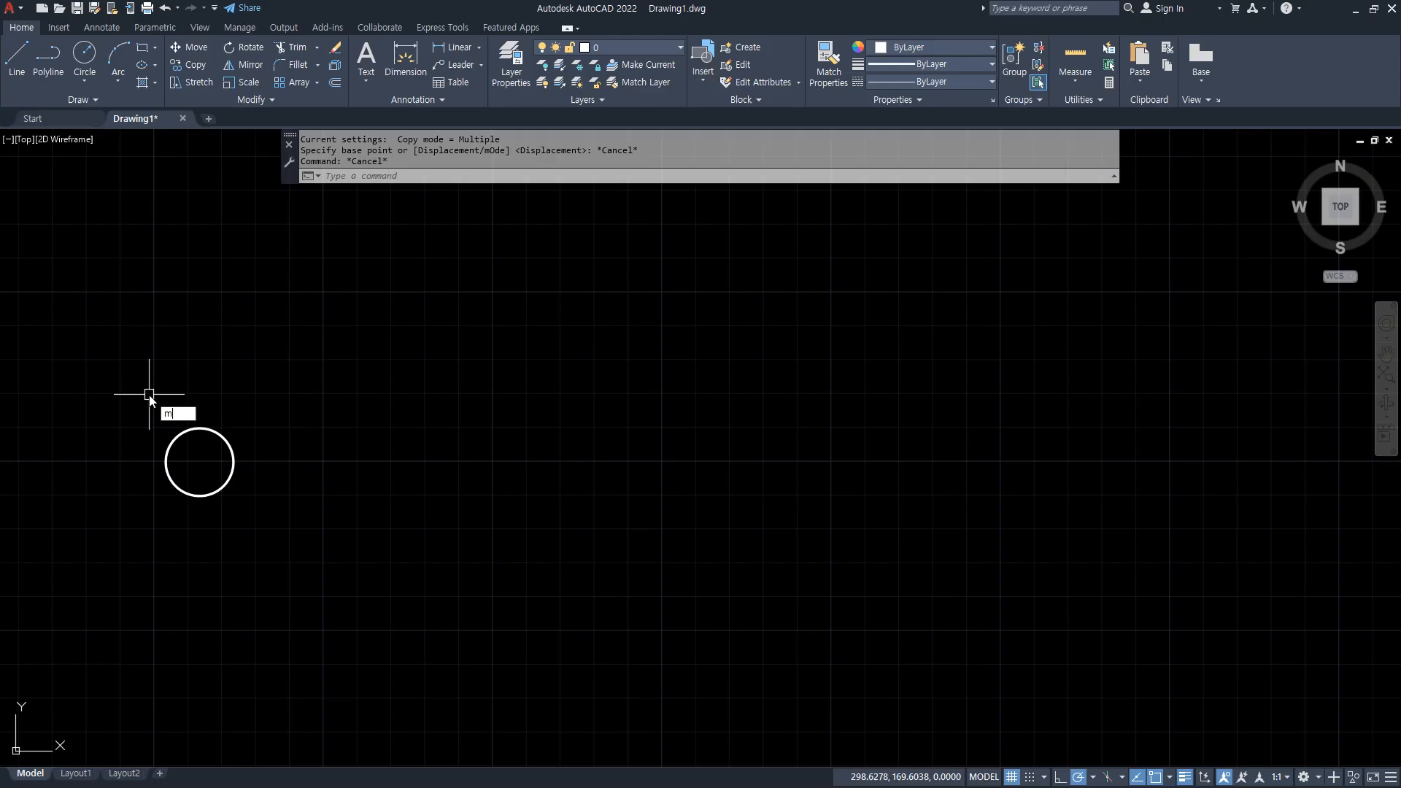
pyautogui.press('Return')
pyautogui.click(216, 407)
pyautogui.click(120, 543)
pyautogui.press('Return')
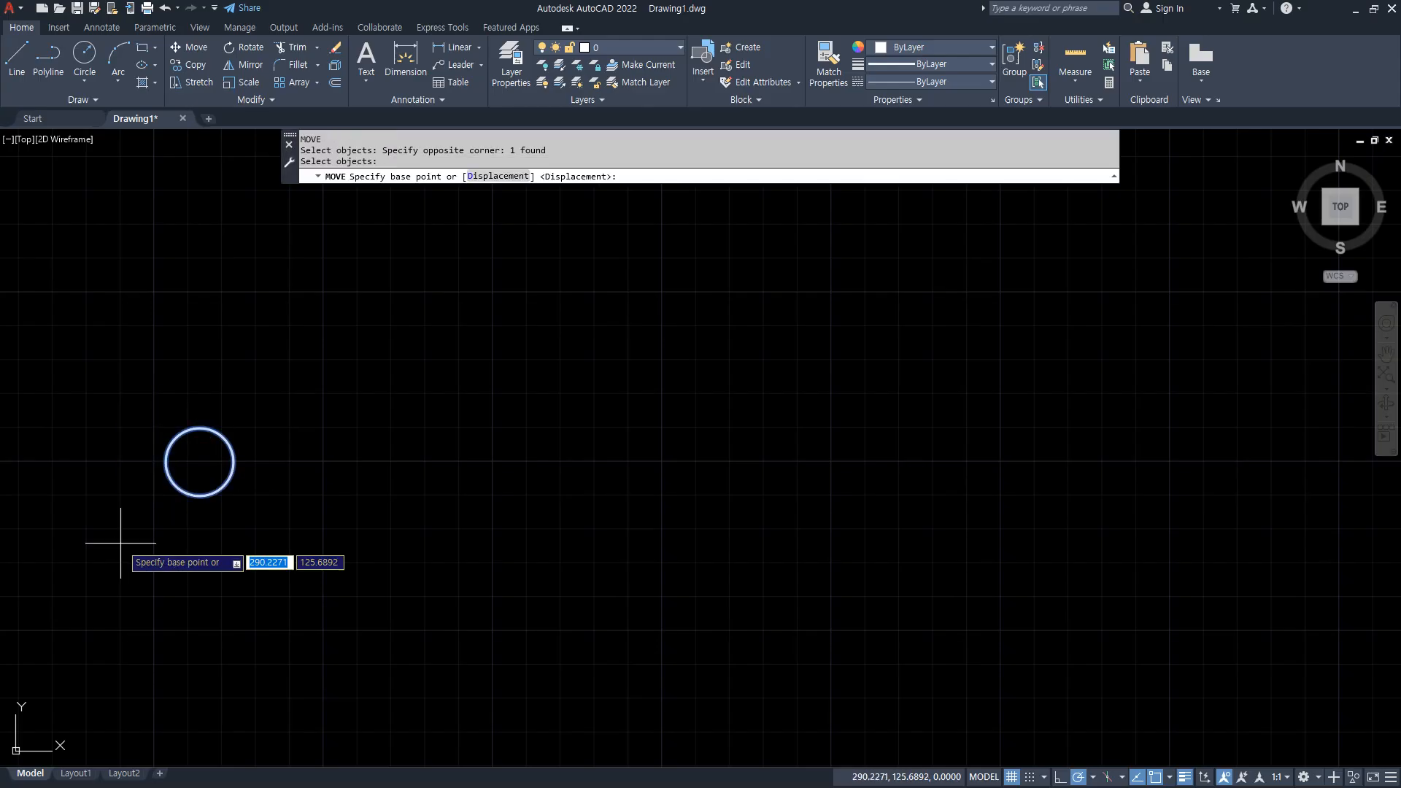
pyautogui.click(199, 462)
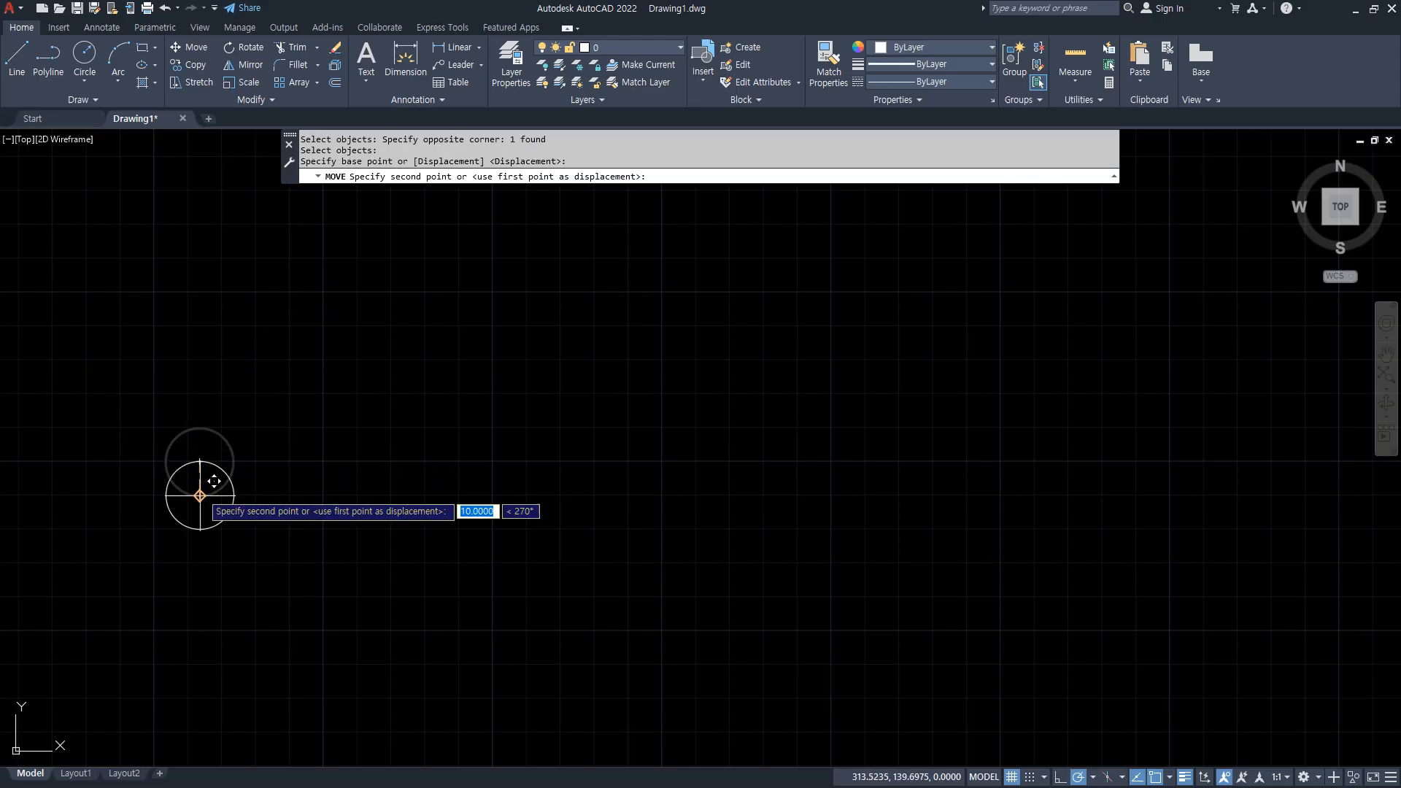
pyautogui.press('Escape')
# Copy the circle from its center as a 5-item array spaced 50 units apart horizontally to the right.
pyautogui.press('Return')
pyautogui.click(234, 467)
pyautogui.press('Return')
pyautogui.click(200, 462)
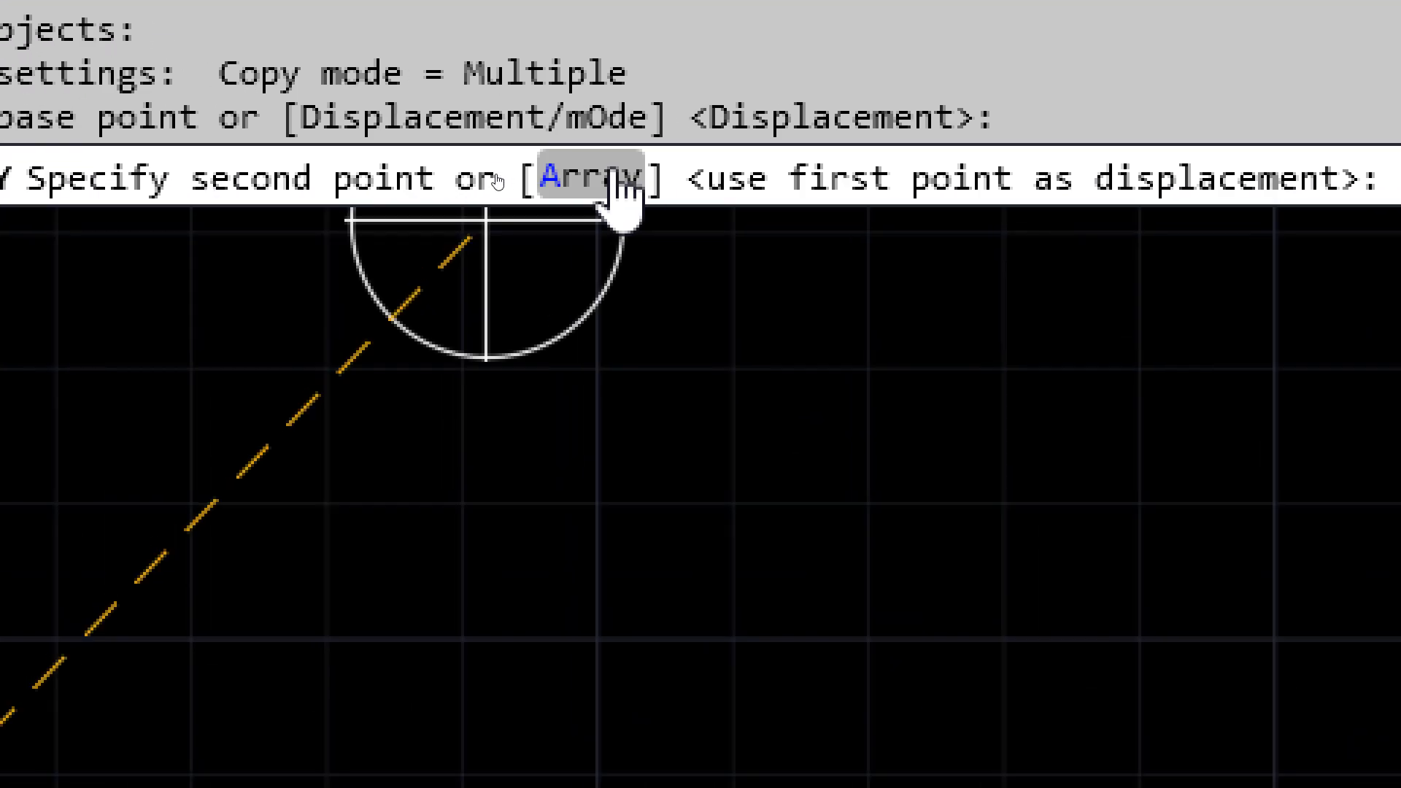
pyautogui.click(576, 182)
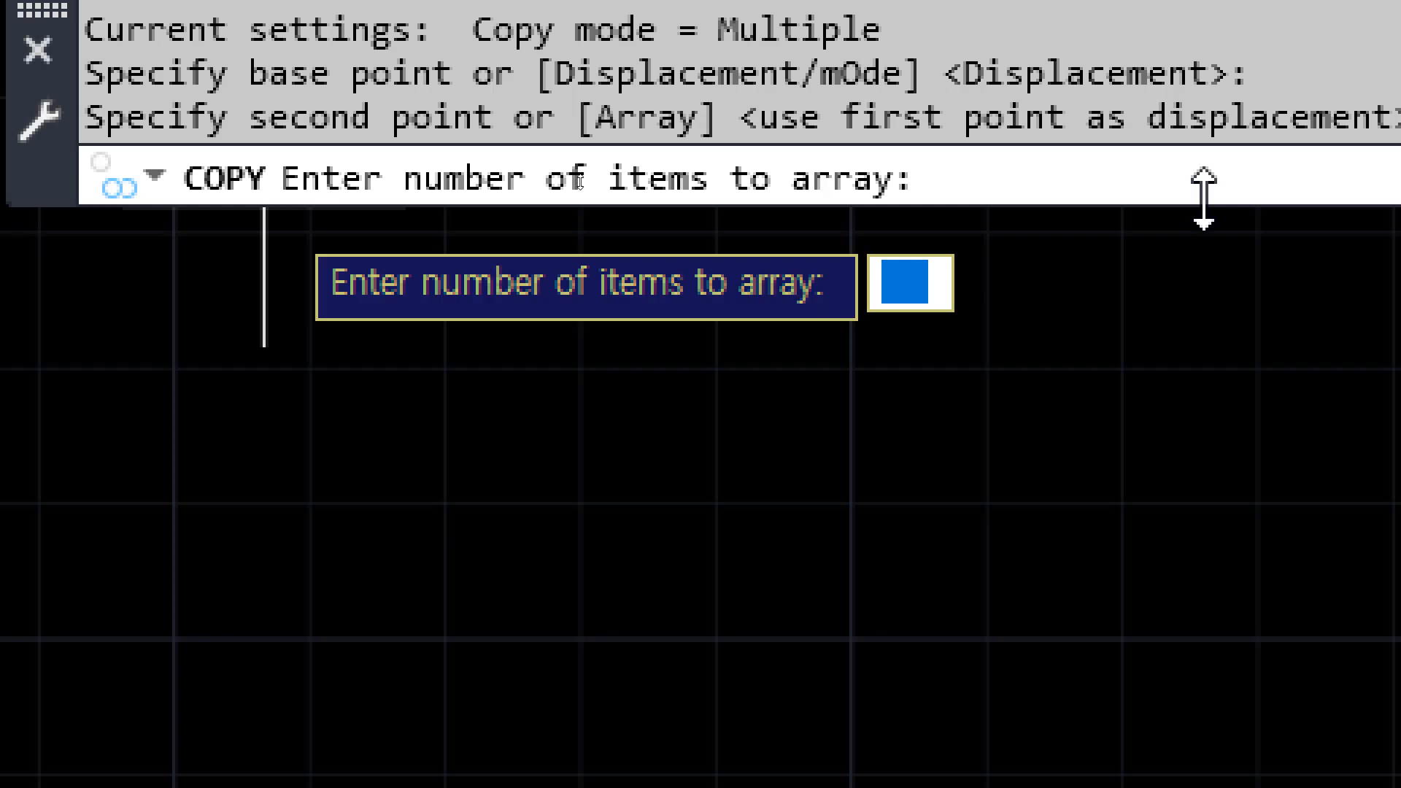
pyautogui.write('5')
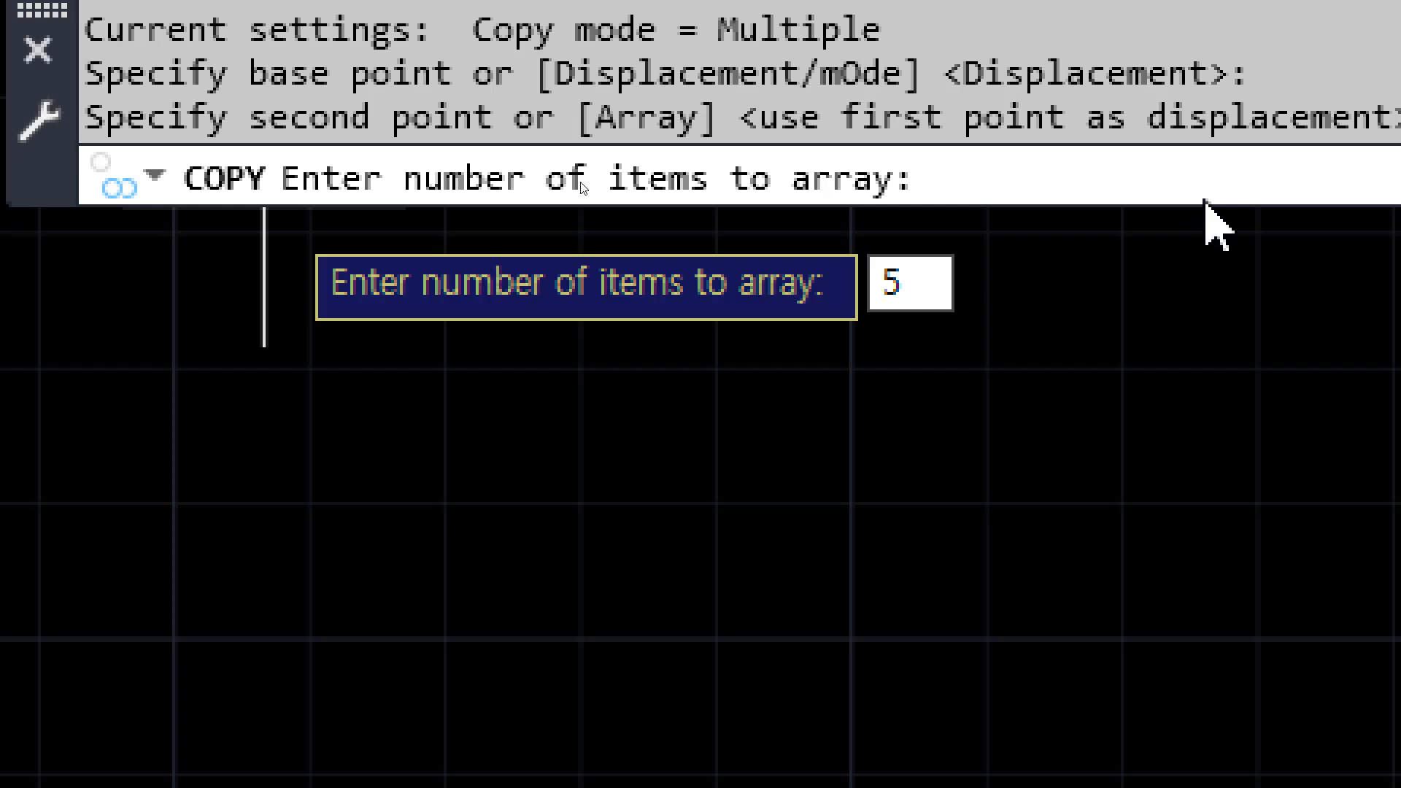
pyautogui.press('Return')
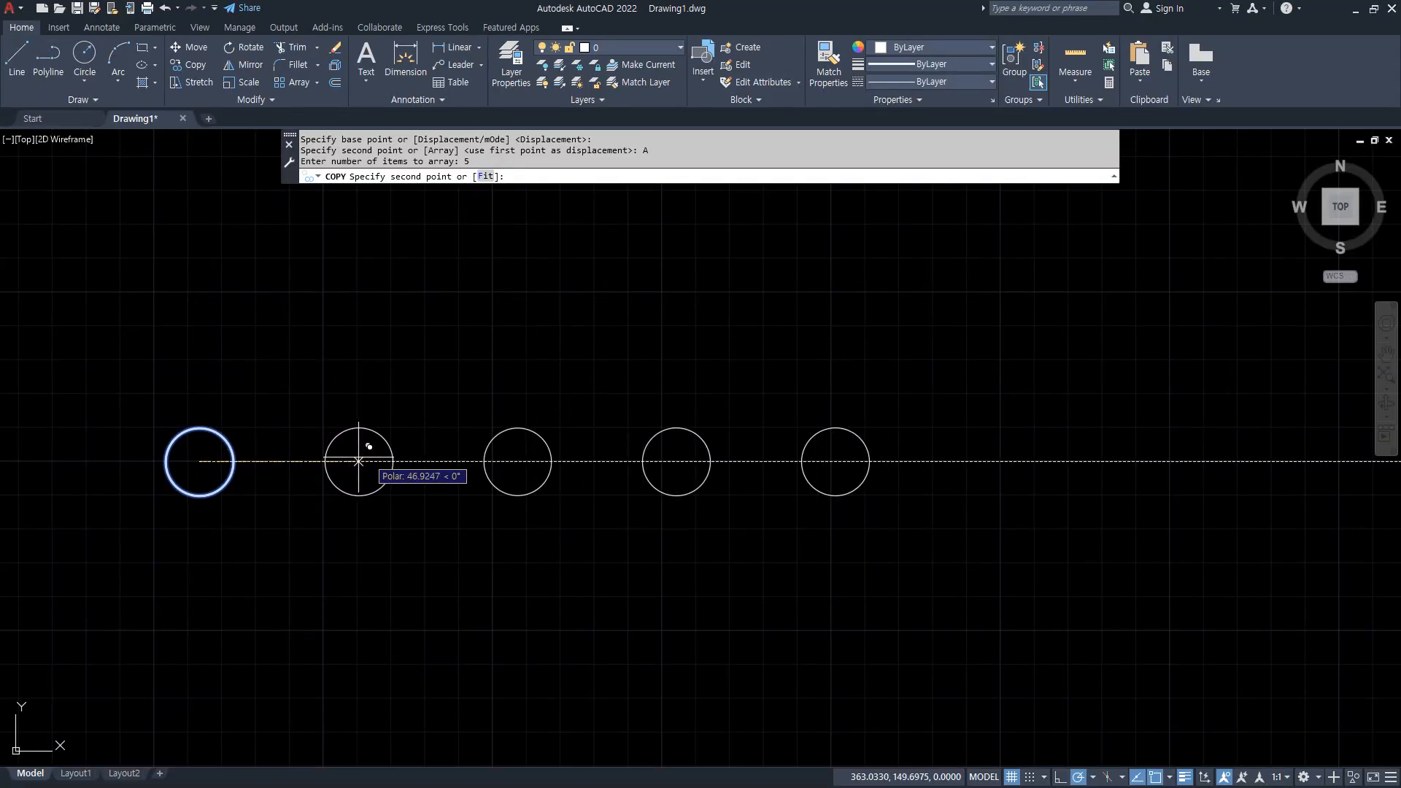
pyautogui.write('50')
pyautogui.press('Return')
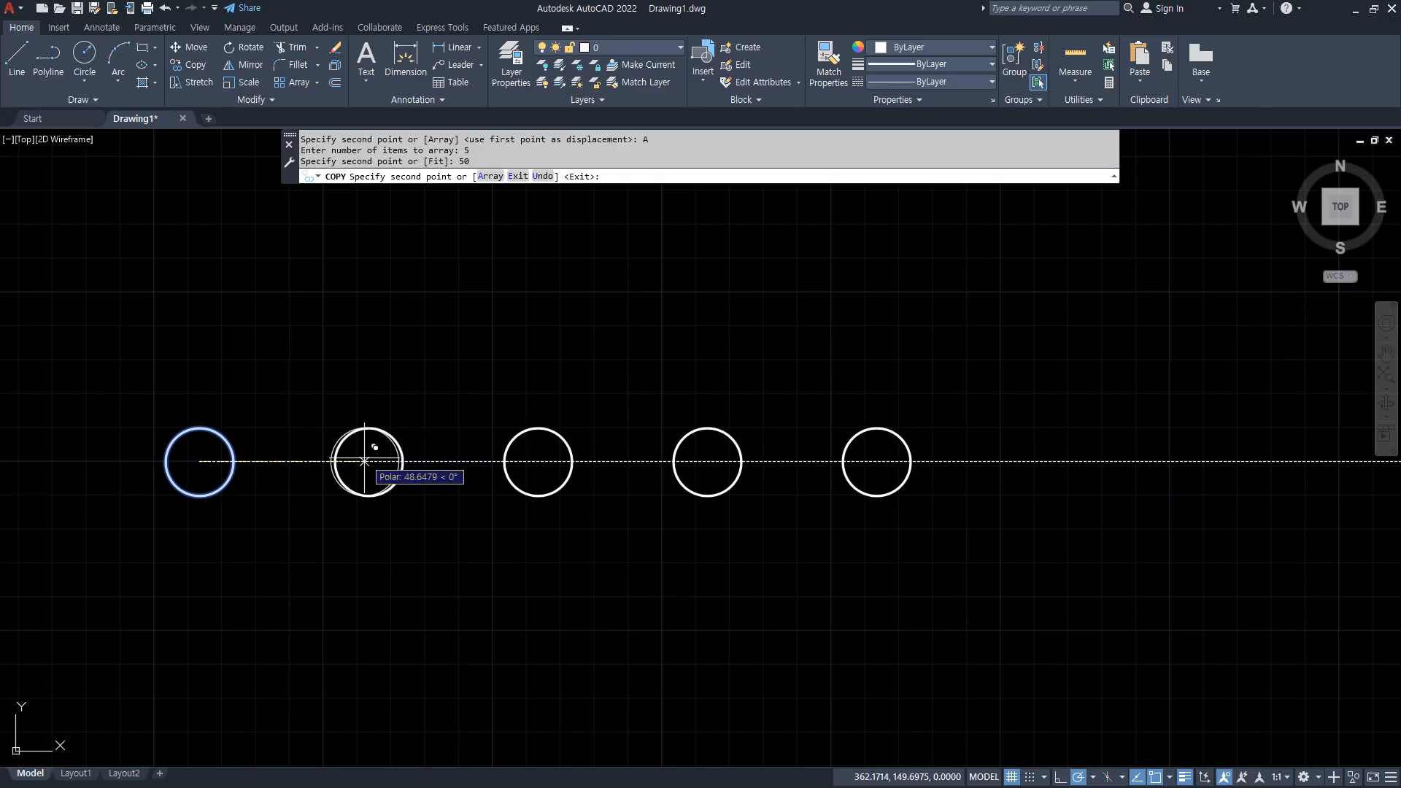
pyautogui.press('Return')
pyautogui.moveTo(210, 453)
pyautogui.mouseDown()
pyautogui.moveTo(684, 395)
pyautogui.moveTo(903, 421)
pyautogui.mouseUp()
pyautogui.hotkey('ctrl', 'z')
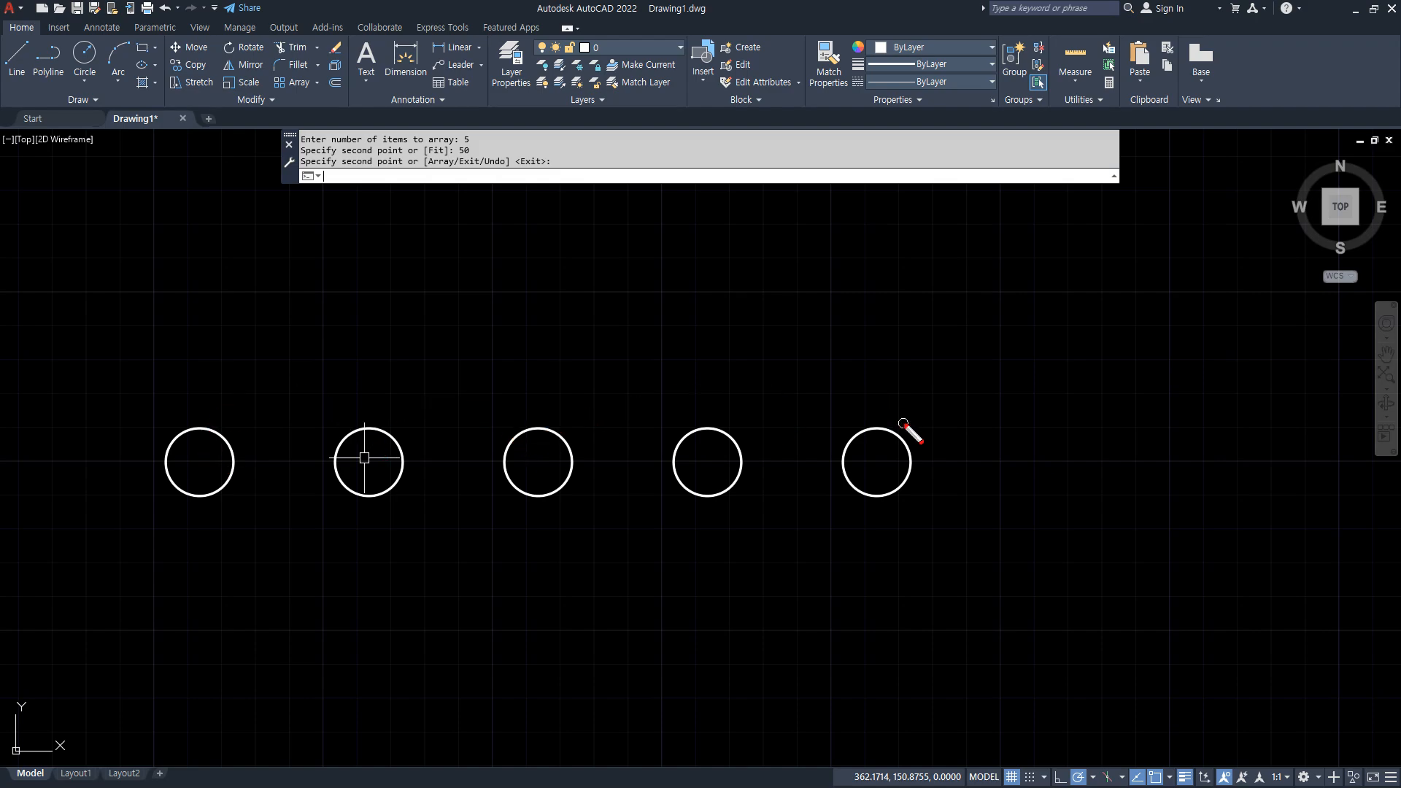
pyautogui.moveTo(436, 398)
pyautogui.mouseDown()
pyautogui.moveTo(458, 514)
pyautogui.moveTo(456, 618)
pyautogui.mouseUp()
pyautogui.moveTo(219, 540)
pyautogui.mouseDown()
pyautogui.moveTo(162, 490)
pyautogui.moveTo(257, 494)
pyautogui.moveTo(188, 548)
pyautogui.mouseUp()
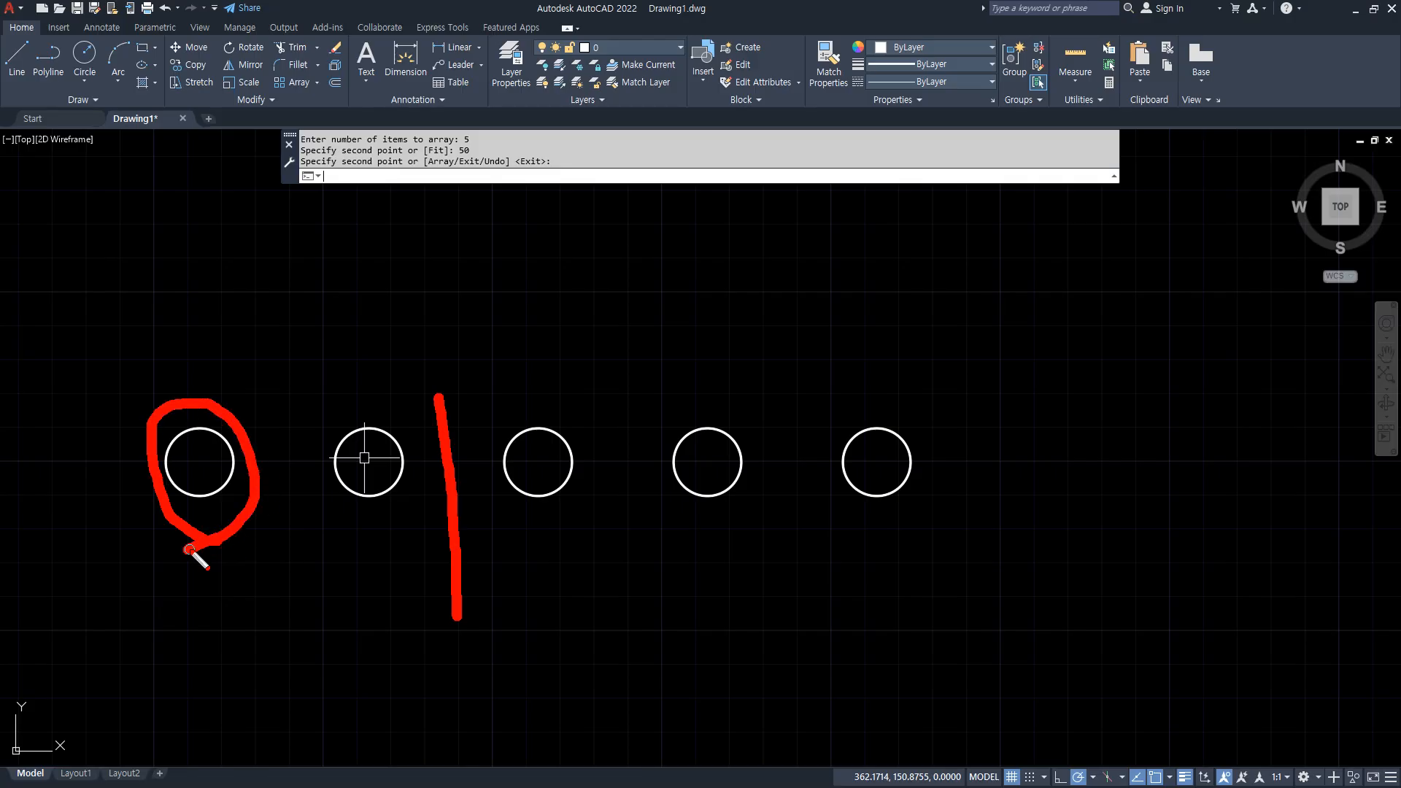
pyautogui.press('Escape')
# Erase the four arrayed copies, keeping the original circle.
pyautogui.click(1026, 537)
pyautogui.click(572, 431)
pyautogui.press('Delete')
# Set up a copy of the circle from its center with the Array option, 5 items and the Fit option.
pyautogui.write('co')
pyautogui.press('Return')
pyautogui.click(291, 397)
pyautogui.click(112, 548)
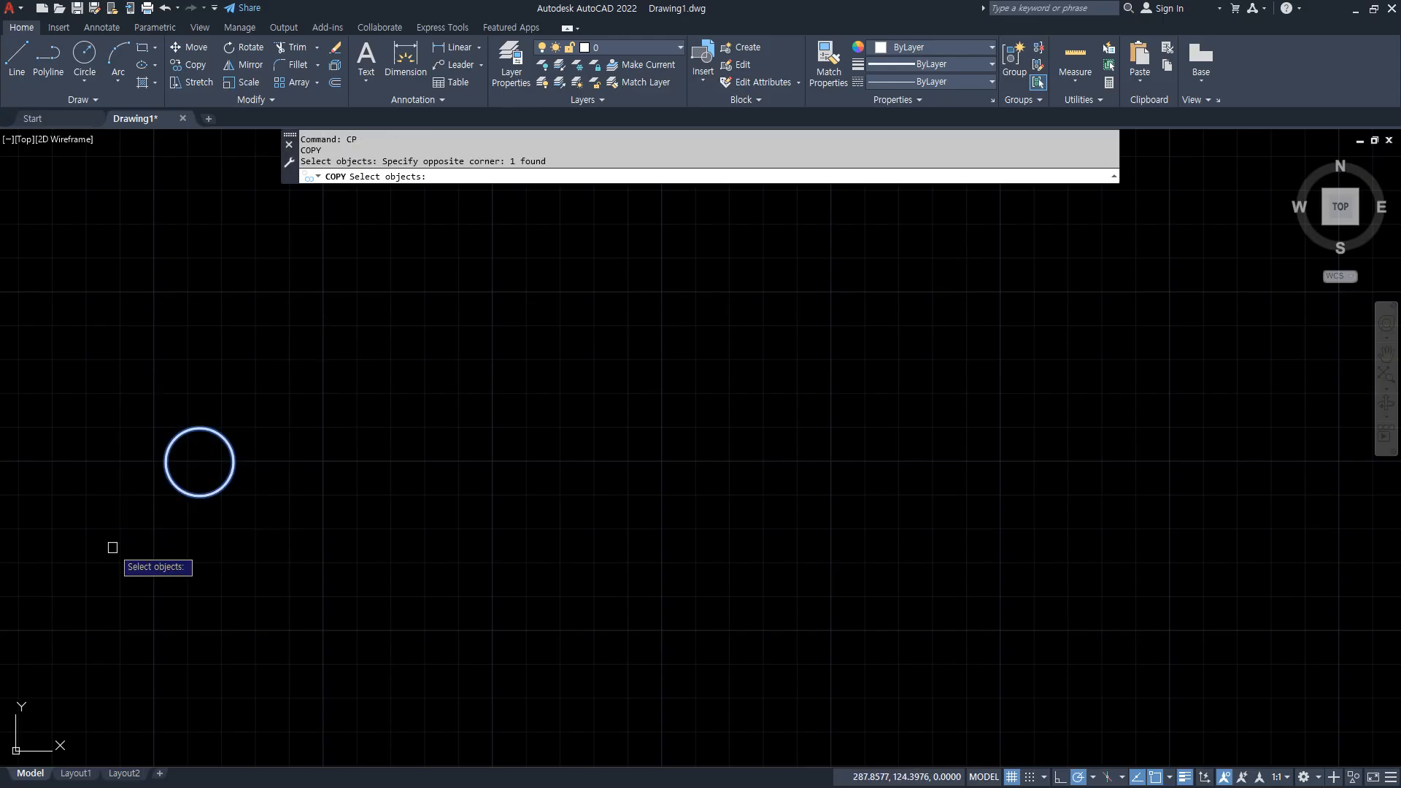
pyautogui.press('Return')
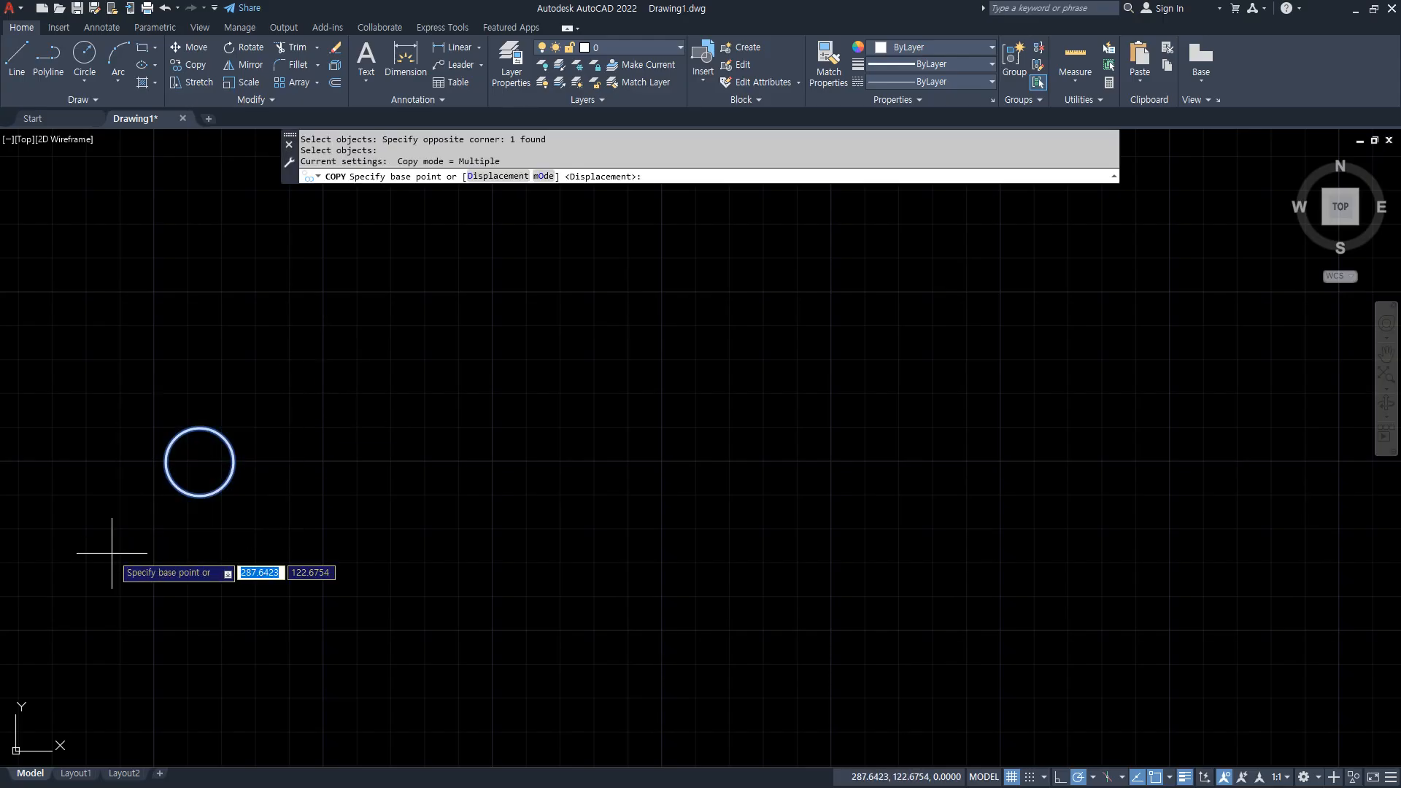
pyautogui.click(199, 461)
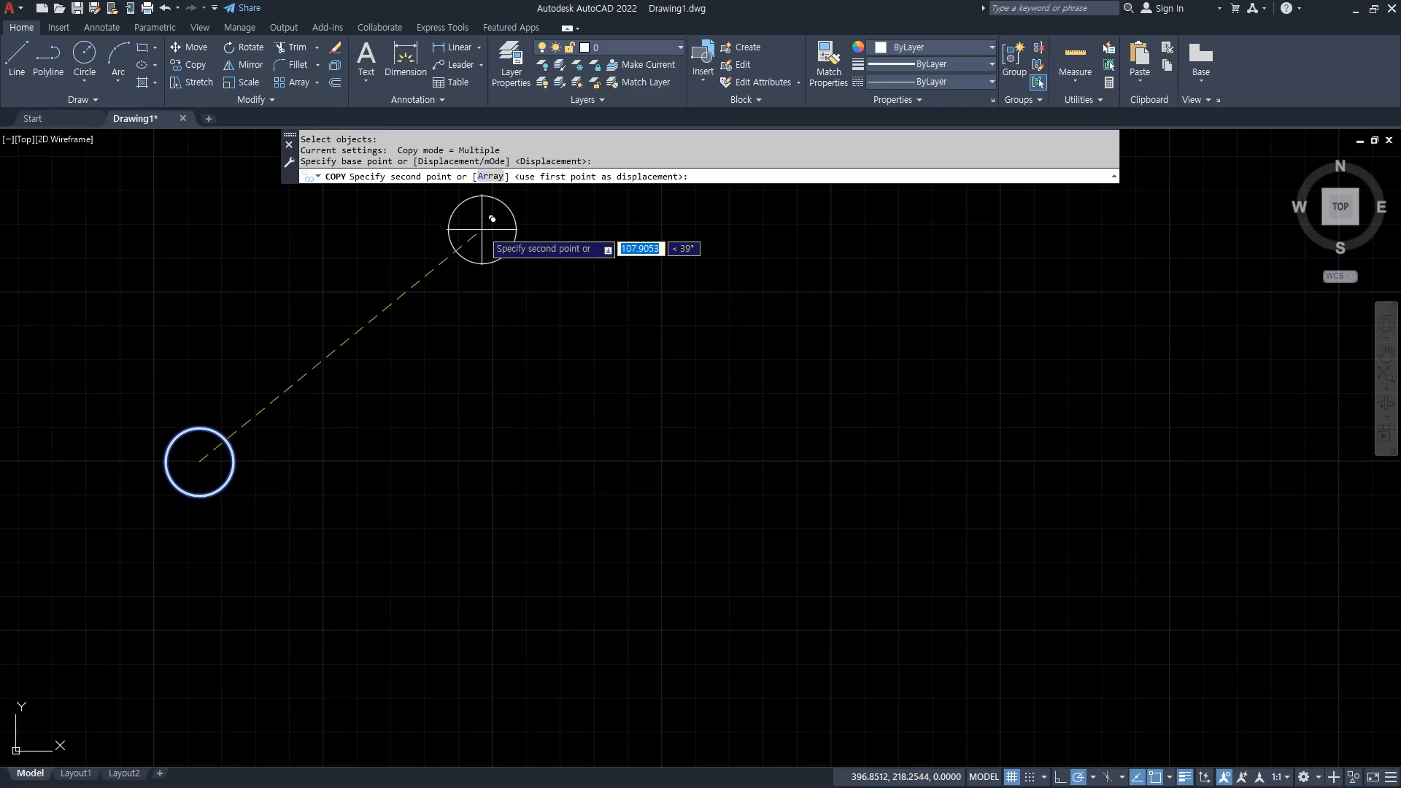
pyautogui.click(491, 177)
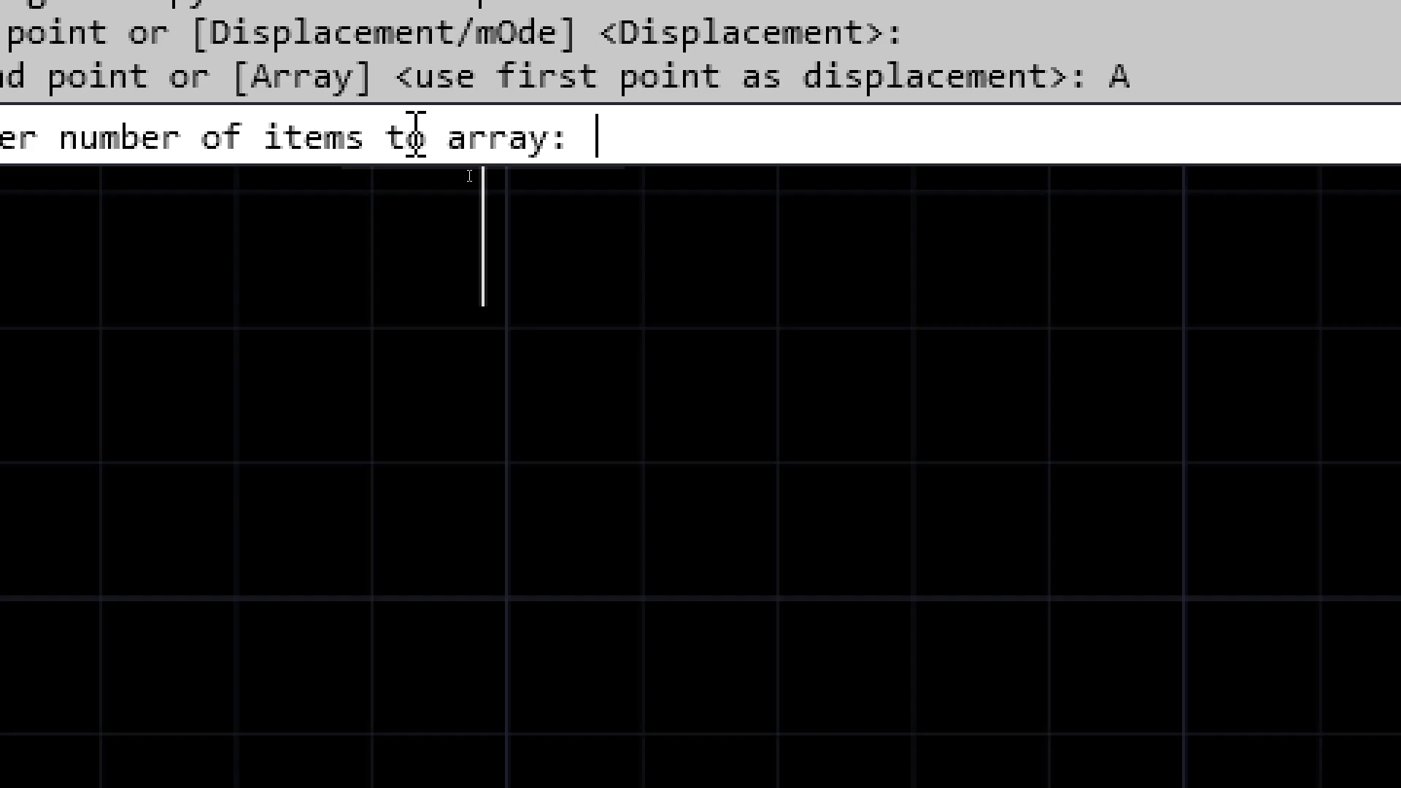
pyautogui.write('5')
pyautogui.press('Return')
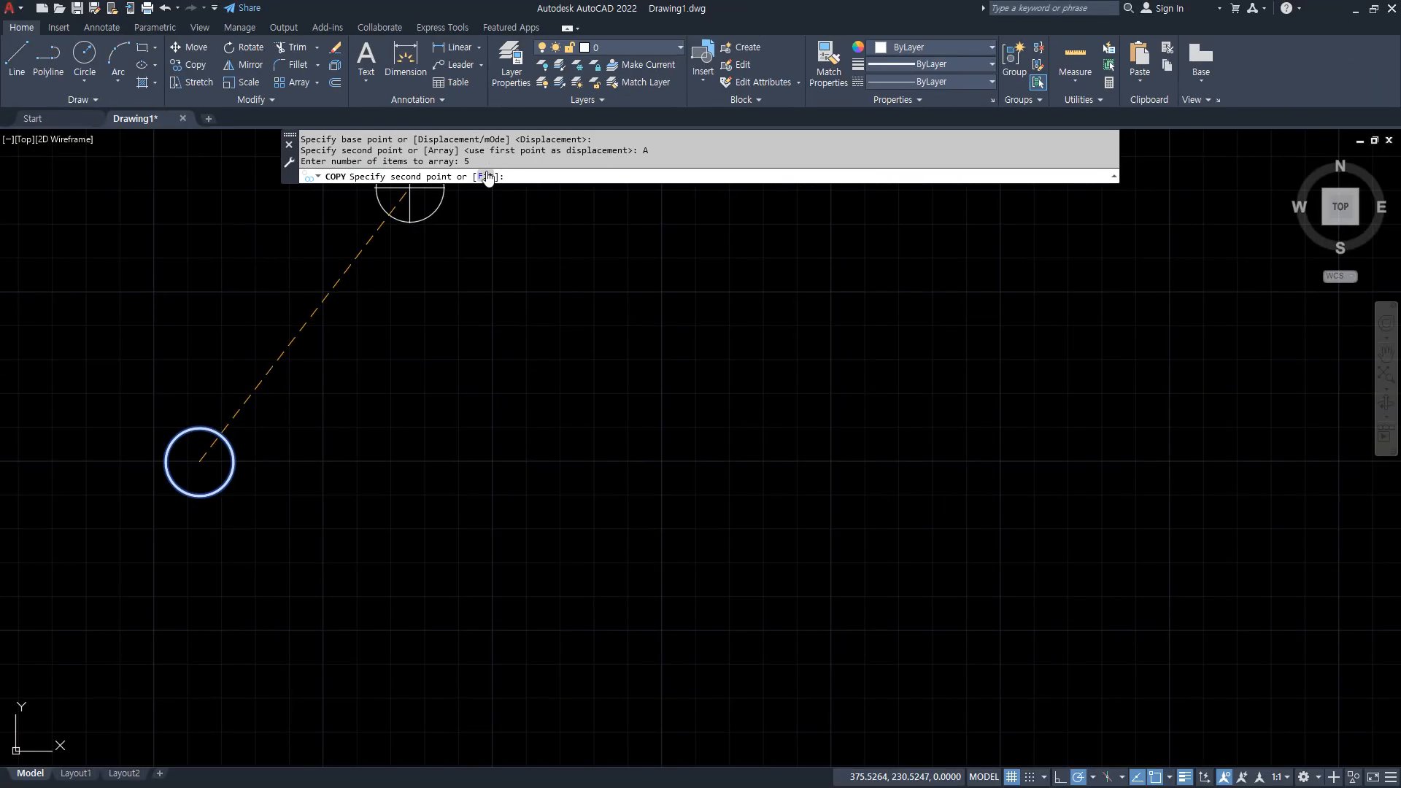
pyautogui.click(486, 177)
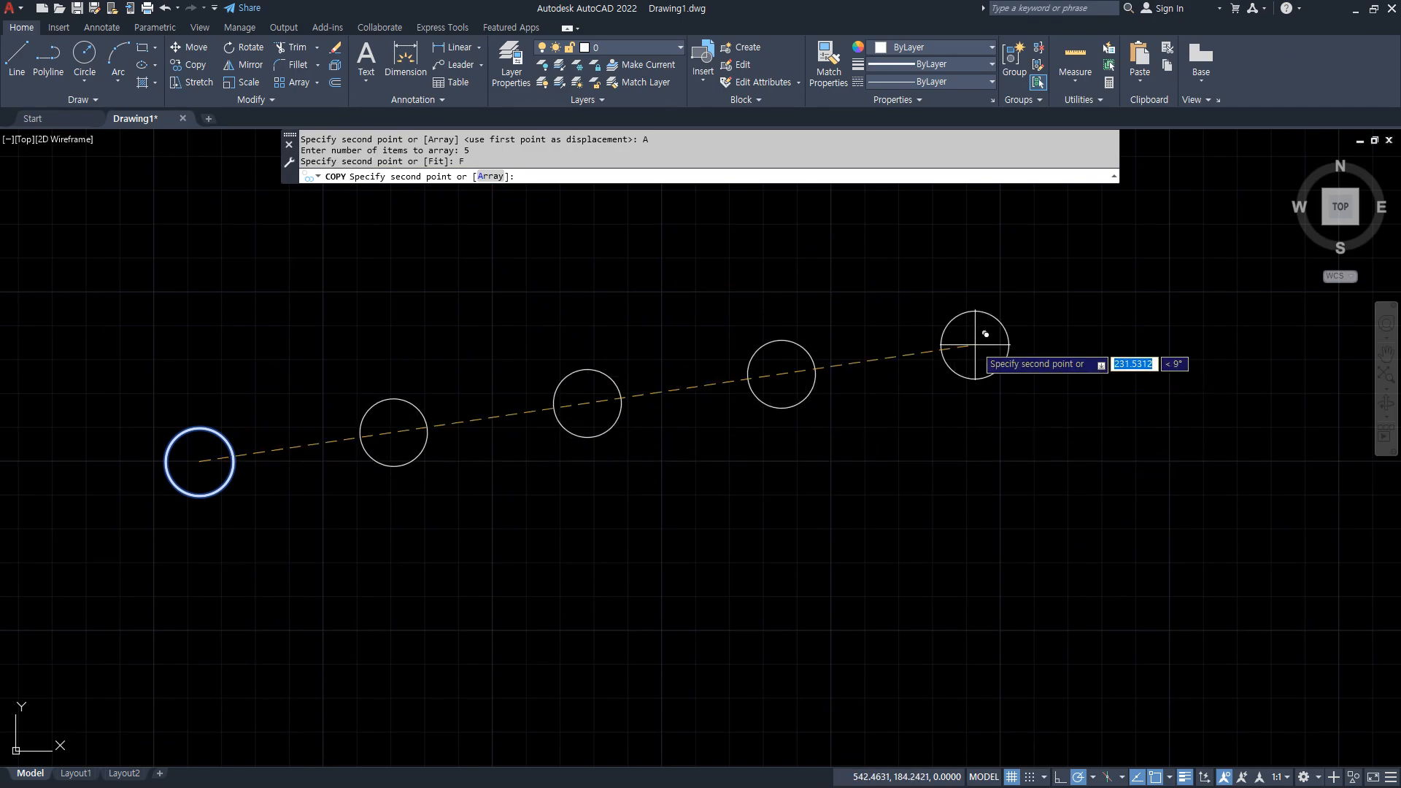
pyautogui.moveTo(235, 458); pyautogui.dragTo(345, 461)
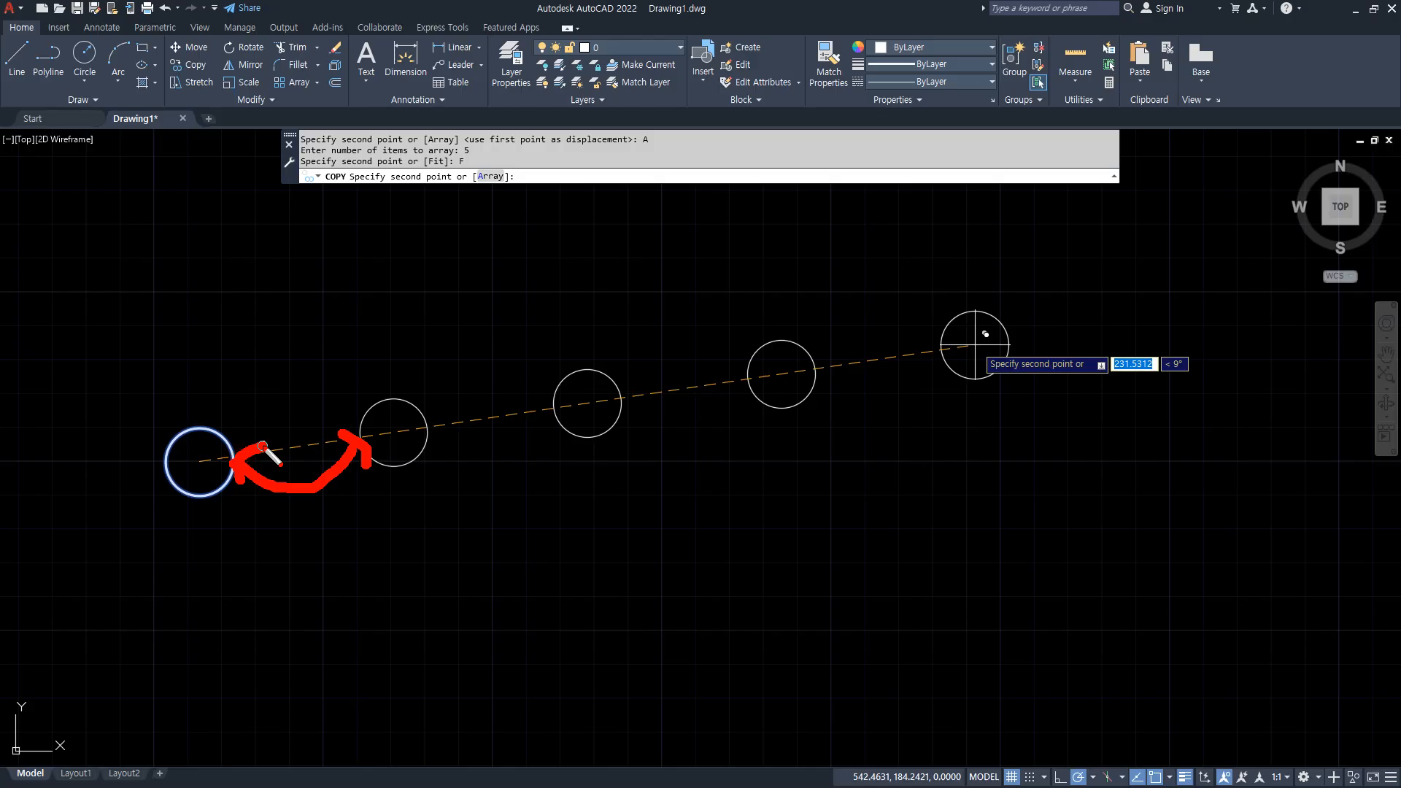
pyautogui.moveTo(194, 441)
pyautogui.mouseDown()
pyautogui.moveTo(679, 228)
pyautogui.moveTo(979, 321)
pyautogui.moveTo(915, 342)
pyautogui.mouseUp()
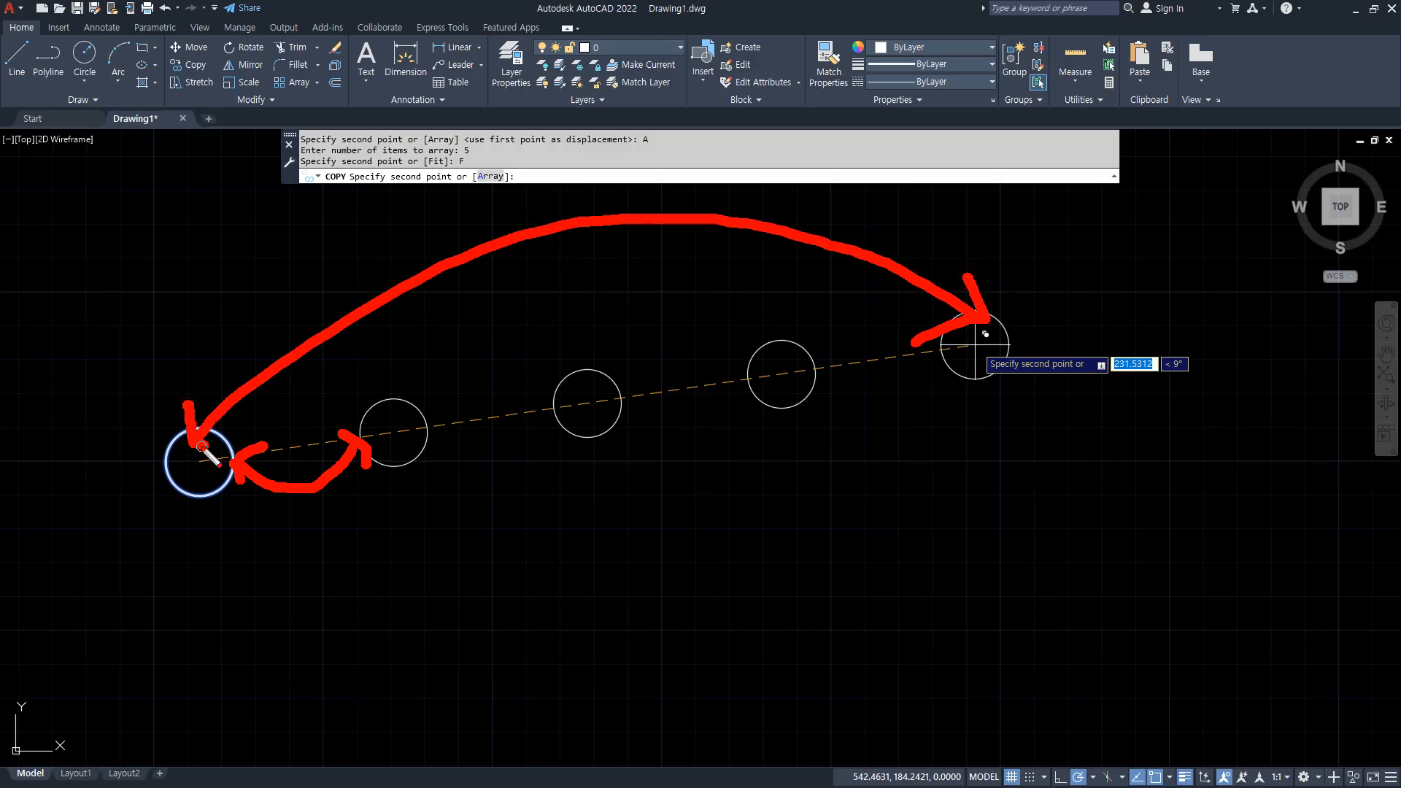
pyautogui.moveTo(428, 437); pyautogui.dragTo(553, 443)
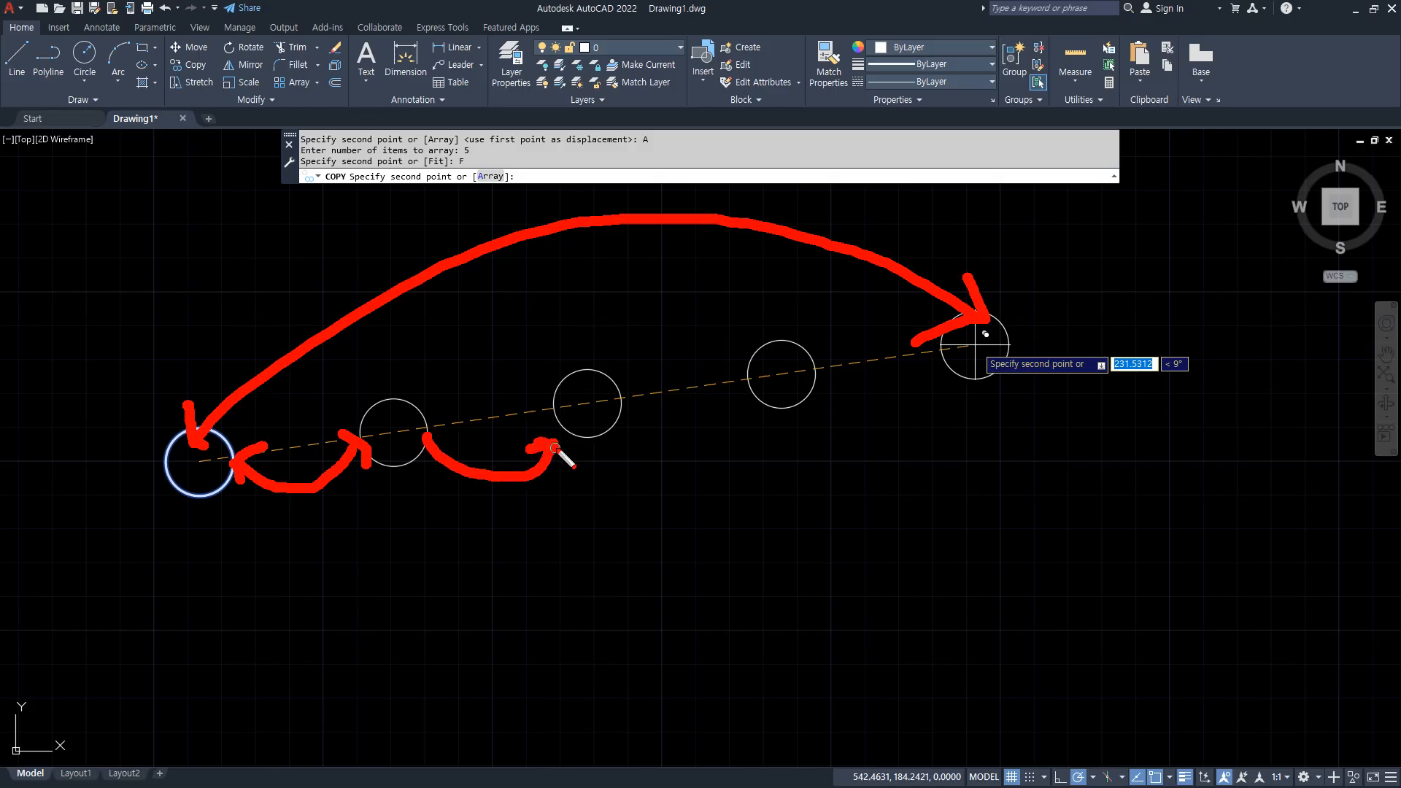
pyautogui.moveTo(175, 475)
pyautogui.mouseDown()
pyautogui.moveTo(207, 416)
pyautogui.moveTo(828, 256)
pyautogui.moveTo(955, 323)
pyautogui.mouseUp()
pyautogui.press('Escape')
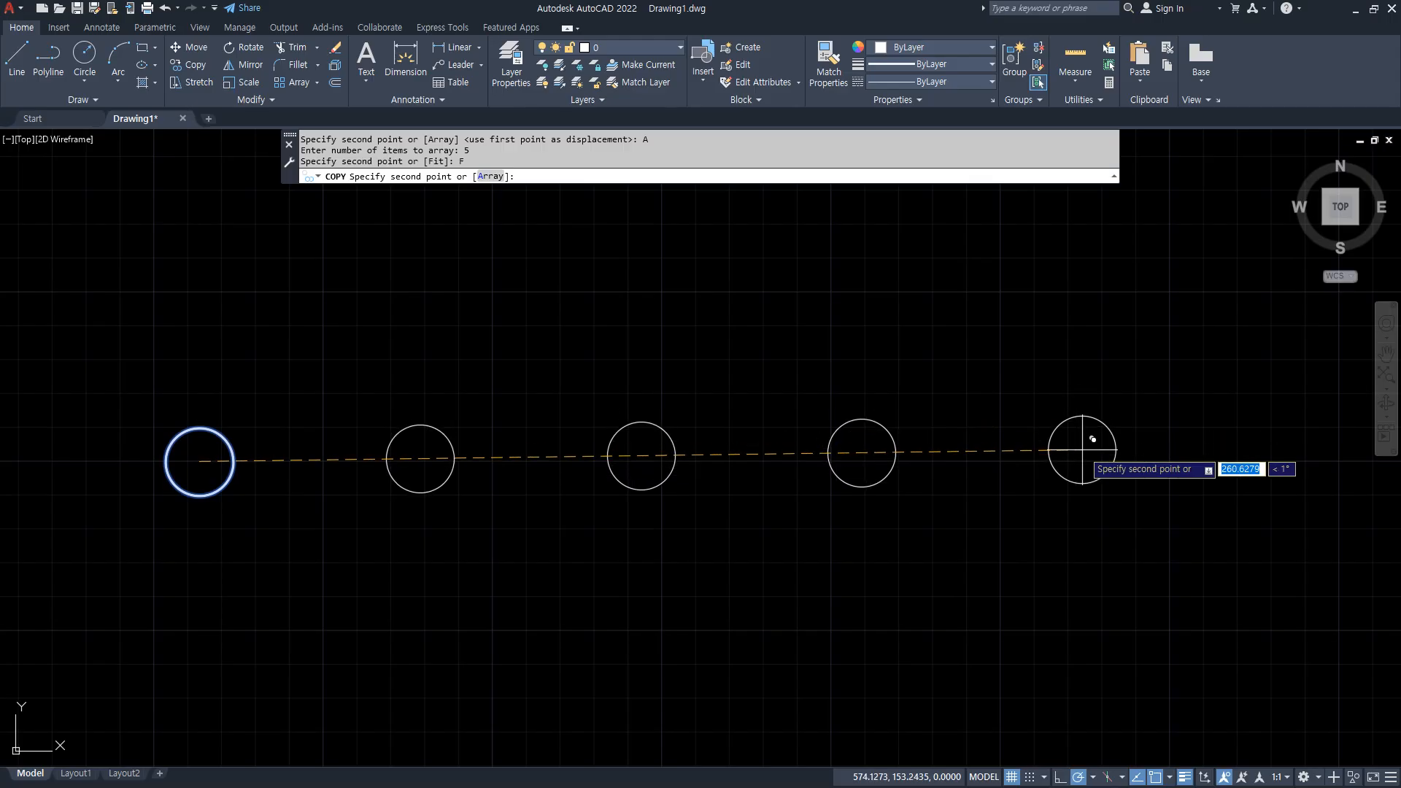
# Place the last circle of the fitted array about 311 units horizontally to the right and end the copy.
pyautogui.click(1251, 461)
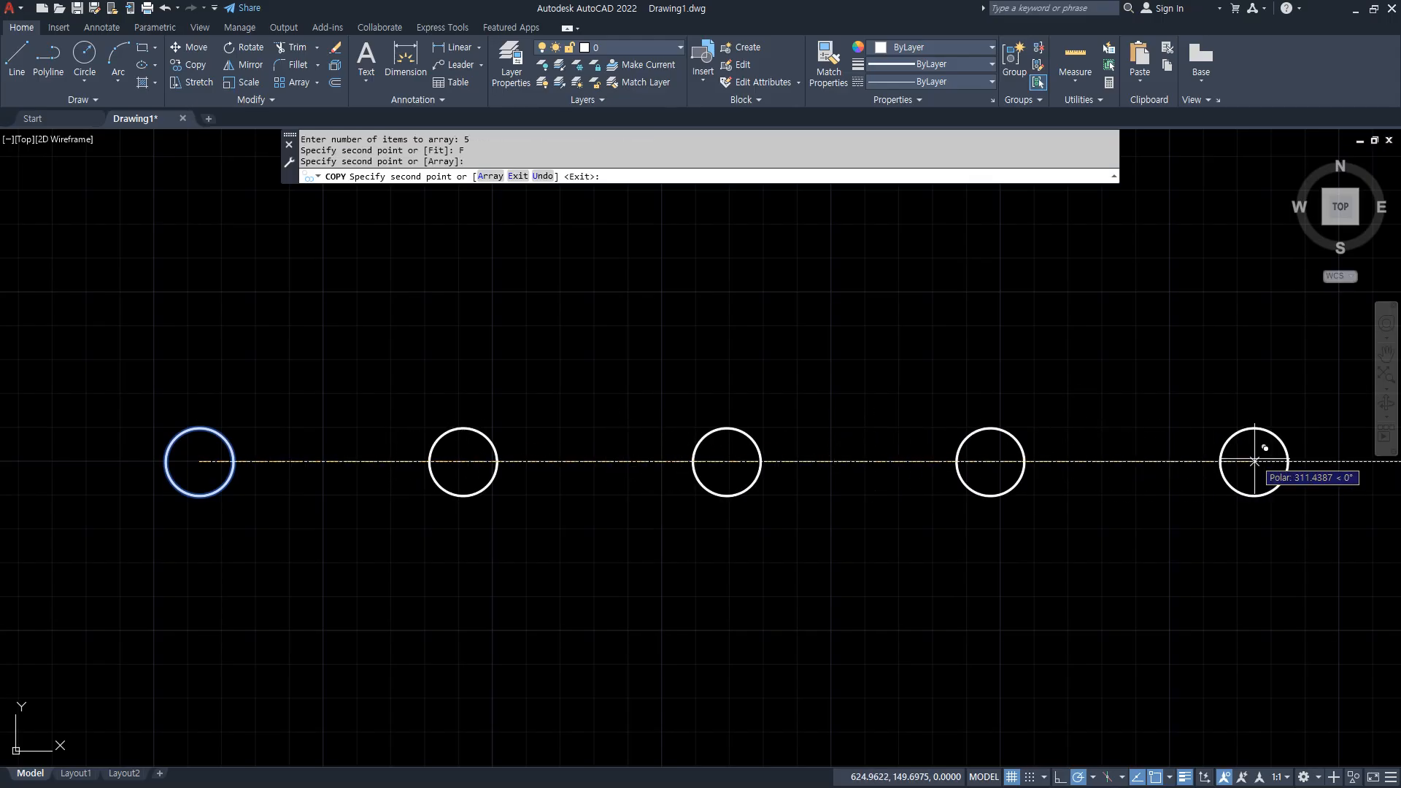
pyautogui.press('Return')
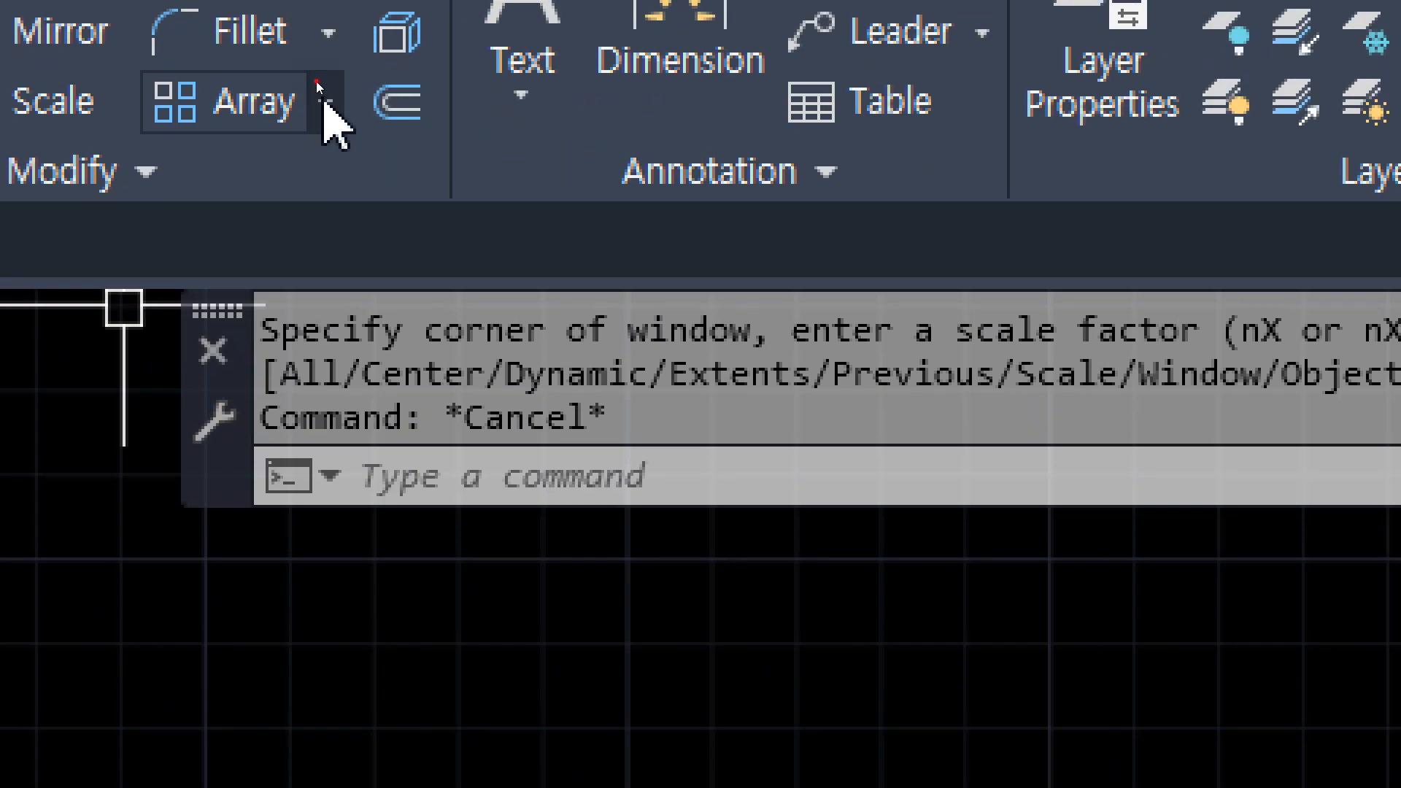
# Start a rectangular array of the single circle.
pyautogui.click(316, 82)
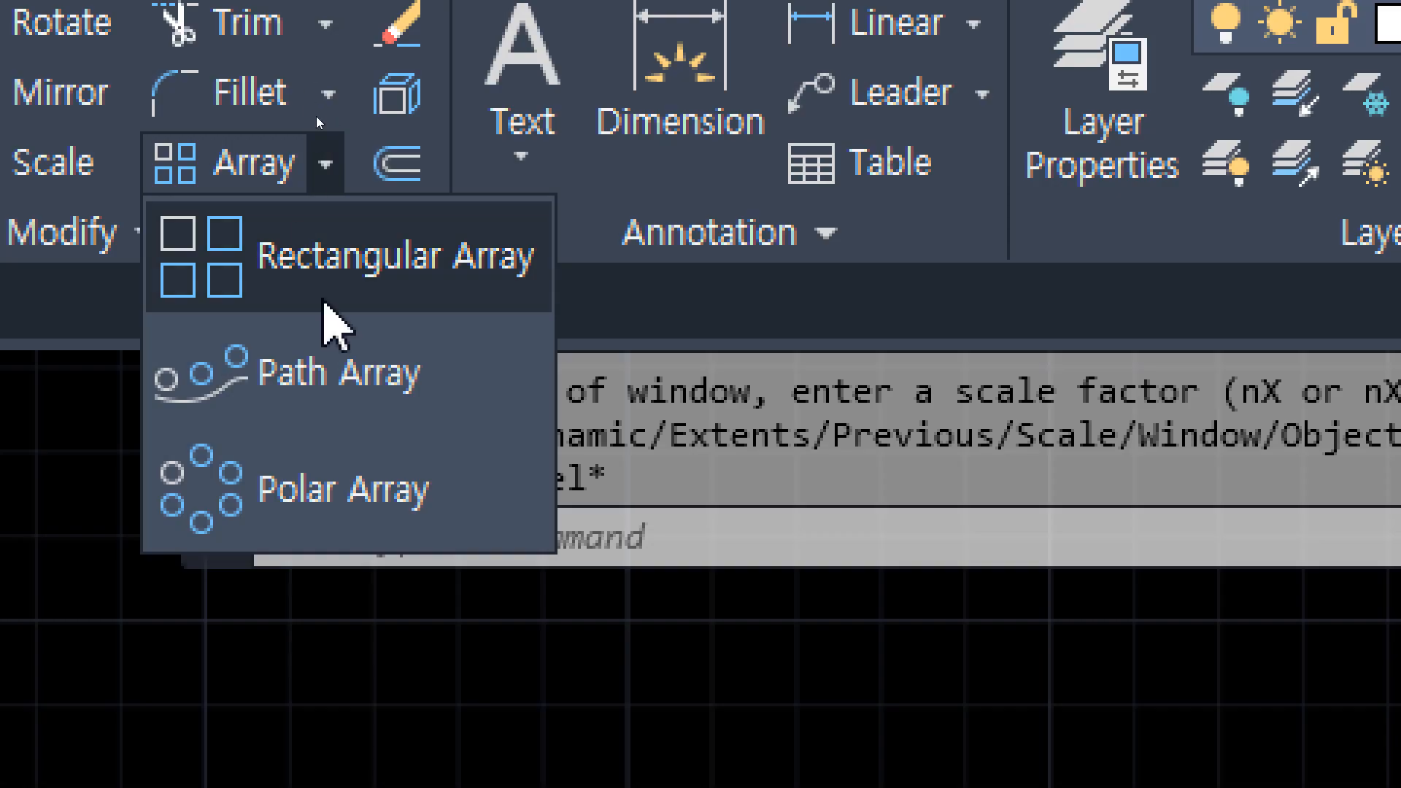
pyautogui.click(314, 219)
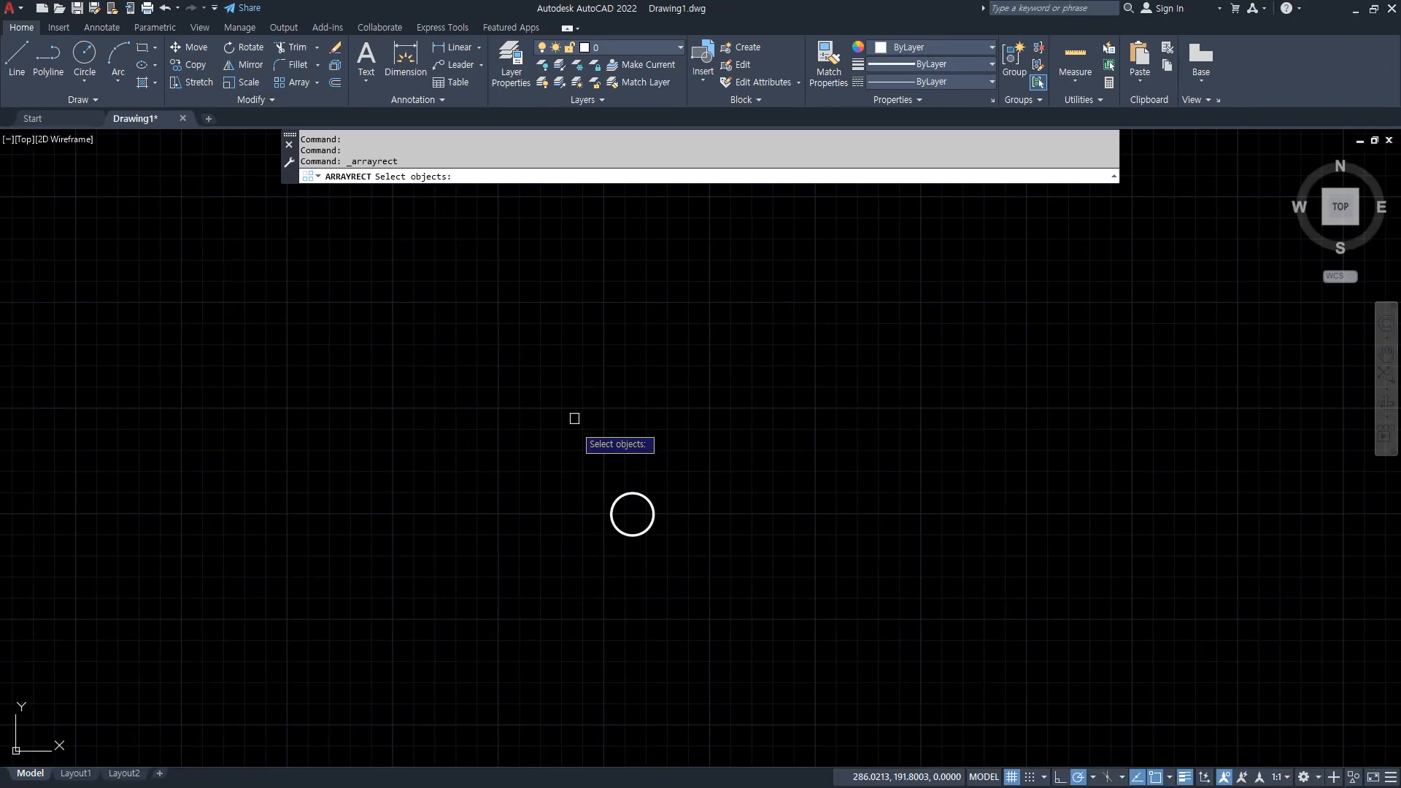
pyautogui.click(627, 500)
pyautogui.press('Return')
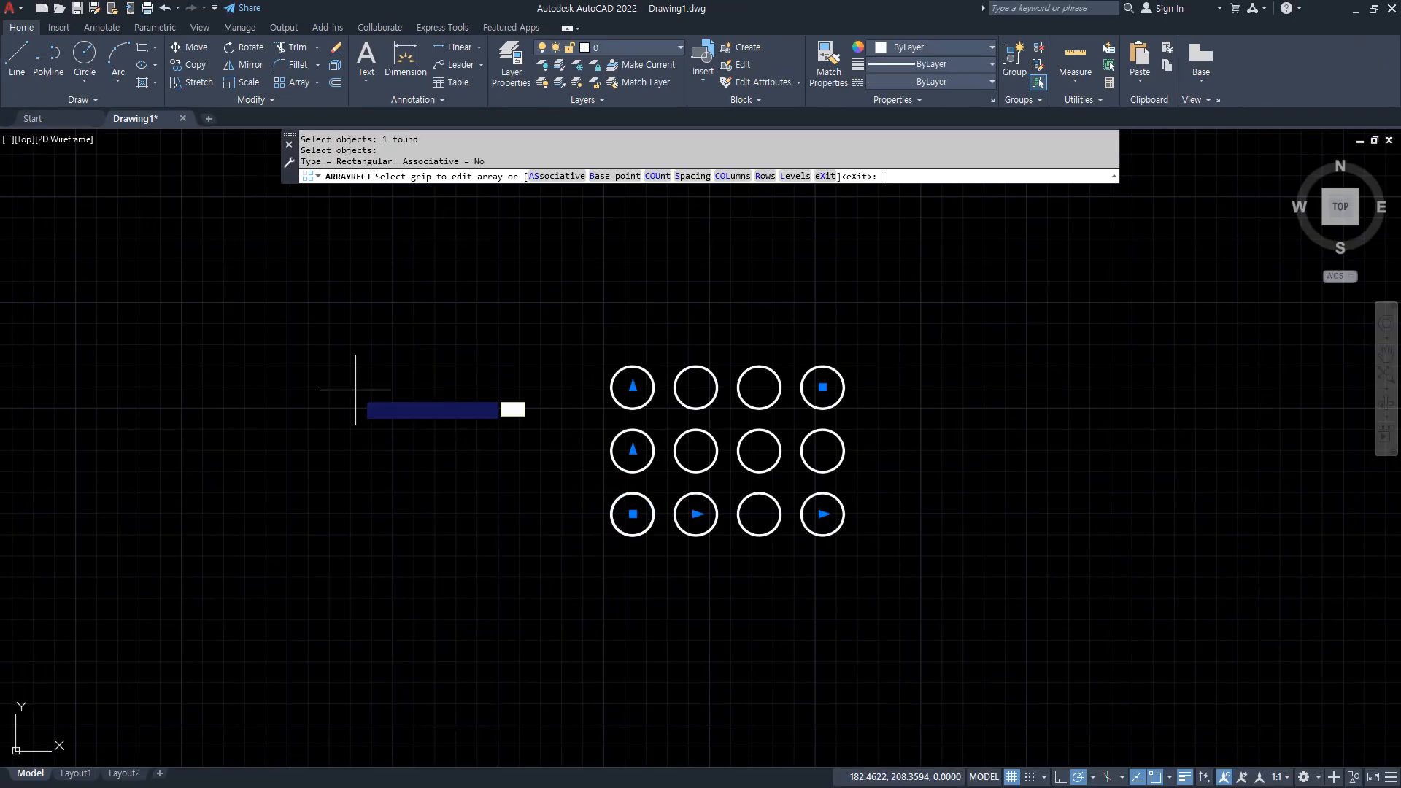
pyautogui.scroll(2, 899, 503)
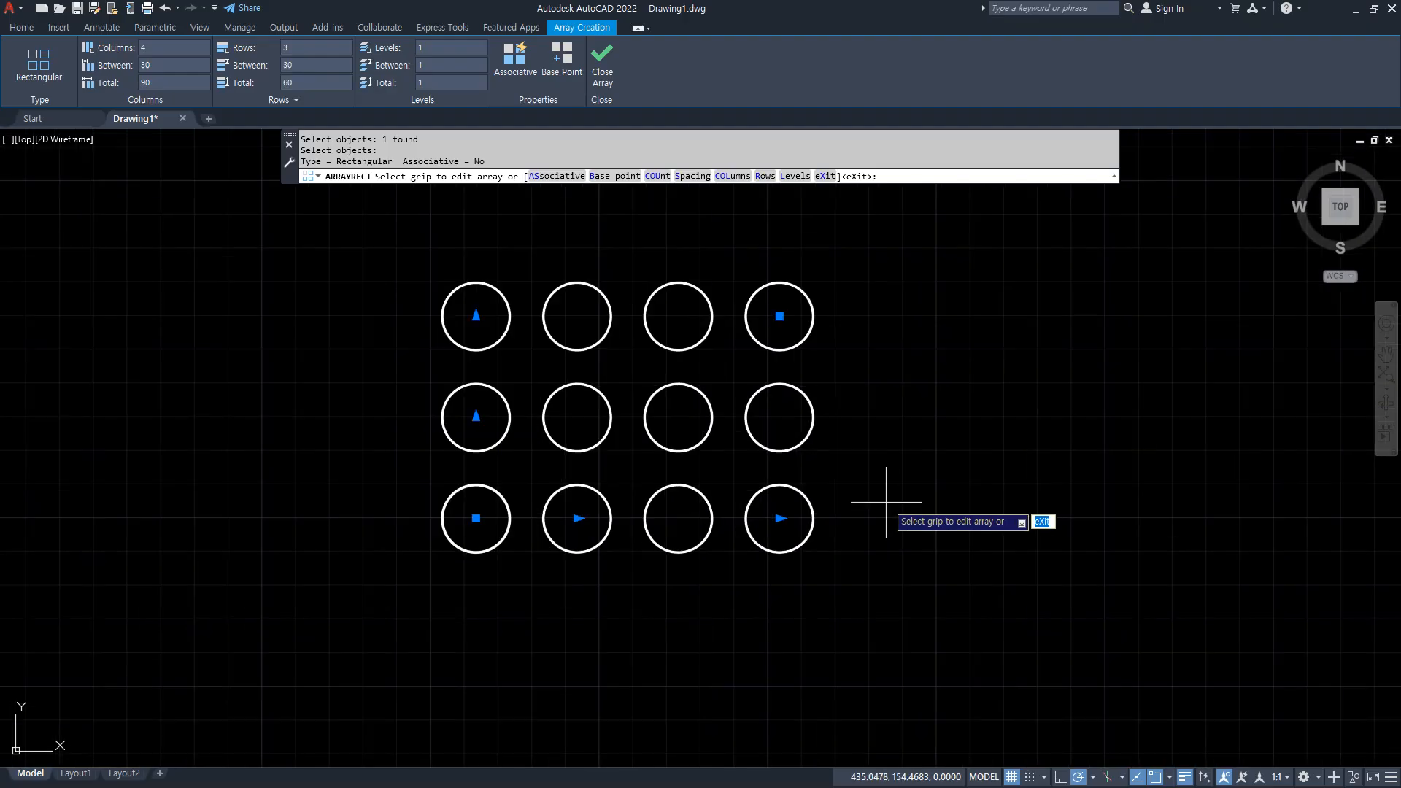
pyautogui.moveTo(495, 141)
pyautogui.mouseDown()
pyautogui.moveTo(274, 142)
pyautogui.moveTo(281, 30)
pyautogui.moveTo(628, 113)
pyautogui.moveTo(361, 157)
pyautogui.mouseUp()
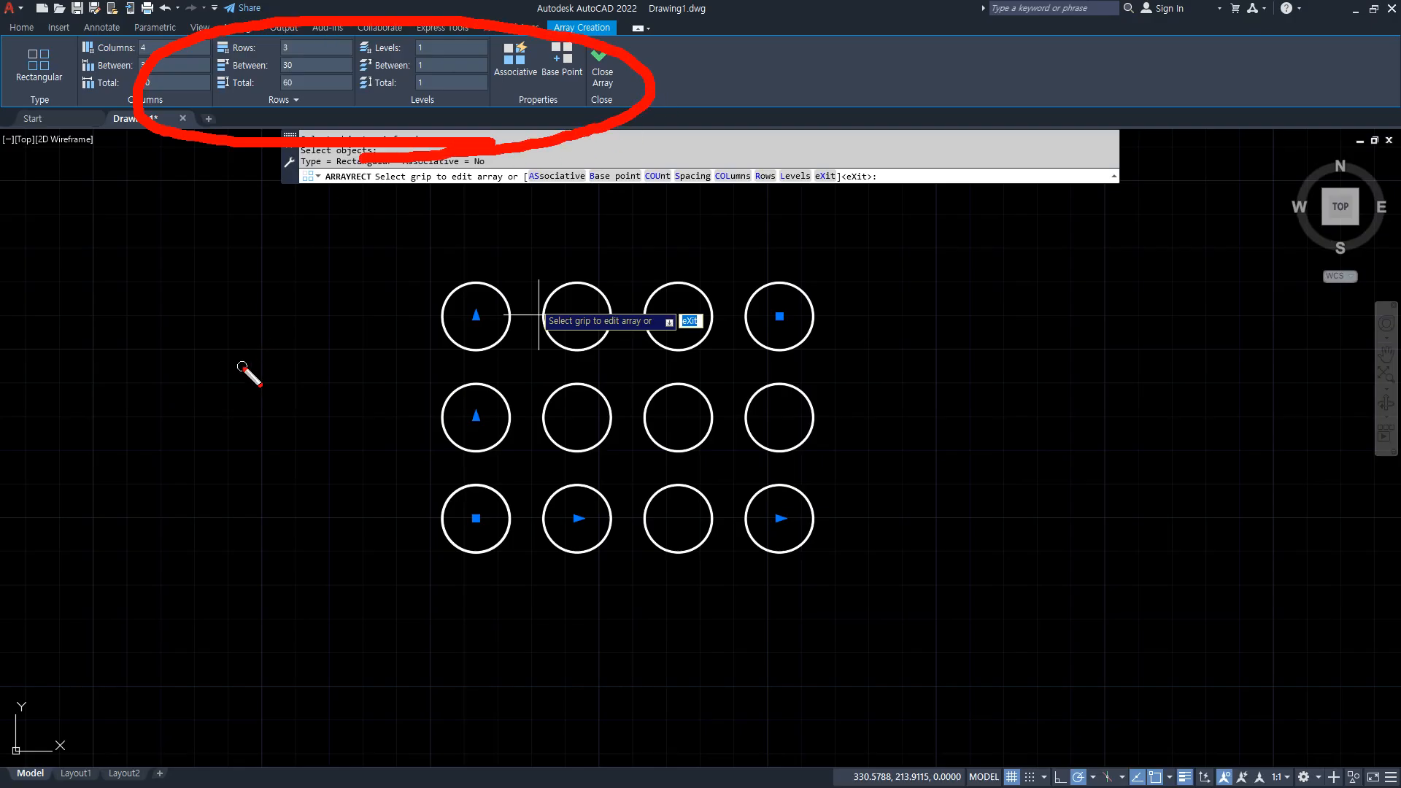
pyautogui.press('e')
pyautogui.moveTo(471, 238); pyautogui.dragTo(456, 573)
pyautogui.moveTo(574, 275); pyautogui.dragTo(600, 562)
pyautogui.moveTo(677, 259); pyautogui.dragTo(684, 541)
pyautogui.moveTo(782, 277); pyautogui.dragTo(811, 564)
pyautogui.press('e')
pyautogui.moveTo(910, 497); pyautogui.dragTo(340, 497)
pyautogui.moveTo(866, 420); pyautogui.dragTo(381, 372)
pyautogui.moveTo(797, 300); pyautogui.dragTo(382, 302)
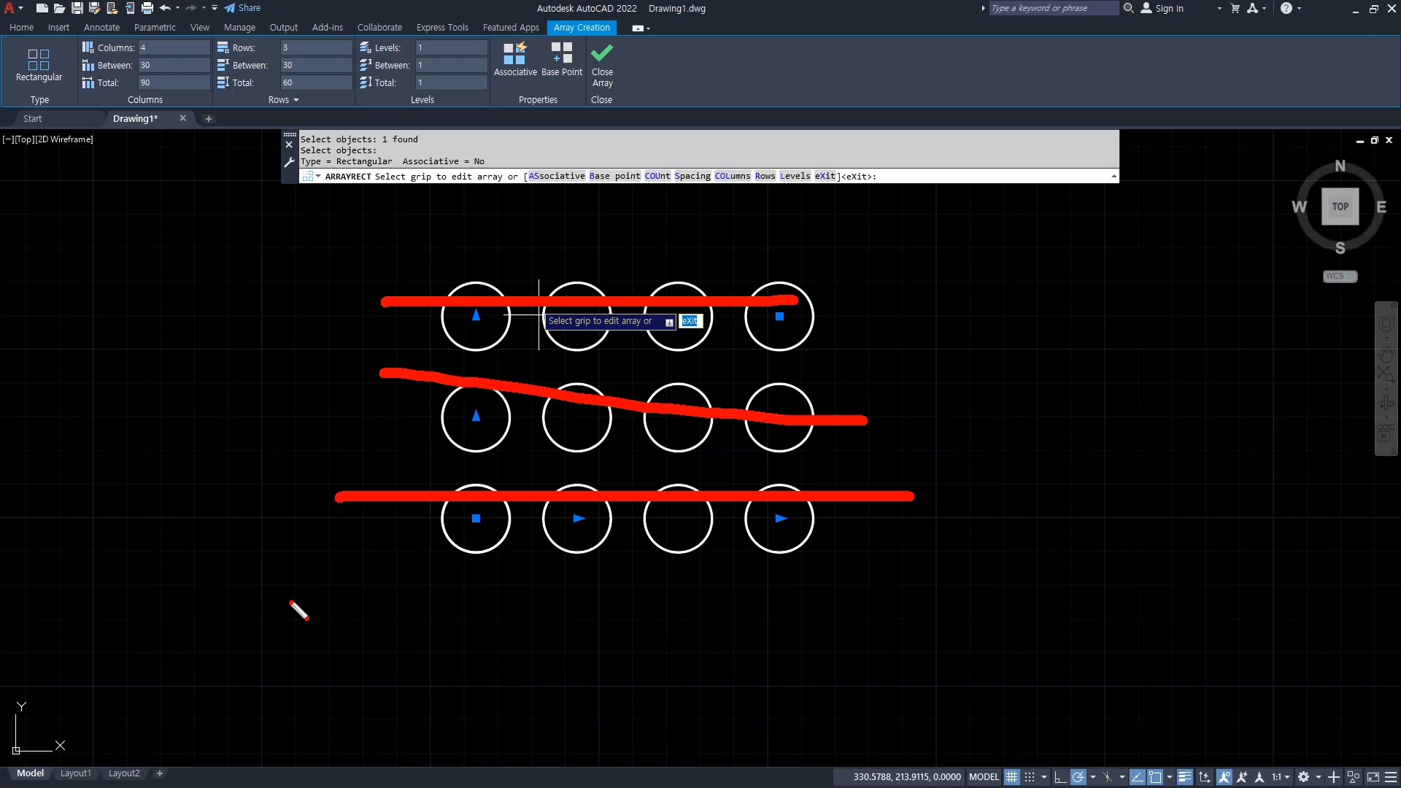
pyautogui.press('e')
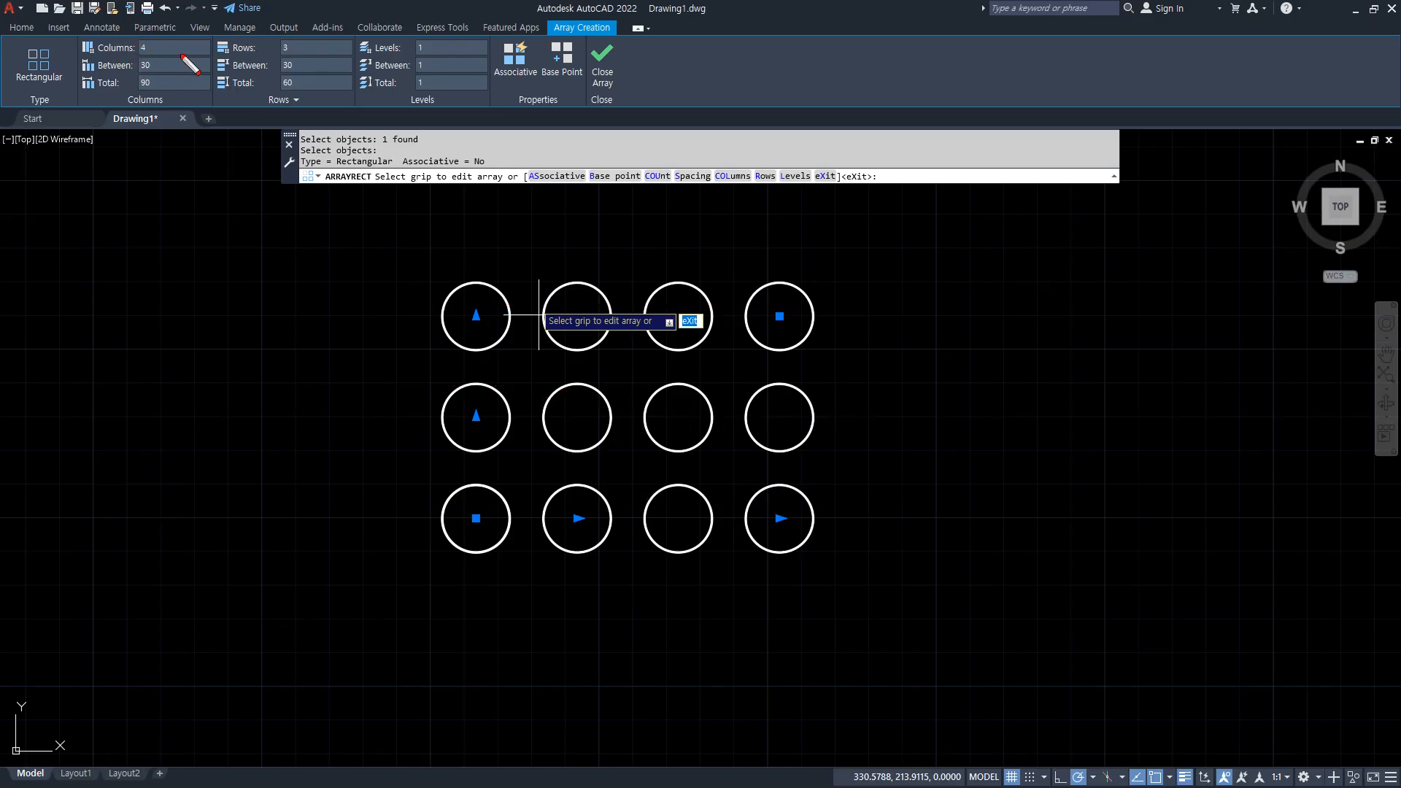
# Set the rectangular array's number of columns to 10.
pyautogui.click(138, 50)
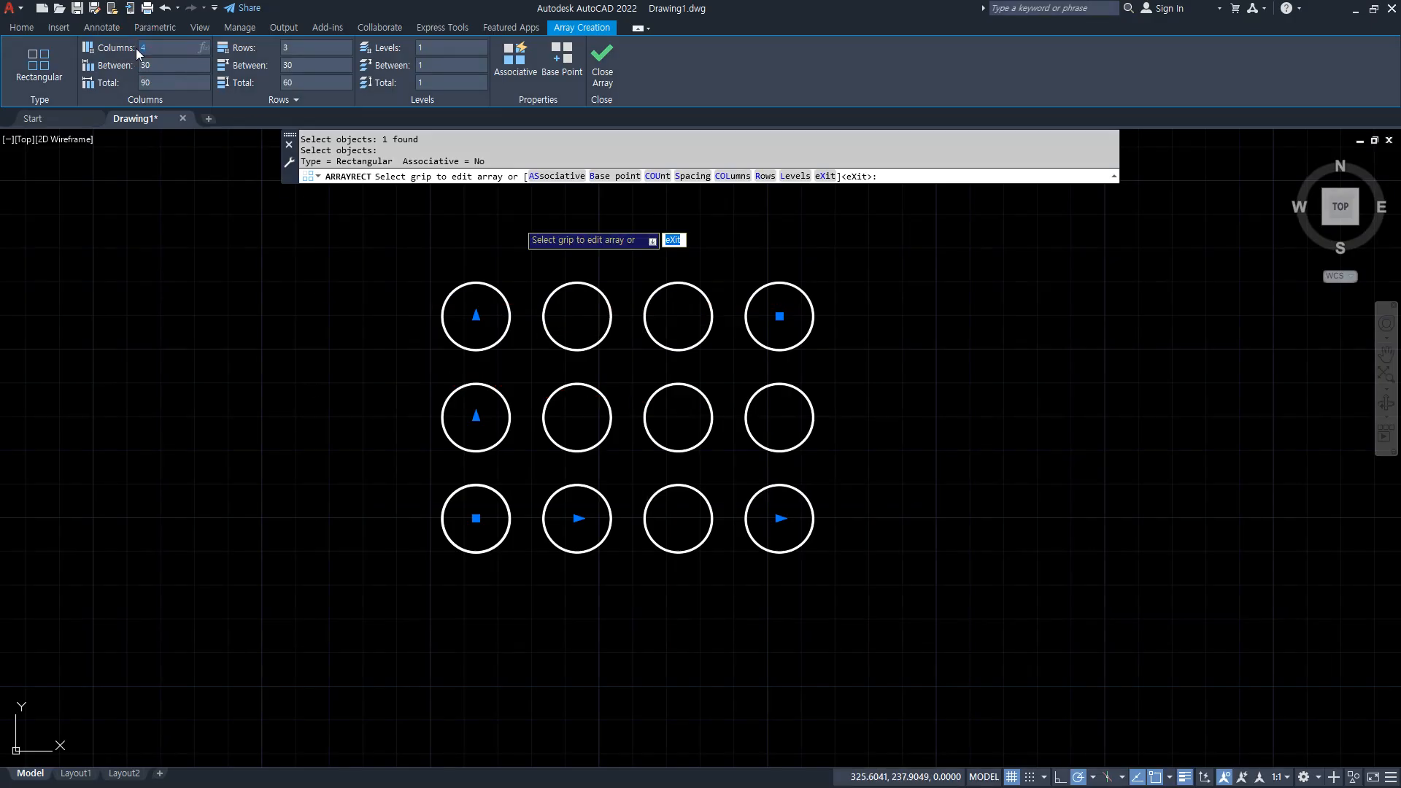
pyautogui.write('10')
pyautogui.press('Return')
pyautogui.scroll(-1, 643, 377)
pyautogui.moveTo(756, 382); pyautogui.dragTo(570, 392, button='middle')
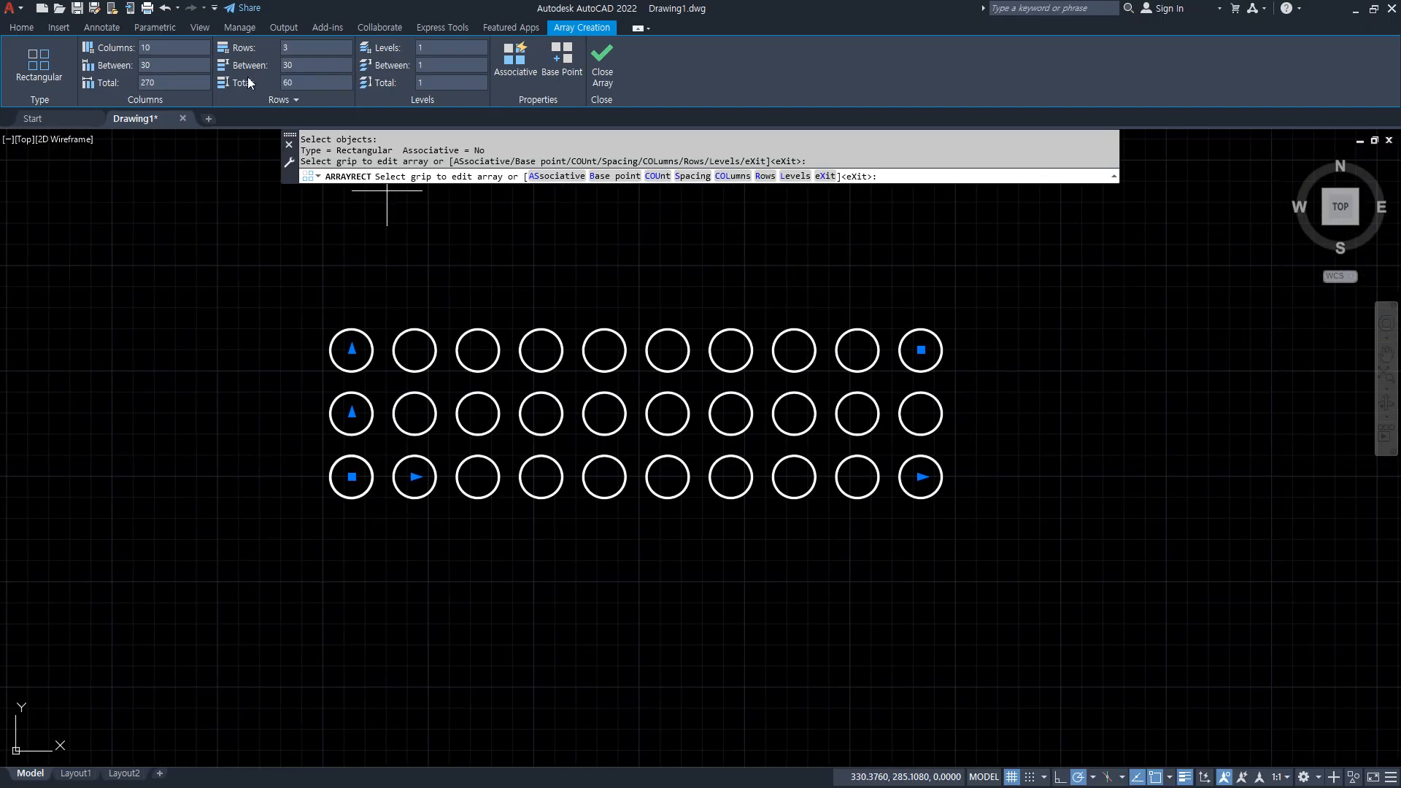
# Set the rectangular array's number of columns to 4.
pyautogui.moveTo(161, 48); pyautogui.dragTo(86, 50)
pyautogui.write('4')
pyautogui.press('Return')
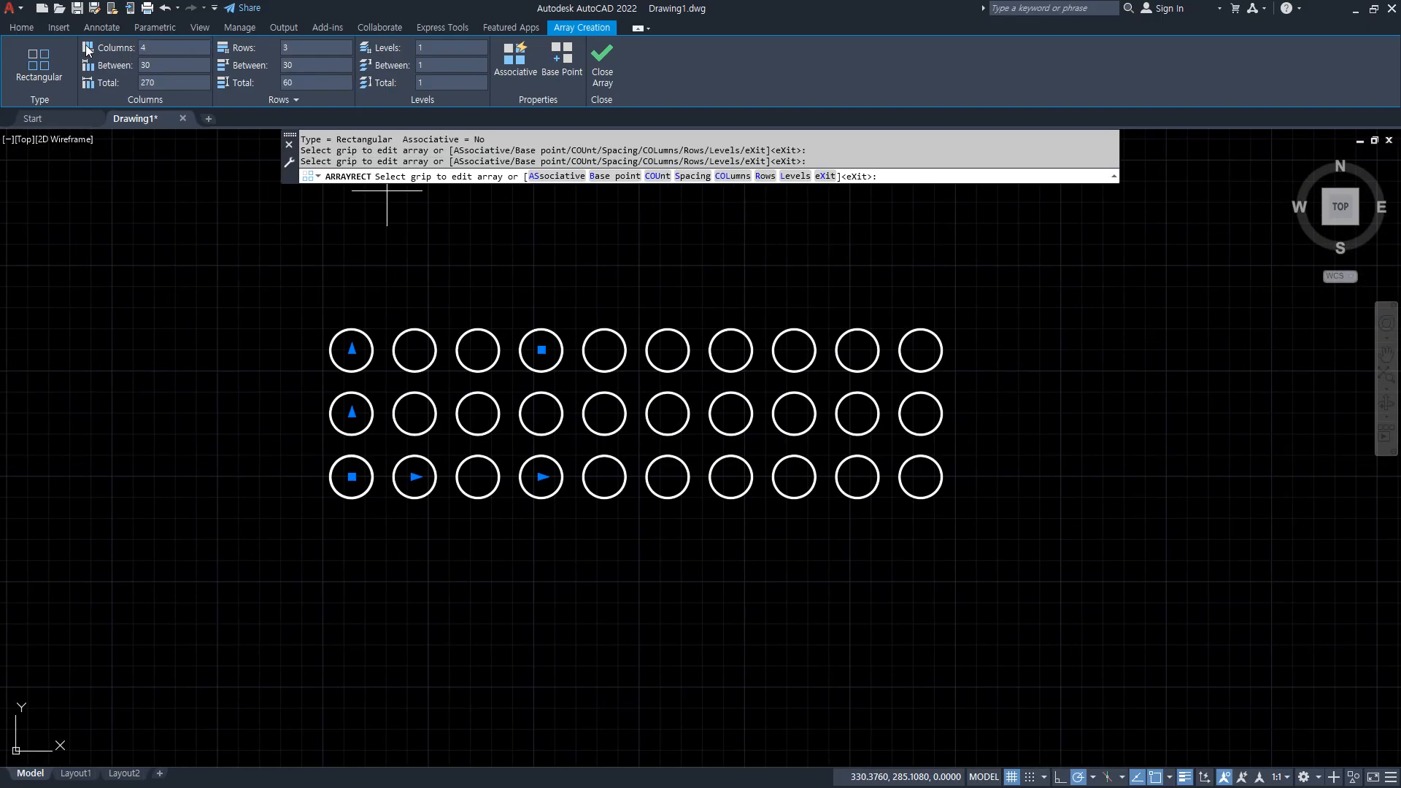
# Set the rectangular array's number of rows to 10.
pyautogui.moveTo(302, 49); pyautogui.dragTo(271, 52)
pyautogui.write('10')
pyautogui.press('Return')
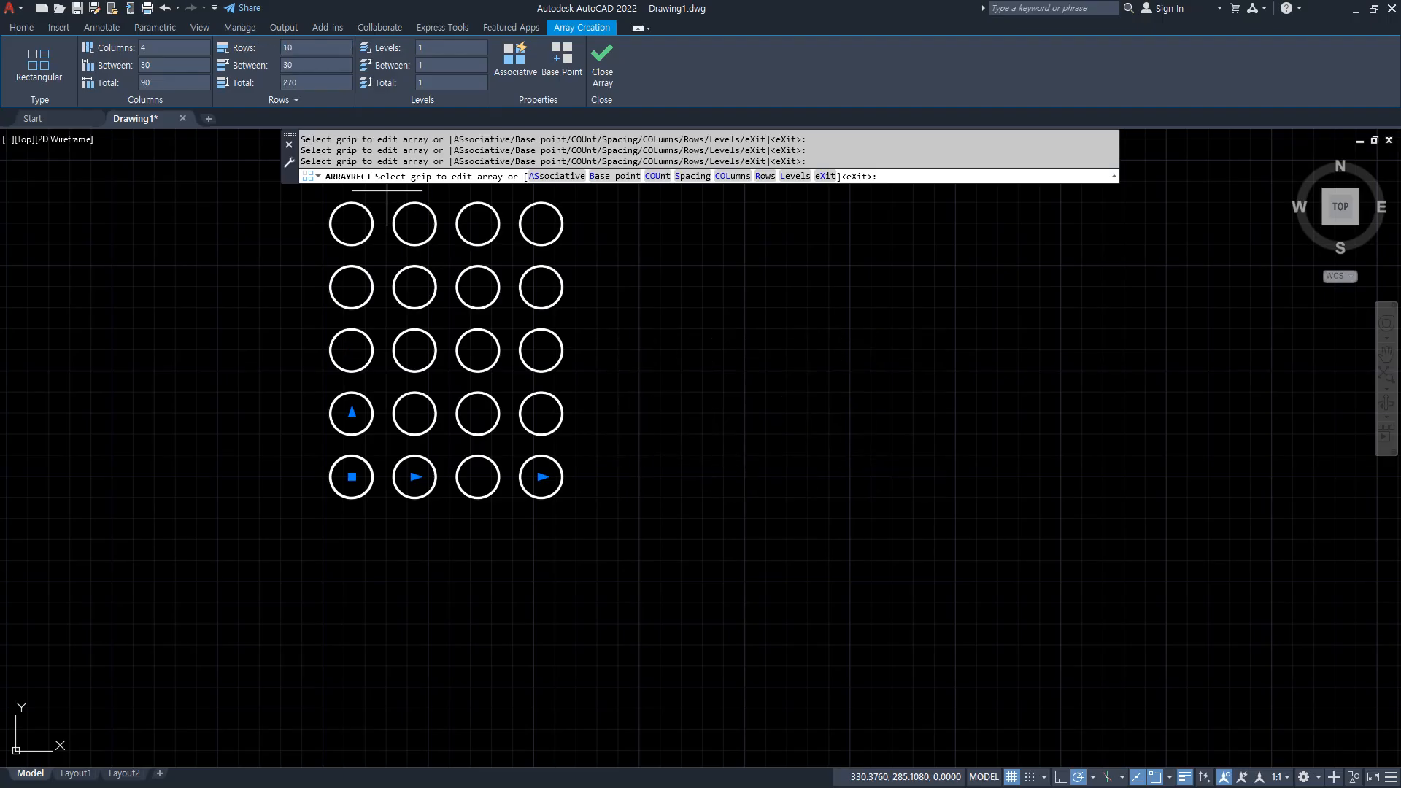
pyautogui.scroll(-2, 337, 297)
pyautogui.moveTo(337, 297); pyautogui.dragTo(341, 509, button='middle')
# Set the rectangular array's number of rows to 3.
pyautogui.click(307, 47)
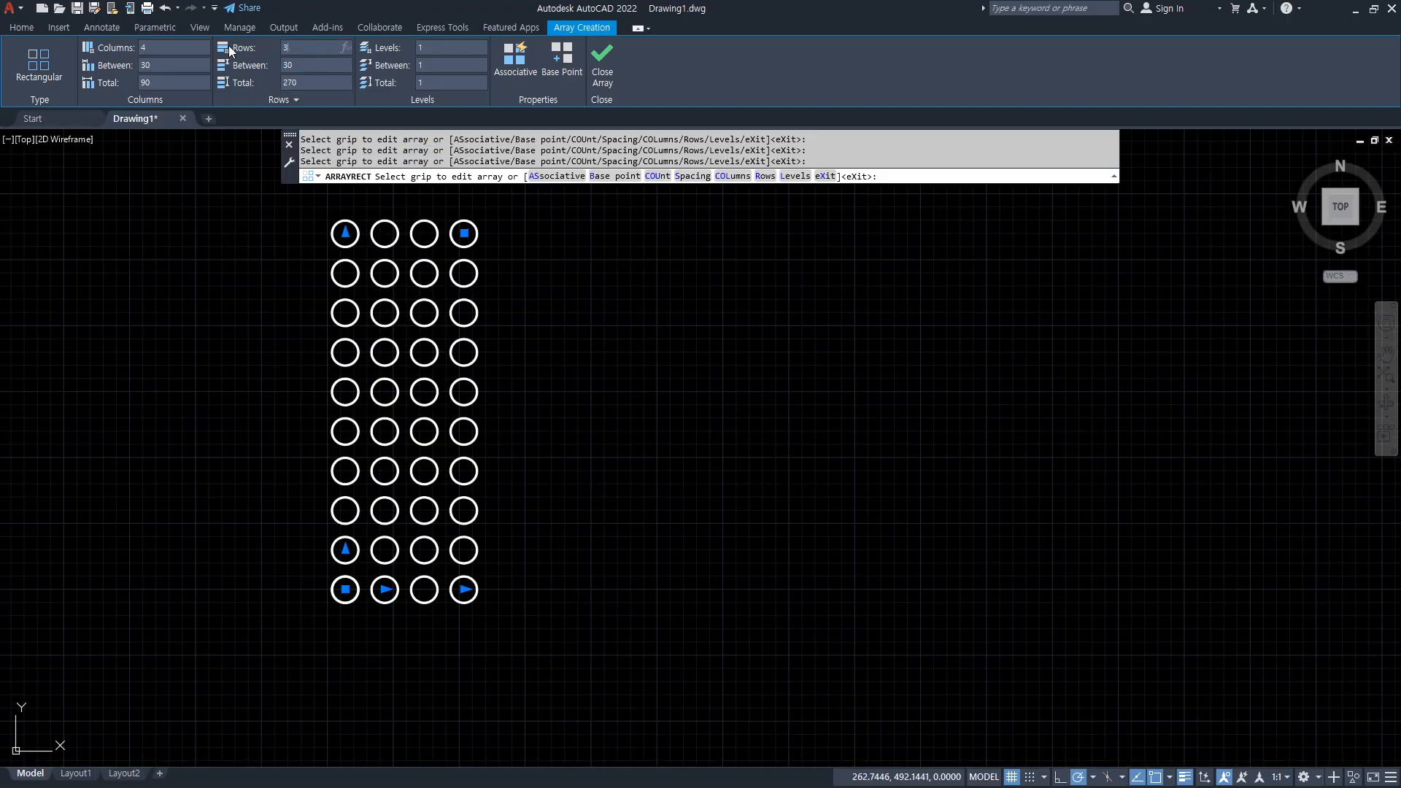
pyautogui.write('3')
pyautogui.press('Return')
pyautogui.scroll(4, 369, 429)
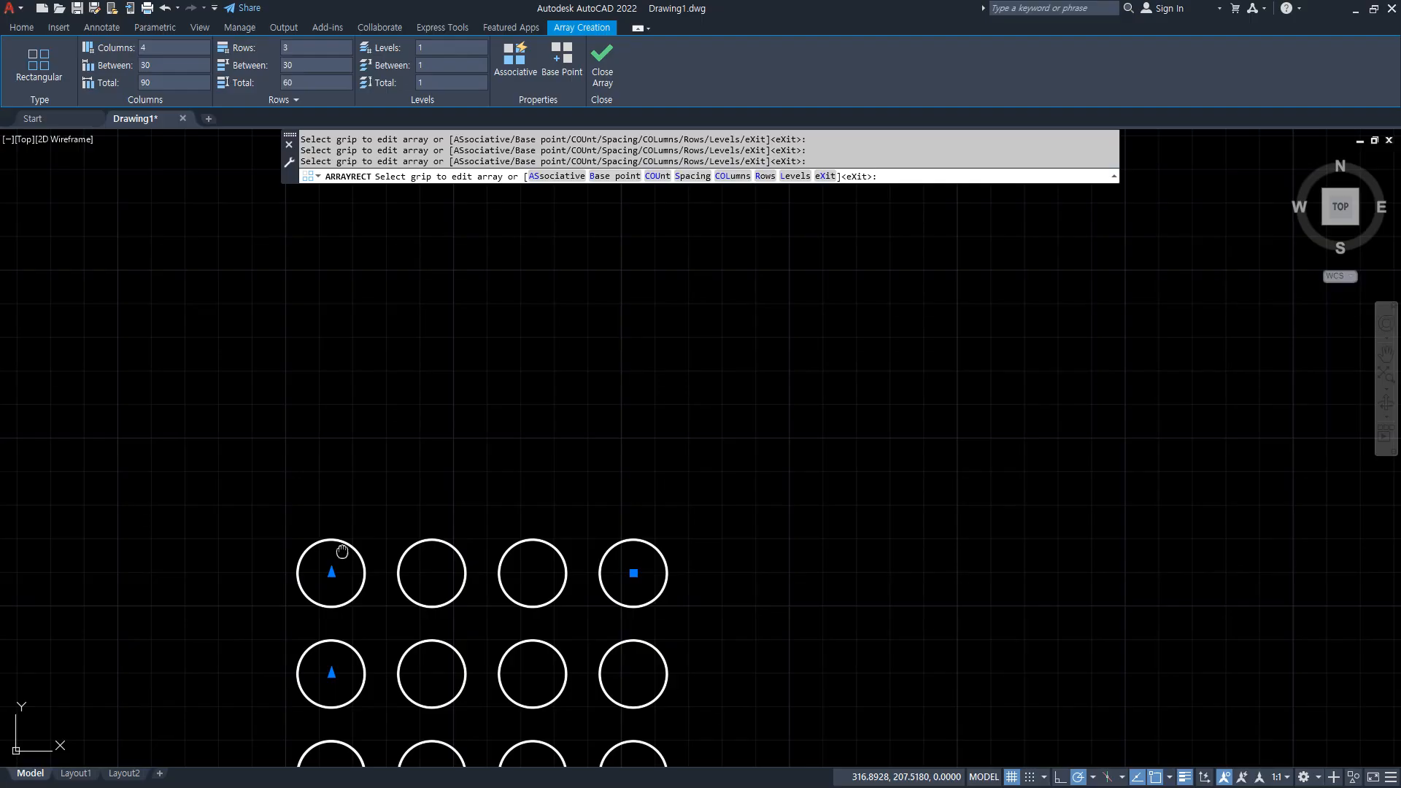
pyautogui.moveTo(469, 578); pyautogui.dragTo(445, 407, button='middle')
pyautogui.click(174, 64)
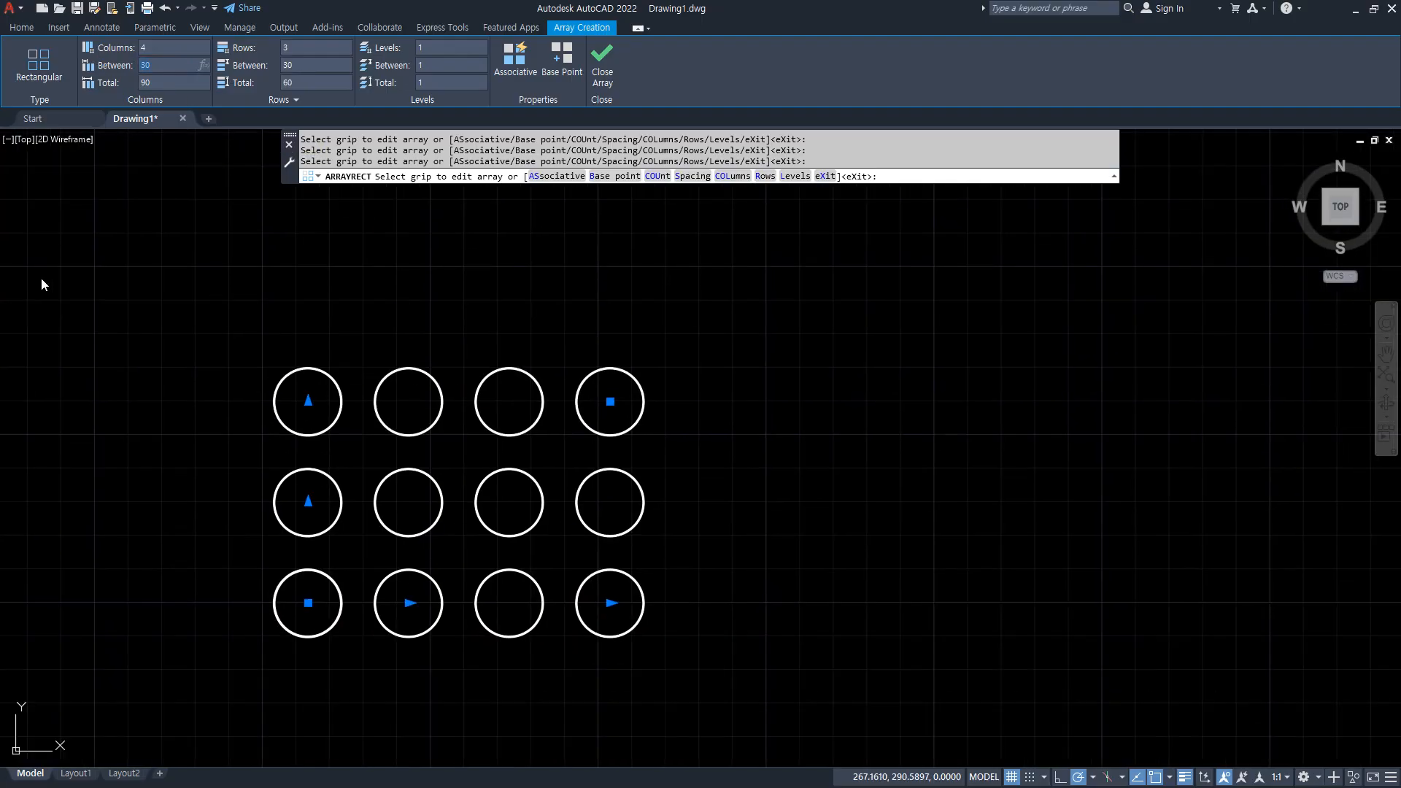
pyautogui.scroll(3, 415, 641)
pyautogui.moveTo(261, 602); pyautogui.dragTo(366, 573, button='middle')
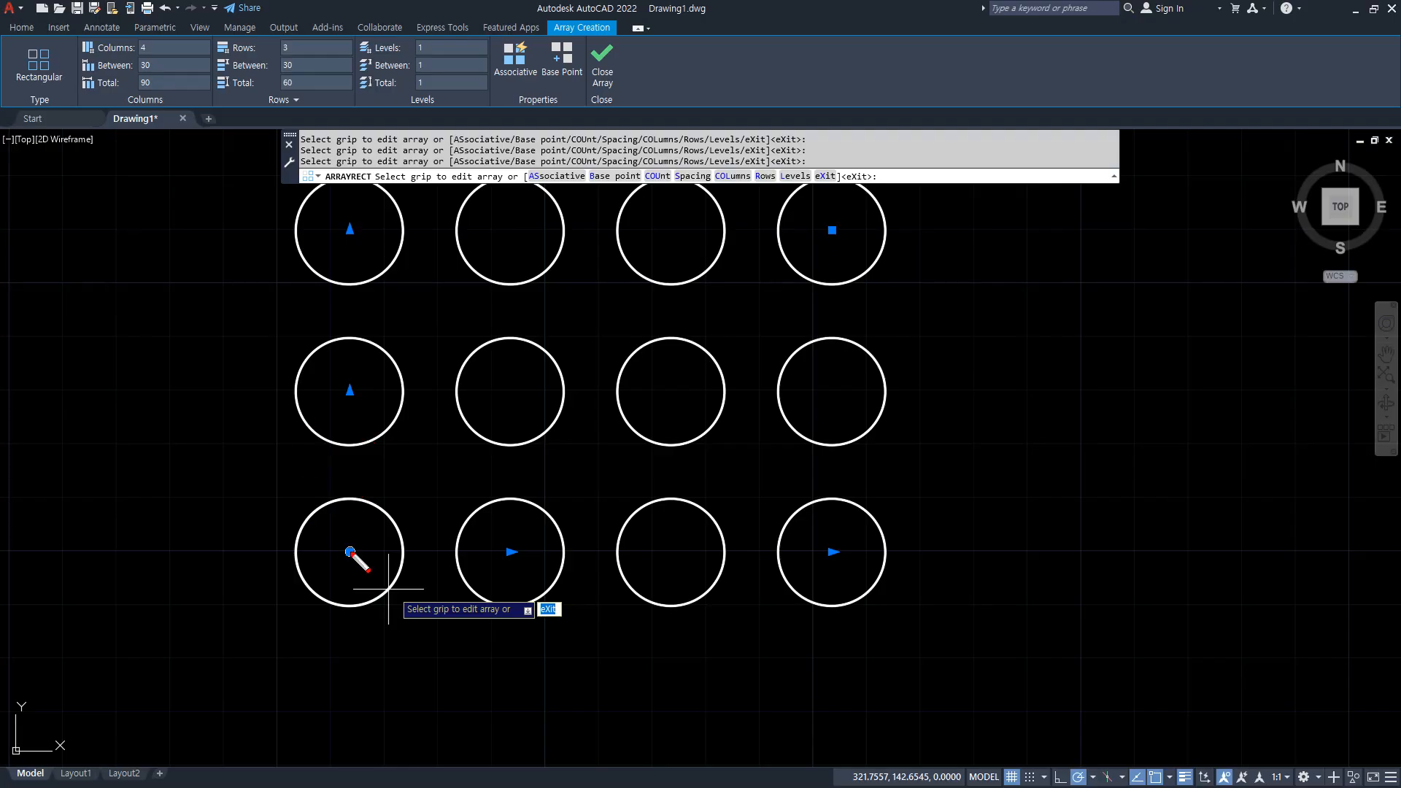
pyautogui.moveTo(354, 553); pyautogui.dragTo(153, 561)
pyautogui.moveTo(351, 393); pyautogui.dragTo(196, 393)
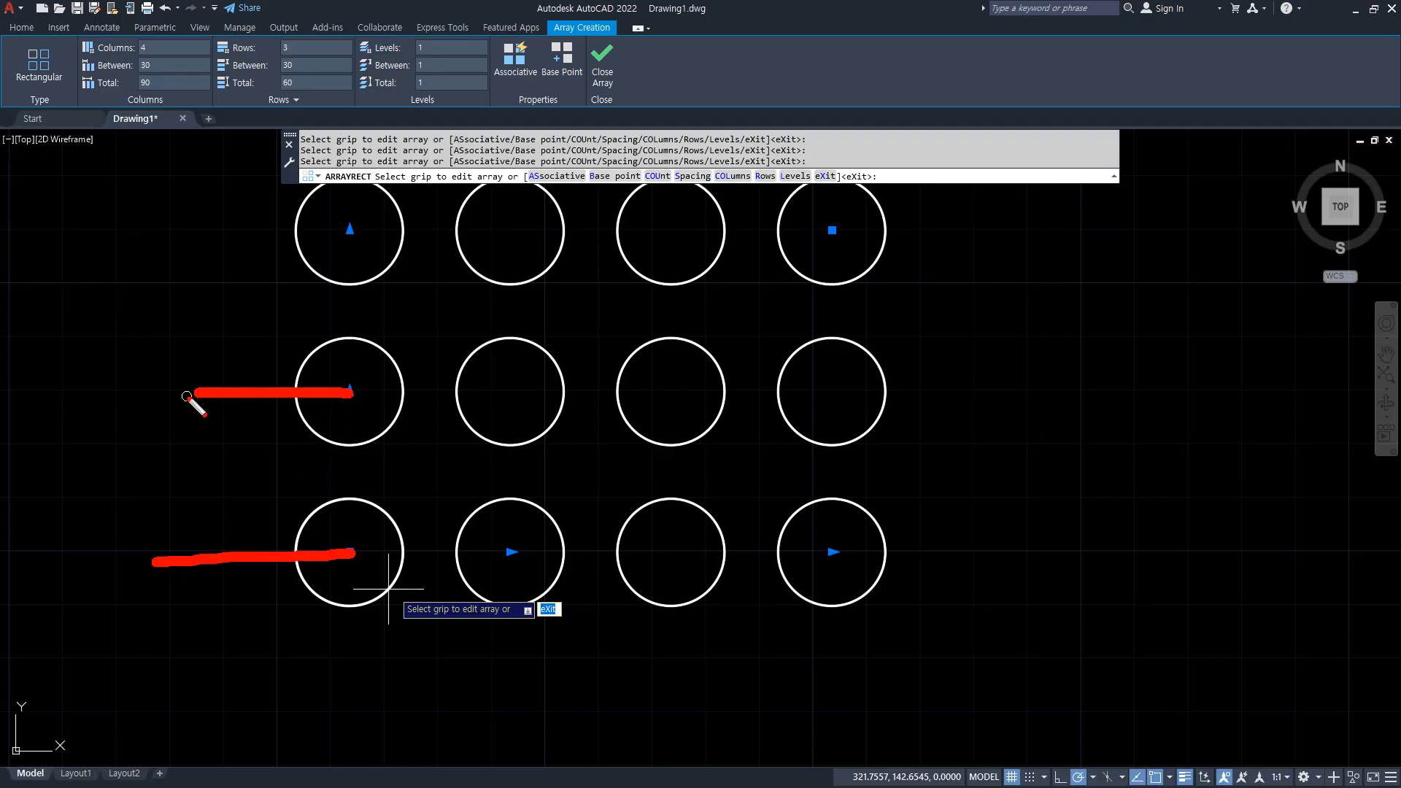
pyautogui.moveTo(358, 606); pyautogui.dragTo(167, 606)
pyautogui.click(358, 442)
pyautogui.moveTo(321, 445); pyautogui.dragTo(111, 436)
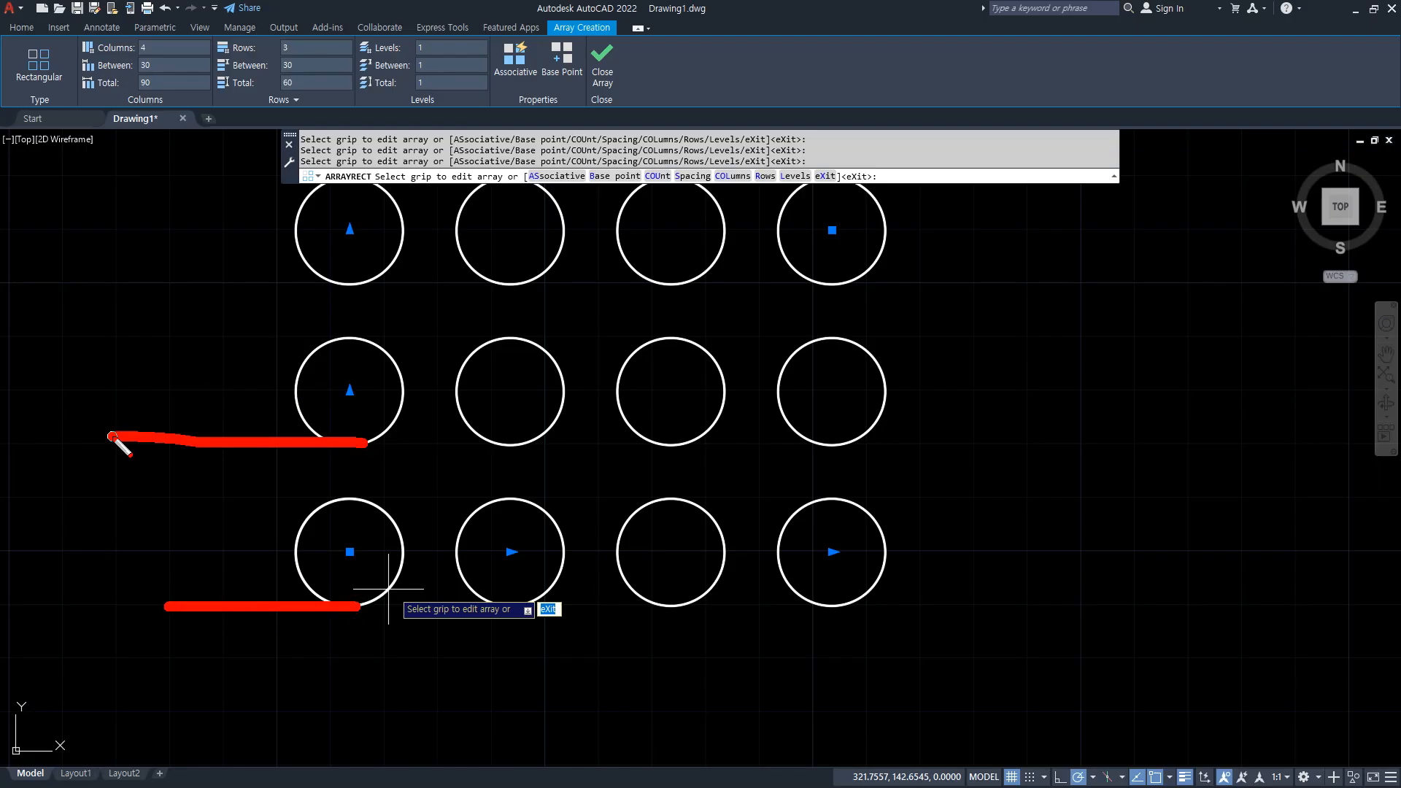
pyautogui.moveTo(292, 609)
pyautogui.mouseDown()
pyautogui.moveTo(356, 614)
pyautogui.moveTo(349, 496)
pyautogui.moveTo(322, 586)
pyautogui.mouseUp()
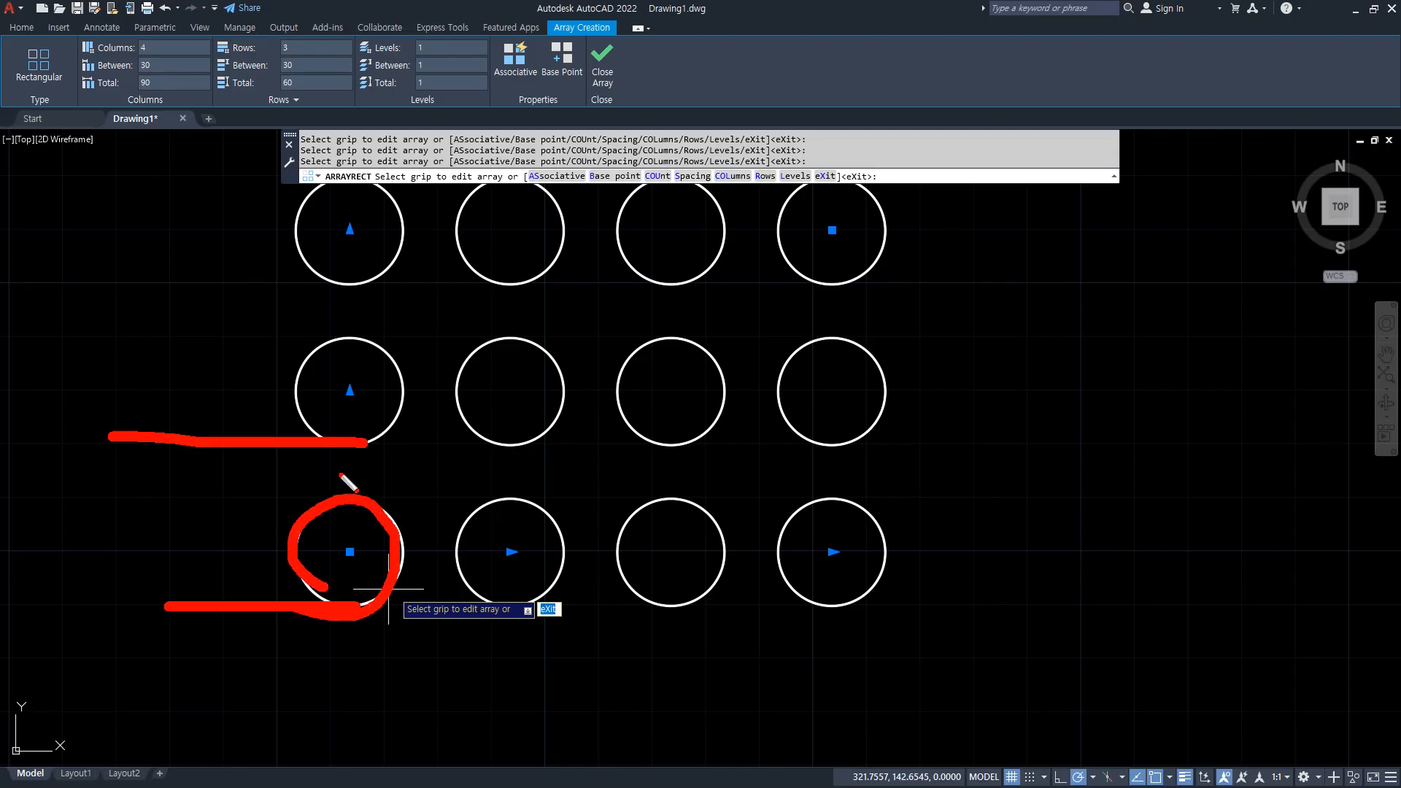
pyautogui.moveTo(365, 444); pyautogui.dragTo(343, 458)
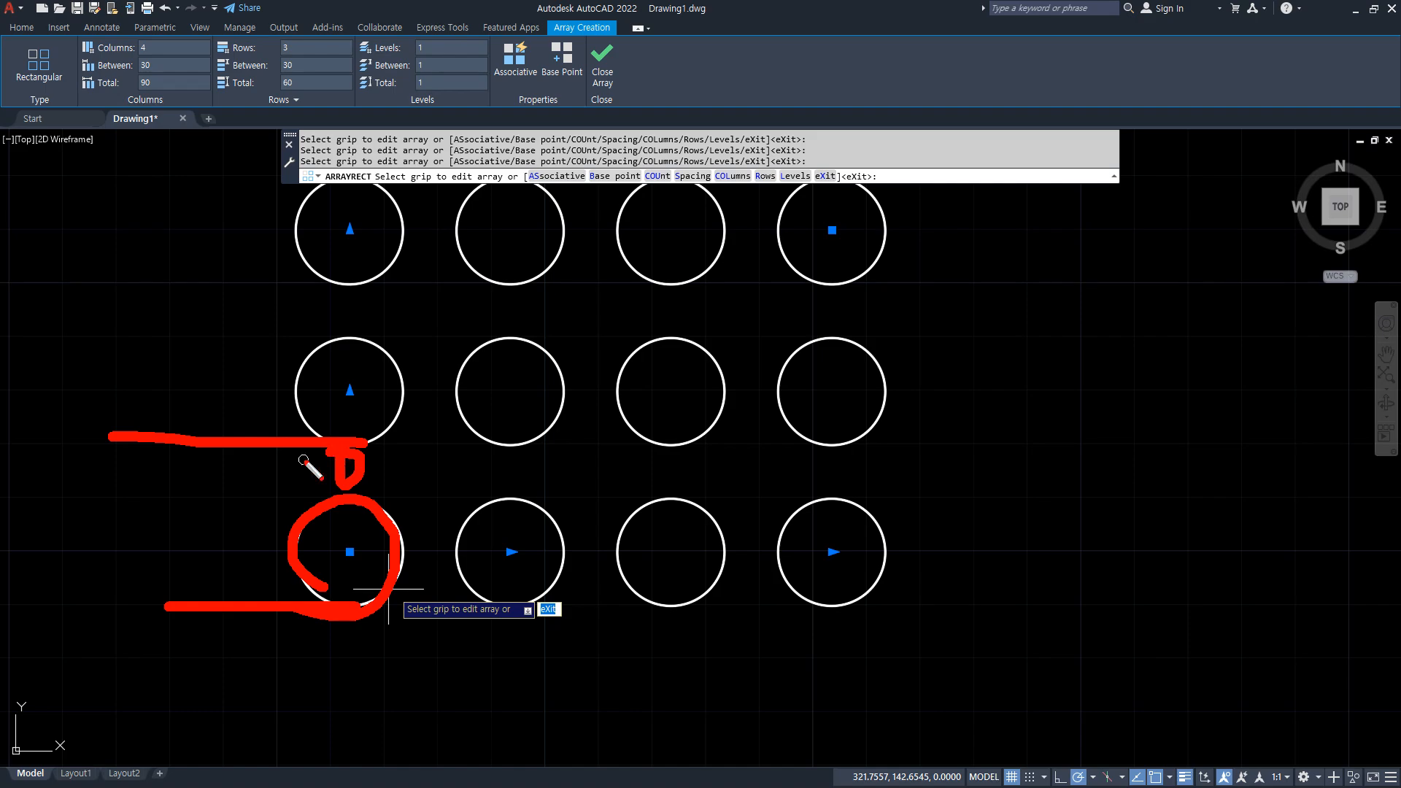
pyautogui.moveTo(195, 516); pyautogui.dragTo(275, 542)
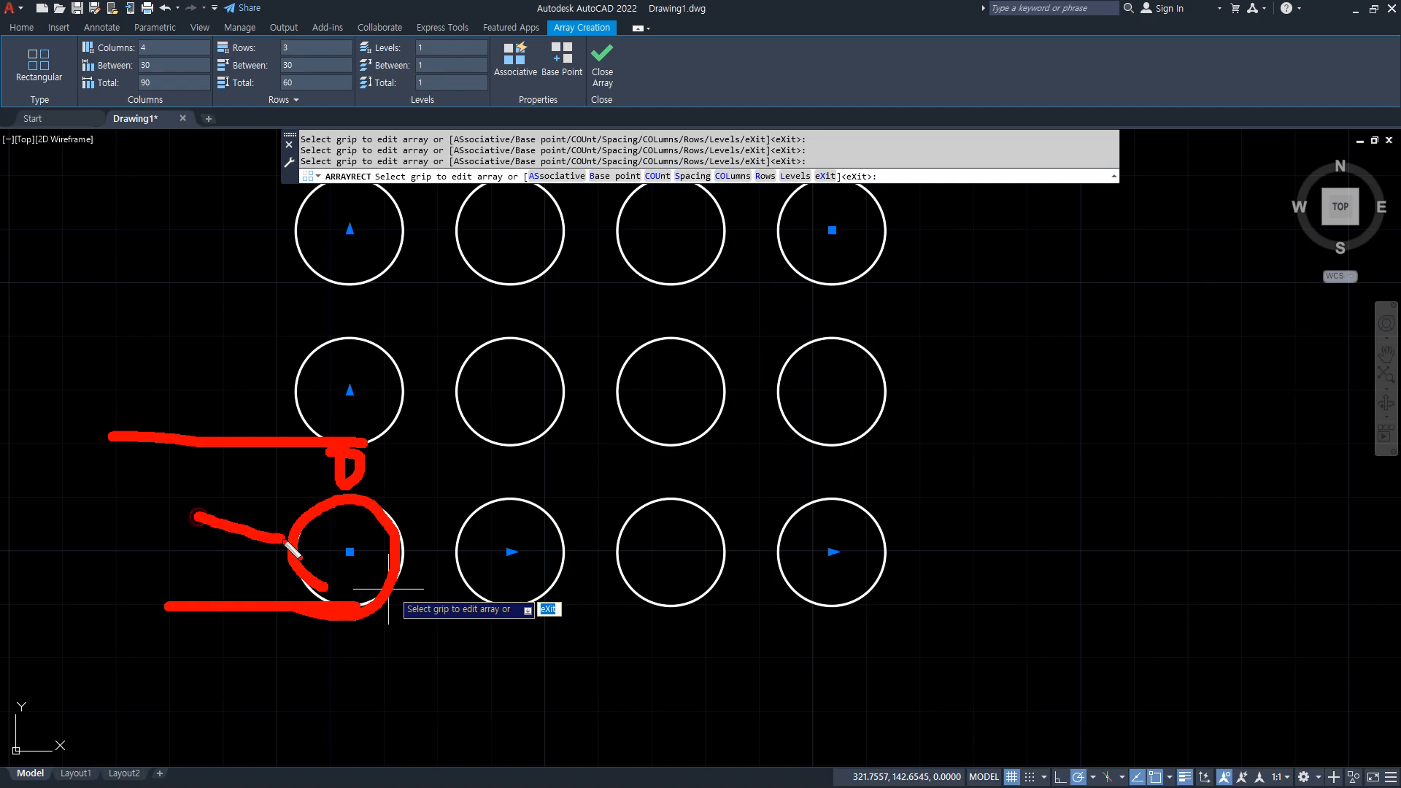
pyautogui.moveTo(248, 495); pyautogui.dragTo(232, 581)
pyautogui.moveTo(371, 646); pyautogui.dragTo(350, 488)
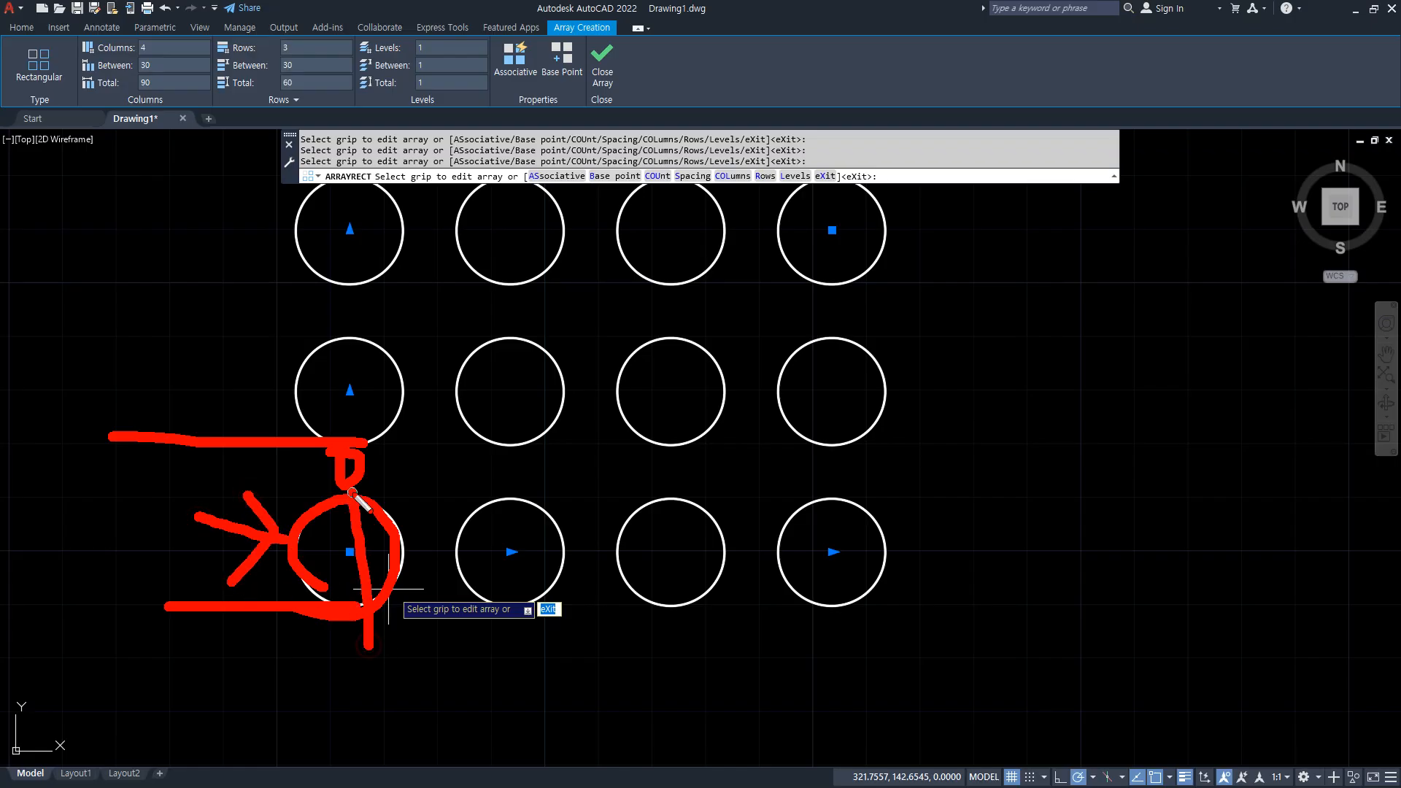
pyautogui.press('Escape')
# Set the rectangular array's column spacing to 20.
pyautogui.click(106, 66)
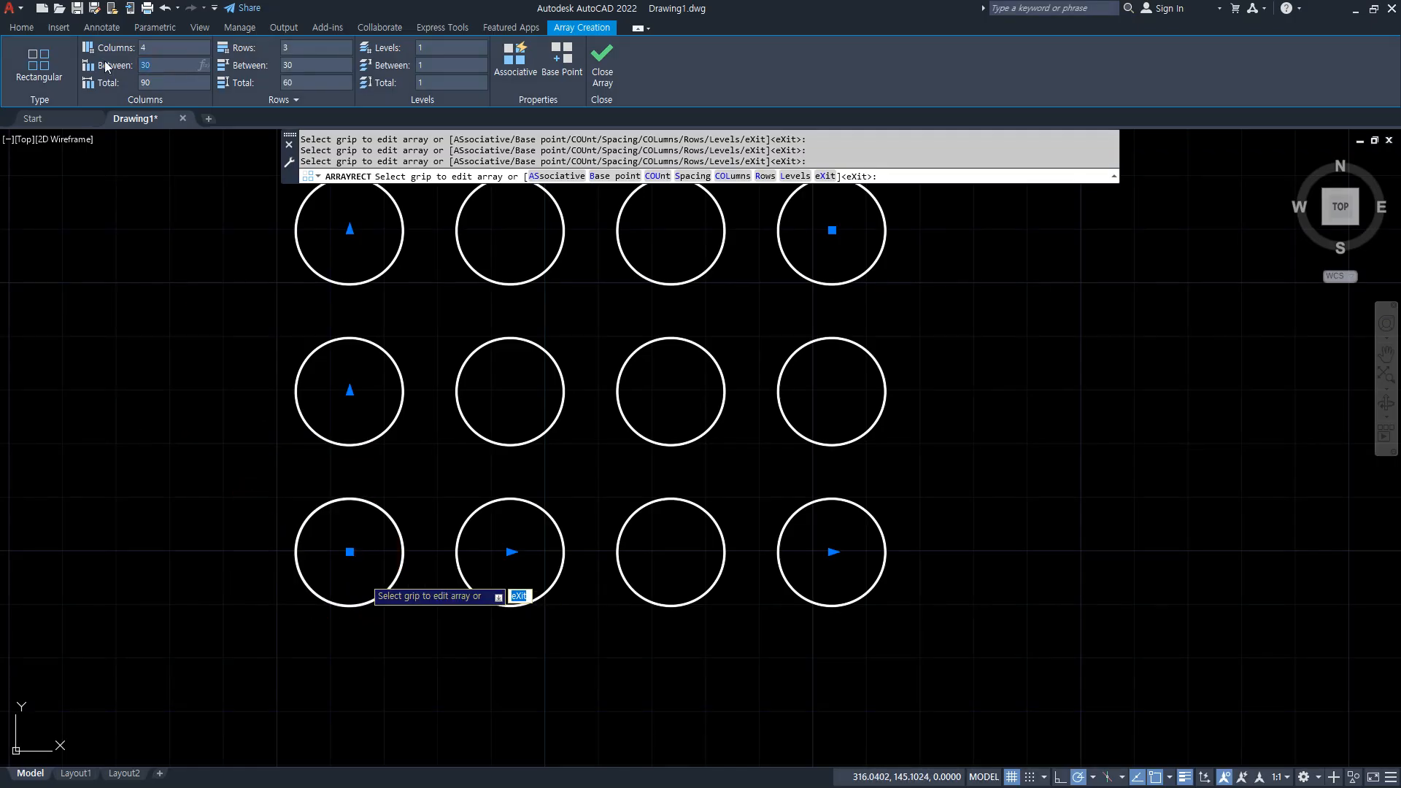
pyautogui.press('Return')
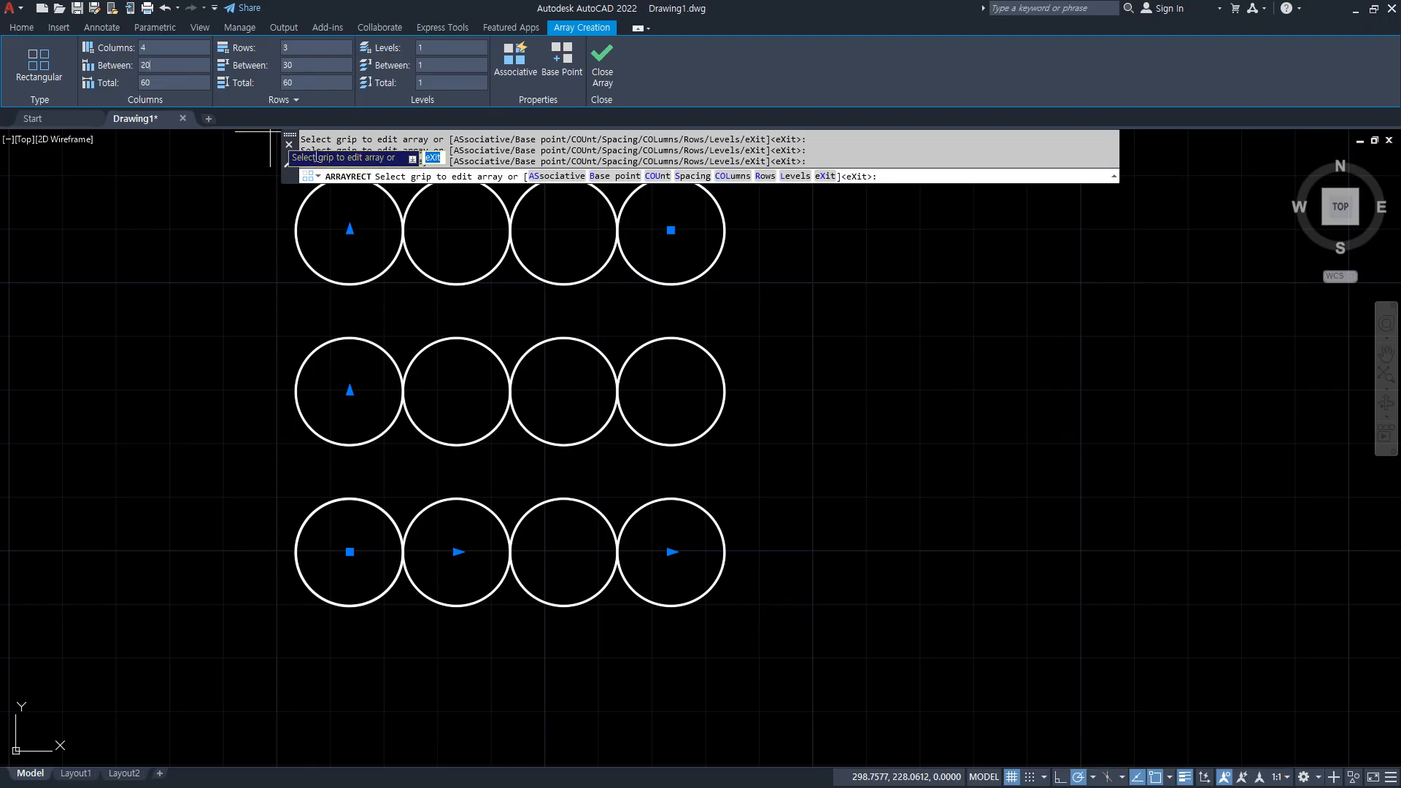
pyautogui.moveTo(398, 649)
pyautogui.mouseDown()
pyautogui.moveTo(308, 556)
pyautogui.moveTo(374, 674)
pyautogui.mouseUp()
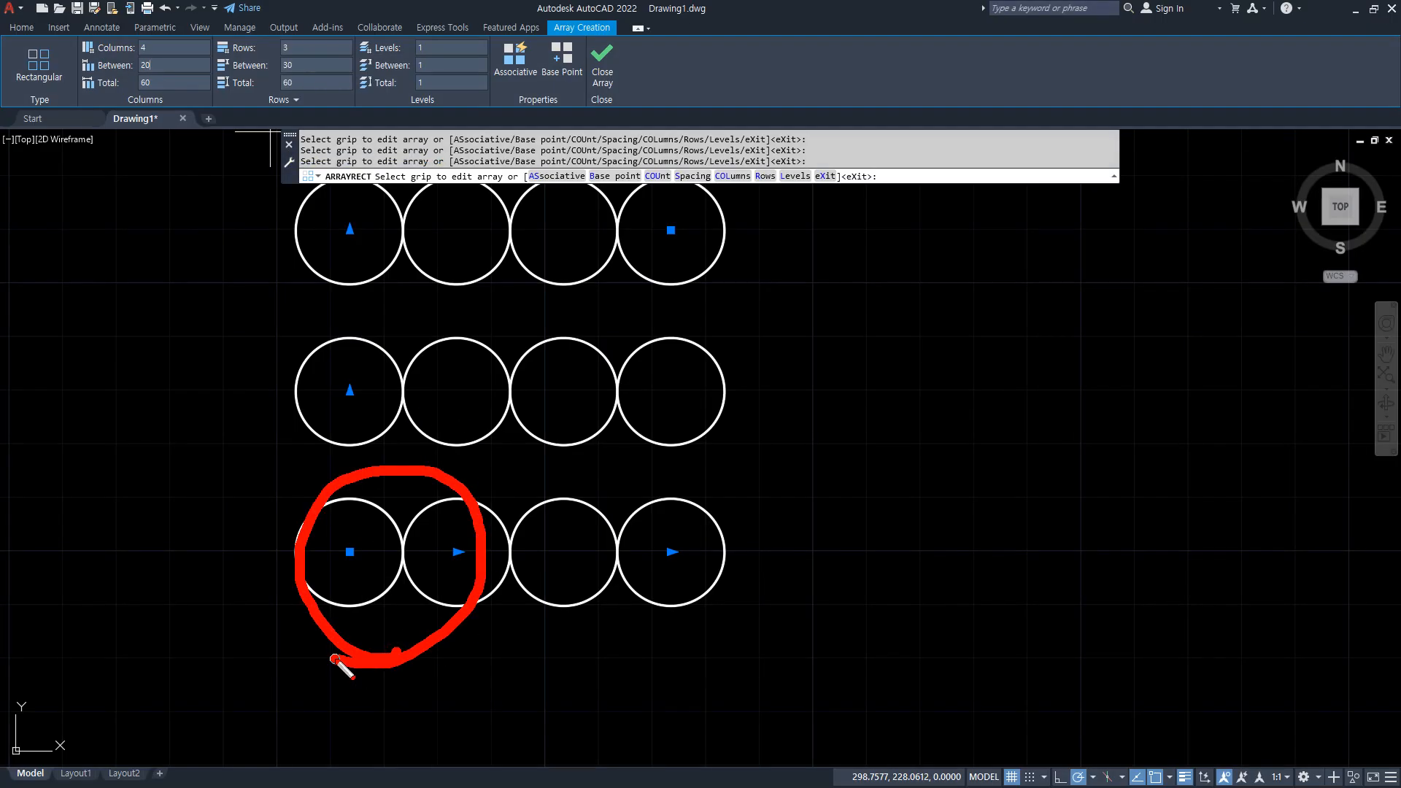
pyautogui.moveTo(289, 552); pyautogui.dragTo(298, 689)
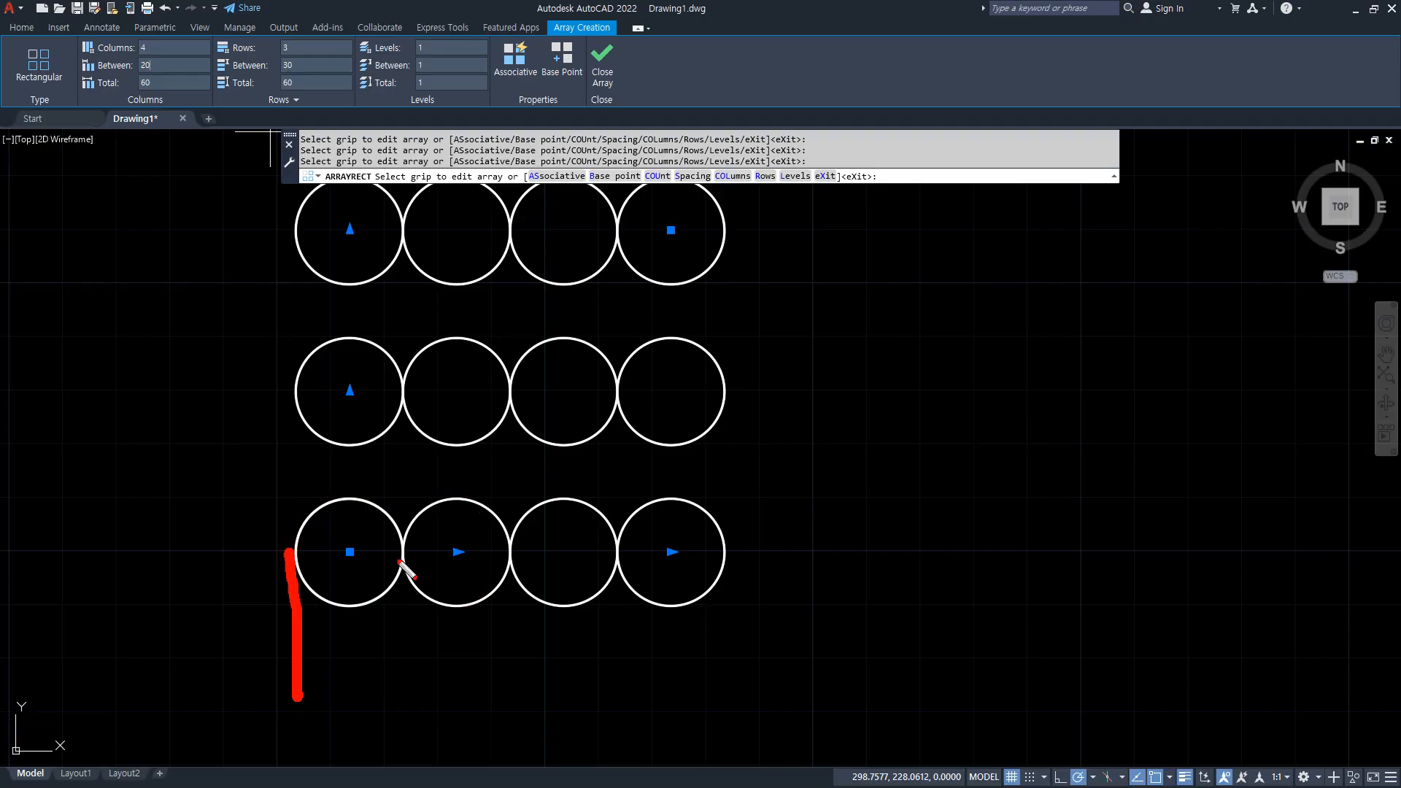
pyautogui.moveTo(413, 553); pyautogui.dragTo(415, 695)
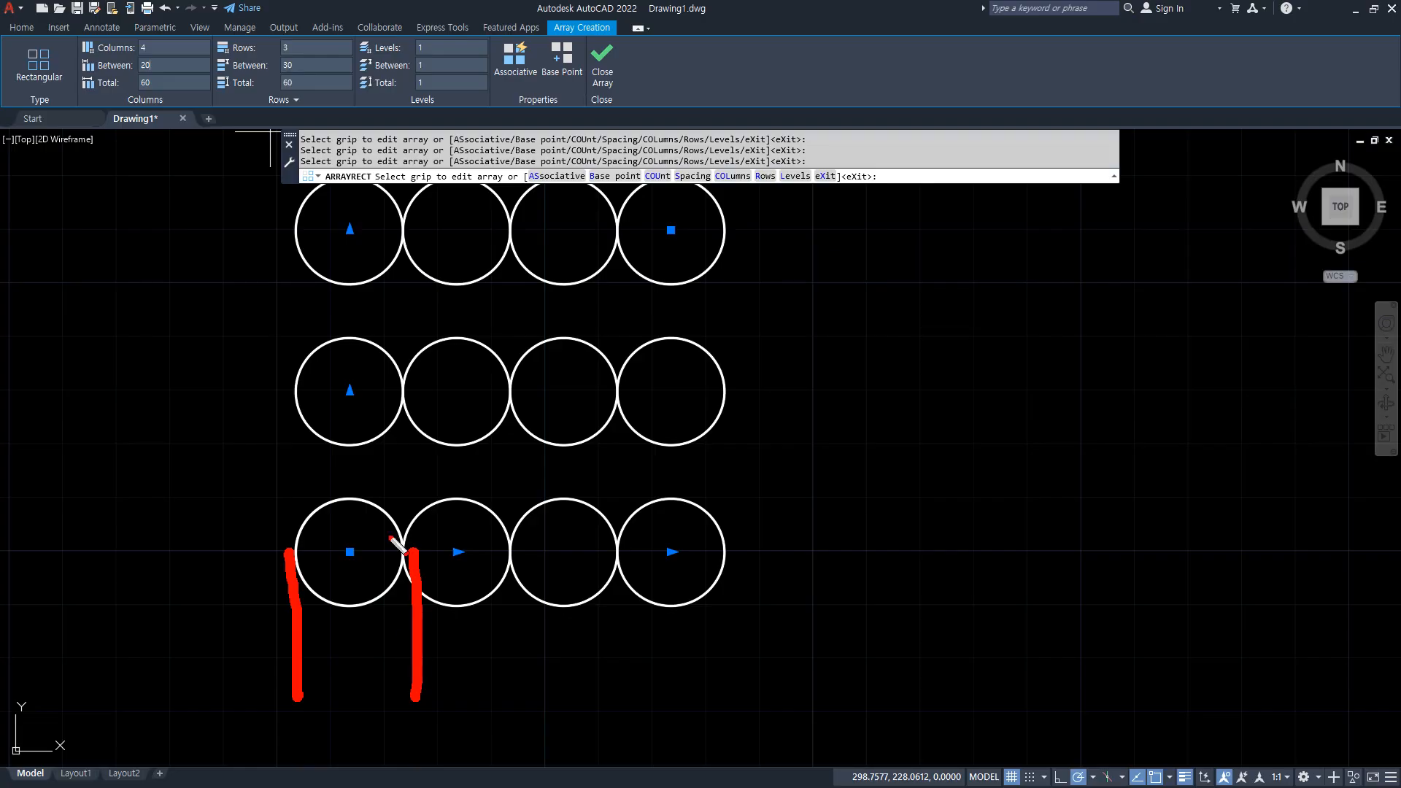
pyautogui.press('Escape')
# Set the rectangular array's column spacing to 30.
pyautogui.moveTo(173, 65); pyautogui.dragTo(104, 69)
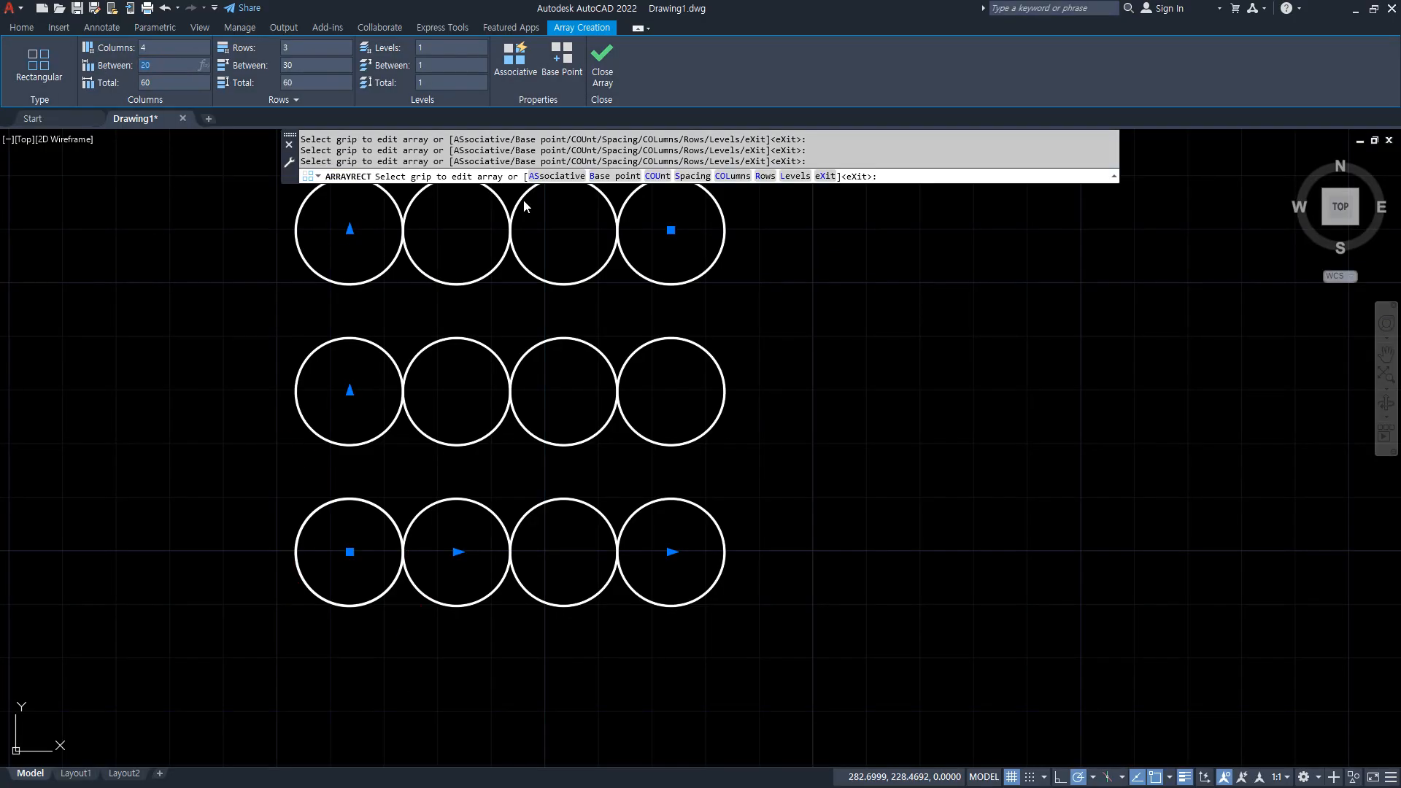
pyautogui.write('30')
pyautogui.press('Return')
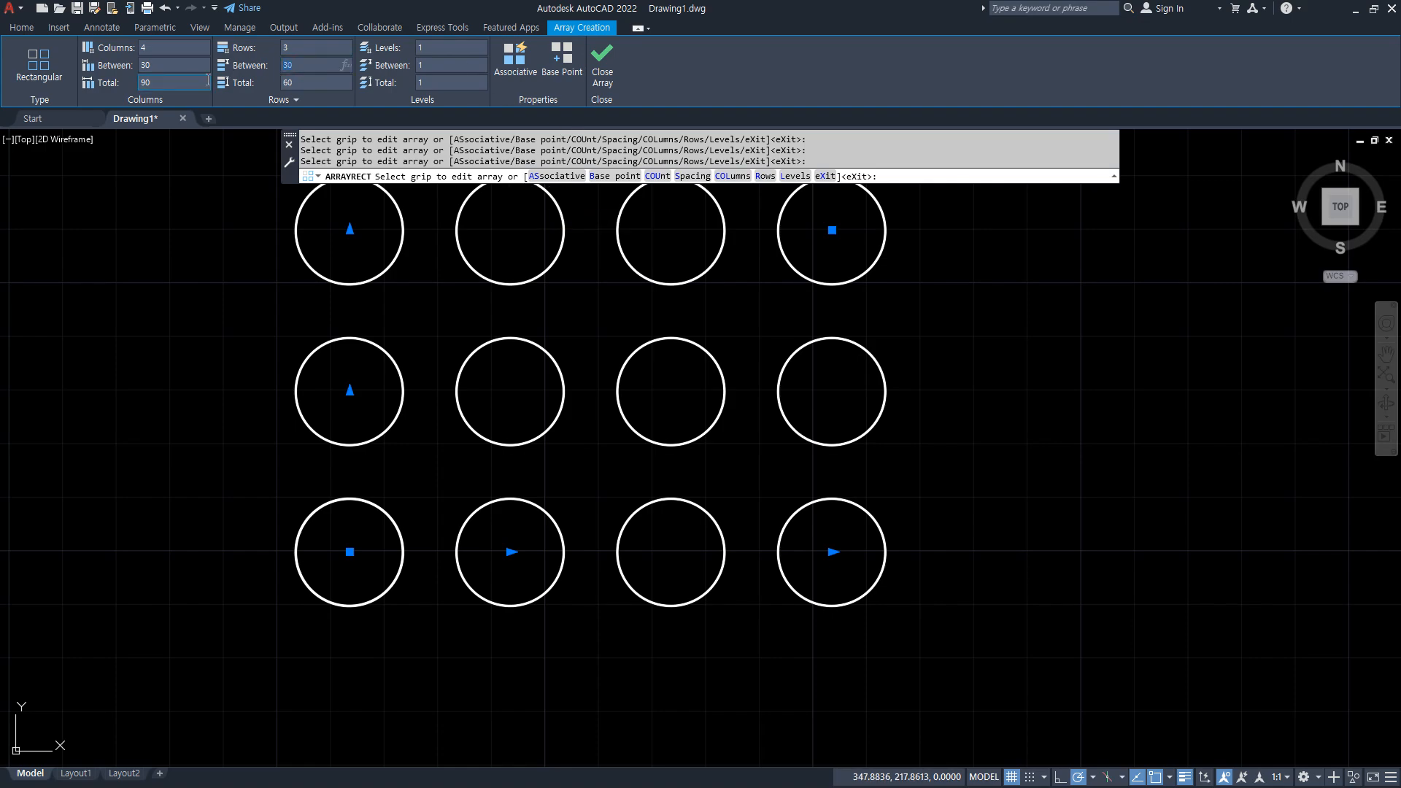
# Try row spacings of 20 and 5 for the rectangular array.
pyautogui.write('20')
pyautogui.press('Return')
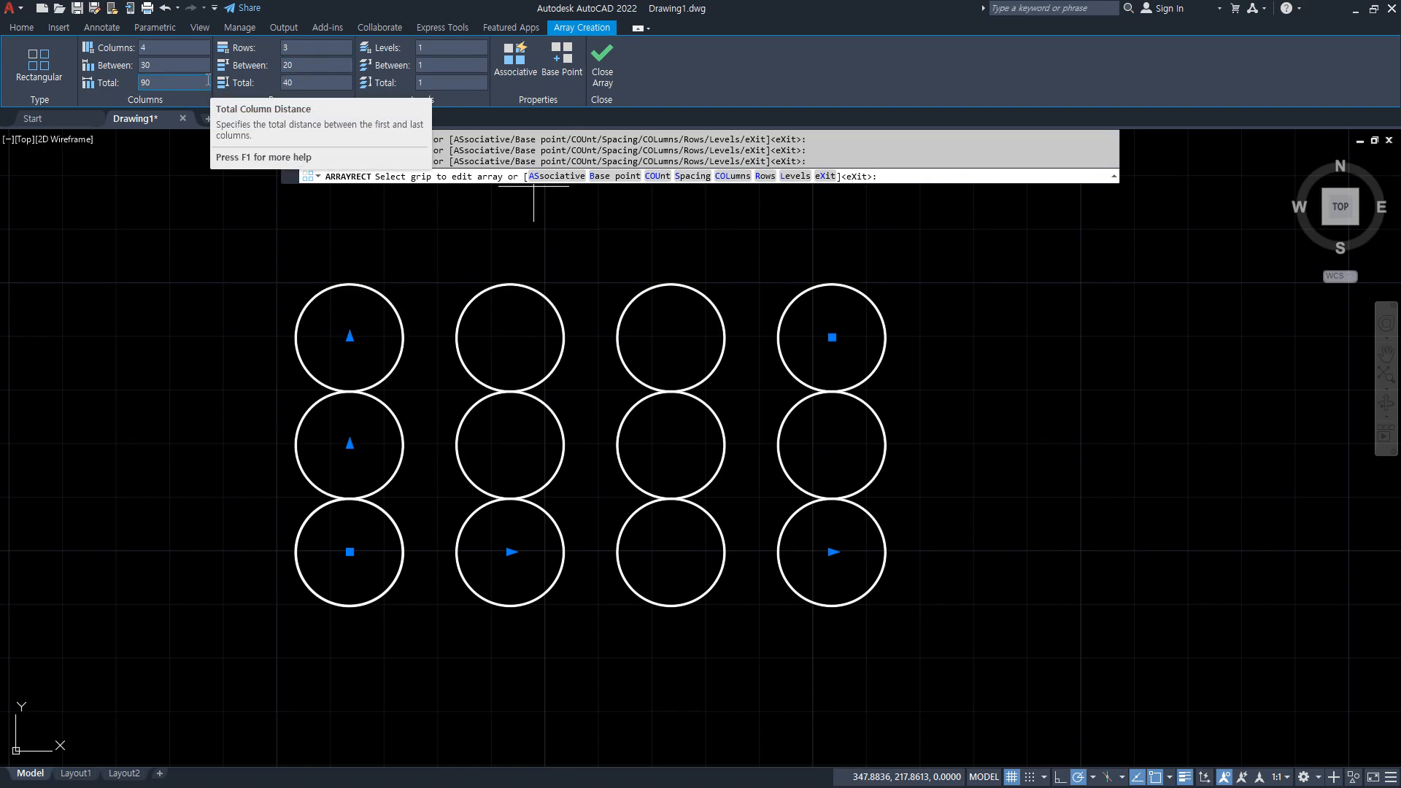
pyautogui.click(302, 67)
pyautogui.press('Return')
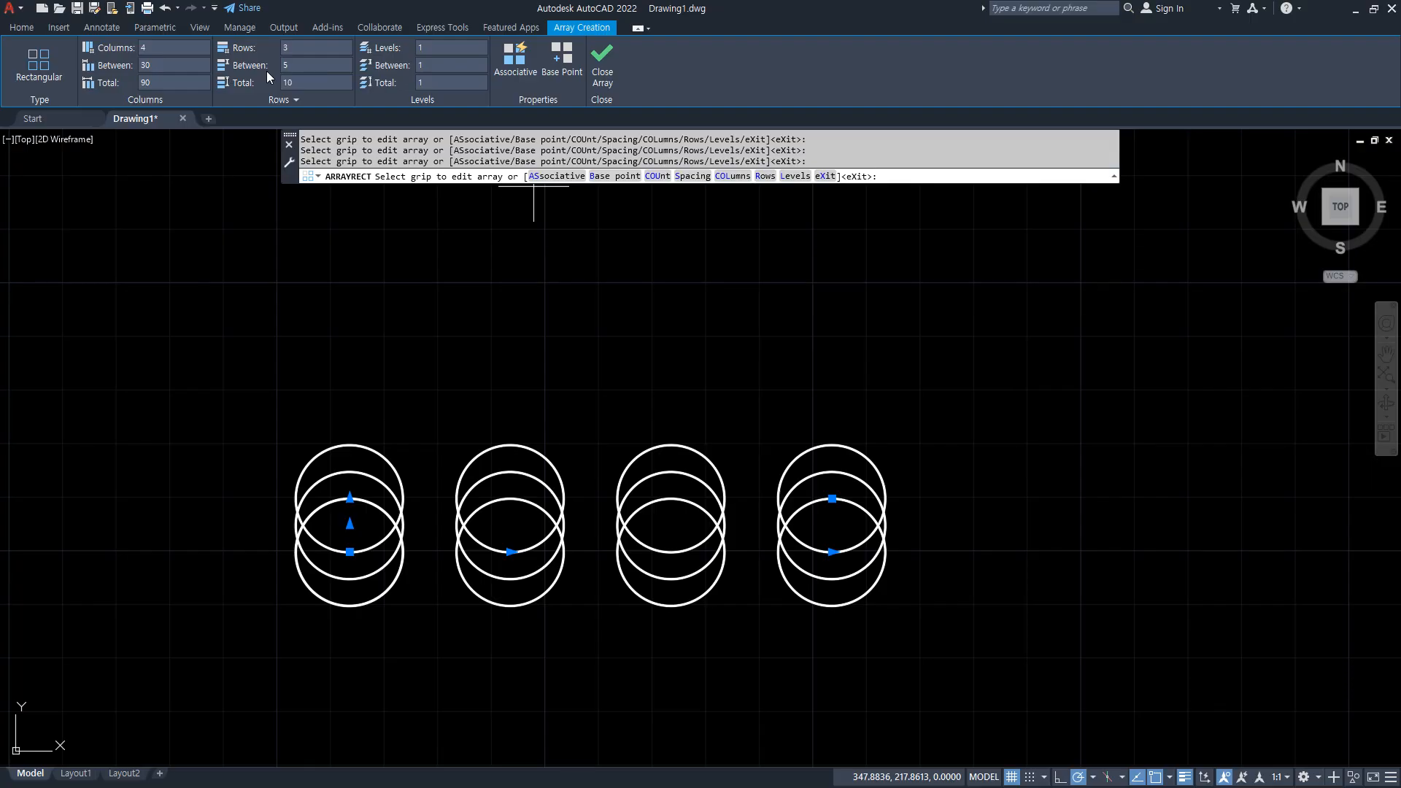
# Set the array's row spacing to 30 and finish the rectangular array.
pyautogui.click(304, 67)
pyautogui.press('Return')
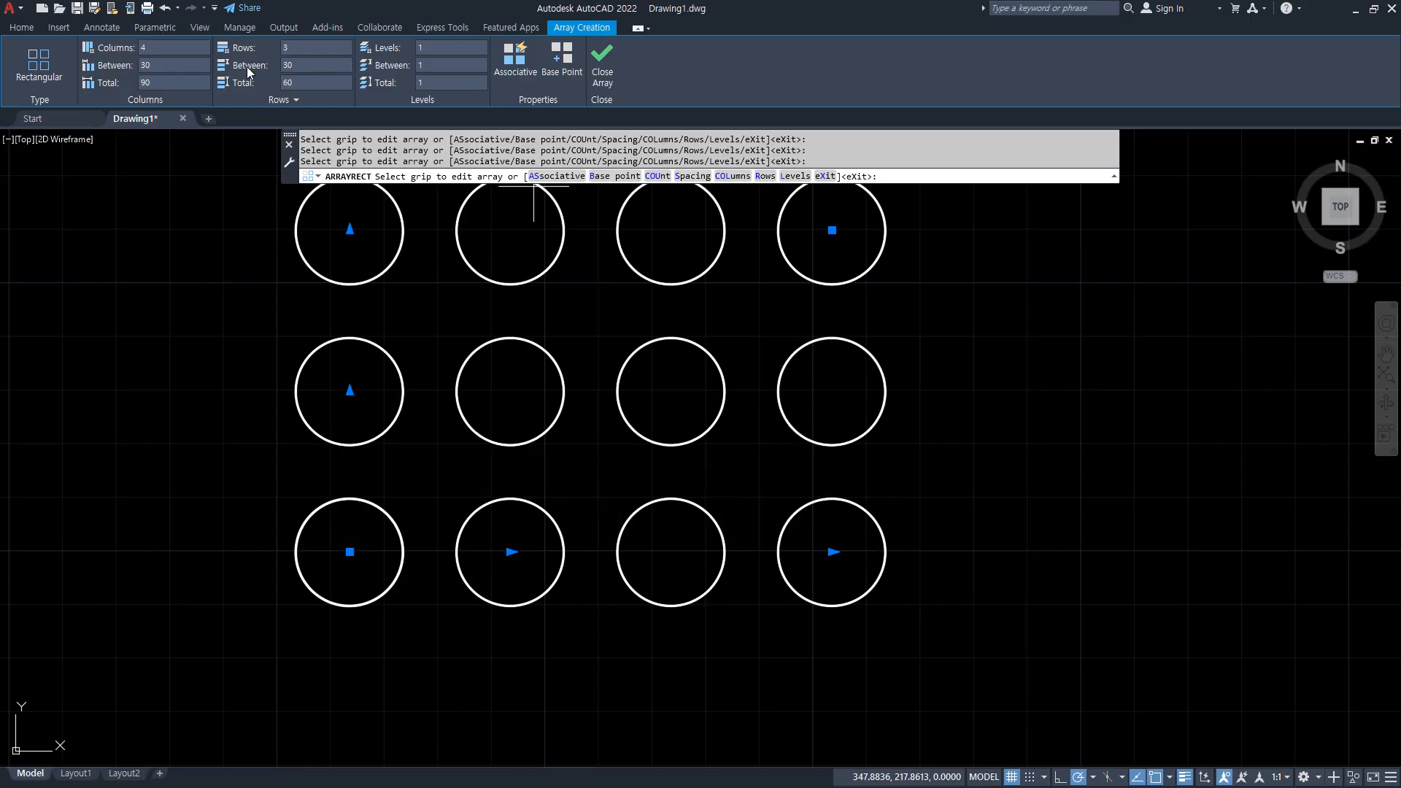
pyautogui.moveTo(463, 334); pyautogui.dragTo(431, 366, button='middle')
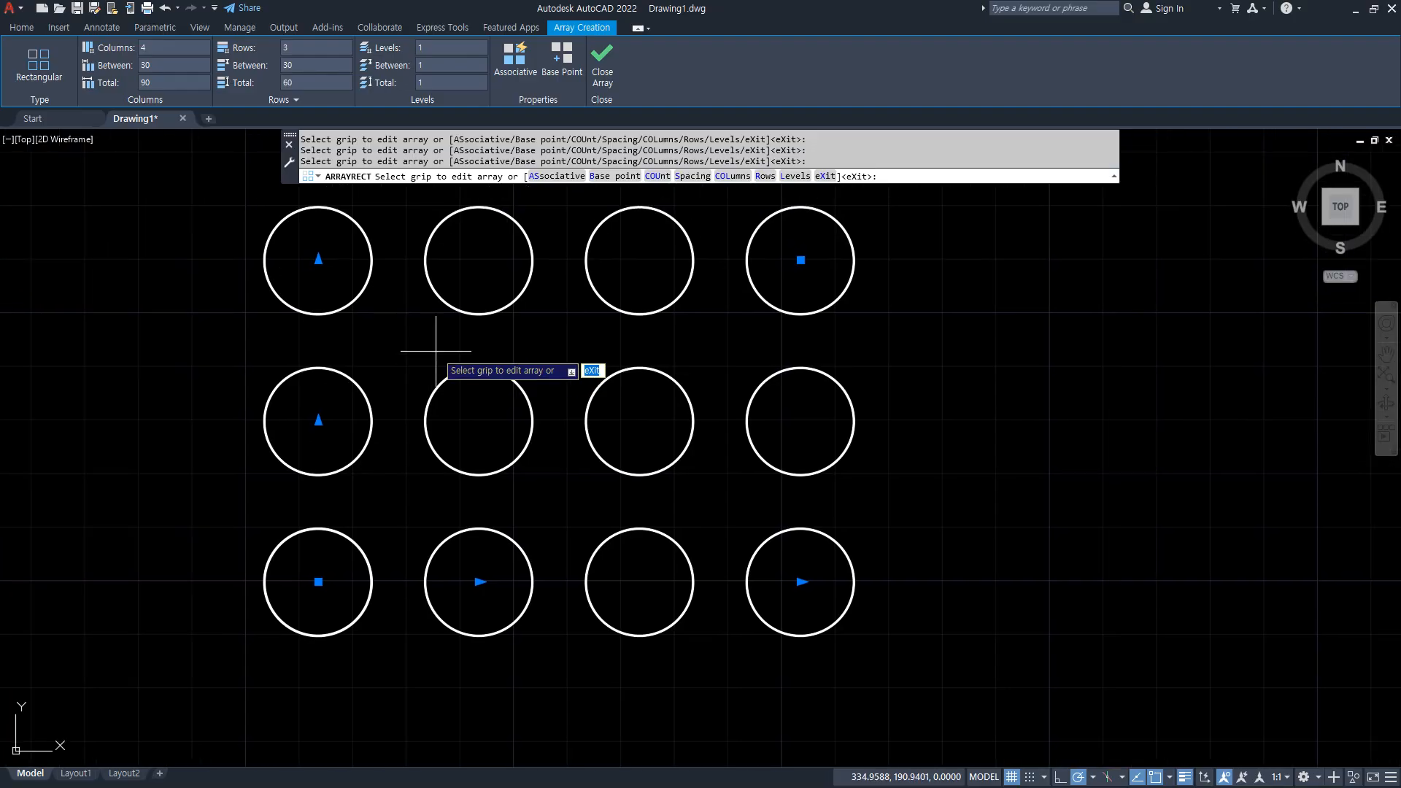
pyautogui.click(603, 65)
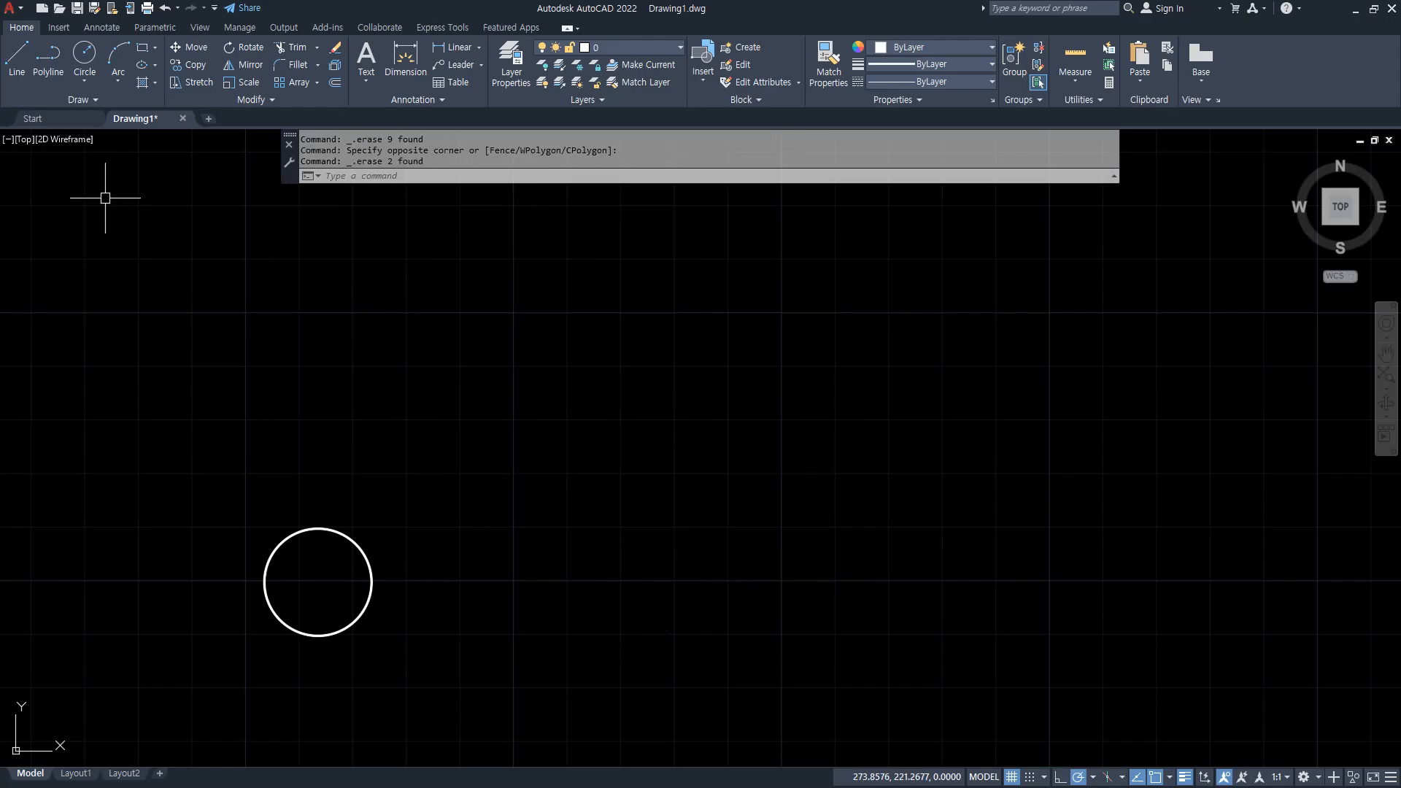
# Start a rectangular array of the single circle with the Array command.
pyautogui.write('ar')
pyautogui.press('Return')
pyautogui.click(483, 303)
pyautogui.click(201, 657)
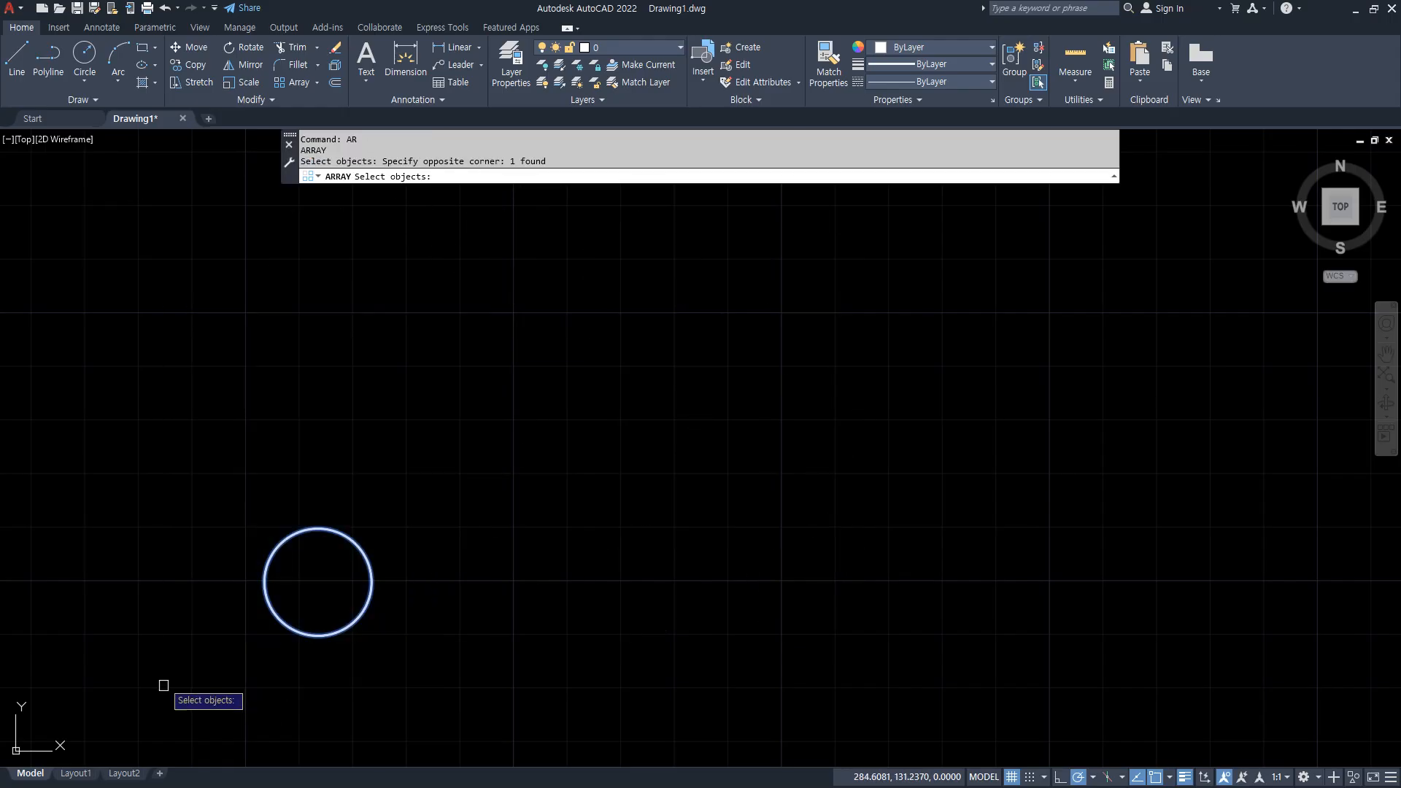
pyautogui.press('space')
pyautogui.click(214, 710)
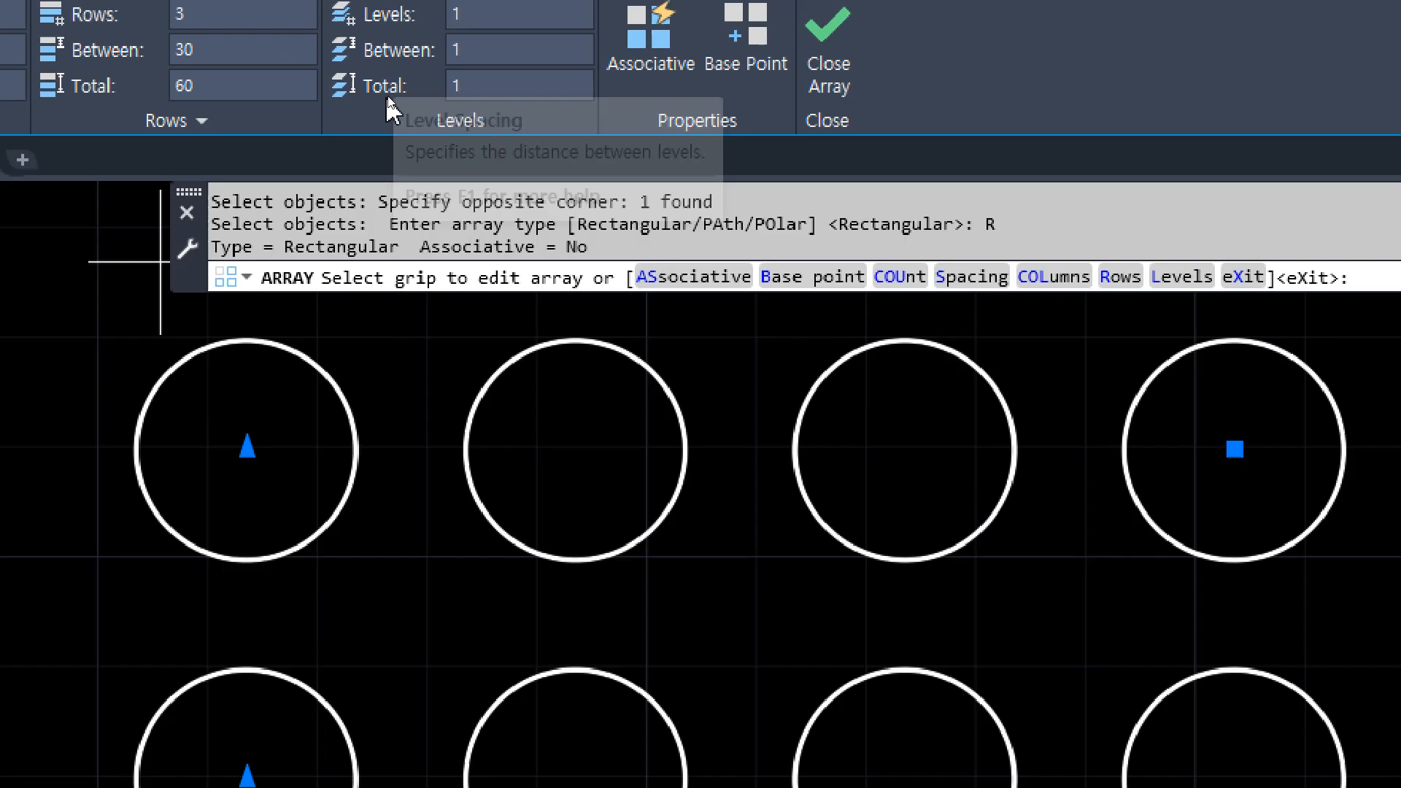
# Set the array's number of levels to 5.
pyautogui.moveTo(439, 463)
pyautogui.keyDown('shift'); pyautogui.mouseDown(button='middle')
pyautogui.moveTo(472, 401)
pyautogui.moveTo(460, 334)
pyautogui.moveTo(431, 313)
pyautogui.mouseUp(button='middle'); pyautogui.keyUp('shift')
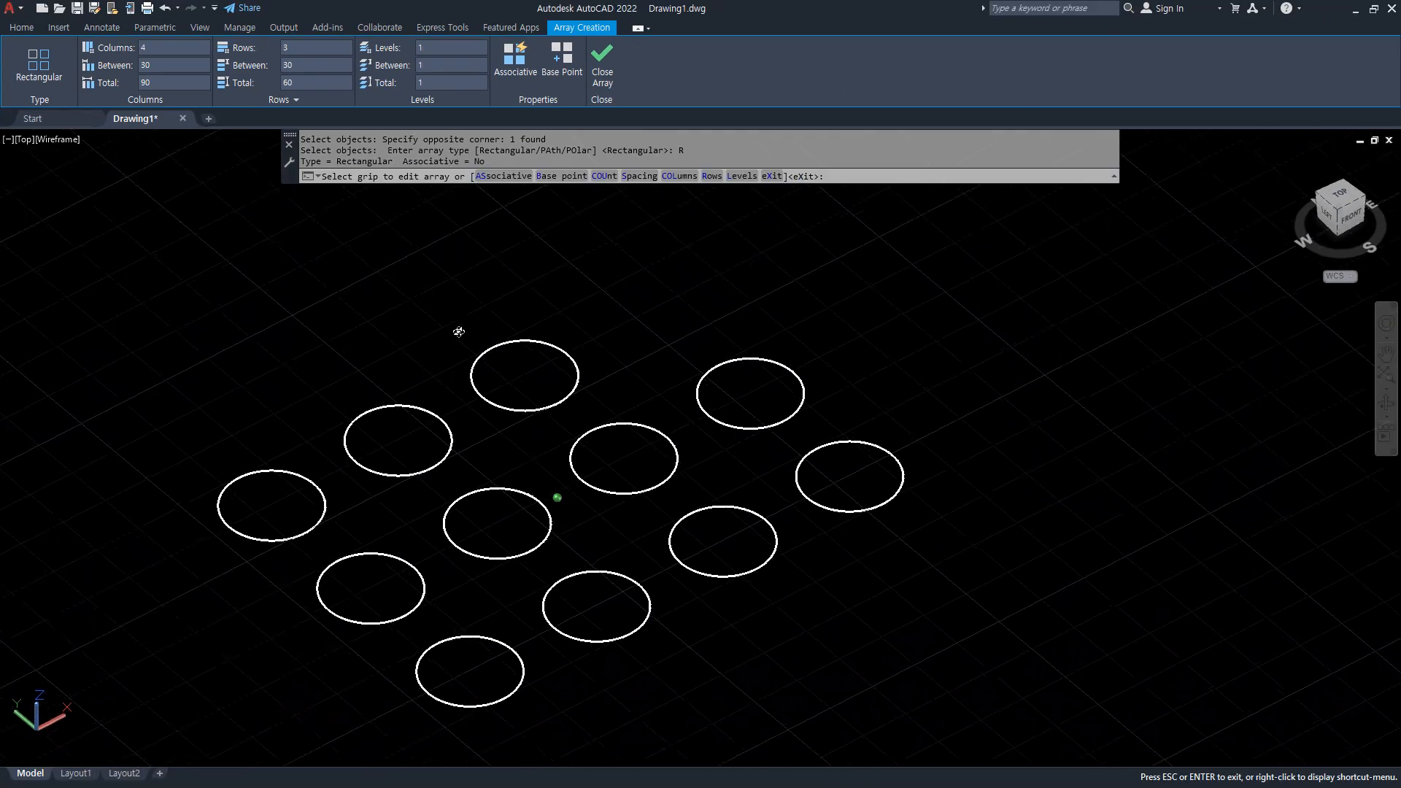
pyautogui.write('5')
pyautogui.press('Return')
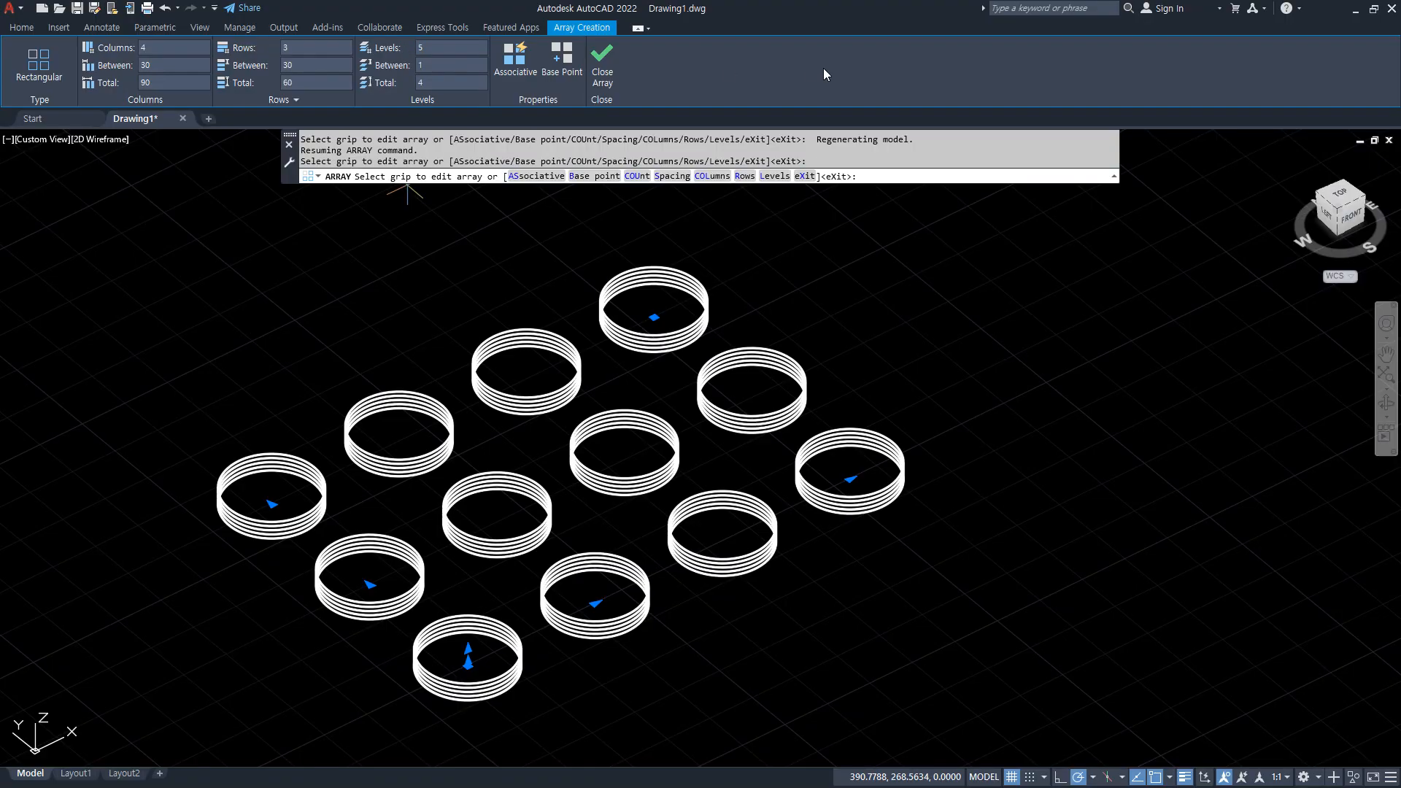
# Set the spacing between the array's levels to 5.
pyautogui.scroll(6, 649, 263)
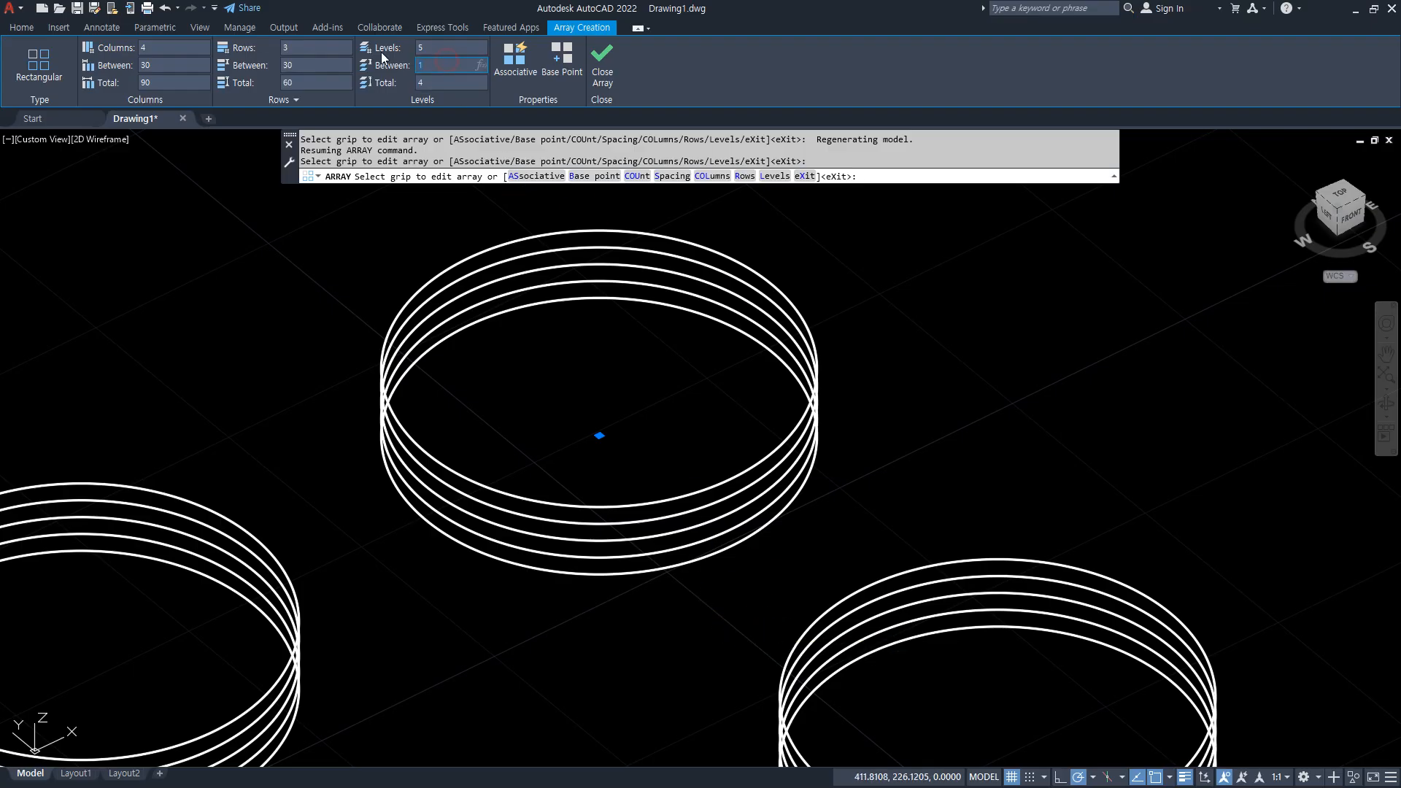
pyautogui.write('5')
pyautogui.press('Return')
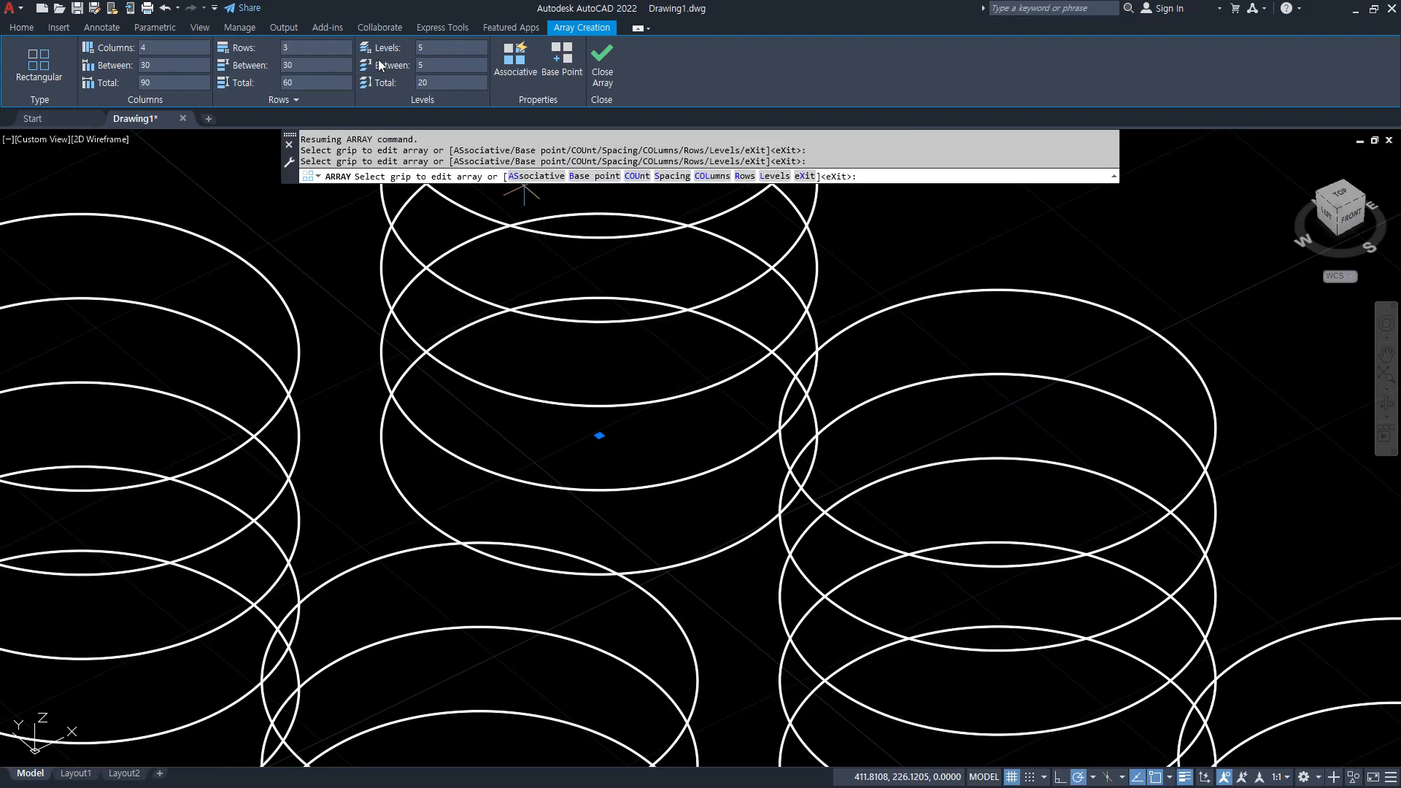
# Set the spacing between the array's levels to 1.
pyautogui.scroll(-6, 606, 452)
pyautogui.keyDown('shift'); pyautogui.moveTo(475, 706); pyautogui.dragTo(539, 630, button='middle'); pyautogui.keyUp('shift')
pyautogui.scroll(5, 493, 625)
pyautogui.click(441, 66)
pyautogui.write('1')
pyautogui.press('Return')
# Reduce the array to a single level.
pyautogui.keyDown('shift'); pyautogui.moveTo(481, 343); pyautogui.dragTo(630, 492, button='middle'); pyautogui.keyUp('shift')
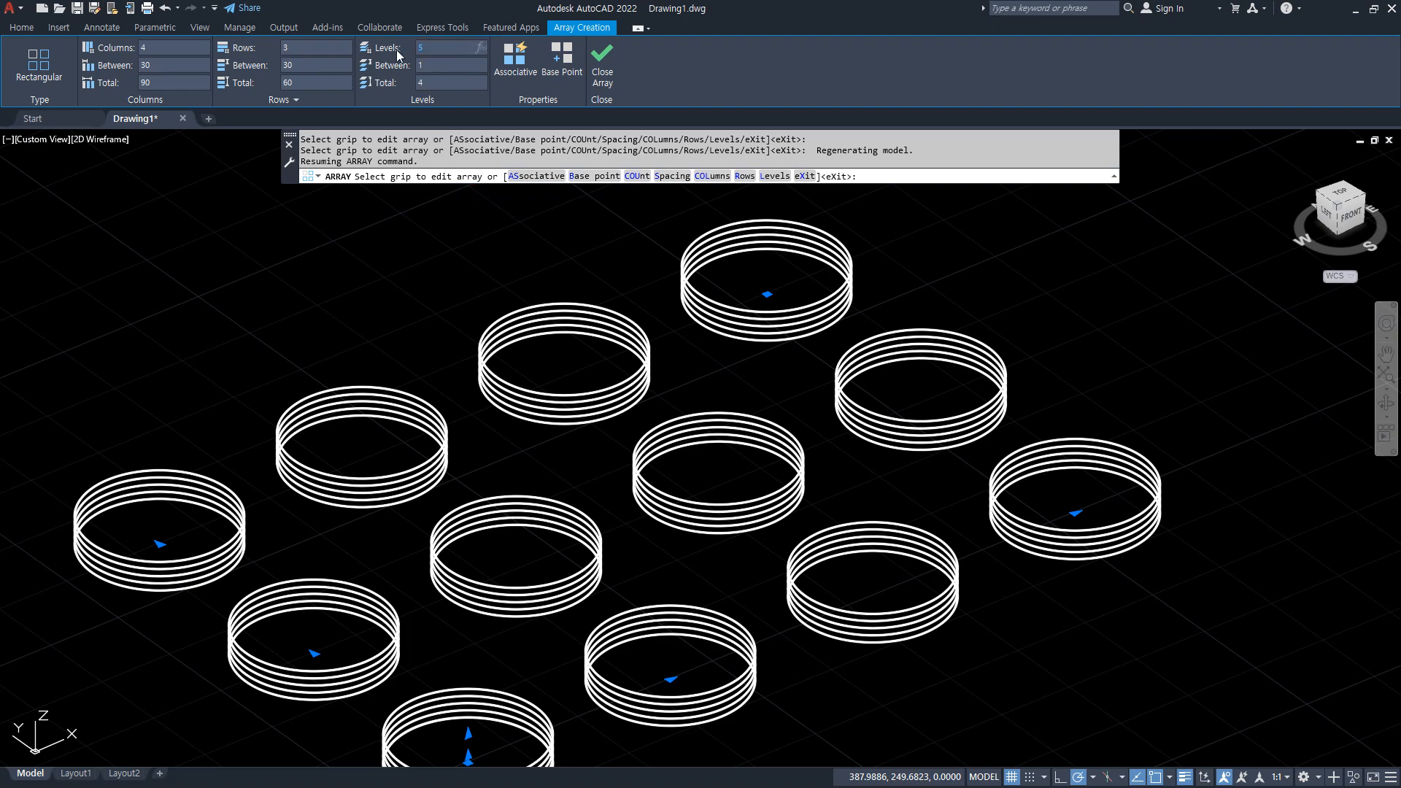
pyautogui.write('0')
pyautogui.press('Return')
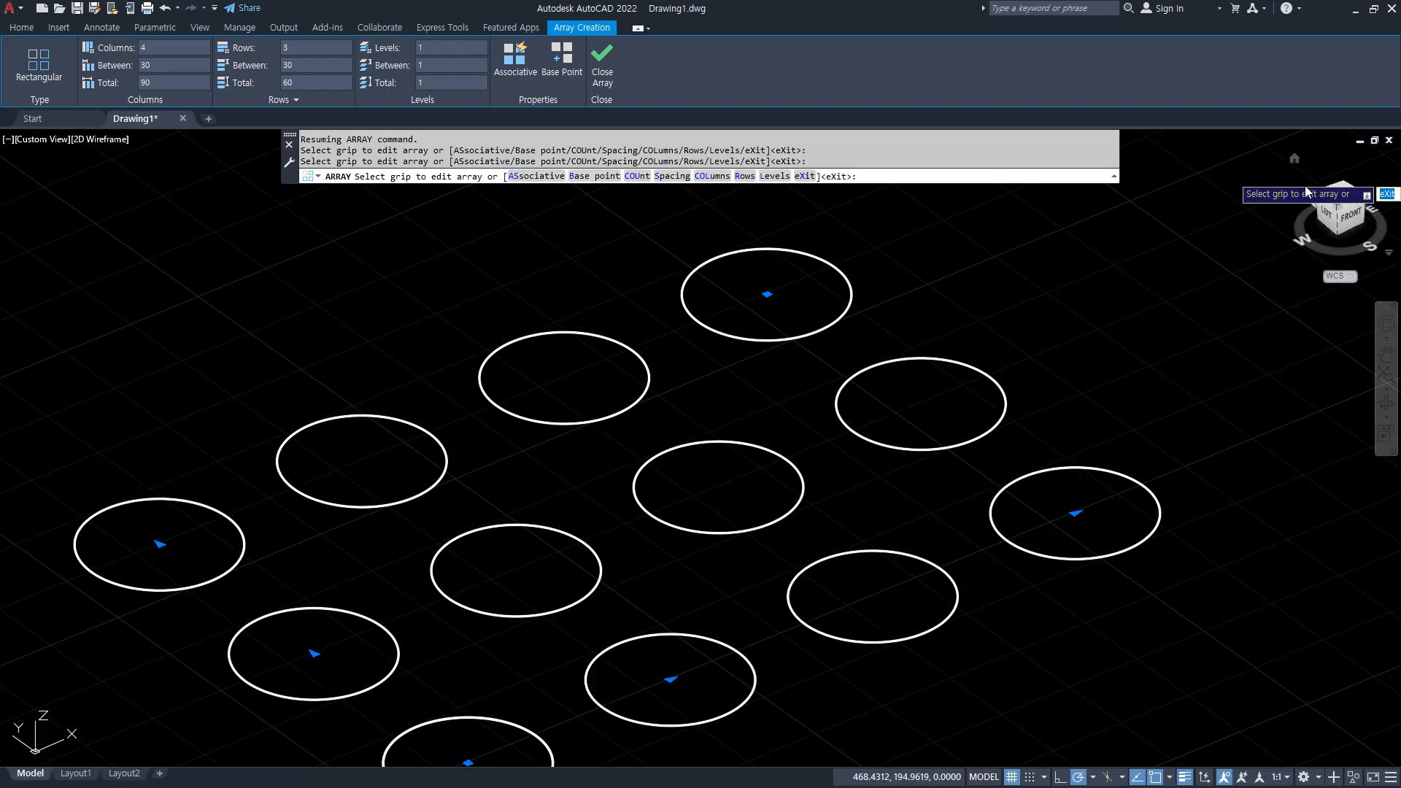
# Return to the top view and finish the array.
pyautogui.click(1344, 203)
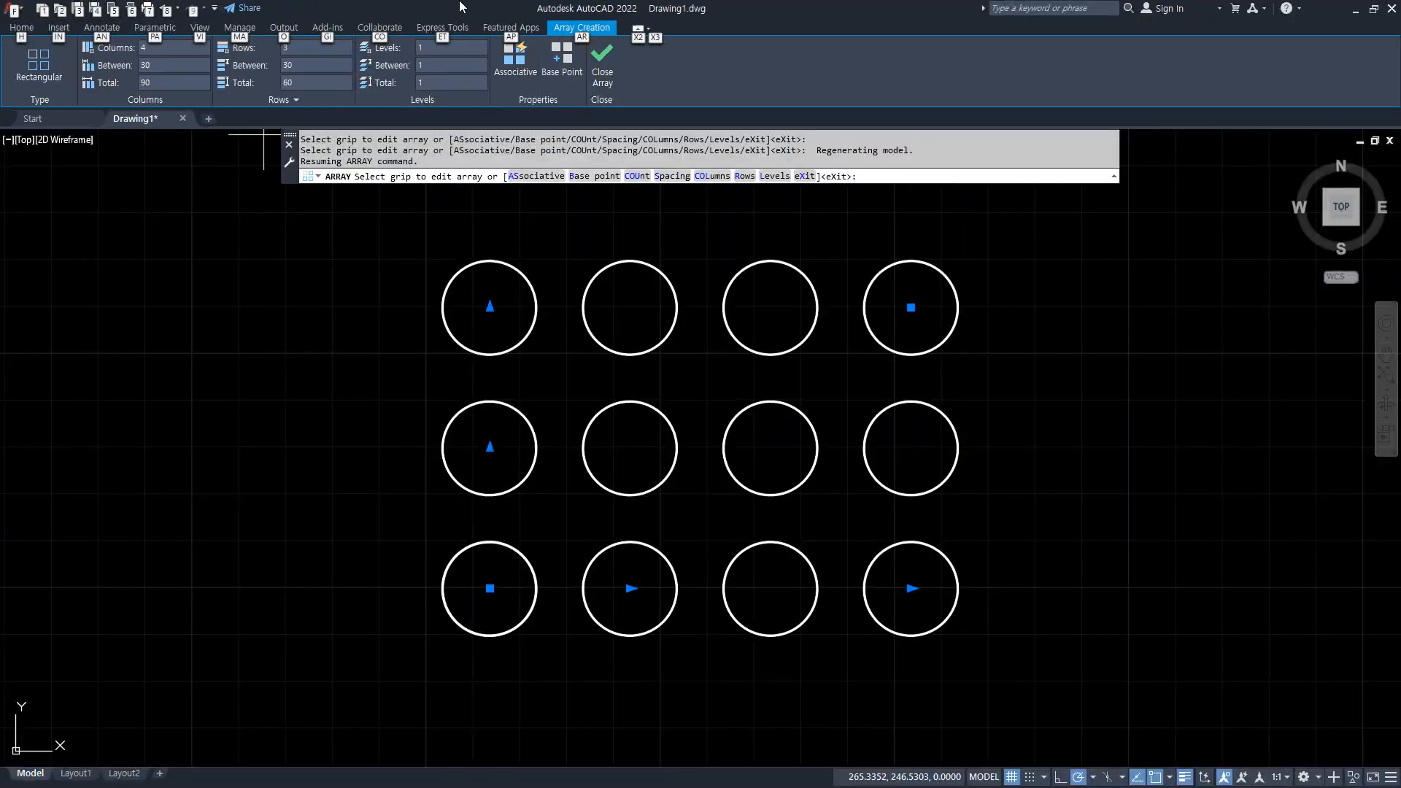
pyautogui.click(873, 262)
pyautogui.scroll(-2, 1070, 579)
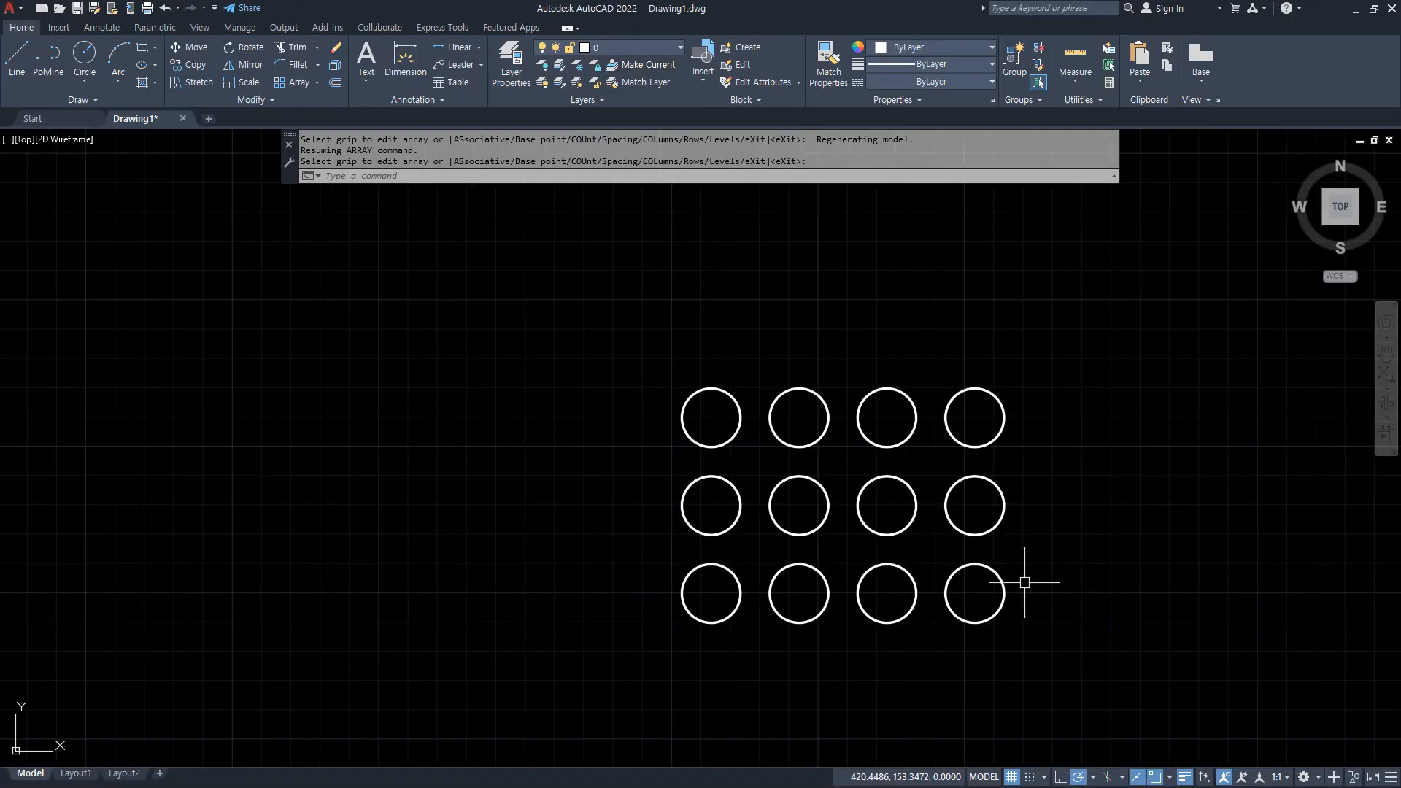
# Examine whether the arrayed circles can be selected as separate objects.
pyautogui.moveTo(1069, 579); pyautogui.dragTo(866, 594, button='middle')
pyautogui.moveTo(912, 420); pyautogui.dragTo(915, 639)
pyautogui.moveTo(844, 341); pyautogui.dragTo(560, 344)
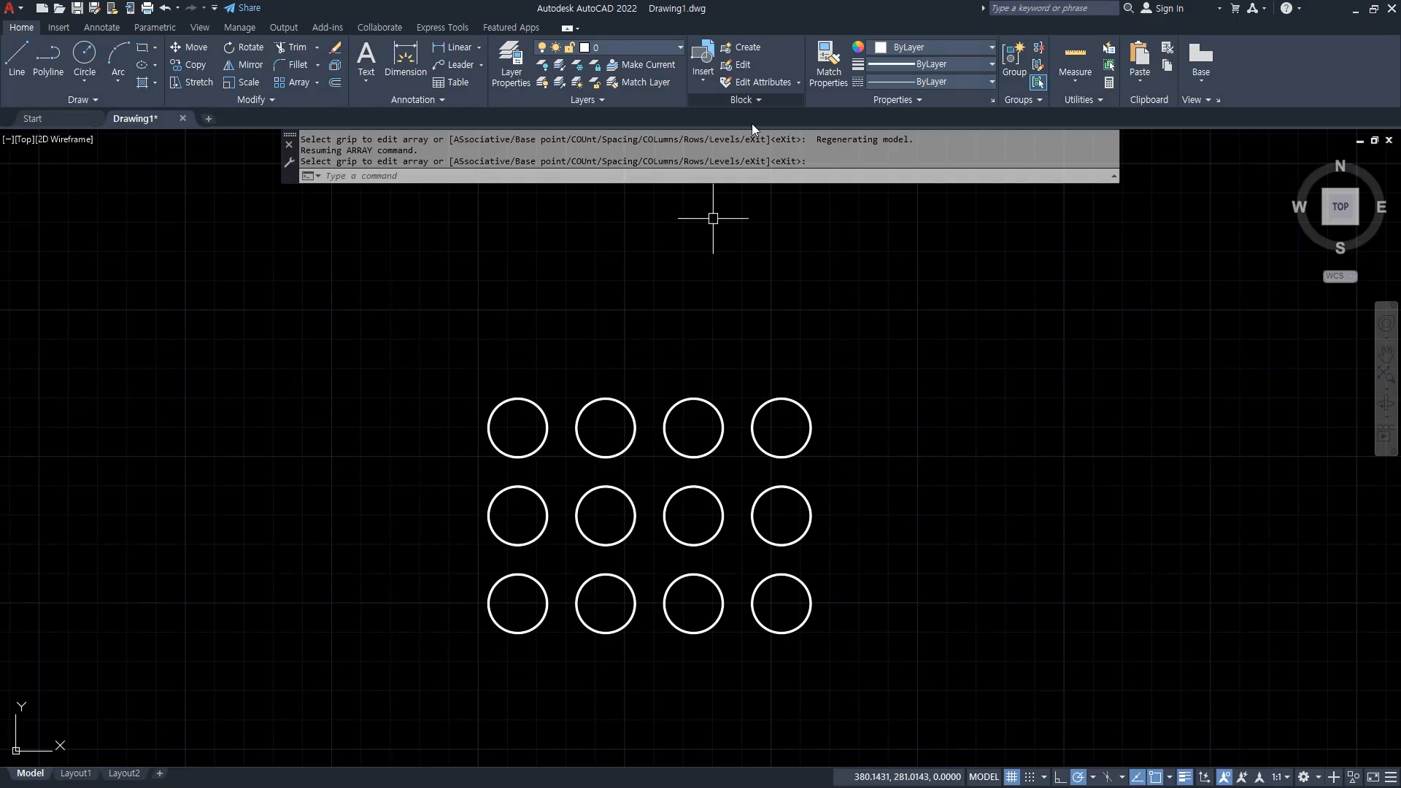
pyautogui.click(988, 213)
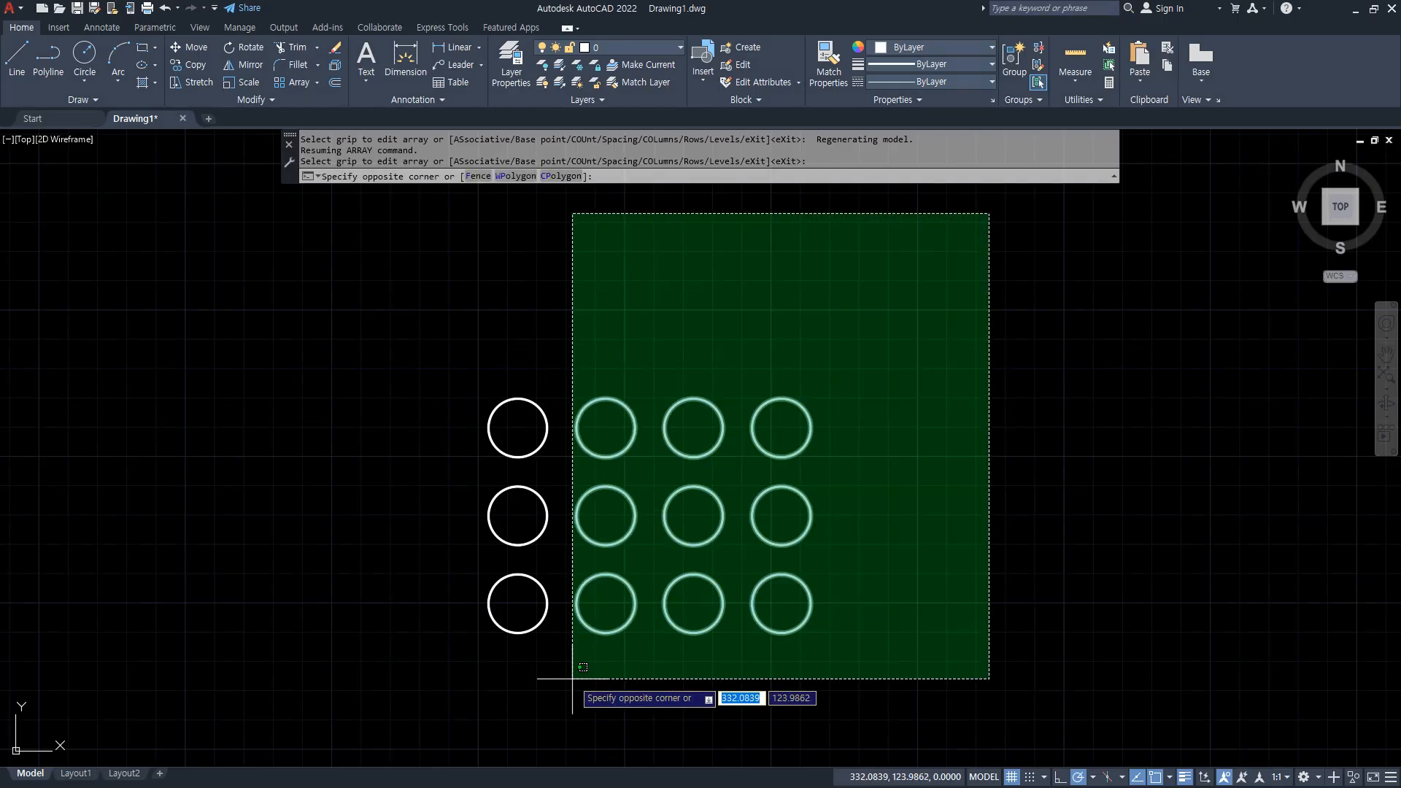
pyautogui.press('Escape')
pyautogui.click(693, 516)
pyautogui.click(660, 554)
pyautogui.click(694, 631)
pyautogui.click(595, 499)
pyautogui.click(645, 603)
# Erase every arrayed circle except the lower-left one, removing the other three columns and the two circles above it.
pyautogui.click(937, 615)
pyautogui.click(575, 339)
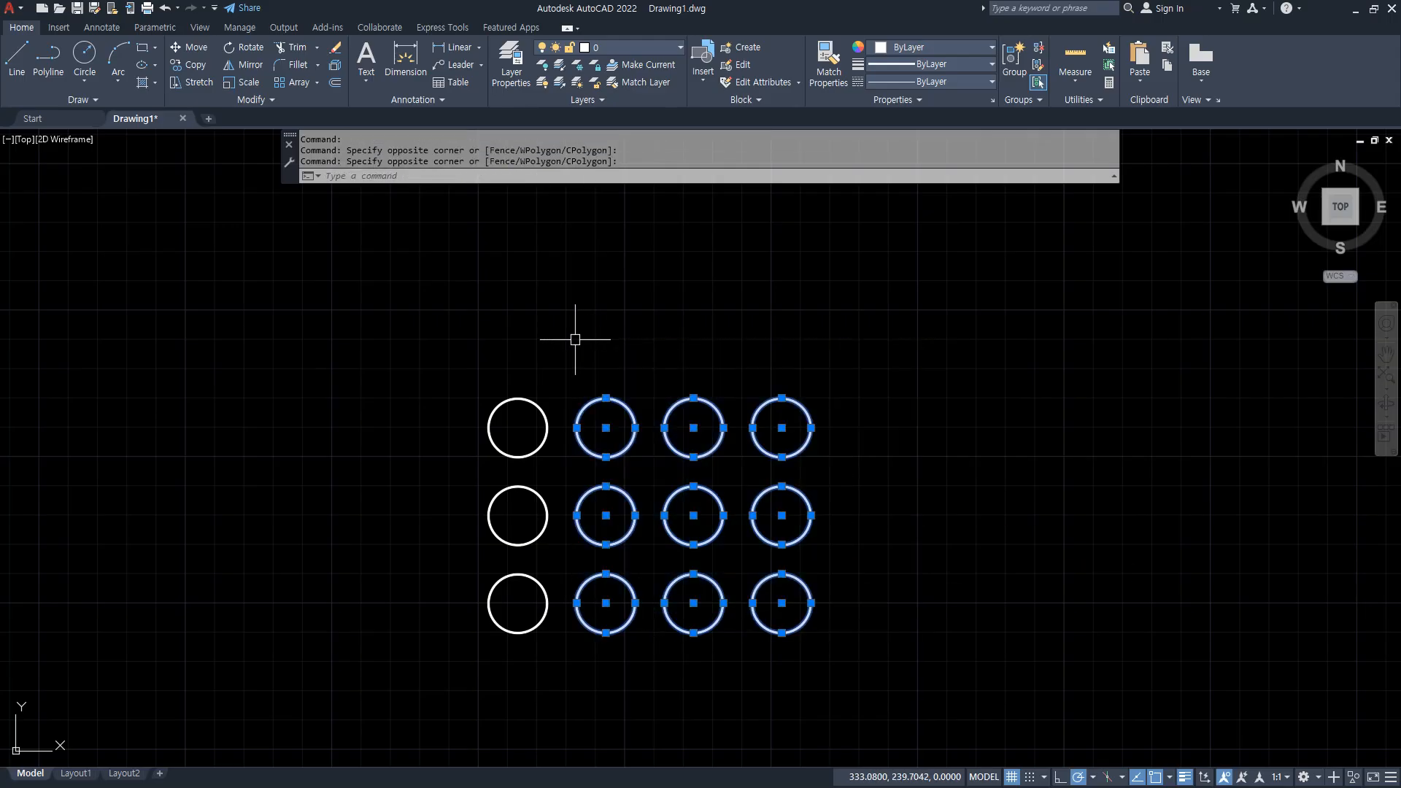
pyautogui.press('Delete')
pyautogui.click(581, 372)
pyautogui.click(485, 501)
pyautogui.press('Delete')
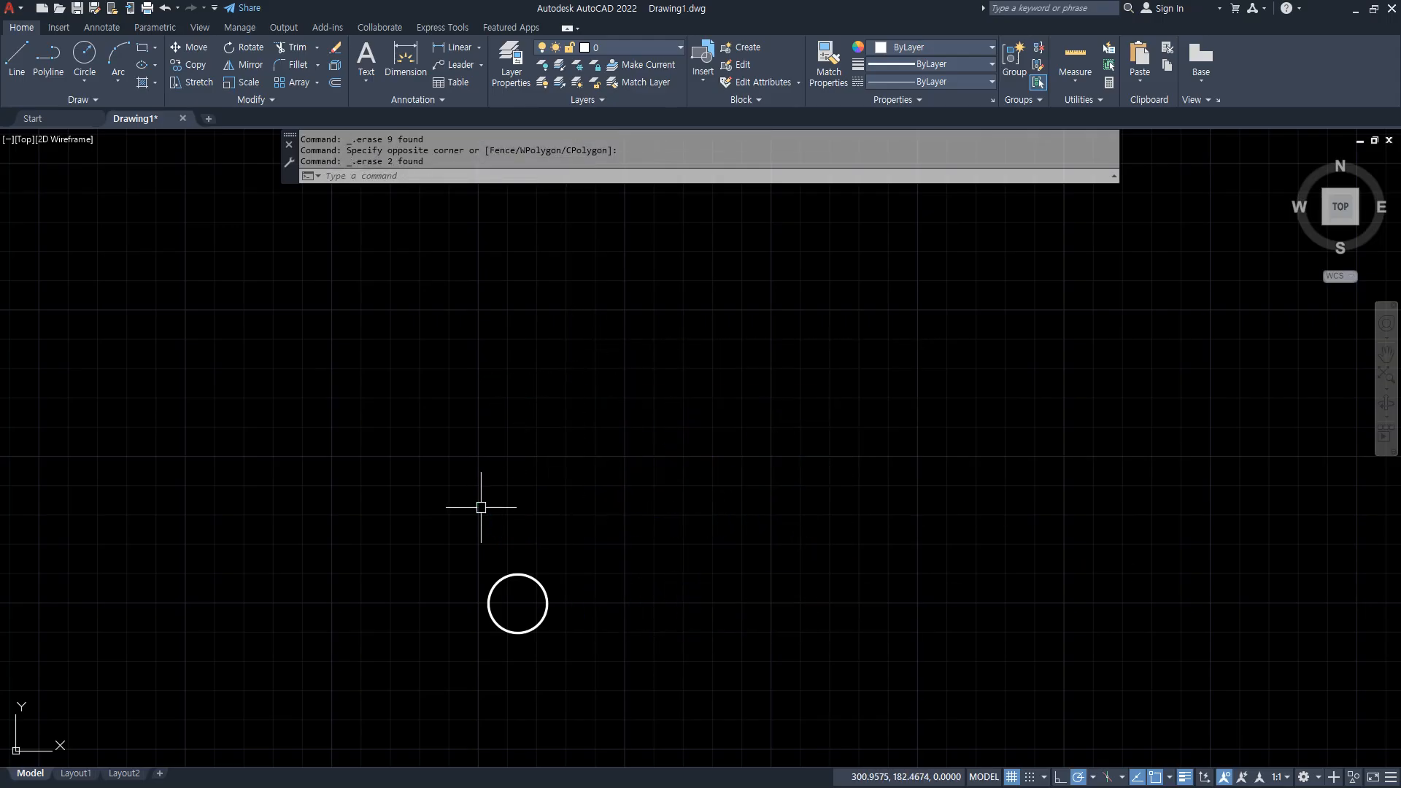
# Start a rectangular array of the remaining circle and set it to 5 columns.
pyautogui.write('AR')
pyautogui.press('Return')
pyautogui.click(540, 586)
pyautogui.press('Return')
pyautogui.click(592, 625)
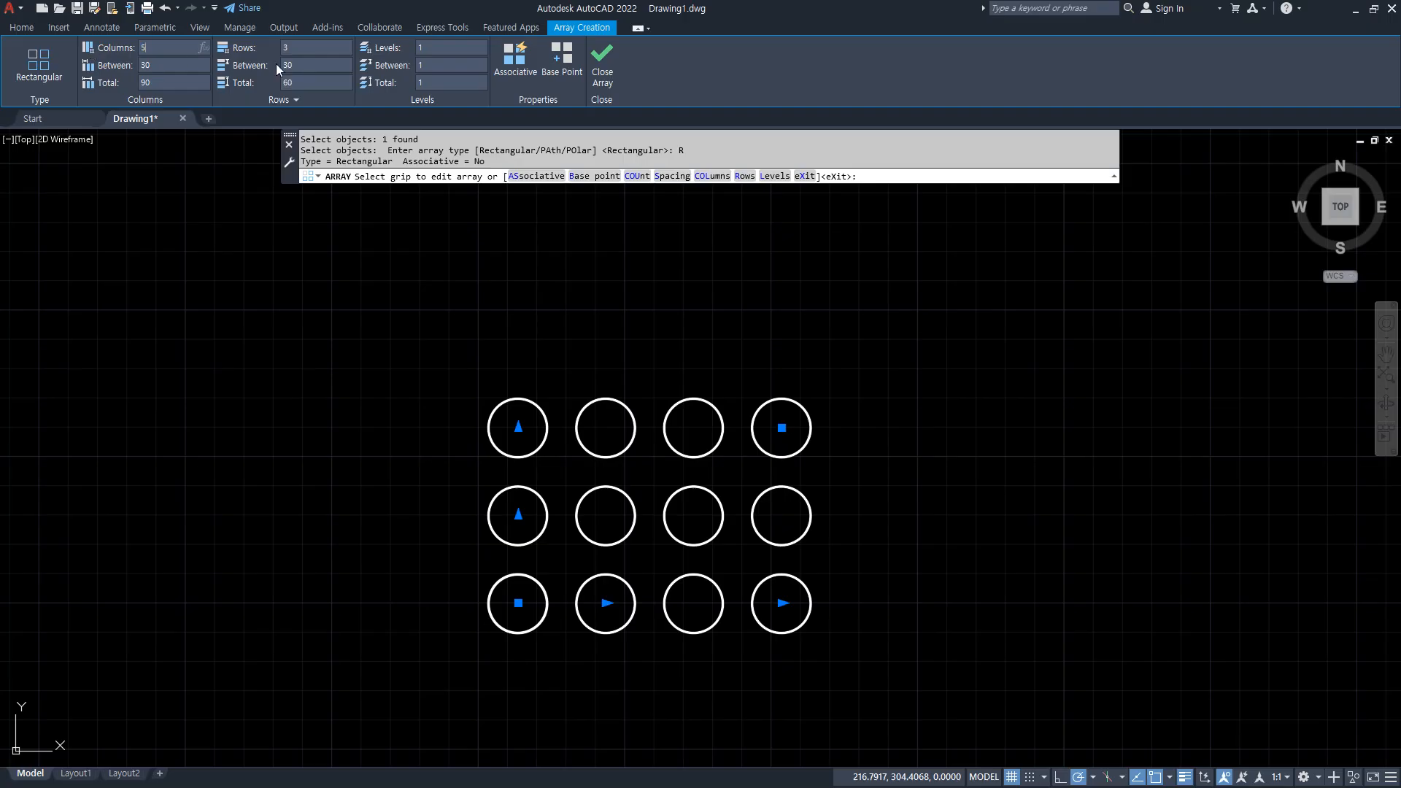
# Finish the array as an associative one with 5 rows.
pyautogui.click(293, 48)
pyautogui.write('5')
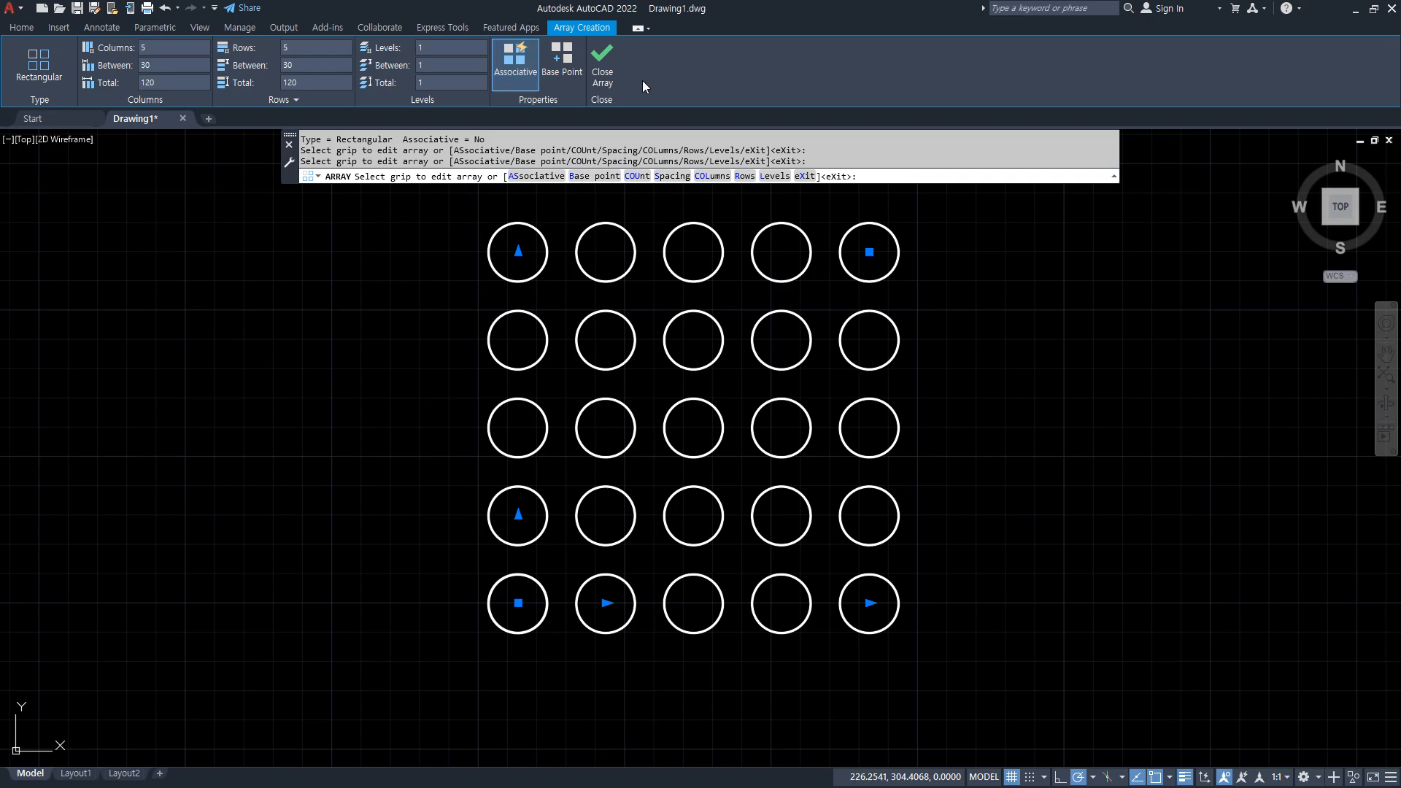
pyautogui.click(602, 67)
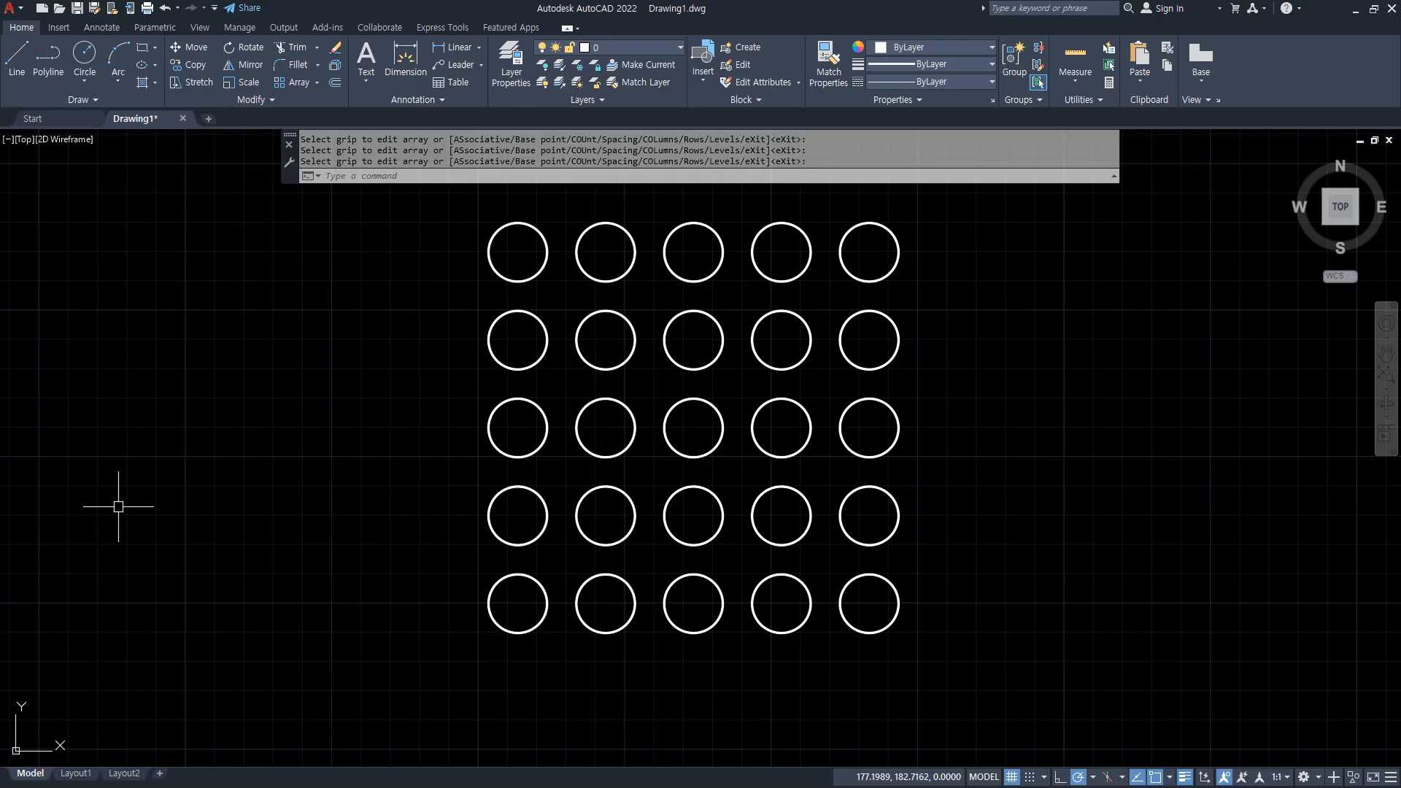
# Edit the associative circle array to 4 columns and 3 rows.
pyautogui.click(616, 400)
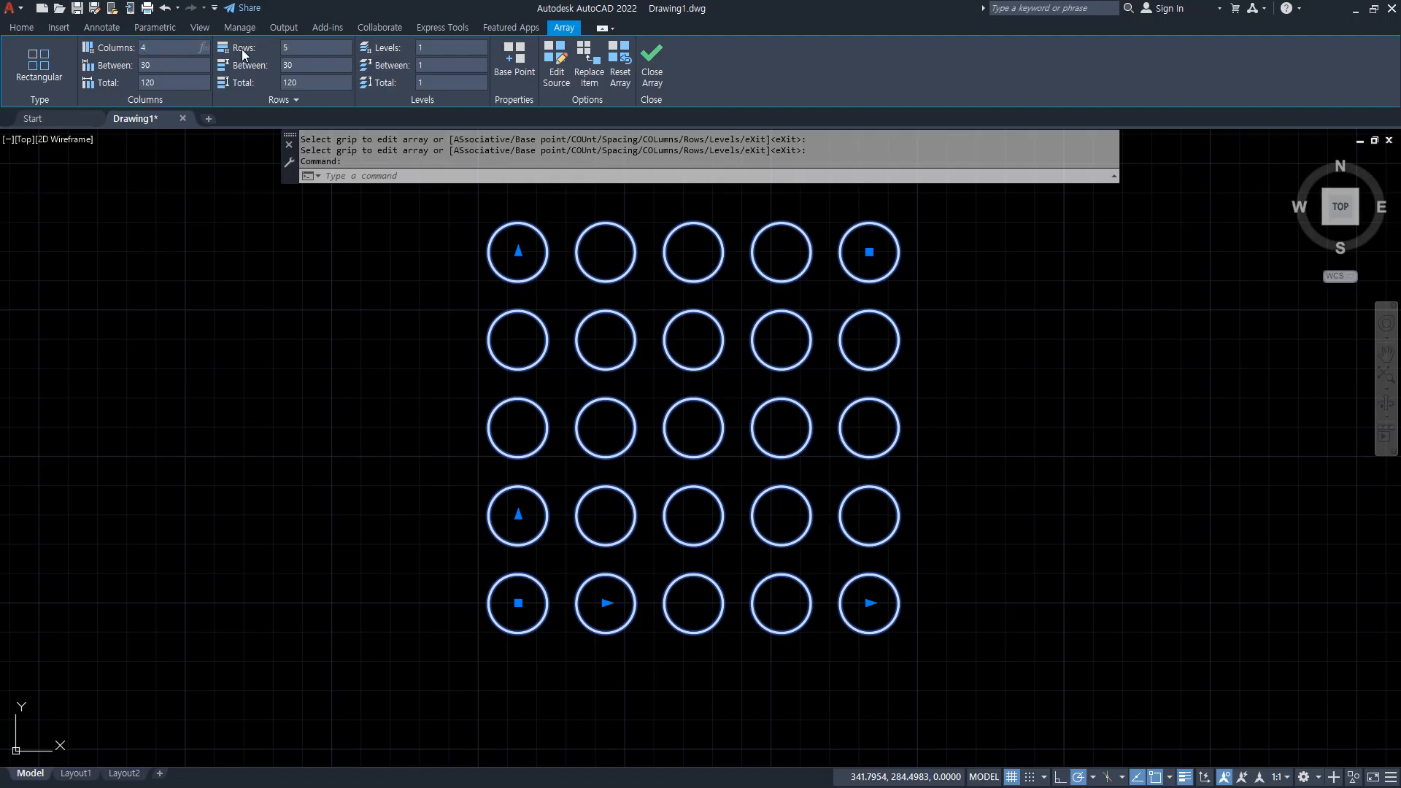
pyautogui.click(300, 49)
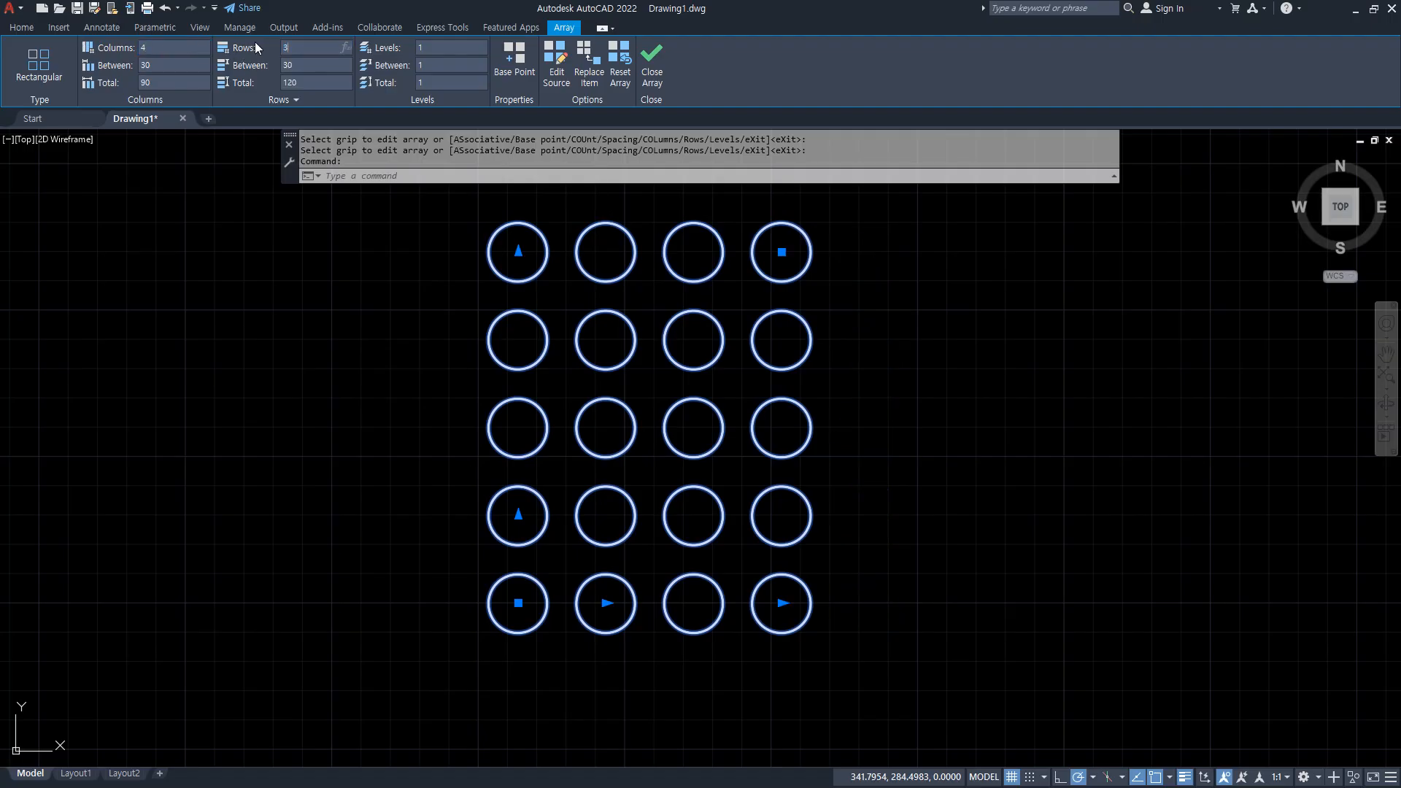
pyautogui.write('3')
pyautogui.press('Return')
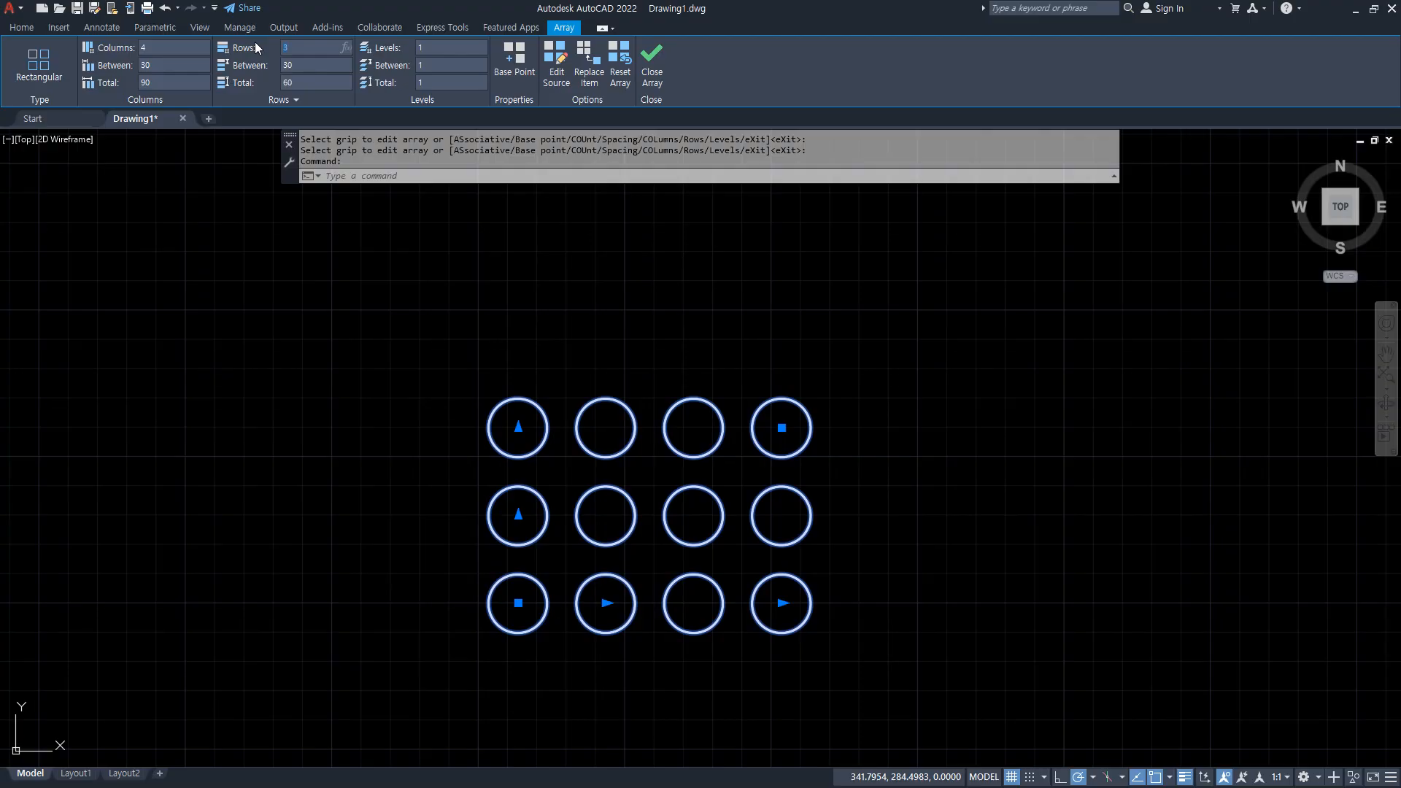
pyautogui.click(643, 58)
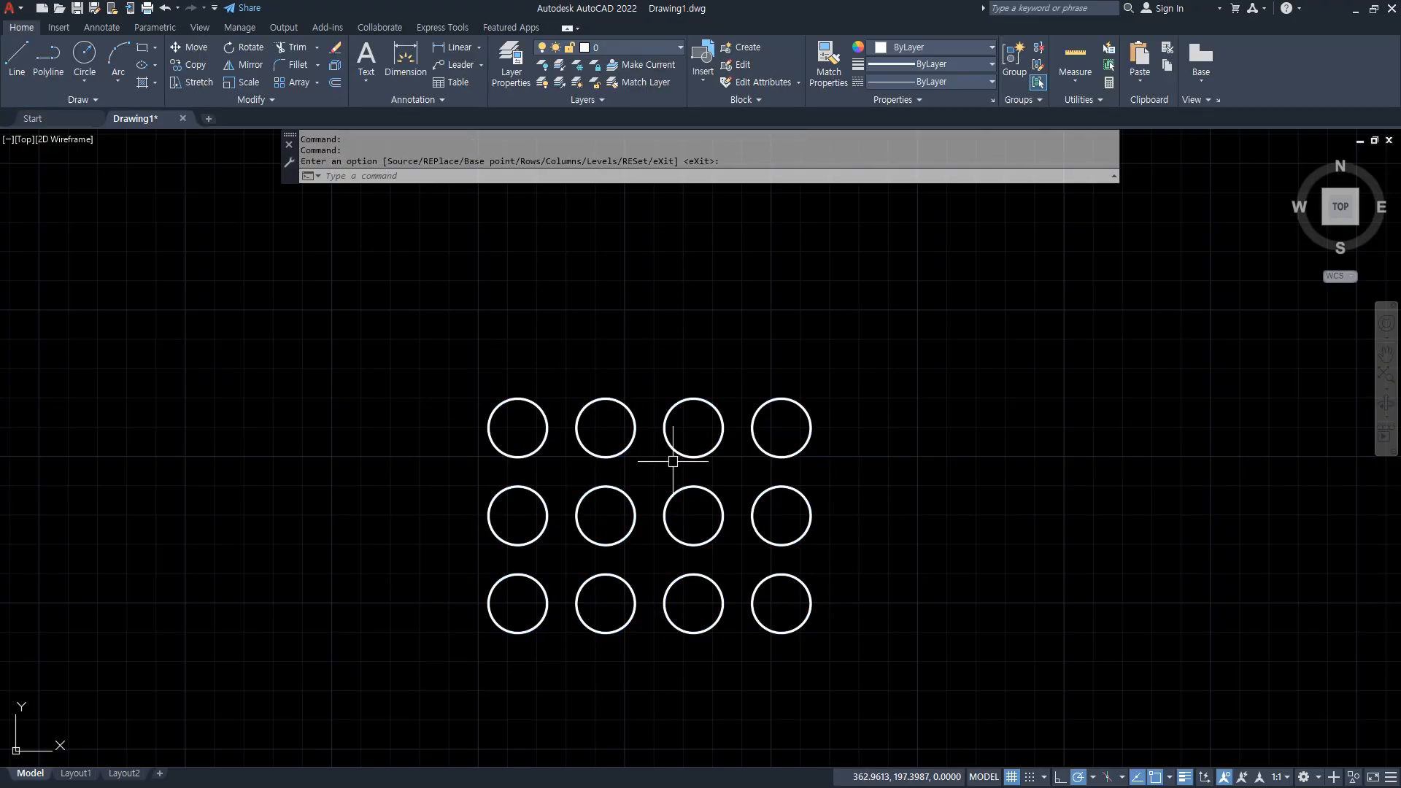
# Erase the whole associative circle array.
pyautogui.click(627, 496)
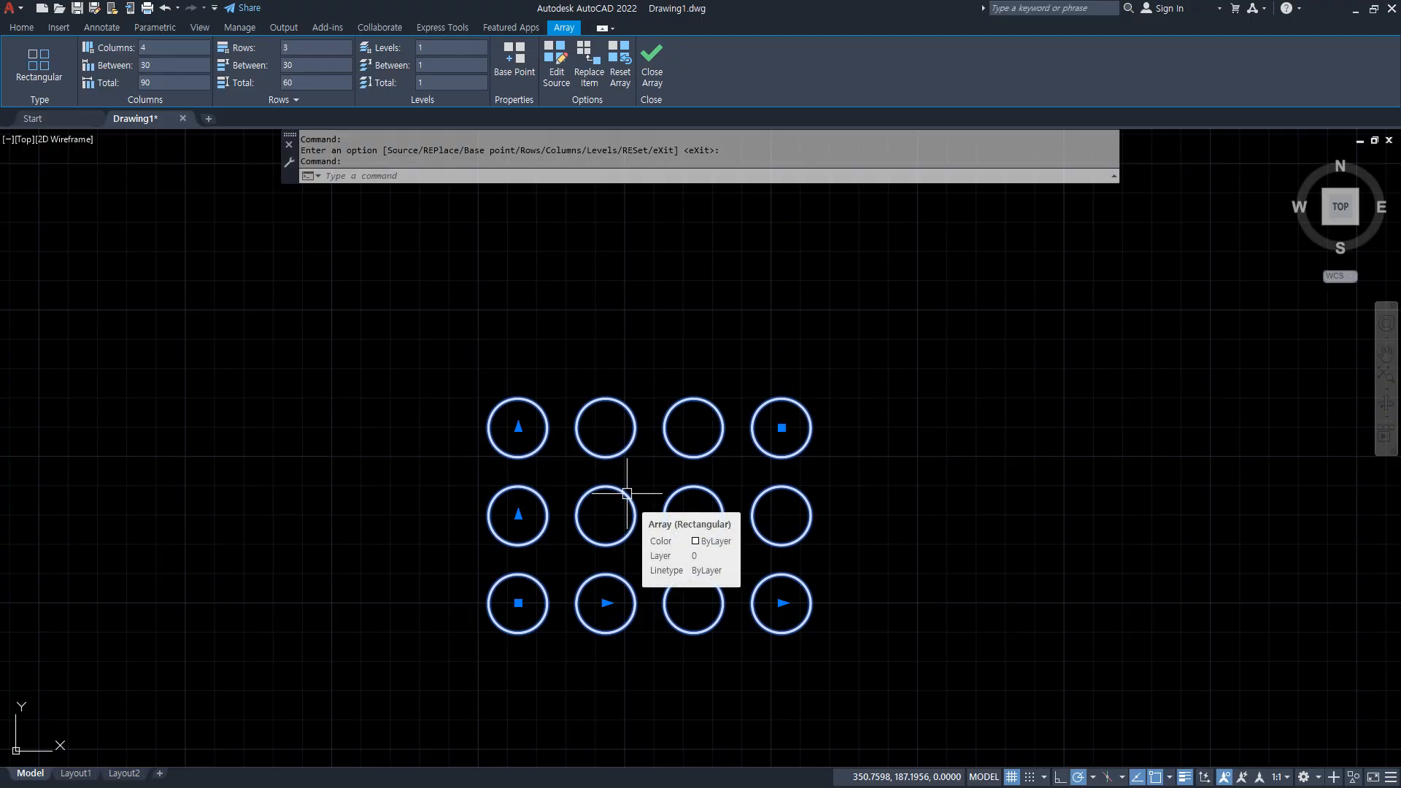
pyautogui.press('Escape')
pyautogui.moveTo(881, 686); pyautogui.dragTo(417, 398)
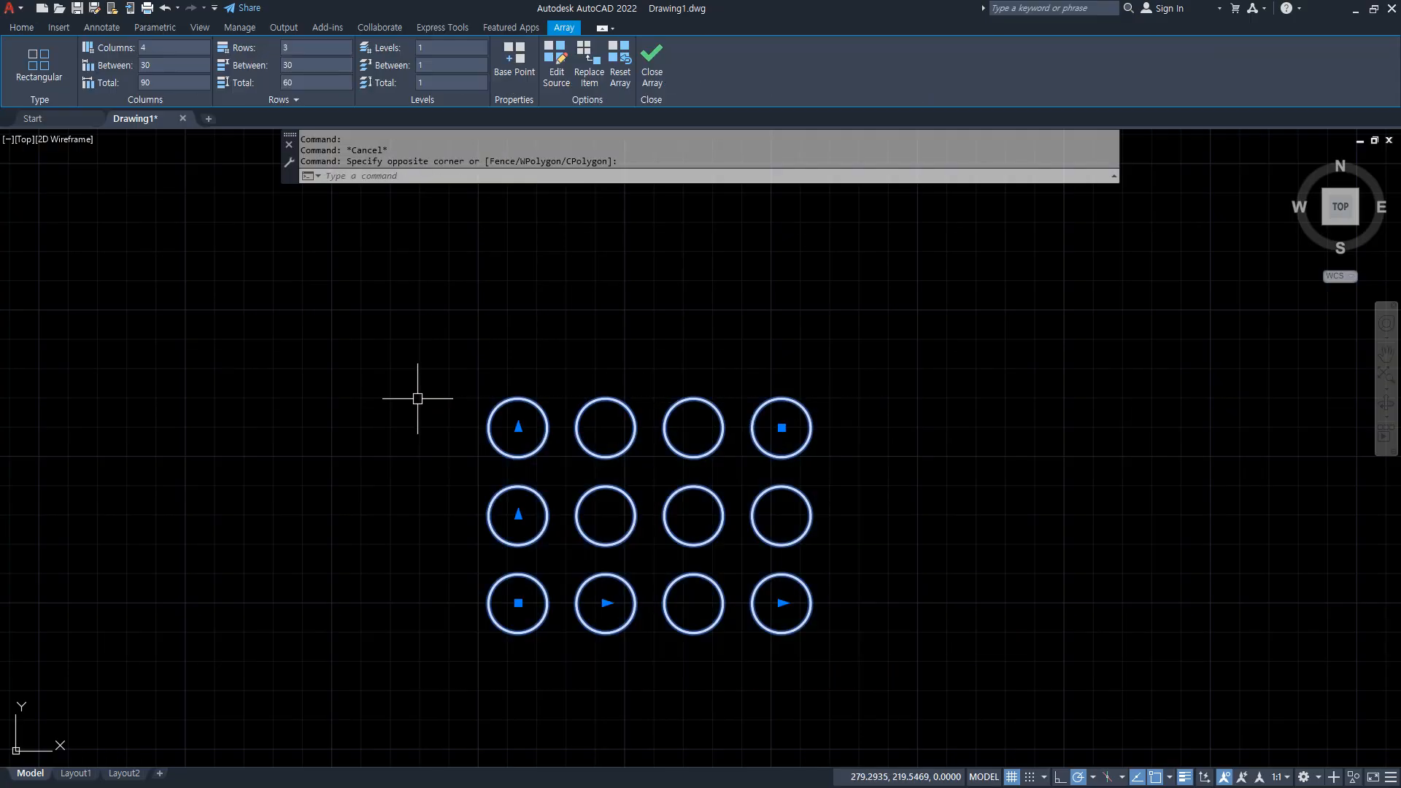
pyautogui.press('Delete')
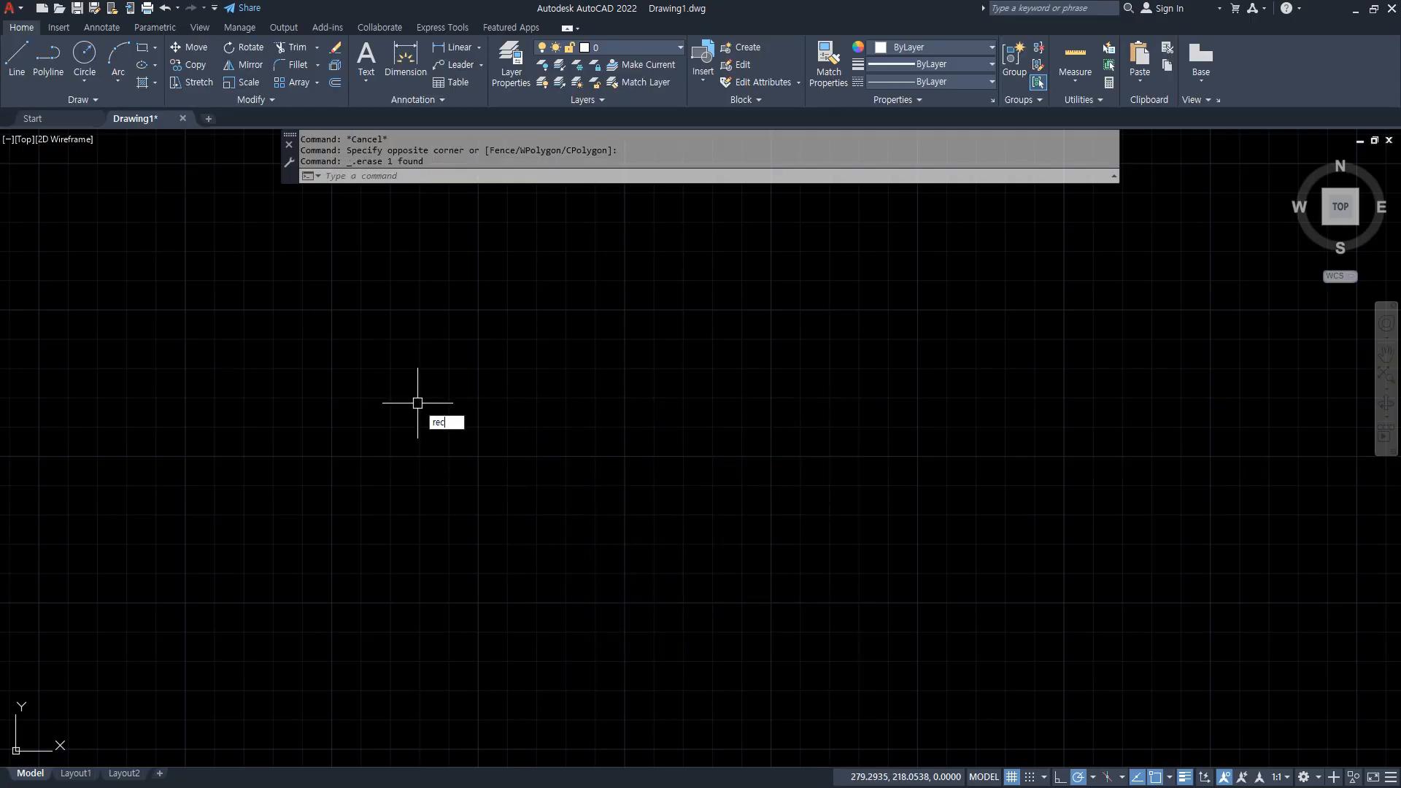
pyautogui.write('rec')
pyautogui.press('Return')
pyautogui.click(343, 597)
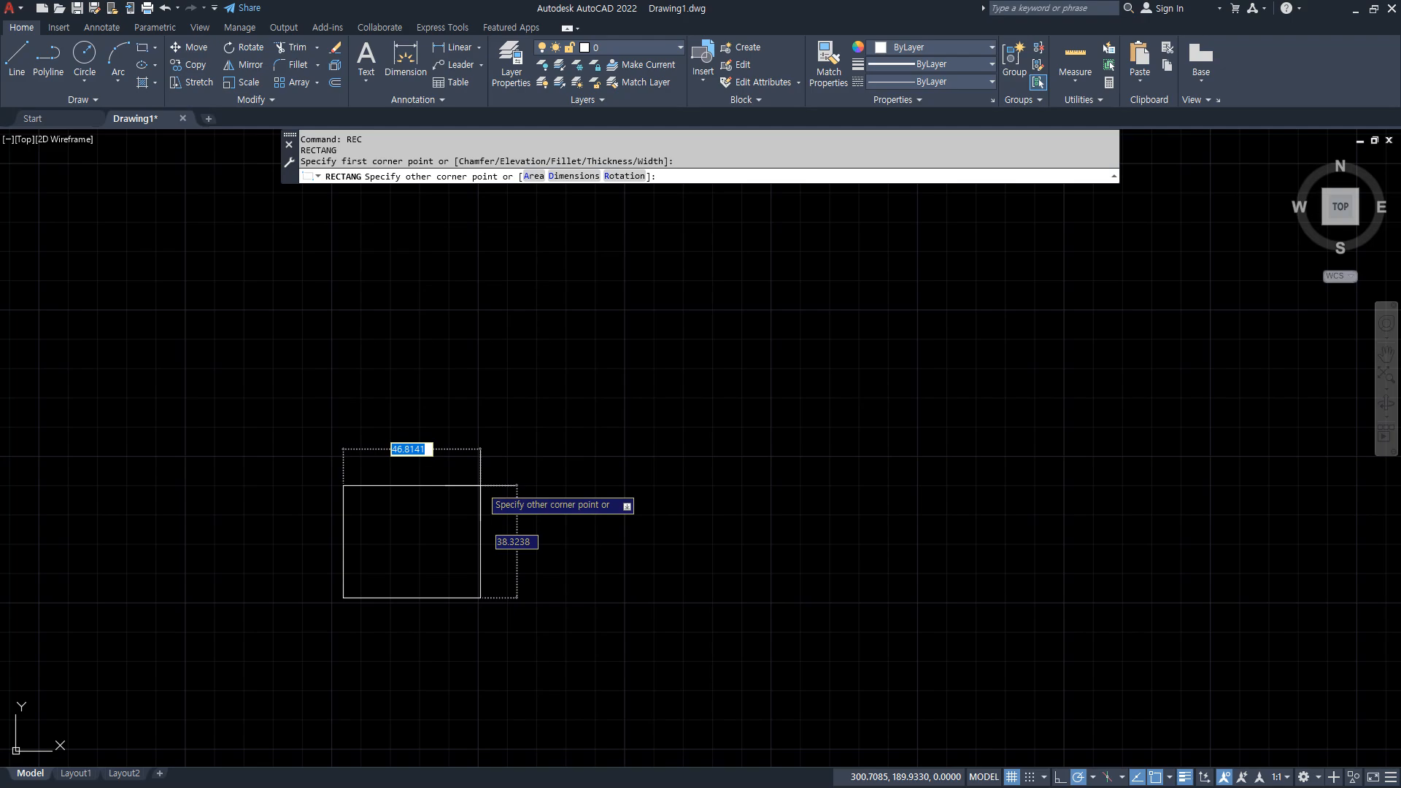
pyautogui.write('@10')
pyautogui.press('Tab')
pyautogui.write('10')
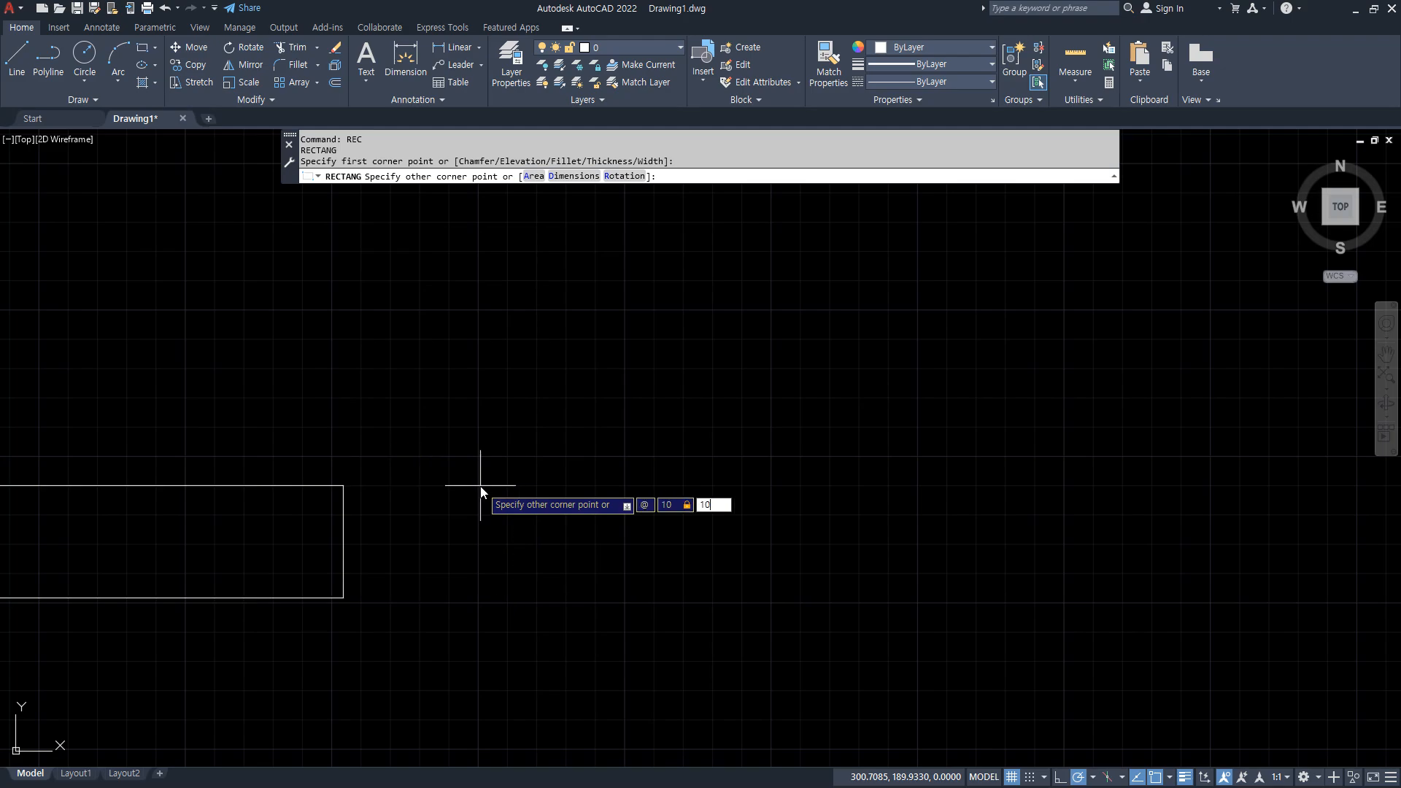
pyautogui.press('Return')
pyautogui.click(447, 613)
pyautogui.click(291, 506)
pyautogui.write('e')
pyautogui.press('Return')
# Draw a 20 by 20 square with the Rectangle command in the lower-left area of the empty drawing.
pyautogui.write('re')
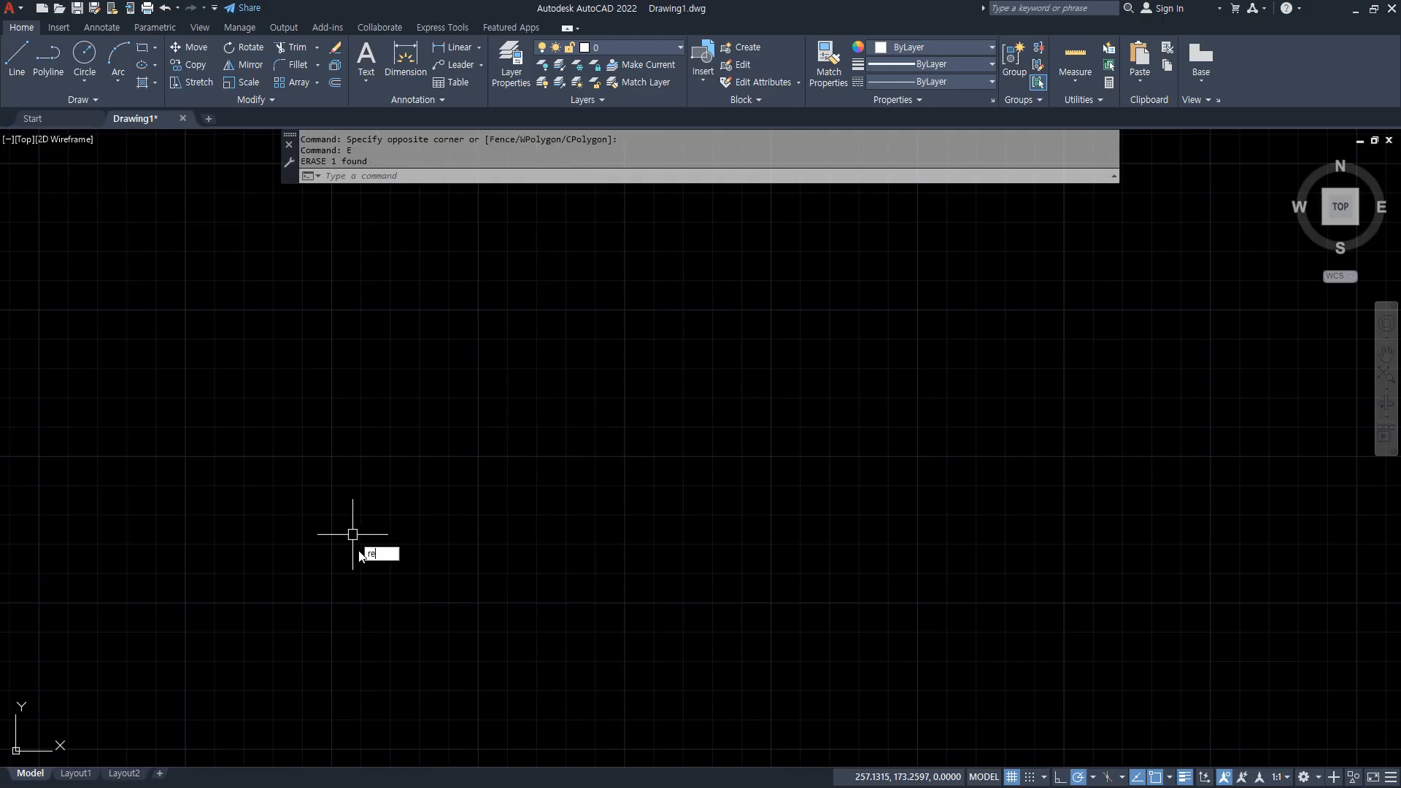
pyautogui.write('c')
pyautogui.press('Return')
pyautogui.click(346, 576)
pyautogui.write('20')
pyautogui.press('Tab')
pyautogui.write('20')
pyautogui.press('Return')
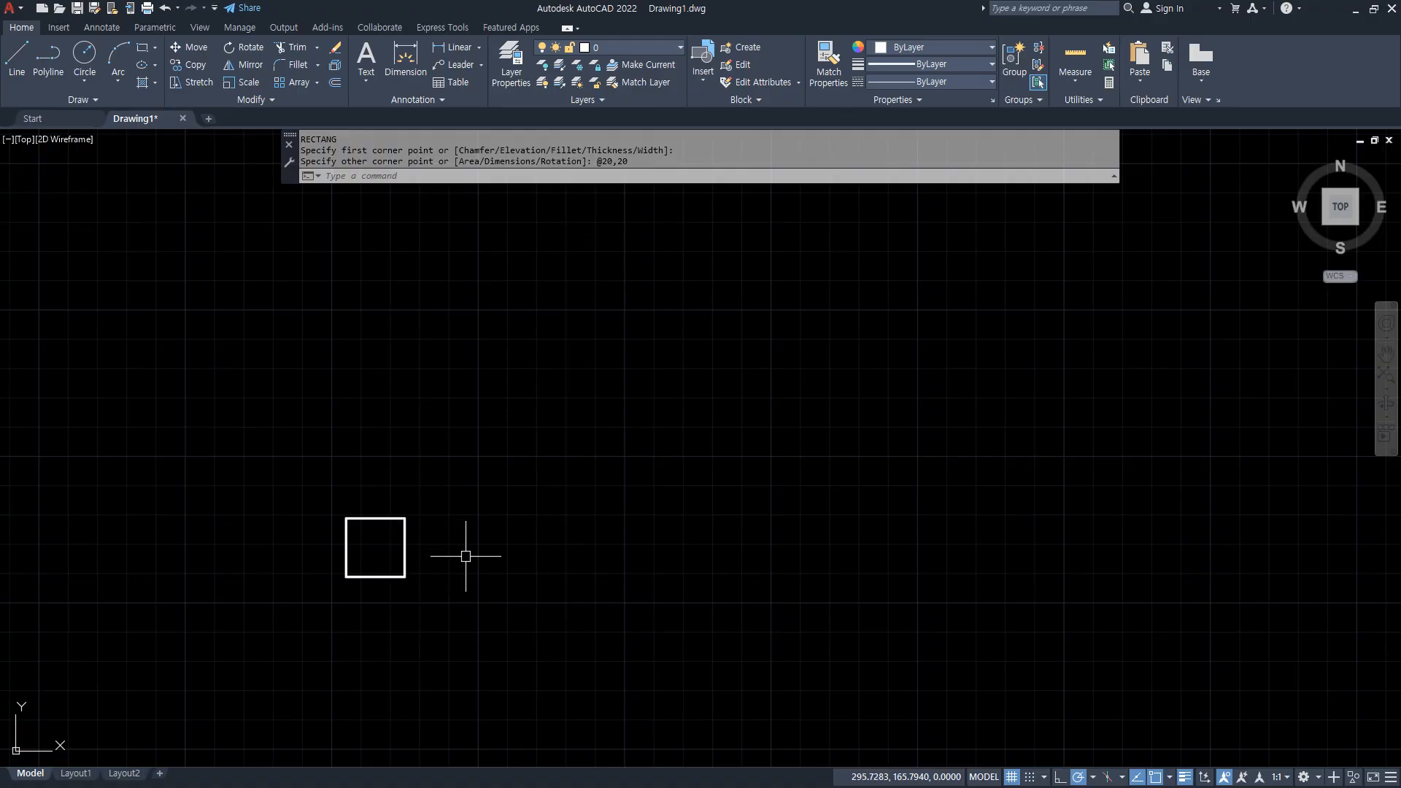
# Create an associative rectangular array of the square with 4 columns and 3 rows, spaced 30 apart both ways.
pyautogui.write('ar')
pyautogui.press('Return')
pyautogui.click(490, 629)
pyautogui.click(299, 480)
pyautogui.press('Return')
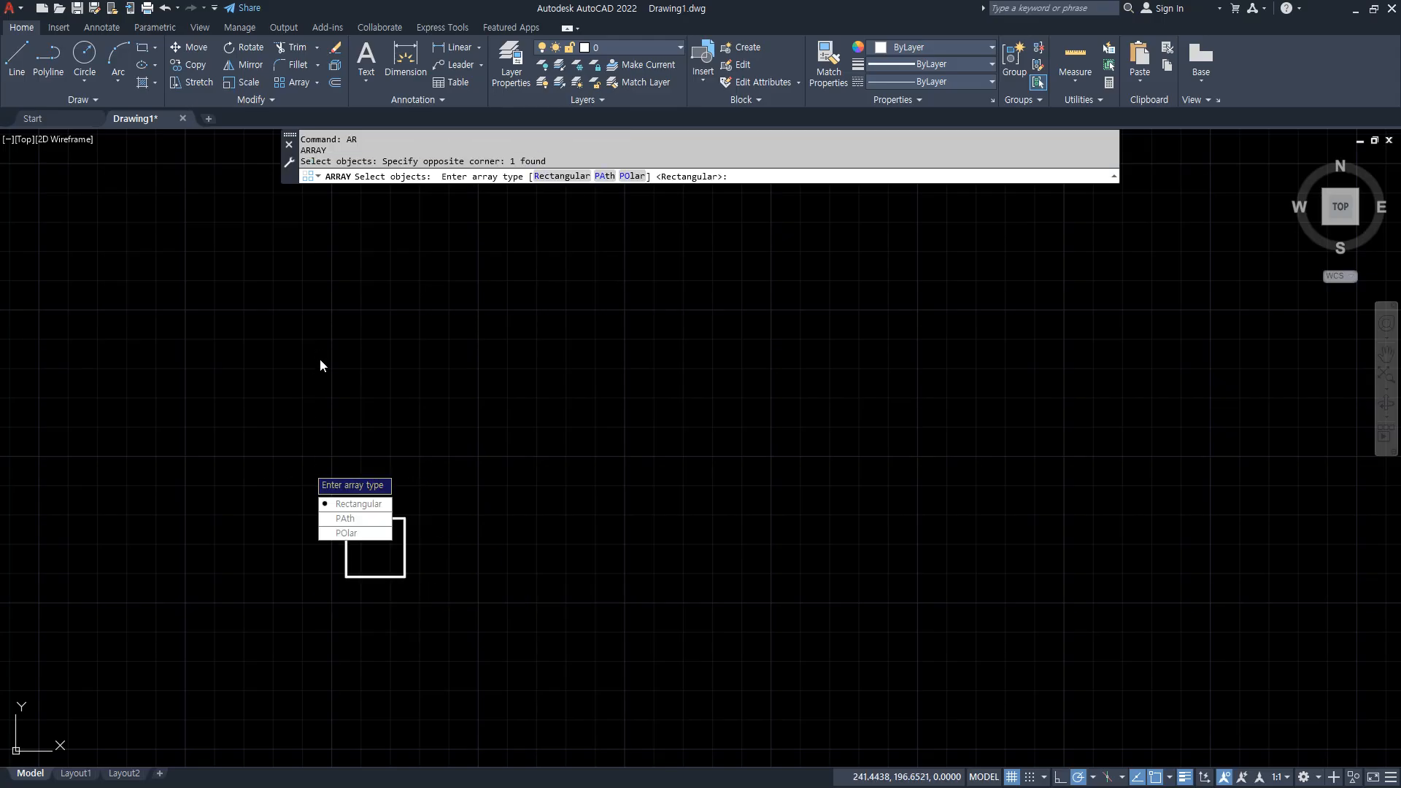
pyautogui.click(349, 505)
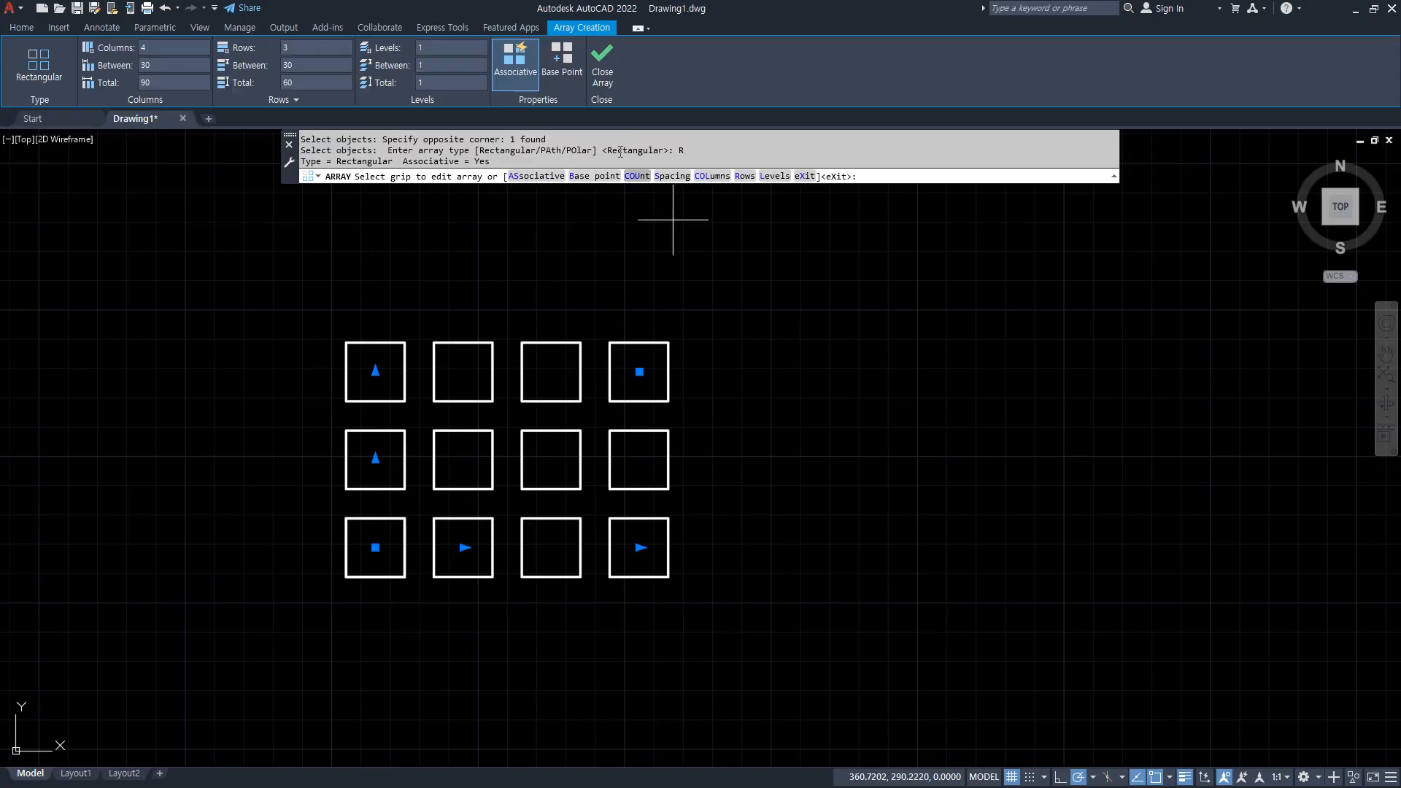
pyautogui.click(602, 65)
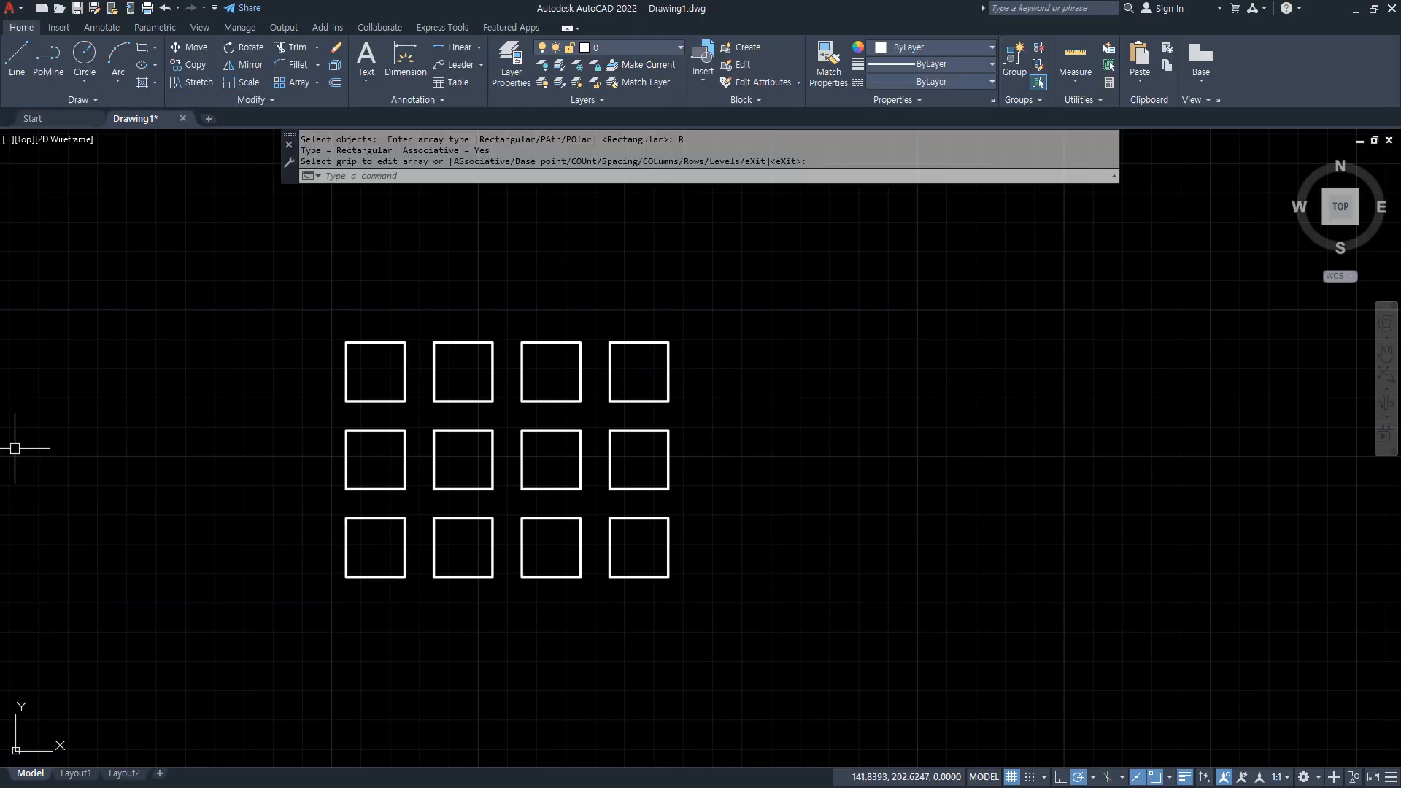
# Enter source editing for the square array through the square in the middle row, second column.
pyautogui.scroll(2, 451, 540)
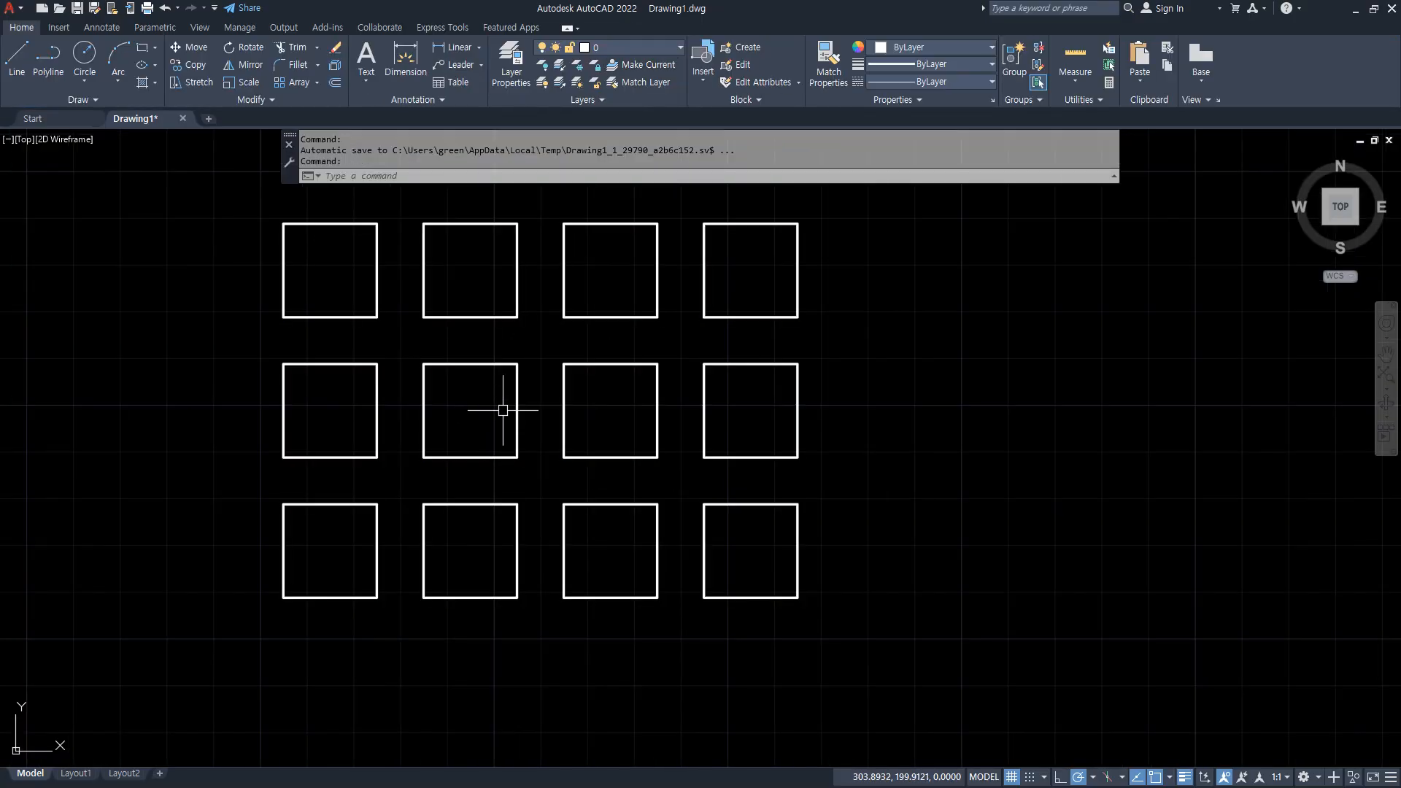
pyautogui.click(518, 404)
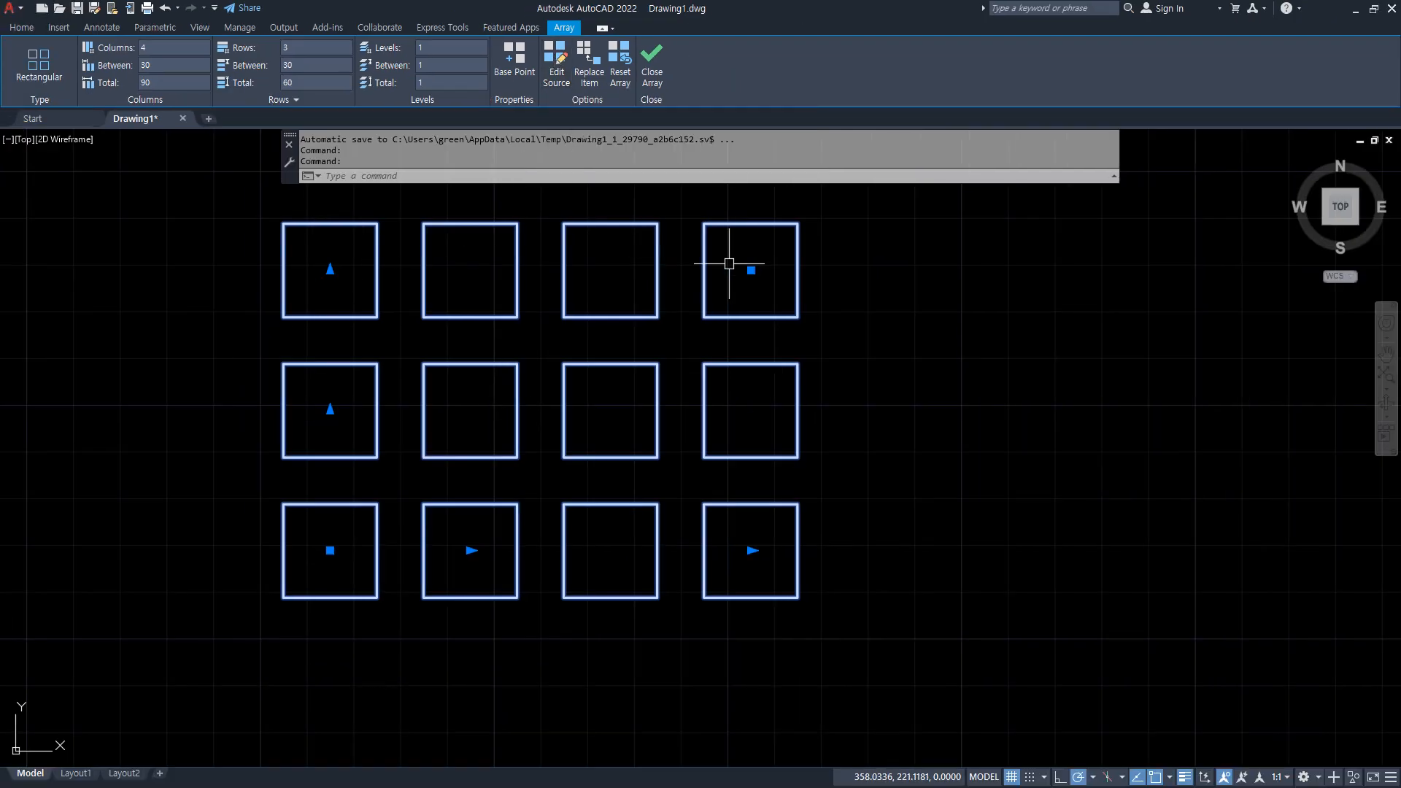
pyautogui.click(561, 75)
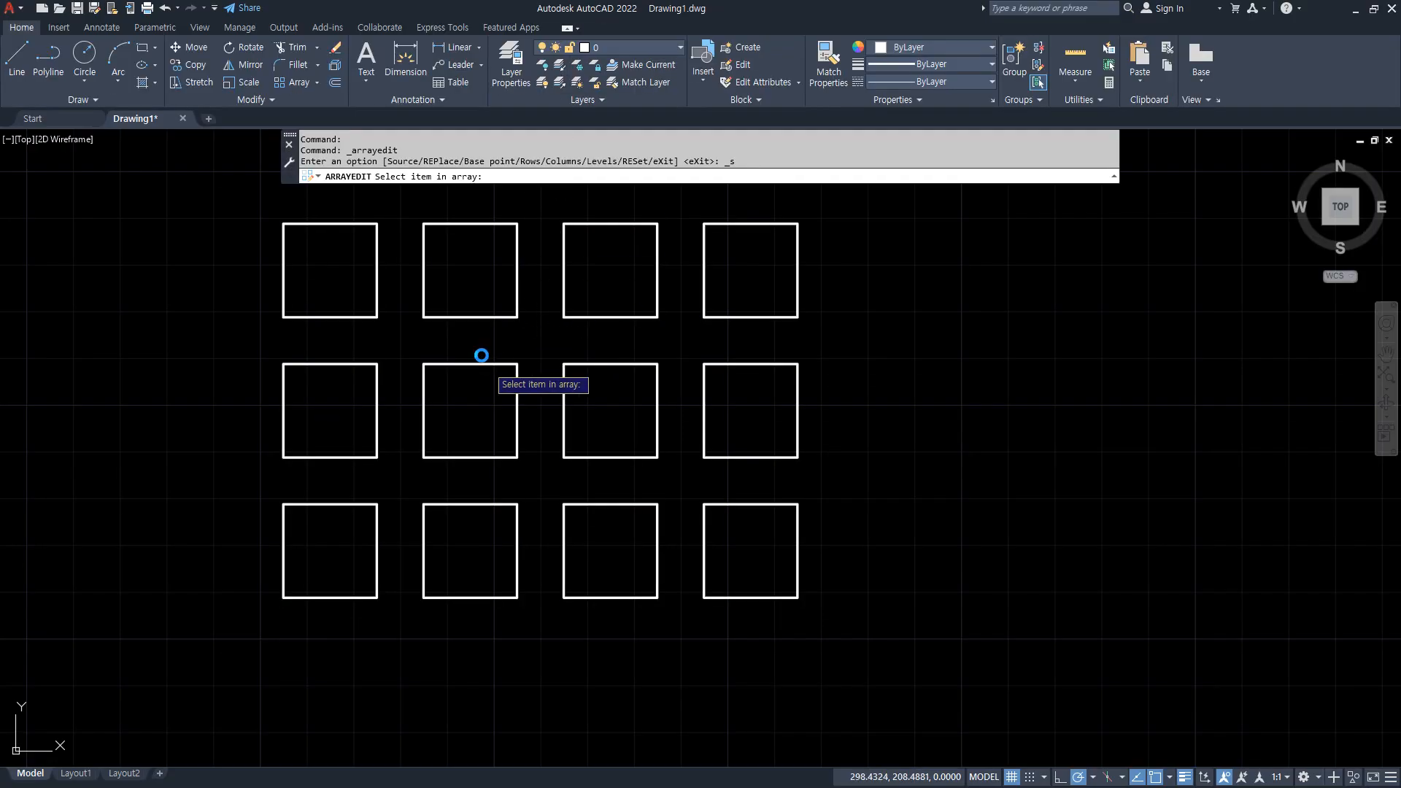
pyautogui.click(484, 364)
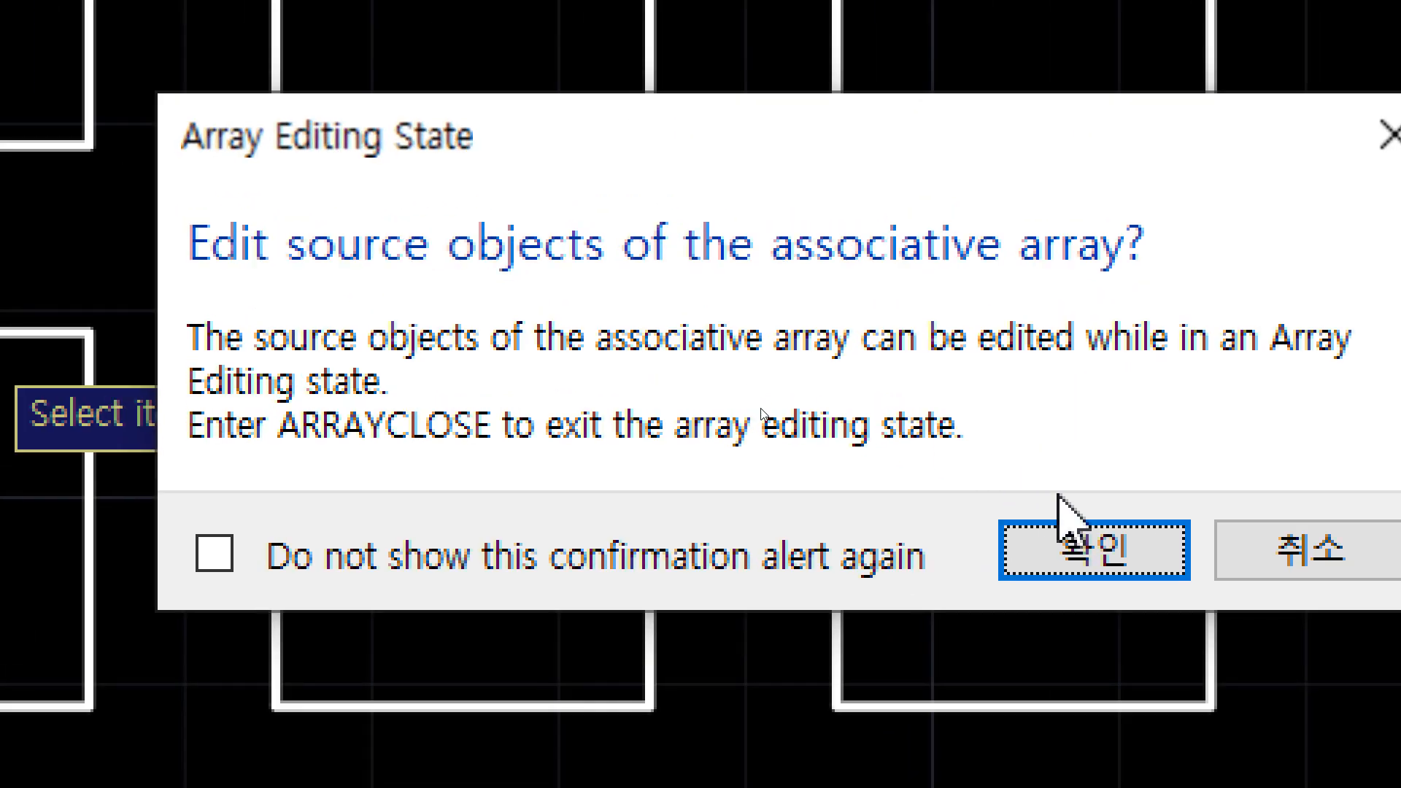
pyautogui.click(1072, 547)
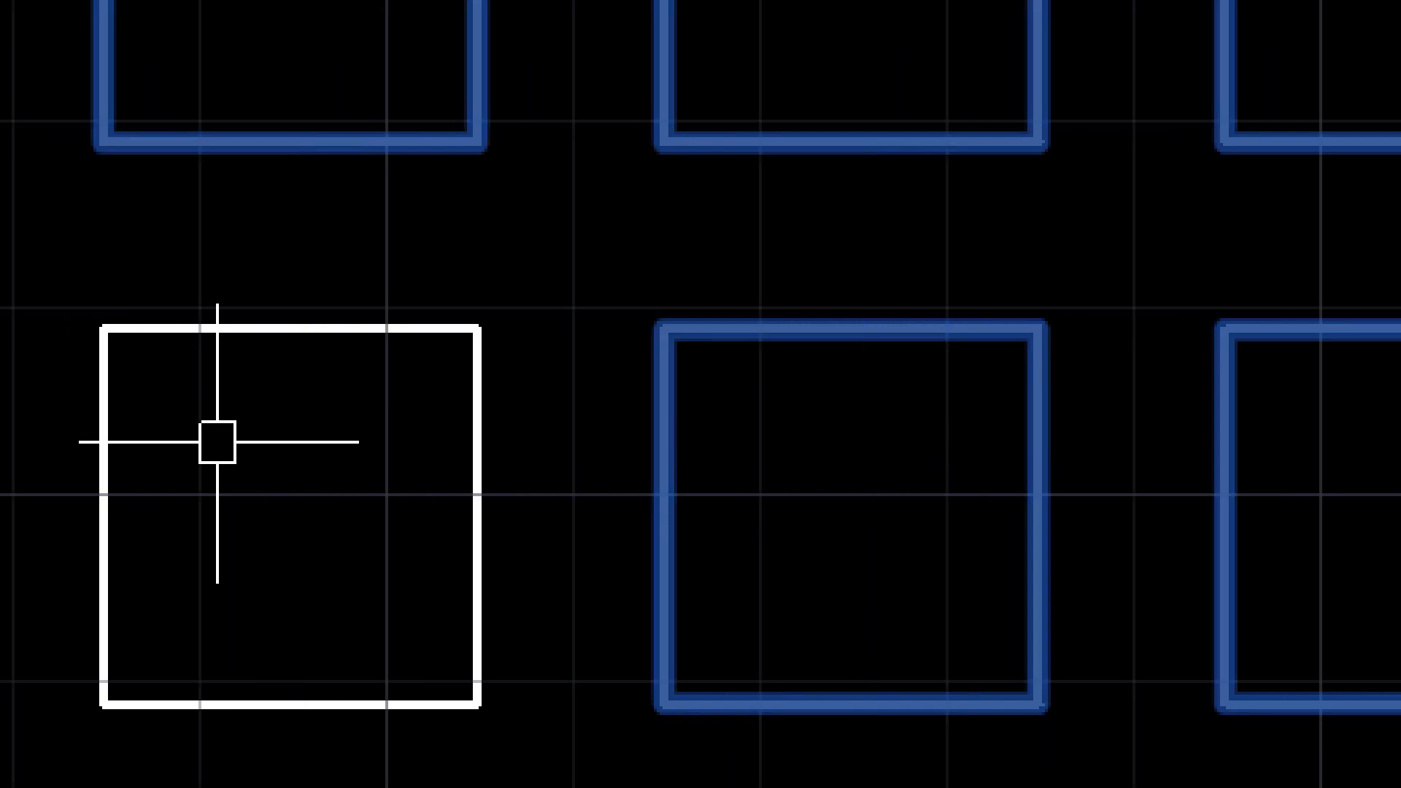
# Draw a 20-unit horizontal line across the source square from the midpoint of its left edge.
pyautogui.write('l')
pyautogui.press('Return')
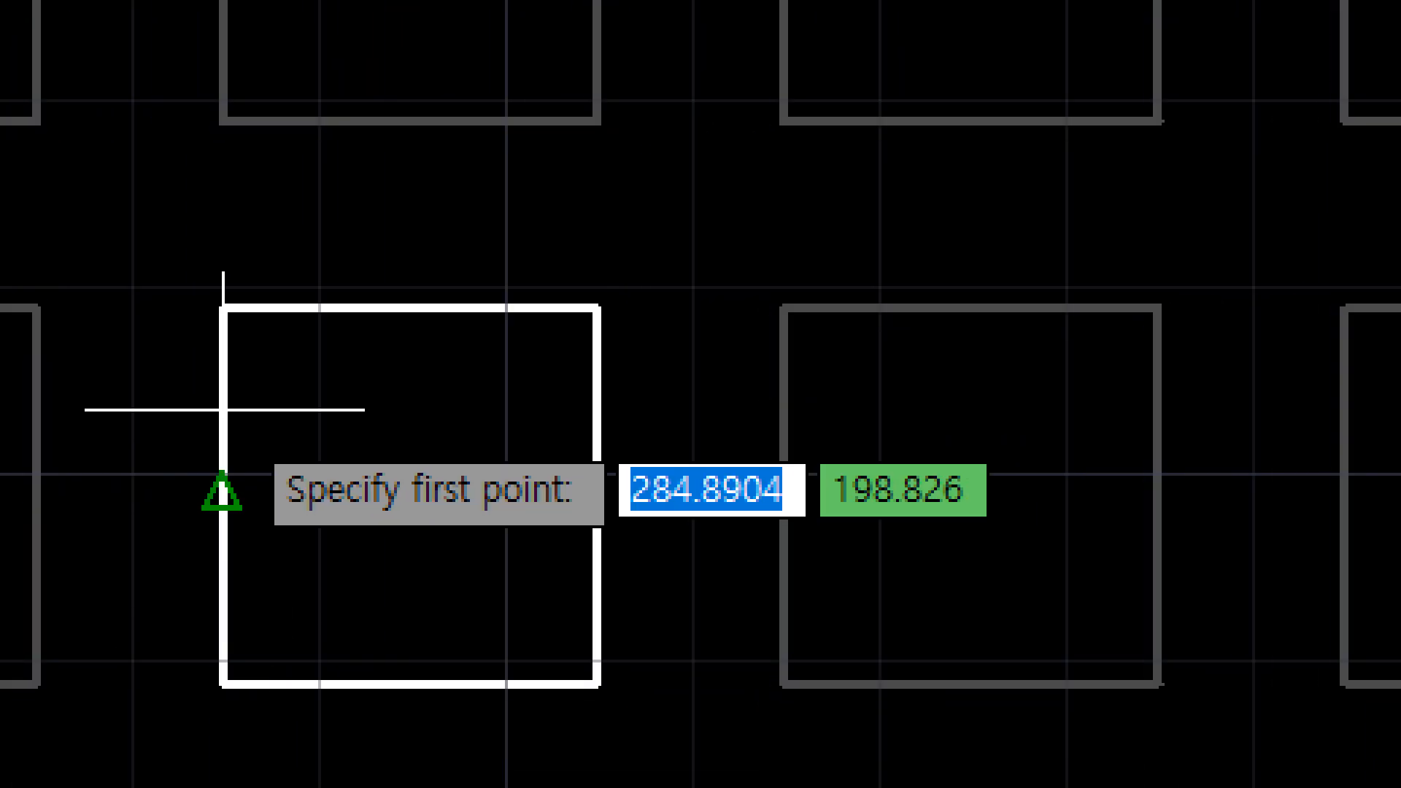
pyautogui.click(222, 496)
pyautogui.write('20')
pyautogui.press('Return')
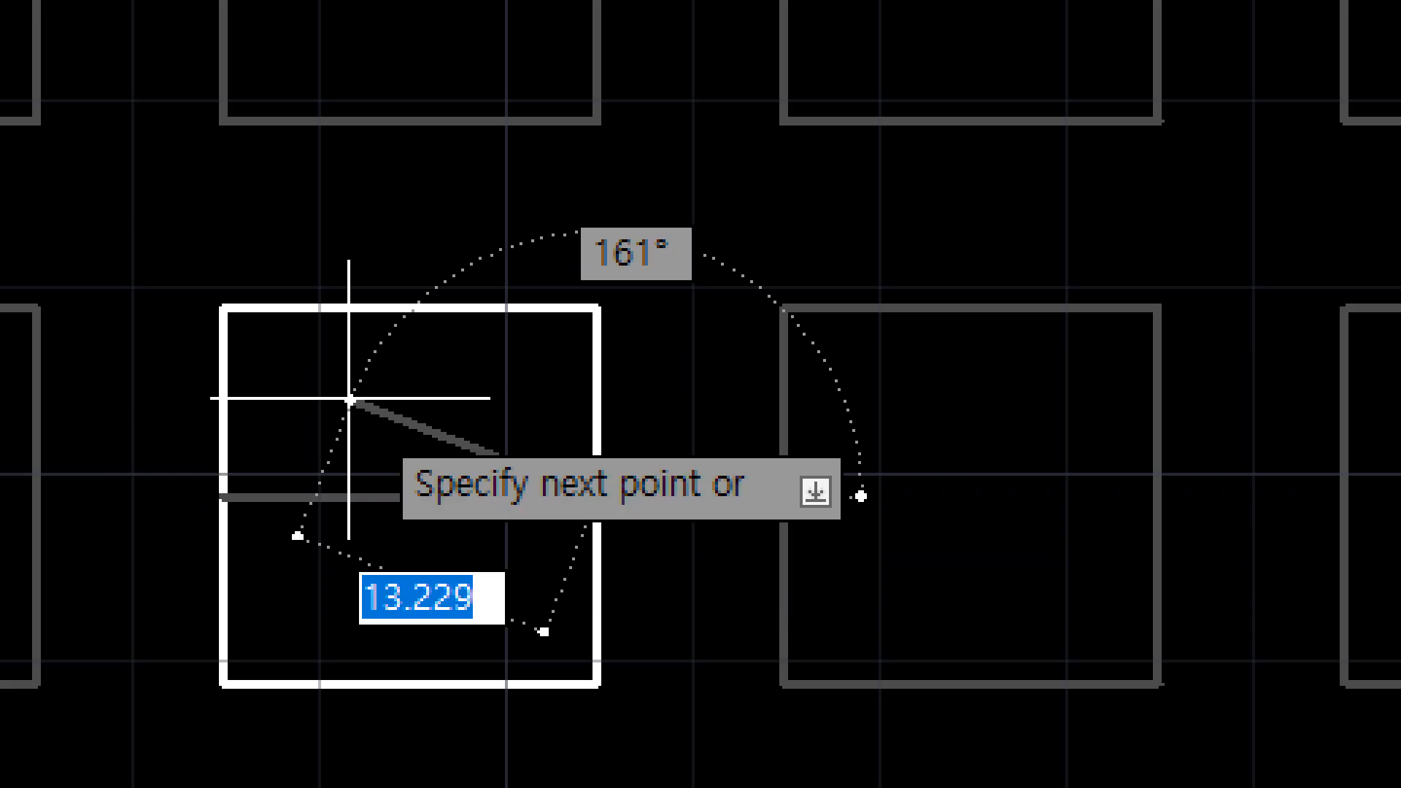
pyautogui.press('Return')
pyautogui.press('Return')
# Draw a 20-unit vertical line down from the midpoint of the source square's top edge and save the array changes.
pyautogui.click(387, 309)
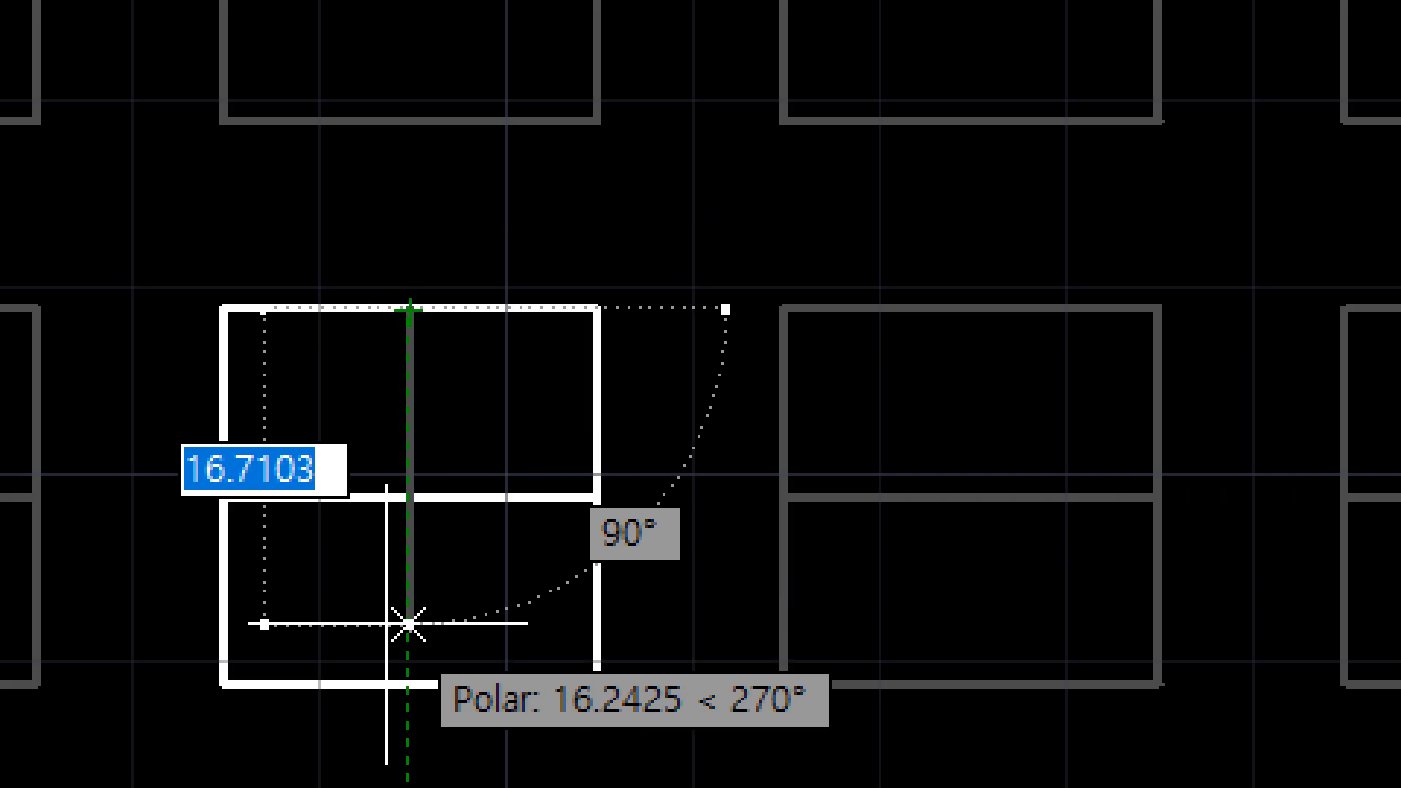
pyautogui.write('20')
pyautogui.press('Return')
pyautogui.press('Return')
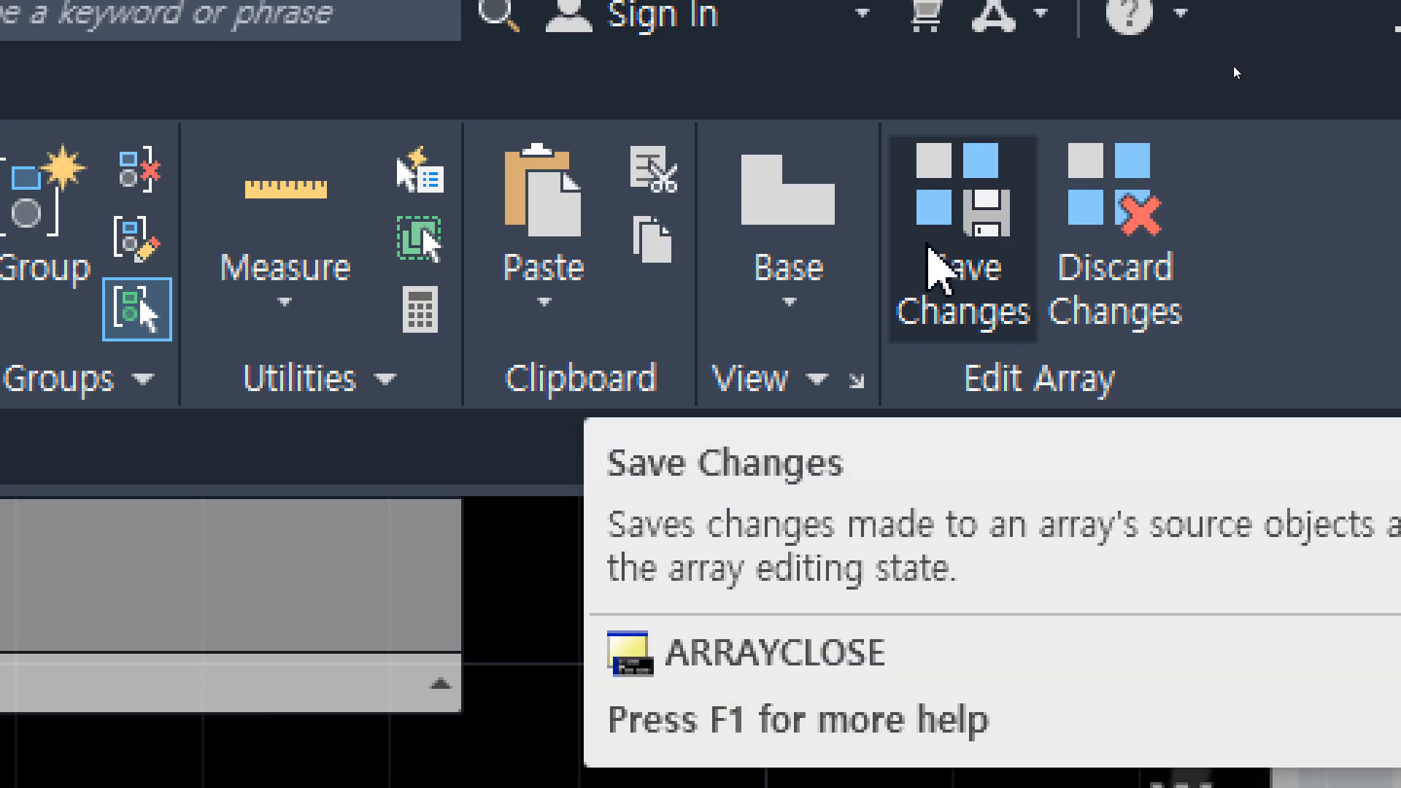
pyautogui.click(921, 251)
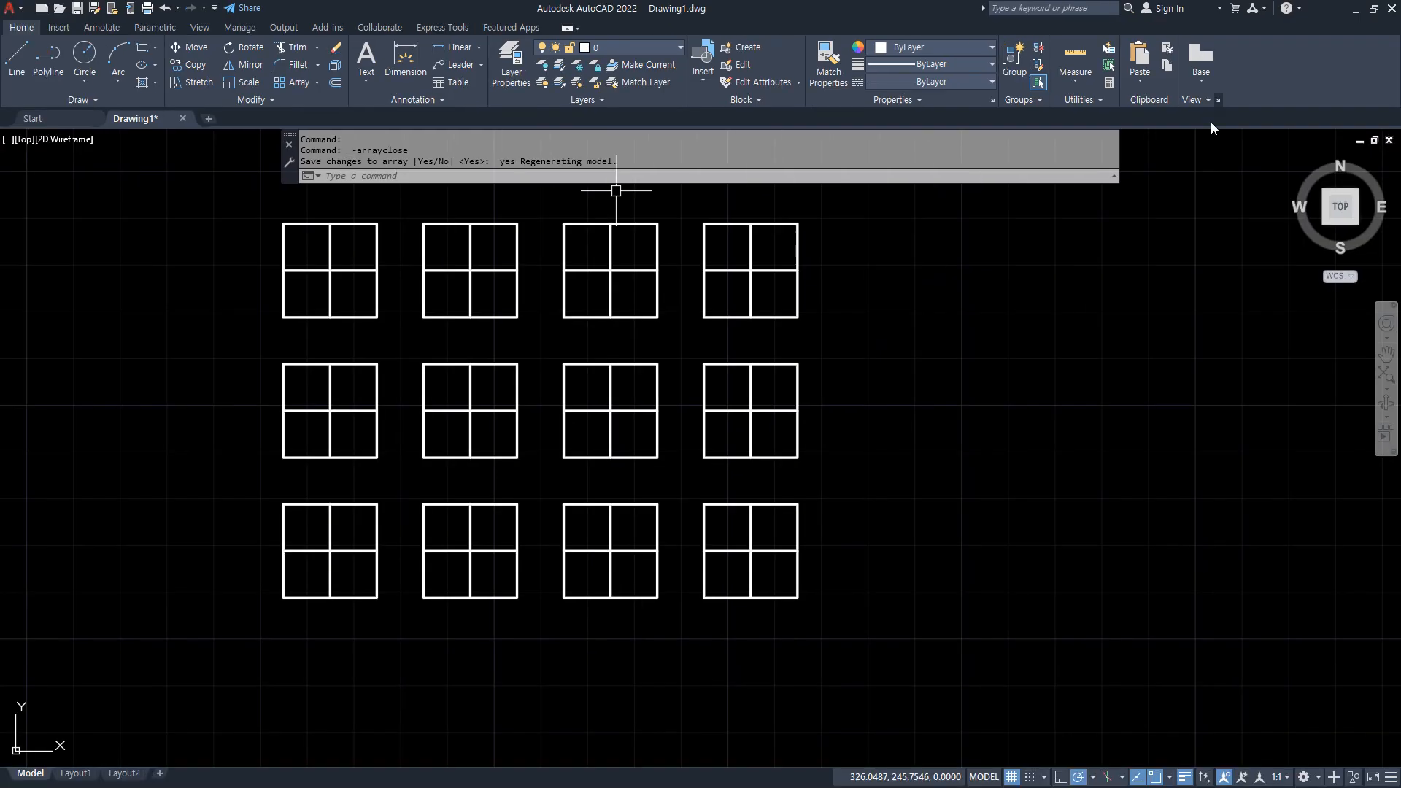
pyautogui.press('Escape')
# Draw a circle of radius 10 to the right of the array, near its bottom row.
pyautogui.moveTo(829, 422); pyautogui.dragTo(845, 444, button='middle')
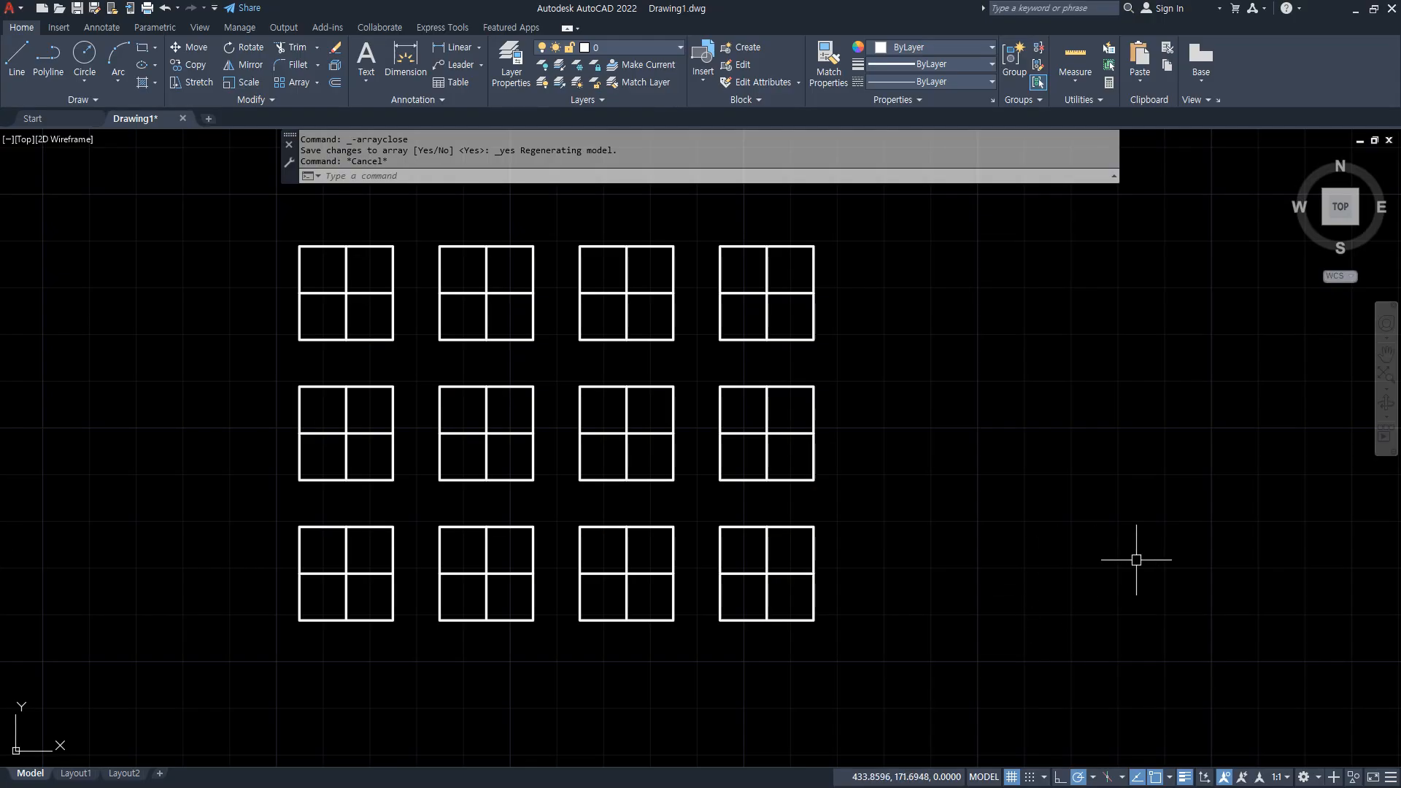
pyautogui.write('c')
pyautogui.press('Return')
pyautogui.click(983, 569)
pyautogui.write('10')
pyautogui.press('Return')
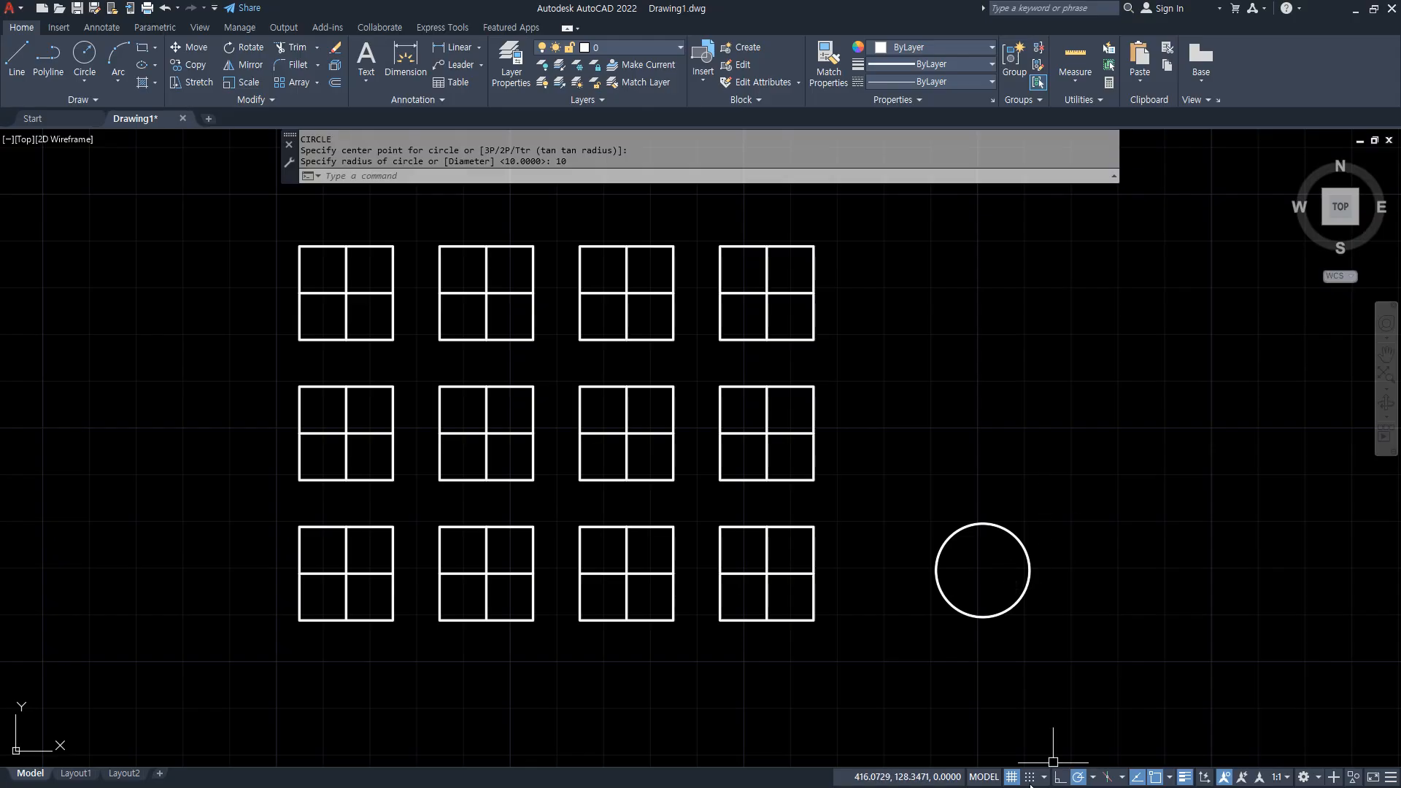
# Start Replace Item on the square array and choose the separate circle as the replacement object.
pyautogui.click(760, 387)
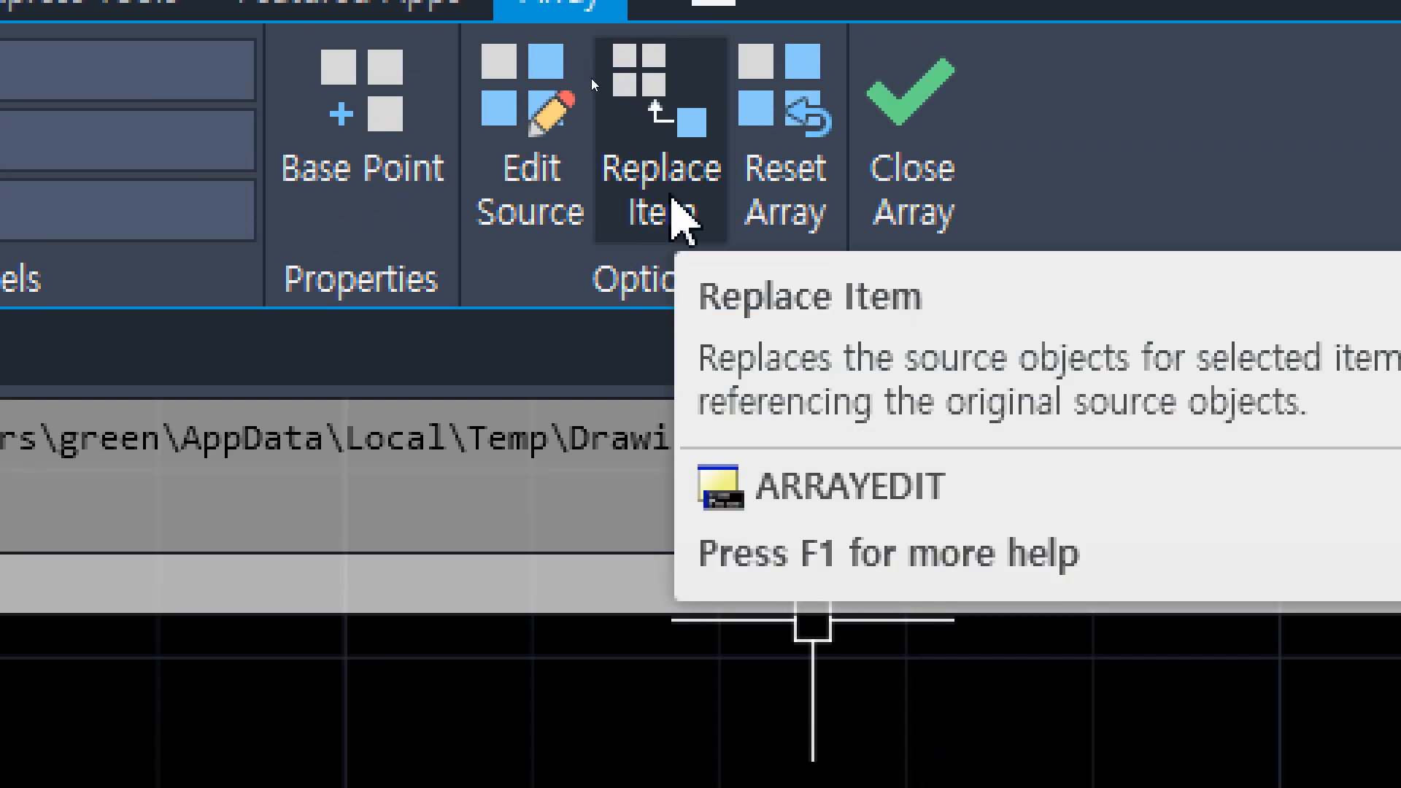
pyautogui.click(661, 191)
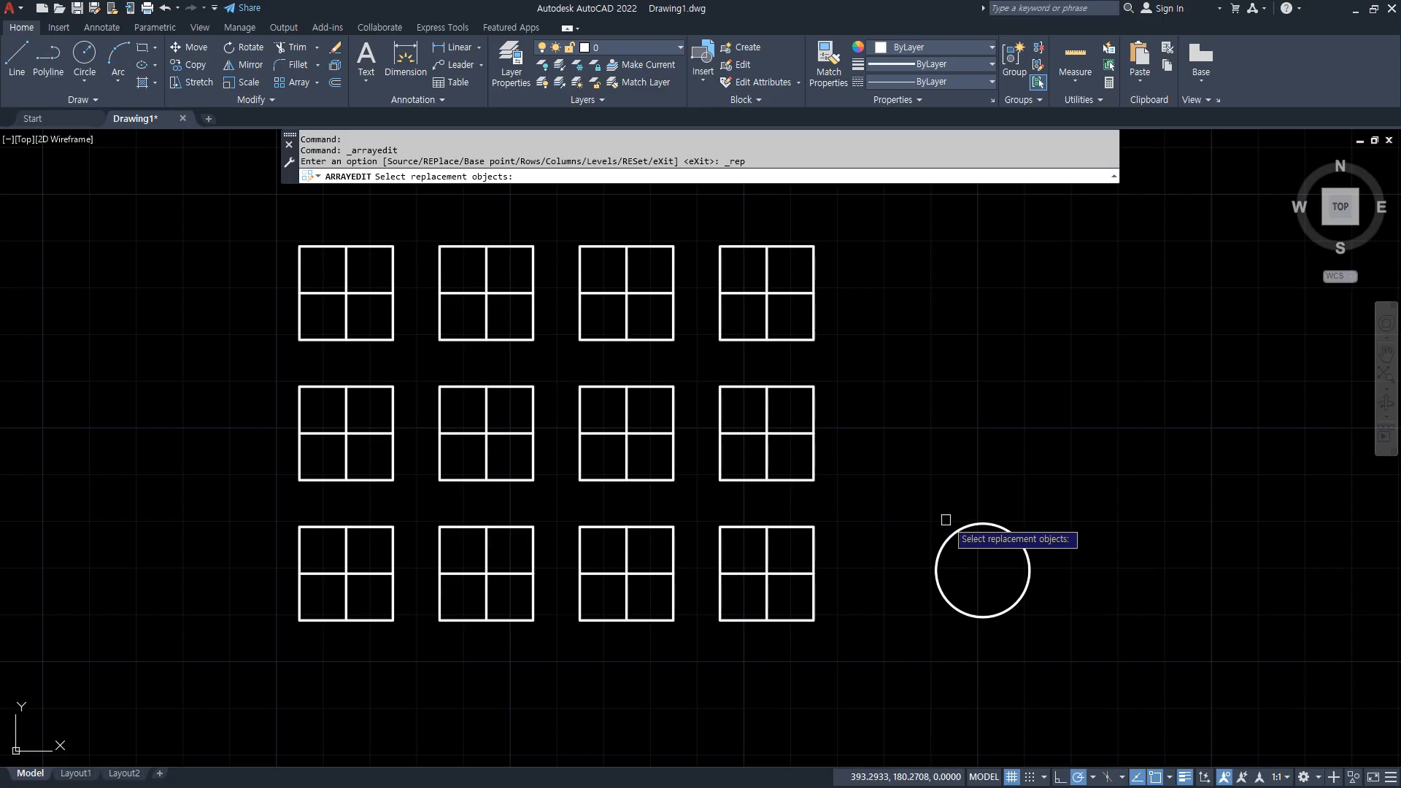
pyautogui.hotkey('ctrl', '2')
pyautogui.moveTo(976, 660)
pyautogui.mouseDown()
pyautogui.moveTo(1065, 541)
pyautogui.moveTo(903, 567)
pyautogui.moveTo(944, 657)
pyautogui.moveTo(1024, 606)
pyautogui.moveTo(1034, 551)
pyautogui.mouseUp()
pyautogui.press('Escape')
pyautogui.click(1022, 538)
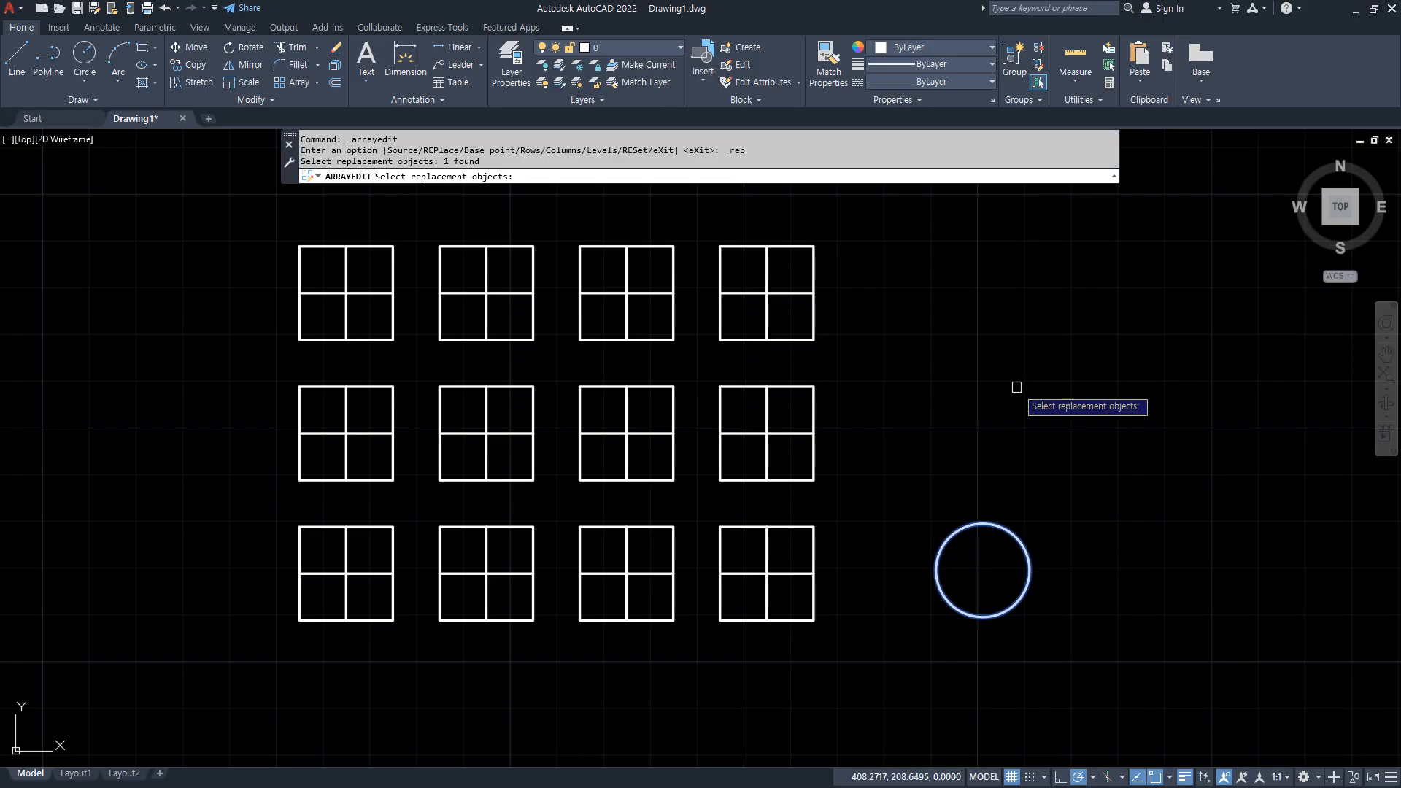
pyautogui.press('Return')
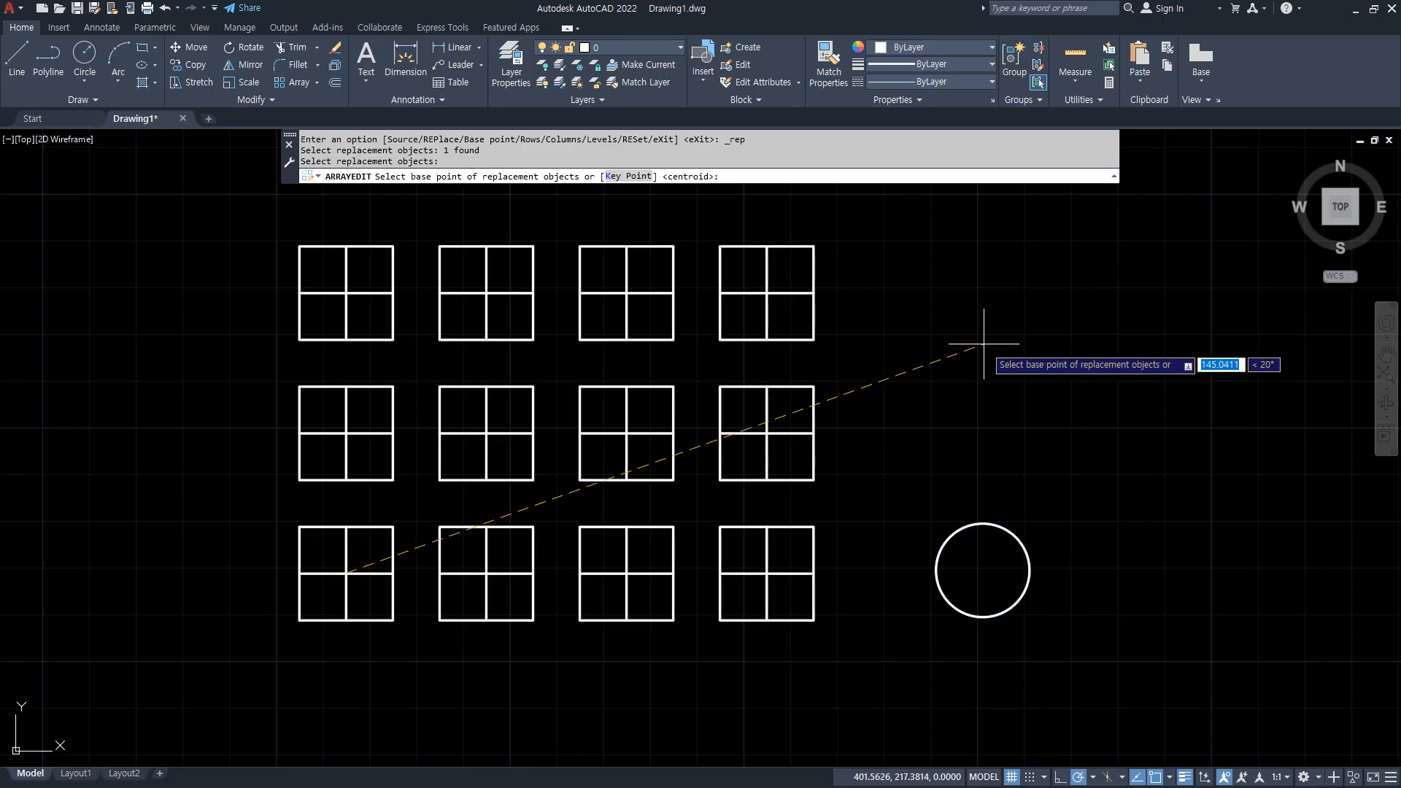
pyautogui.hotkey('ctrl', '2')
pyautogui.moveTo(950, 349); pyautogui.dragTo(394, 538)
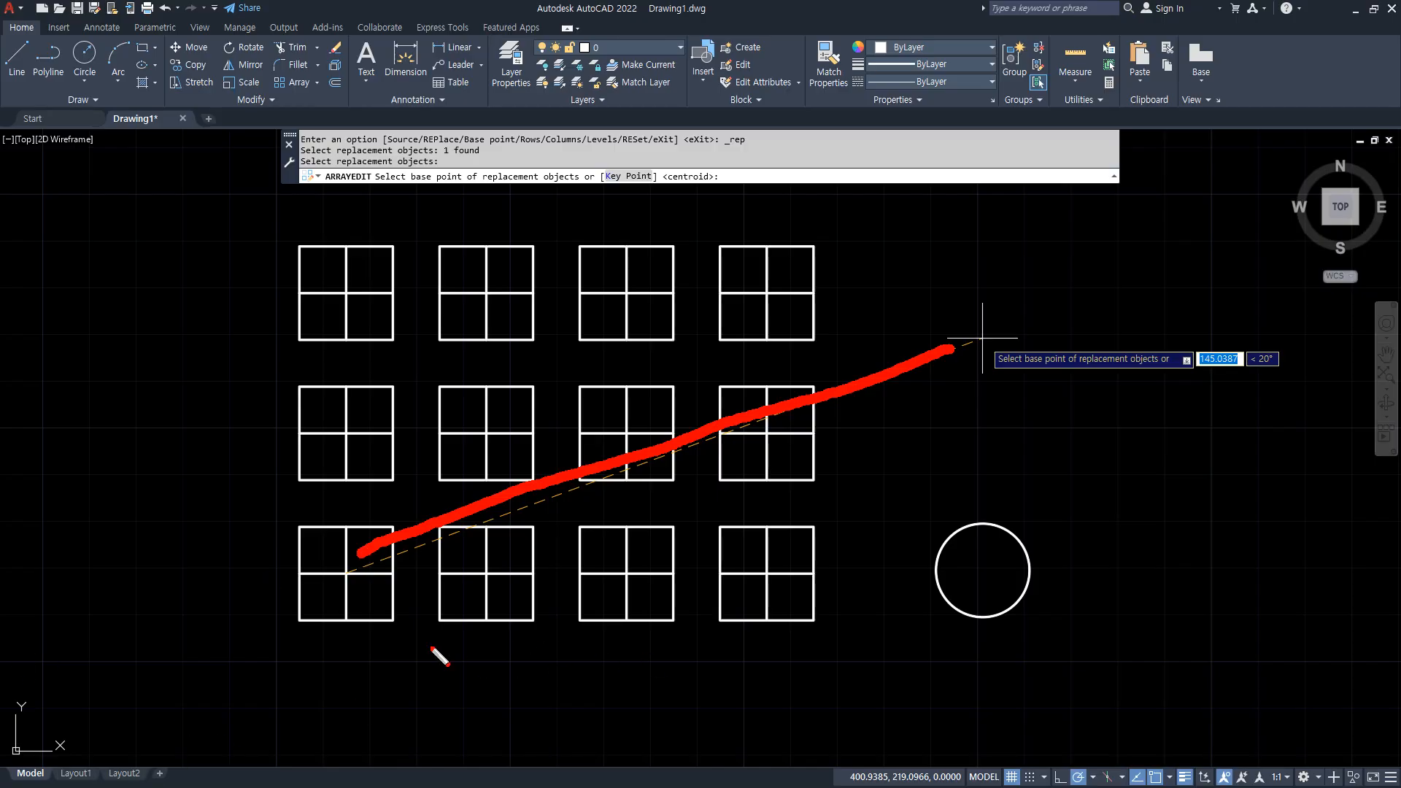
pyautogui.press('e')
pyautogui.moveTo(318, 665)
pyautogui.mouseDown()
pyautogui.moveTo(244, 555)
pyautogui.moveTo(407, 510)
pyautogui.moveTo(416, 656)
pyautogui.moveTo(318, 653)
pyautogui.mouseUp()
pyautogui.moveTo(357, 522); pyautogui.dragTo(355, 621)
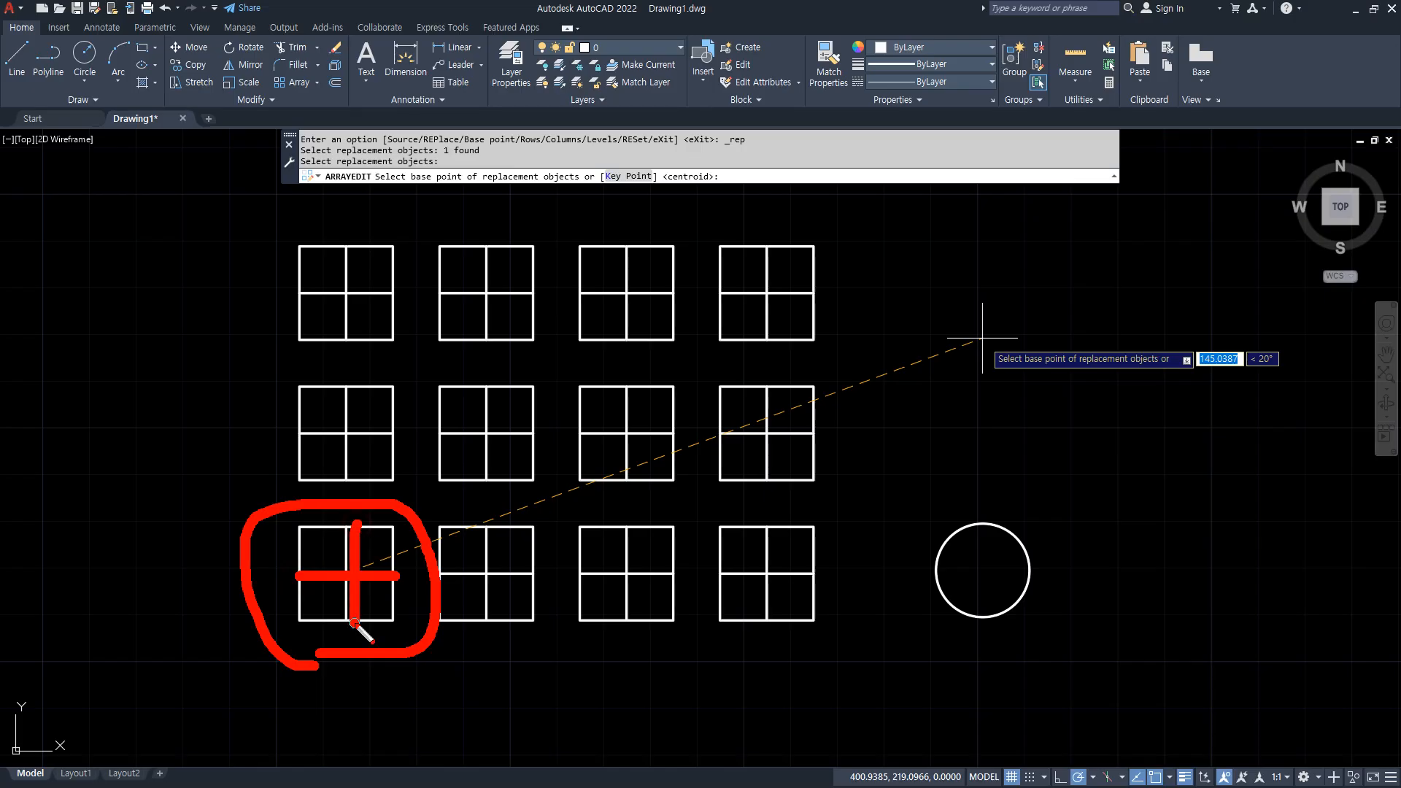
pyautogui.moveTo(1009, 669)
pyautogui.mouseDown()
pyautogui.moveTo(998, 505)
pyautogui.moveTo(994, 660)
pyautogui.mouseUp()
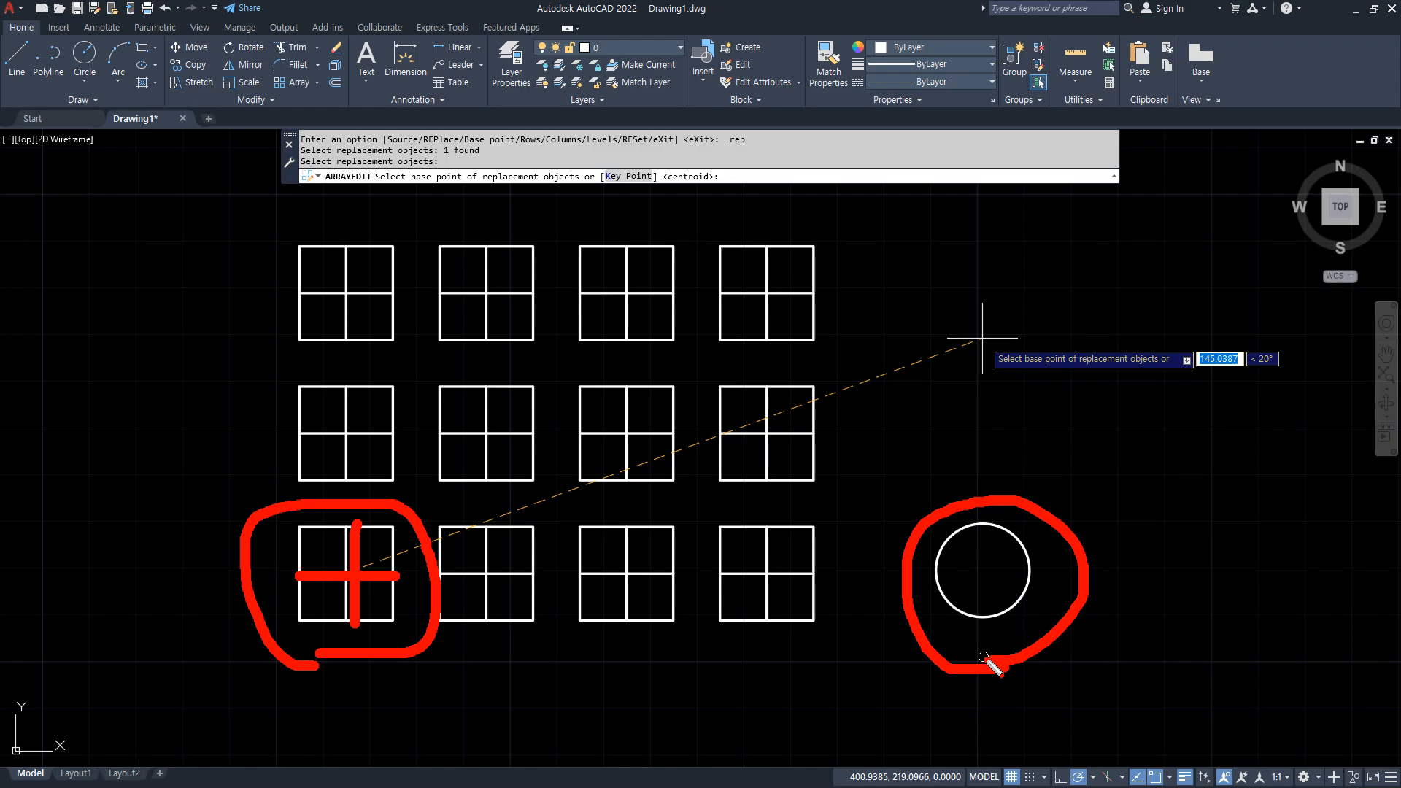
pyautogui.moveTo(386, 193); pyautogui.dragTo(592, 193)
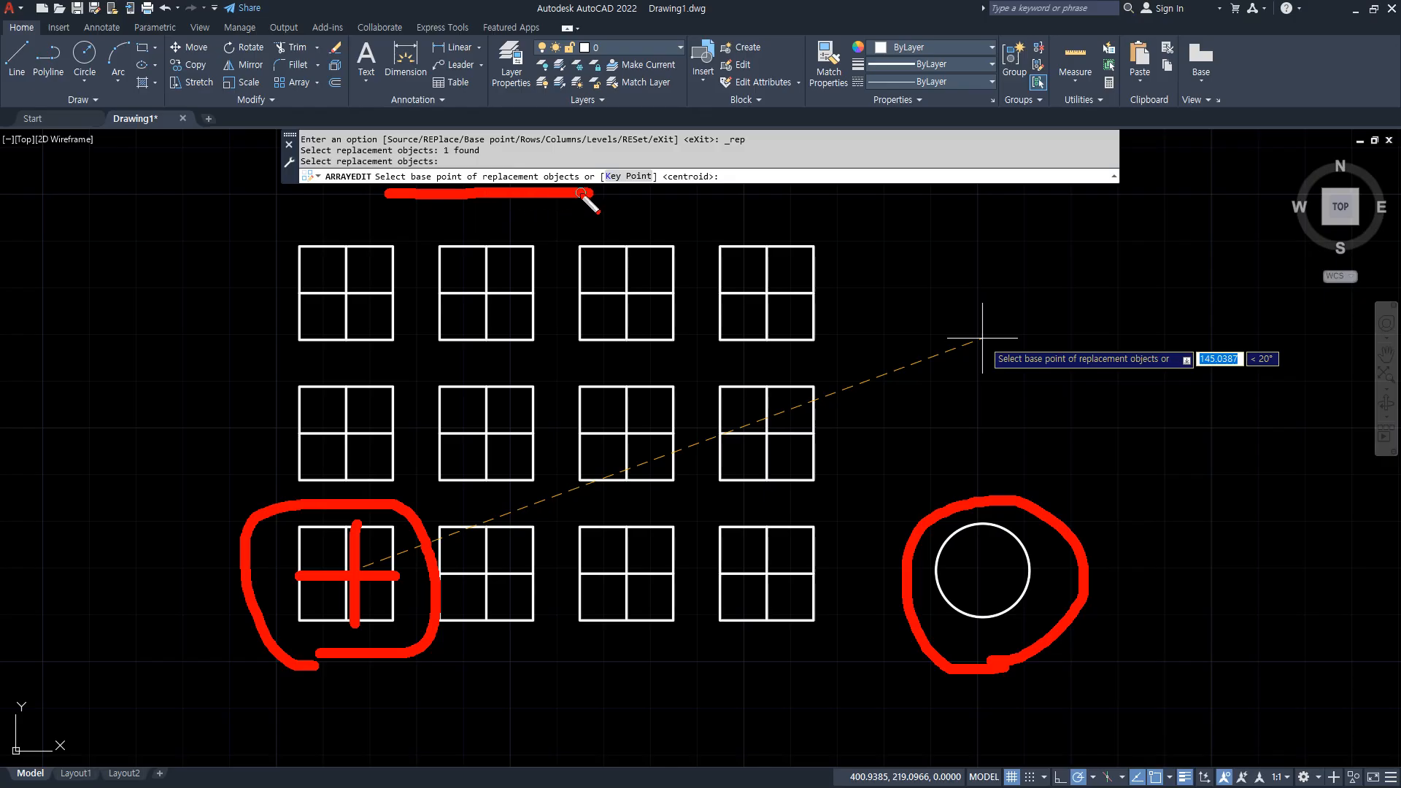
pyautogui.moveTo(504, 201)
pyautogui.mouseDown()
pyautogui.moveTo(574, 205)
pyautogui.moveTo(575, 185)
pyautogui.mouseUp()
pyautogui.moveTo(457, 190)
pyautogui.mouseDown()
pyautogui.moveTo(394, 212)
pyautogui.moveTo(387, 193)
pyautogui.mouseUp()
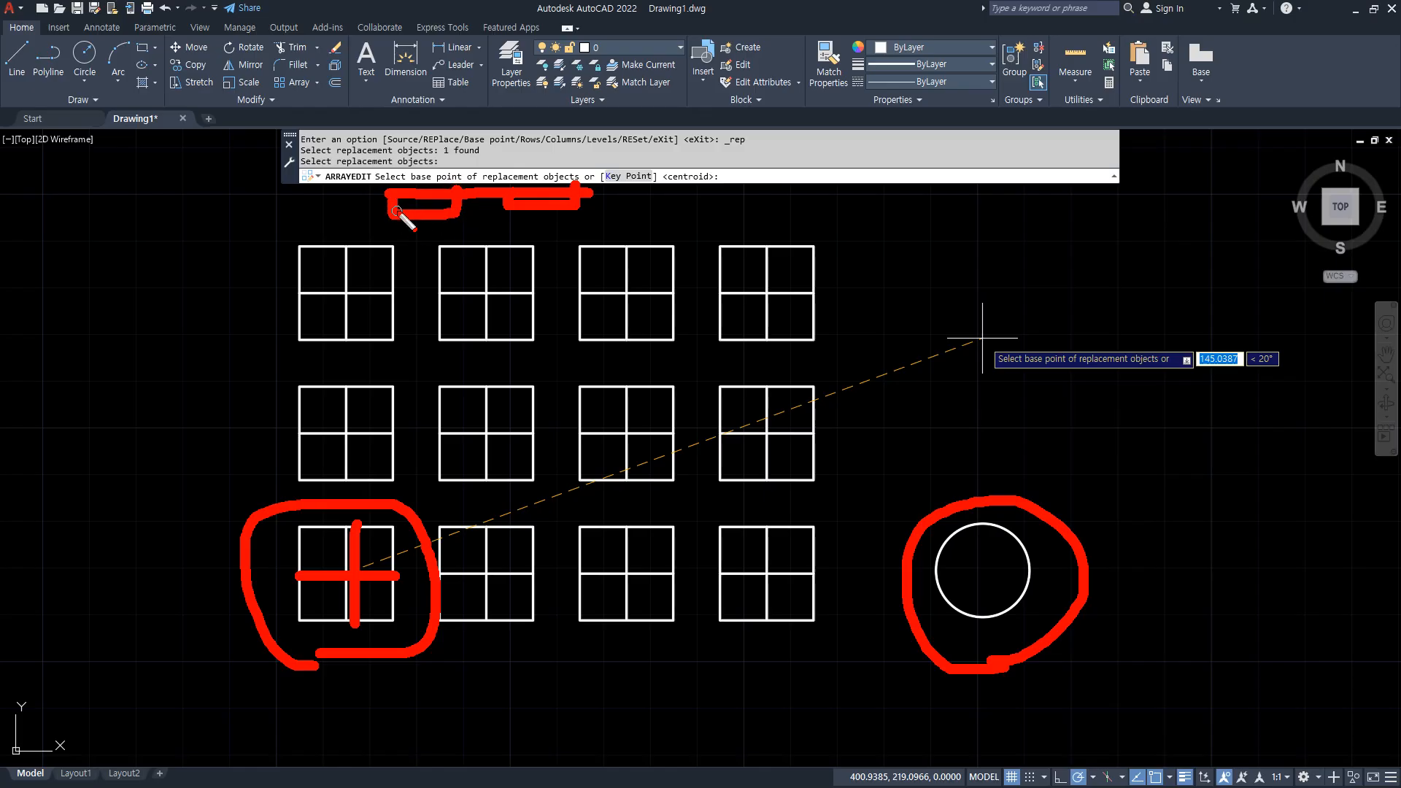
# Replace four squares with the circle based at its centre: bottom row first and third, middle row second, top row third.
pyautogui.moveTo(1047, 758)
pyautogui.mouseDown()
pyautogui.moveTo(1007, 757)
pyautogui.moveTo(1166, 434)
pyautogui.moveTo(996, 746)
pyautogui.mouseUp()
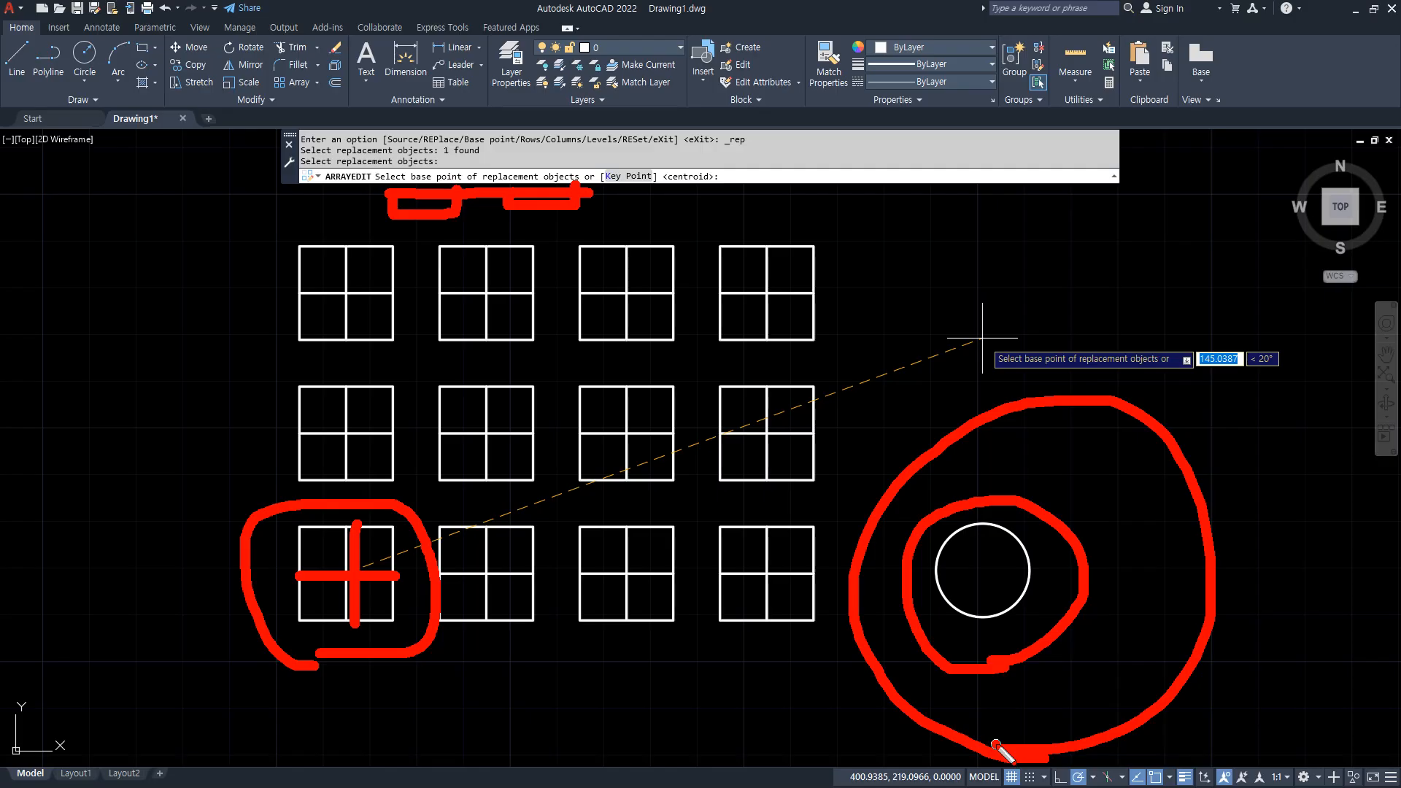
pyautogui.press('Escape')
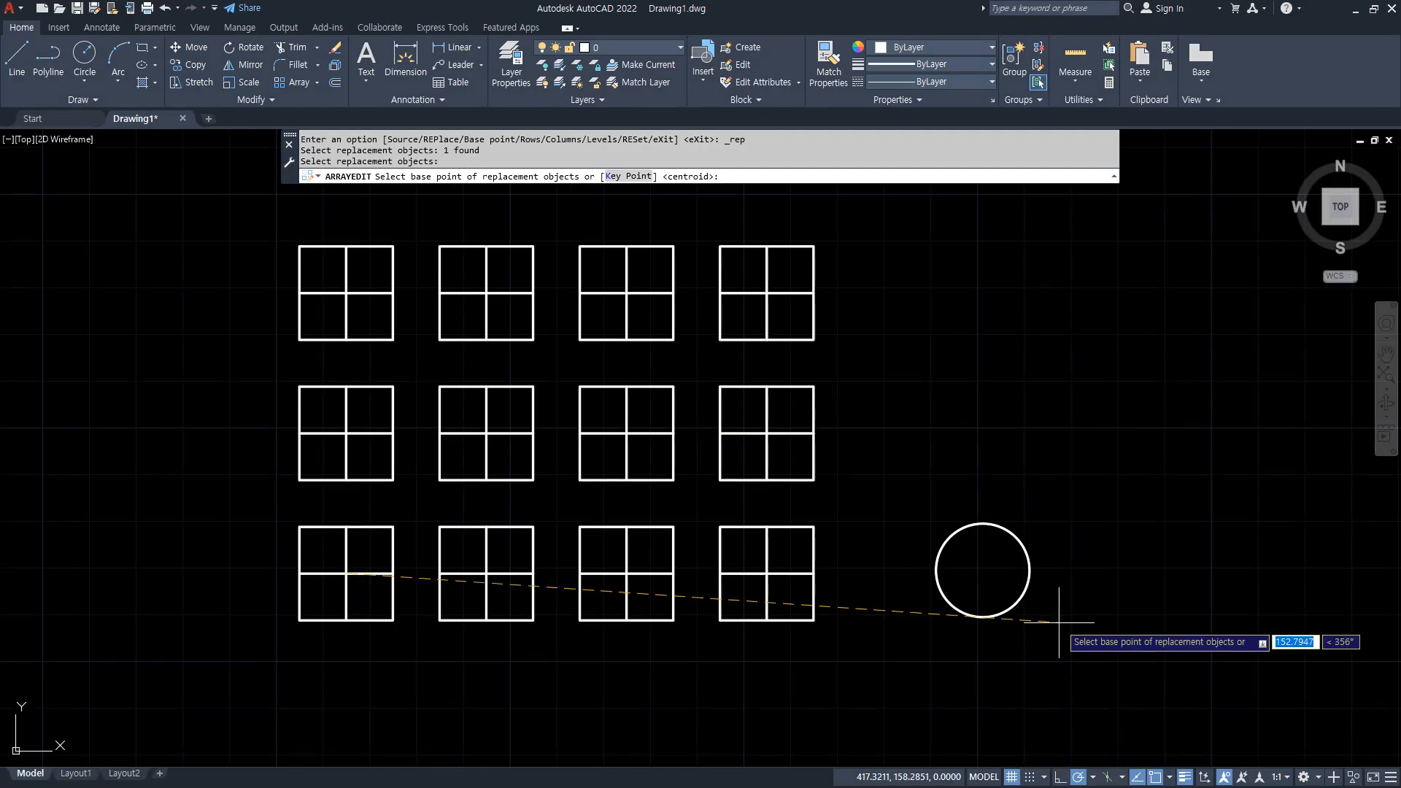
pyautogui.click(983, 569)
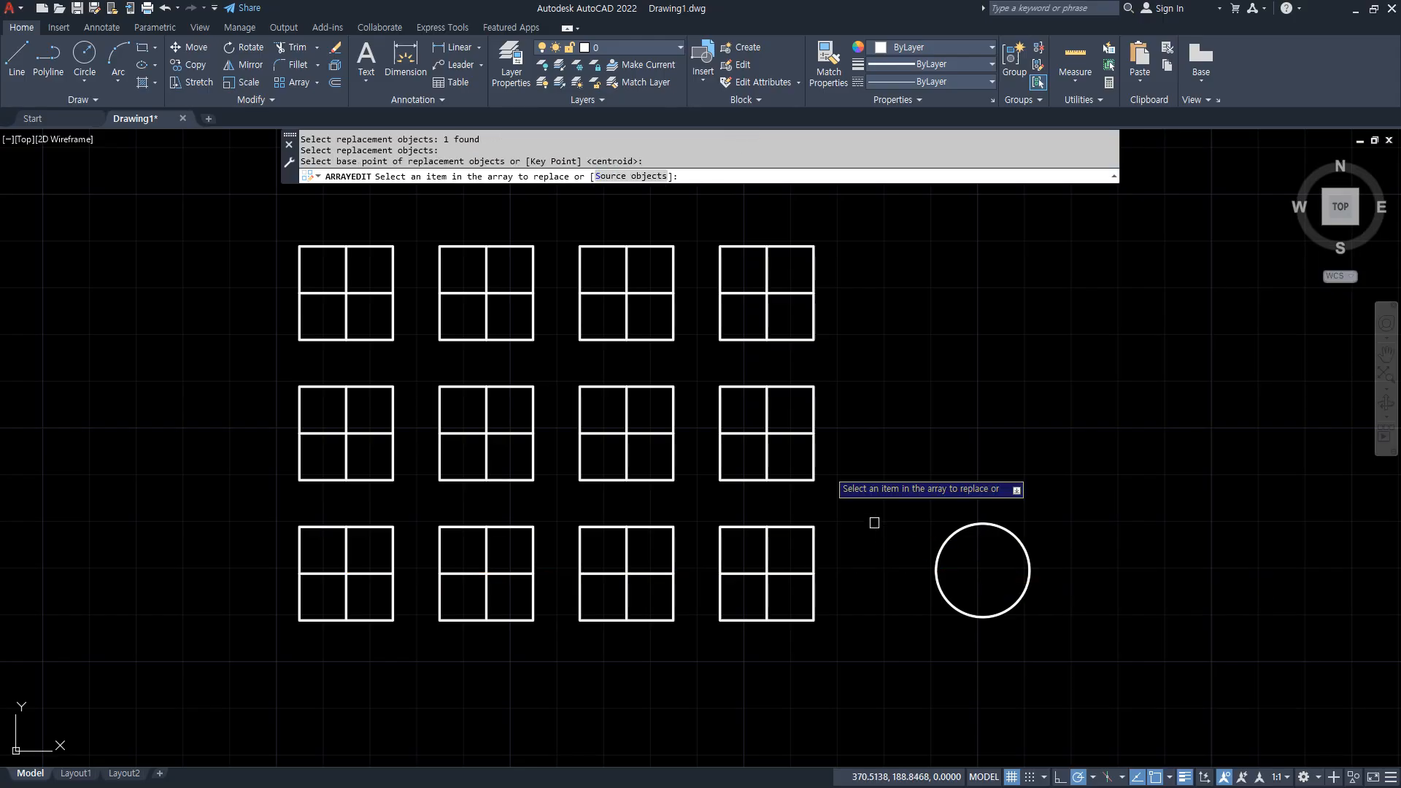
pyautogui.click(520, 479)
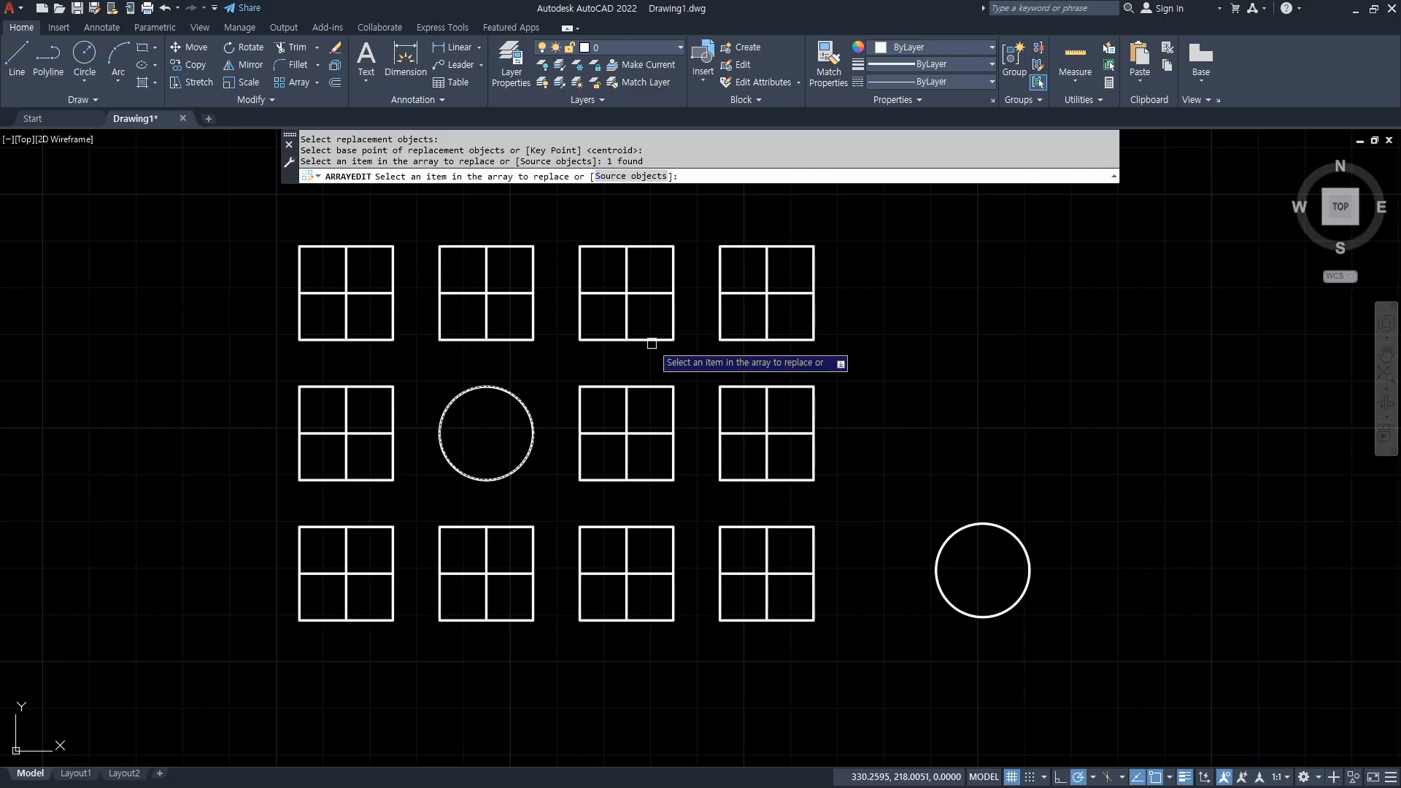
pyautogui.click(652, 318)
pyautogui.click(662, 527)
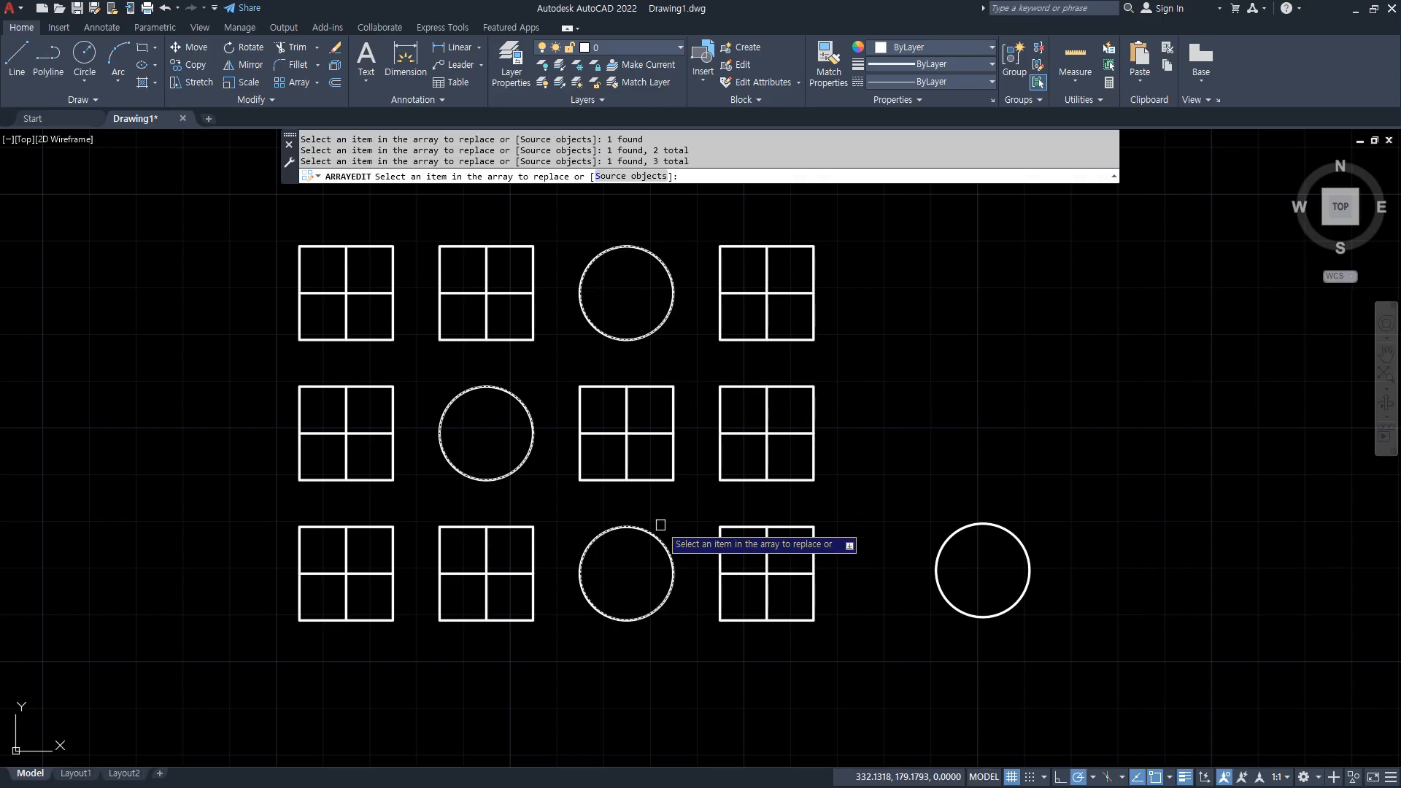
pyautogui.click(393, 620)
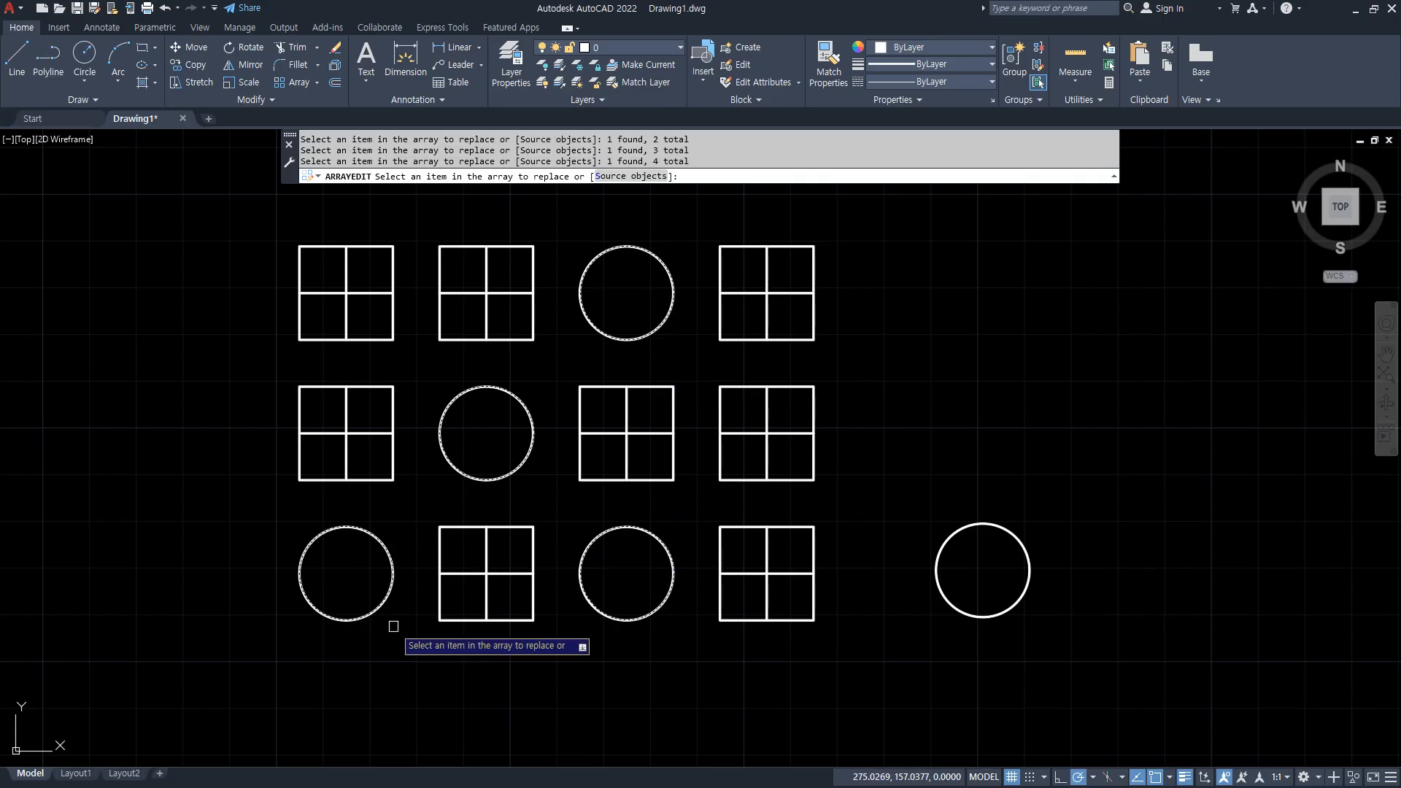
pyautogui.press('Return')
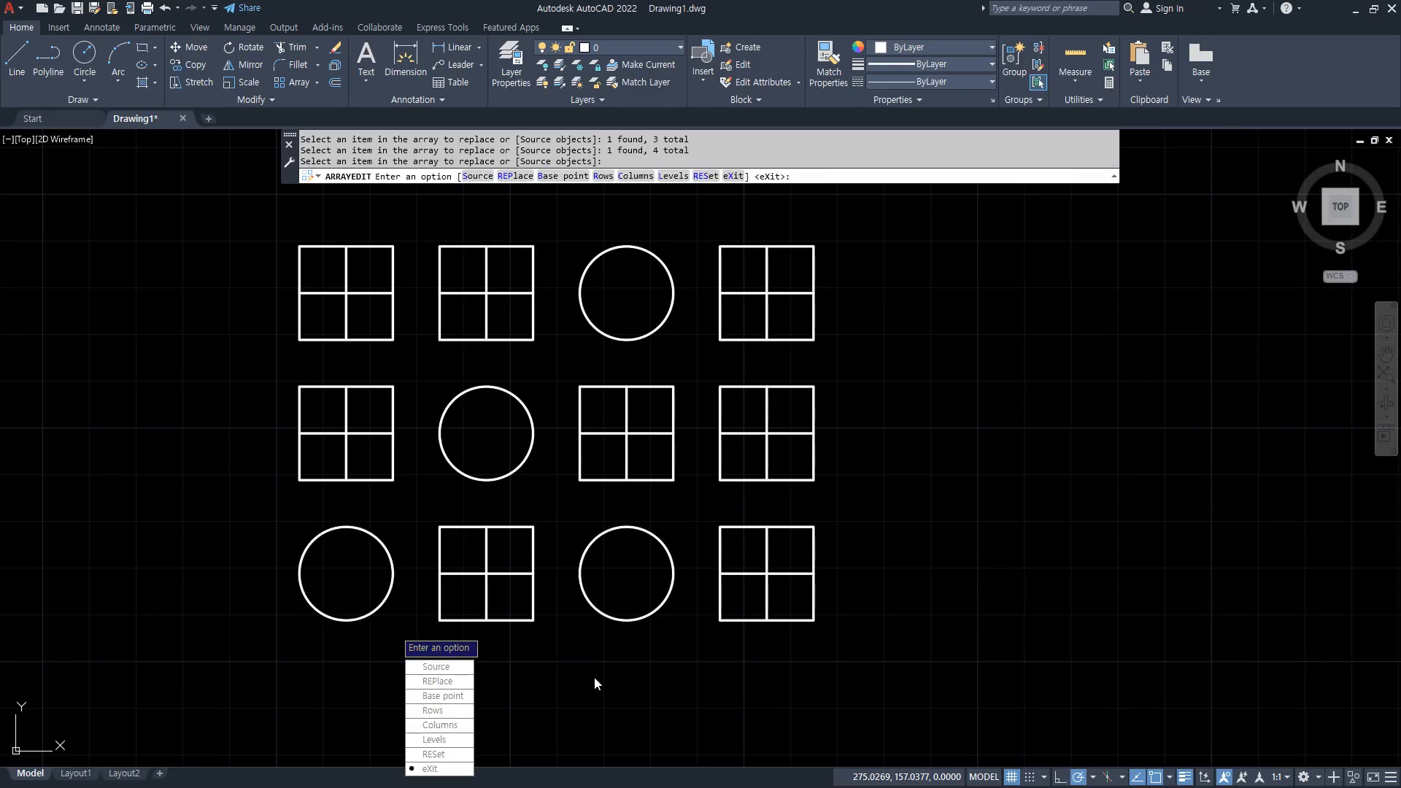
pyautogui.press('Return')
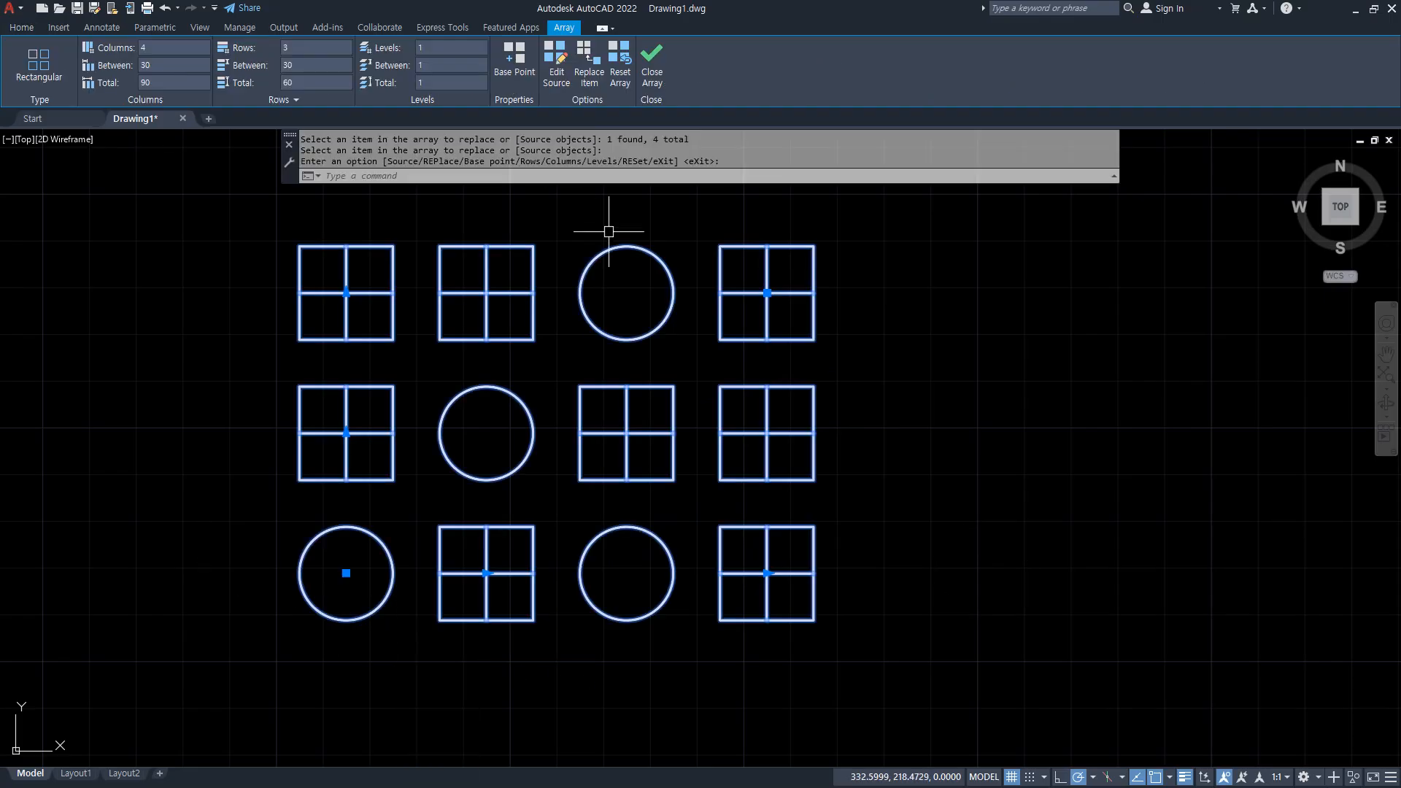
# Undo the item replacement, then select the square array to examine its settings and deselect it.
pyautogui.hotkey('ctrl', 'z')
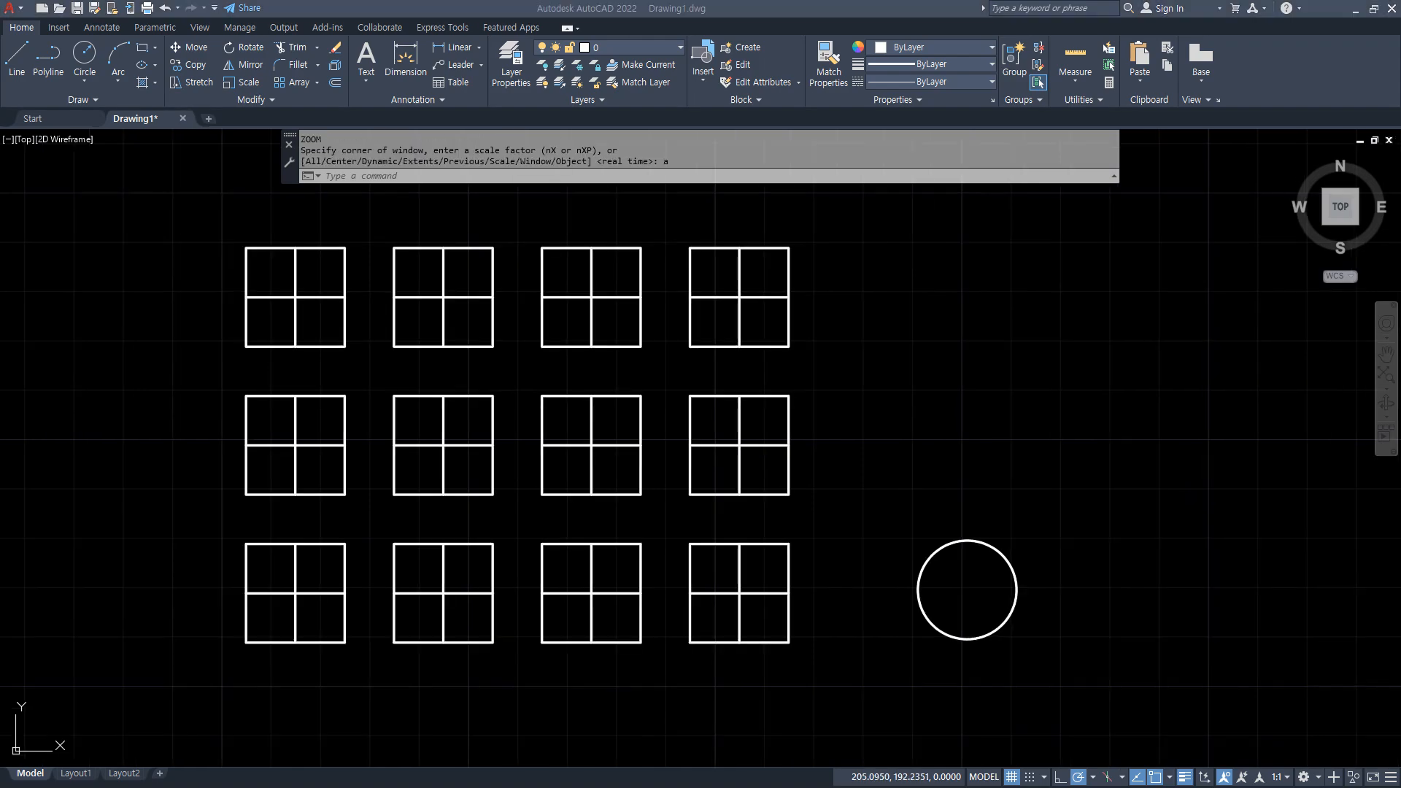
pyautogui.click(470, 248)
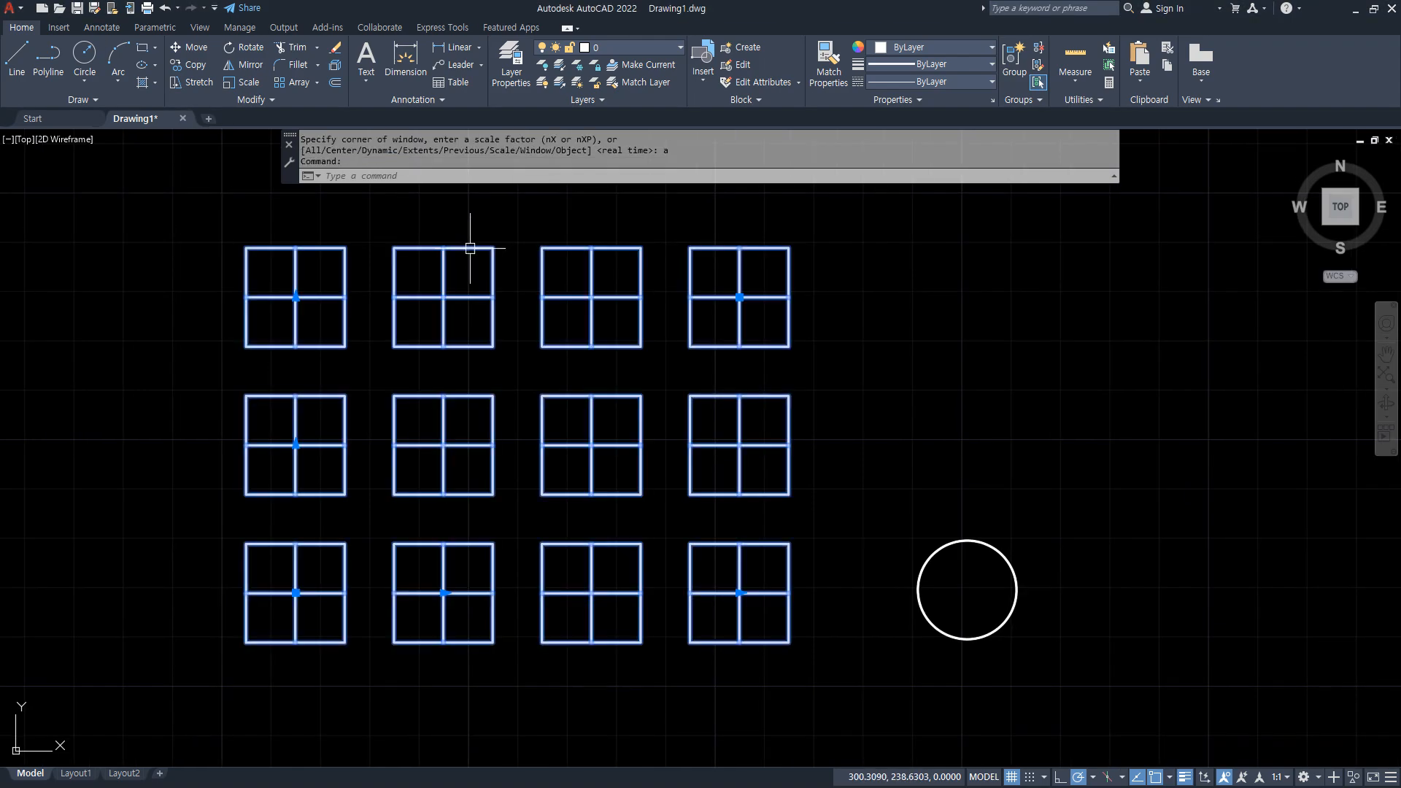
pyautogui.moveTo(654, 111)
pyautogui.mouseDown()
pyautogui.moveTo(128, 120)
pyautogui.moveTo(211, 40)
pyautogui.moveTo(712, 73)
pyautogui.moveTo(611, 106)
pyautogui.moveTo(656, 102)
pyautogui.mouseUp()
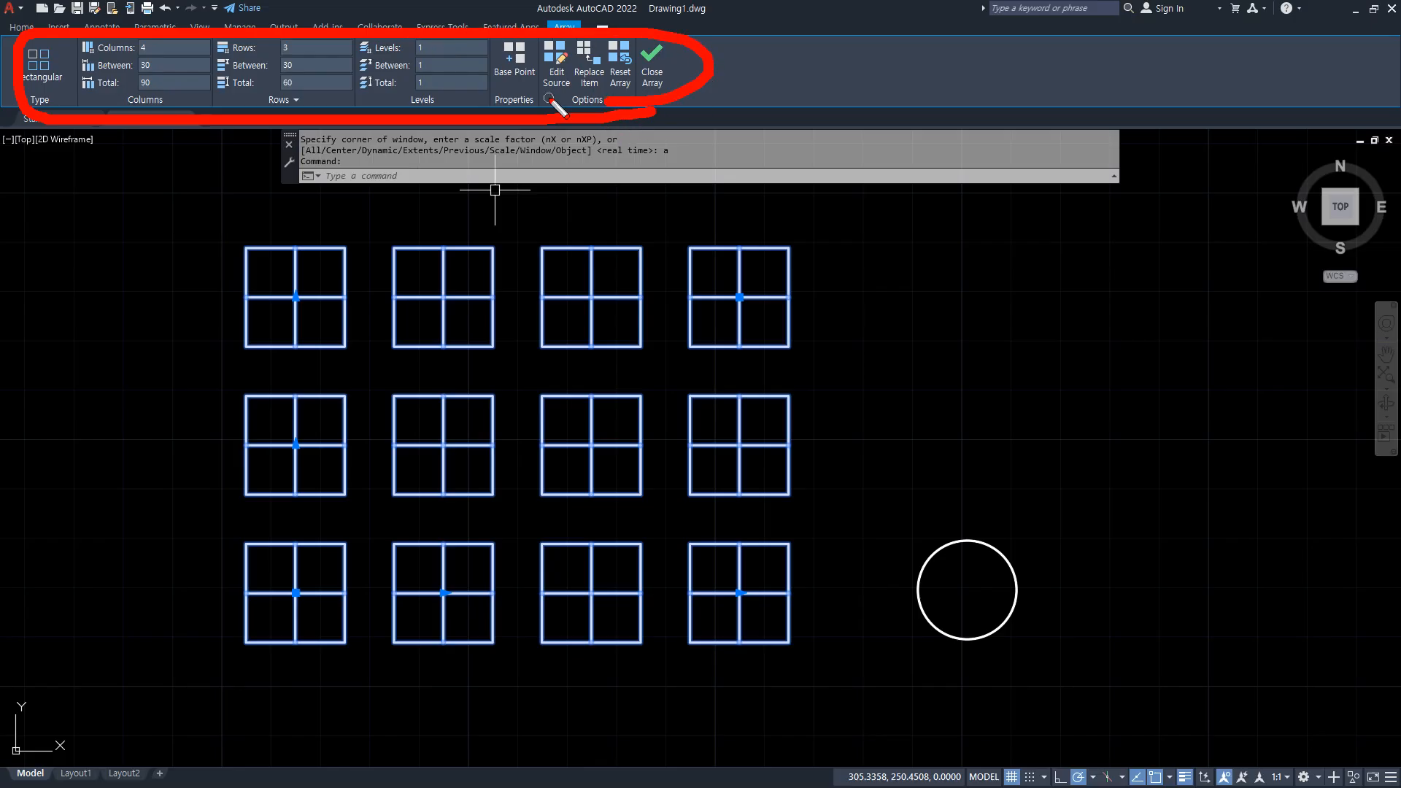
pyautogui.press('Escape')
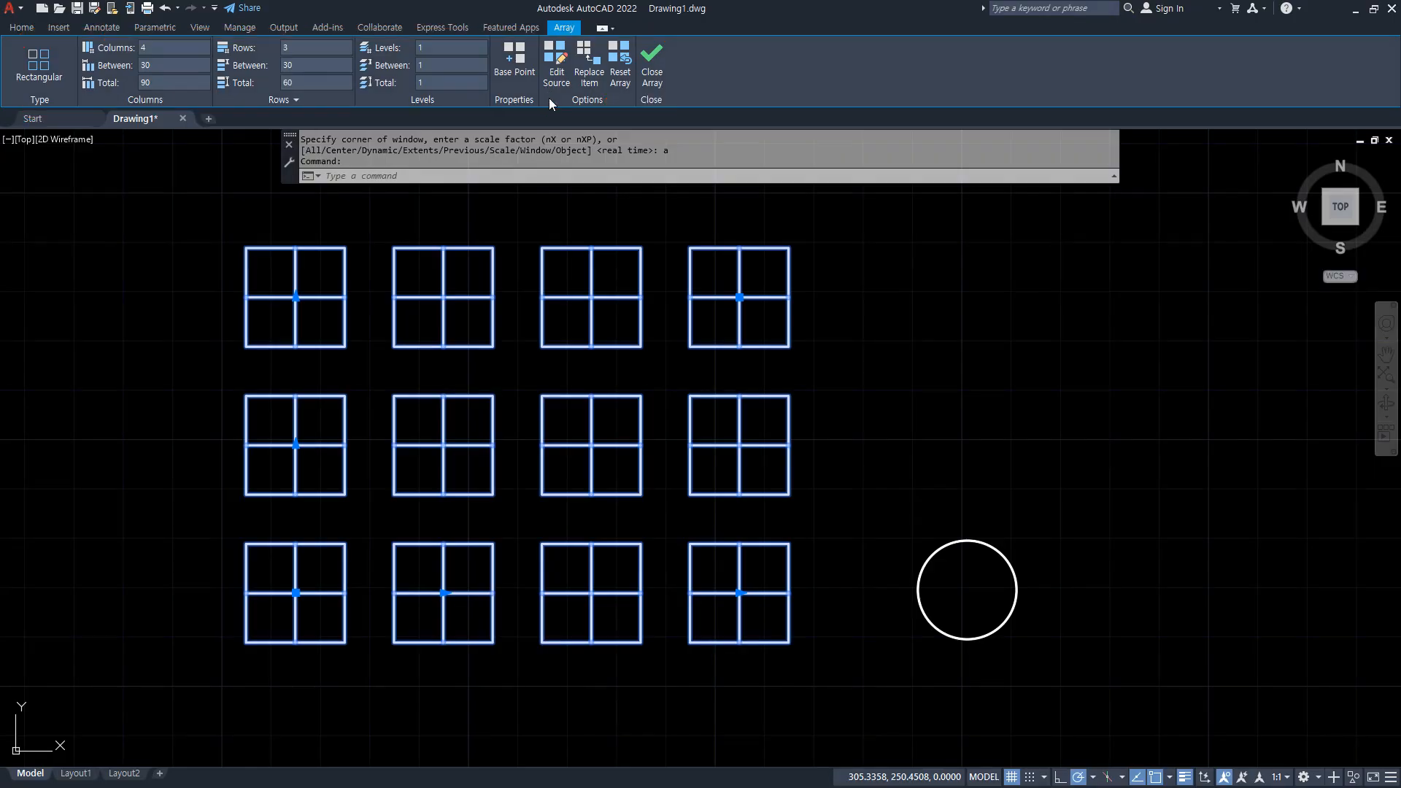
pyautogui.press('Escape')
pyautogui.press('Escape')
# Draw a small square in the empty area above the separate circle.
pyautogui.moveTo(872, 307); pyautogui.dragTo(648, 325, button='middle')
pyautogui.write('rec')
pyautogui.press('Return')
pyautogui.click(743, 418)
pyautogui.click(803, 357)
# Create an associative rectangular array of the small square with 4 columns and 3 rows.
pyautogui.write('ar')
pyautogui.press('Return')
pyautogui.click(803, 409)
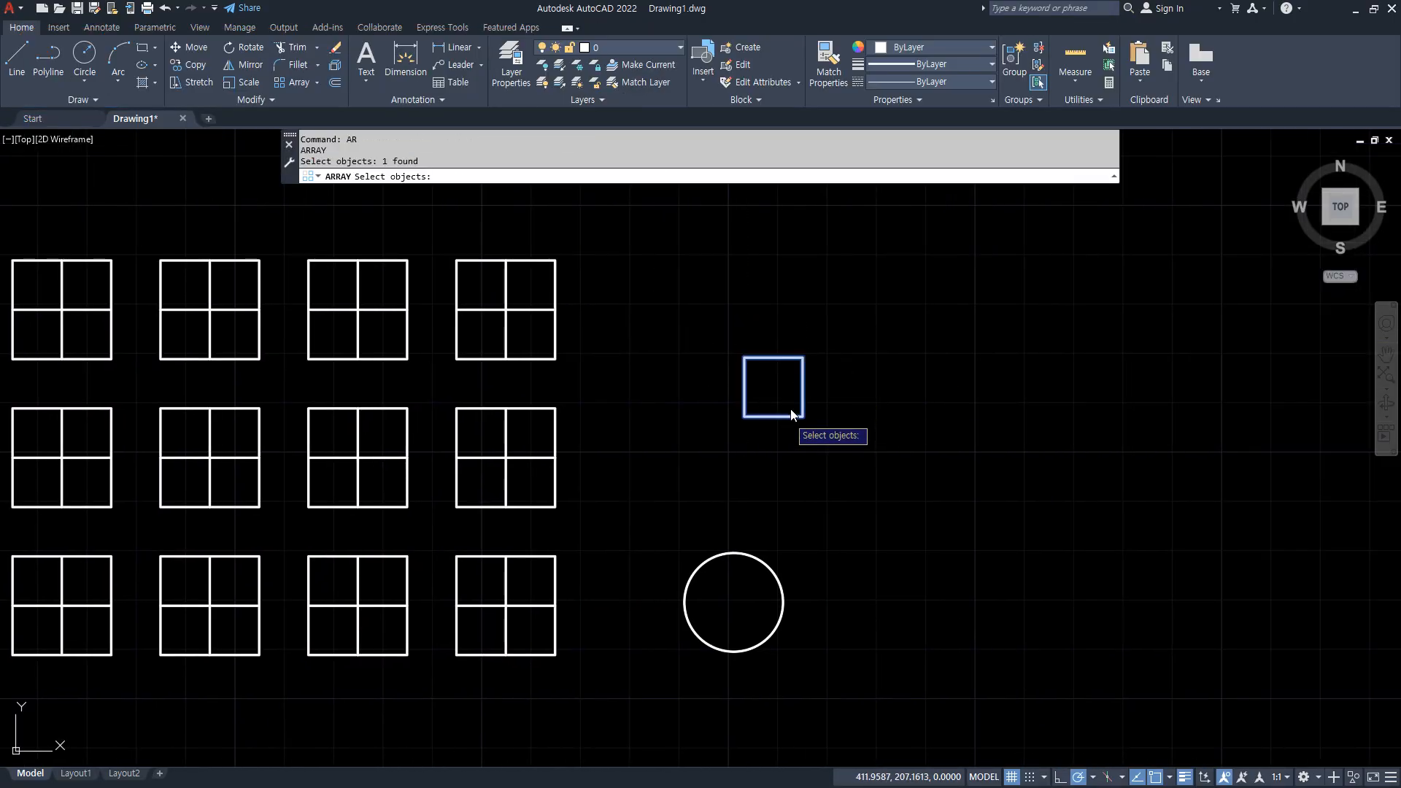
pyautogui.press('Return')
pyautogui.click(561, 176)
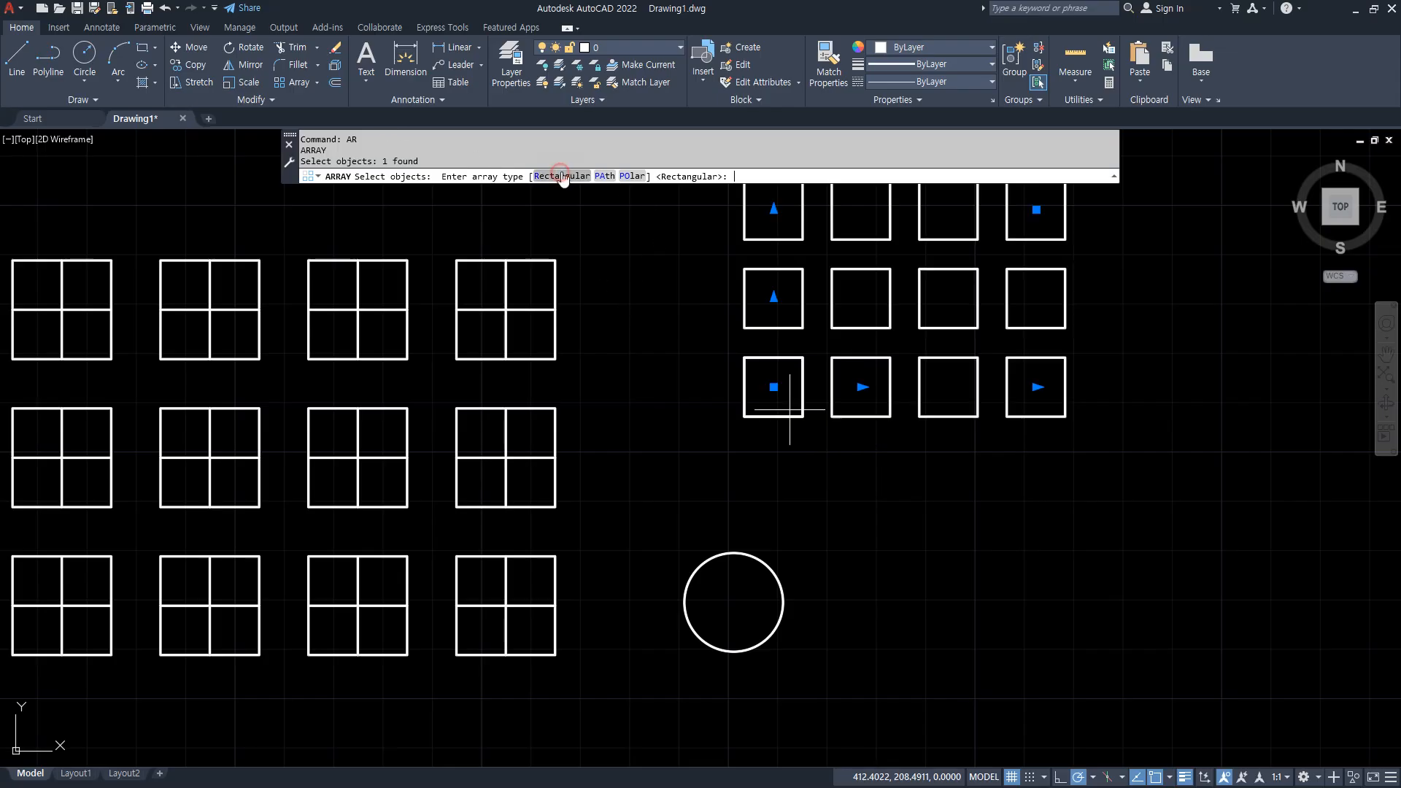
pyautogui.moveTo(536, 109)
pyautogui.mouseDown()
pyautogui.moveTo(458, 71)
pyautogui.moveTo(569, 100)
pyautogui.moveTo(521, 109)
pyautogui.mouseUp()
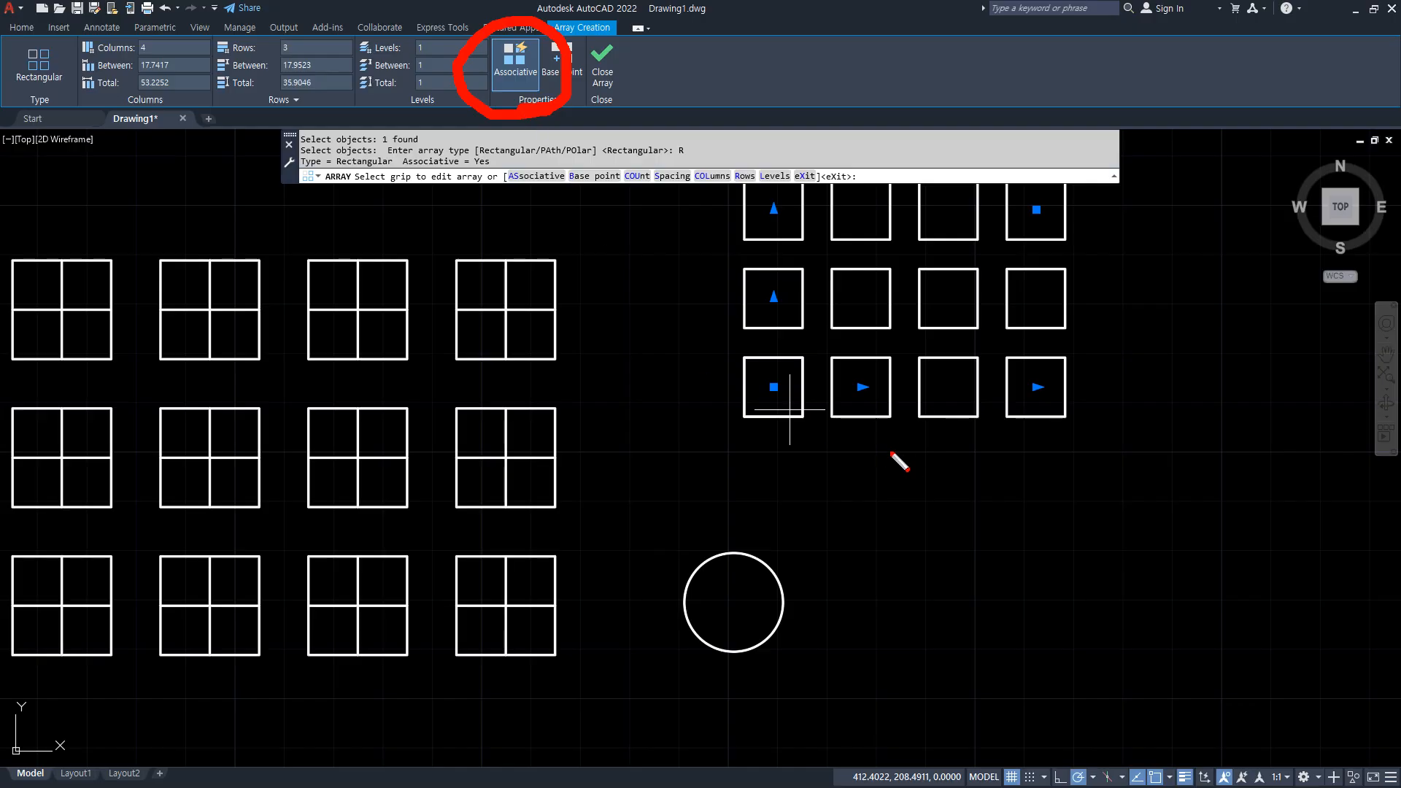
pyautogui.moveTo(321, 179); pyautogui.dragTo(321, 267)
pyautogui.moveTo(286, 215)
pyautogui.mouseDown()
pyautogui.moveTo(324, 264)
pyautogui.moveTo(373, 213)
pyautogui.mouseUp()
pyautogui.moveTo(555, 99)
pyautogui.mouseDown()
pyautogui.moveTo(534, 24)
pyautogui.moveTo(555, 100)
pyautogui.moveTo(515, 115)
pyautogui.mouseUp()
pyautogui.press('Escape')
pyautogui.press('Return')
# Select and erase the array made from the small square.
pyautogui.moveTo(975, 437); pyautogui.dragTo(829, 291)
pyautogui.write('e')
pyautogui.press('Return')
# Start Replace Item on the large square array, using the circle as replacement object and its centre as base point.
pyautogui.moveTo(631, 388); pyautogui.dragTo(913, 356, button='middle')
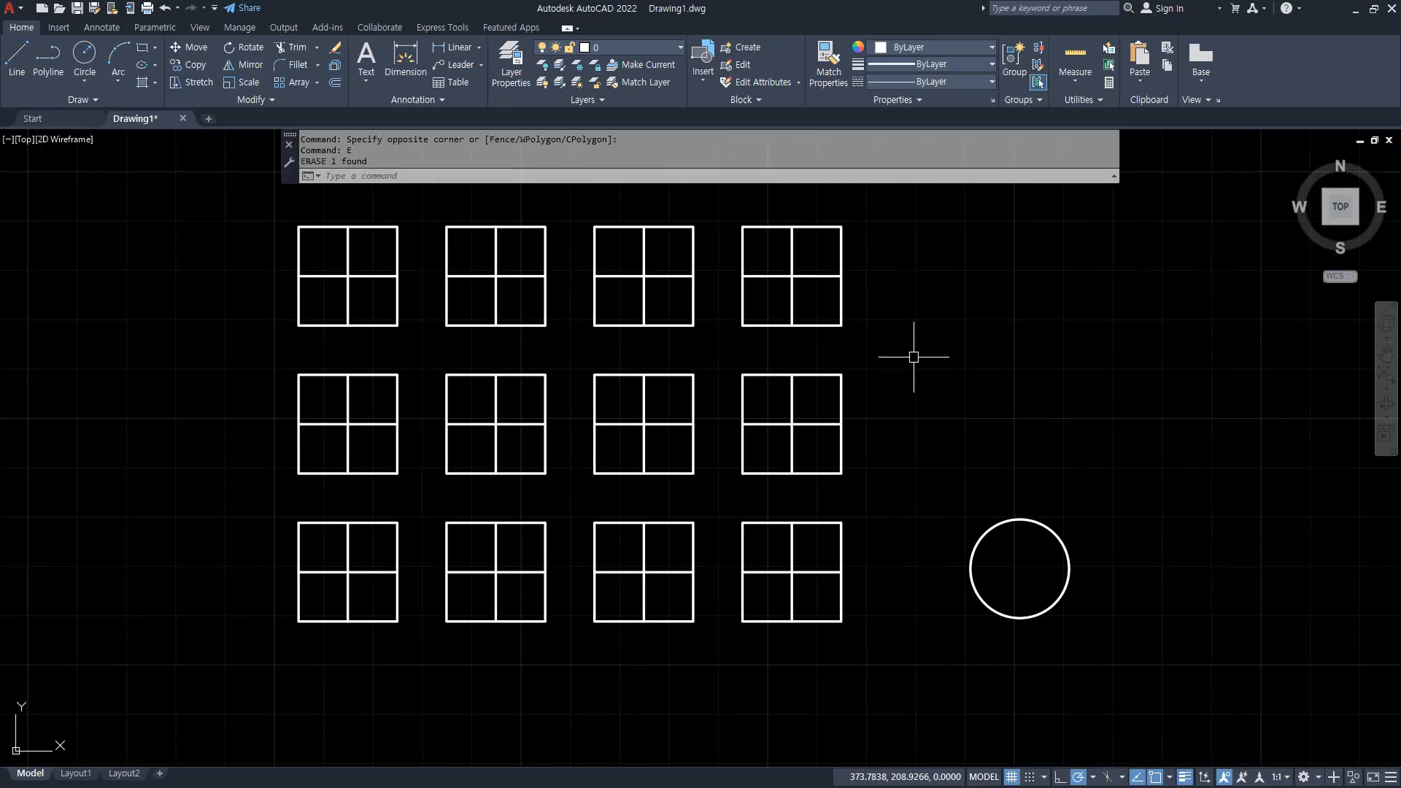
pyautogui.click(818, 374)
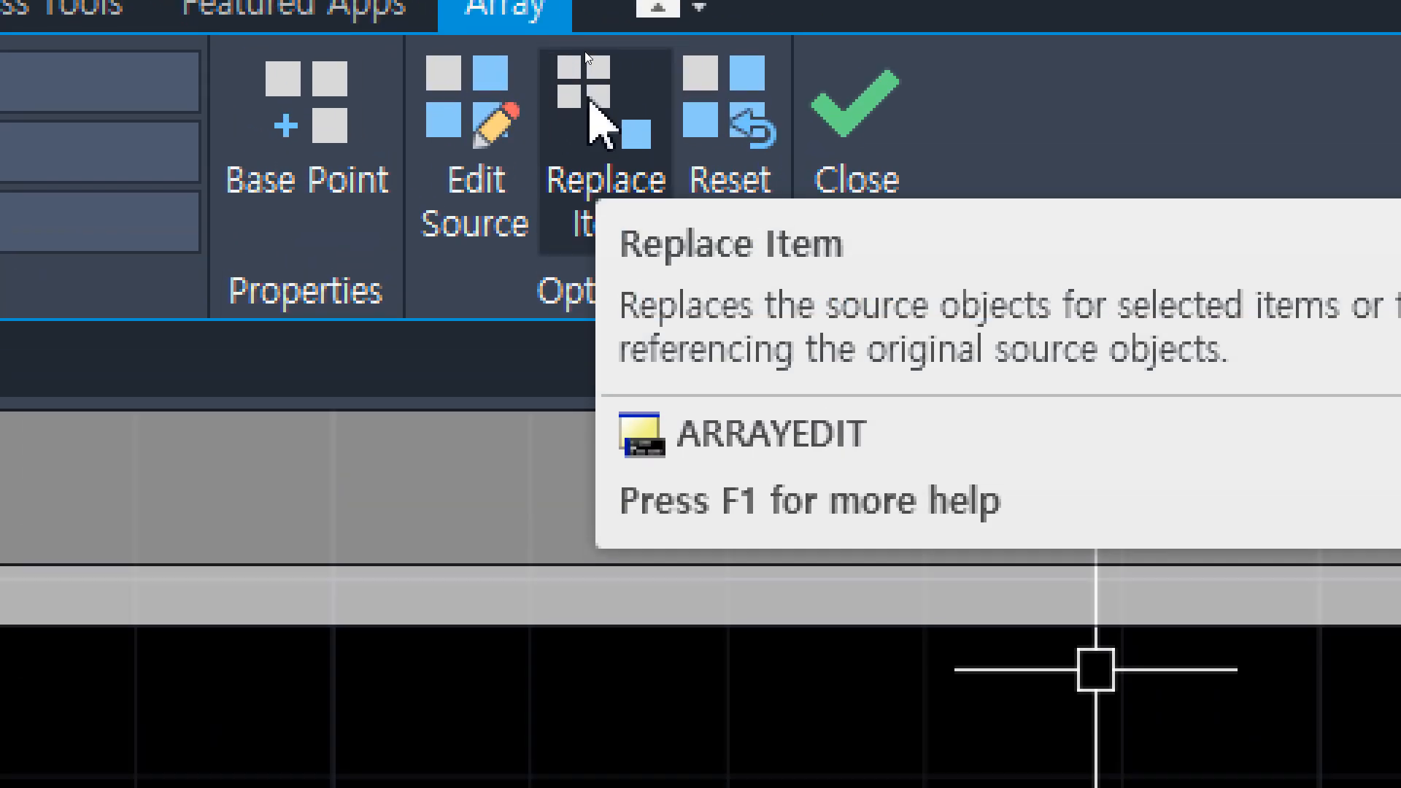
pyautogui.click(591, 110)
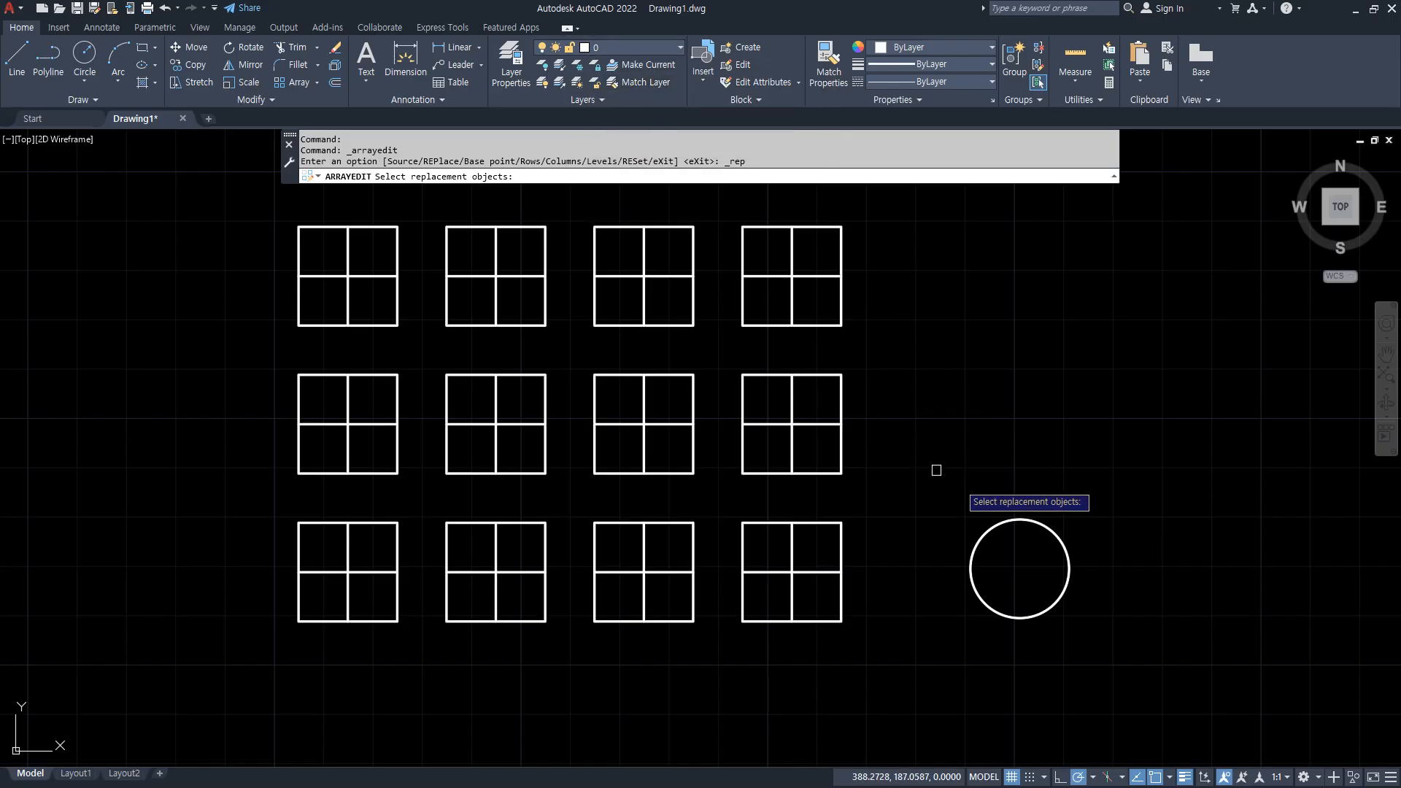
pyautogui.click(1008, 519)
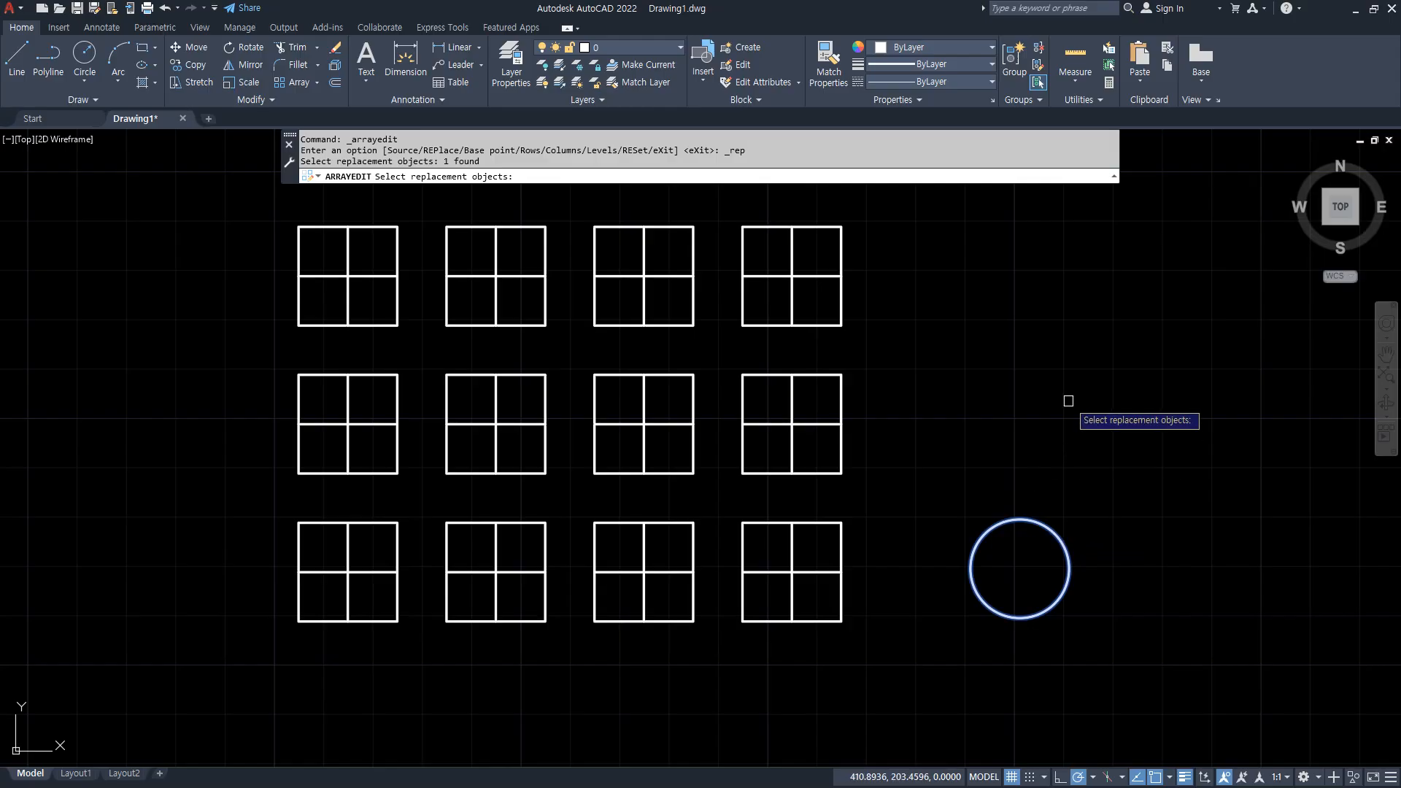
pyautogui.press('Return')
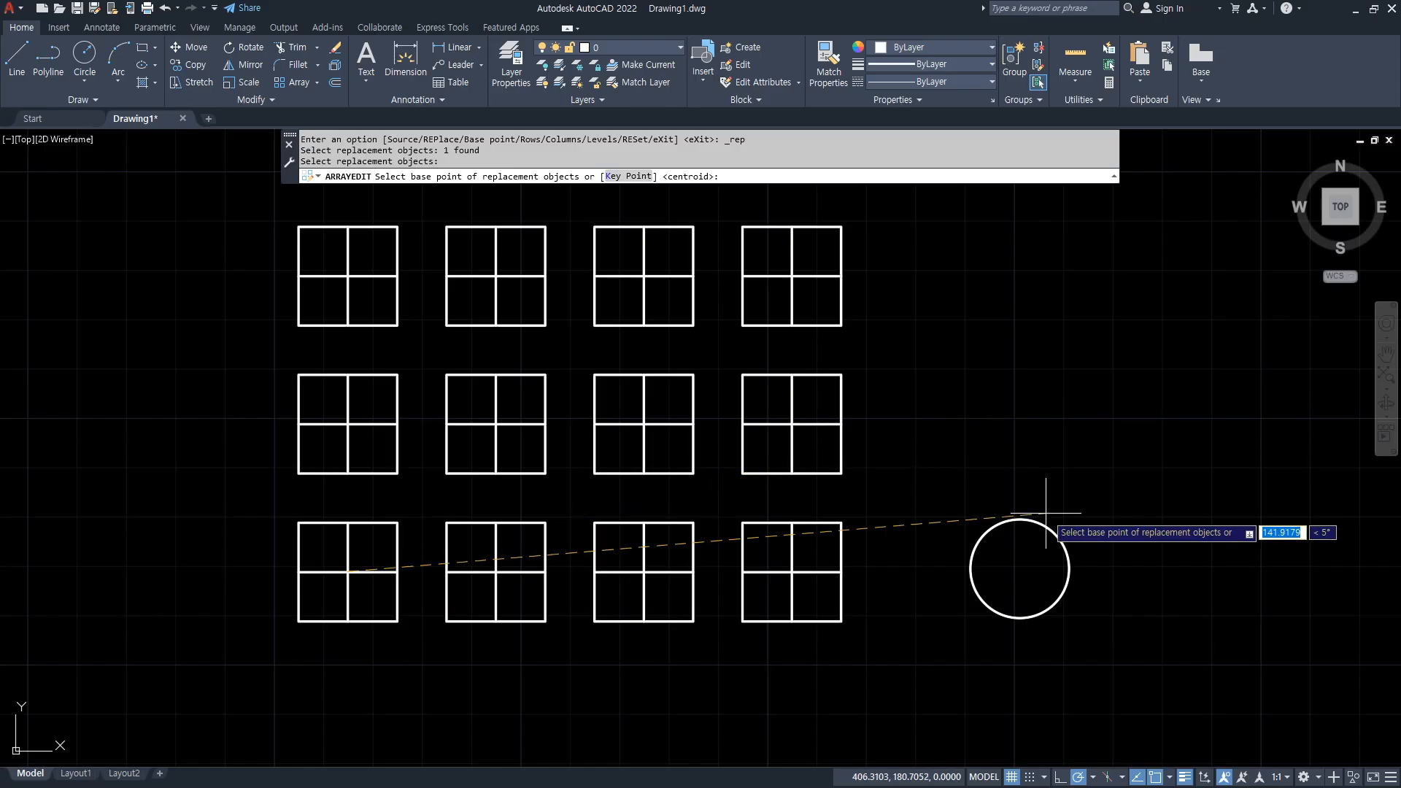
pyautogui.click(1019, 568)
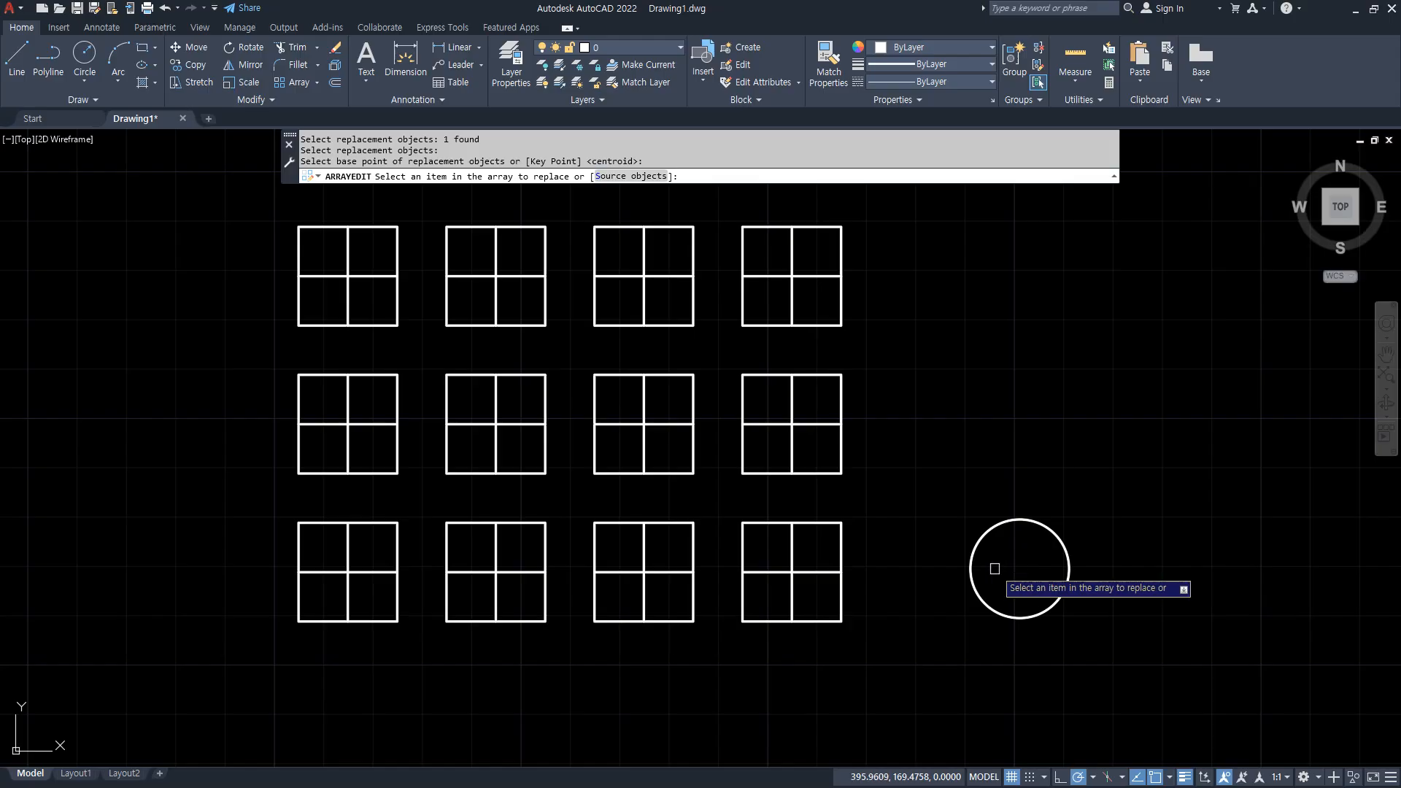
# Replace the middle row's first and second squares, the top row's fourth and the bottom row's third, and exit array editing.
pyautogui.click(512, 471)
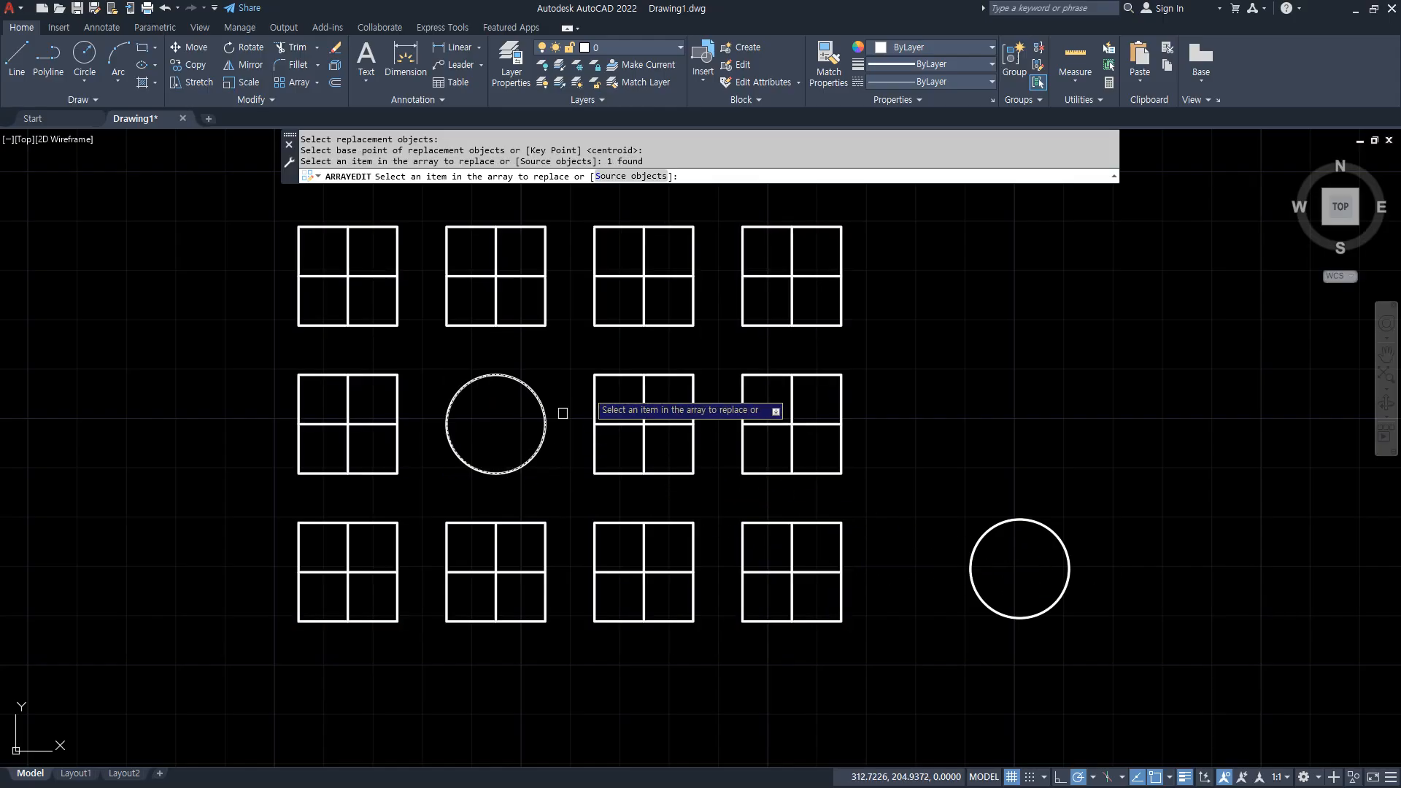
pyautogui.click(743, 325)
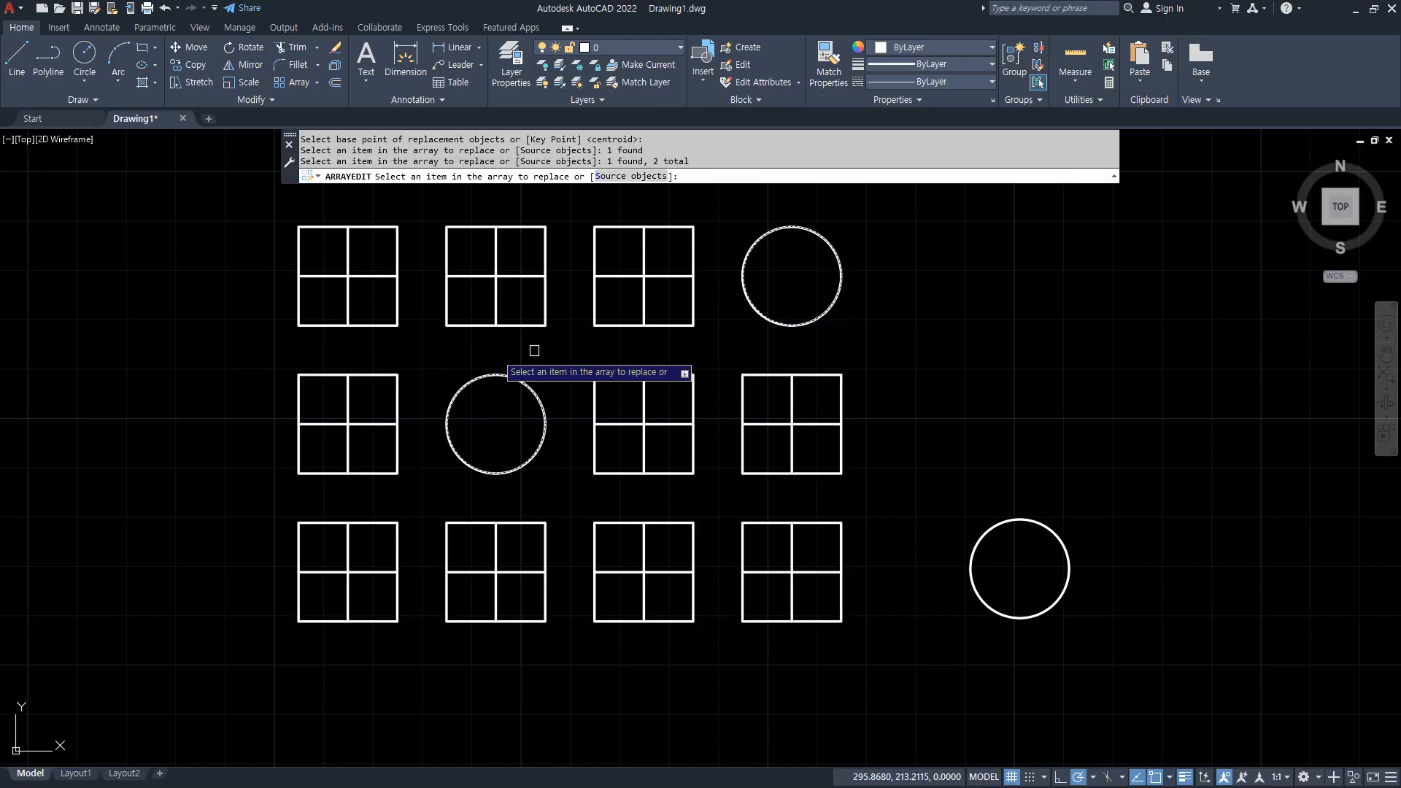
pyautogui.click(394, 375)
pyautogui.click(625, 526)
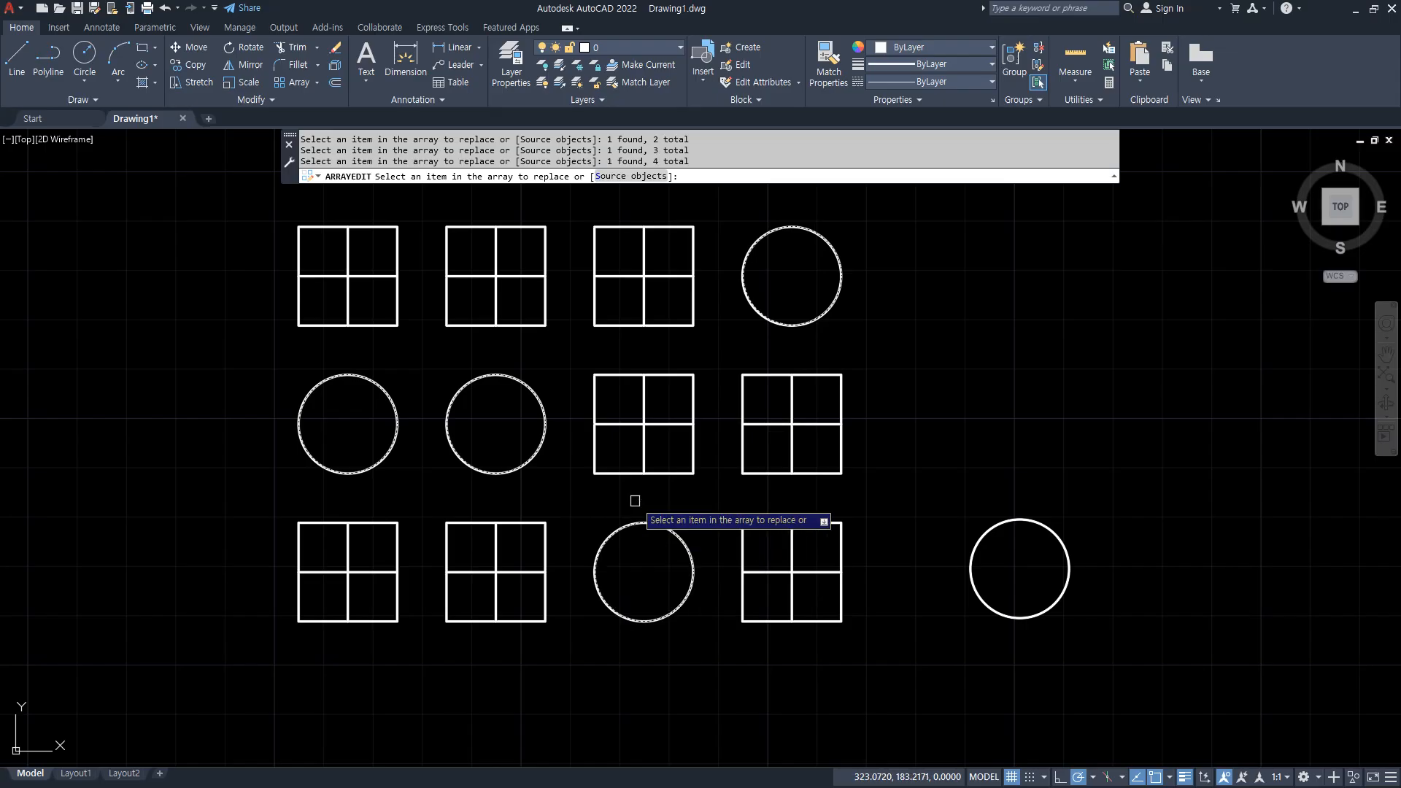
pyautogui.press('Return')
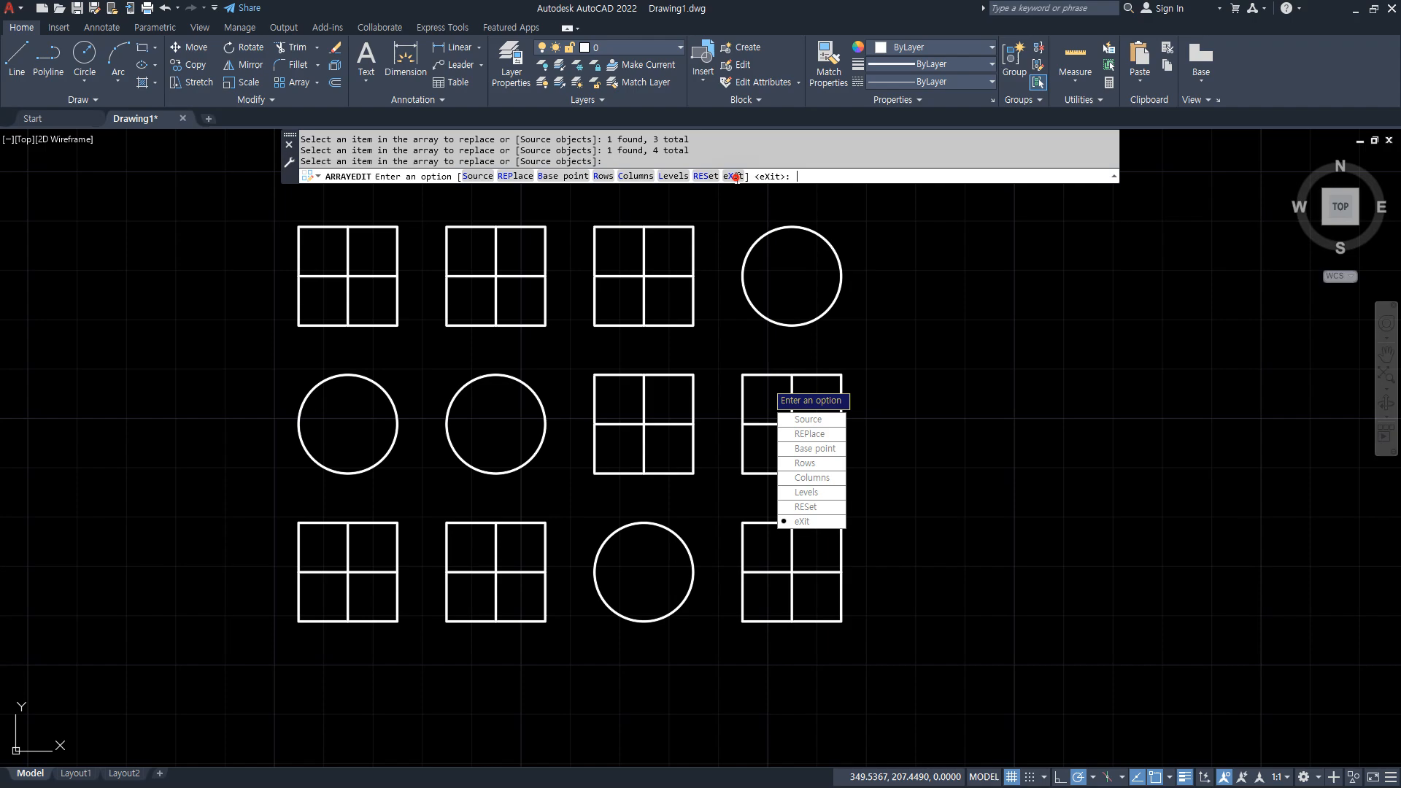
pyautogui.click(735, 176)
pyautogui.press('Escape')
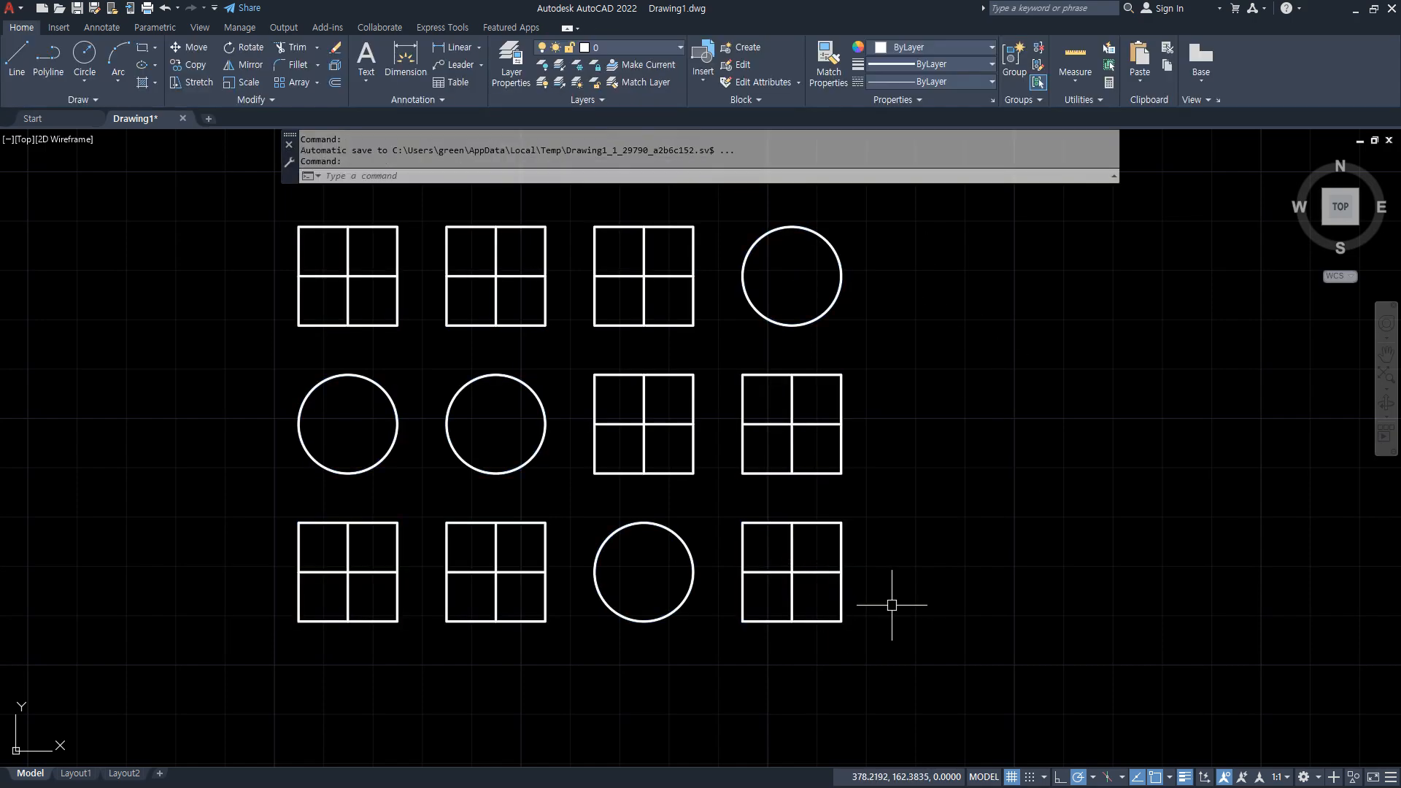
# Erase the whole array of squares and circles.
pyautogui.click(1000, 625)
pyautogui.click(297, 249)
pyautogui.write('E')
pyautogui.press('Return')
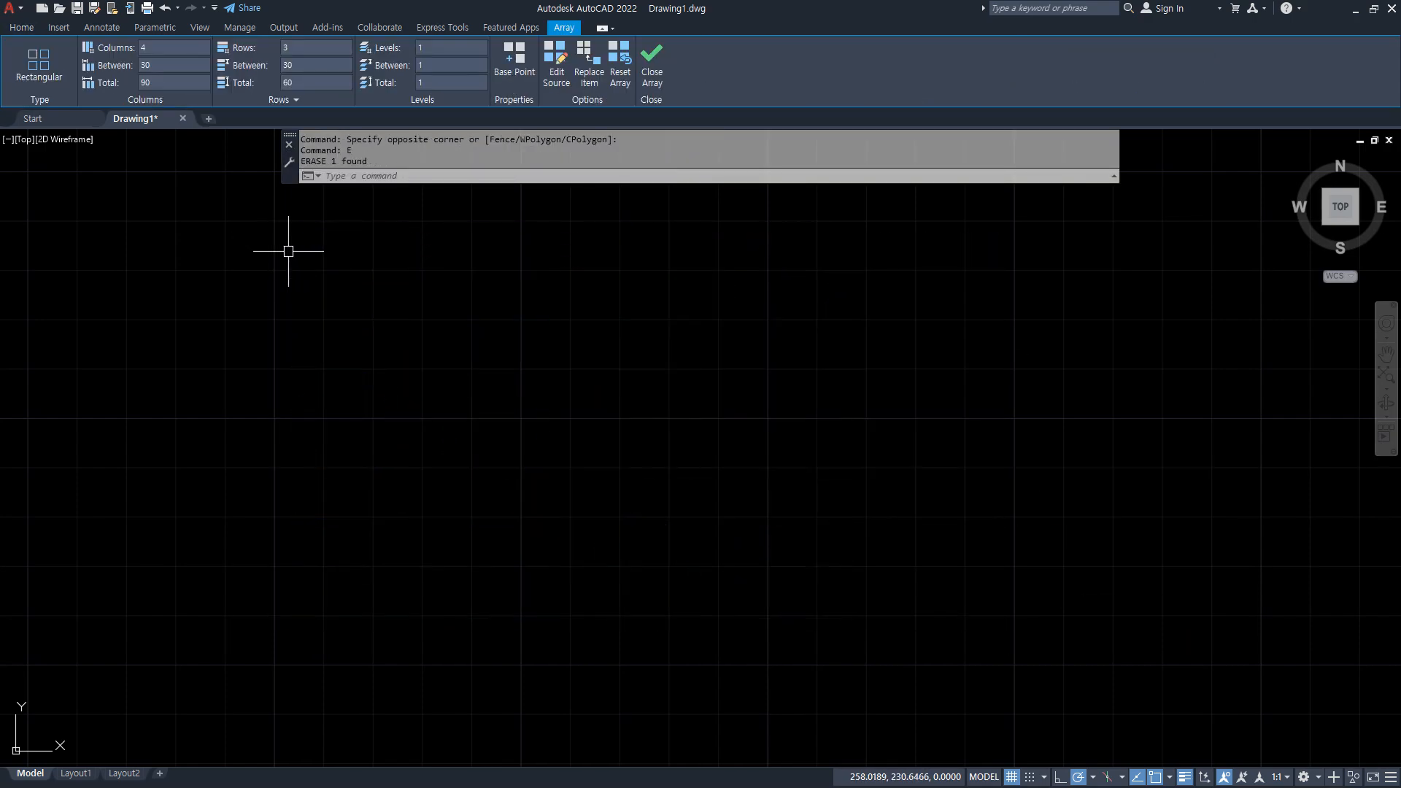
# Draw a 100-unit vertical line upward from a point near the middle of the drawing.
pyautogui.write('z')
pyautogui.press('Return')
pyautogui.write('a')
pyautogui.press('Return')
pyautogui.write('L')
pyautogui.press('Return')
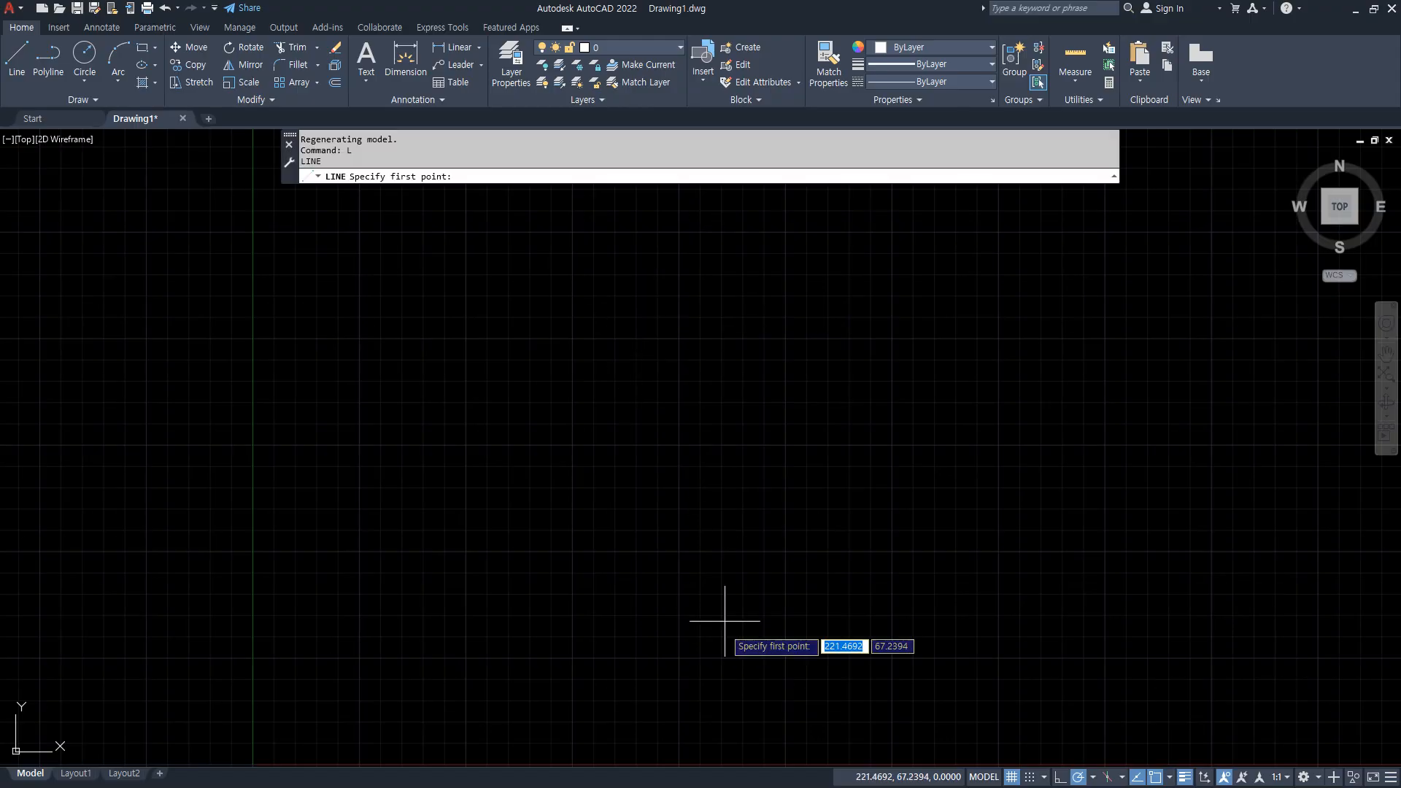
pyautogui.click(686, 554)
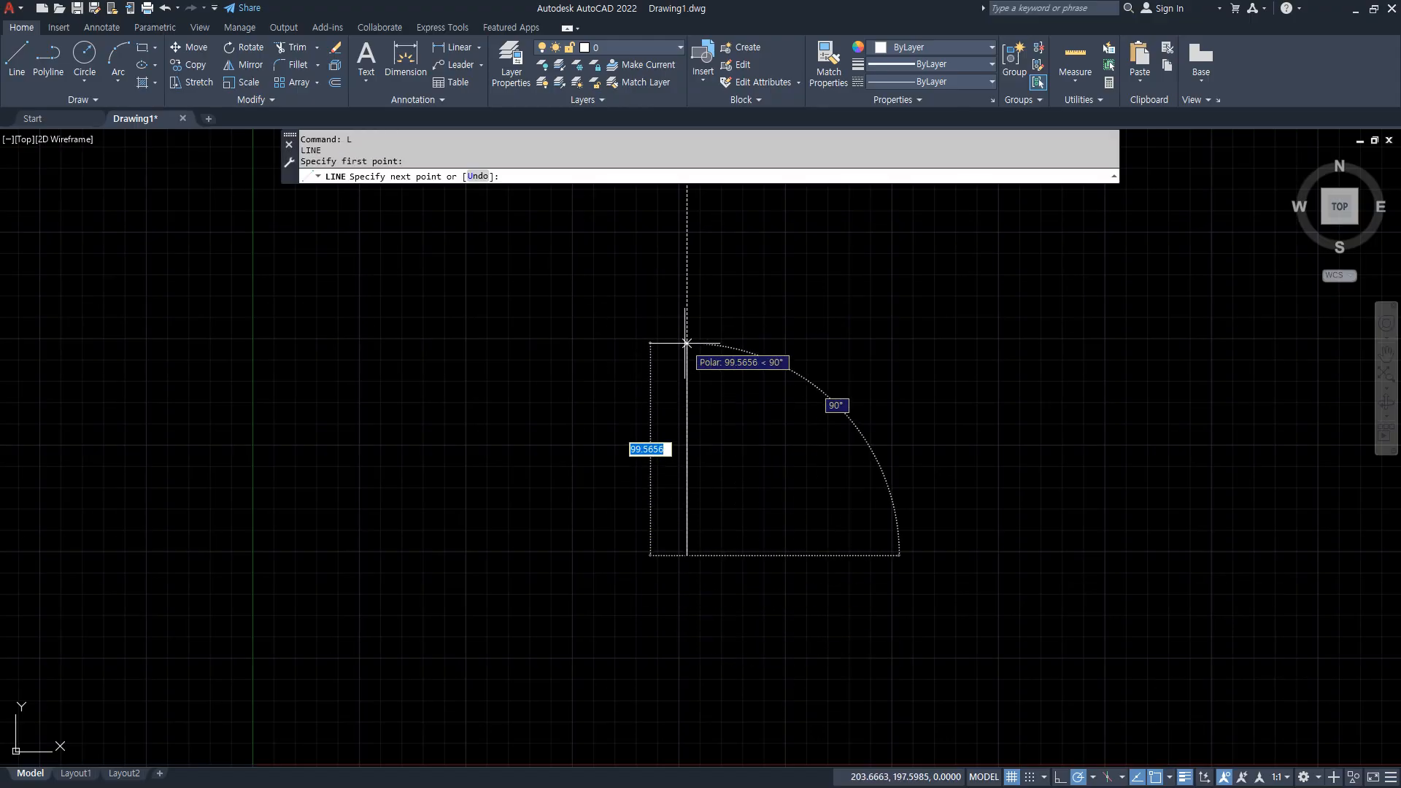
pyautogui.write('1')
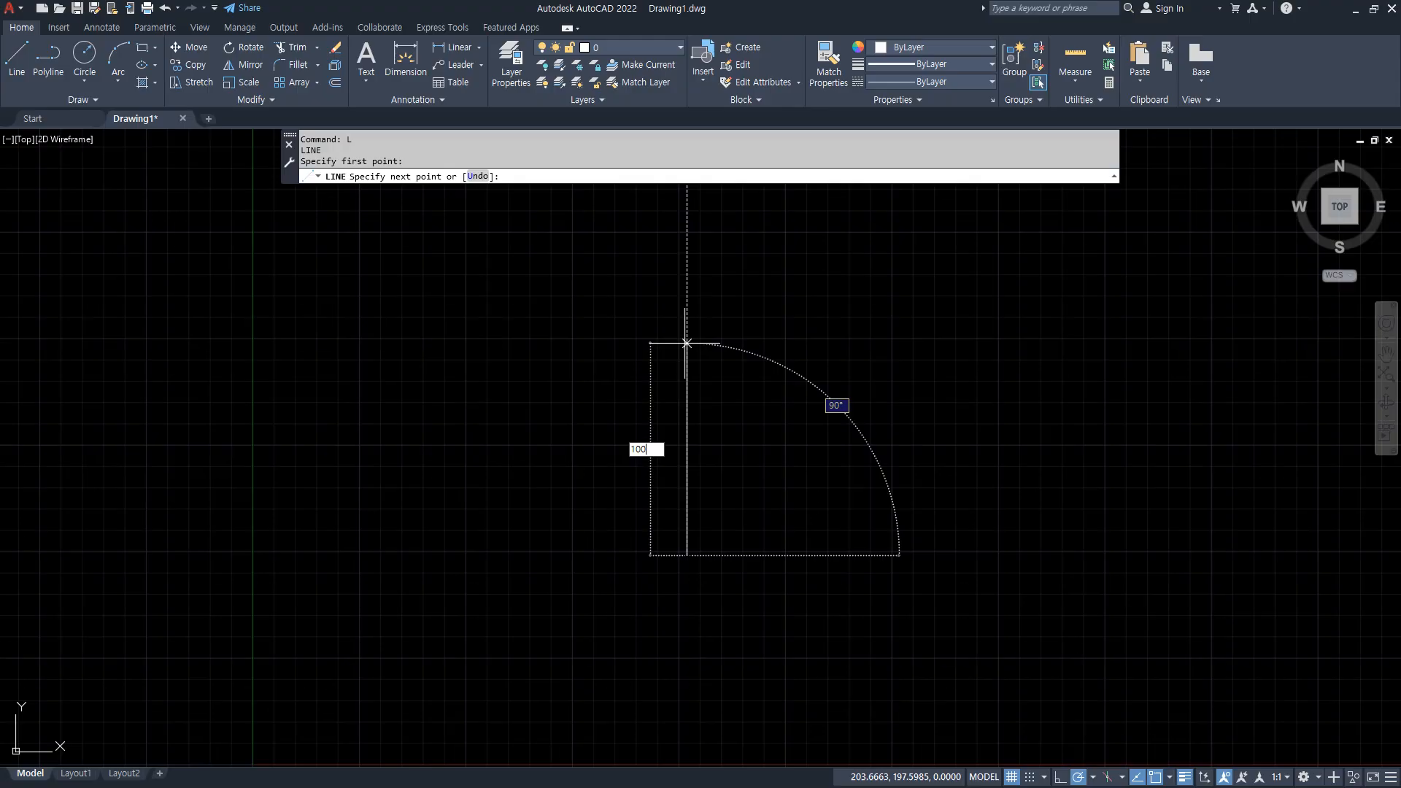
pyautogui.write('00')
pyautogui.press('Return')
pyautogui.press('Return')
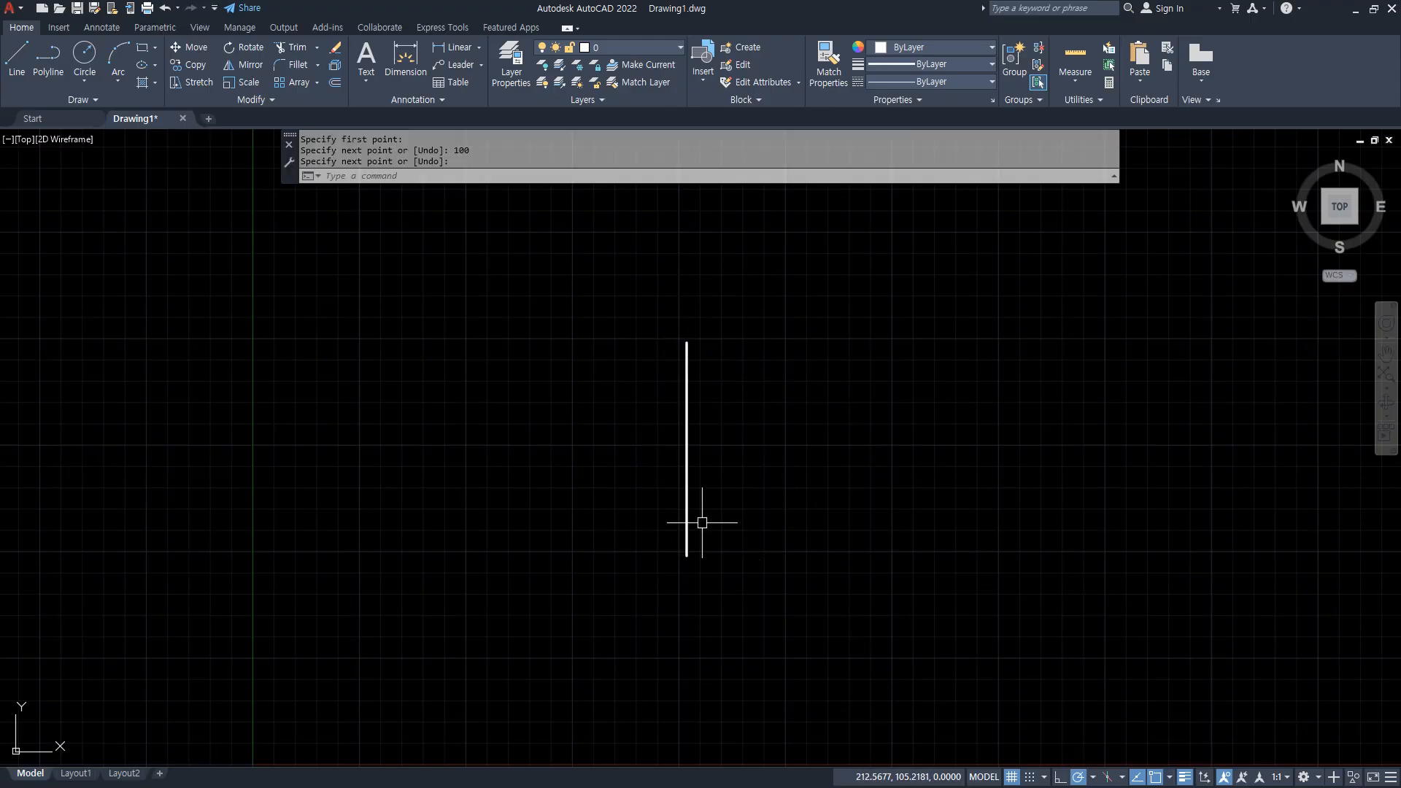
# Draw a circle of radius 10 centred on the line's lower endpoint.
pyautogui.scroll(2, 701, 567)
pyautogui.write('C')
pyautogui.press('Return')
pyautogui.click(677, 548)
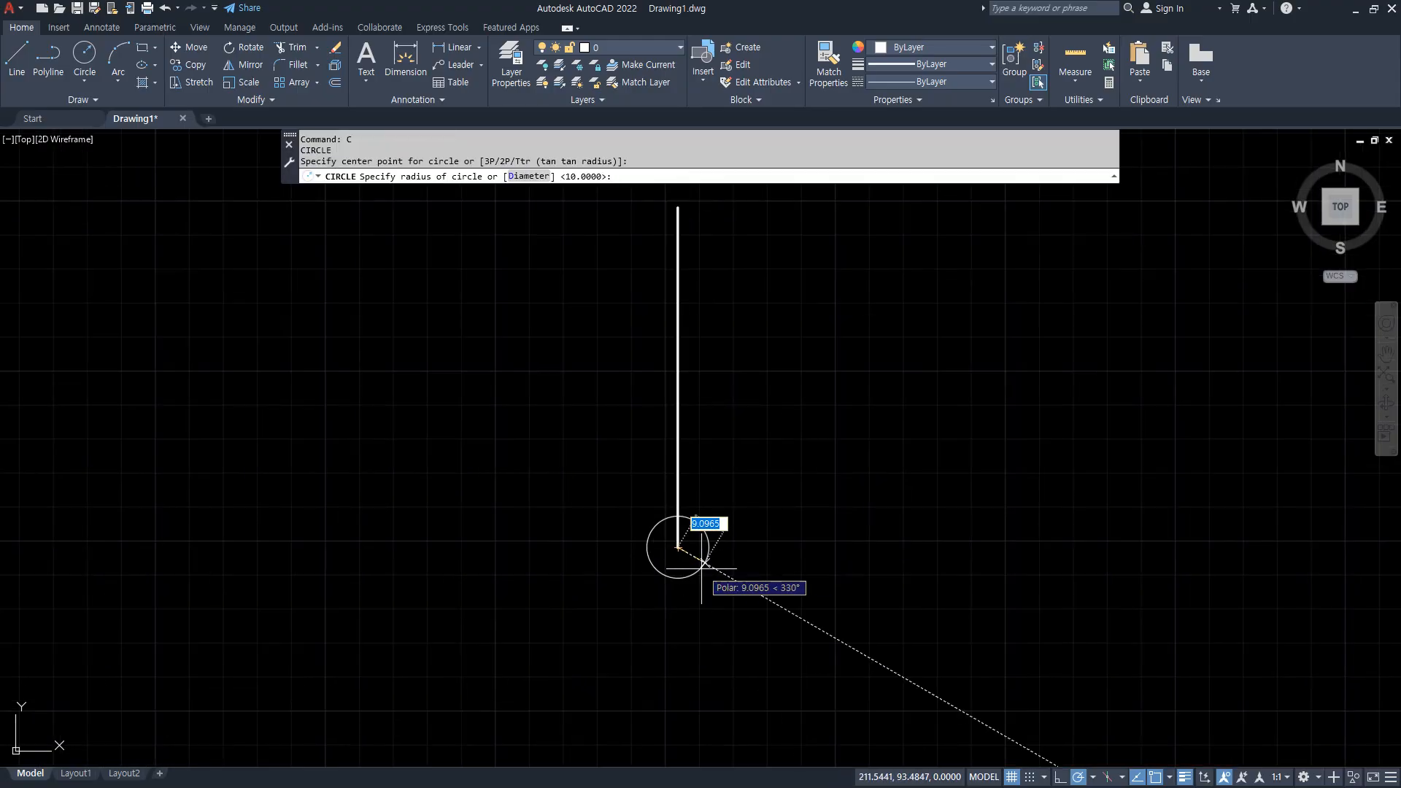
pyautogui.write('10')
pyautogui.press('Return')
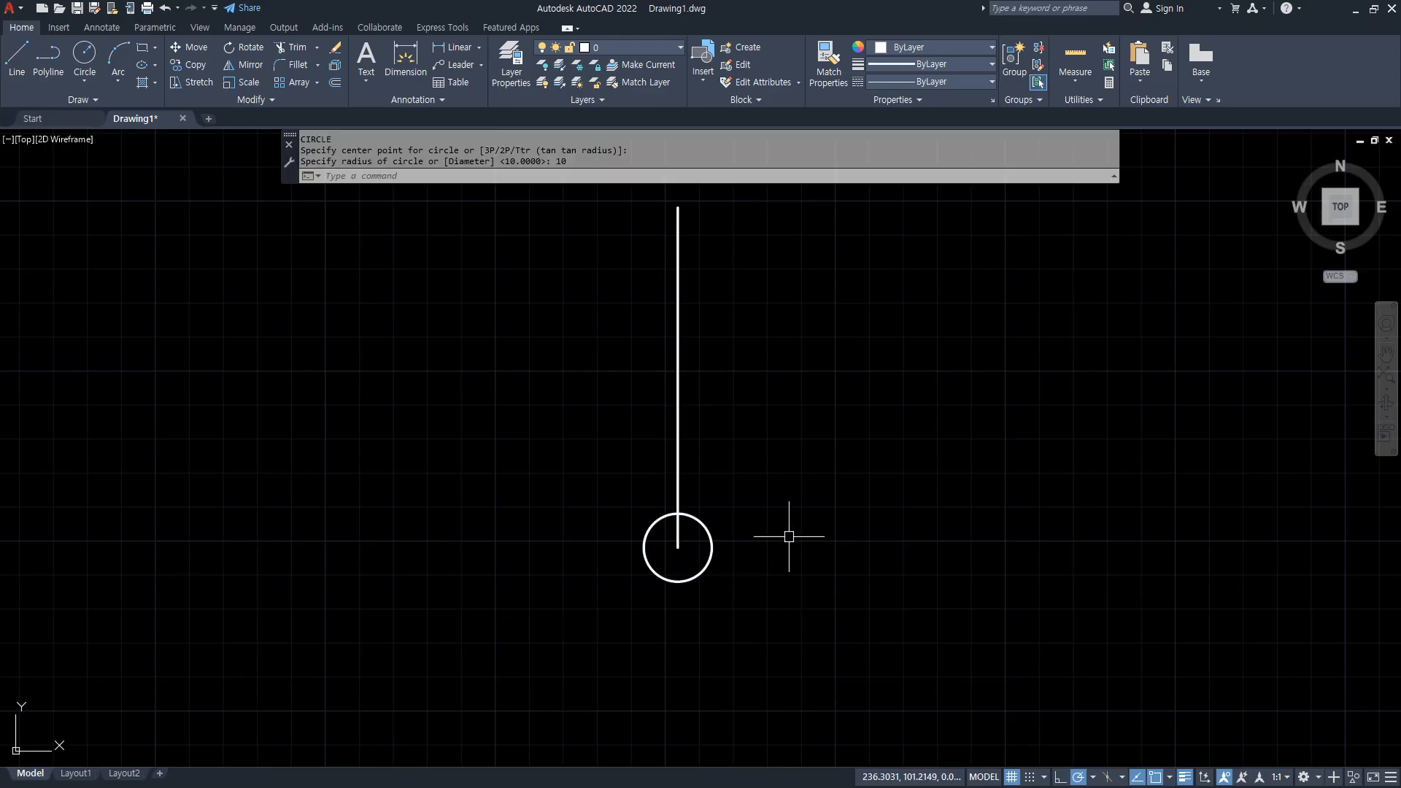
# Create a polar array of the line and circle, centred on the line's upper endpoint.
pyautogui.scroll(-2, 789, 528)
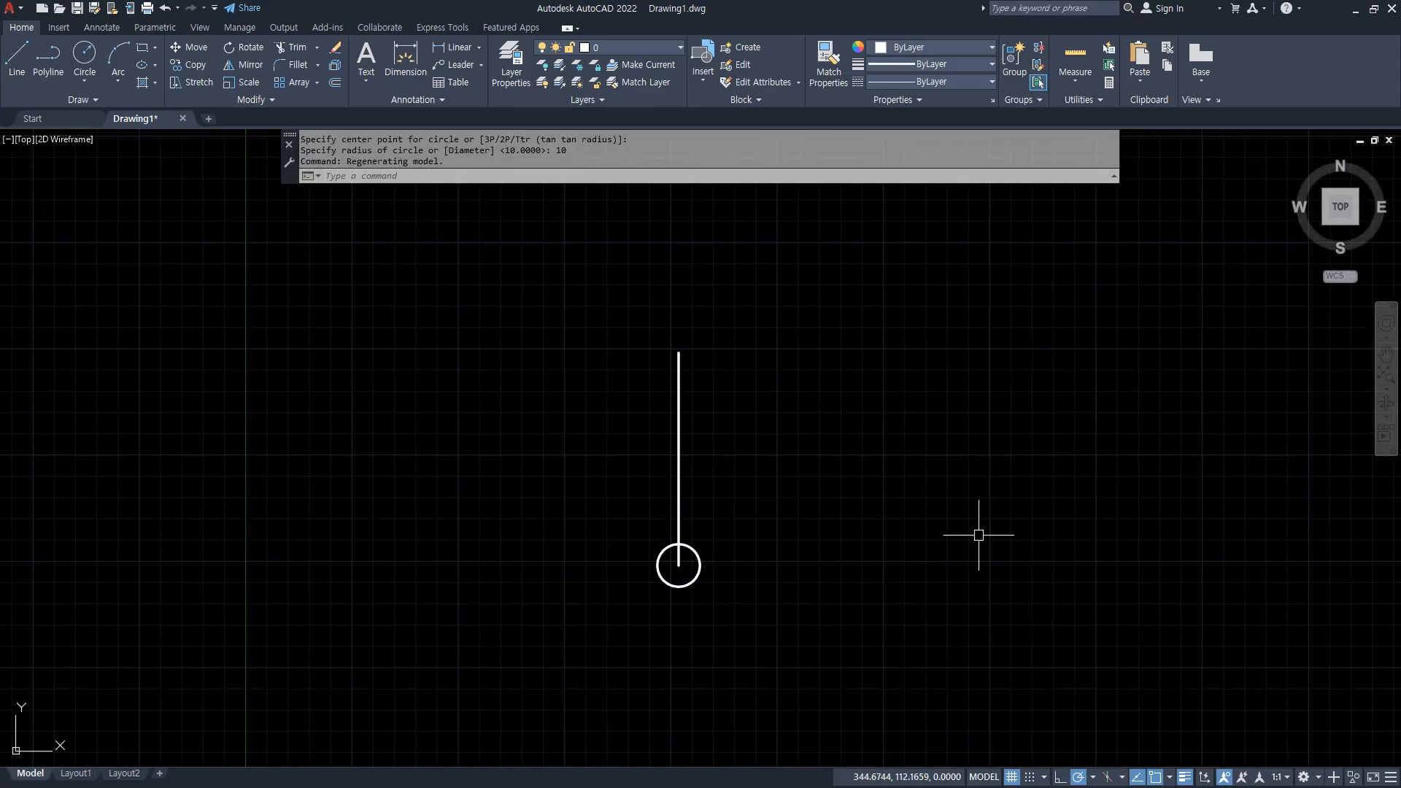
pyautogui.write('ar')
pyautogui.press('Return')
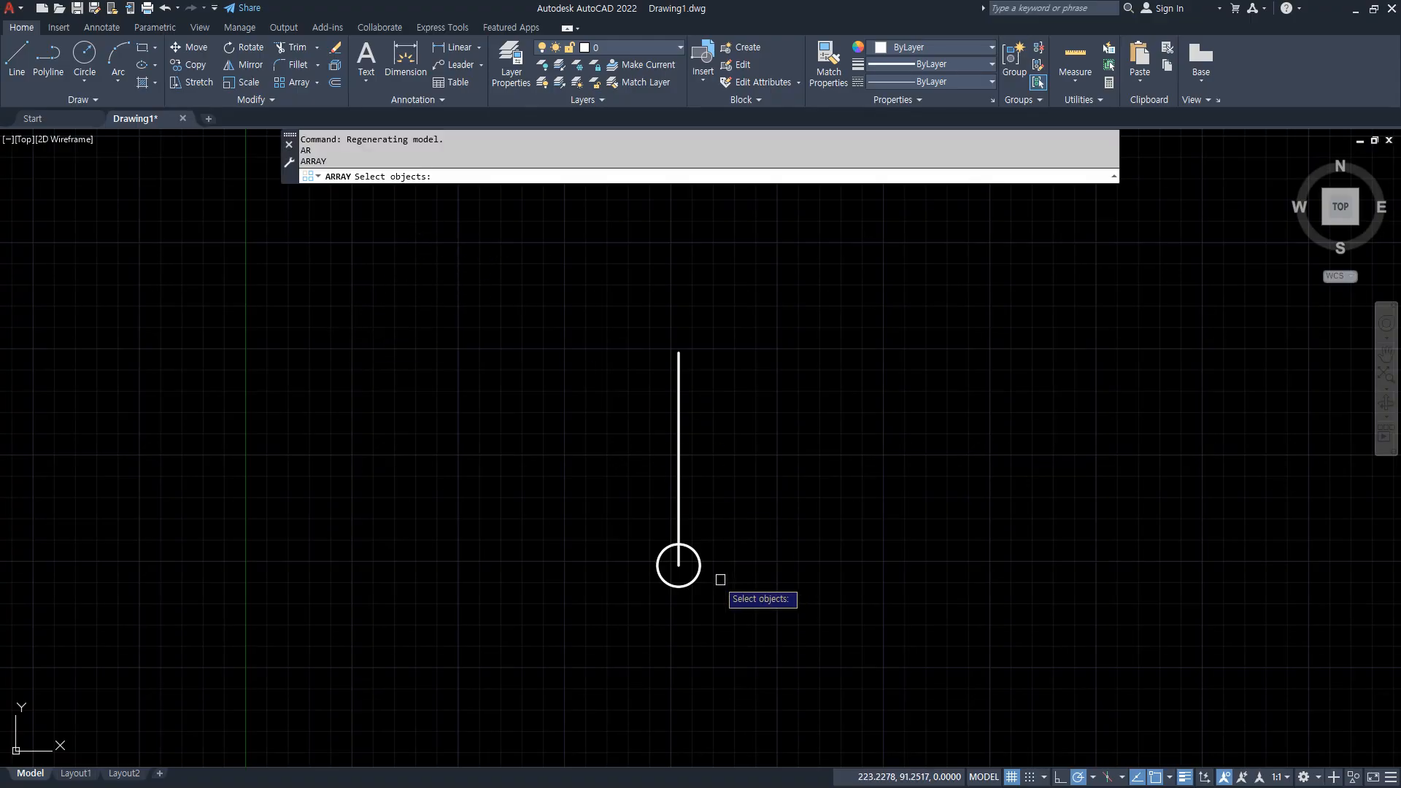
pyautogui.click(741, 594)
pyautogui.click(529, 420)
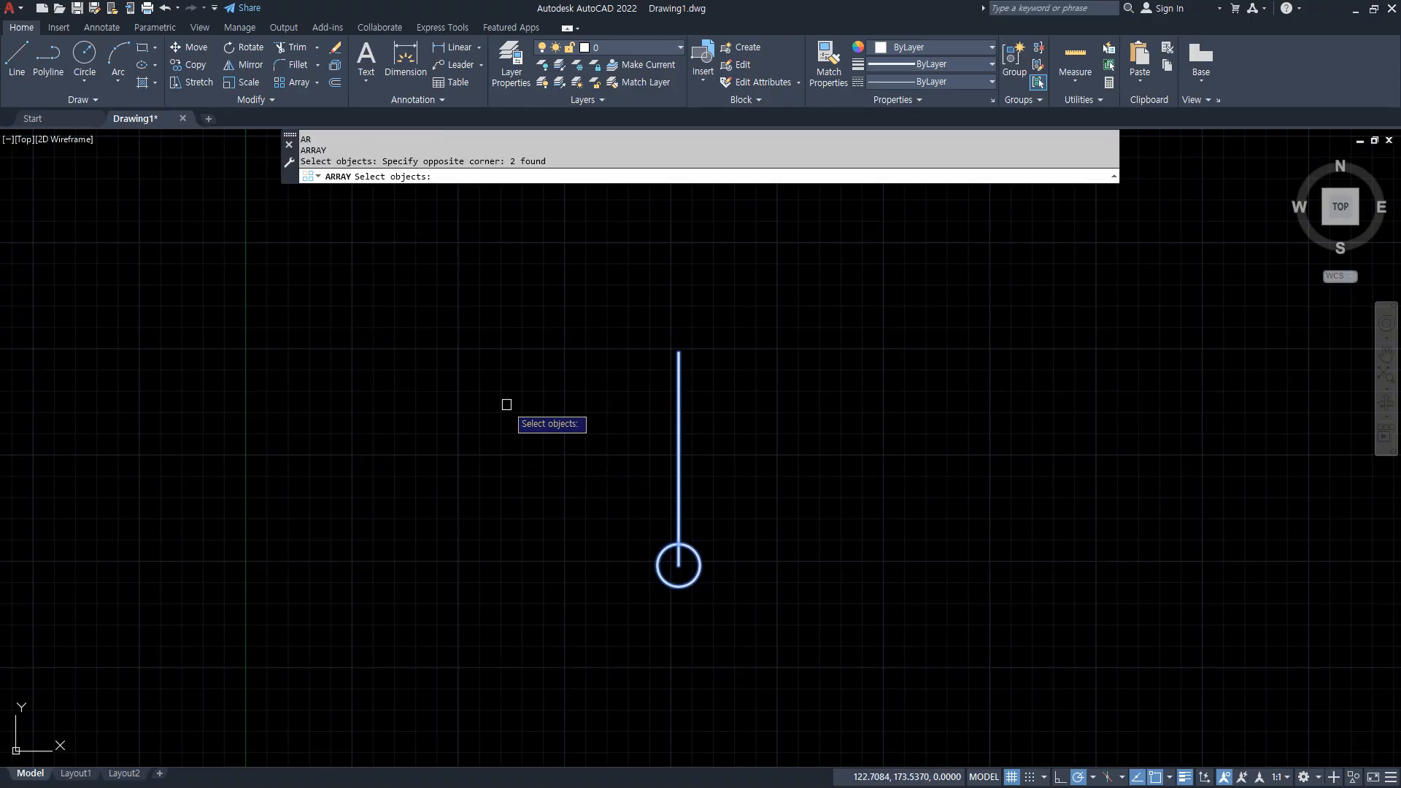
pyautogui.press('Return')
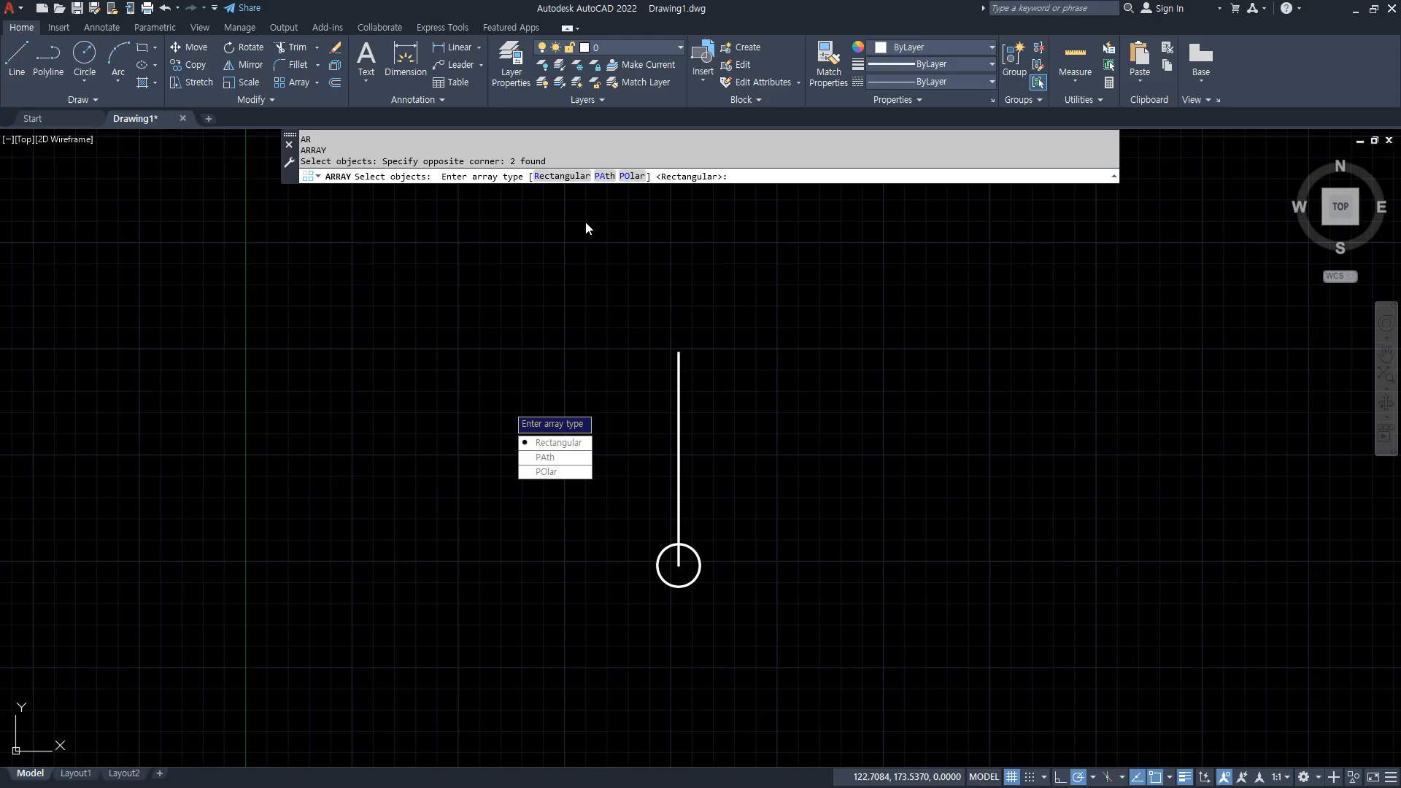
pyautogui.click(632, 178)
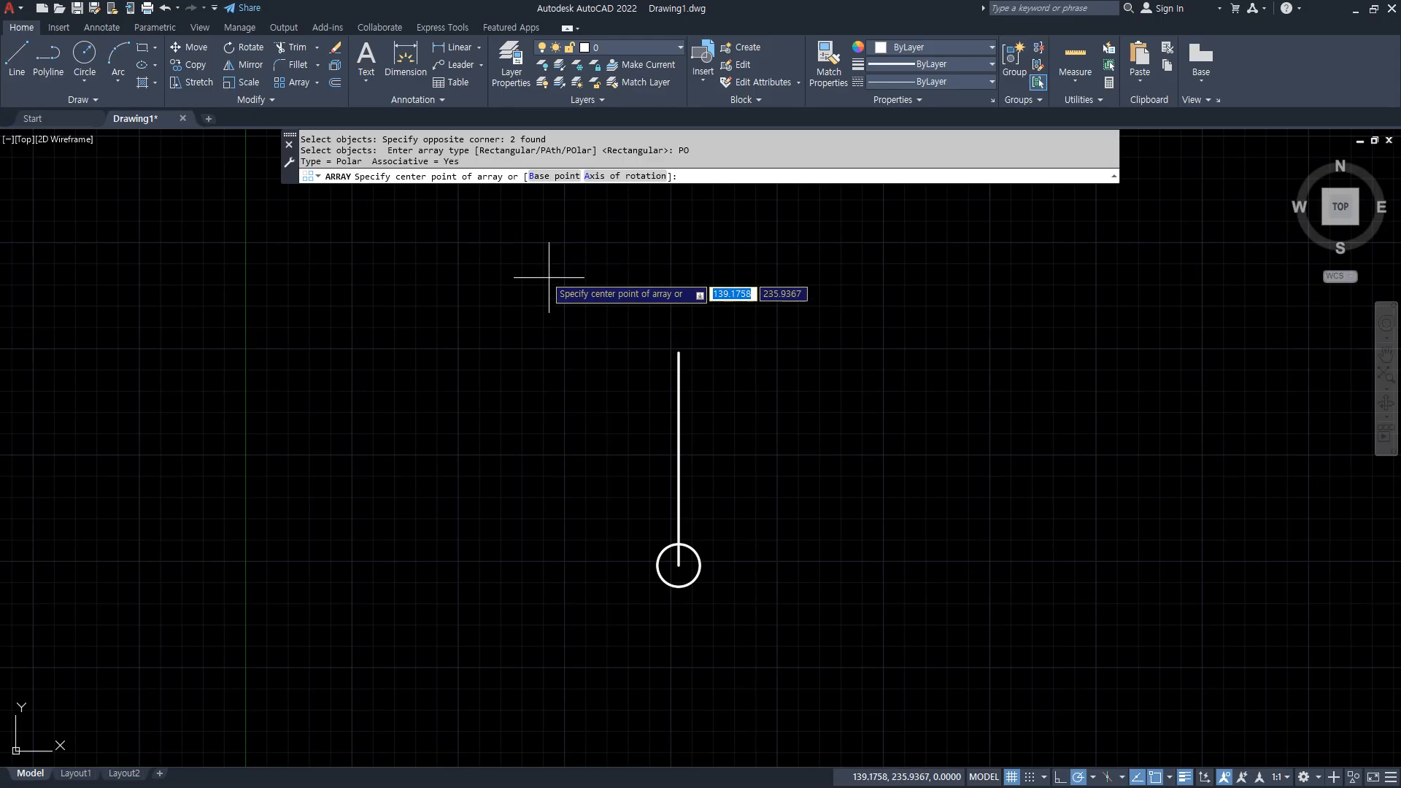
pyautogui.click(679, 353)
pyautogui.moveTo(354, 352); pyautogui.dragTo(288, 426, button='middle')
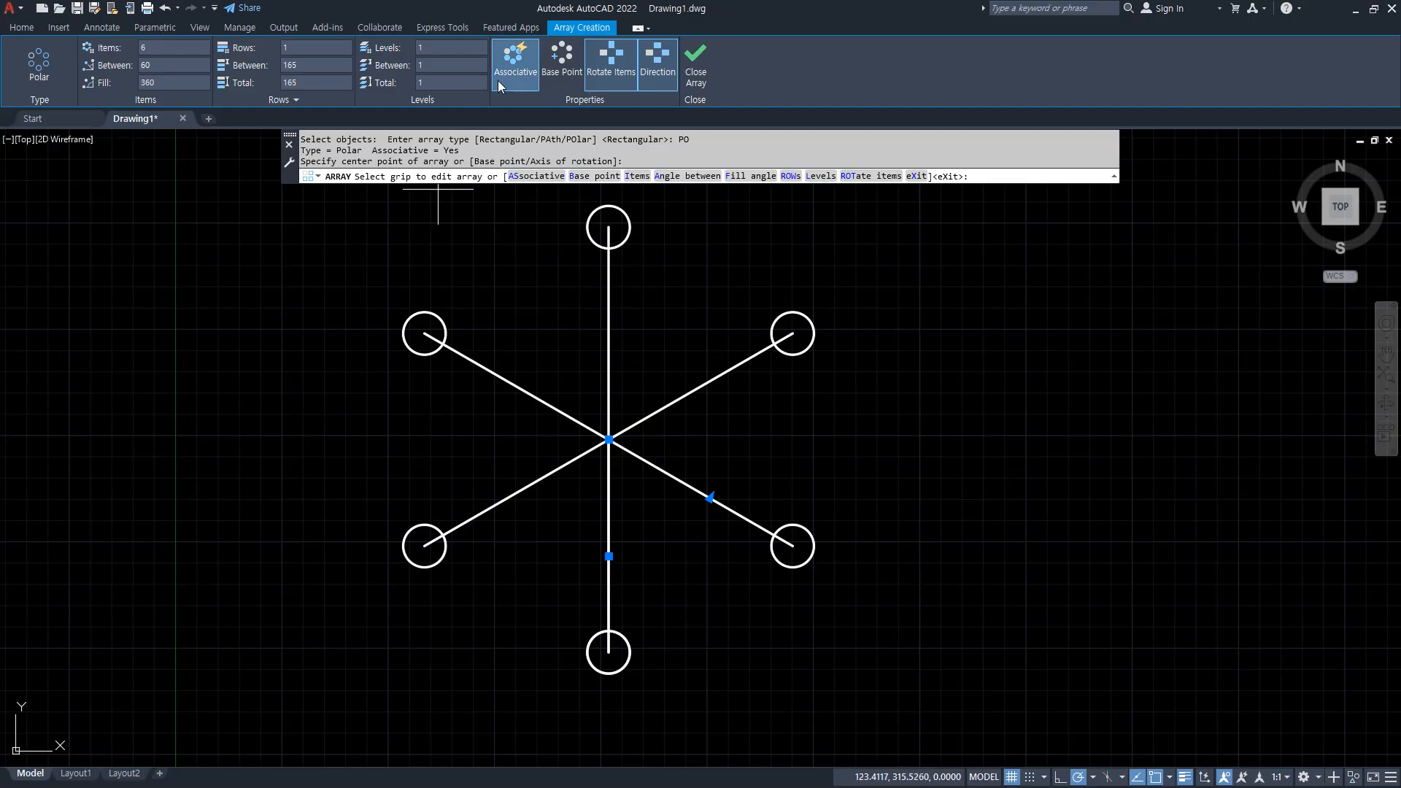
# Turn off associativity for the polar array and set its item count to 12.
pyautogui.click(521, 67)
pyautogui.moveTo(172, 49); pyautogui.dragTo(109, 45)
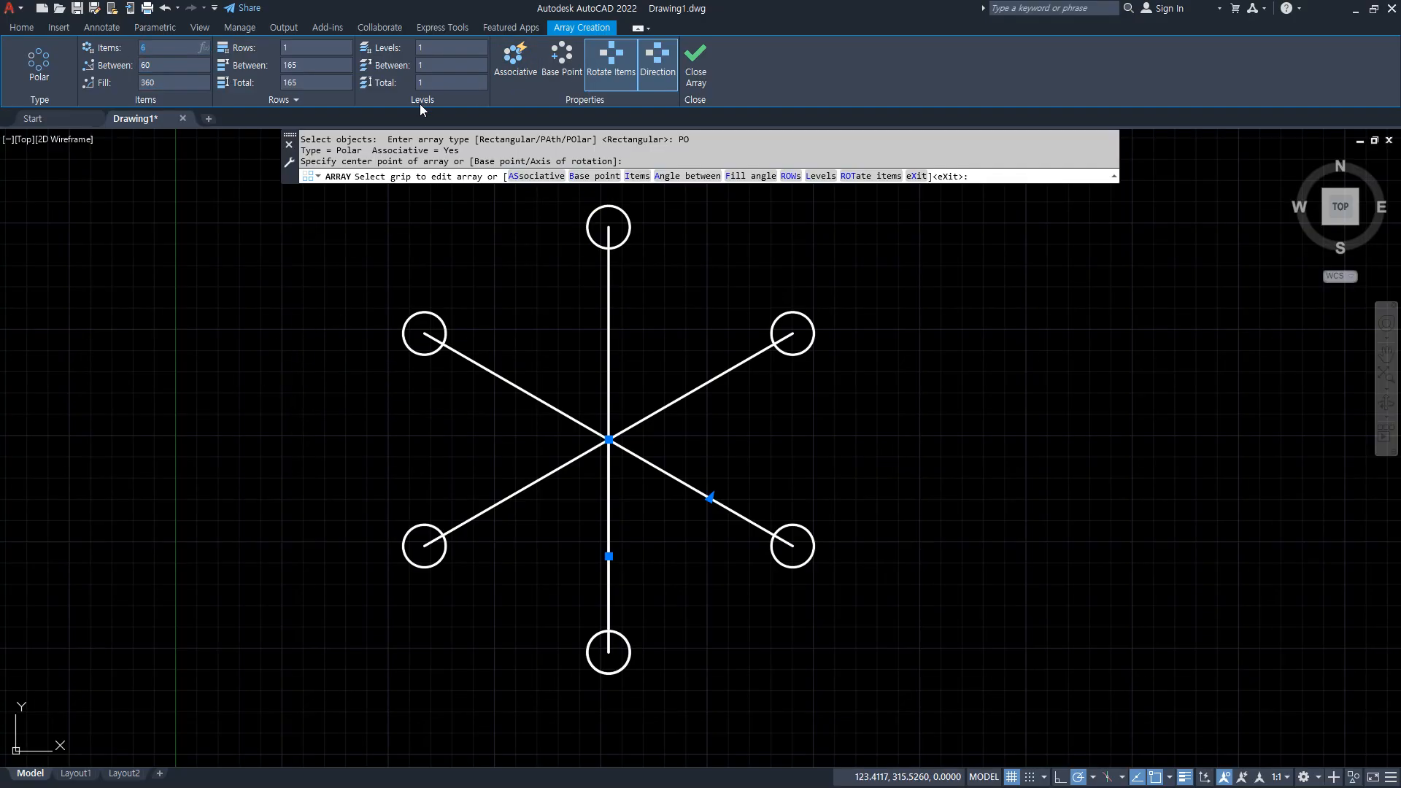
pyautogui.write('12')
pyautogui.press('Return')
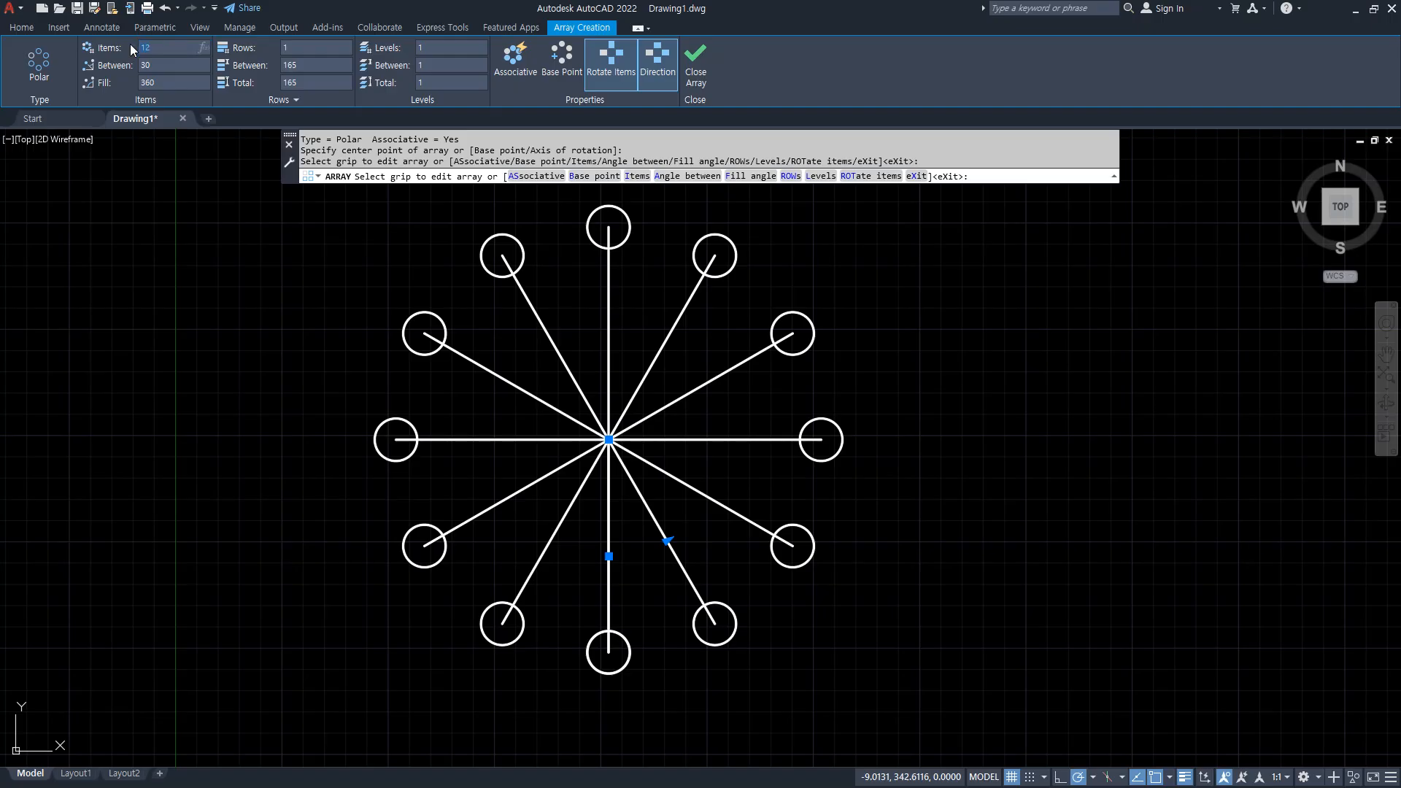
# Set the polar array's item count to 6 and point out its item count, angle between items and fill angle.
pyautogui.write('6')
pyautogui.press('Return')
pyautogui.click(156, 81)
pyautogui.click(161, 63)
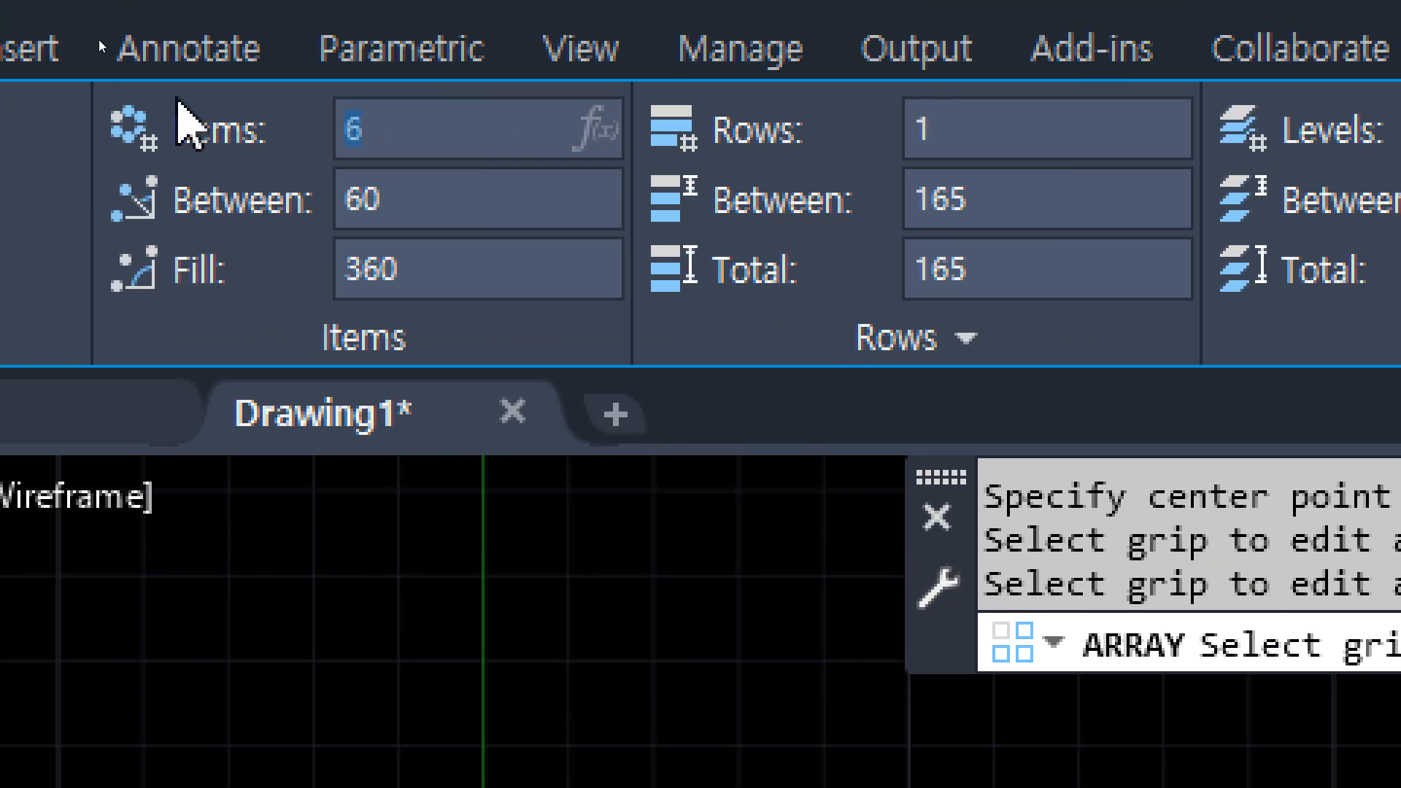
pyautogui.click(166, 48)
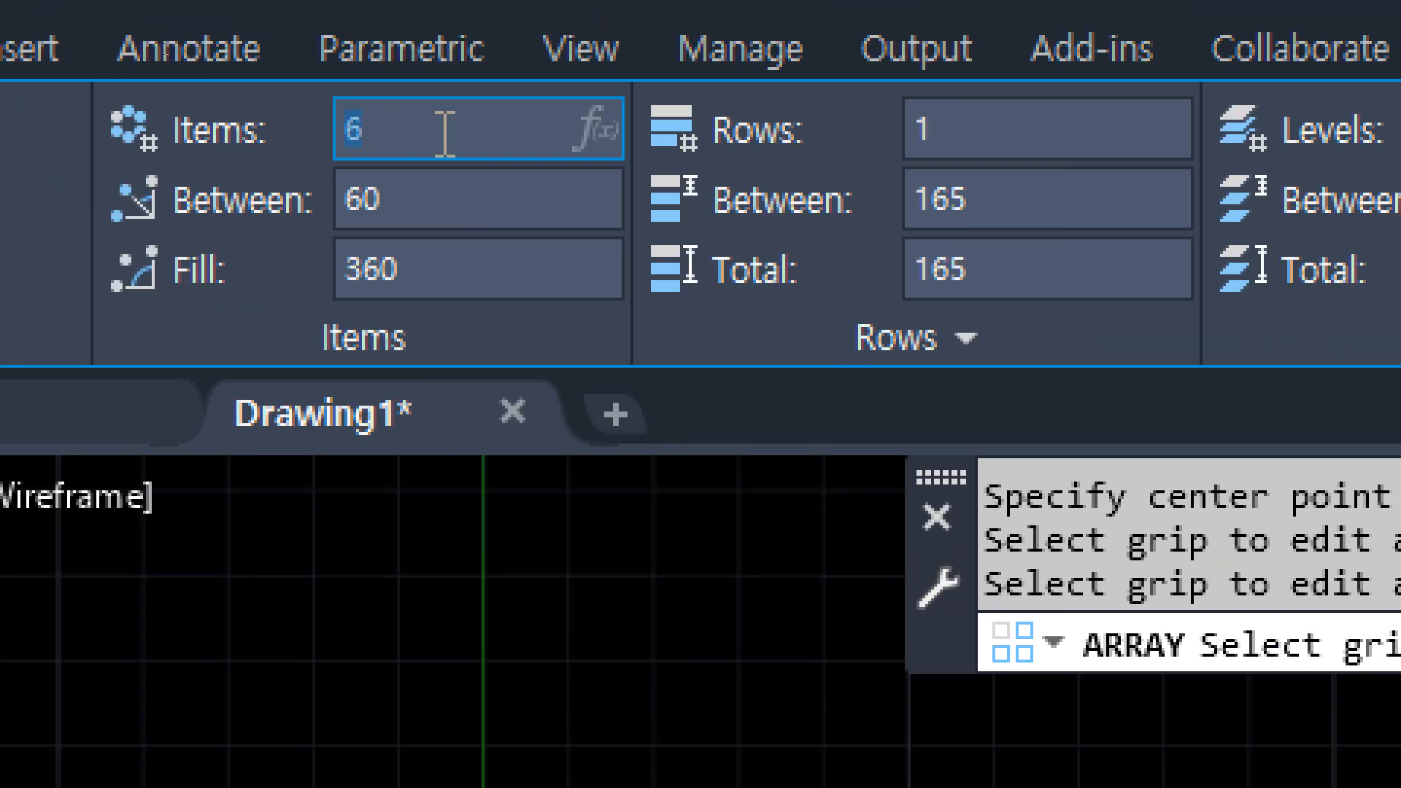
pyautogui.click(428, 200)
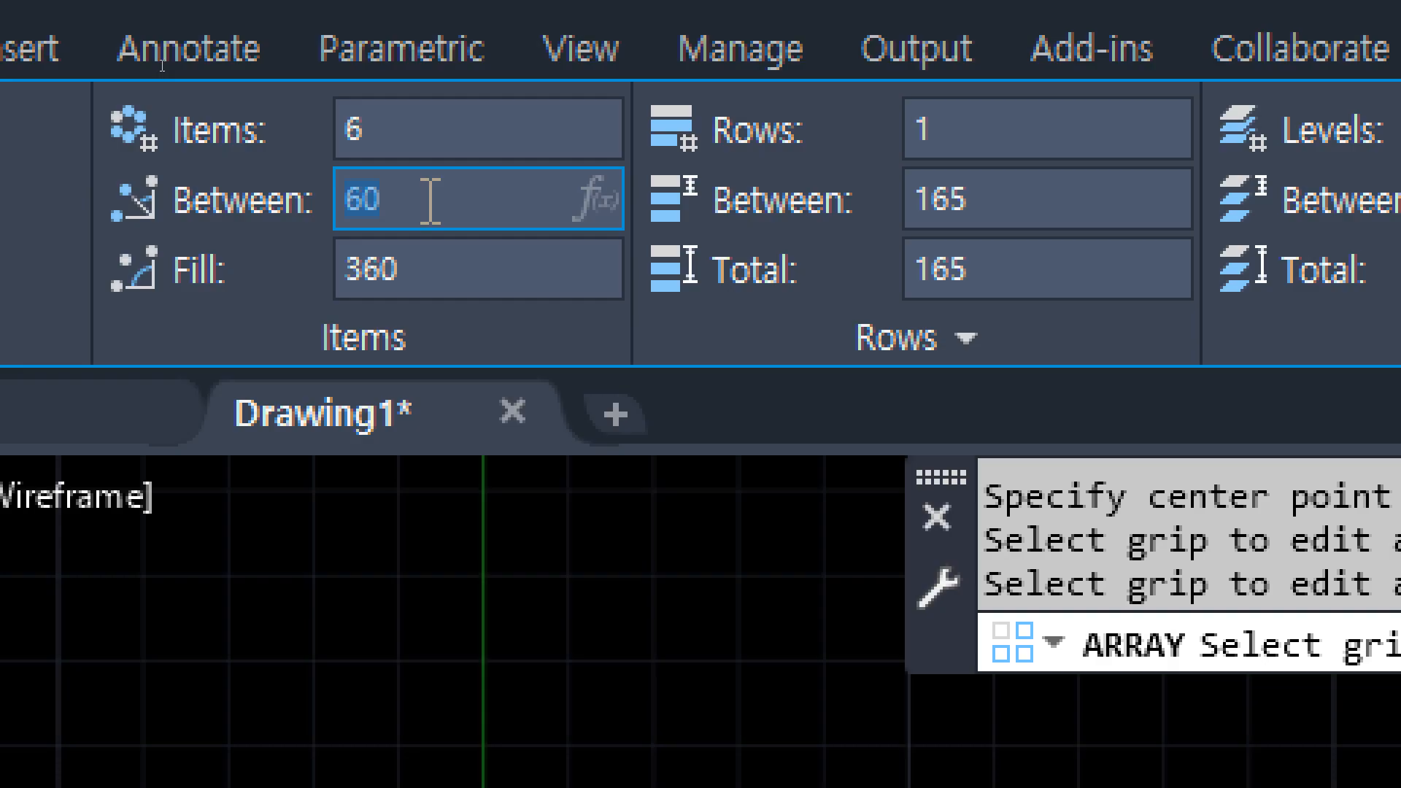
pyautogui.click(444, 253)
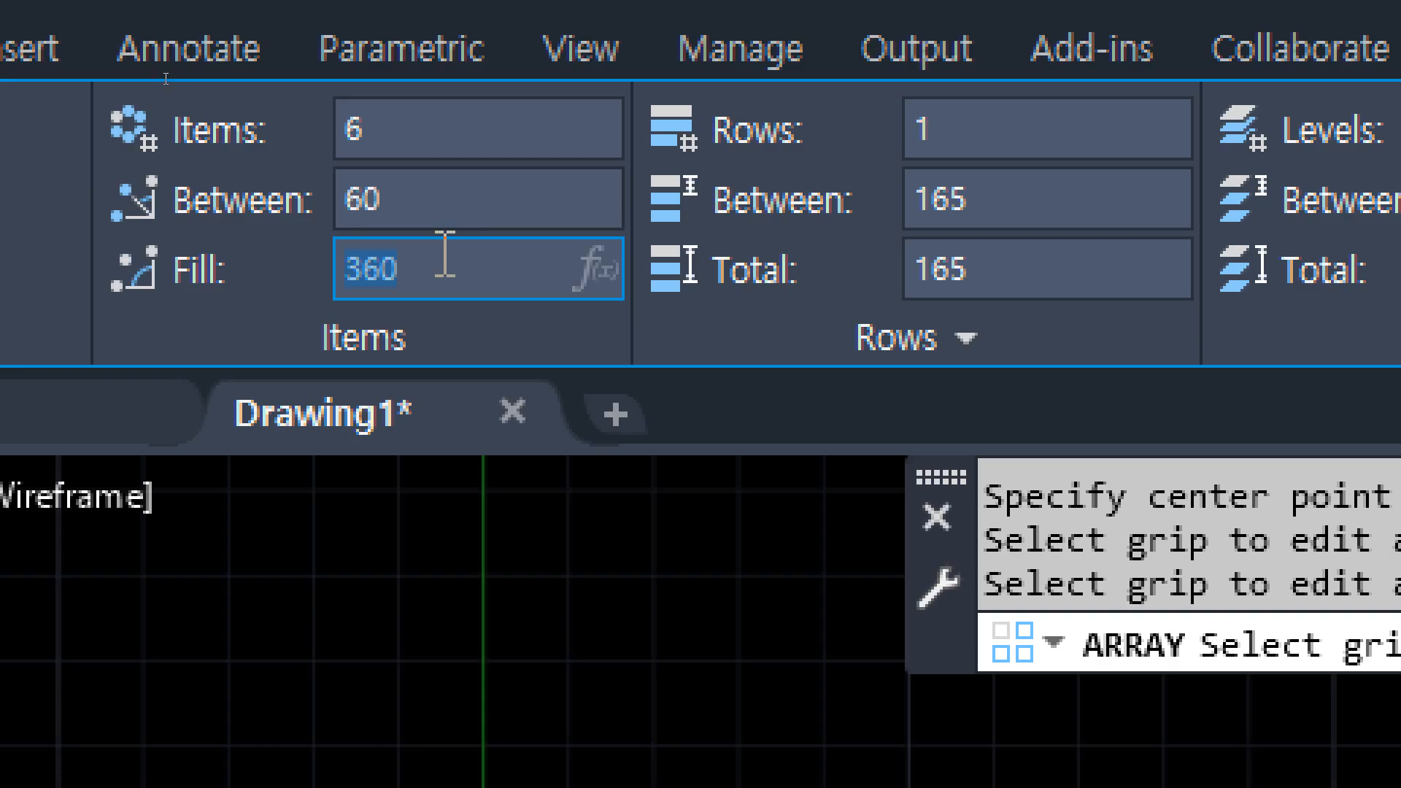
# Set the polar array's item count to 24 and finish the array.
pyautogui.click(420, 118)
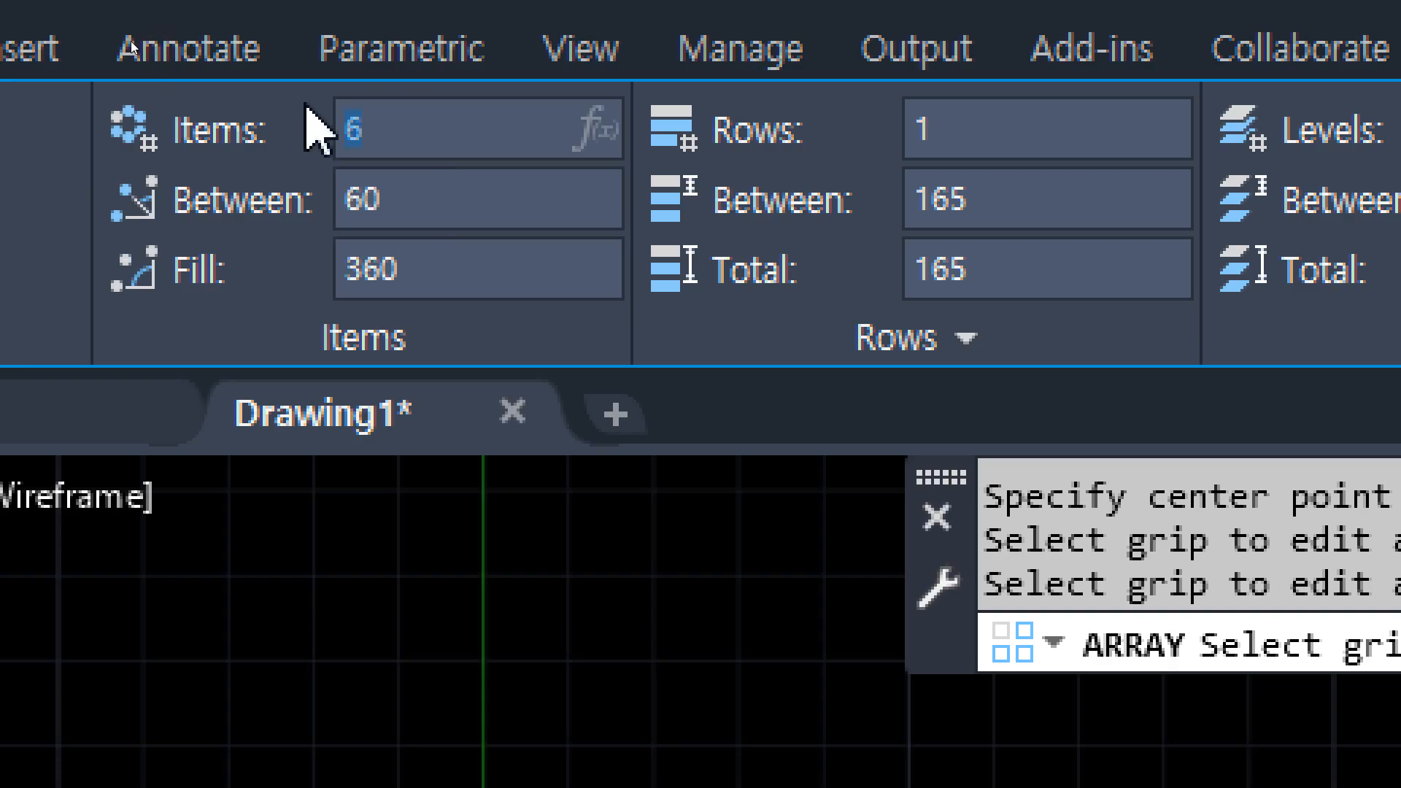
pyautogui.write('24')
pyautogui.press('Return')
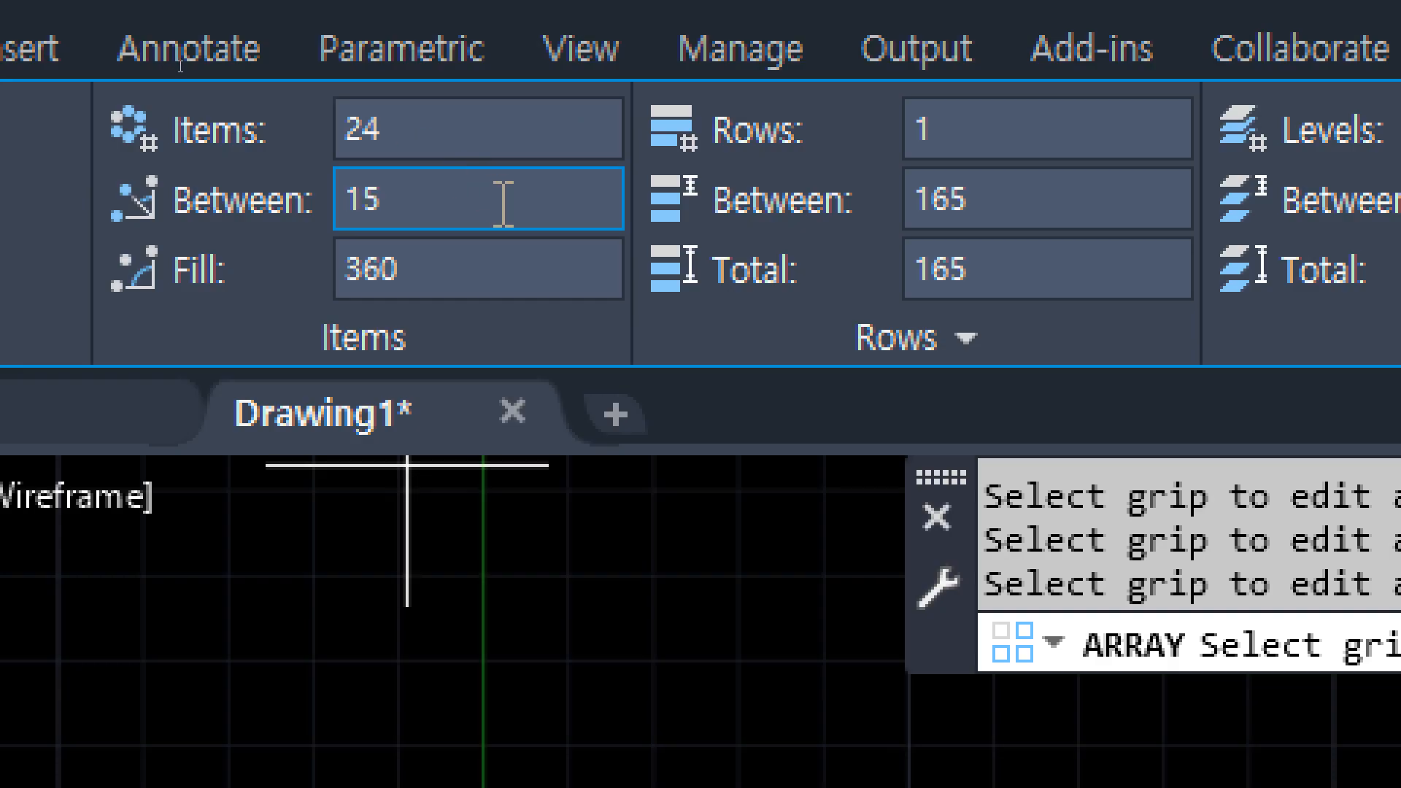
pyautogui.click(502, 201)
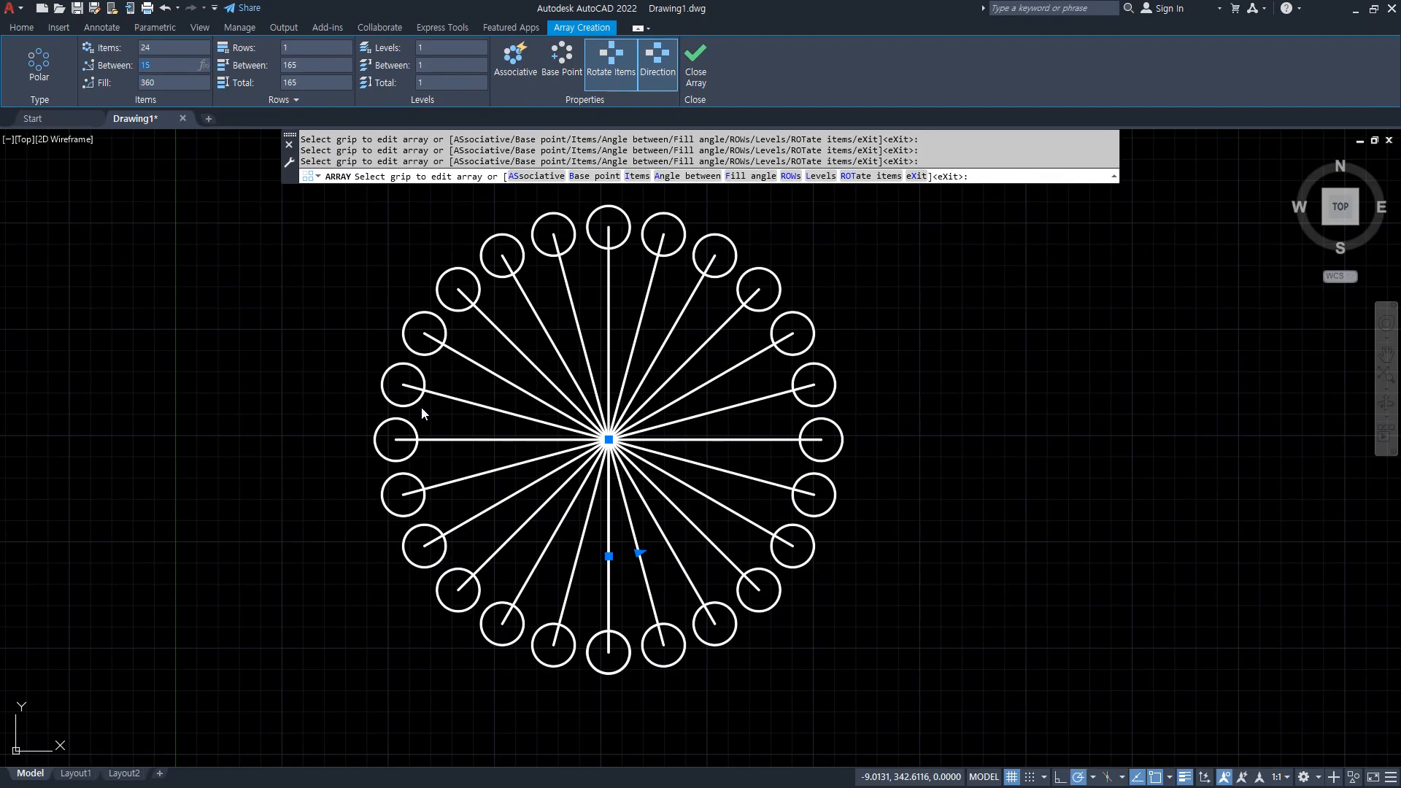
pyautogui.click(696, 73)
# Check the reference drawing in the browser, return to AutoCAD and erase all the arrayed lines and circles.
pyautogui.hotkey('alt', 'Tab')
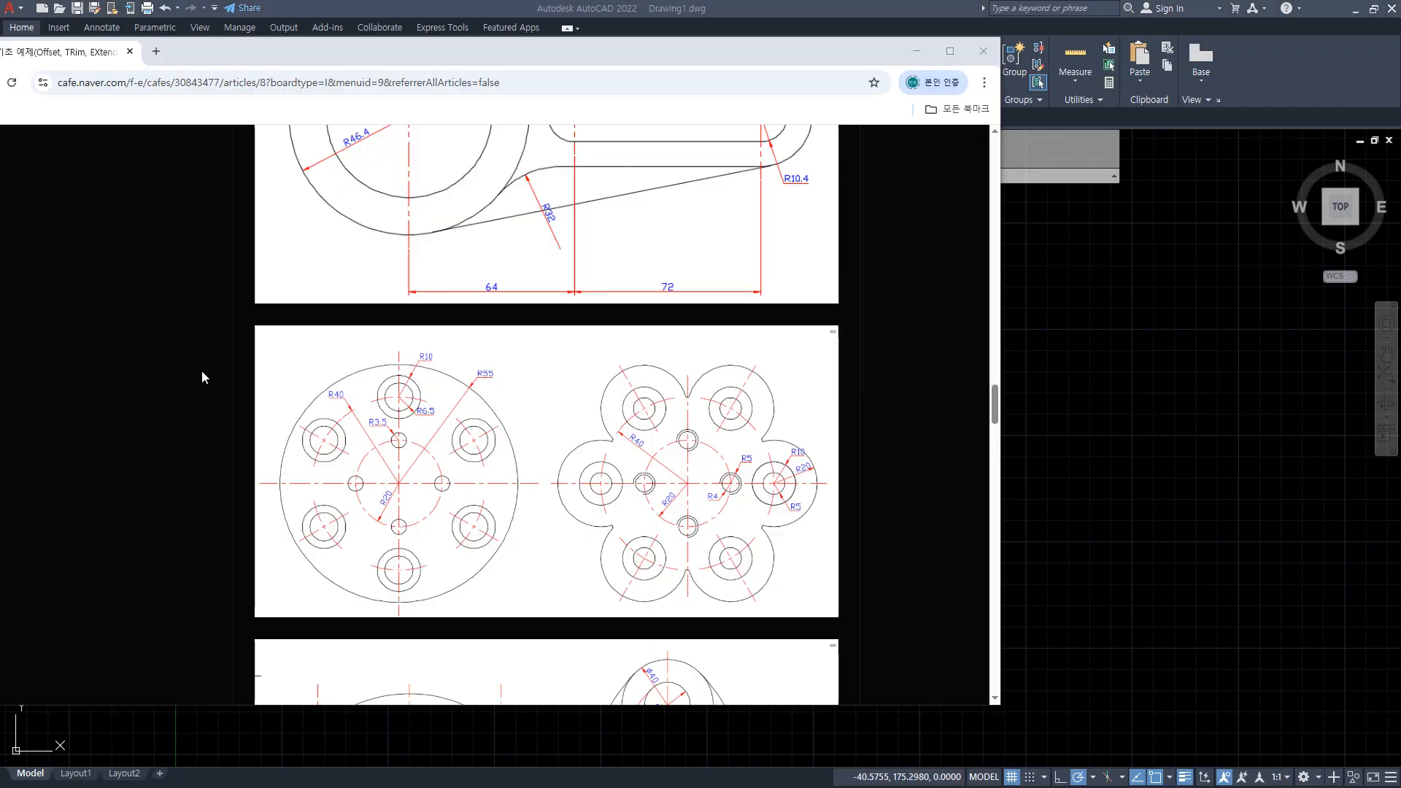
pyautogui.hotkey('alt', 'Tab')
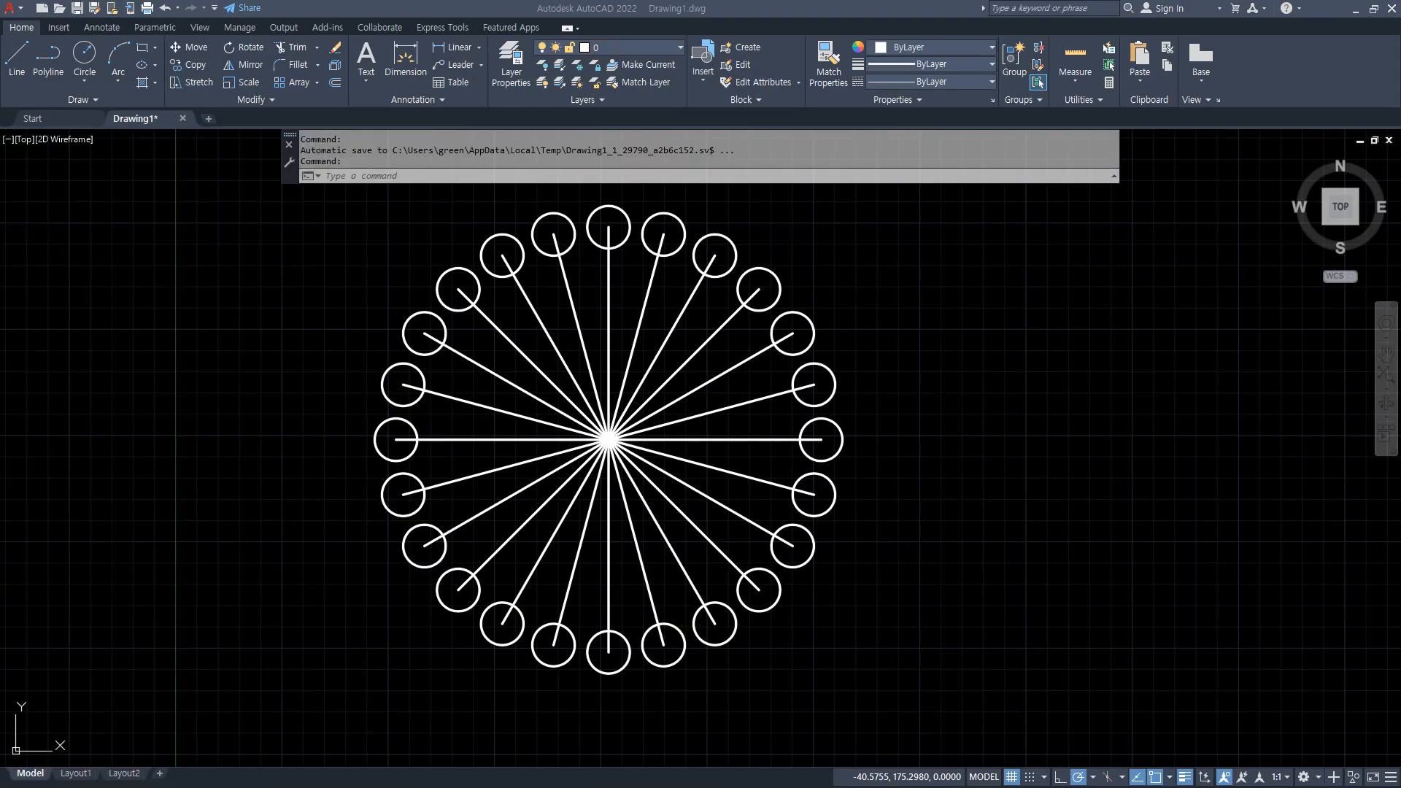
pyautogui.click(963, 650)
pyautogui.click(212, 213)
pyautogui.press('Delete')
pyautogui.write('z')
pyautogui.press('Return')
pyautogui.write('a')
pyautogui.press('Return')
# Create two new layers named 외형 and 중심.
pyautogui.click(500, 61)
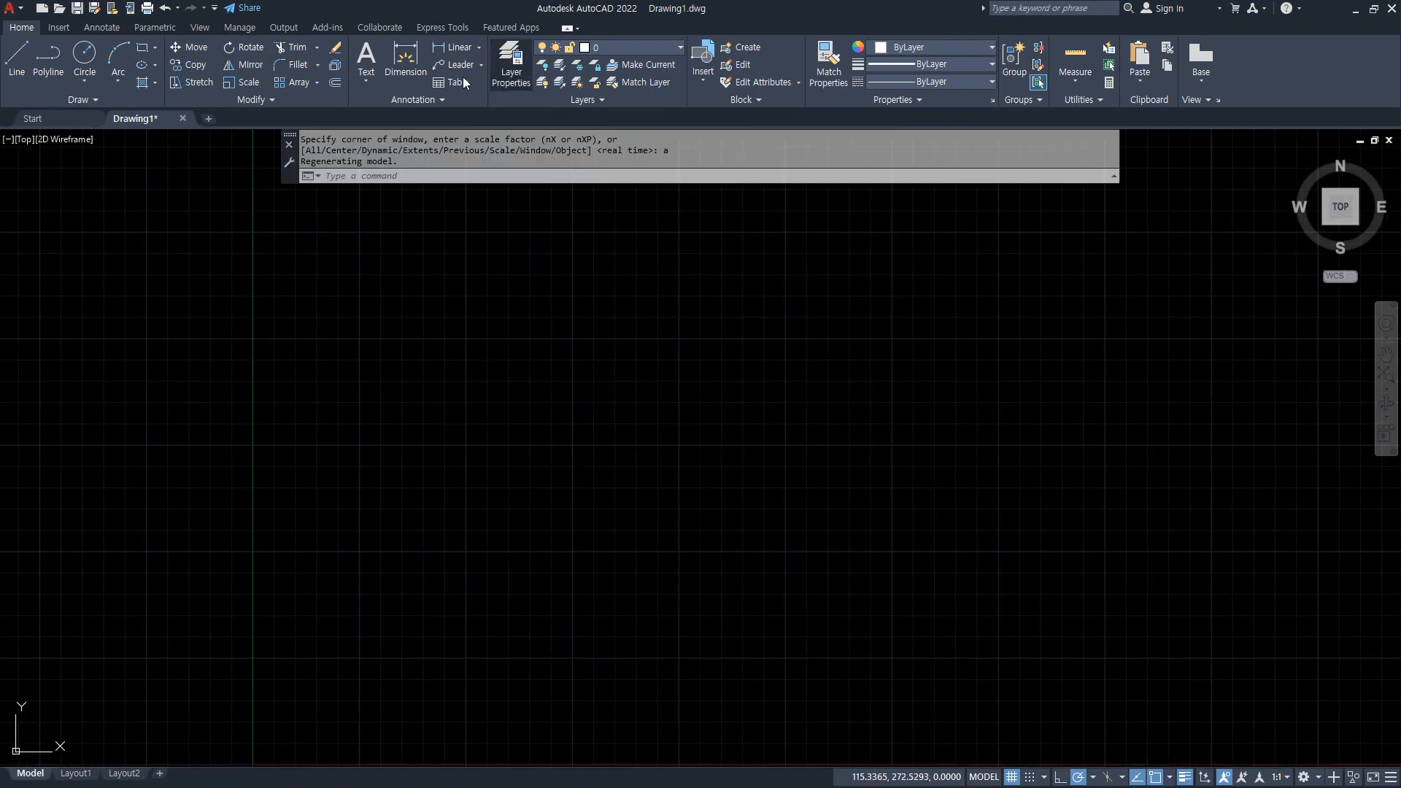
pyautogui.click(482, 243)
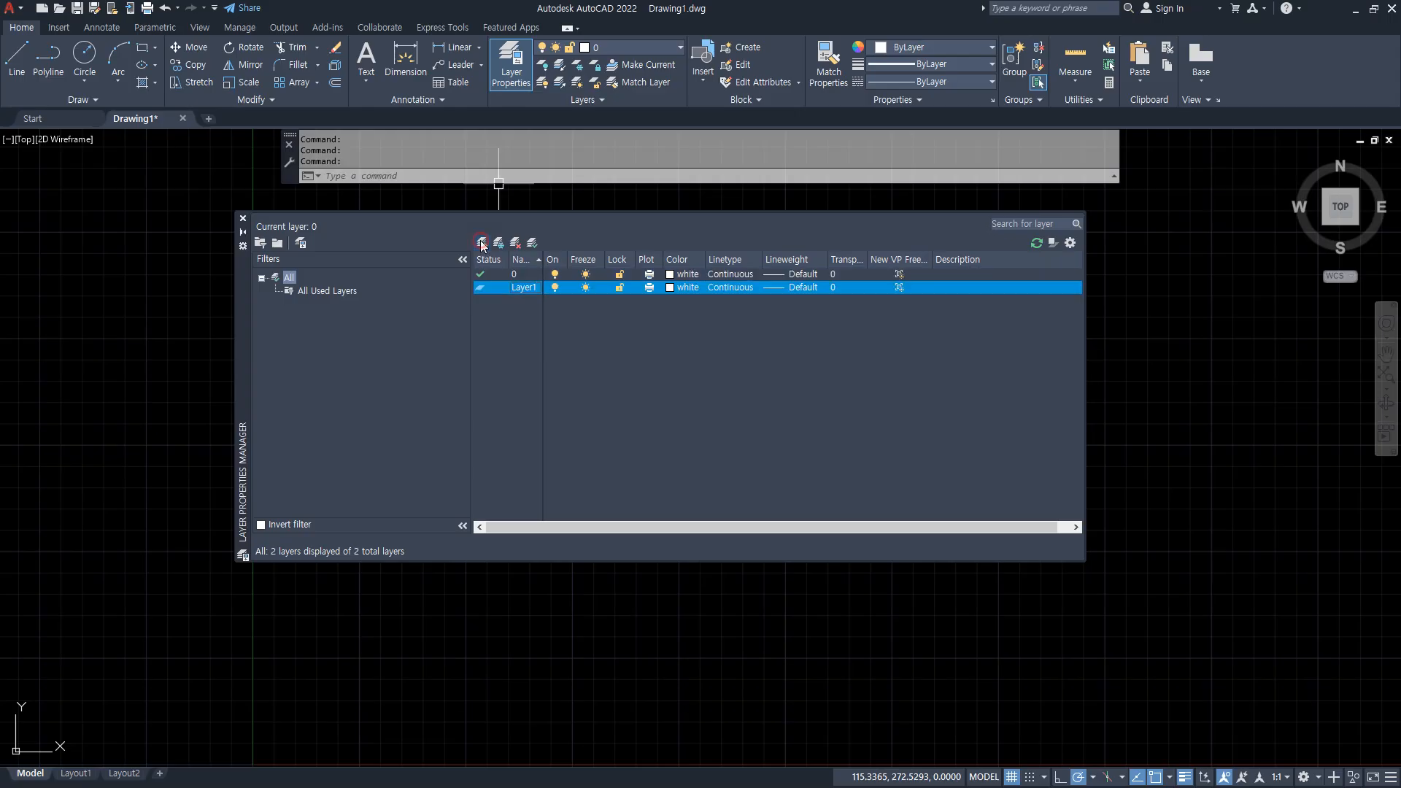
pyautogui.click(482, 243)
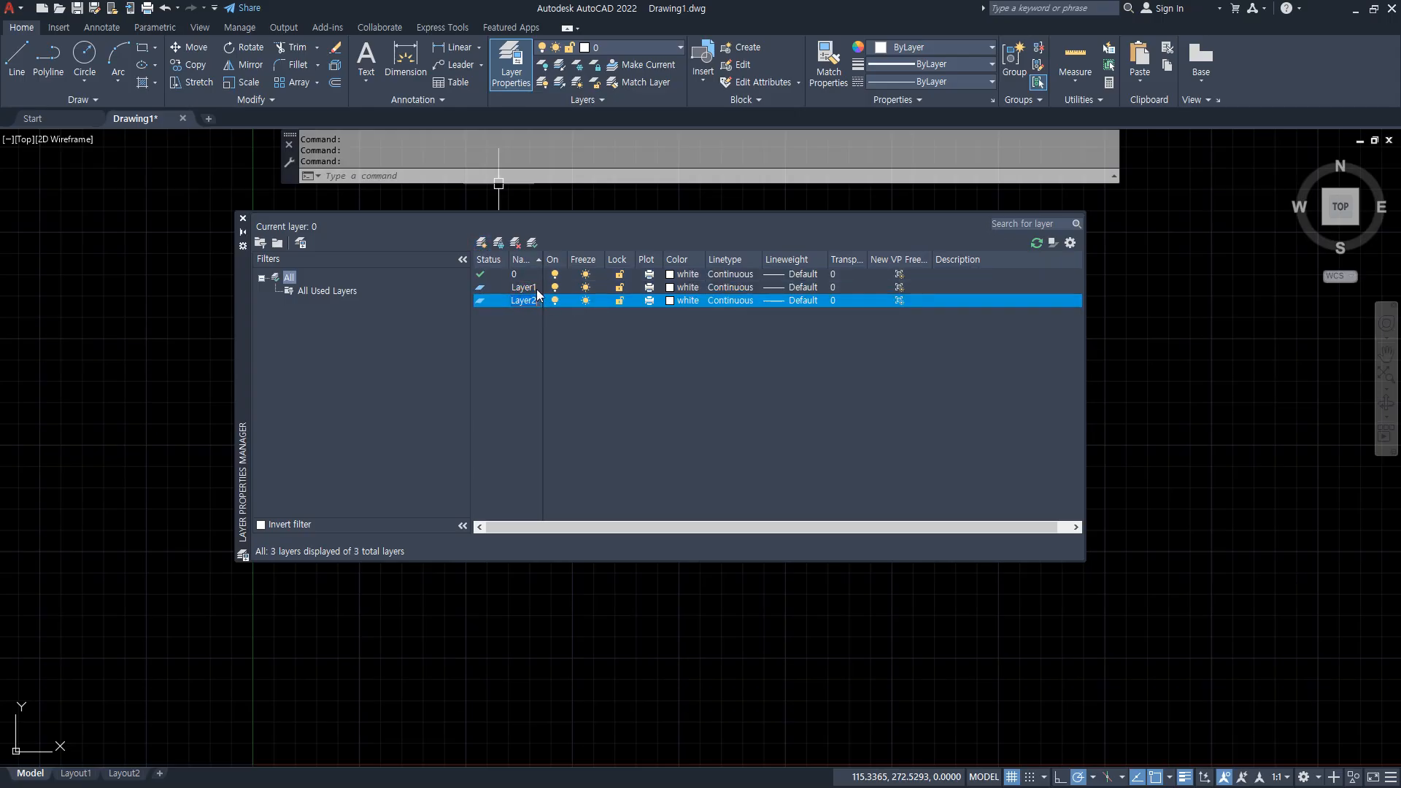
pyautogui.write('중심')
pyautogui.click(537, 287)
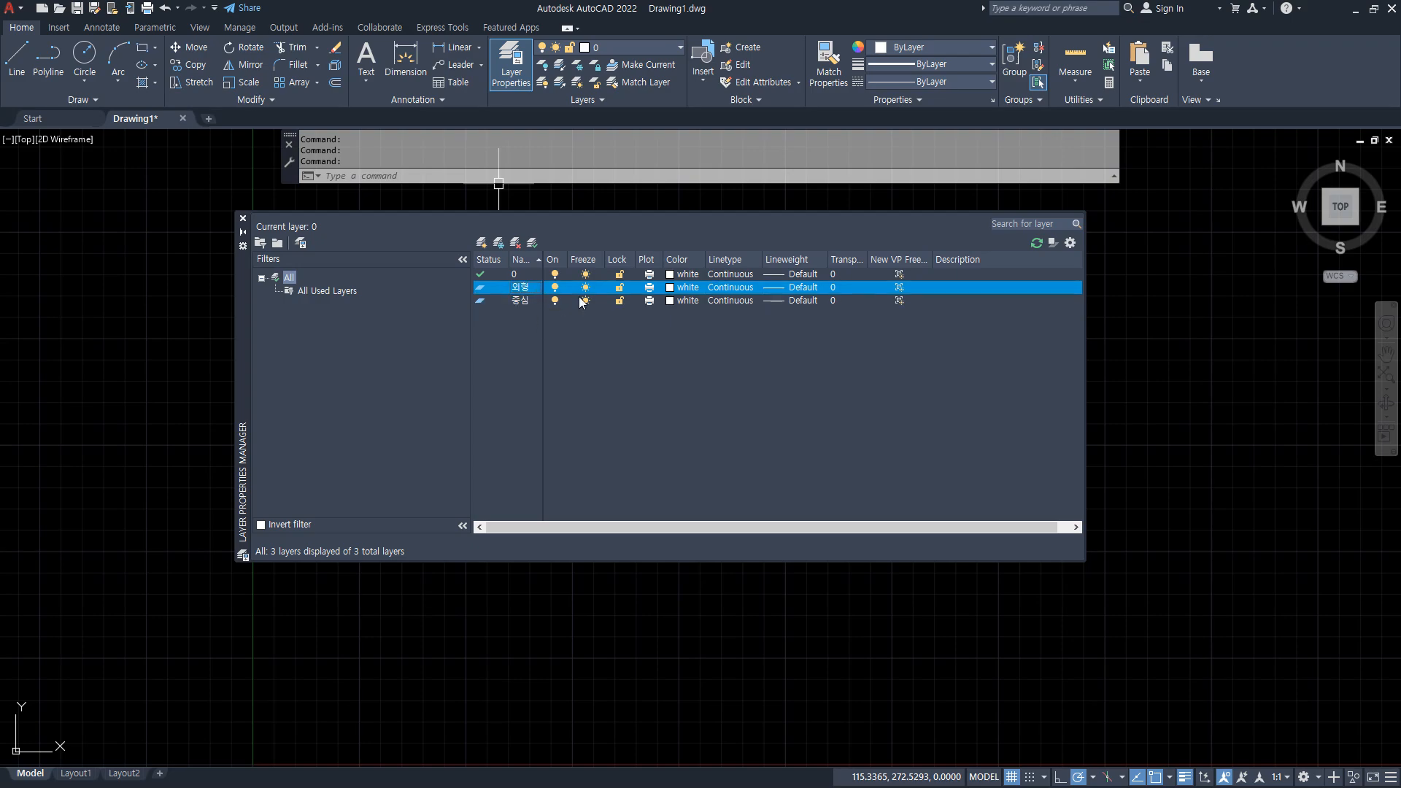
# Set the 중심 layer's colour to red (1) and the 외형 layer's colour to yellow (2).
pyautogui.click(671, 301)
pyautogui.write('1')
pyautogui.press('Return')
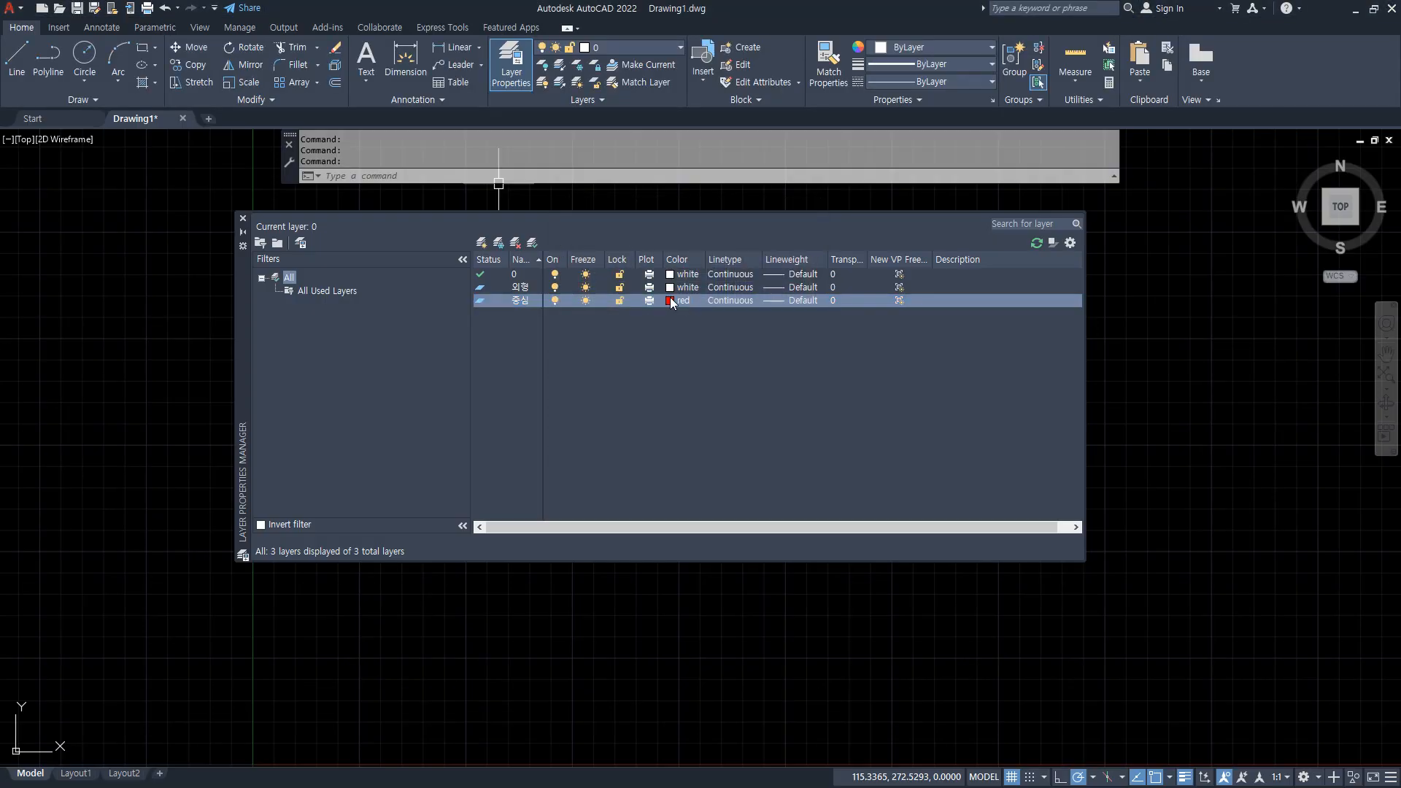
pyautogui.click(677, 288)
pyautogui.write('2')
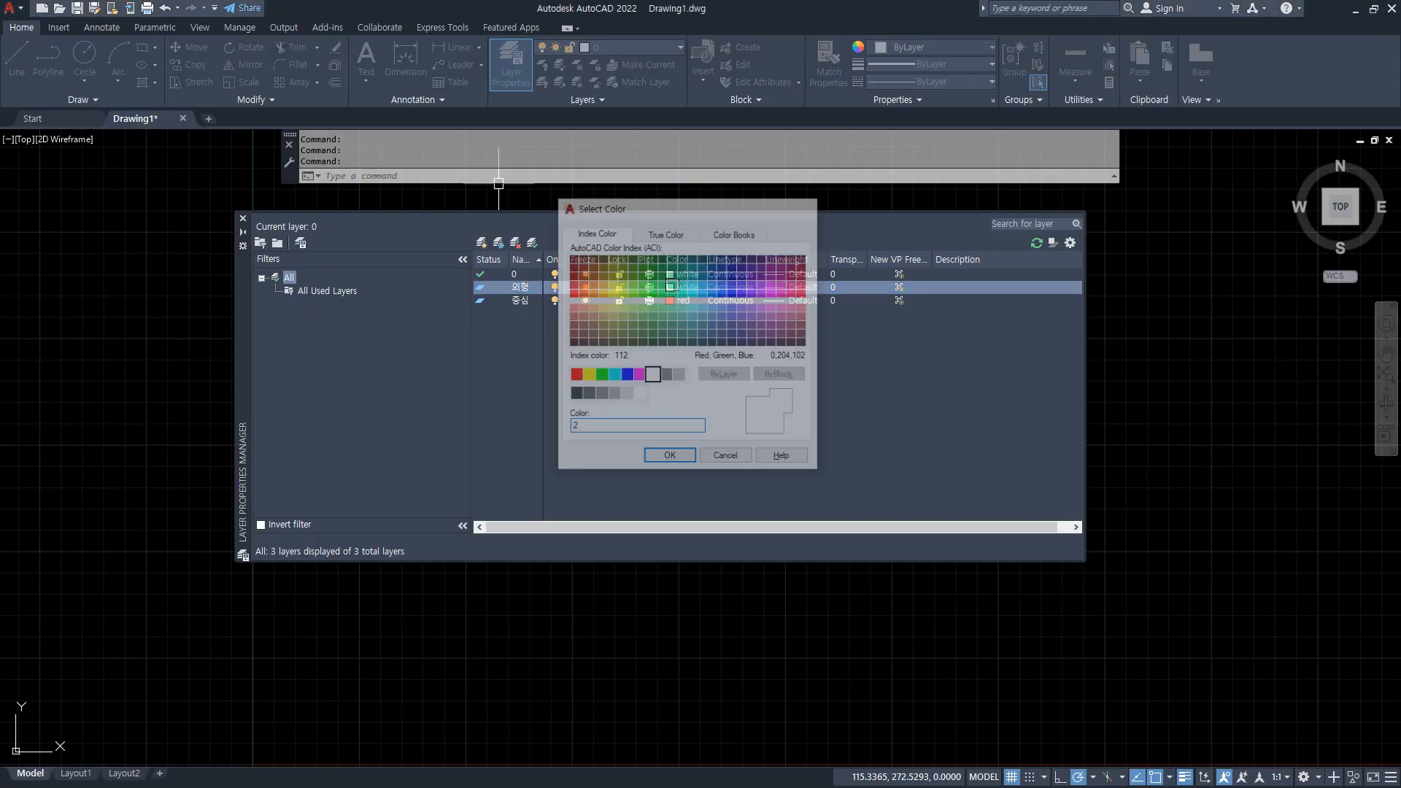
pyautogui.press('Return')
# Load the CENTER linetype, assign it to the 중심 layer and make that layer current.
pyautogui.click(718, 300)
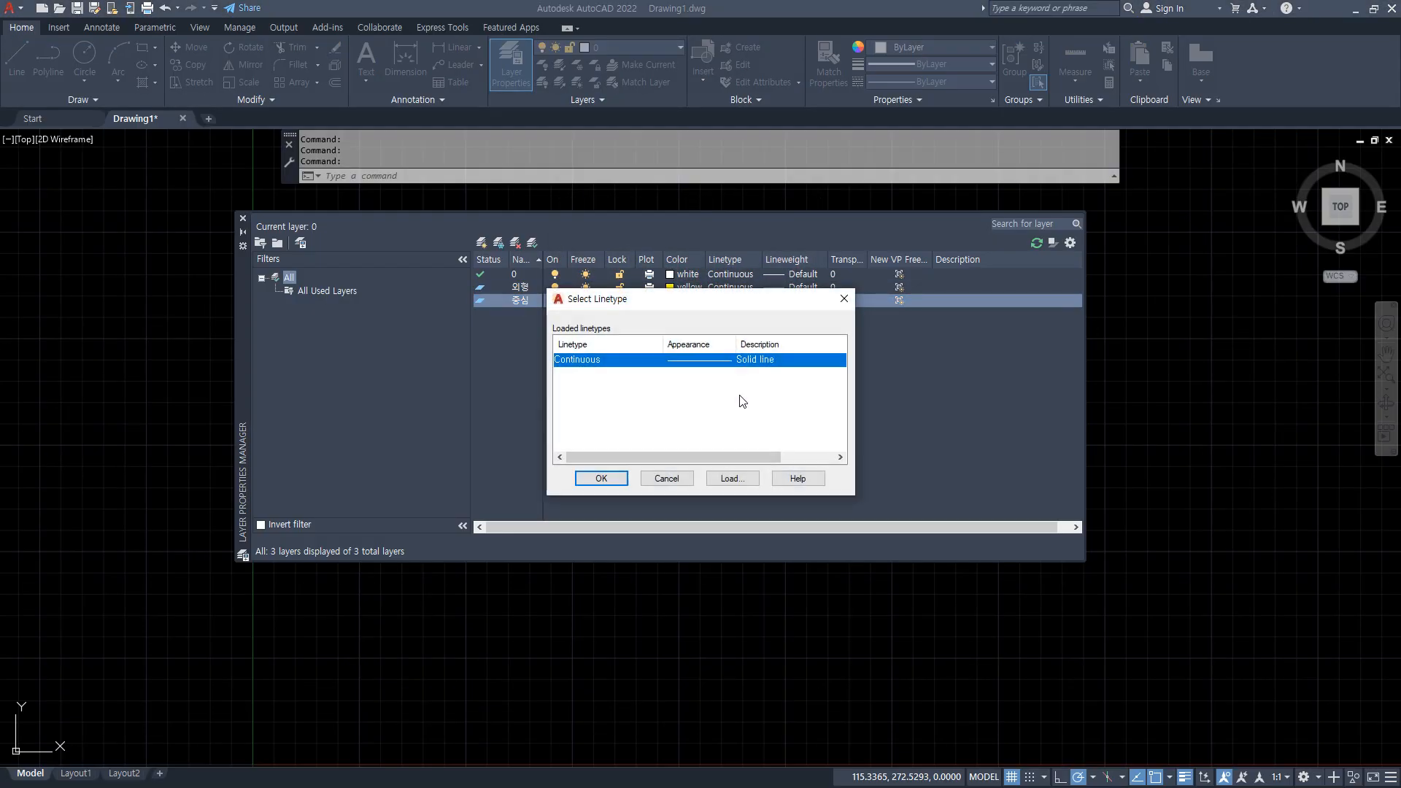
pyautogui.click(731, 478)
pyautogui.click(571, 356)
pyautogui.click(564, 354)
pyautogui.click(606, 399)
pyautogui.press('c')
pyautogui.click(640, 560)
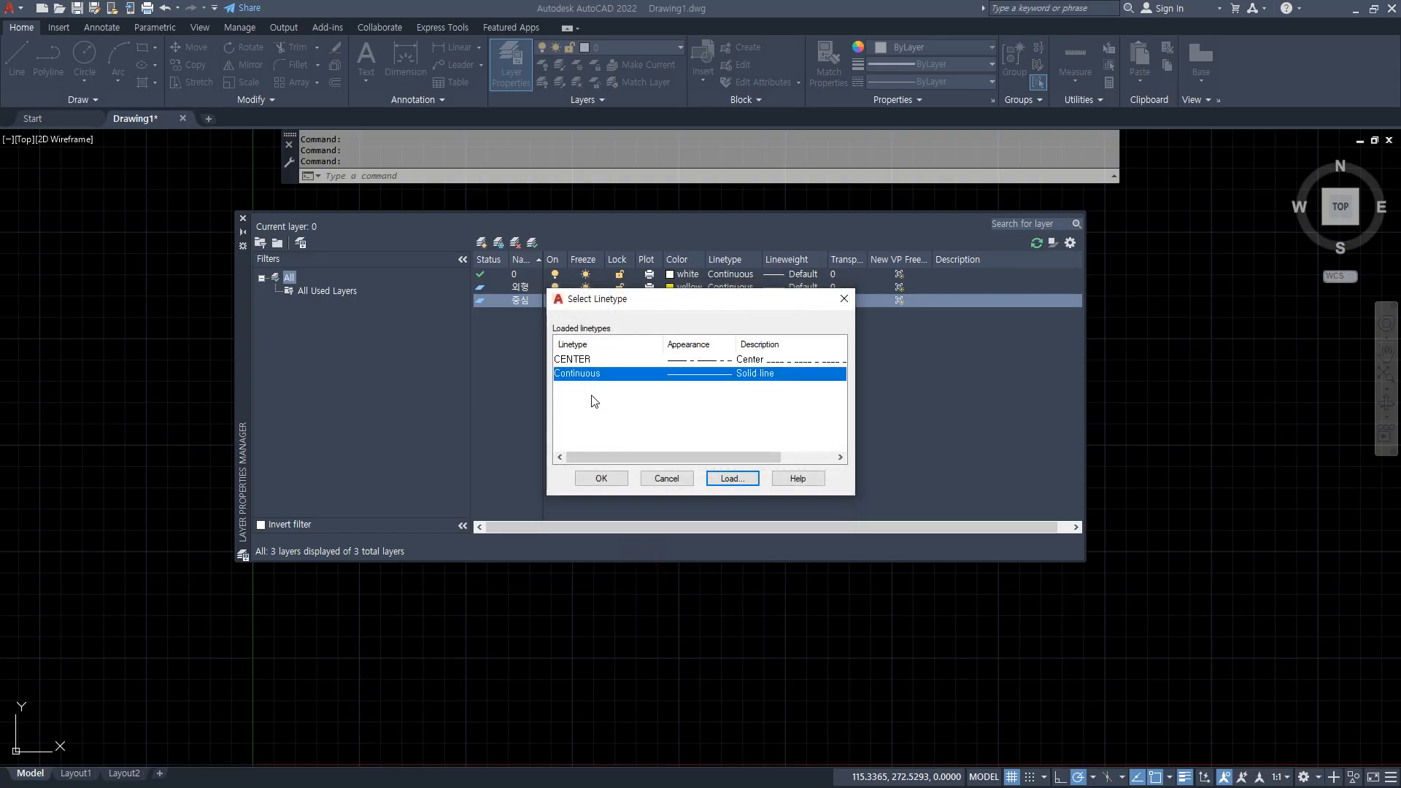
pyautogui.click(577, 360)
pyautogui.click(602, 476)
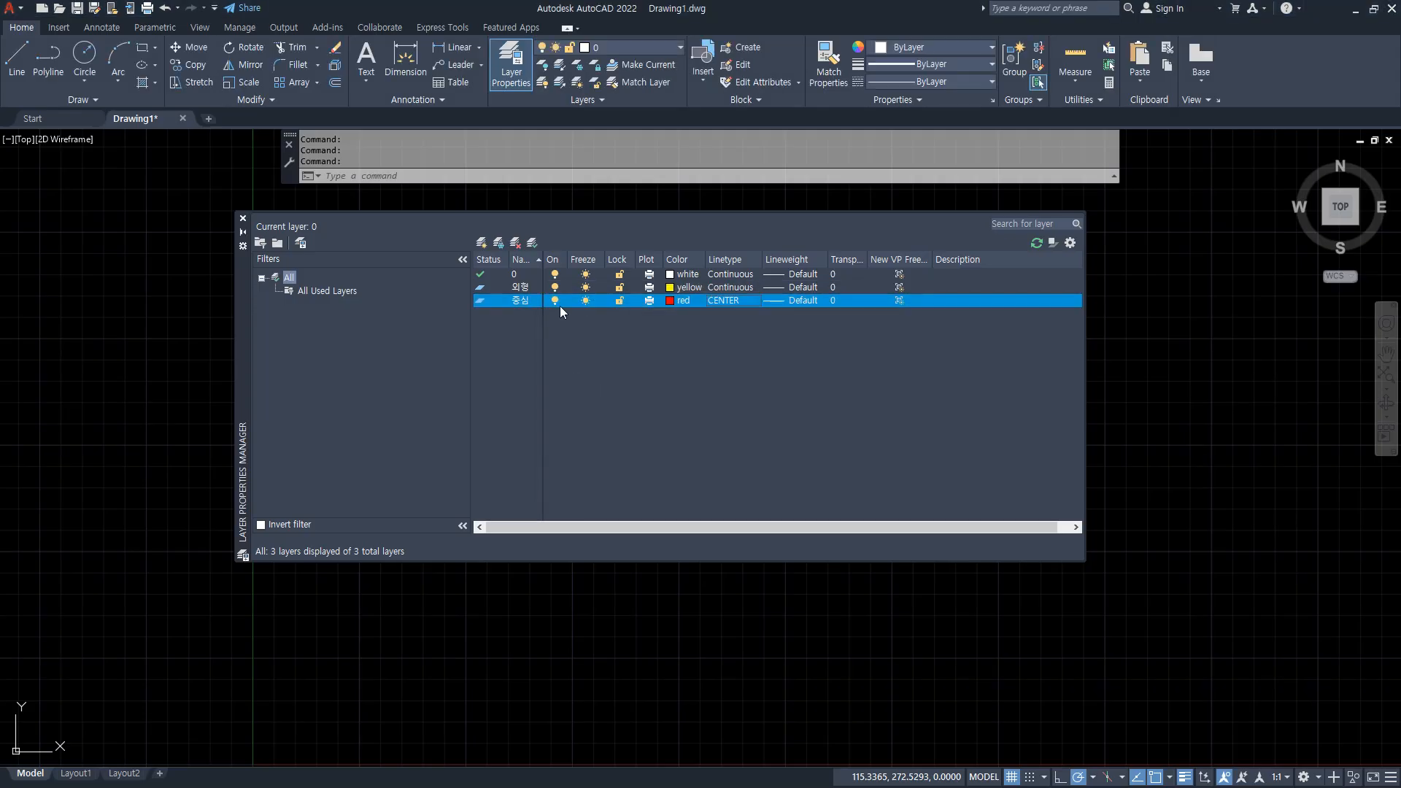
pyautogui.doubleClick(484, 304)
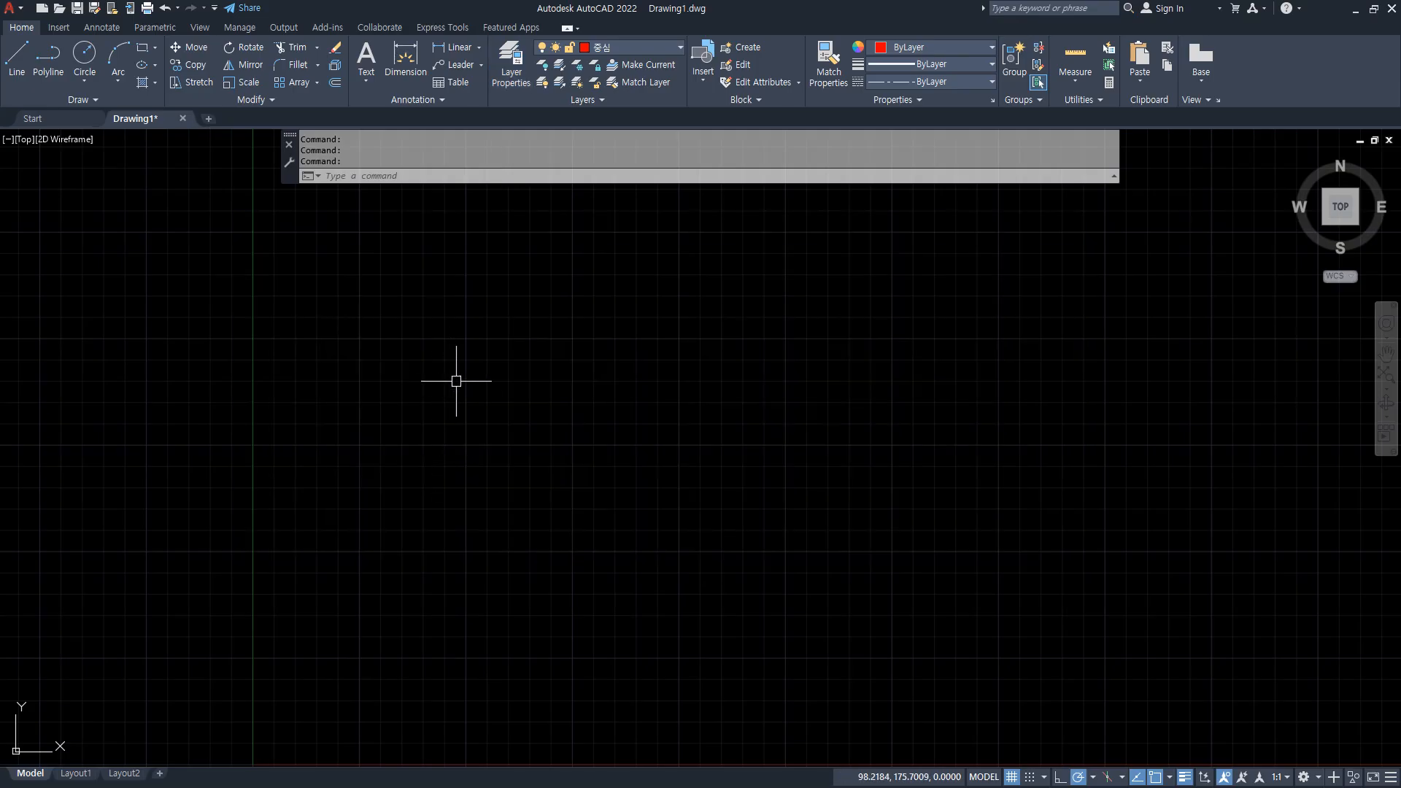
# Draw four construction lines through one point near the middle of the drawing, at 0°, 30°, 90° and 150°.
pyautogui.write('xl')
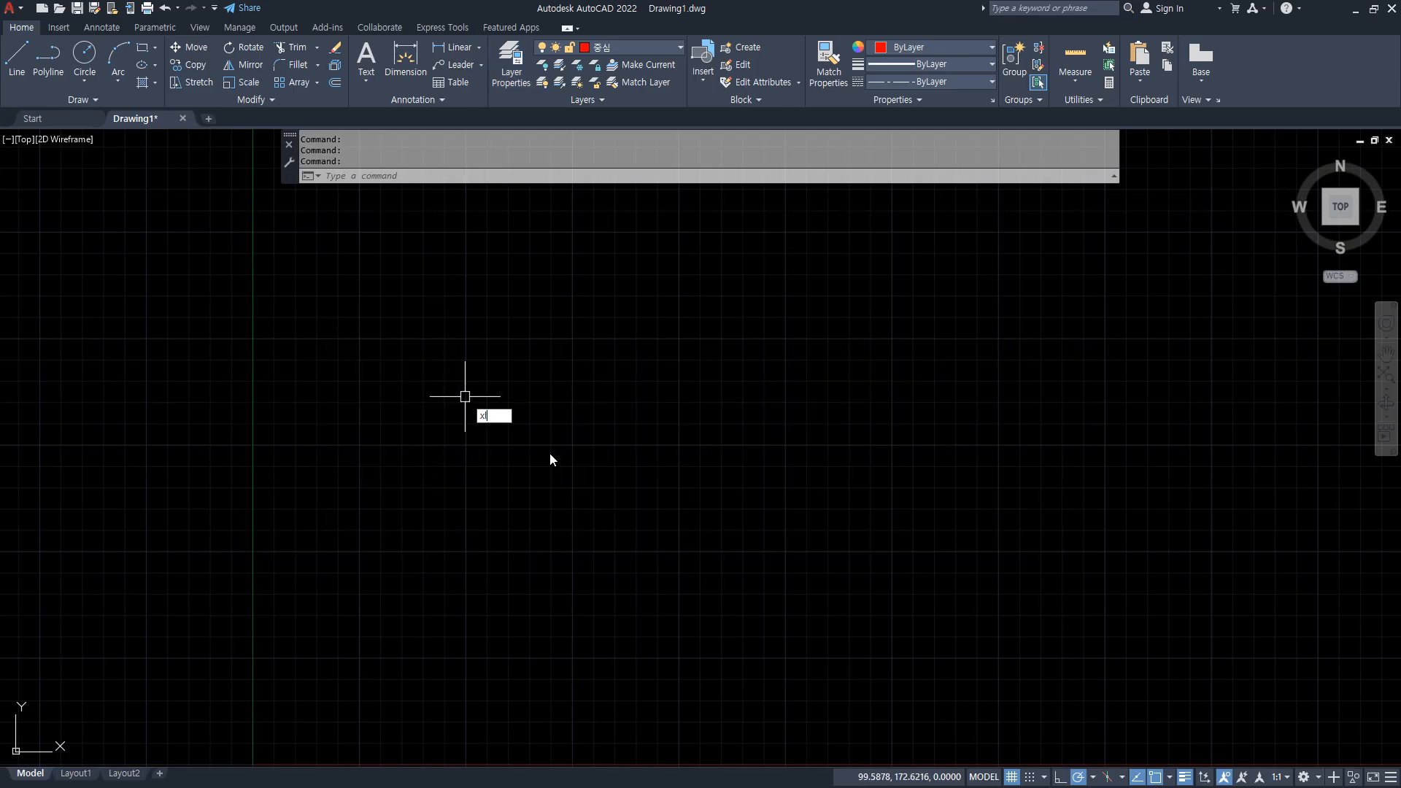
pyautogui.press('Return')
pyautogui.click(545, 430)
pyautogui.click(601, 429)
pyautogui.click(632, 378)
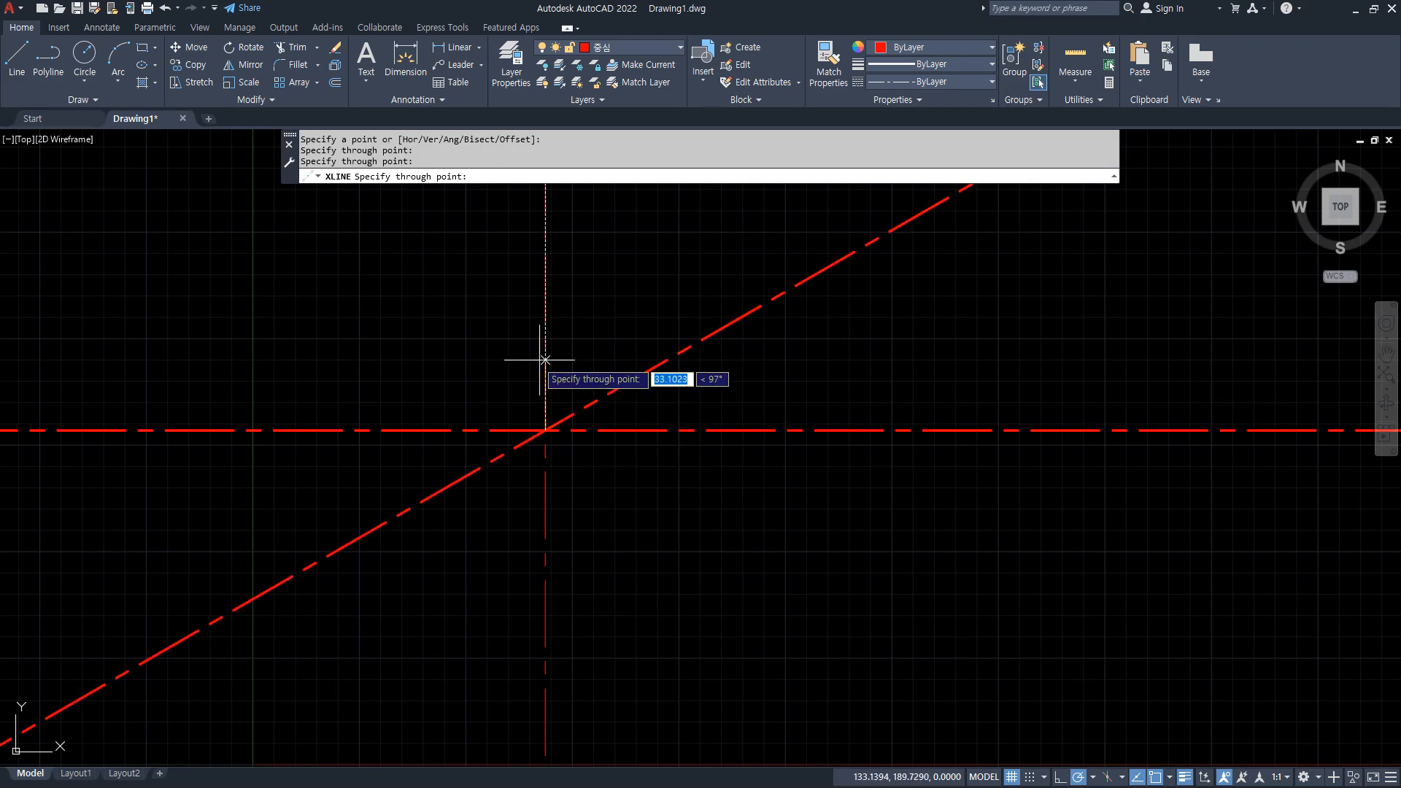
pyautogui.click(547, 366)
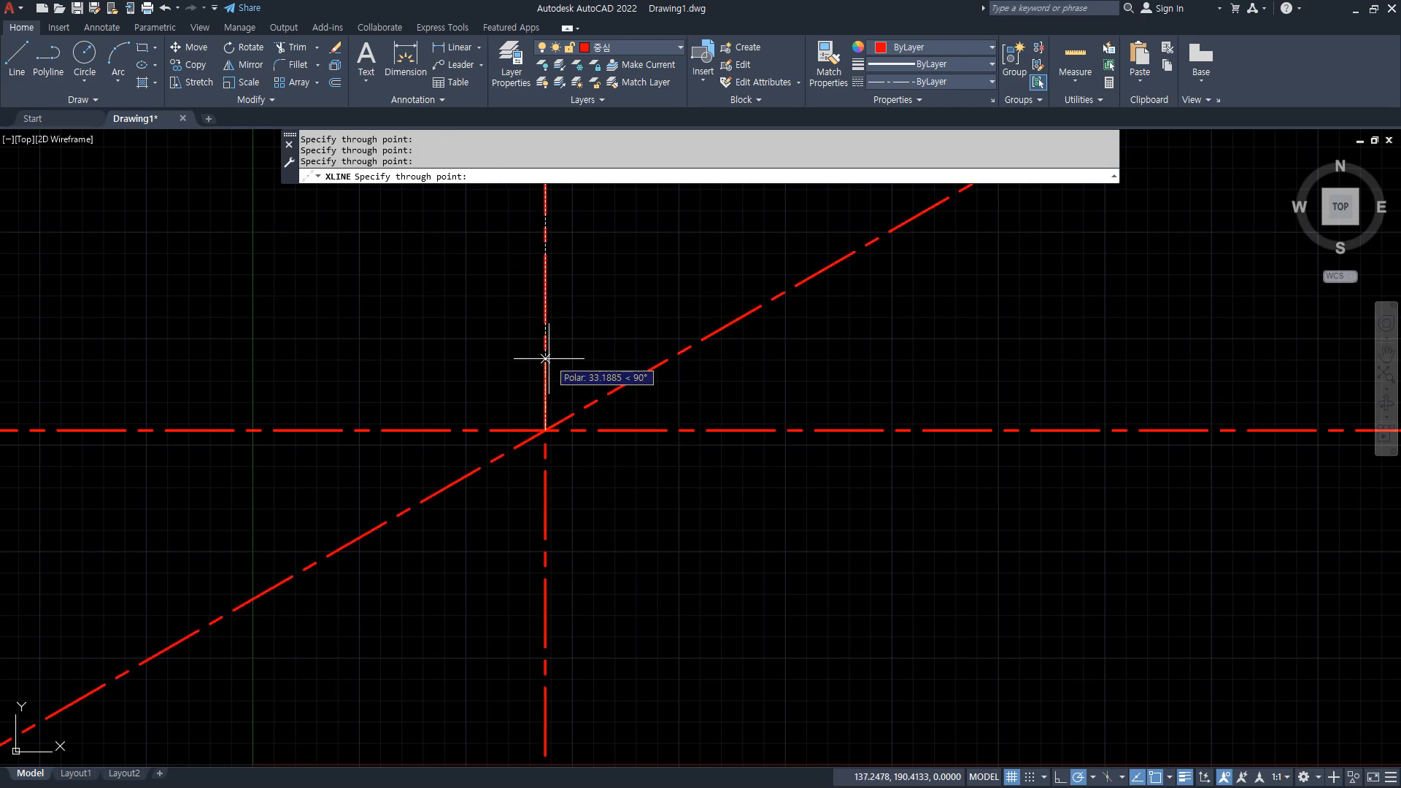
pyautogui.click(469, 385)
pyautogui.press('Return')
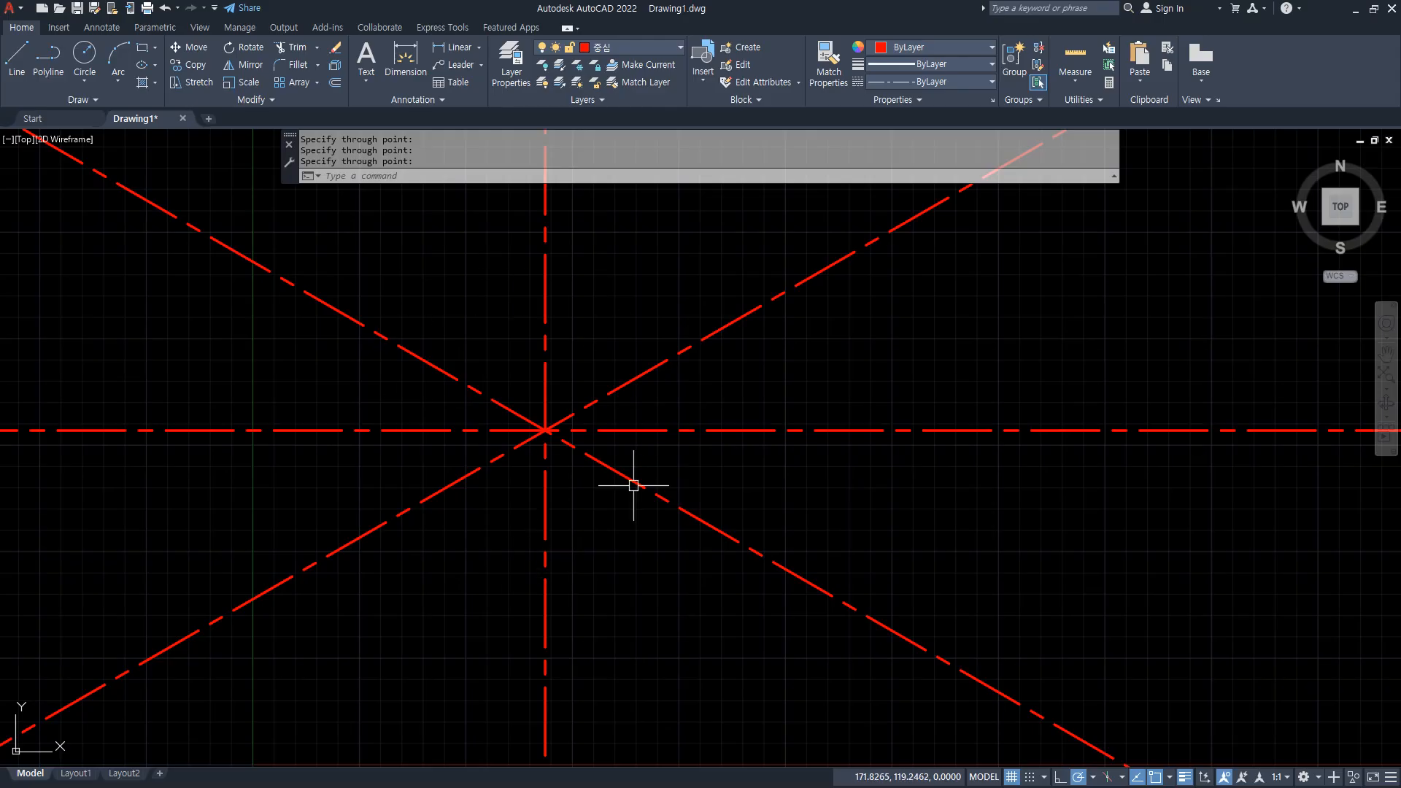
# Draw two circles of radius 20 and 40 centred on the construction lines' intersection.
pyautogui.write('C')
pyautogui.press('Return')
pyautogui.click(546, 430)
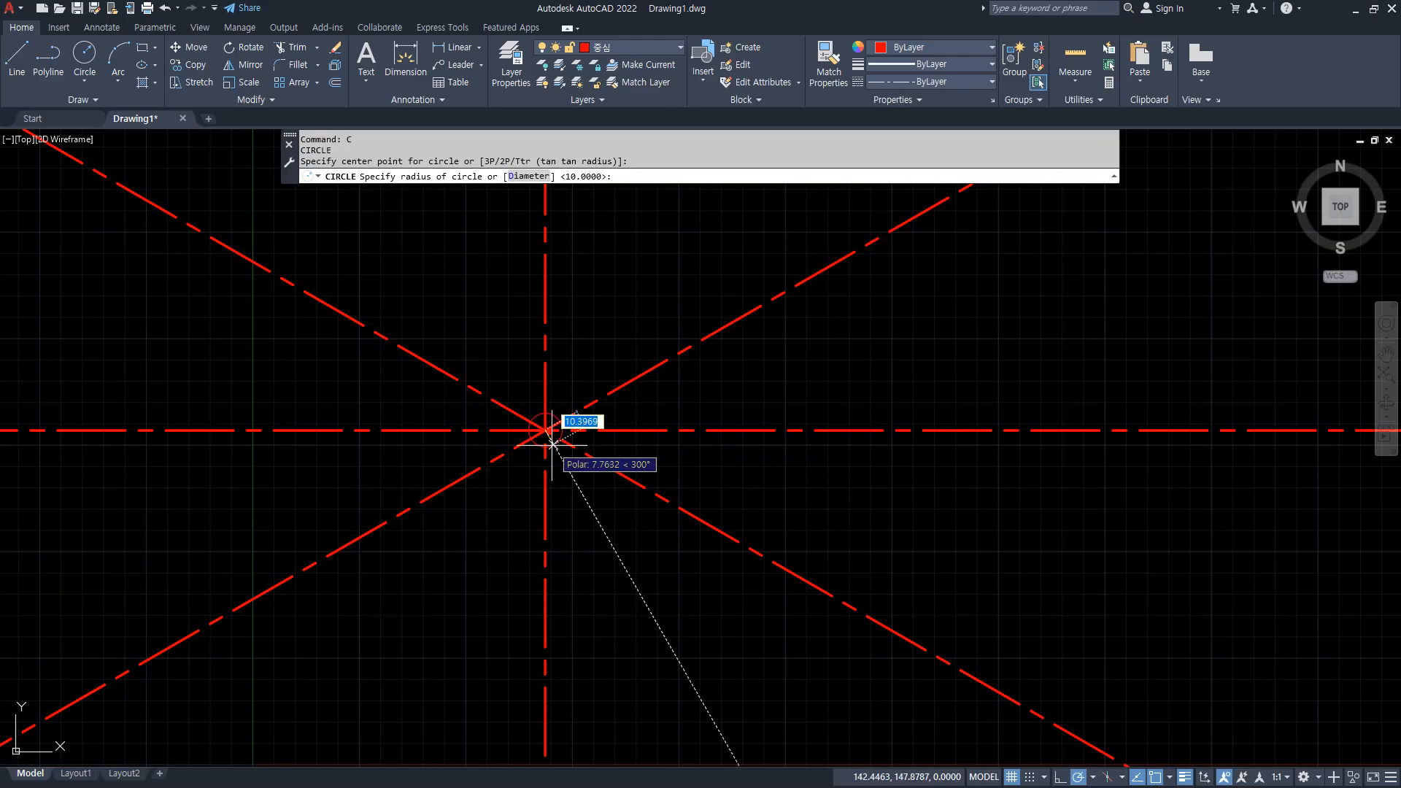
pyautogui.write('20')
pyautogui.press('Return')
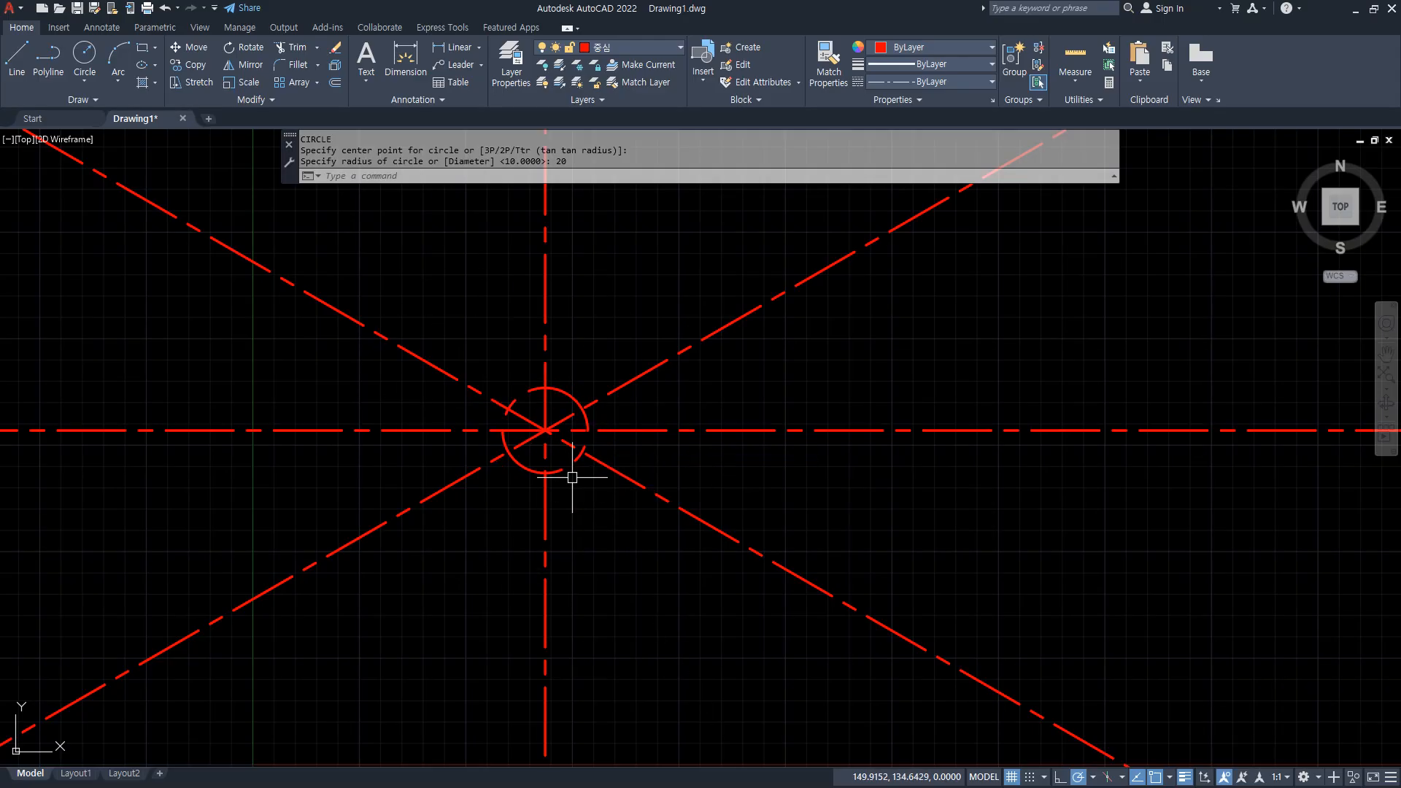
pyautogui.press('Return')
pyautogui.click(546, 430)
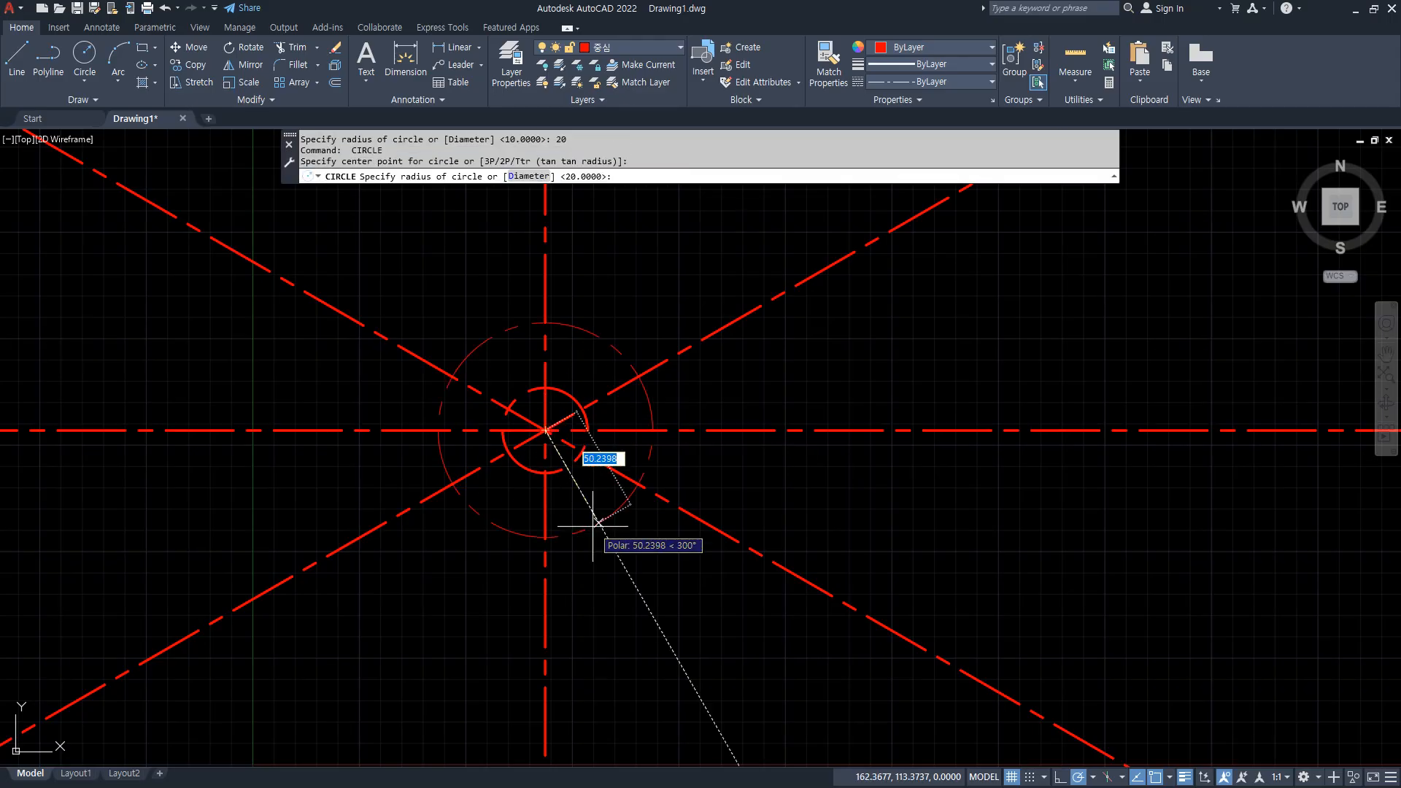
pyautogui.write('40')
pyautogui.press('Return')
pyautogui.press('Return')
# Draw a circle of radius 55 centred on the construction lines' intersection.
pyautogui.click(546, 430)
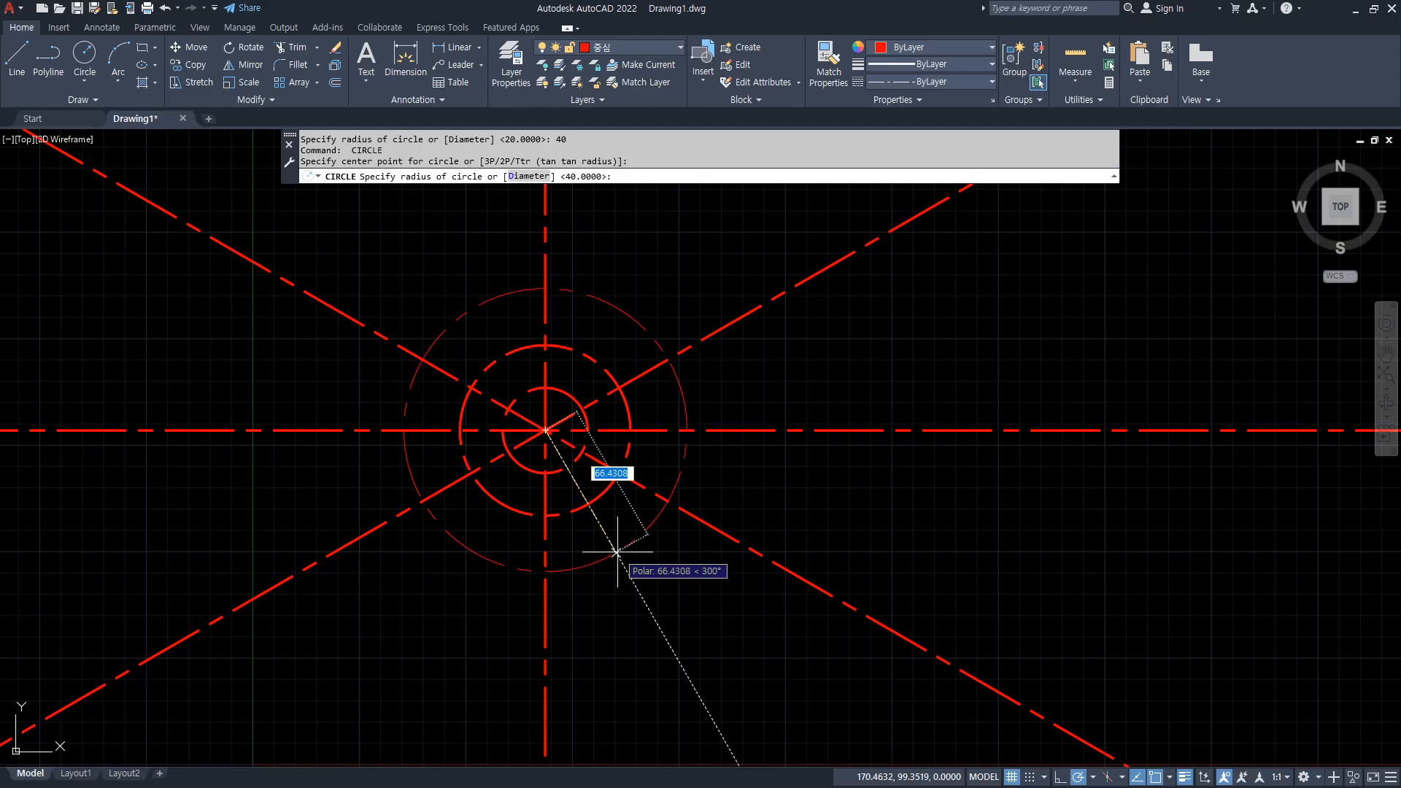
pyautogui.write('55')
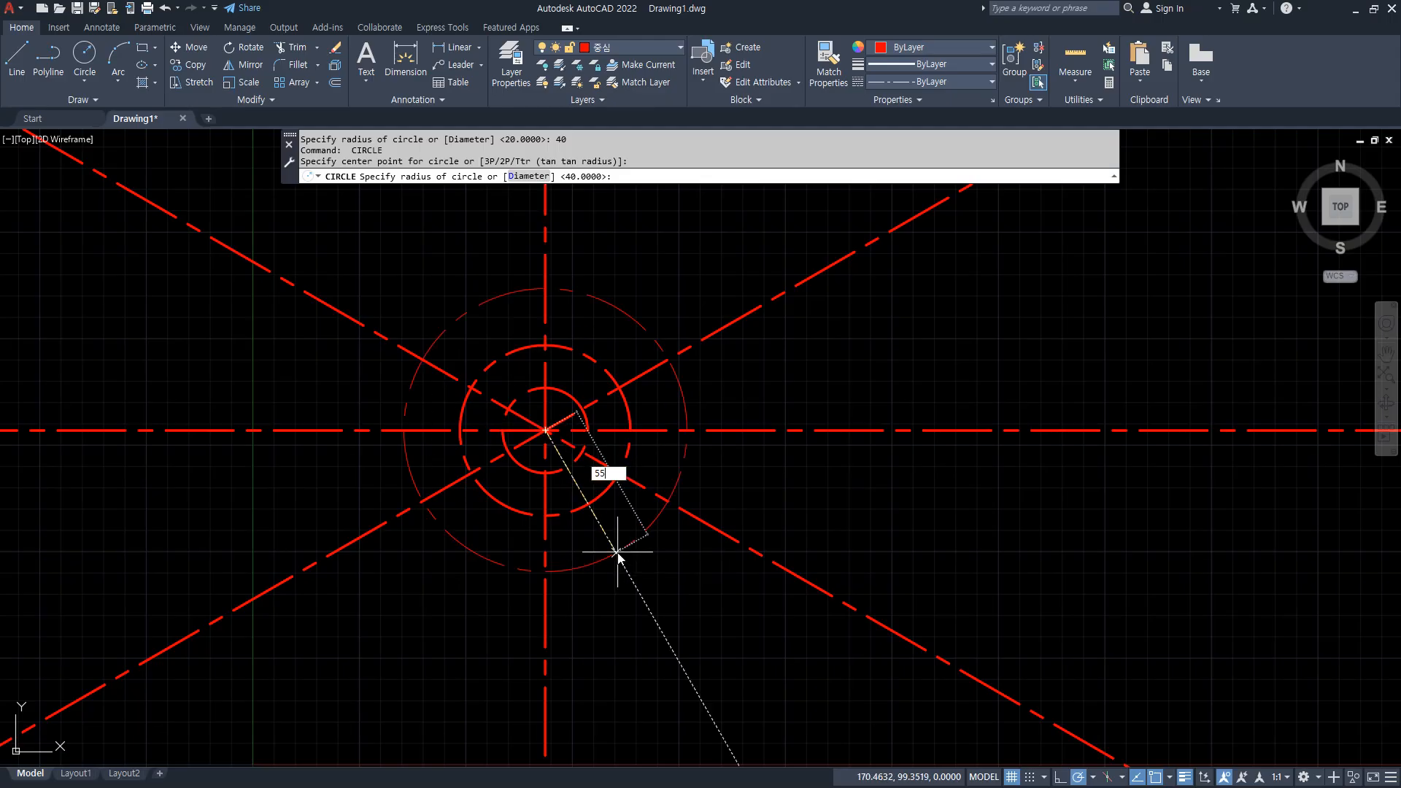
pyautogui.press('Return')
# Offset the radius 55 circle outward by 5.
pyautogui.write('o')
pyautogui.press('Return')
pyautogui.write('5')
pyautogui.press('Return')
pyautogui.click(611, 538)
pyautogui.click(666, 590)
pyautogui.press('Return')
# Trim off the construction lines' portions extending beyond the outermost offset circle.
pyautogui.write('tr')
pyautogui.press('Return')
pyautogui.click(743, 593)
pyautogui.click(737, 246)
pyautogui.click(736, 245)
pyautogui.click(446, 259)
pyautogui.click(369, 235)
pyautogui.click(356, 571)
pyautogui.click(542, 624)
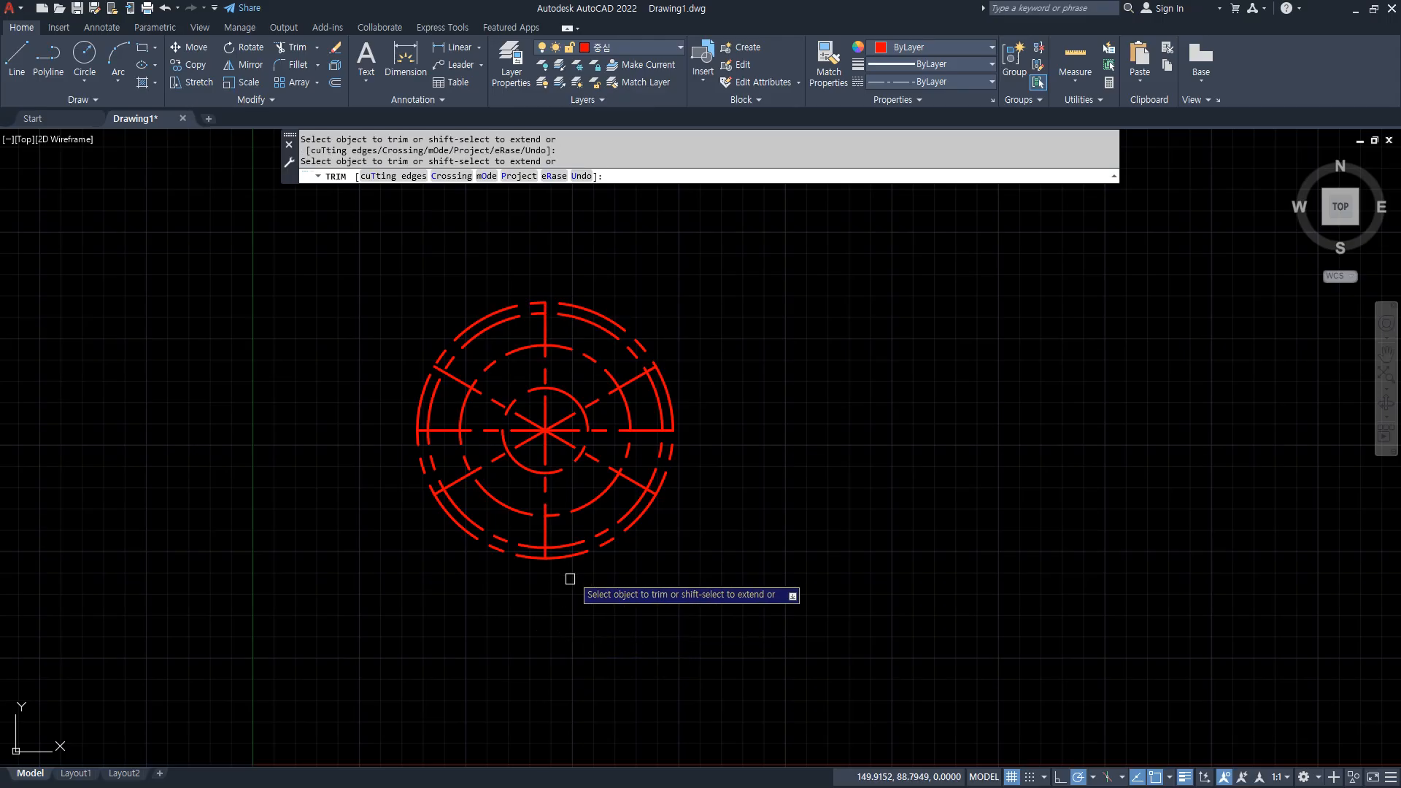
pyautogui.press('Return')
# Erase the outermost offset circle.
pyautogui.click(575, 556)
pyautogui.write('E')
pyautogui.press('Return')
# Move the radius 55 circle onto the 외형 layer.
pyautogui.click(574, 549)
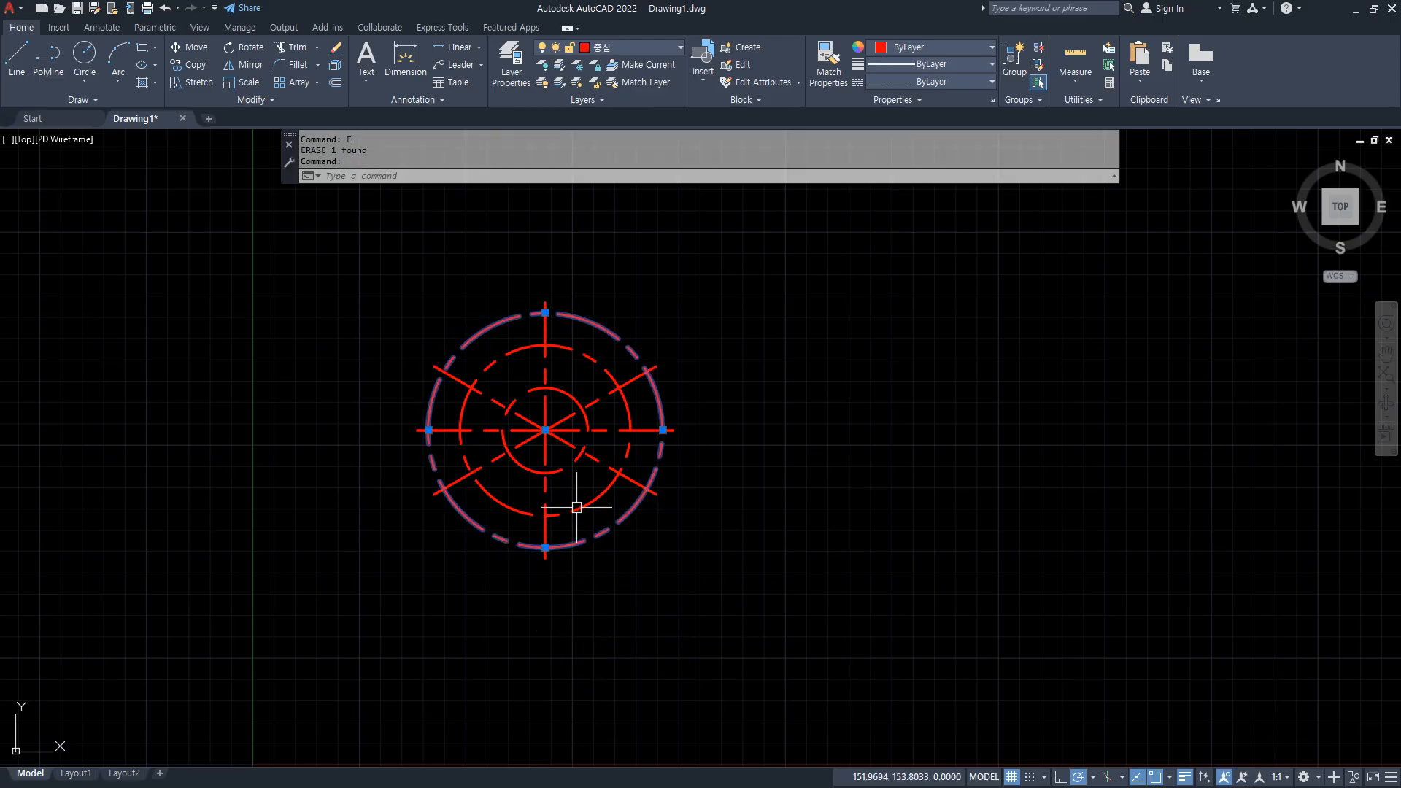
pyautogui.click(628, 48)
pyautogui.click(617, 82)
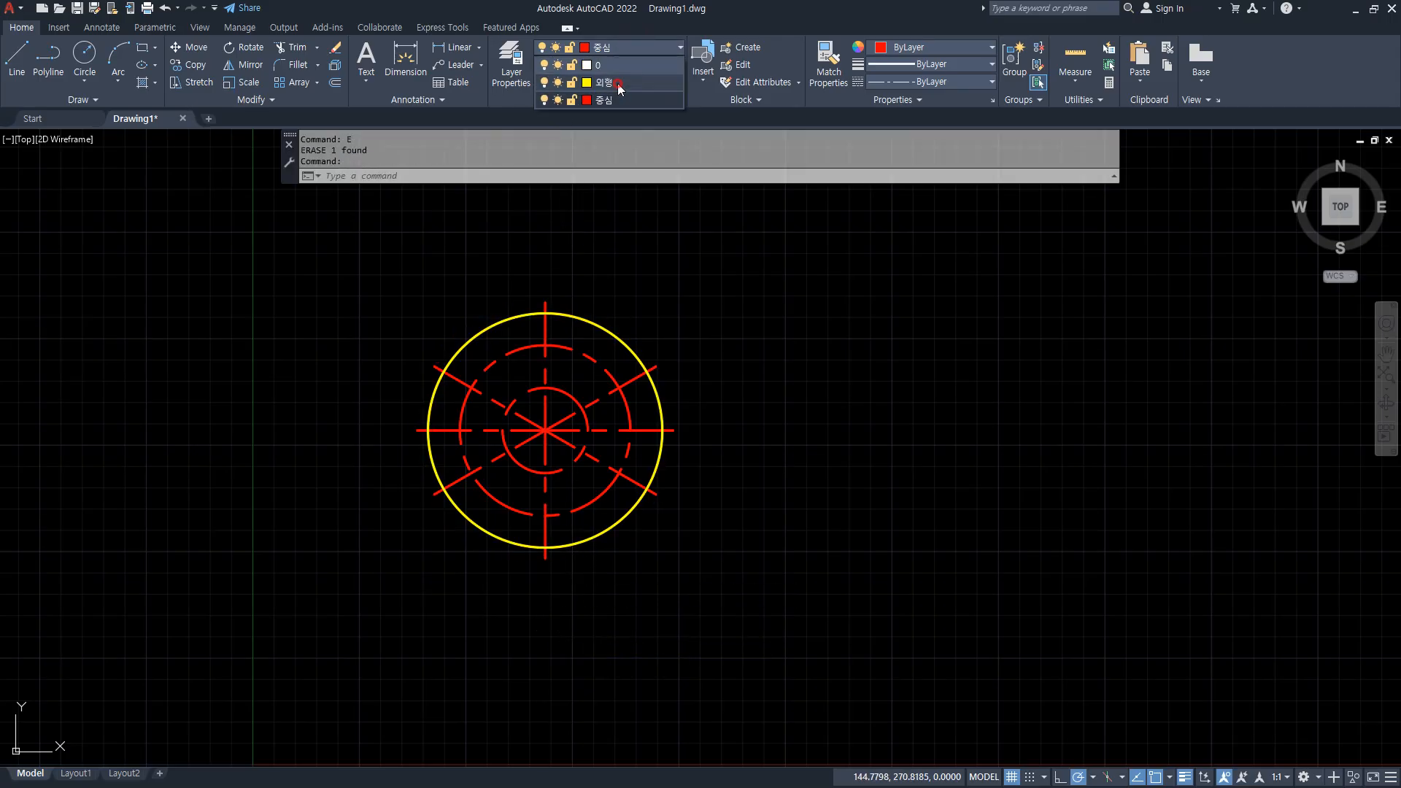
pyautogui.press('Escape')
# Set the global linetype scale to 0.3 for the dashed centre lines.
pyautogui.scroll(2, 512, 430)
pyautogui.write('LTS')
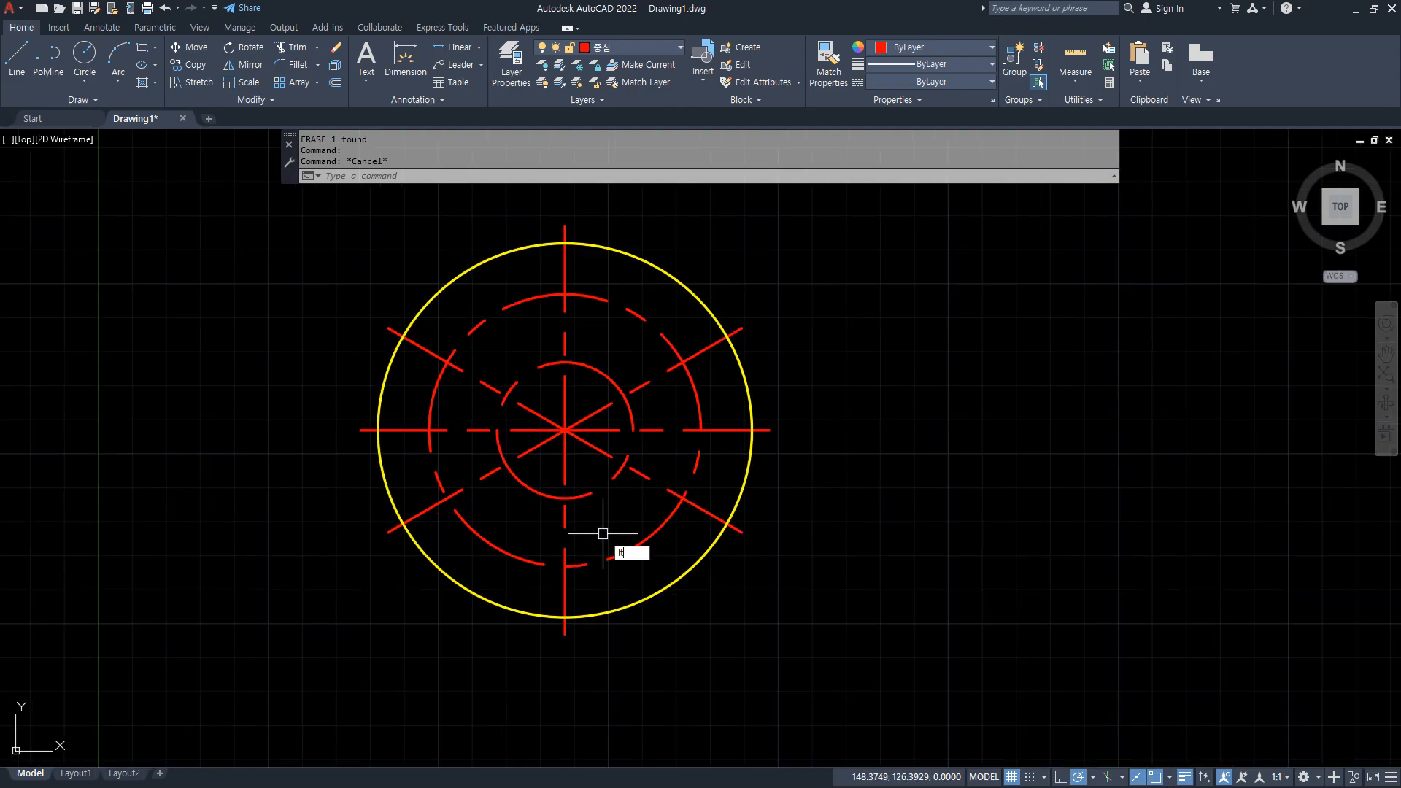
pyautogui.press('Return')
pyautogui.write('0.3')
pyautogui.press('Return')
pyautogui.scroll(2, 603, 533)
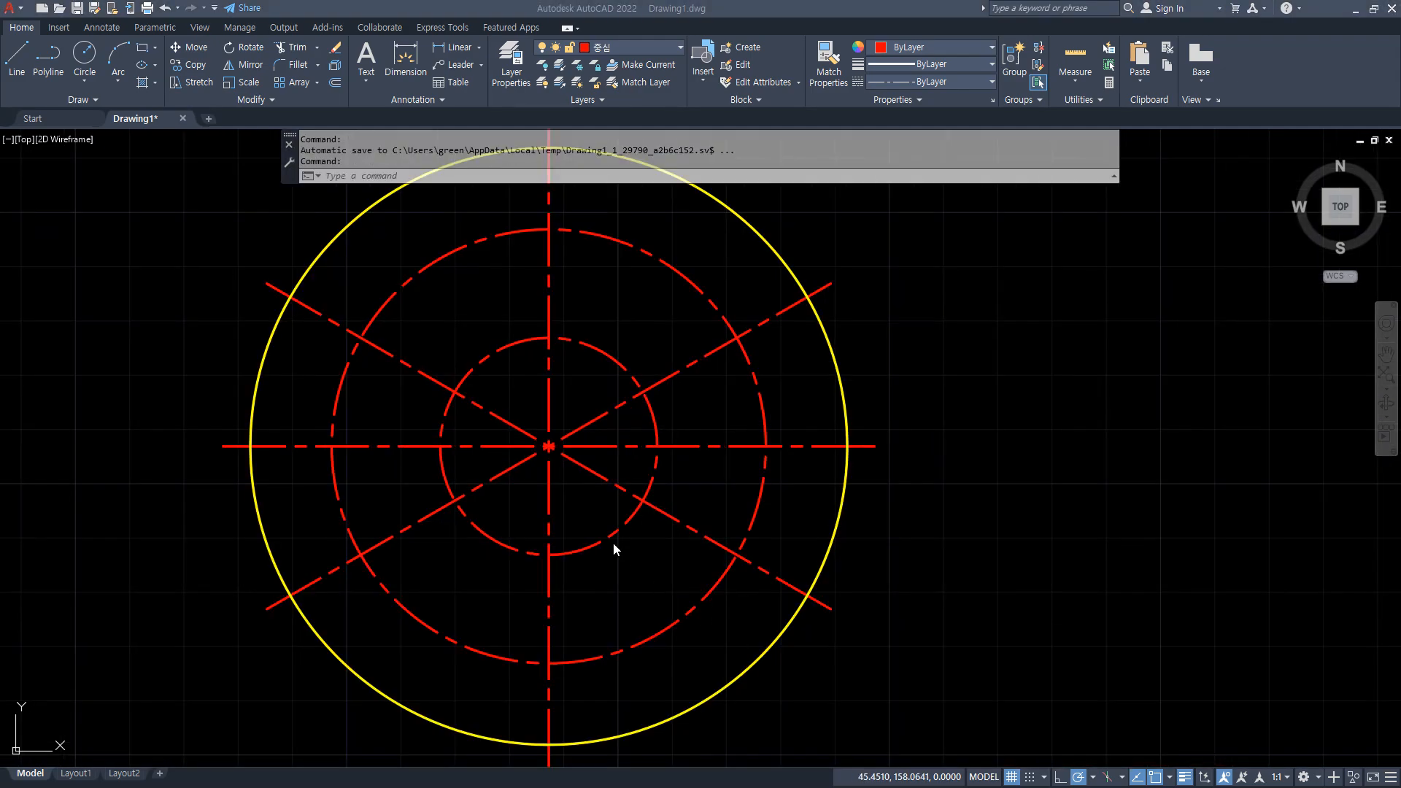
# Draw a circle of radius 3.5 where the vertical centre line crosses the top of the radius 20 circle.
pyautogui.write('C')
pyautogui.press('Return')
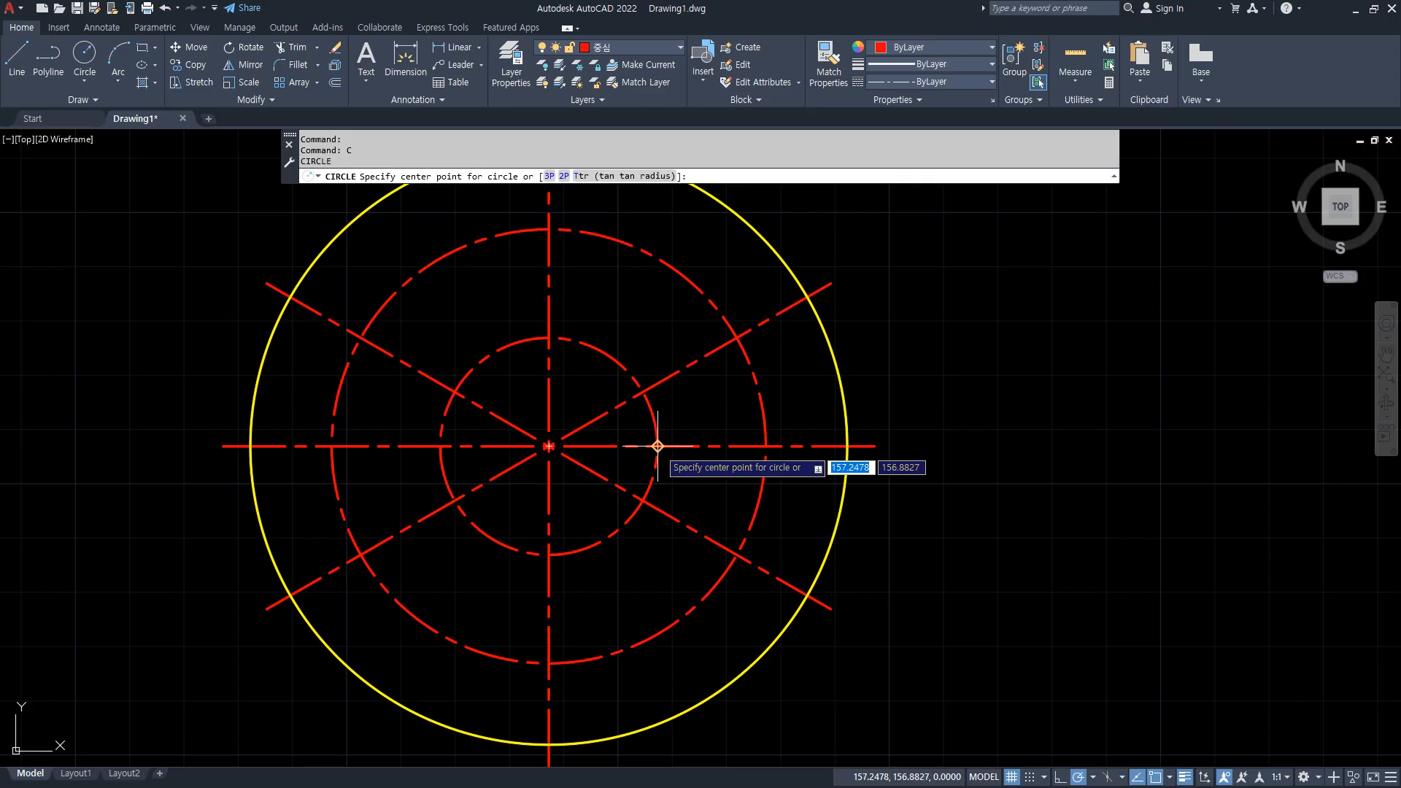
pyautogui.click(549, 337)
pyautogui.write('3.5')
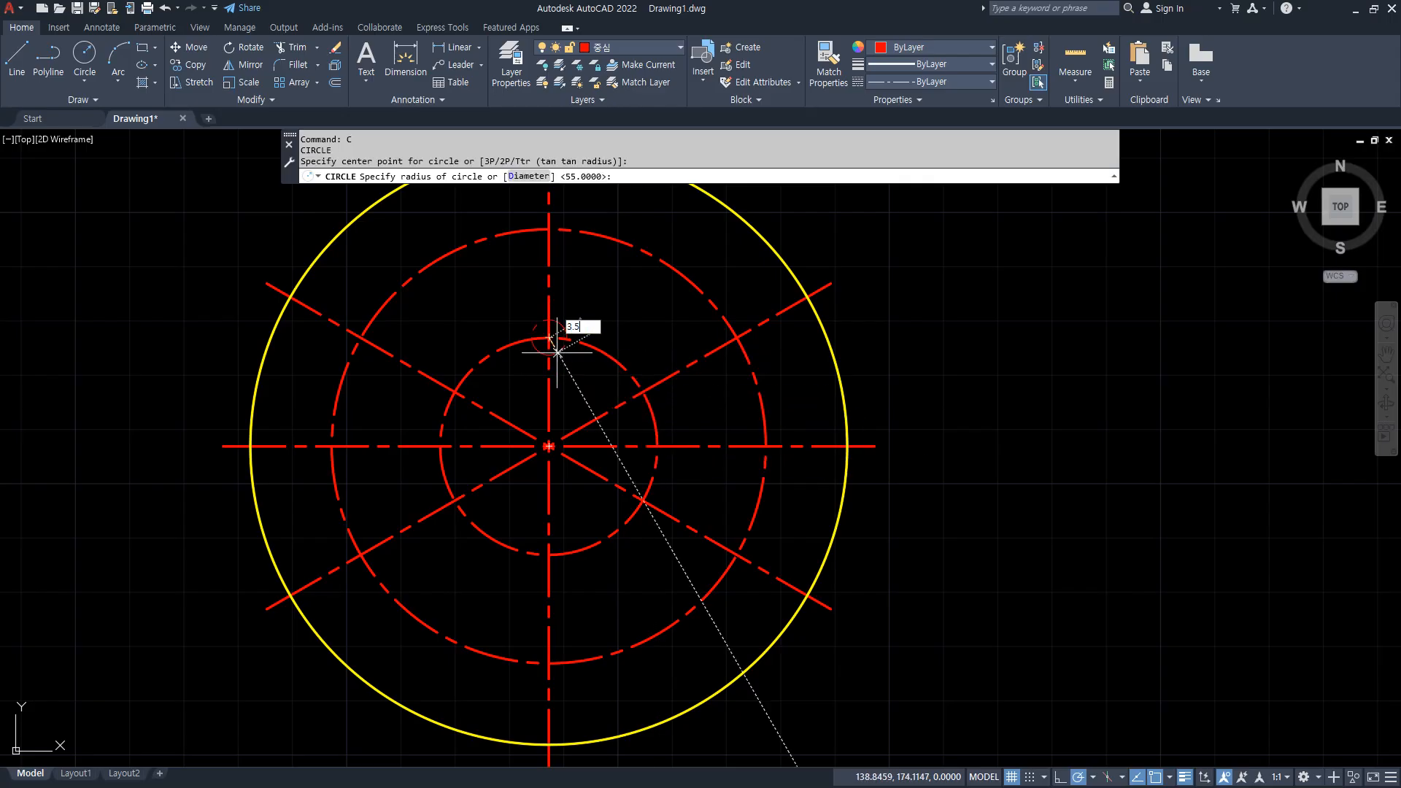
pyautogui.press('Return')
pyautogui.press('Escape')
# Match the radius 3.5 circle's properties to the plate's outer circle and make the 외형 layer current.
pyautogui.write('ma')
pyautogui.press('Return')
pyautogui.click(746, 225)
pyautogui.click(560, 351)
pyautogui.press('Escape')
pyautogui.click(642, 47)
pyautogui.click(622, 80)
# Draw two concentric circles of radius 6.5 and 10 centred at the top of the radius 40 centre circle.
pyautogui.moveTo(645, 283); pyautogui.dragTo(628, 419, button='middle')
pyautogui.write('c')
pyautogui.press('Return')
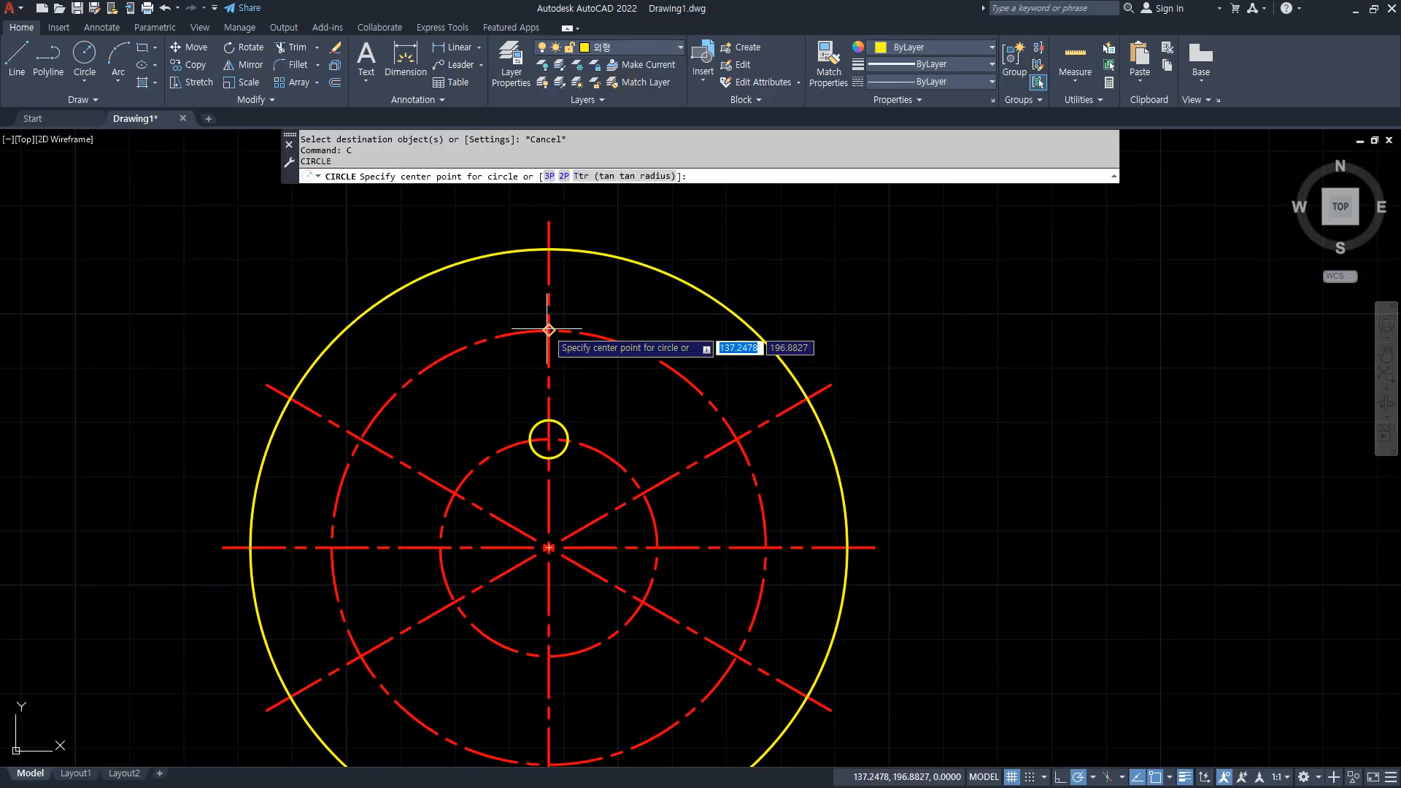
pyautogui.click(548, 331)
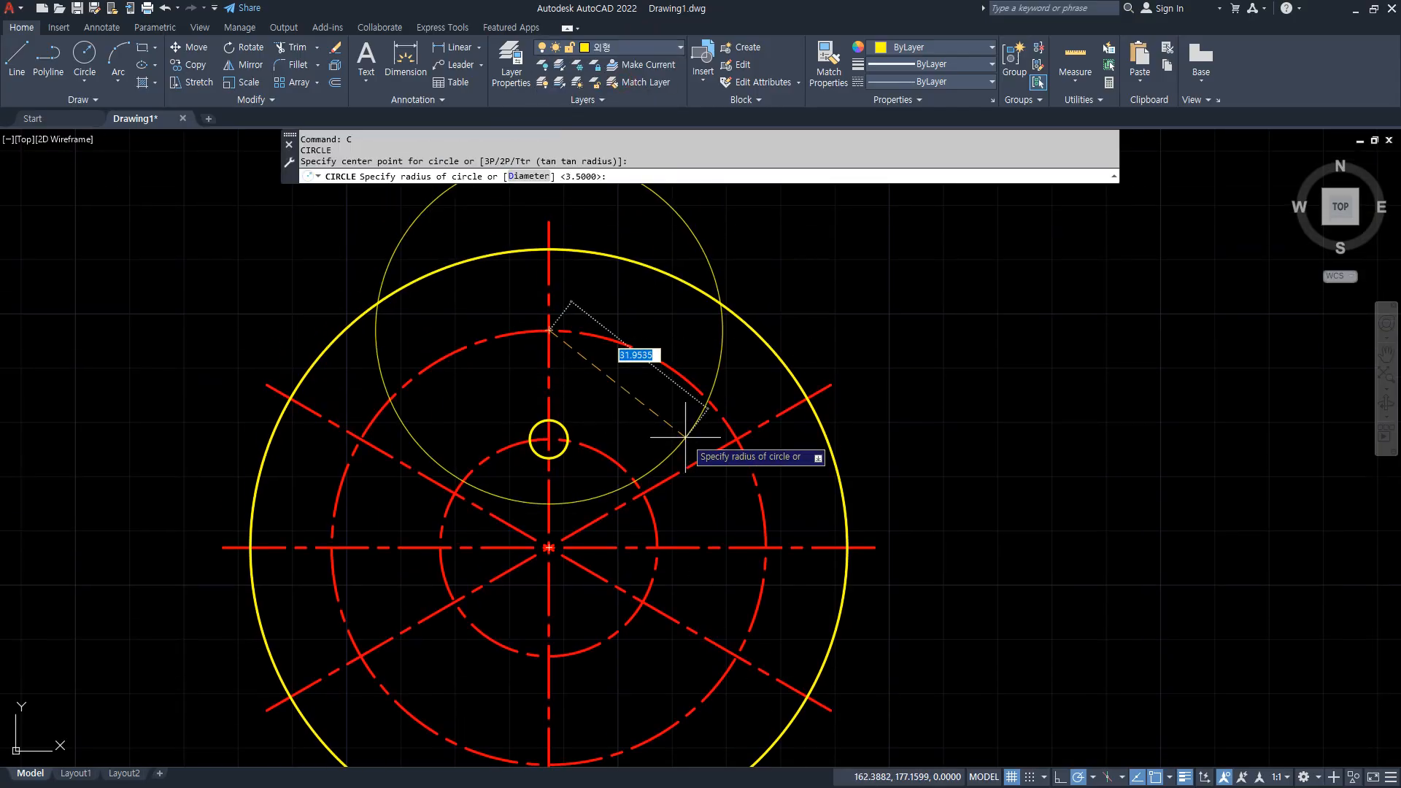
pyautogui.write('6.5')
pyautogui.press('Return')
pyautogui.press('Return')
pyautogui.click(580, 329)
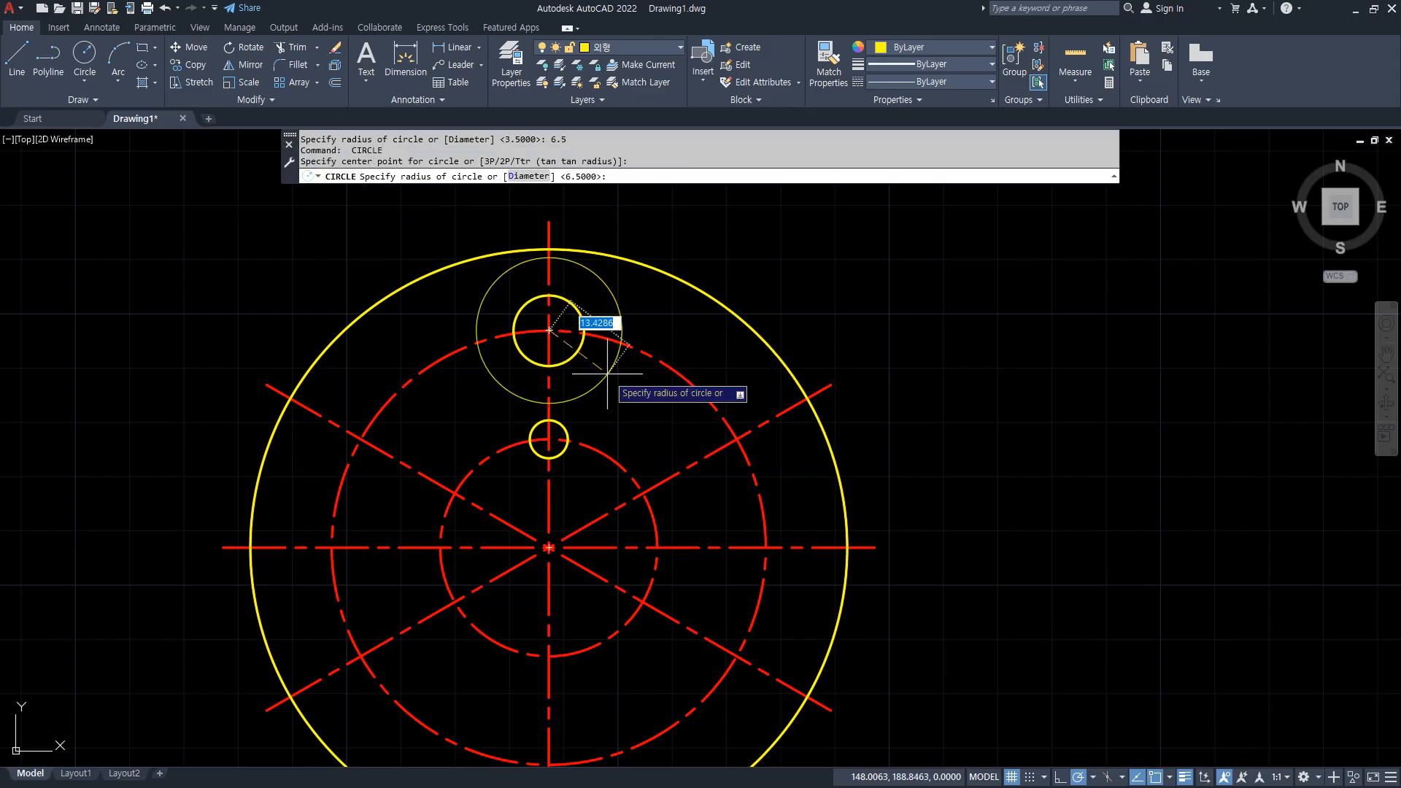
pyautogui.write('10')
pyautogui.press('Return')
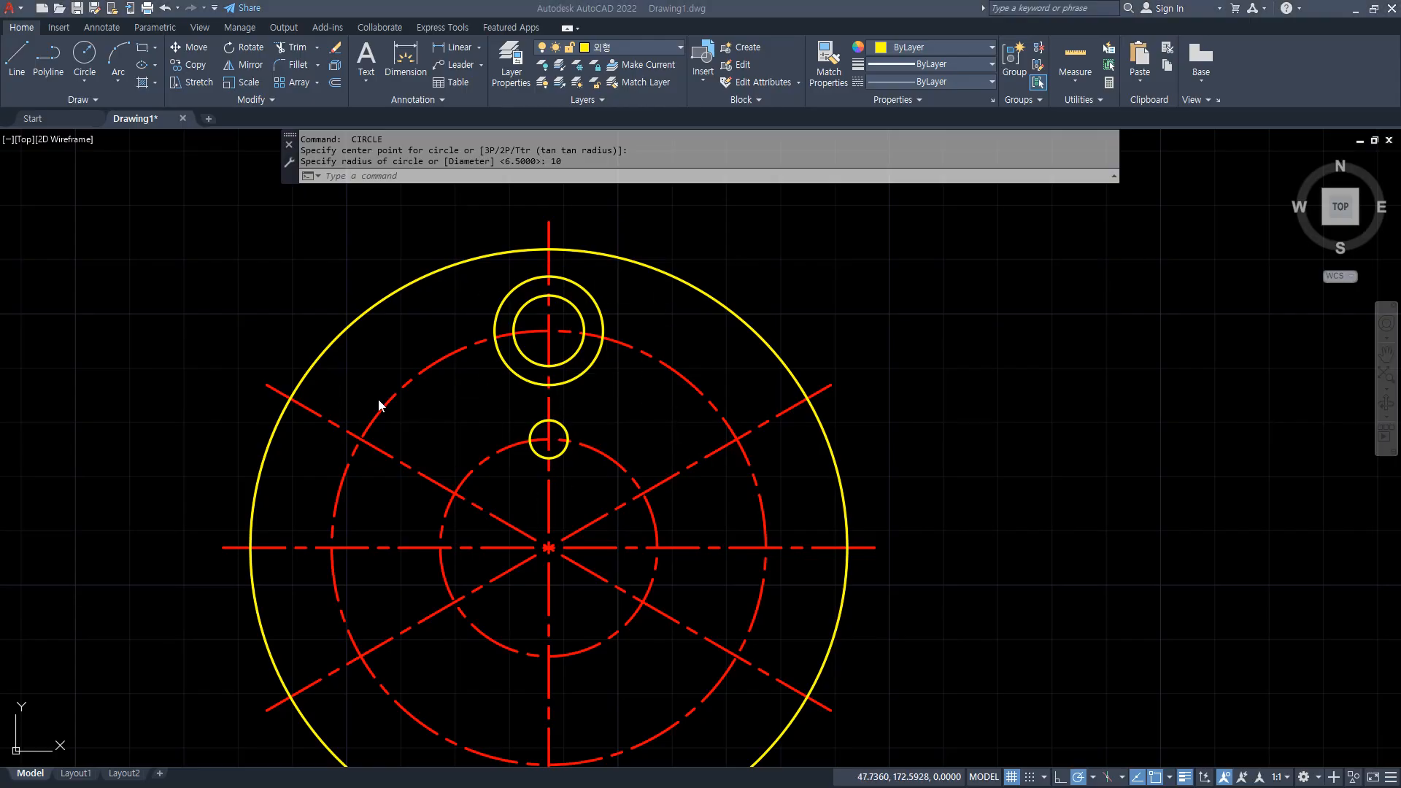
# Create a polar array of the radius 3.5 circle around the plate's centre with 4 items over 360°.
pyautogui.moveTo(525, 499); pyautogui.dragTo(522, 400, button='middle')
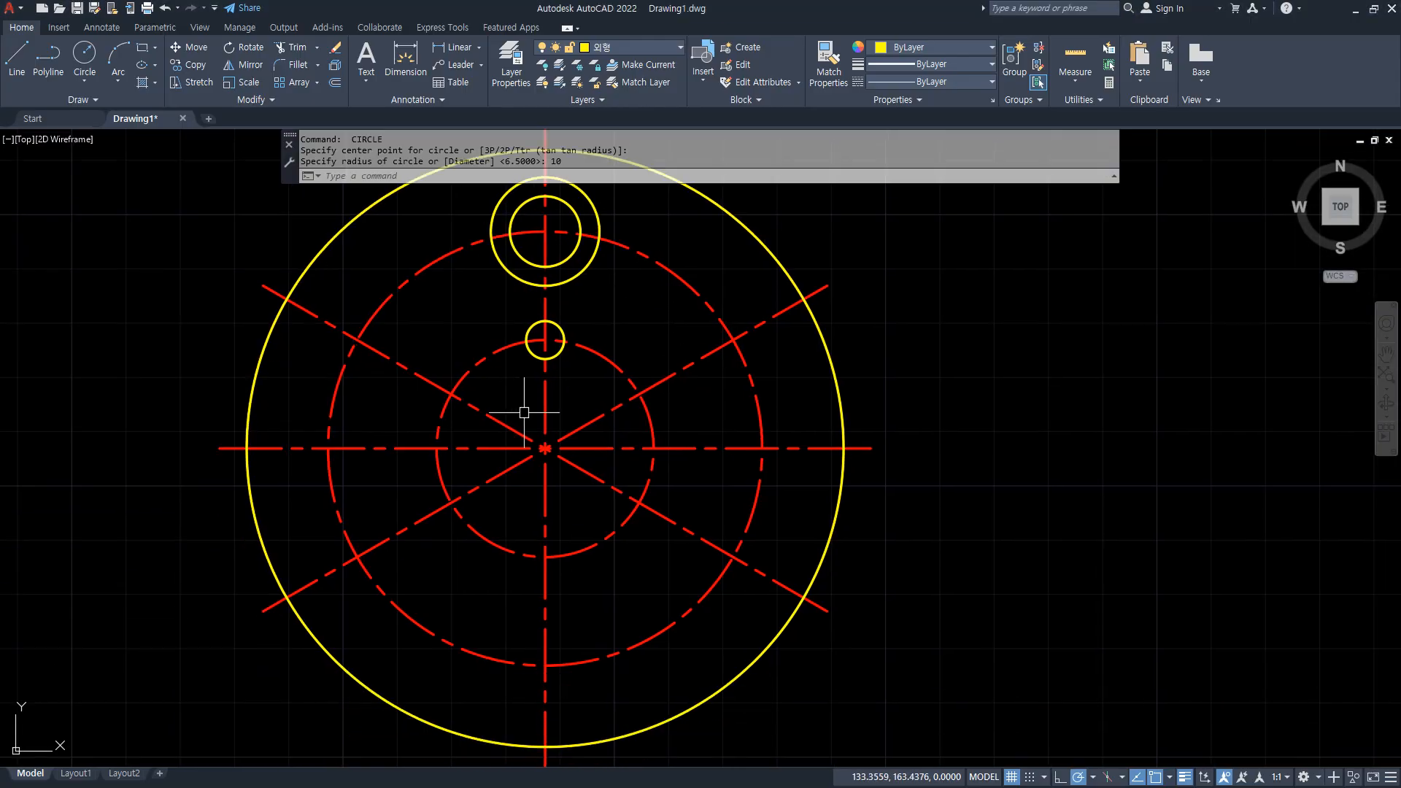
pyautogui.click(317, 83)
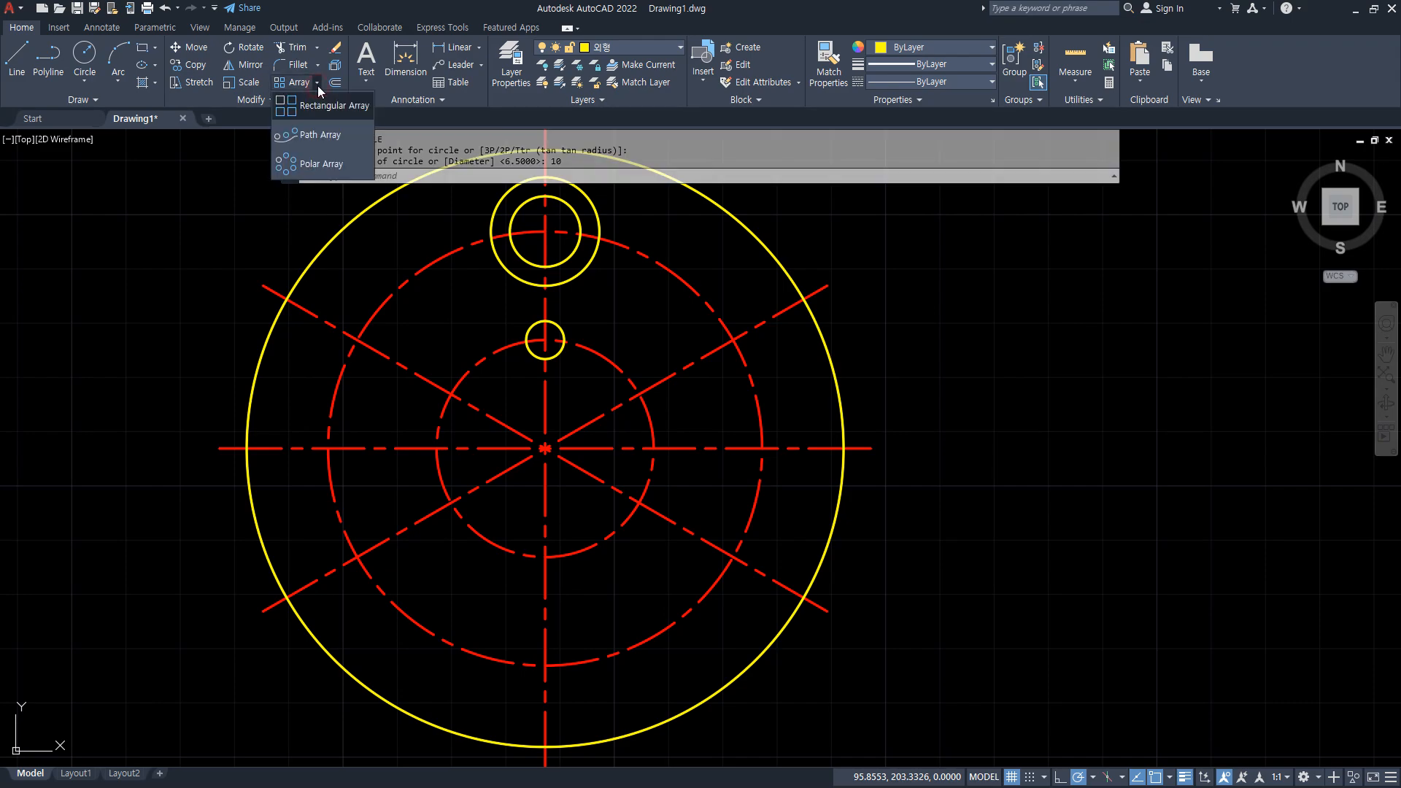
pyautogui.click(318, 164)
pyautogui.click(533, 357)
pyautogui.press('Return')
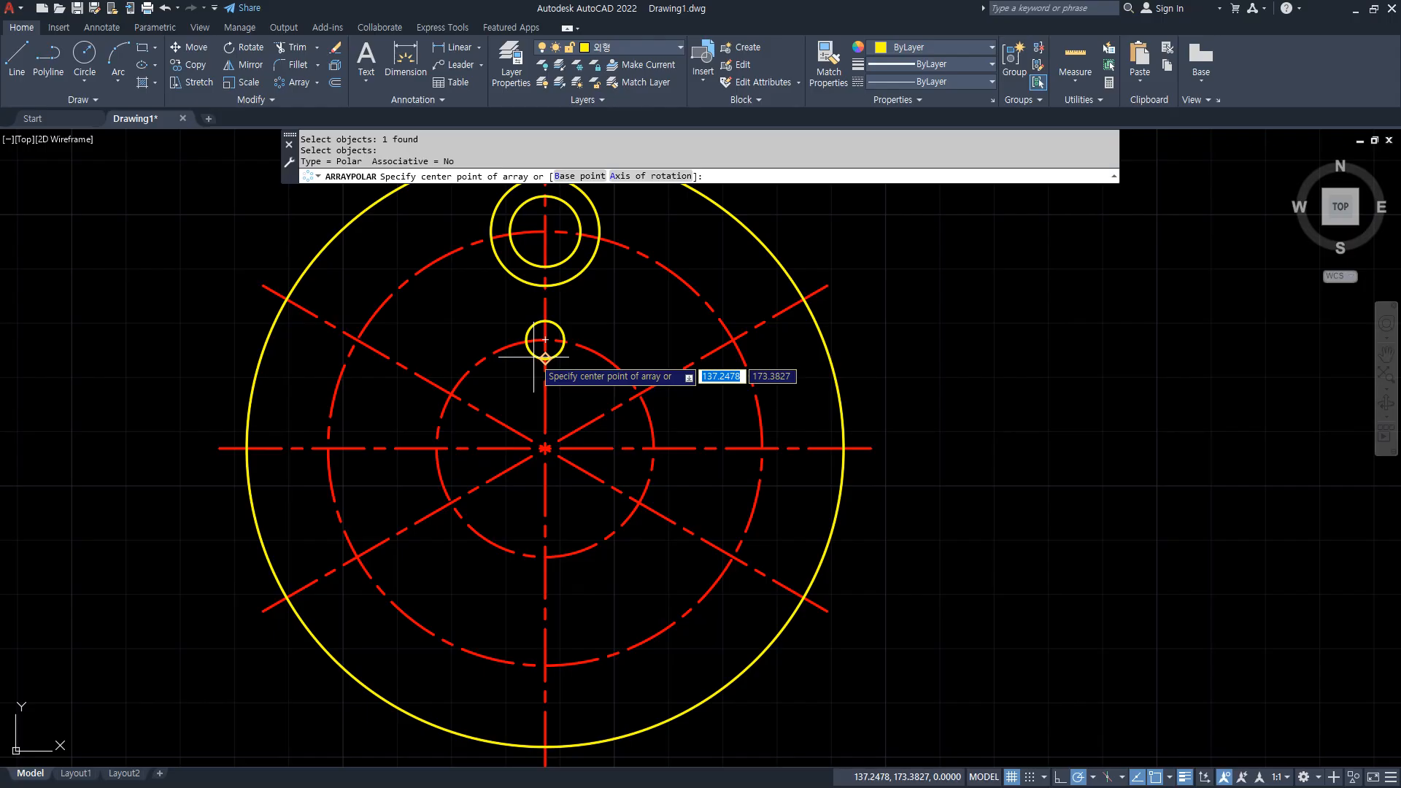
pyautogui.click(544, 448)
pyautogui.click(159, 46)
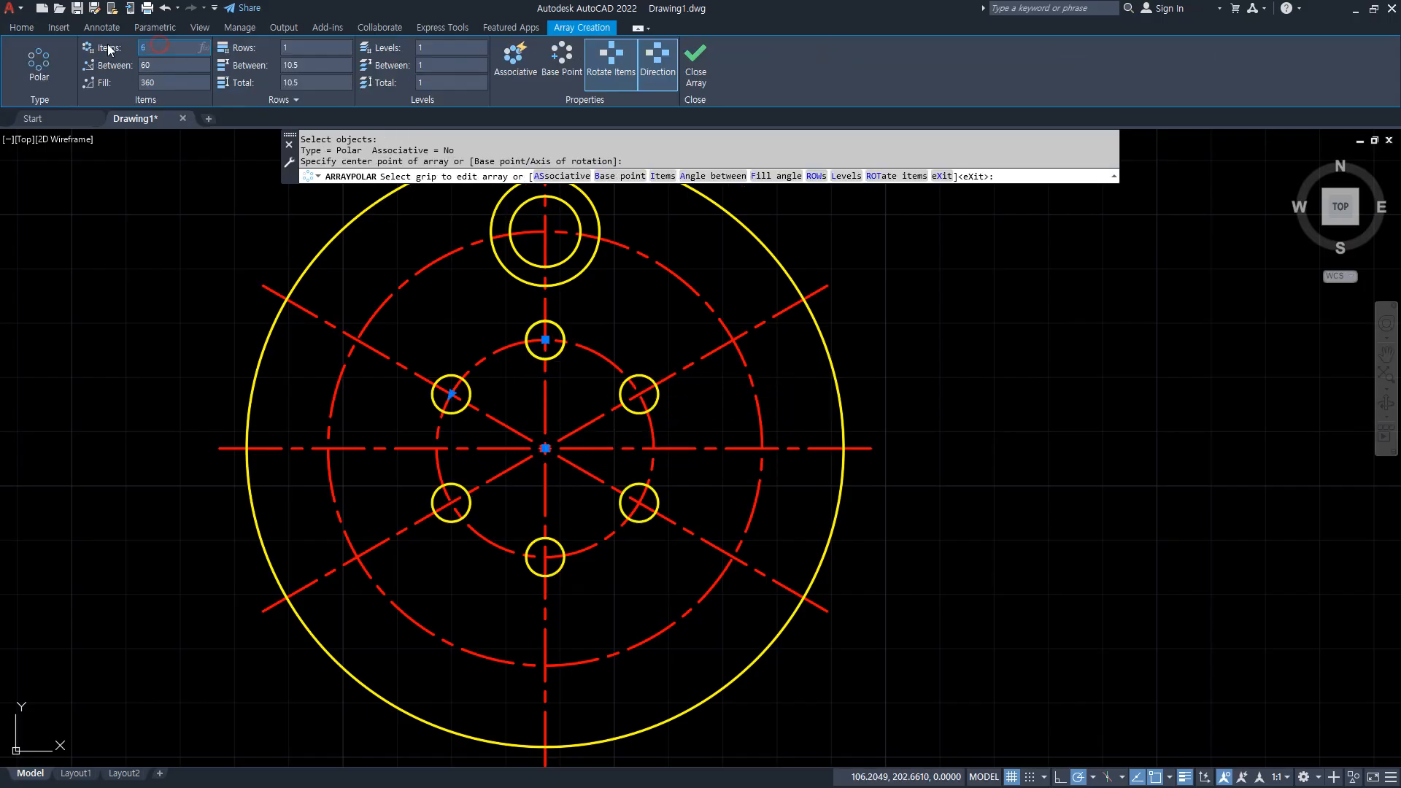
pyautogui.press('Return')
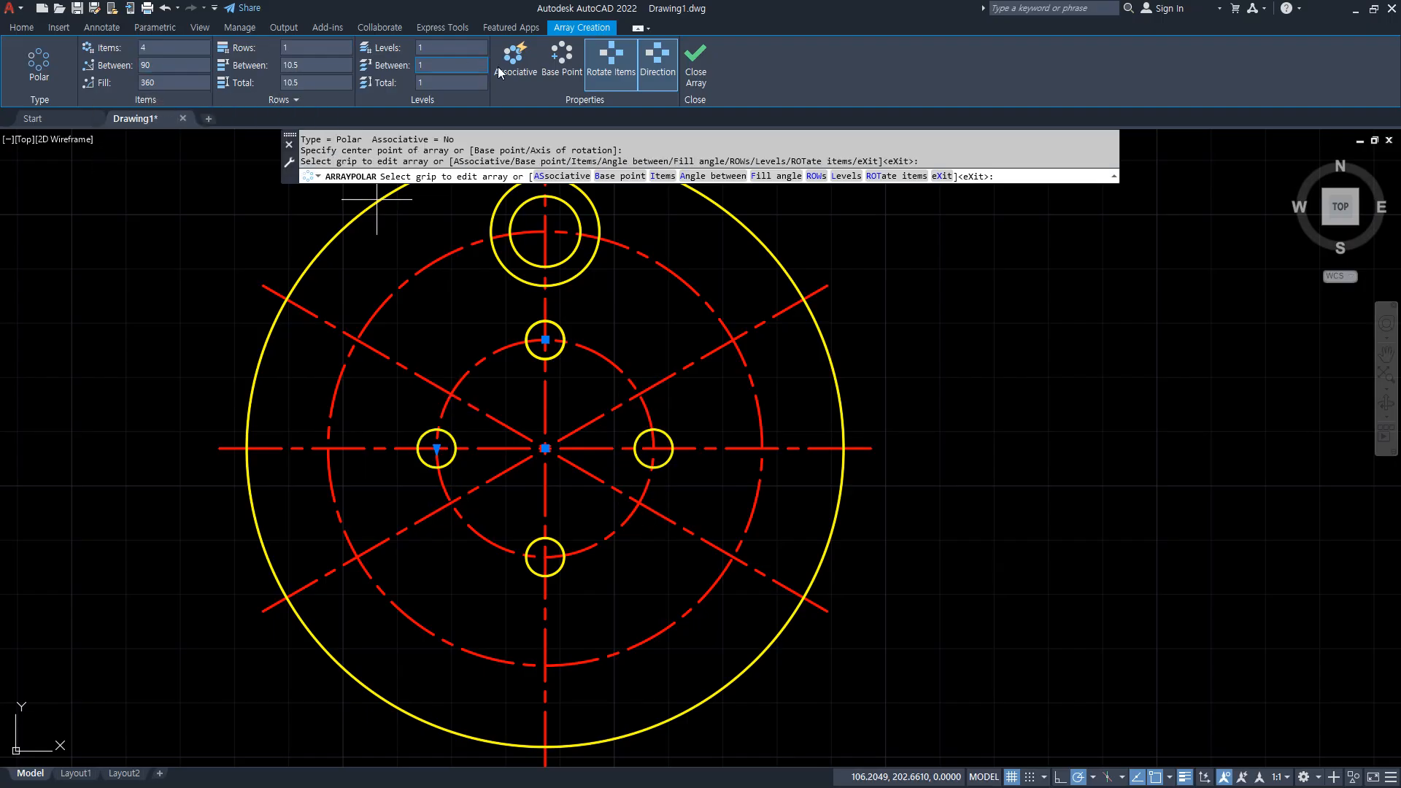
pyautogui.click(695, 73)
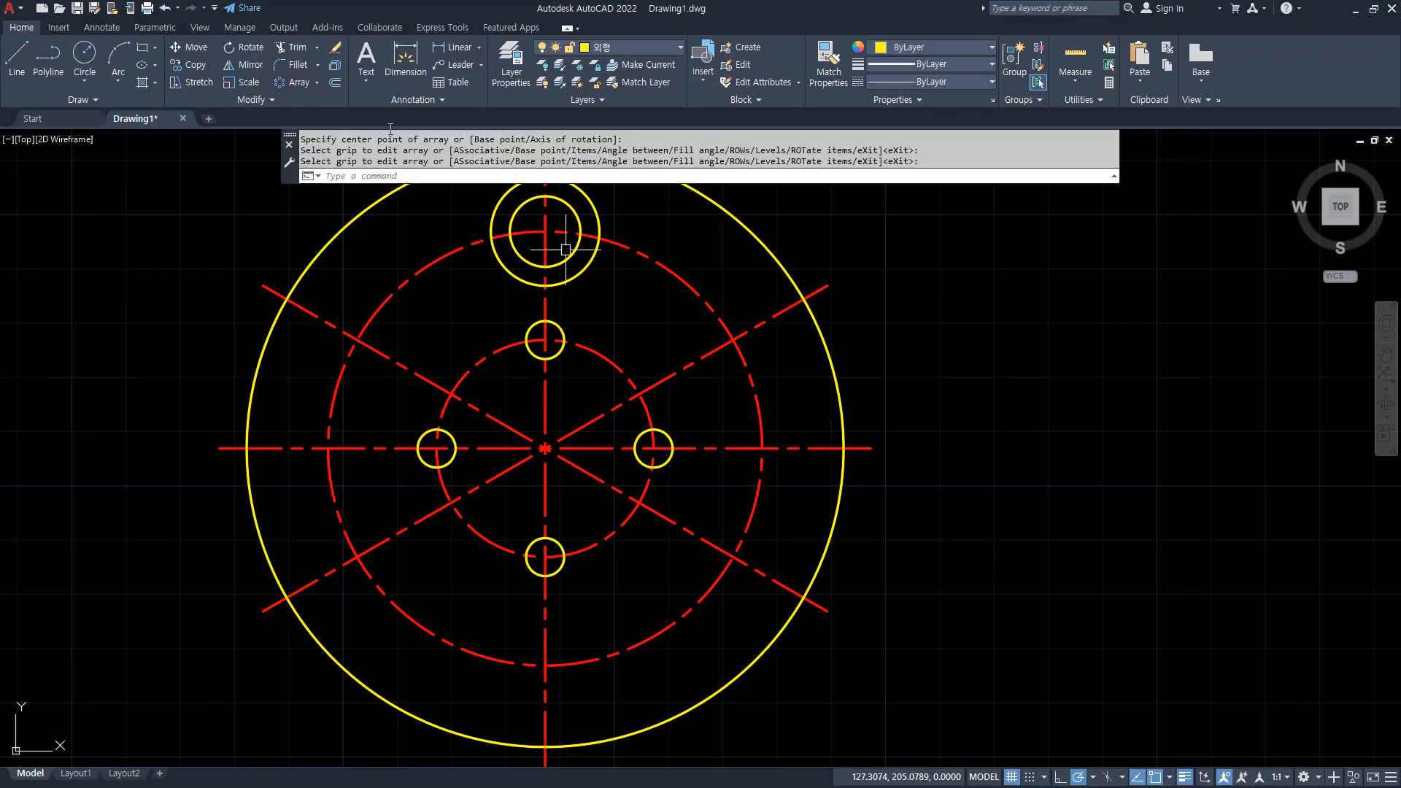
# Create a polar array of the radius 6.5 and 10 circles around the plate's centre with 6 items.
pyautogui.click(292, 83)
pyautogui.click(592, 260)
pyautogui.click(572, 253)
pyautogui.press('Return')
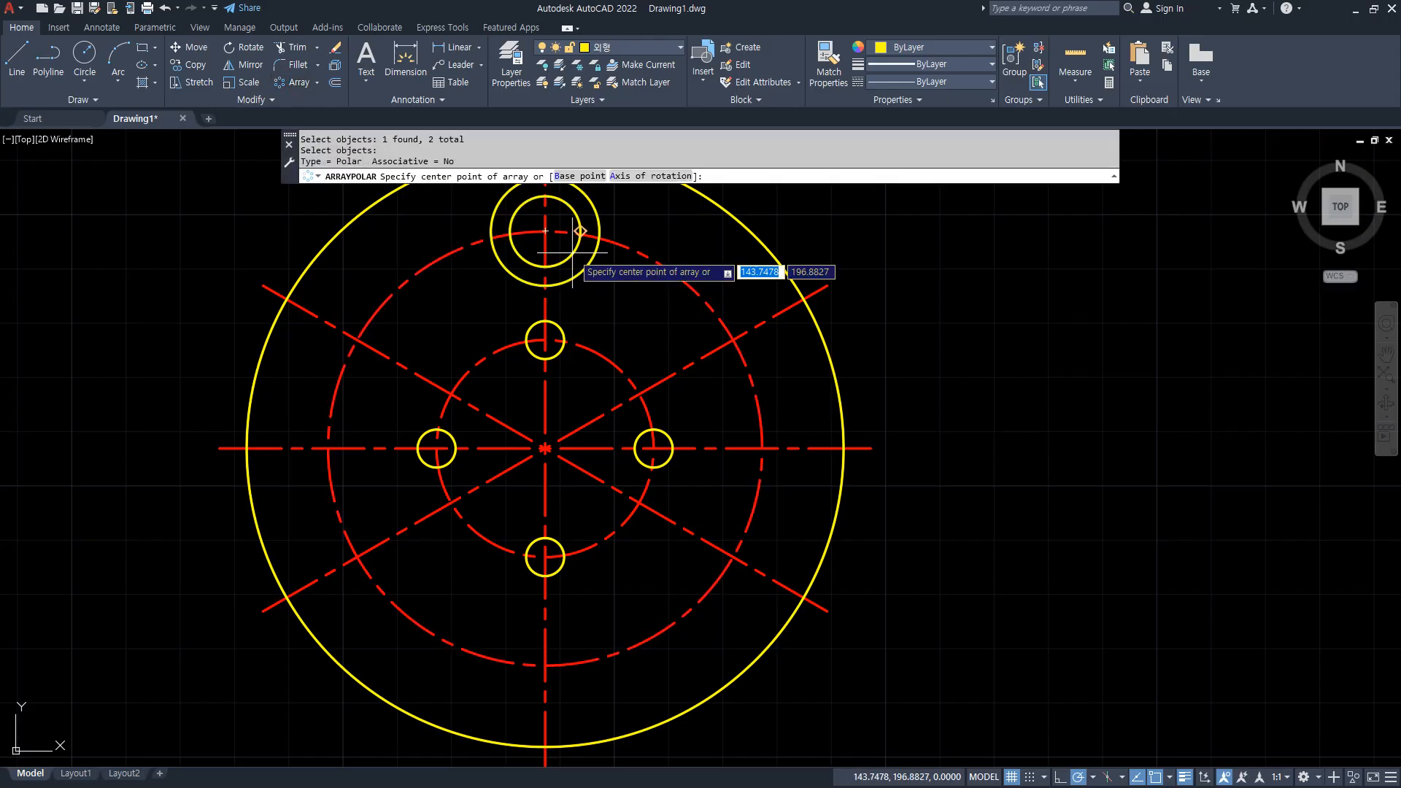
pyautogui.click(545, 448)
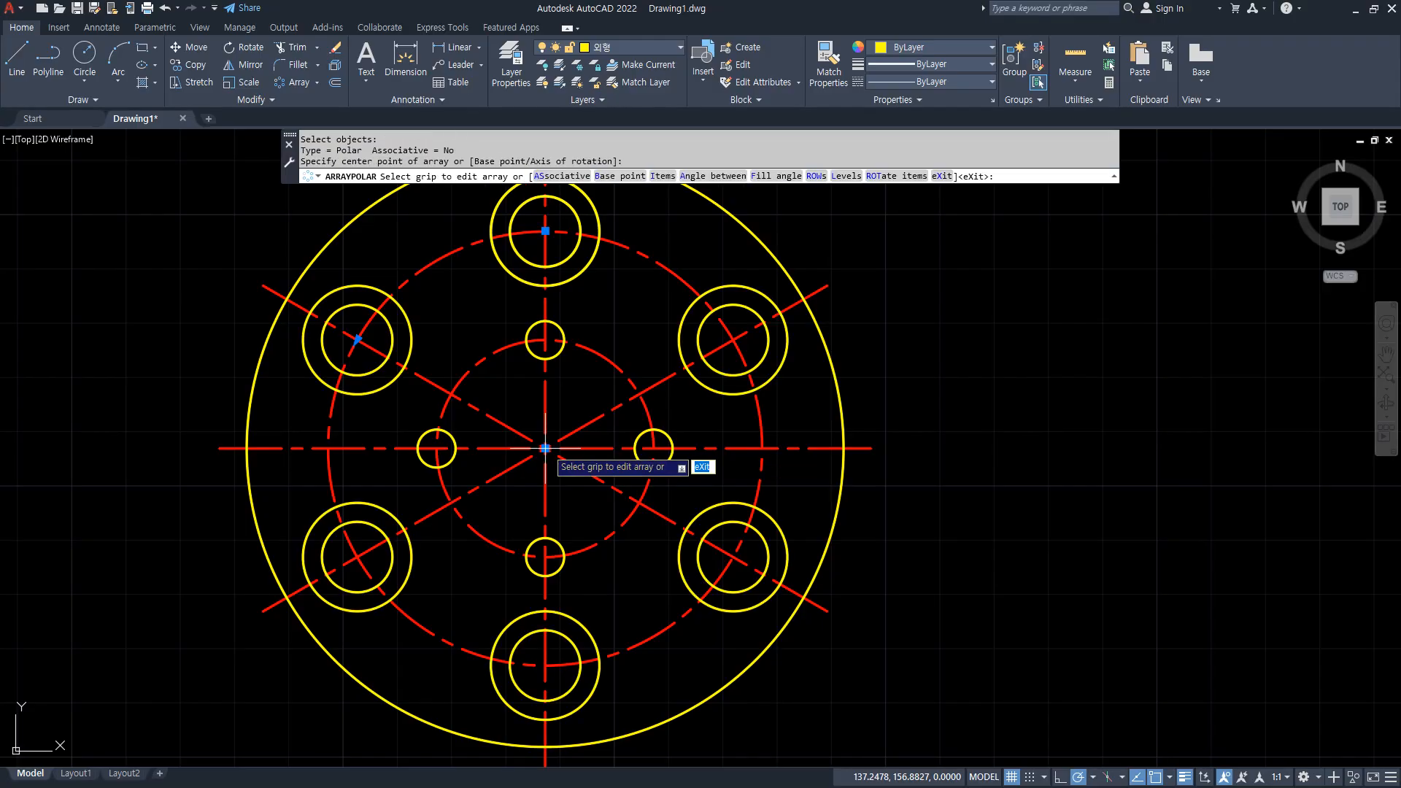
pyautogui.press('Return')
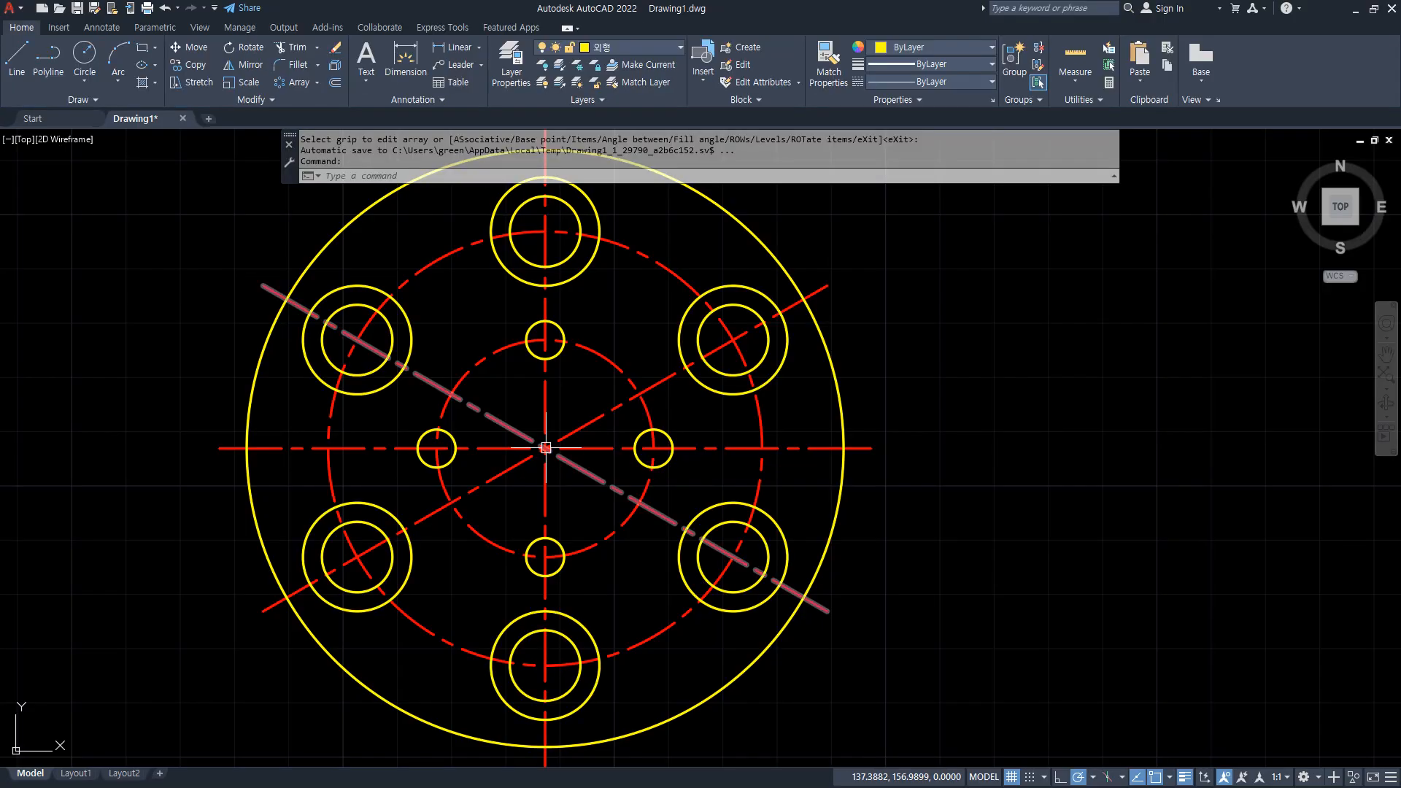
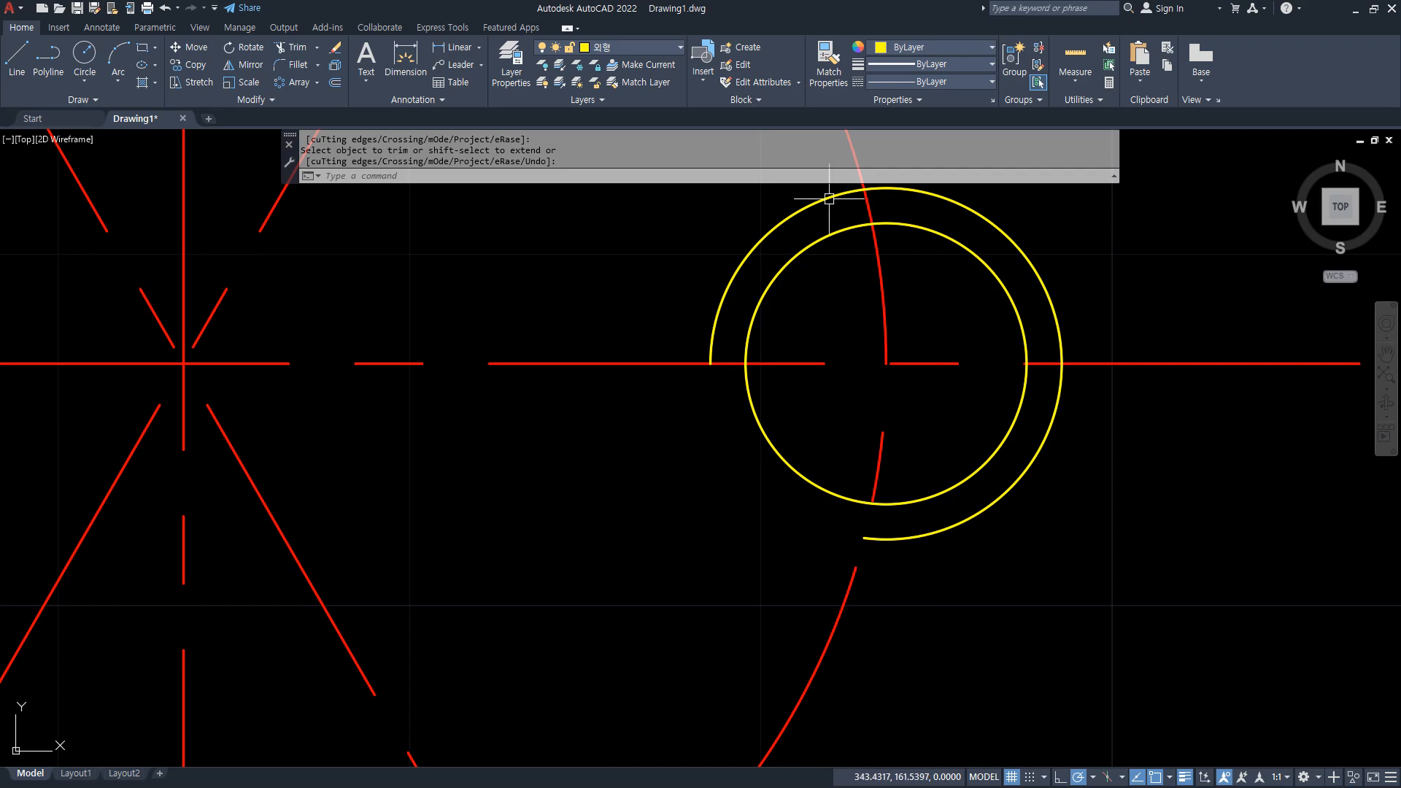
# Create a polar array of the small circle and its open outer arc around the centre-line crossing with 4 items.
pyautogui.scroll(-4, 563, 494)
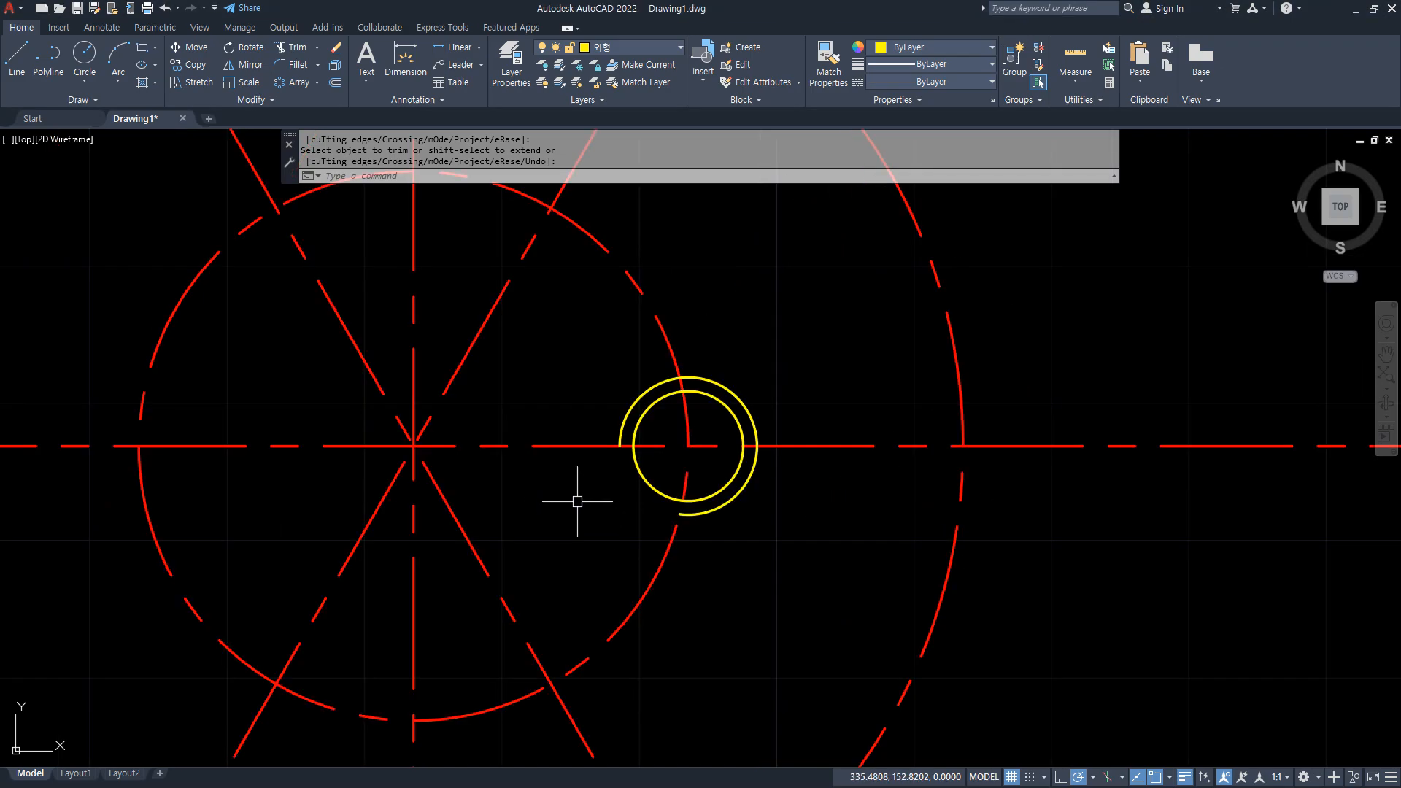
pyautogui.press('Escape')
pyautogui.write('ar')
pyautogui.press('Return')
pyautogui.click(576, 335)
pyautogui.click(834, 586)
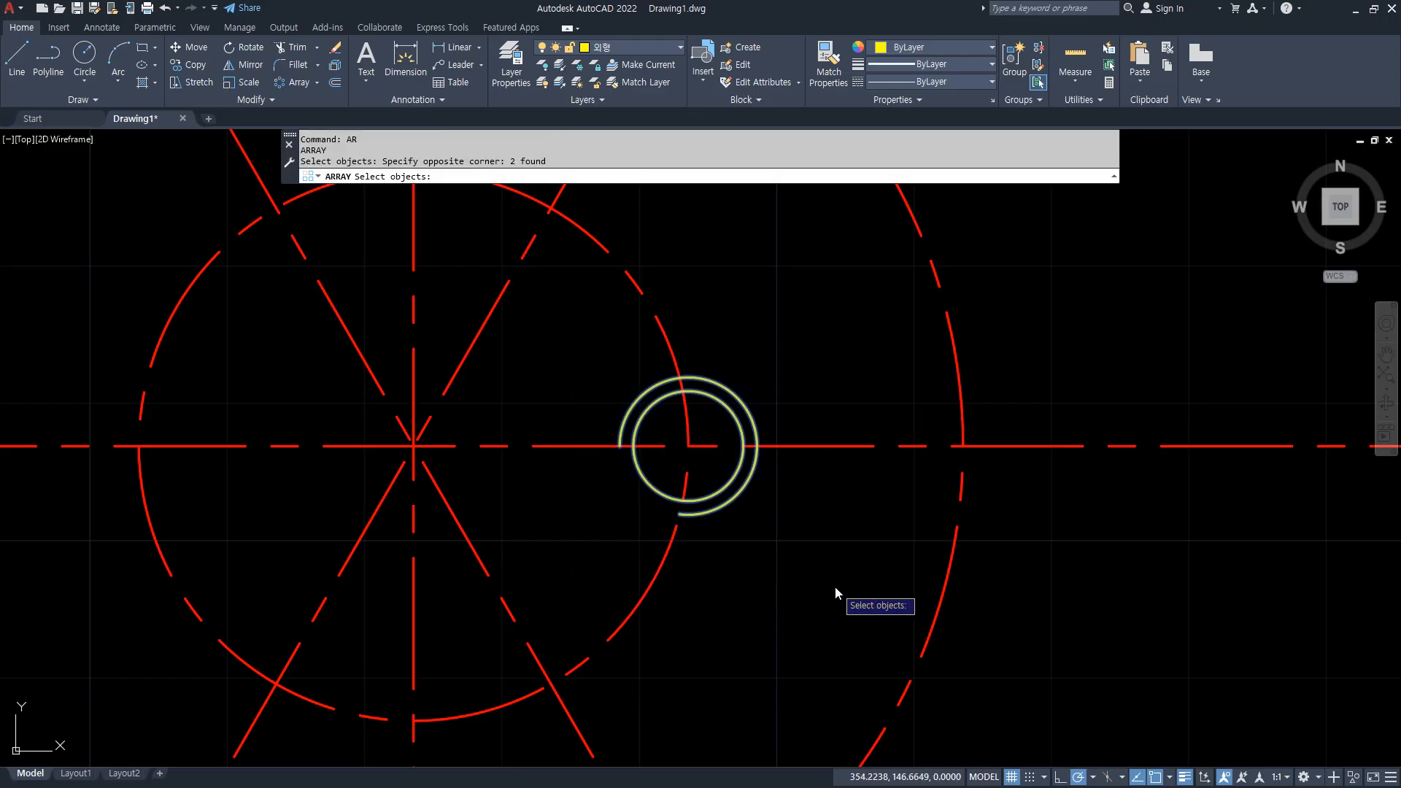
pyautogui.press('Return')
pyautogui.click(883, 653)
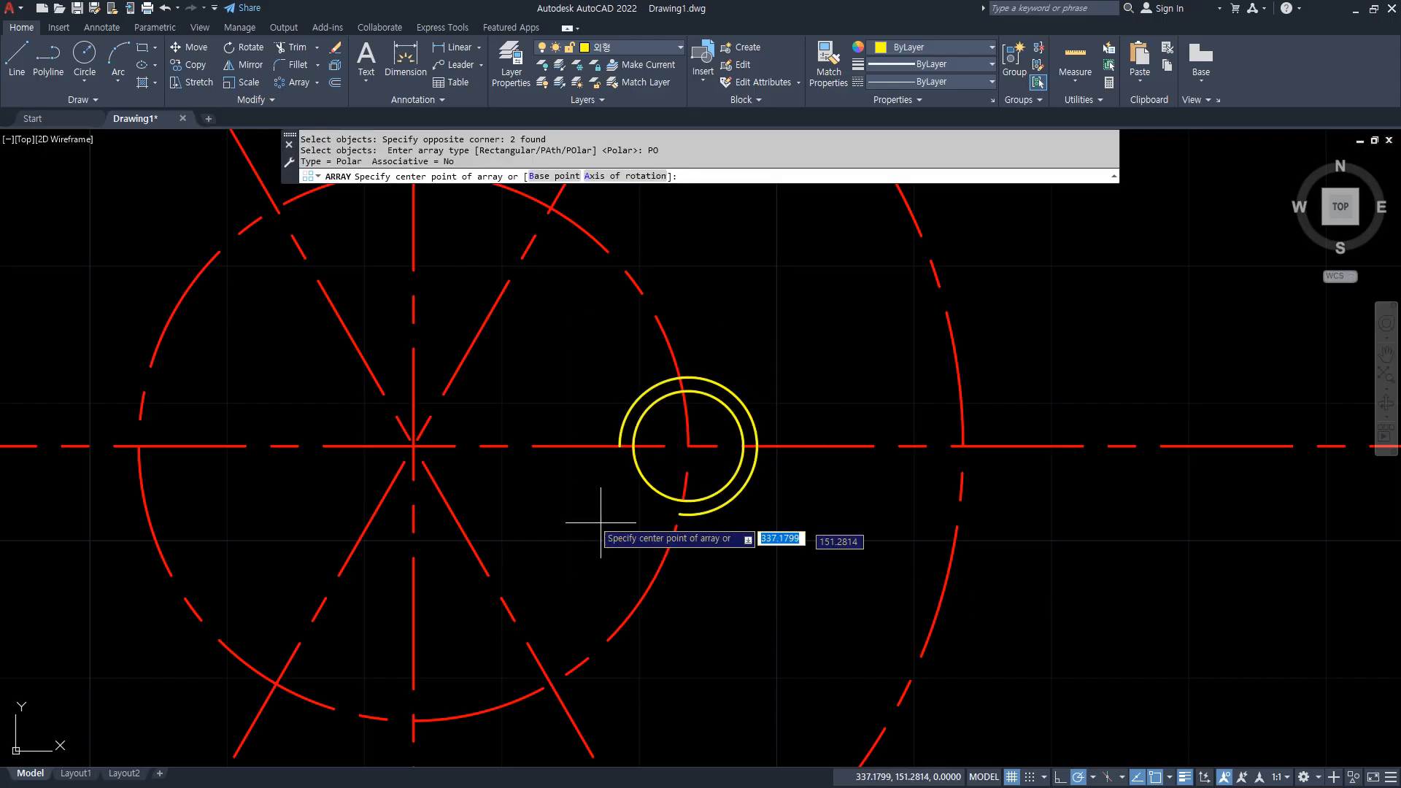
pyautogui.click(412, 445)
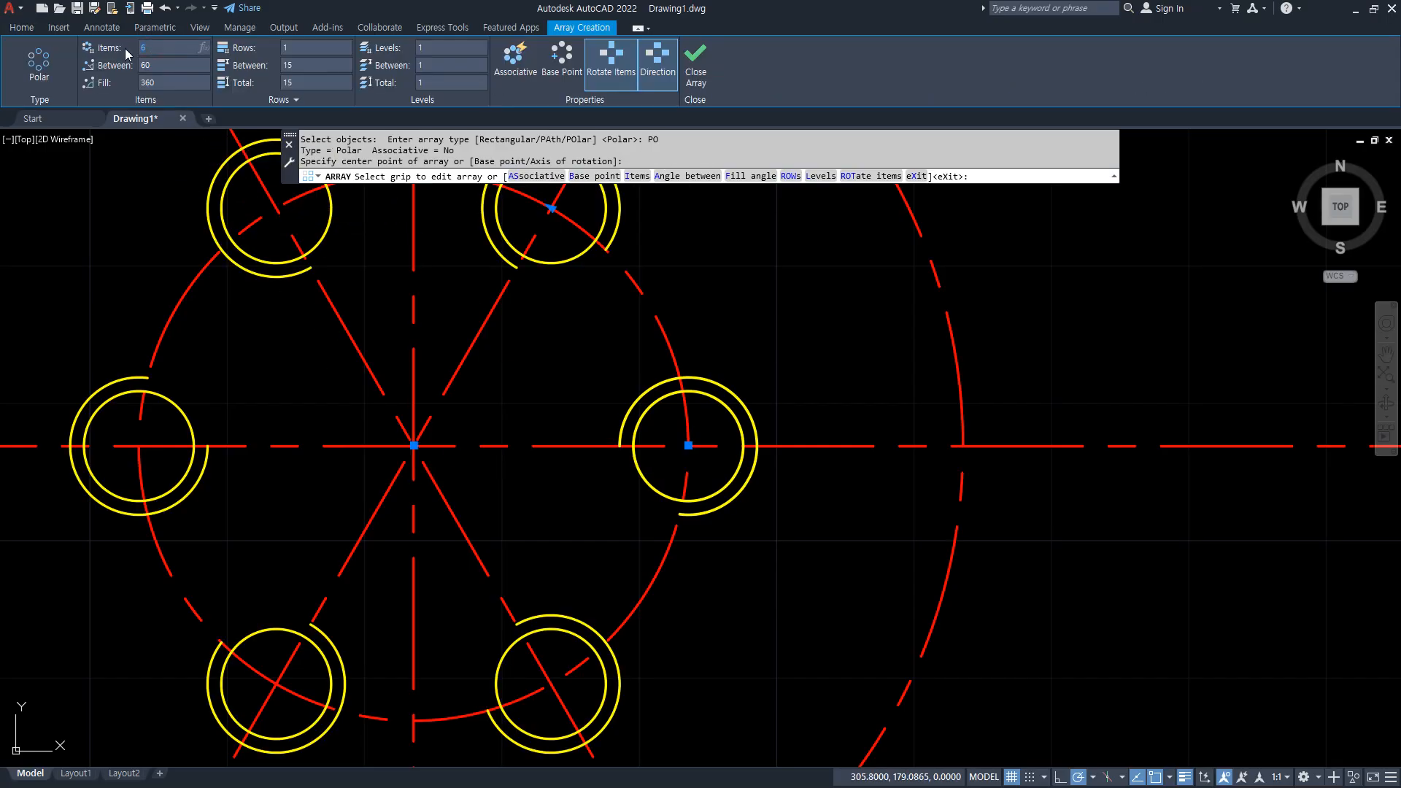
pyautogui.write('4')
pyautogui.press('Return')
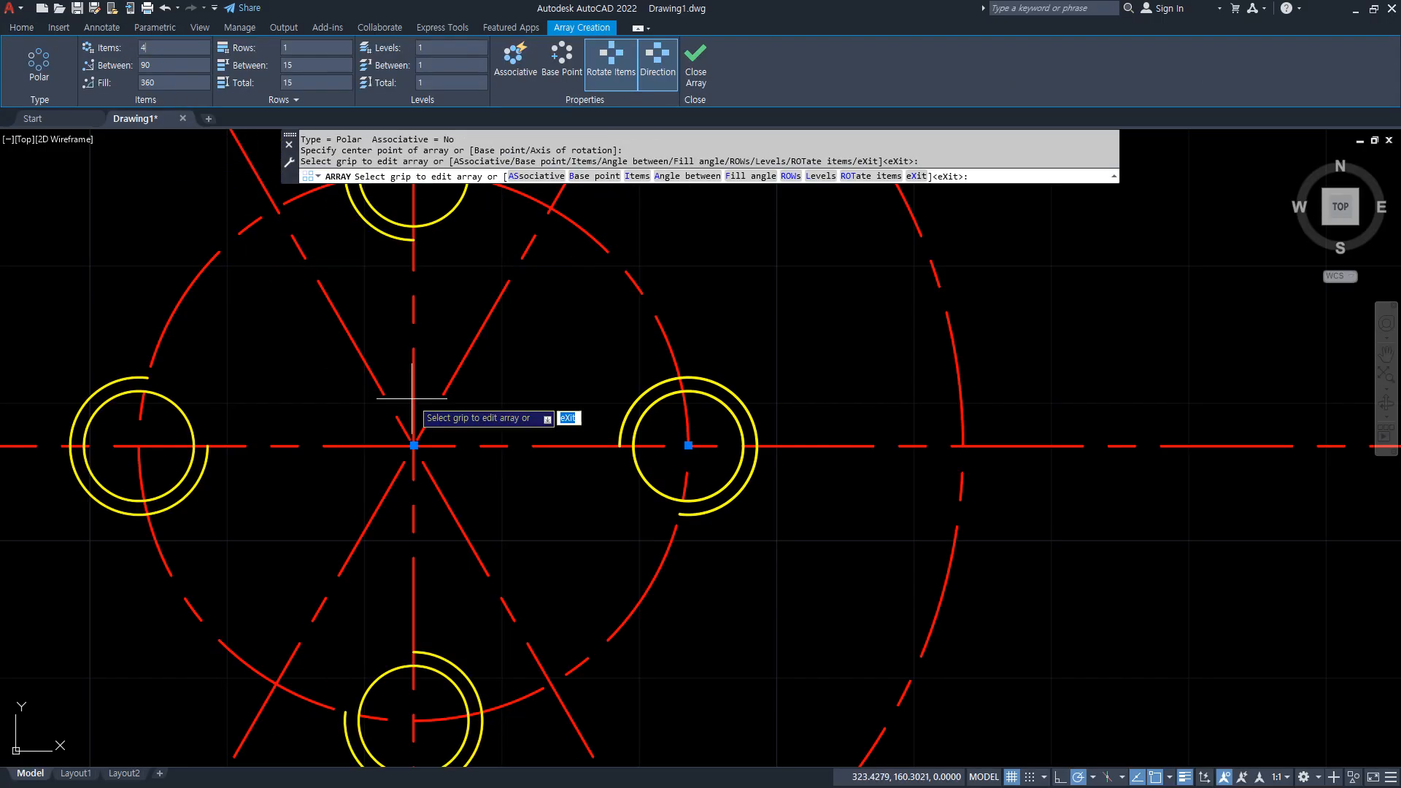
# Toggle Rotate Items to compare the arc orientations, leave it off, and close the polar array.
pyautogui.scroll(-2, 417, 396)
pyautogui.moveTo(450, 399); pyautogui.dragTo(584, 397, button='middle')
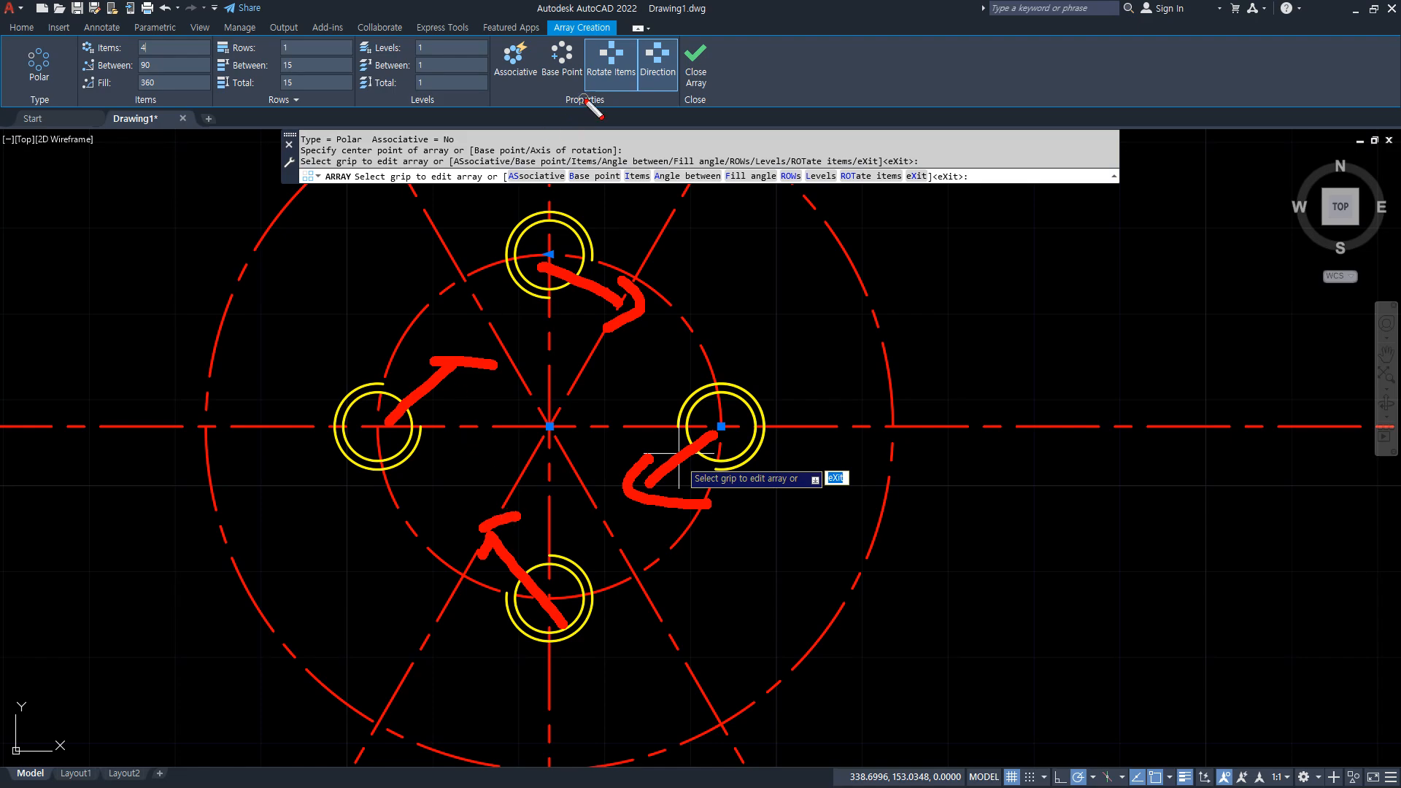
pyautogui.moveTo(582, 86)
pyautogui.mouseDown()
pyautogui.moveTo(621, 31)
pyautogui.moveTo(642, 103)
pyautogui.moveTo(575, 79)
pyautogui.moveTo(620, 37)
pyautogui.mouseUp()
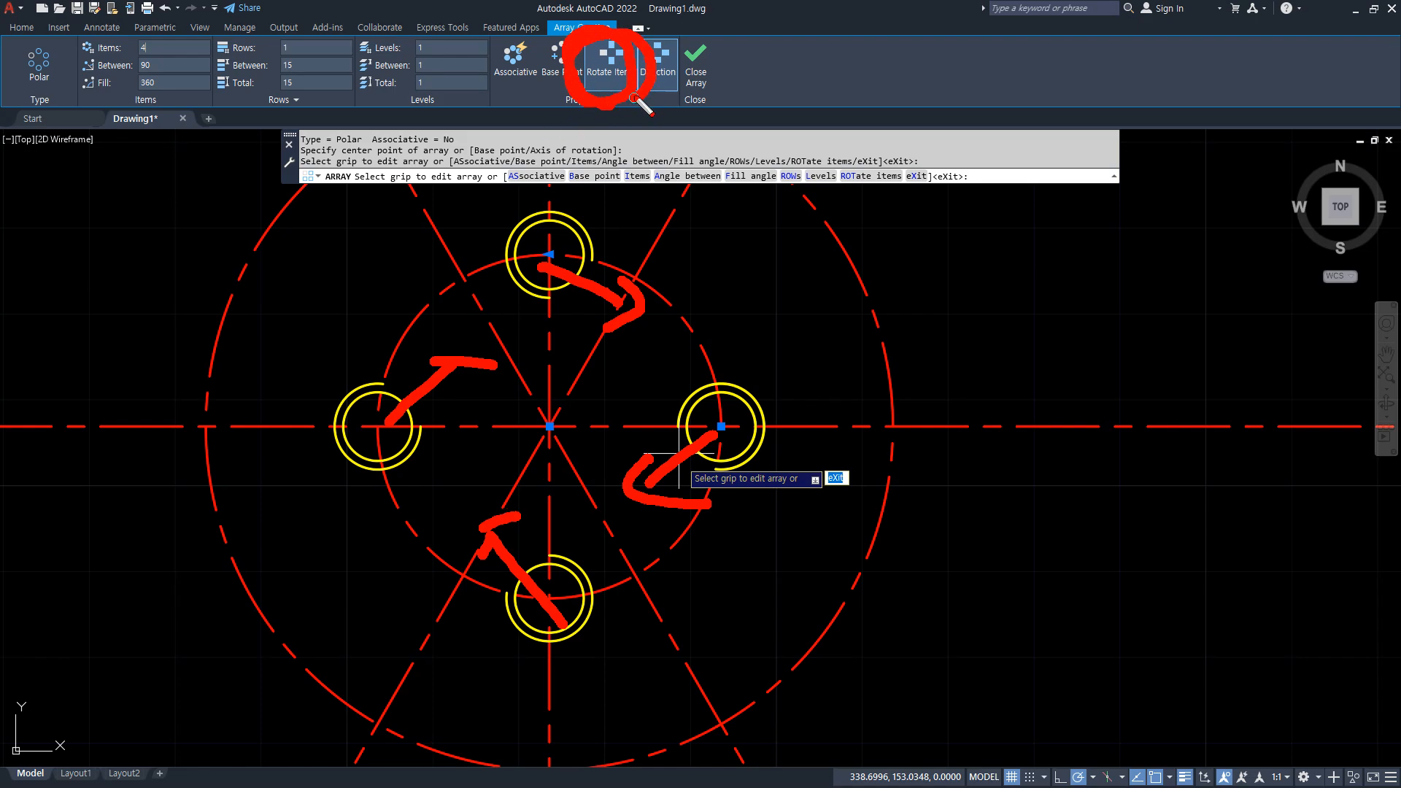
pyautogui.press('Escape')
pyautogui.click(613, 62)
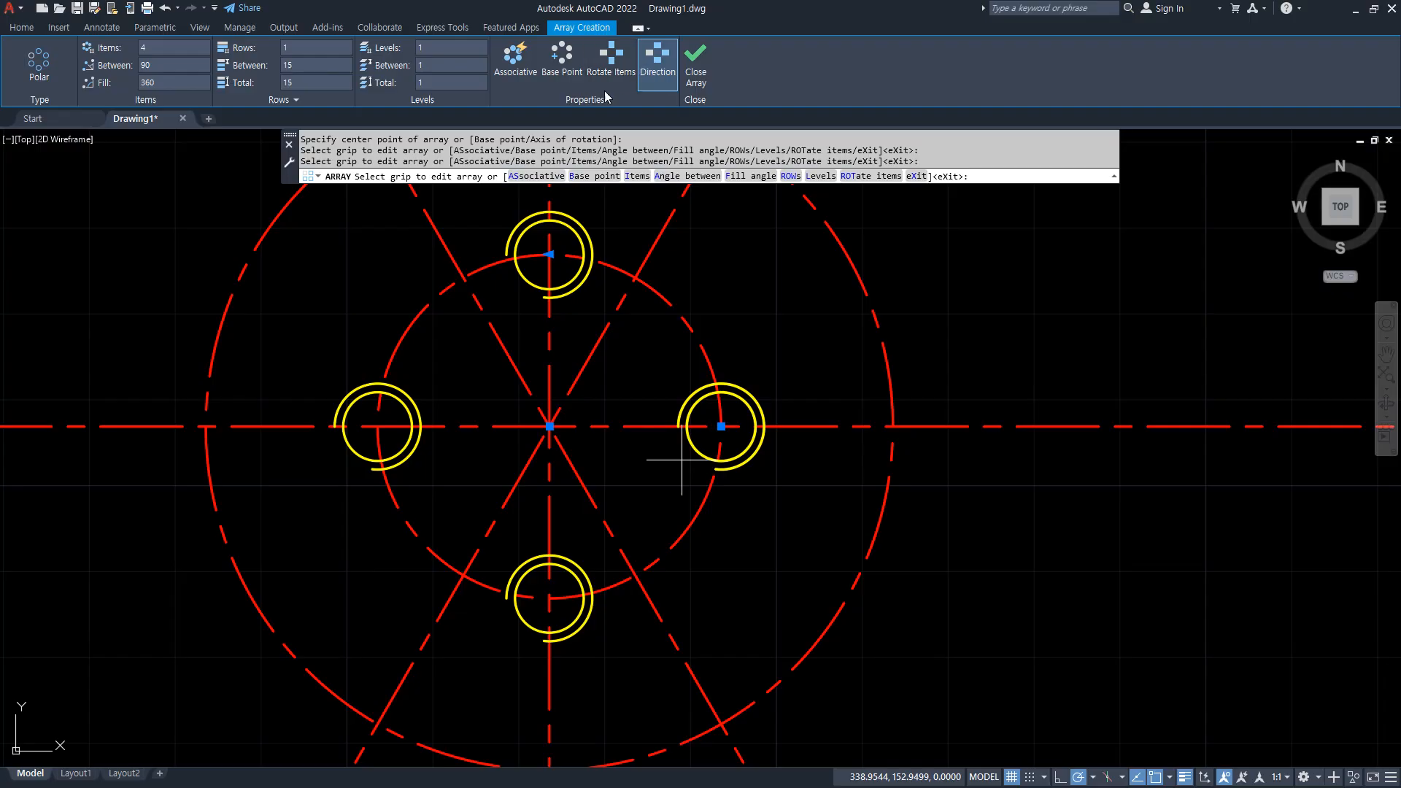
pyautogui.click(616, 68)
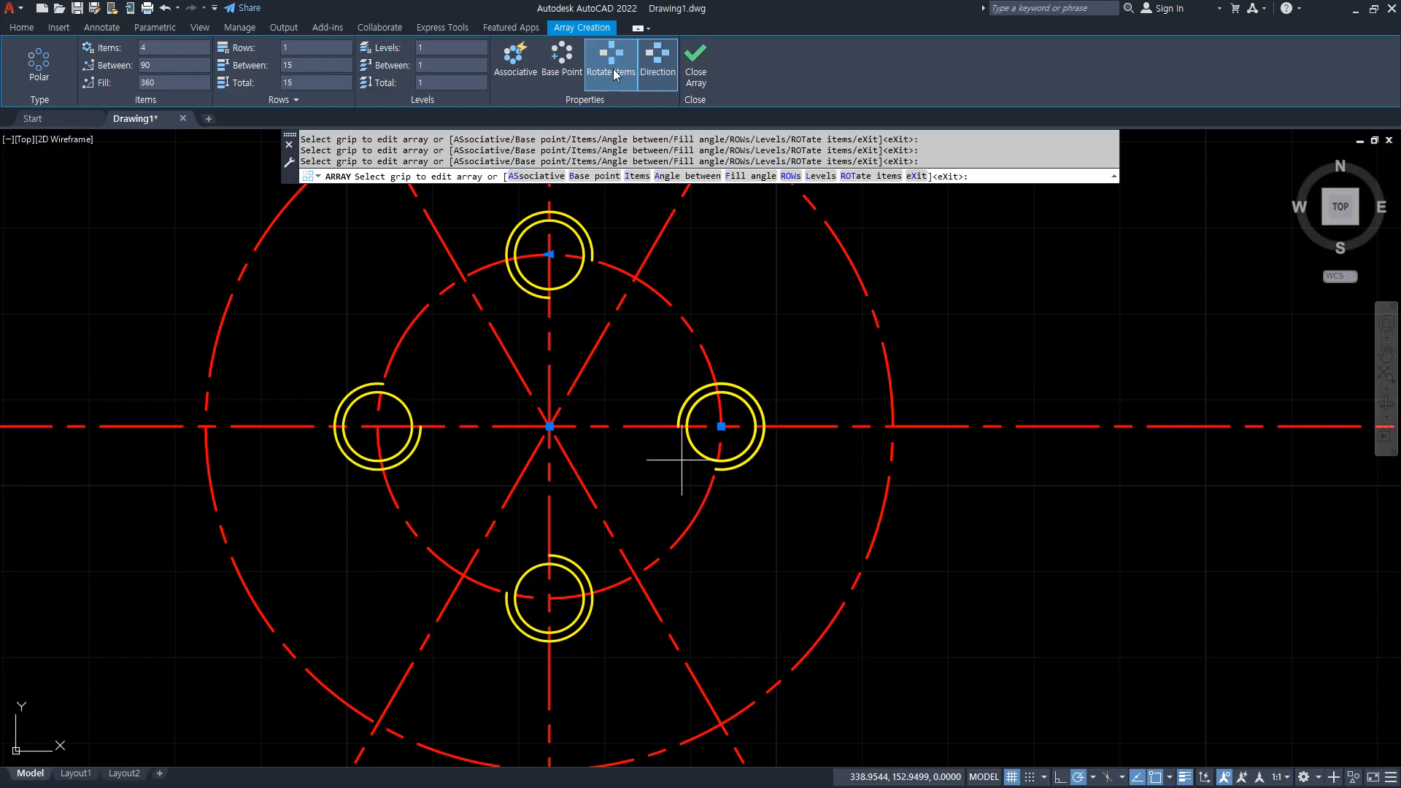
pyautogui.click(617, 71)
pyautogui.click(616, 74)
pyautogui.click(617, 73)
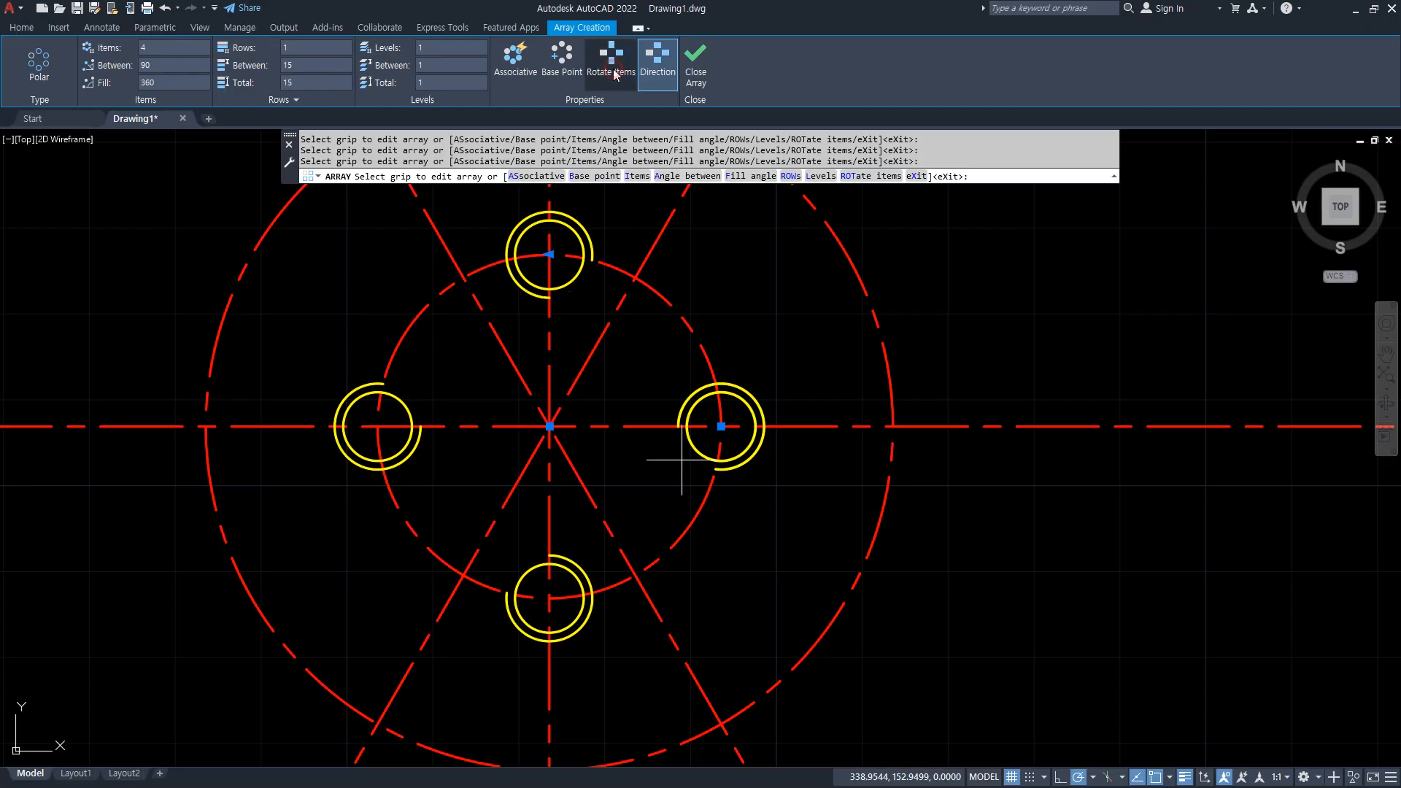
pyautogui.click(616, 74)
pyautogui.click(617, 73)
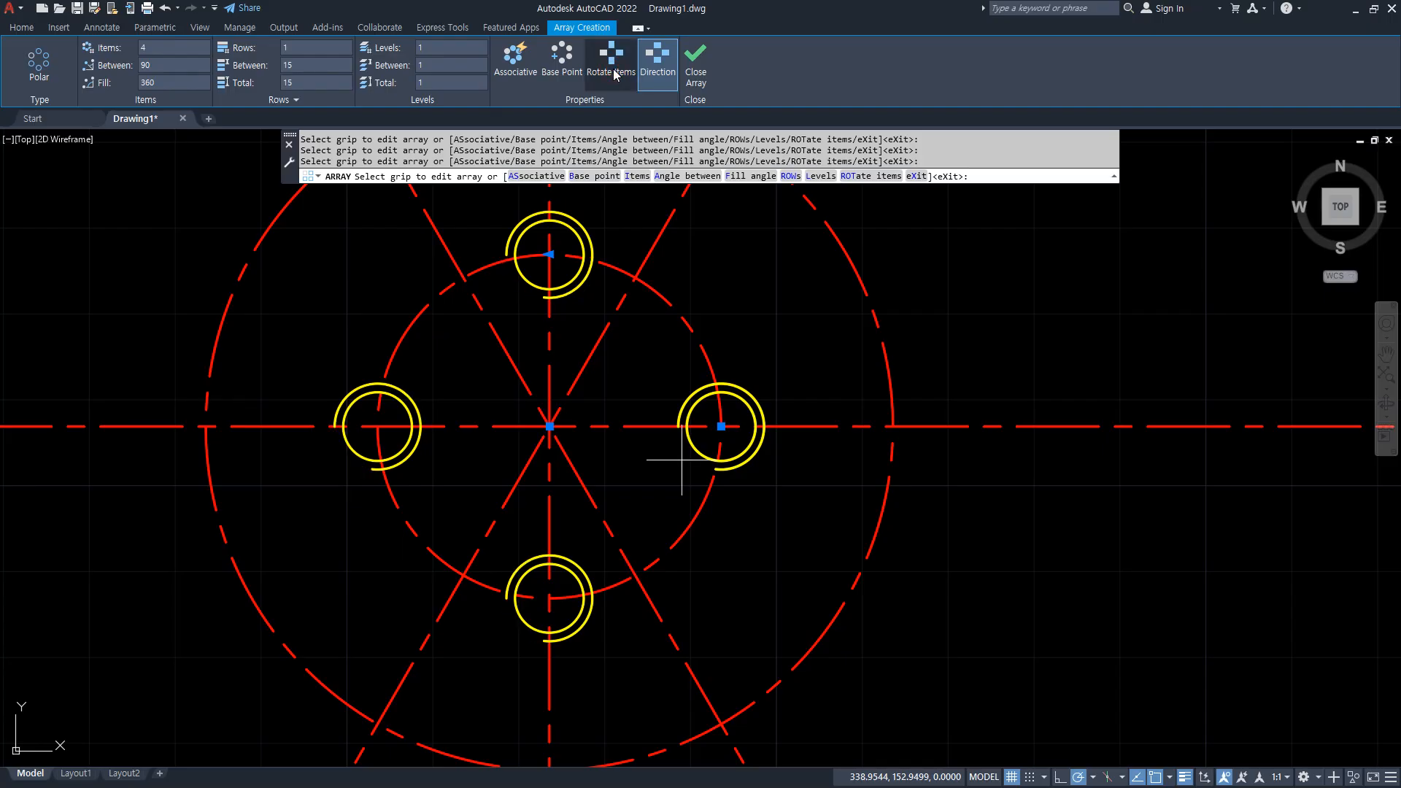
pyautogui.click(693, 73)
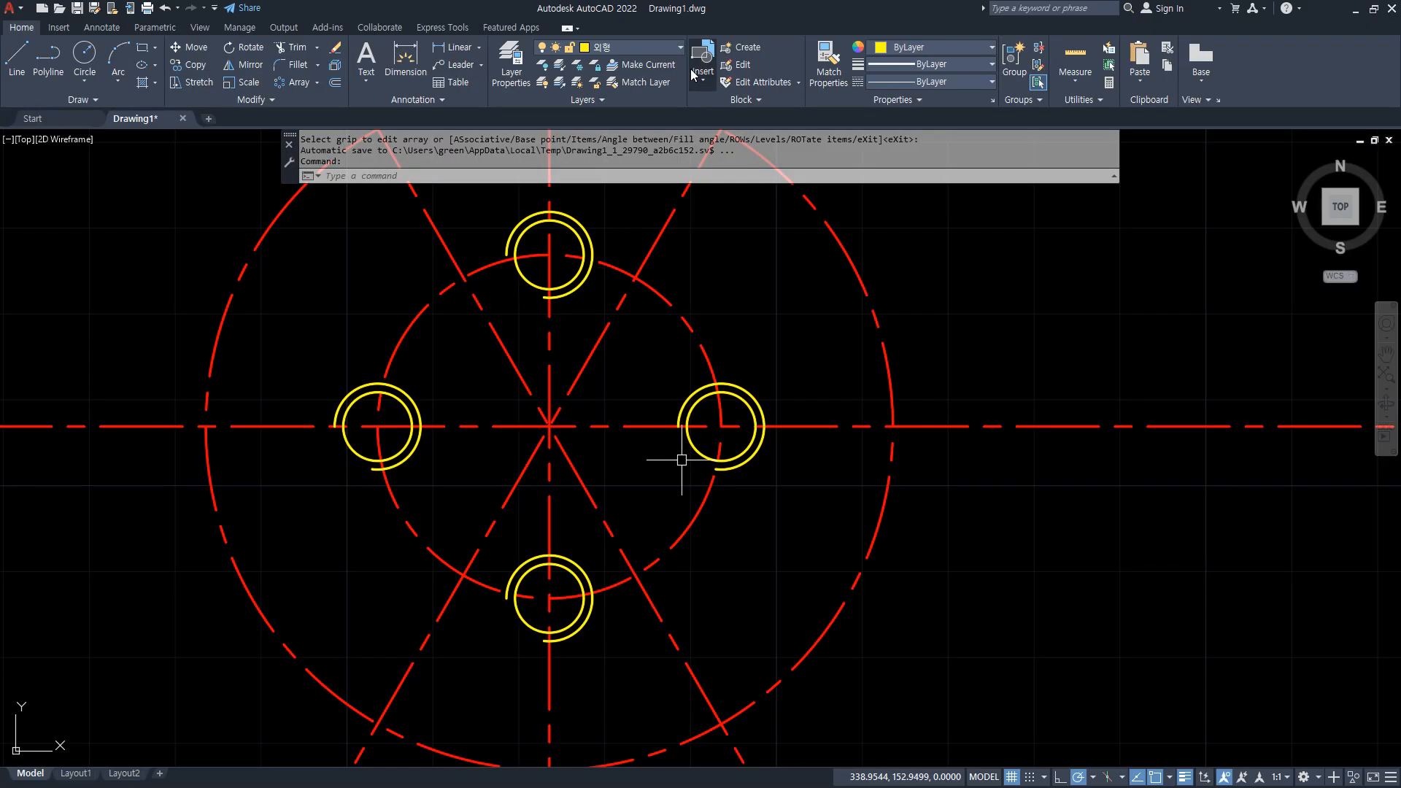
# Draw three concentric circles of radius 5, 10 and 20 where the large centre circle crosses the horizontal centre line on the right.
pyautogui.moveTo(809, 265); pyautogui.dragTo(772, 325, button='middle')
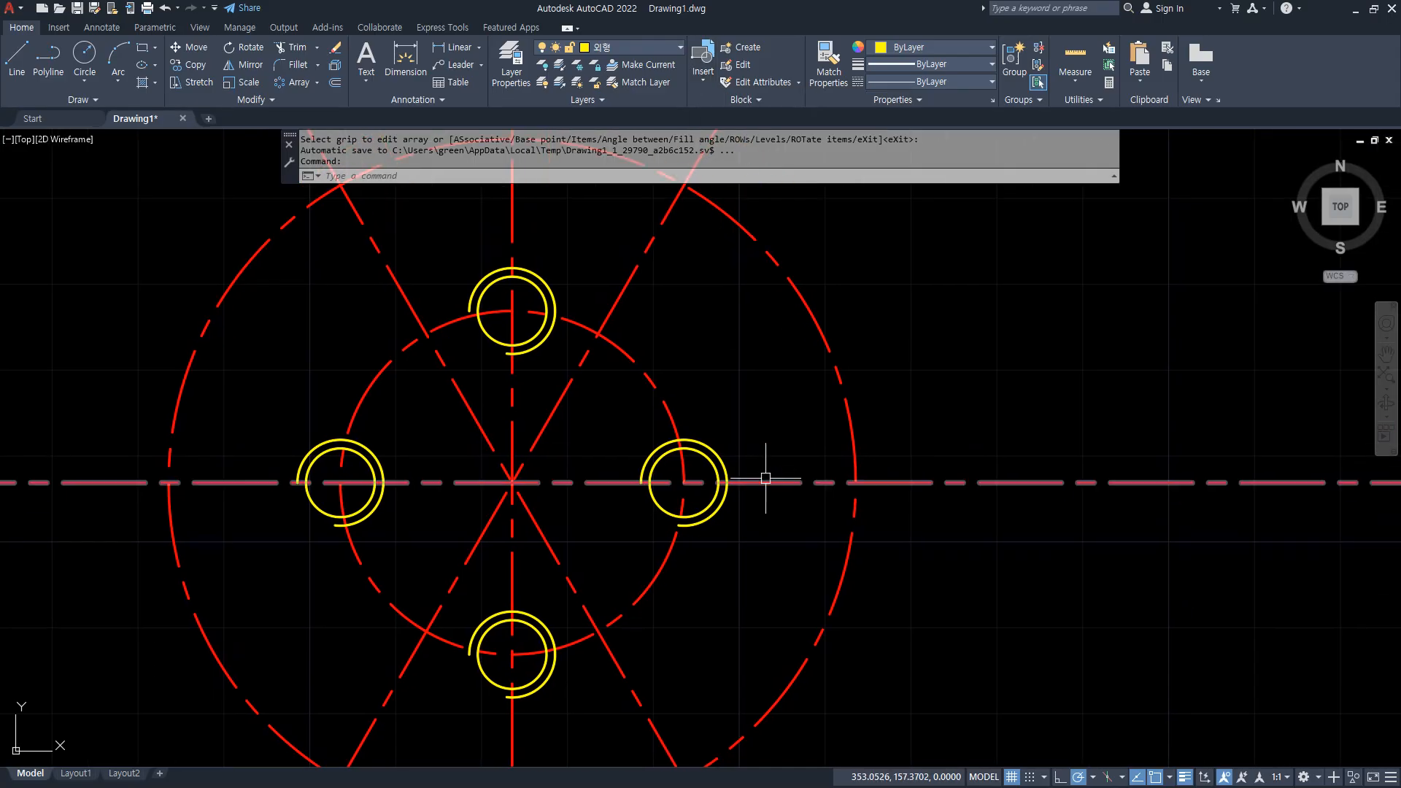
pyautogui.write('c')
pyautogui.press('Return')
pyautogui.click(856, 482)
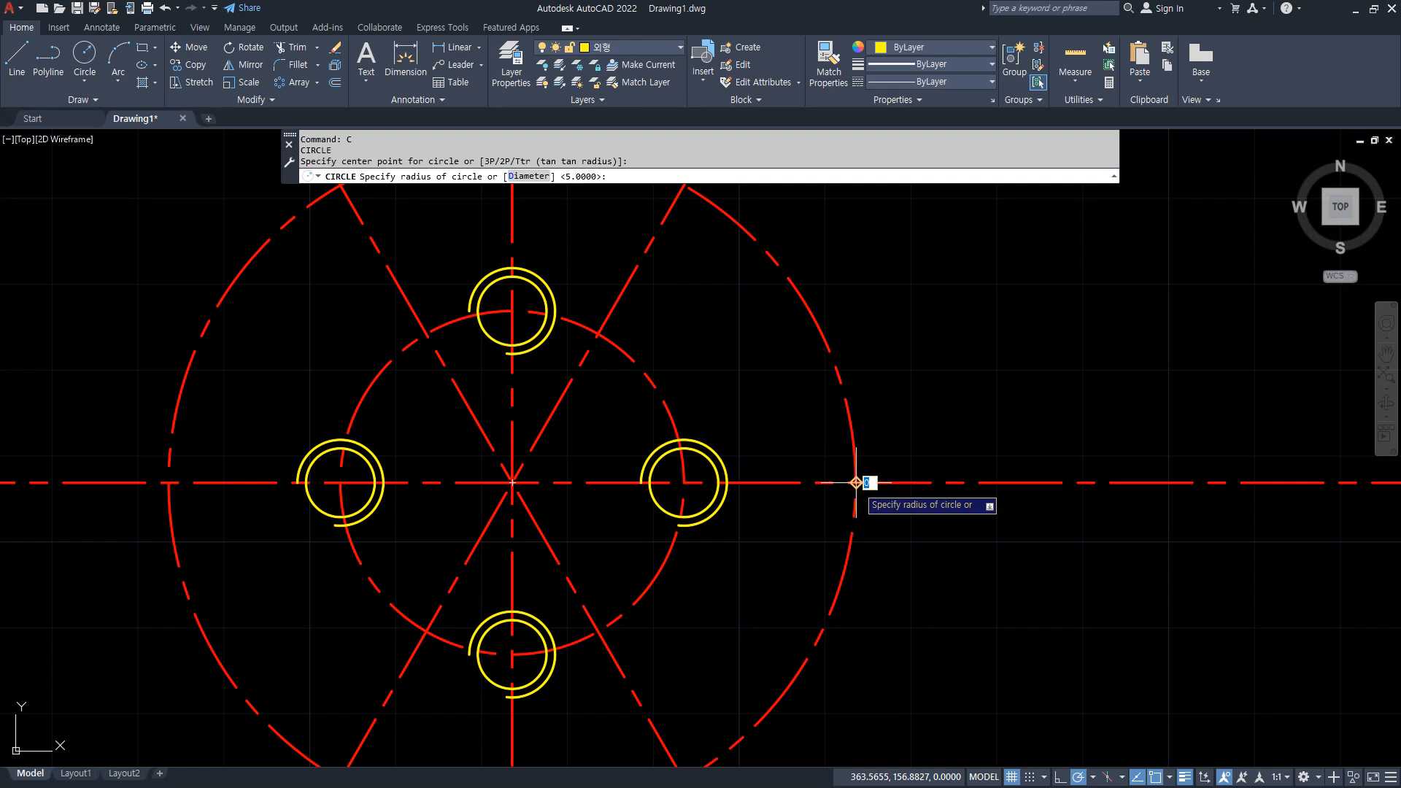
pyautogui.write('5')
pyautogui.press('Return')
pyautogui.press('Return')
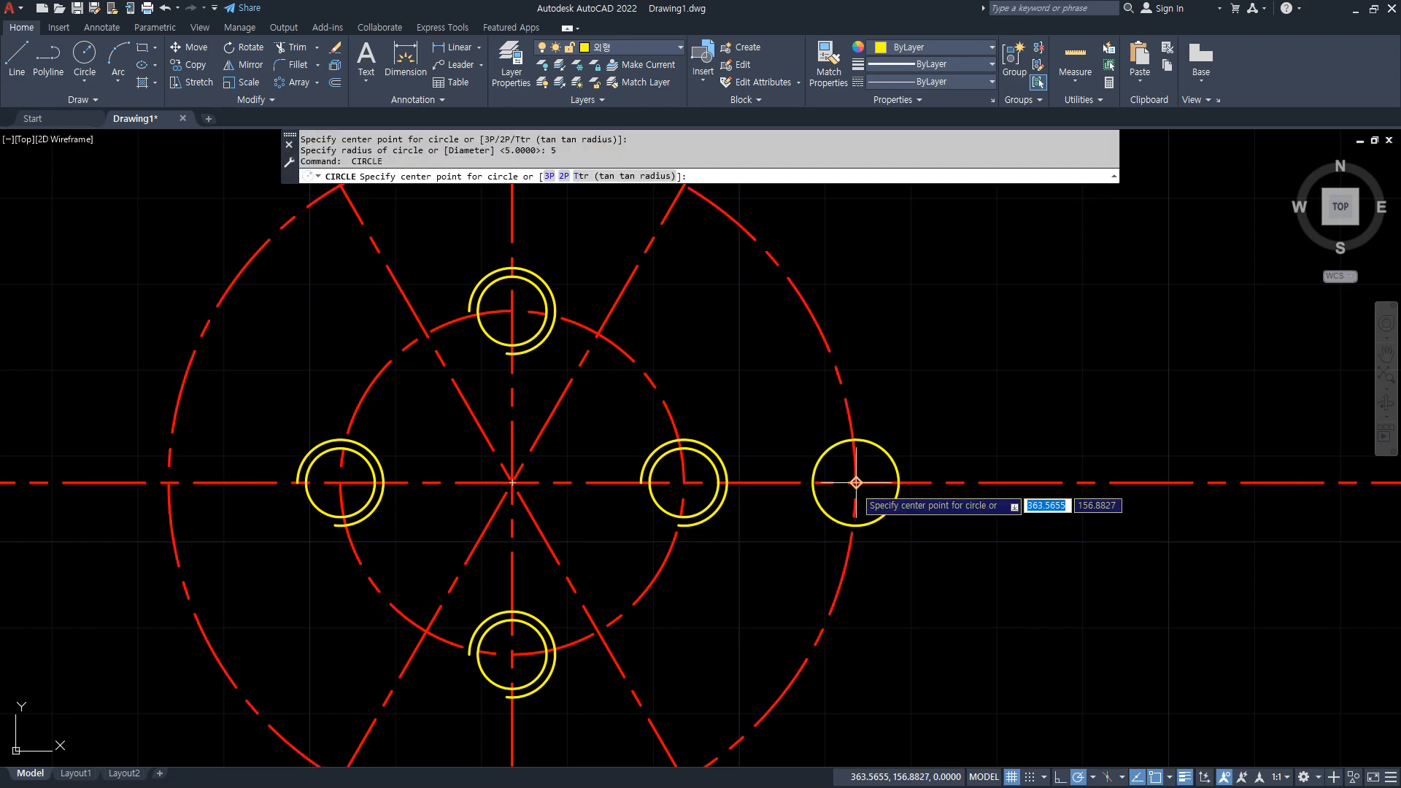
pyautogui.click(855, 483)
pyautogui.write('10')
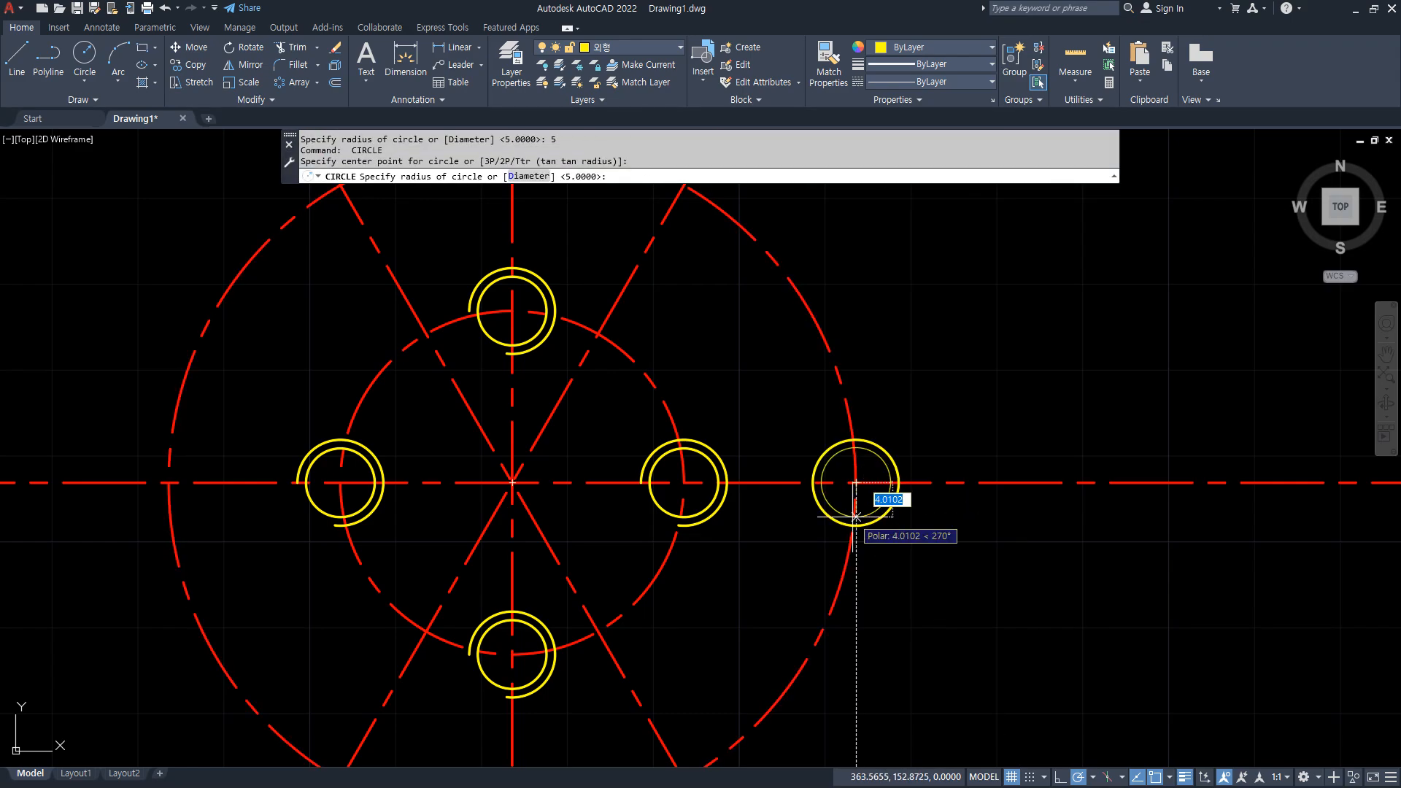
pyautogui.press('Return')
pyautogui.press('Return')
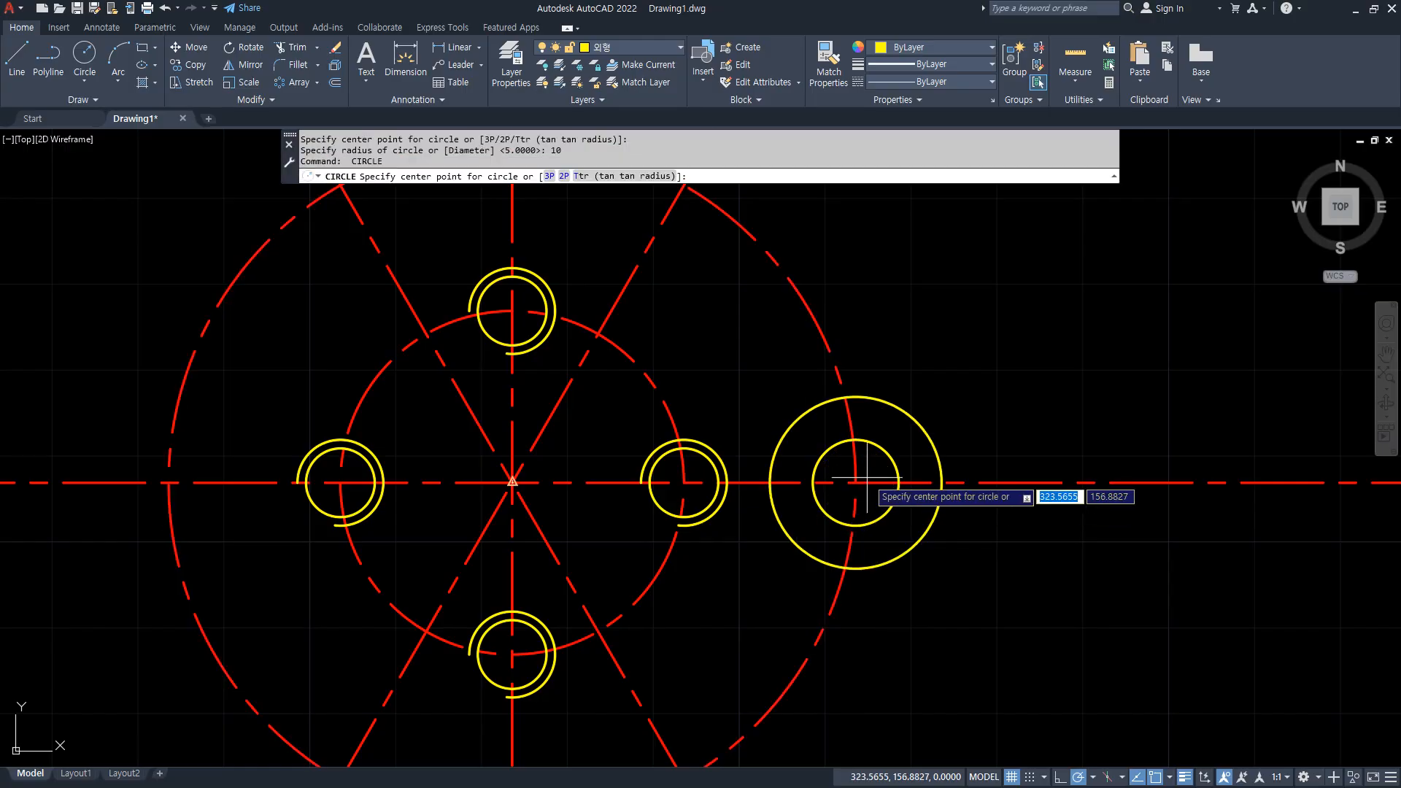
pyautogui.click(858, 485)
pyautogui.write('20')
# Draw a radius 20 circle where the large centre circle crosses the upper-right angled centre line.
pyautogui.press('Return')
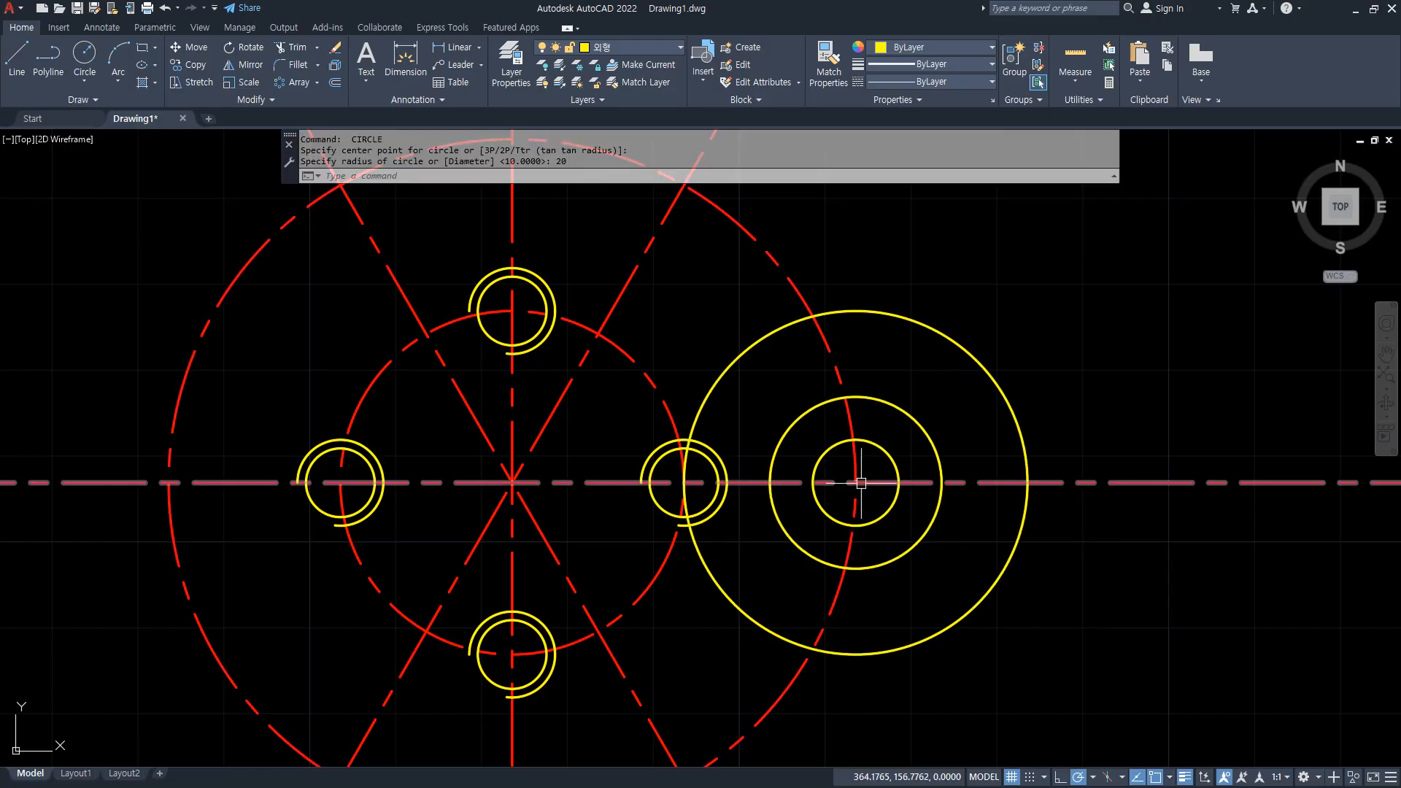
pyautogui.moveTo(866, 508); pyautogui.dragTo(807, 603, button='middle')
pyautogui.press('Return')
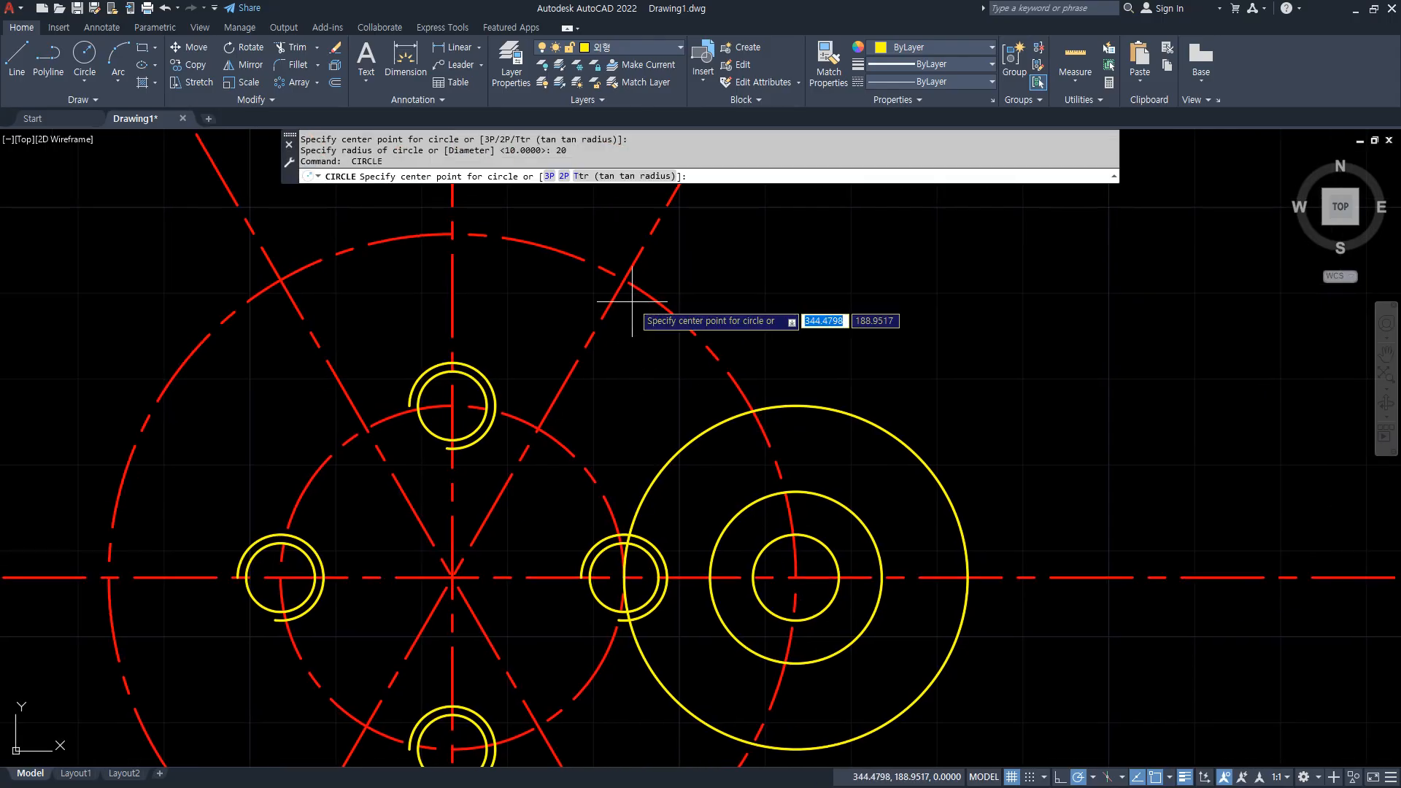
pyautogui.click(623, 279)
pyautogui.write('20')
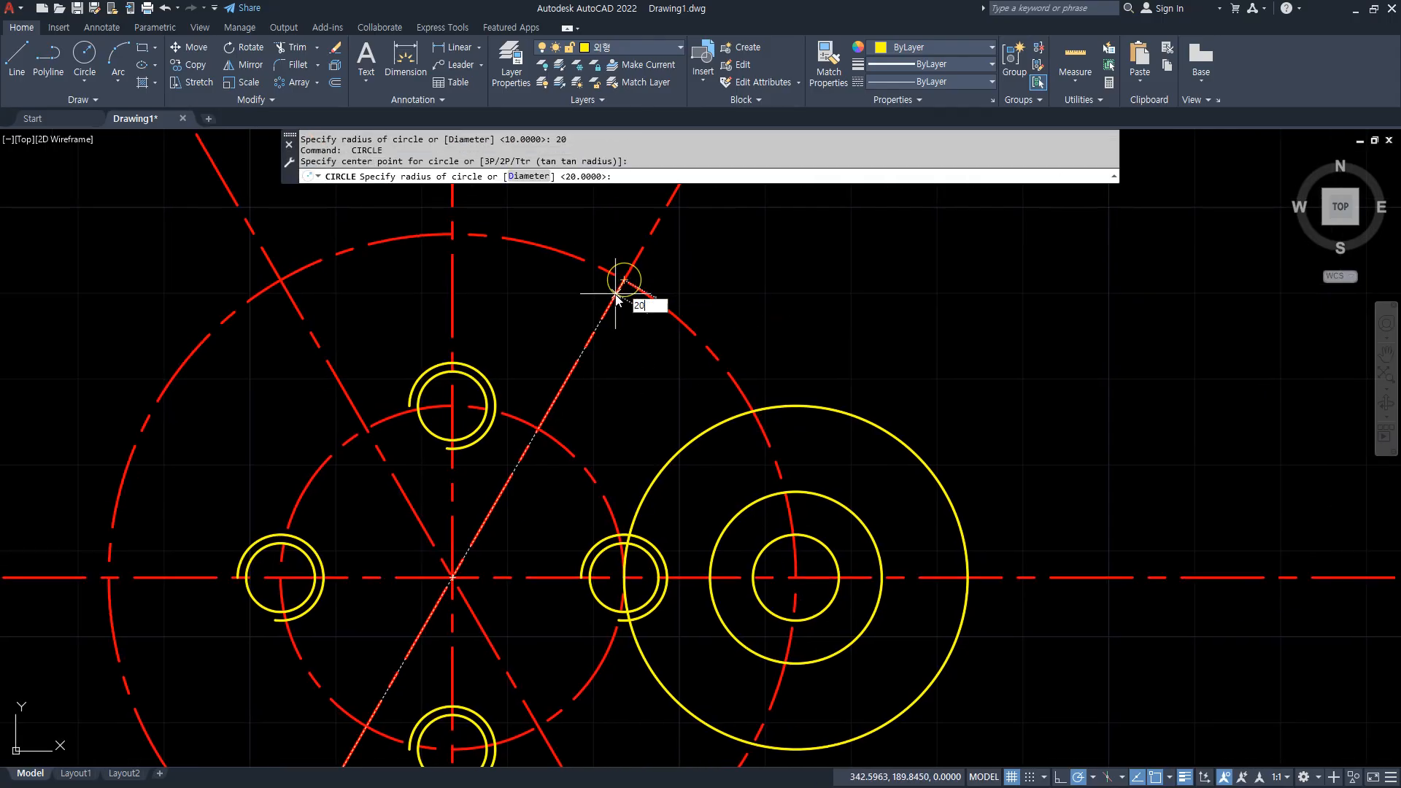
pyautogui.press('Return')
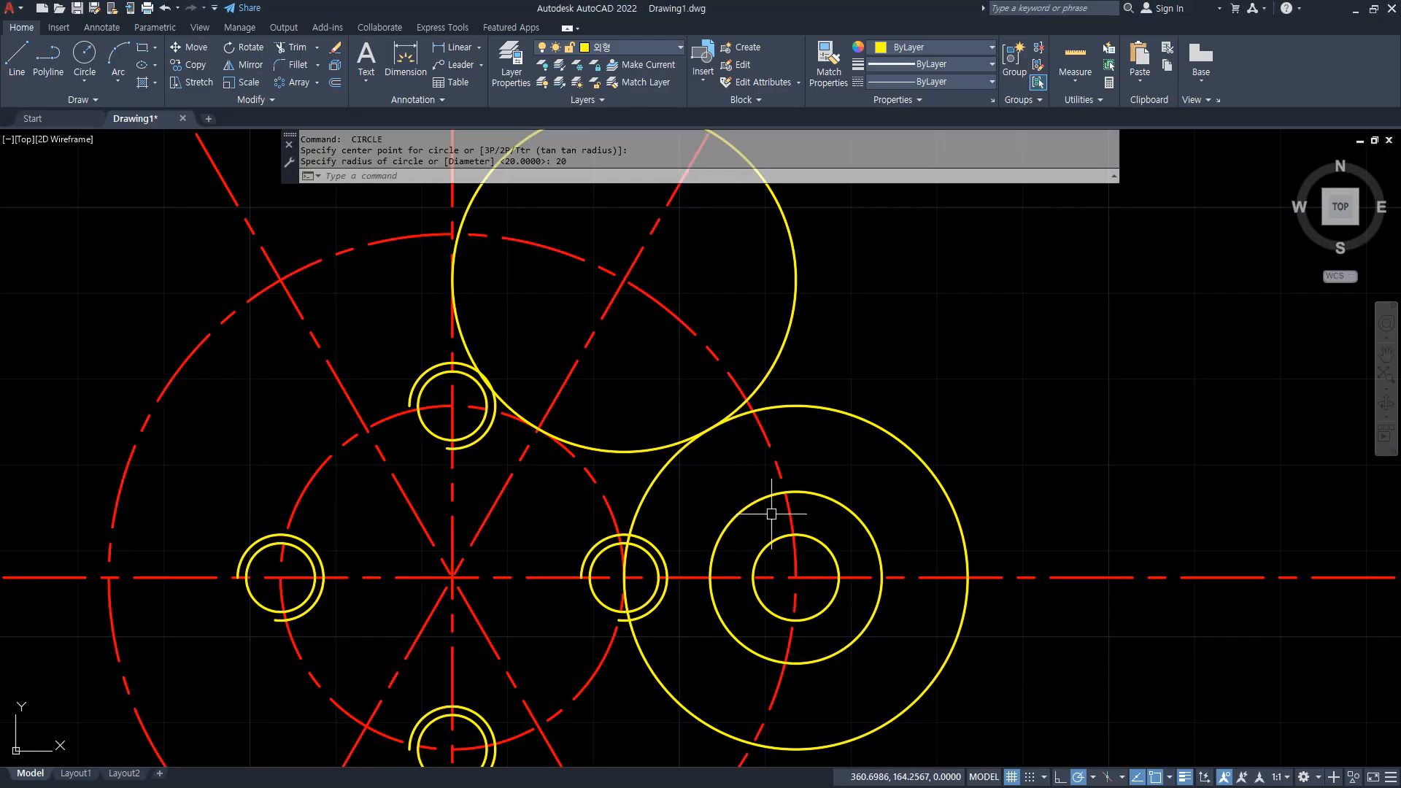
# Offset the radius 10 circle outward by 5.
pyautogui.write('o')
pyautogui.press('Return')
pyautogui.write('5')
pyautogui.press('Return')
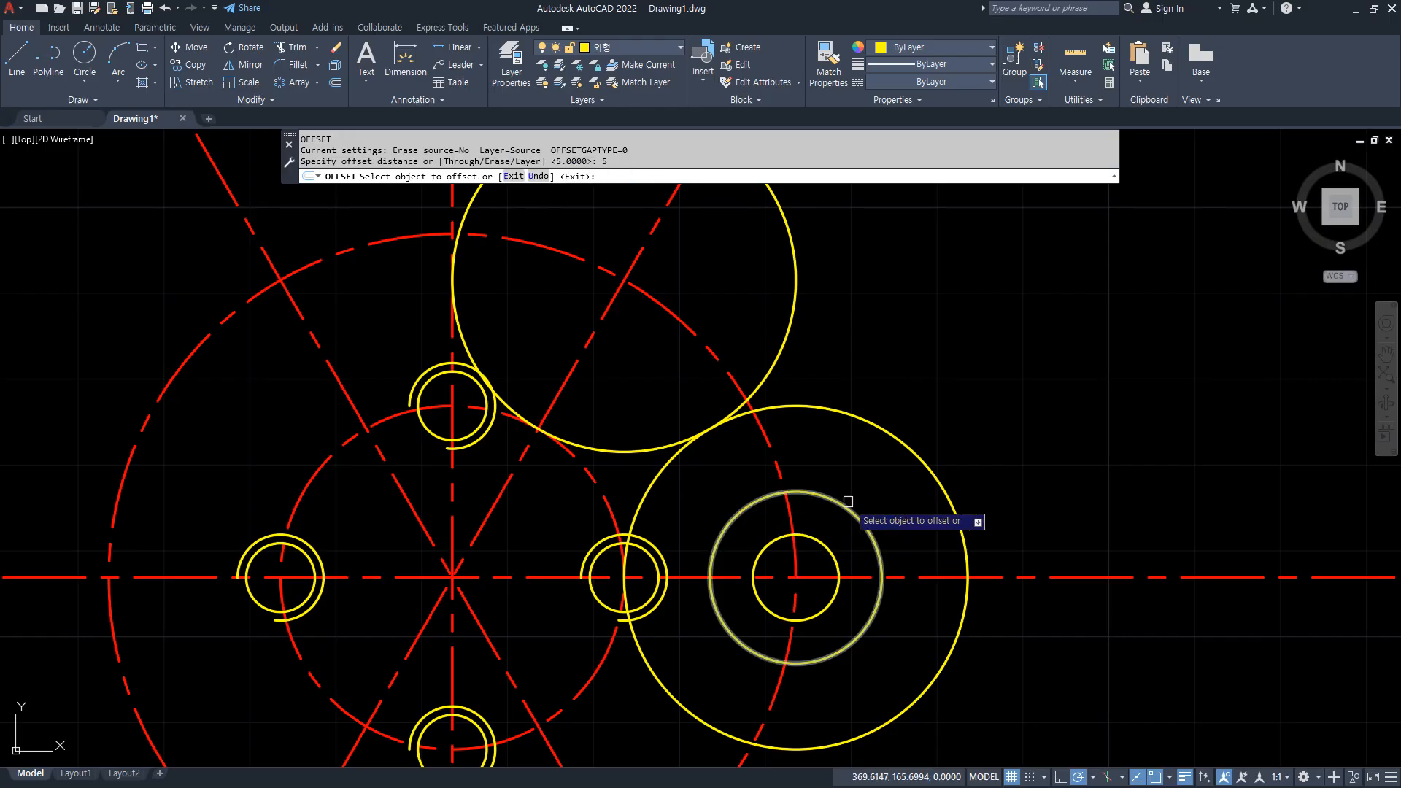
pyautogui.click(845, 502)
pyautogui.click(857, 457)
pyautogui.press('Return')
# Trim the large centre circle between the offset circle and the right radius 20 circle on both sides, and erase the offset circle.
pyautogui.write('tr')
pyautogui.press('Return')
pyautogui.click(760, 429)
pyautogui.click(760, 728)
pyautogui.press('Return')
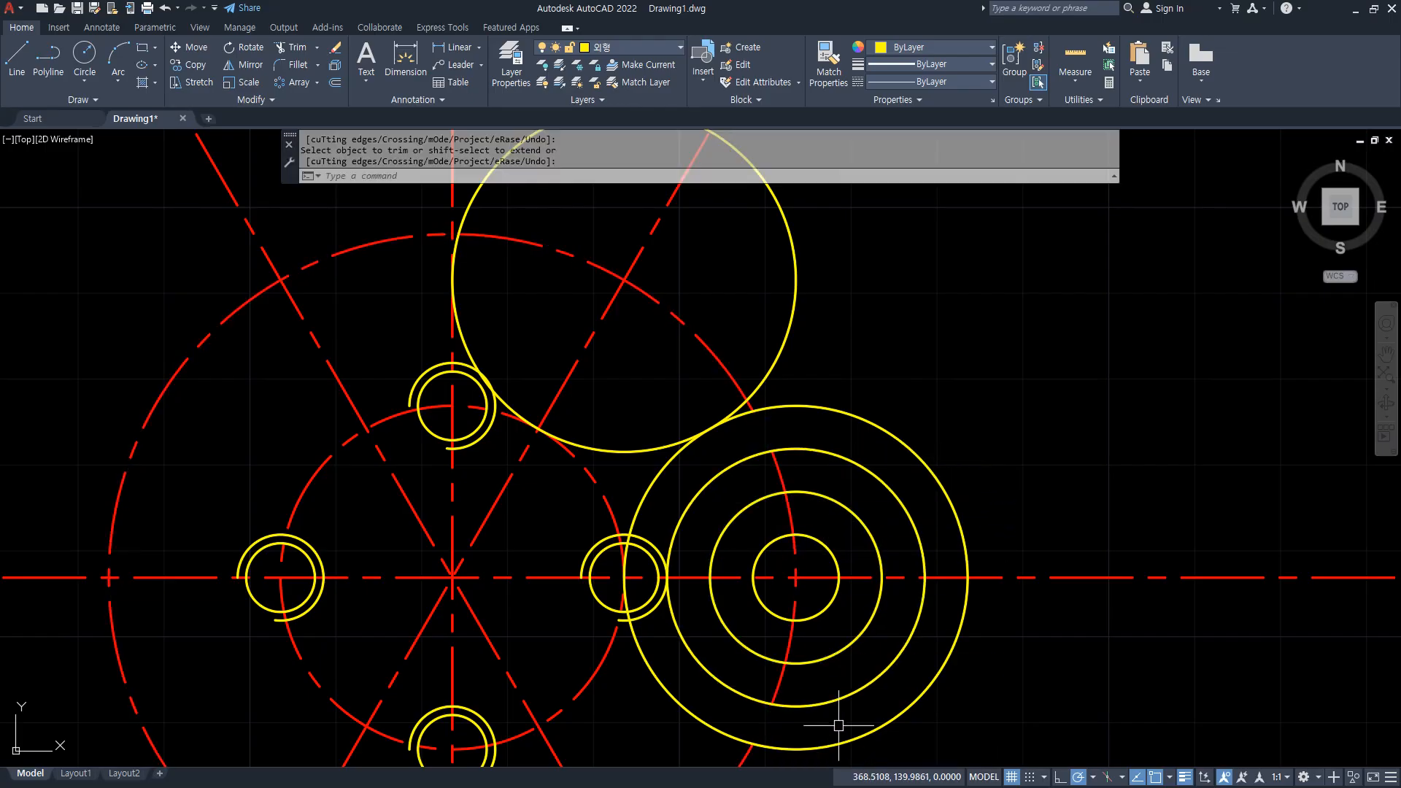
pyautogui.click(839, 701)
pyautogui.write('e')
pyautogui.press('Return')
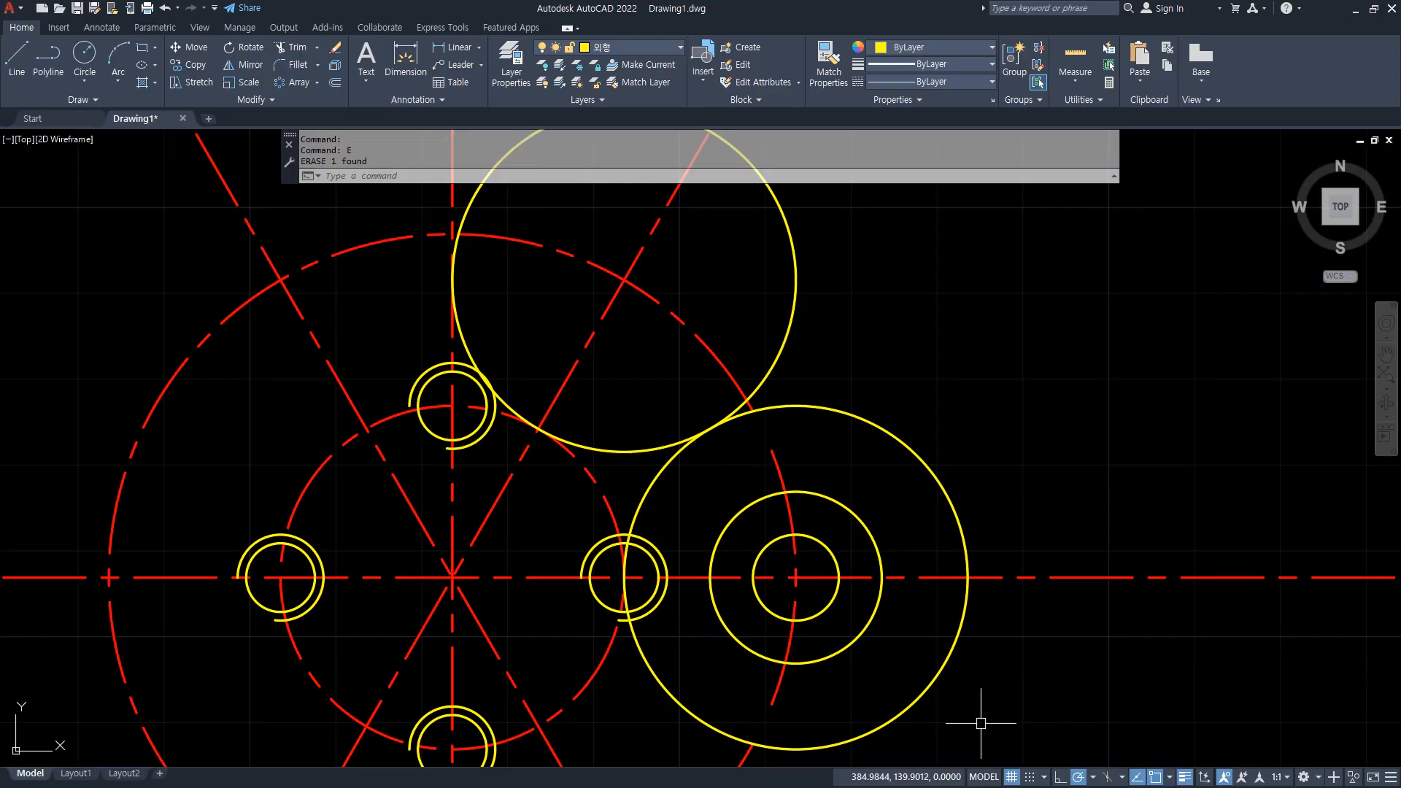
# Trim the inner side of the right radius 20 circle and the large centre circle's arc inside the upper circle, keeping a short connecting stub.
pyautogui.moveTo(774, 626); pyautogui.dragTo(787, 602, button='middle')
pyautogui.write('tr')
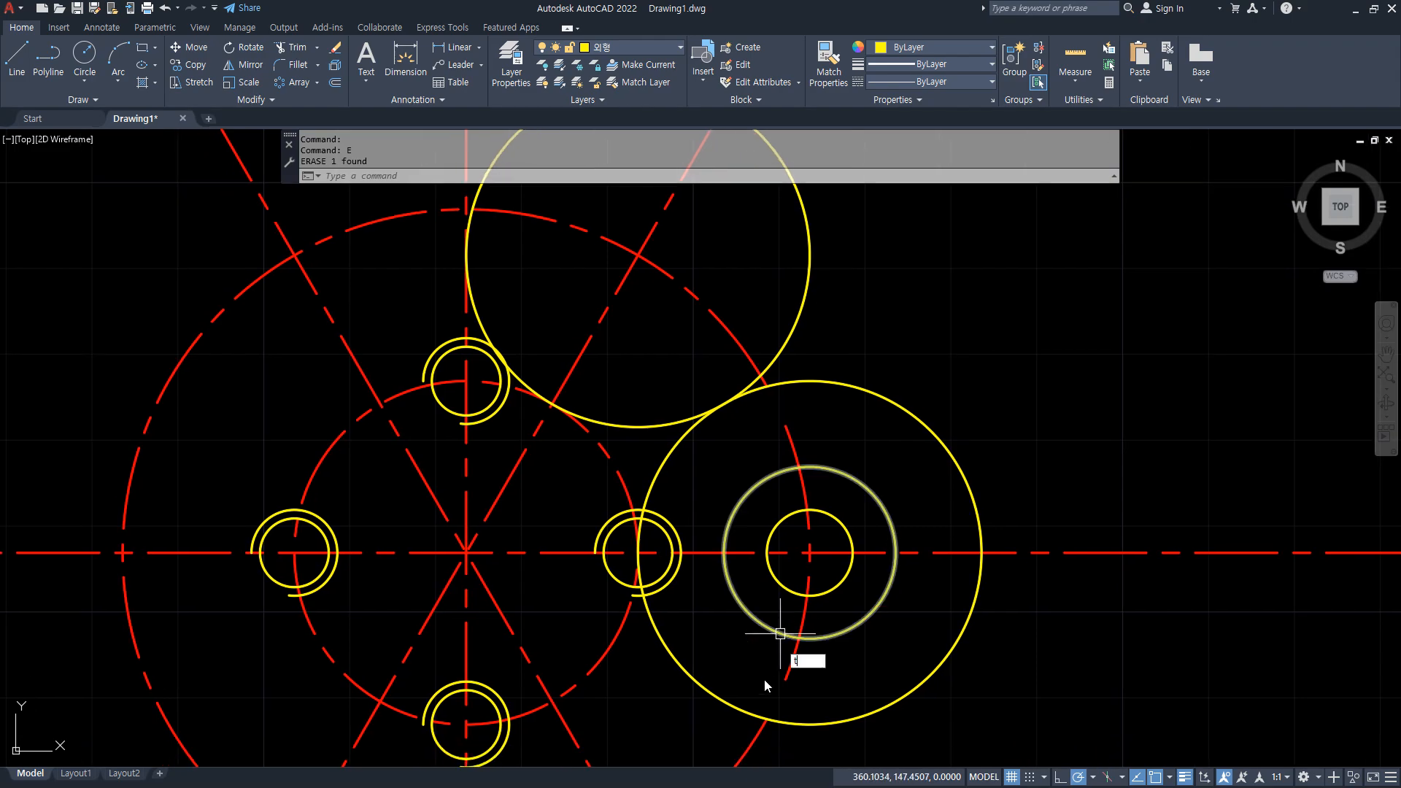
pyautogui.press('Return')
pyautogui.click(729, 695)
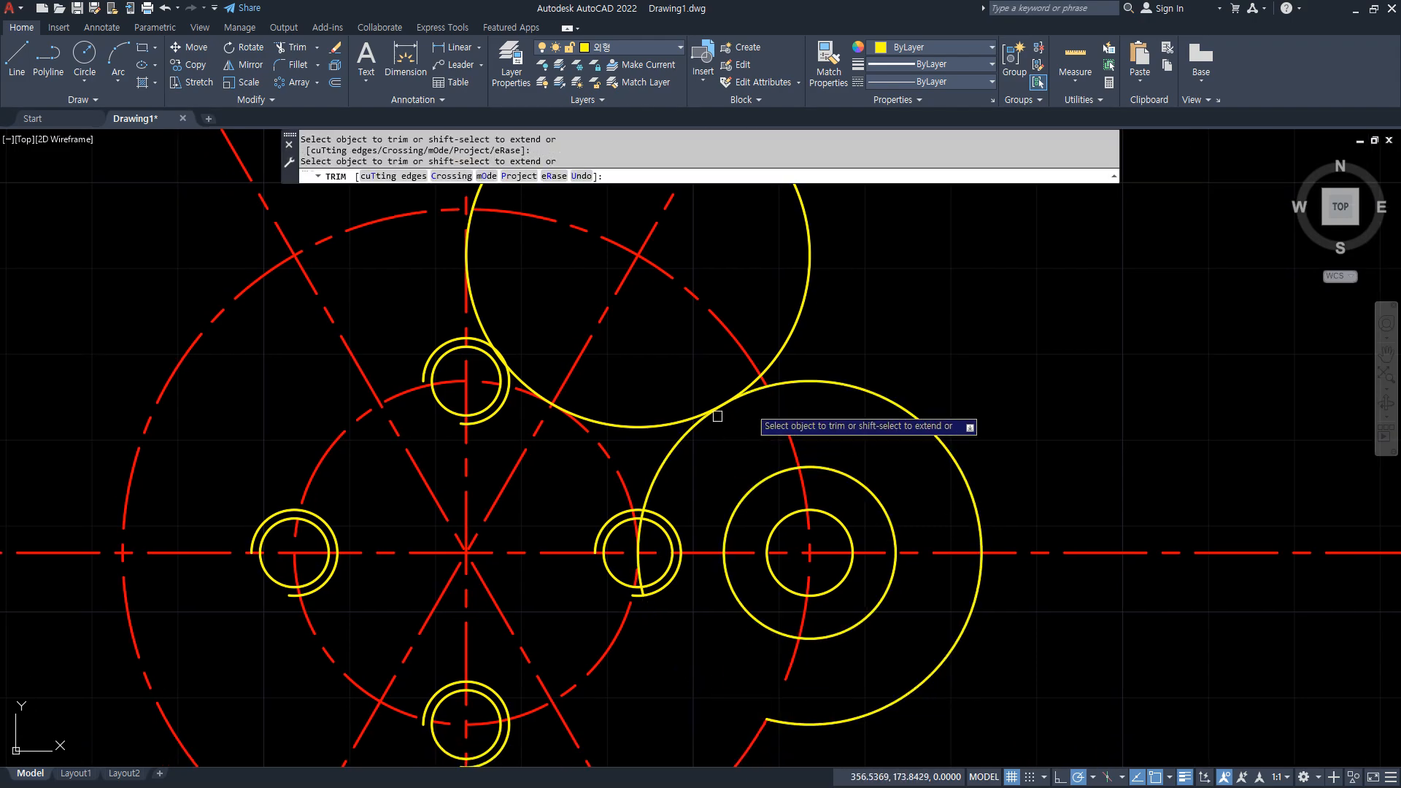
pyautogui.click(756, 392)
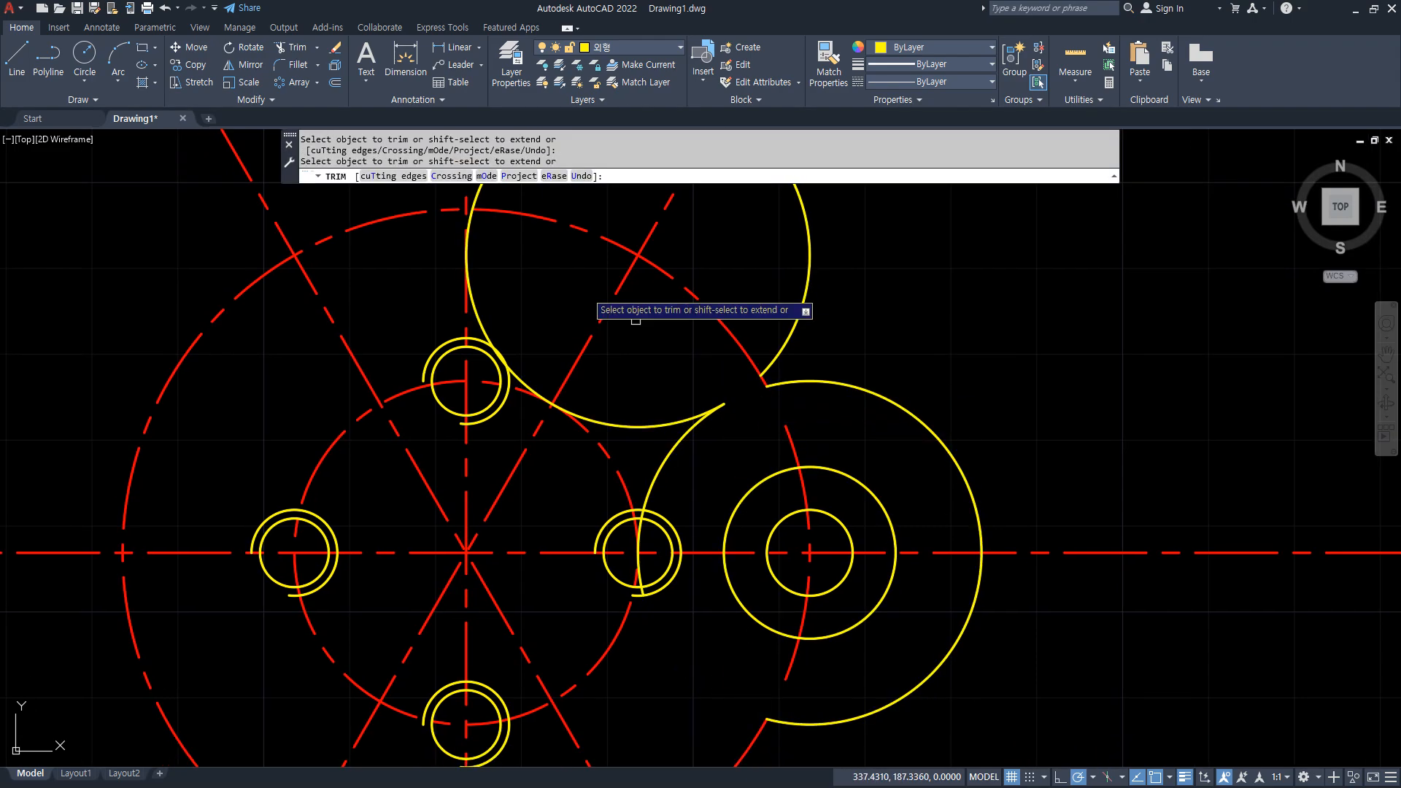
pyautogui.click(744, 352)
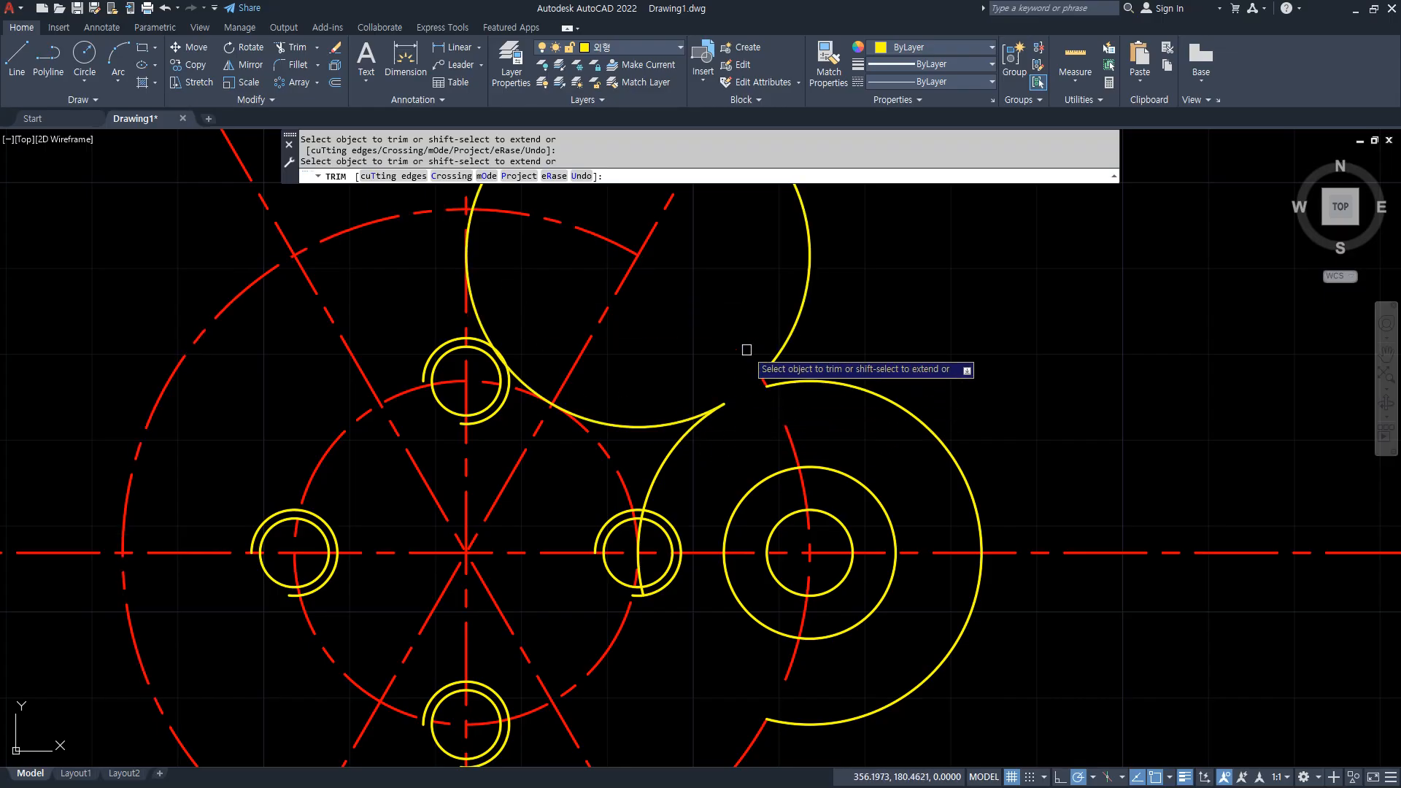
pyautogui.press('Return')
# Erase the upper radius 20 circle, the leftover inner arc of the right circle and the remaining long arc of the large centre circle.
pyautogui.click(709, 438)
pyautogui.click(714, 401)
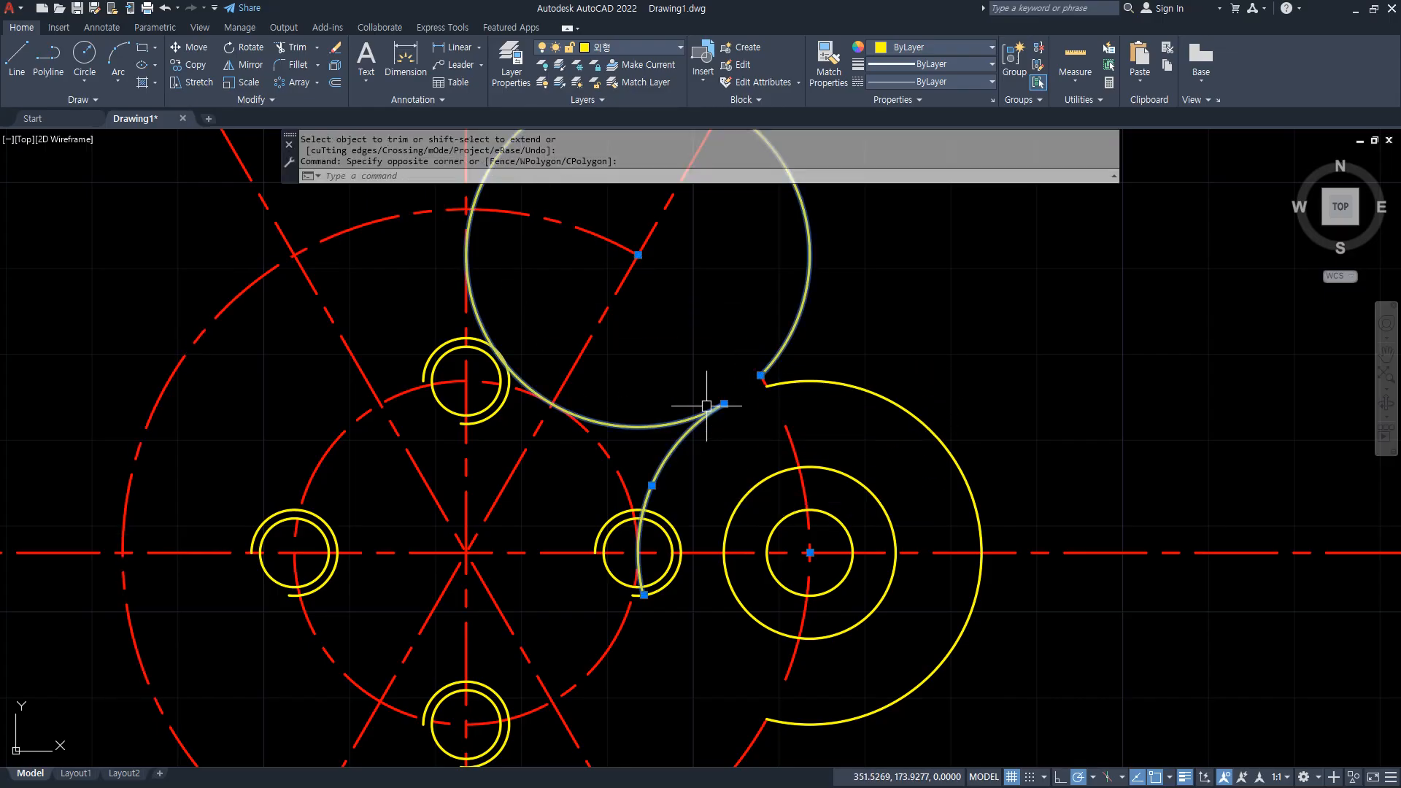
pyautogui.write('e')
pyautogui.press('Return')
pyautogui.moveTo(780, 736); pyautogui.dragTo(772, 710, button='middle')
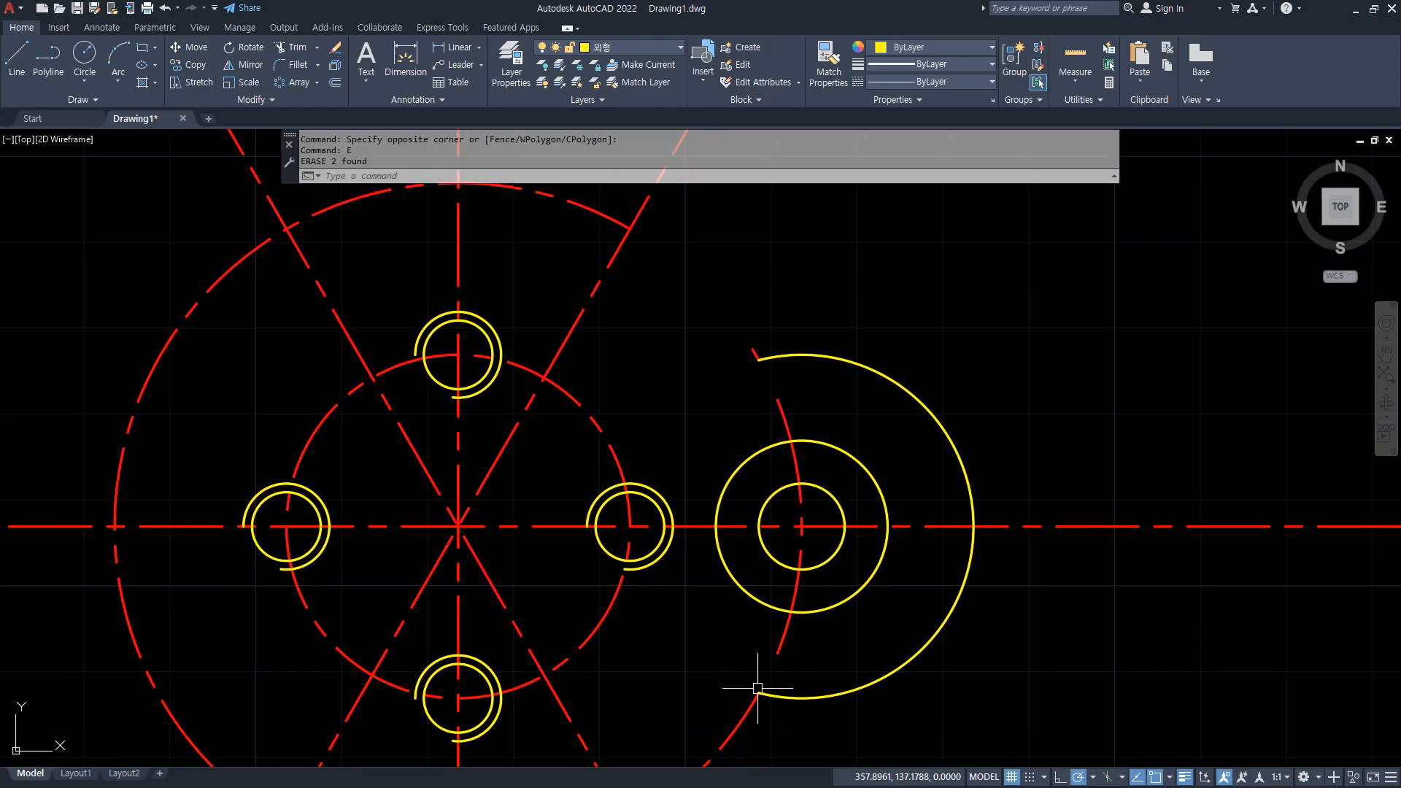
pyautogui.click(741, 728)
pyautogui.write('e')
pyautogui.press('Return')
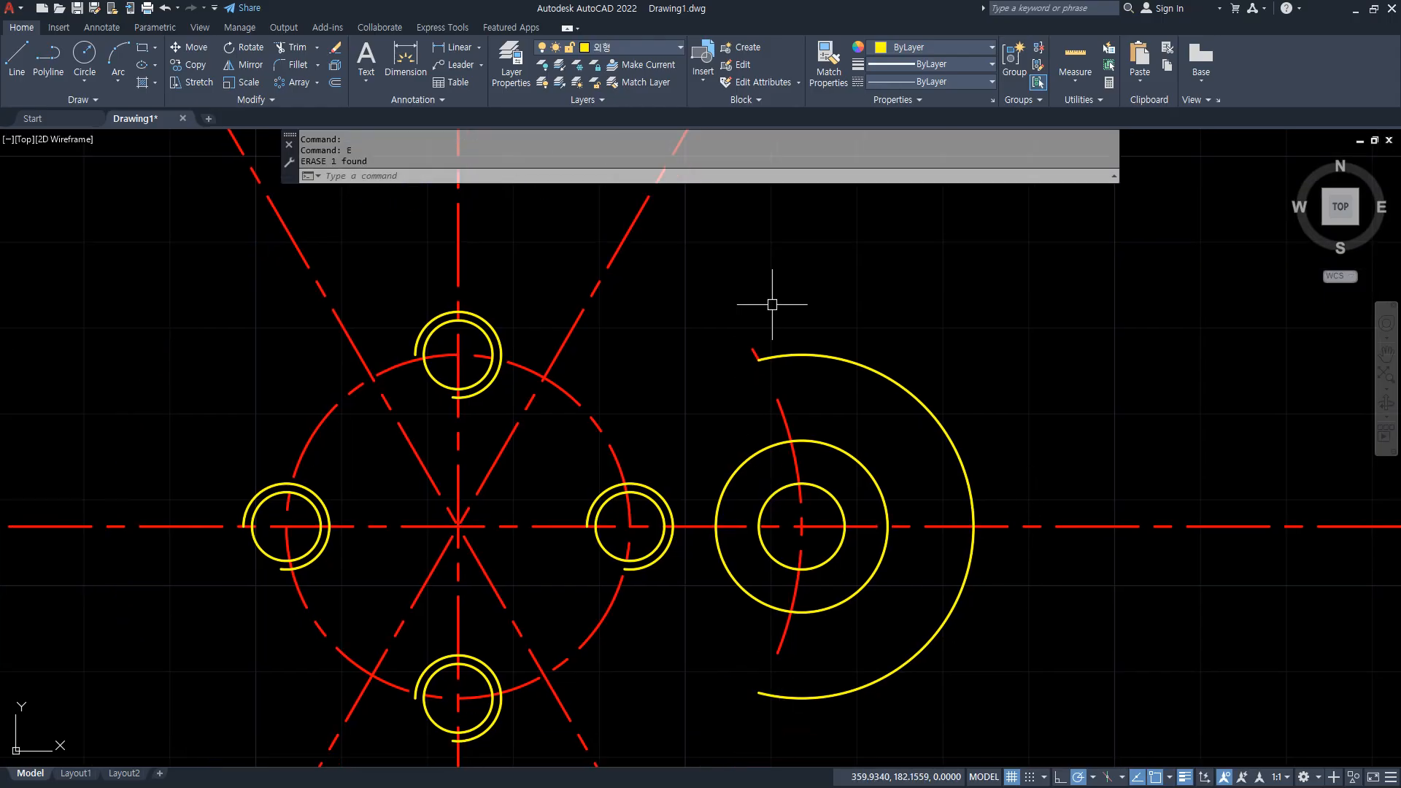
# Match the short red connecting stub's properties to the yellow radius 20 outline arc.
pyautogui.scroll(2, 772, 302)
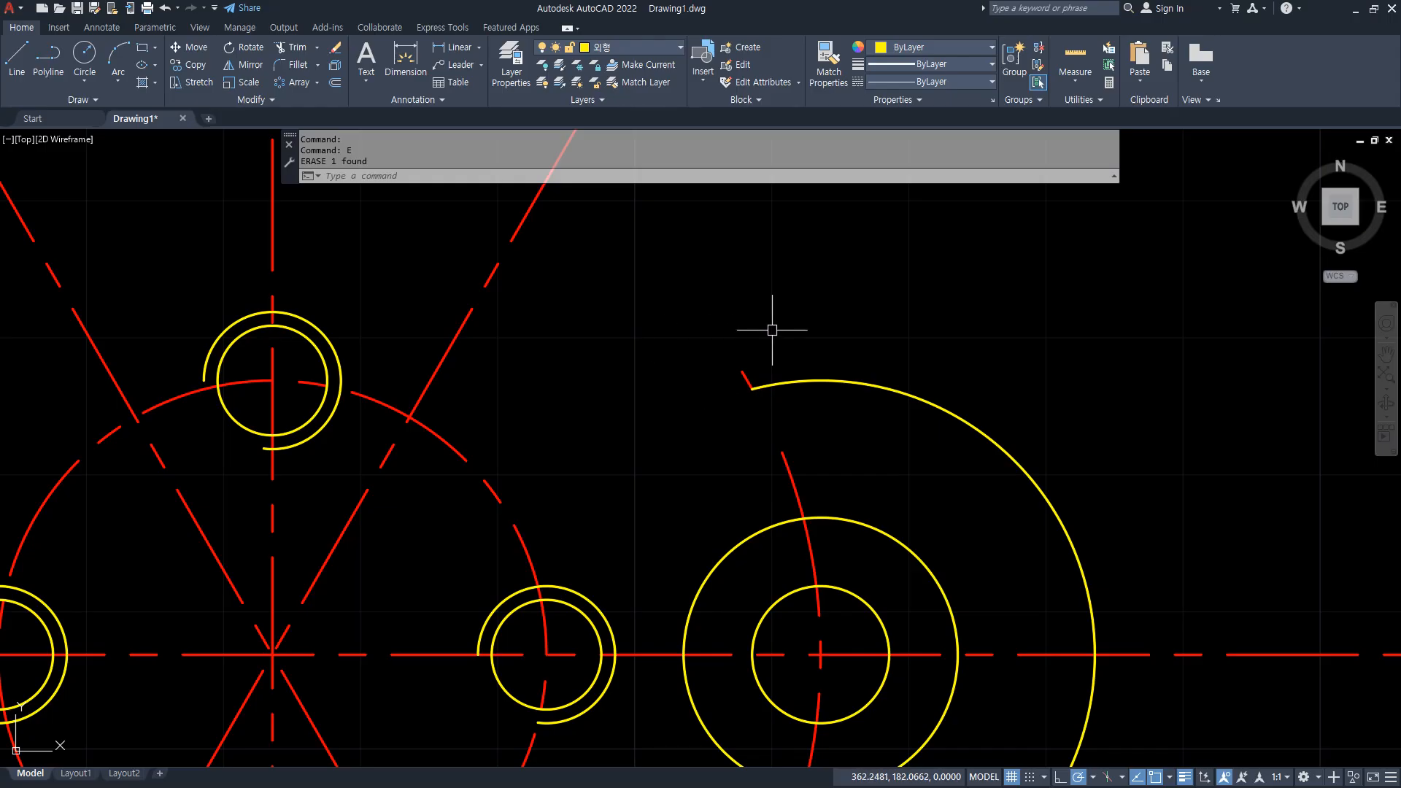
pyautogui.click(829, 62)
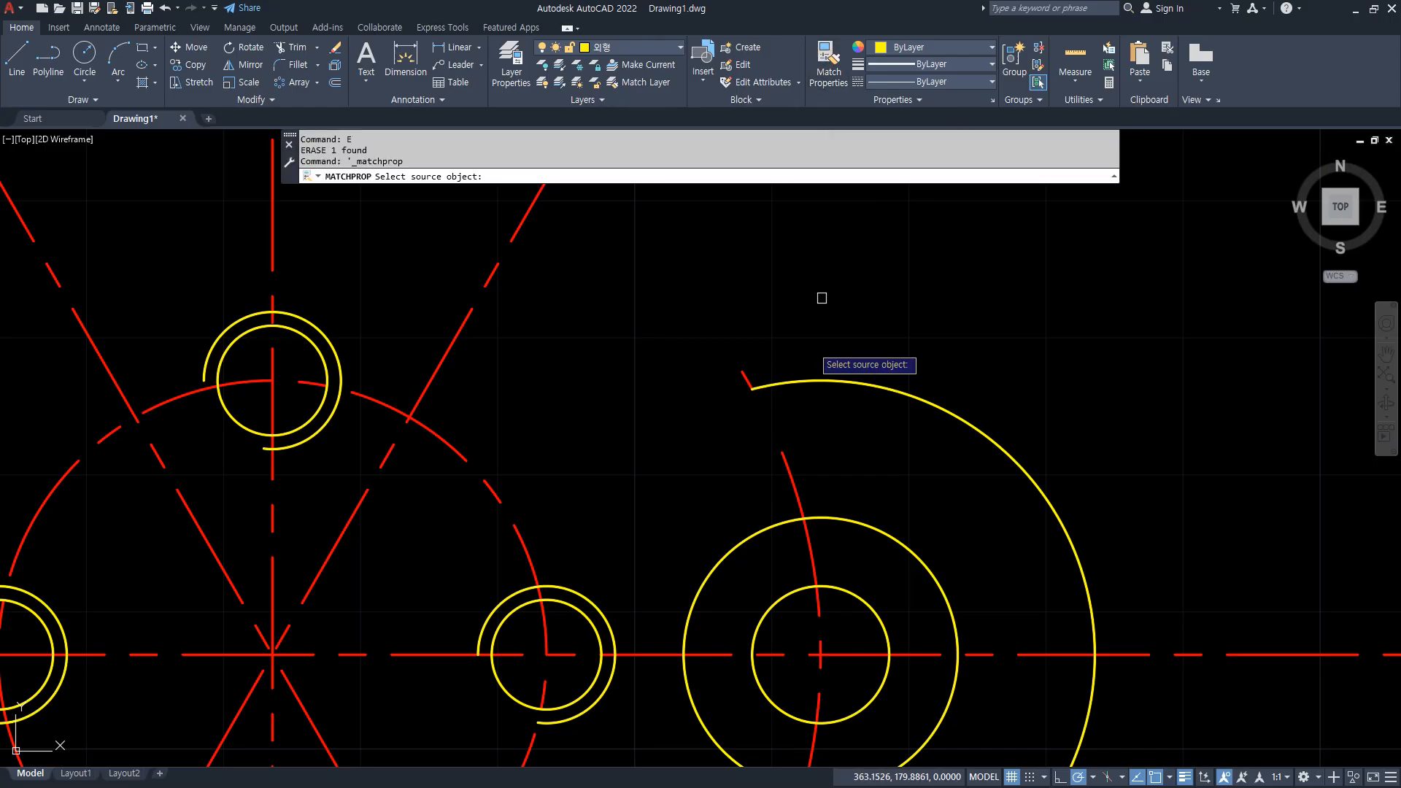
pyautogui.click(787, 383)
pyautogui.click(745, 379)
pyautogui.press('Return')
pyautogui.scroll(-4, 679, 519)
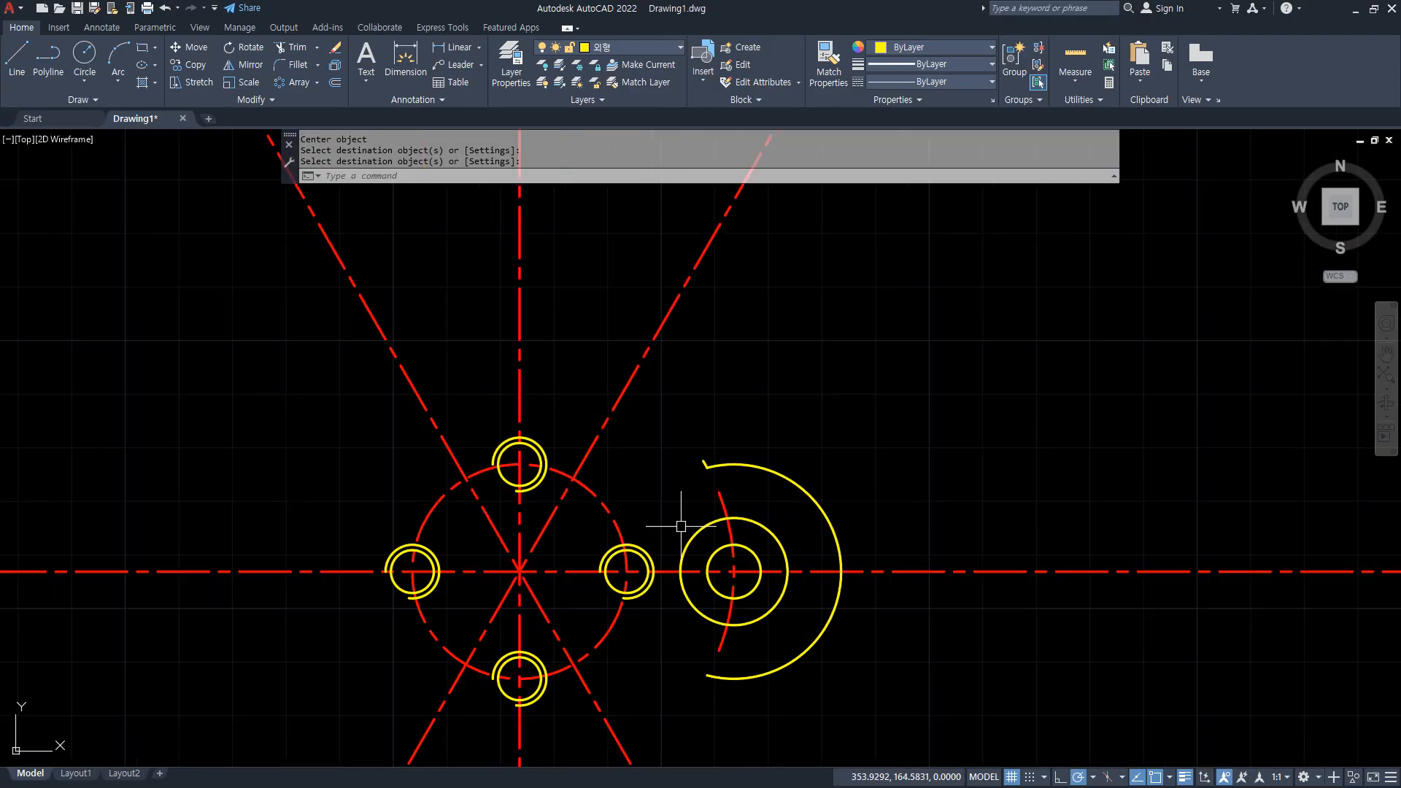
pyautogui.moveTo(680, 525); pyautogui.dragTo(714, 447, button='middle')
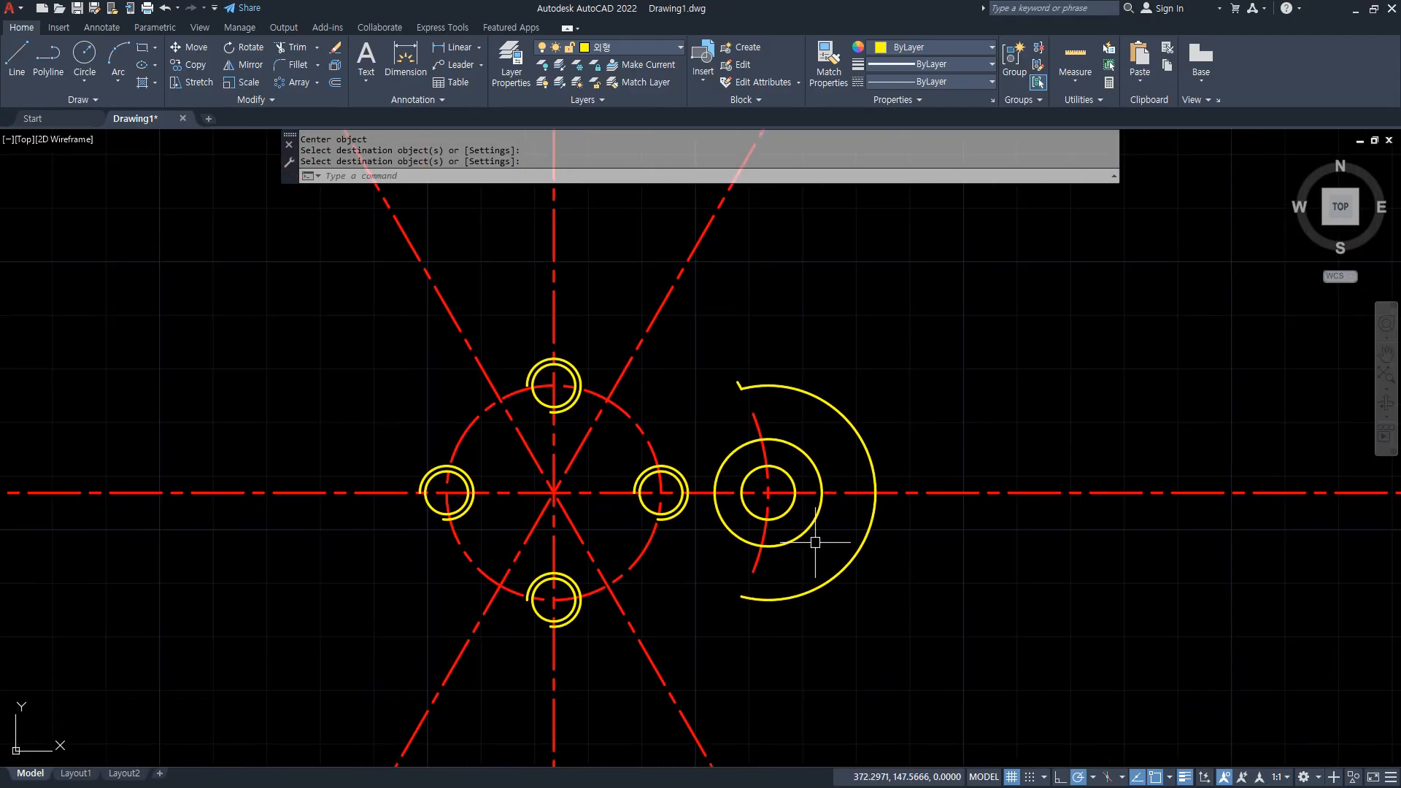
# Polar array the right circles, outline arc, stub and red centre arc around the centre-line intersection, with 6 items filling 360 degrees.
pyautogui.click(295, 83)
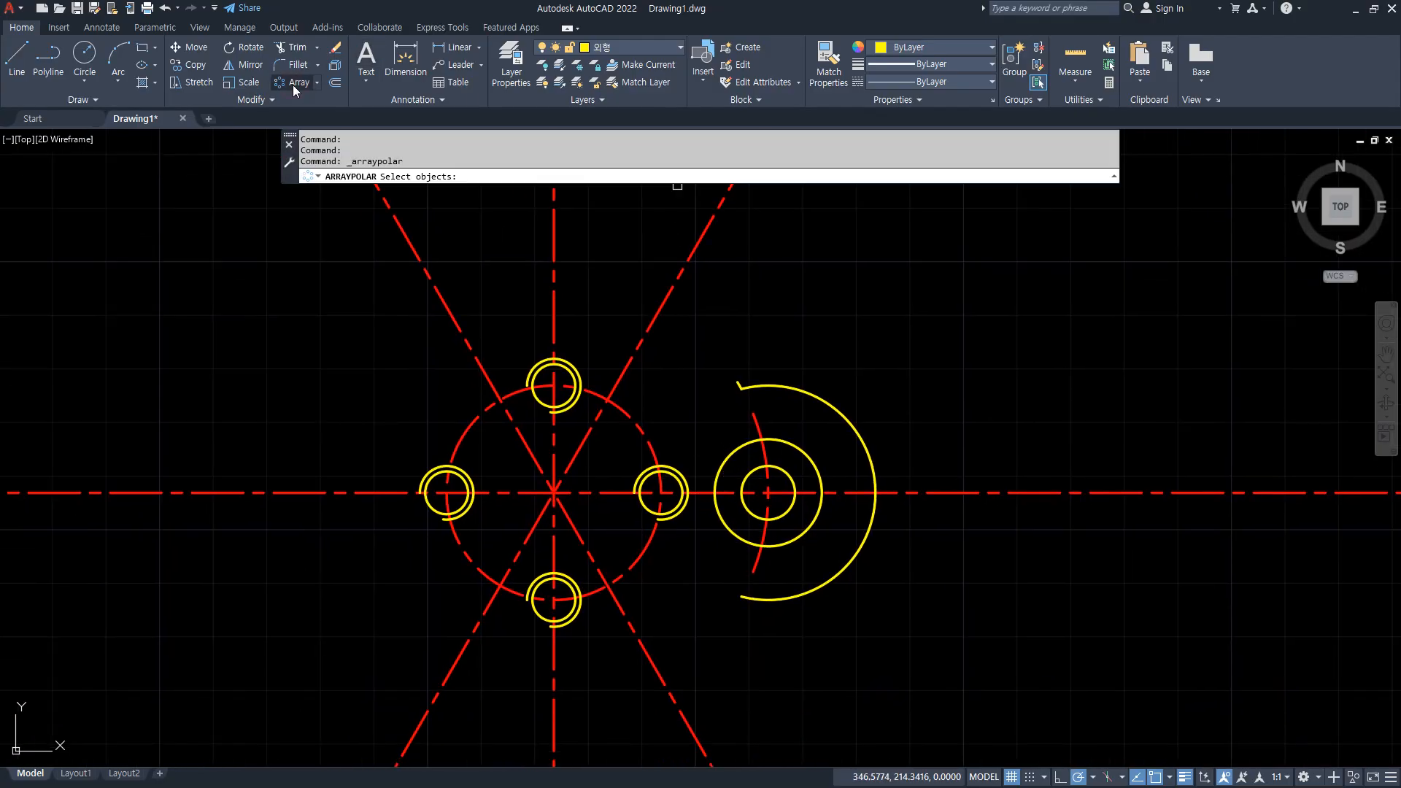
pyautogui.click(704, 351)
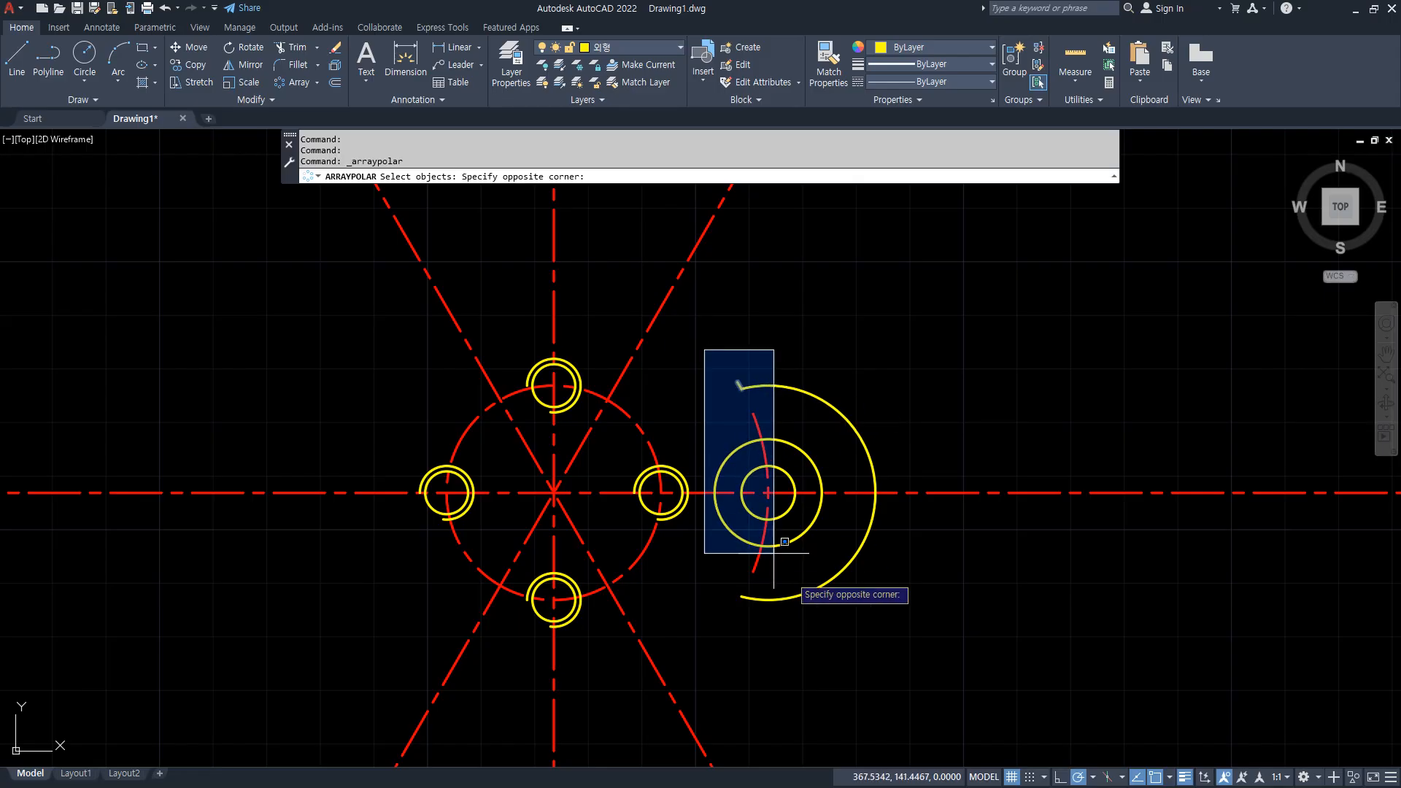
pyautogui.click(900, 646)
pyautogui.press('Return')
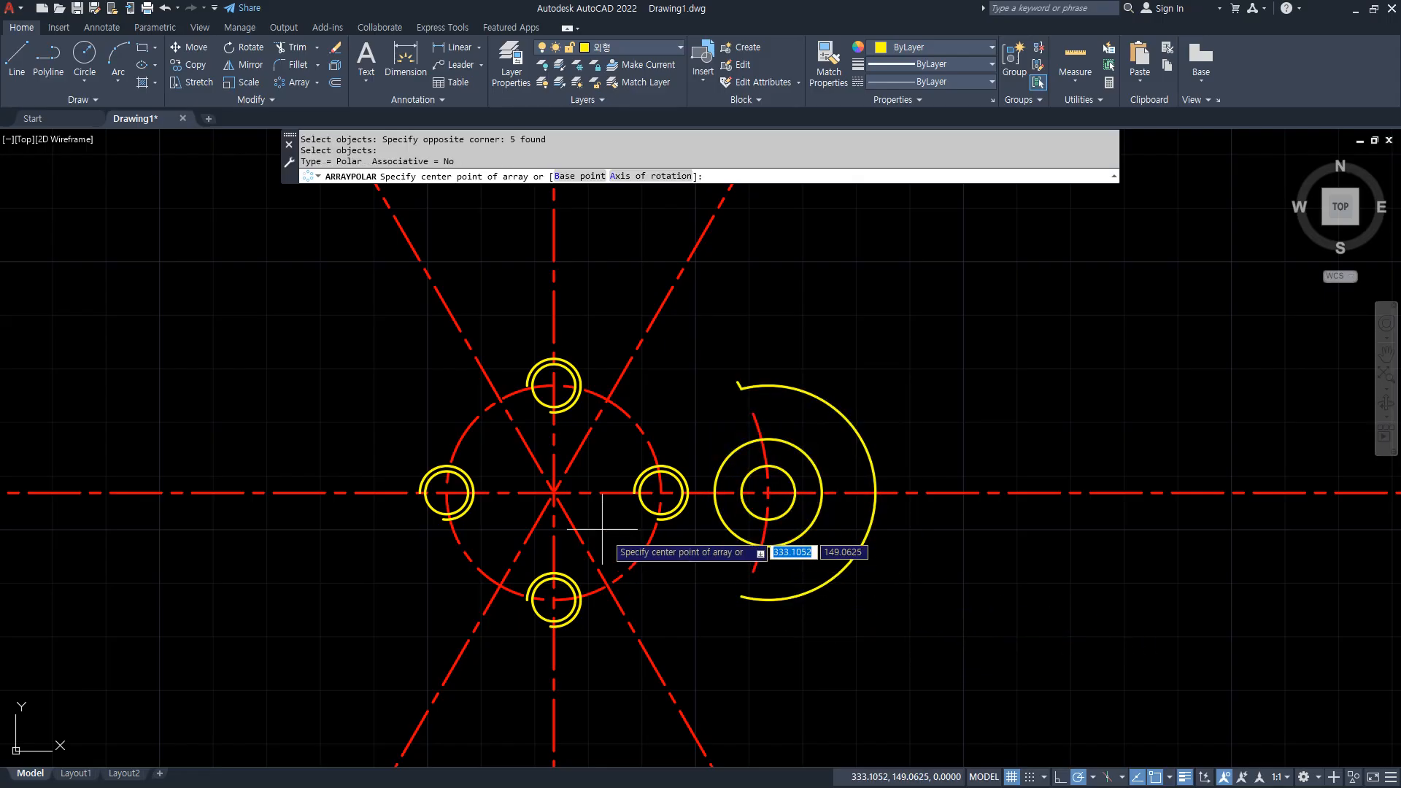
pyautogui.click(554, 493)
pyautogui.scroll(-2, 797, 577)
pyautogui.moveTo(795, 575); pyautogui.dragTo(775, 524, button='middle')
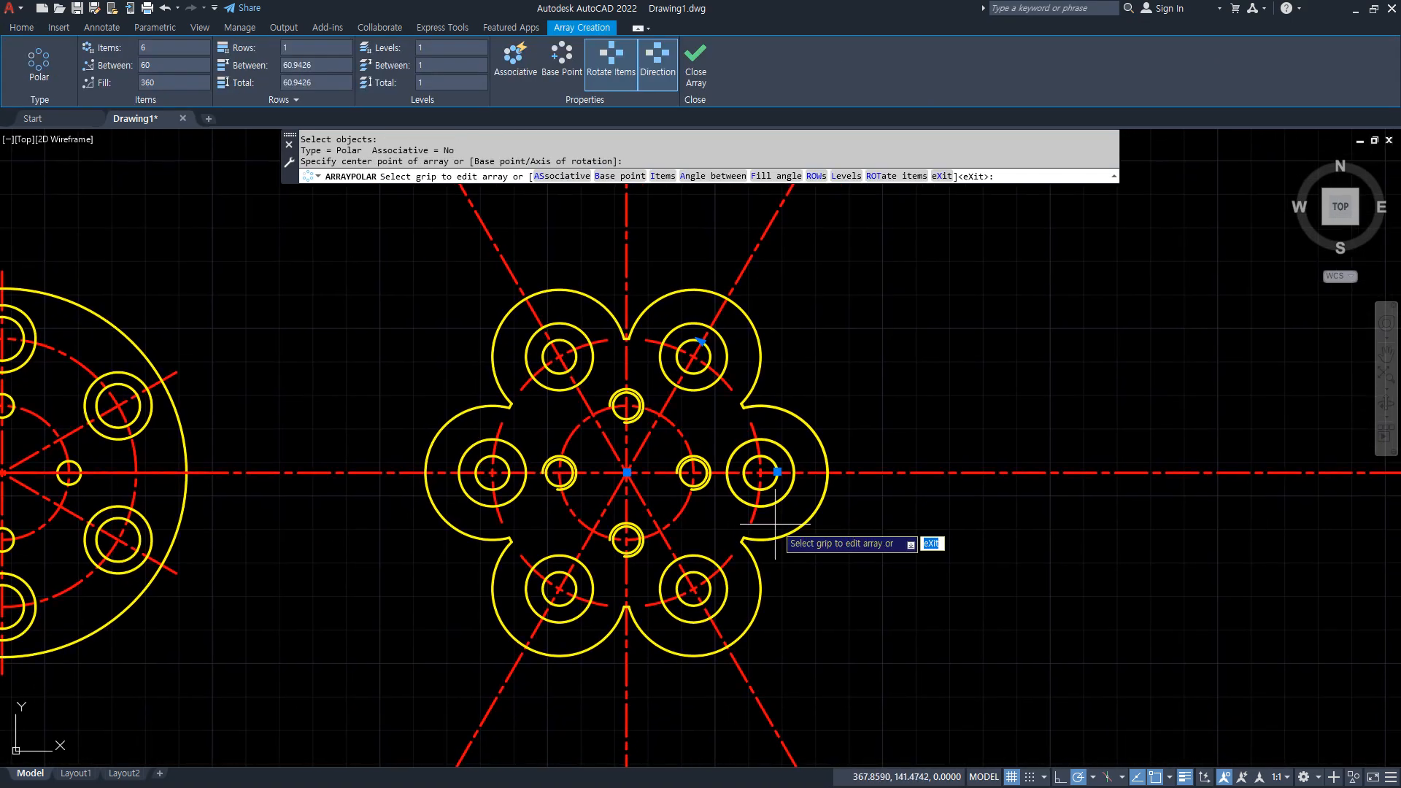
pyautogui.press('Return')
# Draw a circle from the plate's centre out to the far edge of the right lobe.
pyautogui.write('c')
pyautogui.press('Return')
pyautogui.click(622, 473)
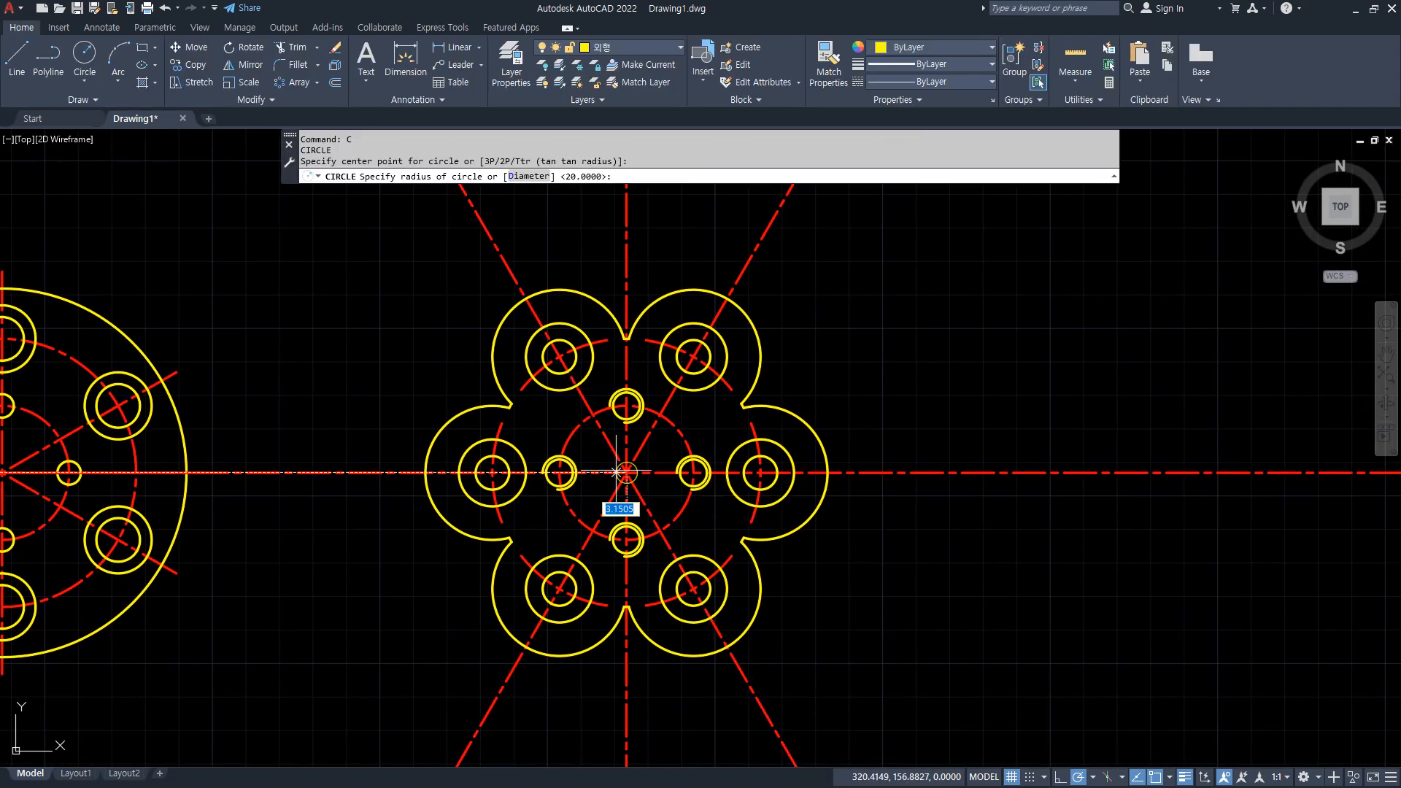
pyautogui.click(830, 472)
pyautogui.write('o')
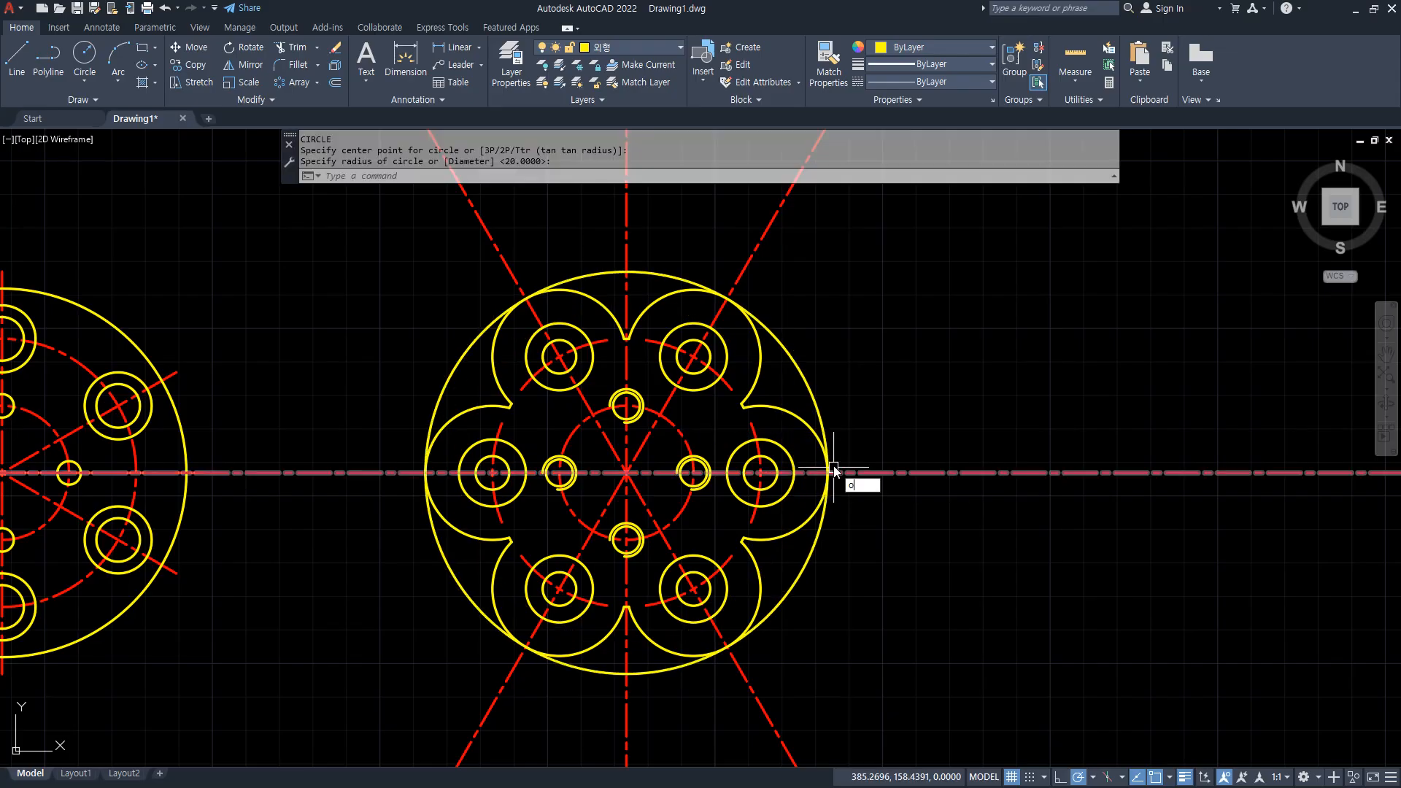
pyautogui.press('Return')
pyautogui.write('5')
pyautogui.press('Return')
pyautogui.click(832, 473)
pyautogui.press('Escape')
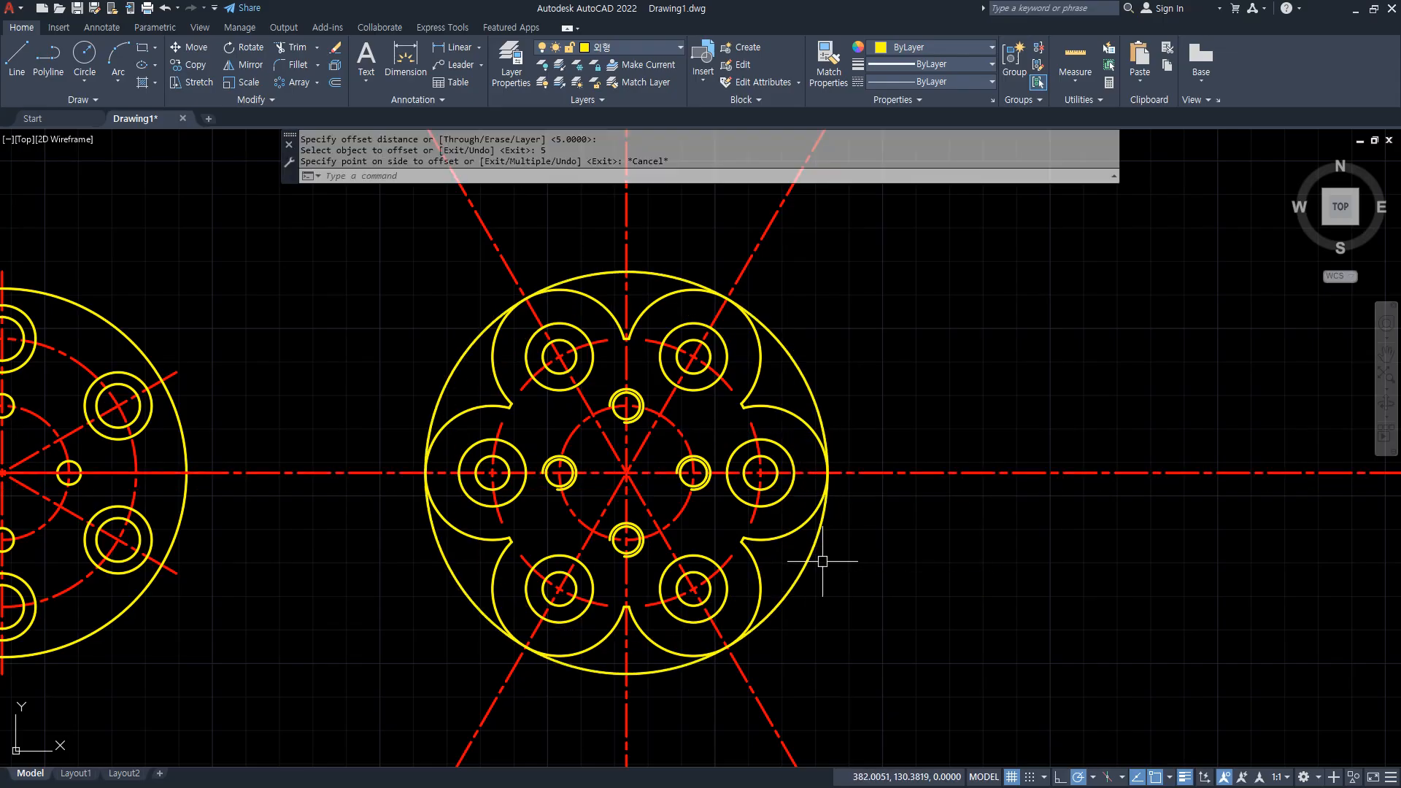
# Offset the circle enclosing the lobes outward by 5.
pyautogui.press('Return')
pyautogui.write('5')
pyautogui.press('Return')
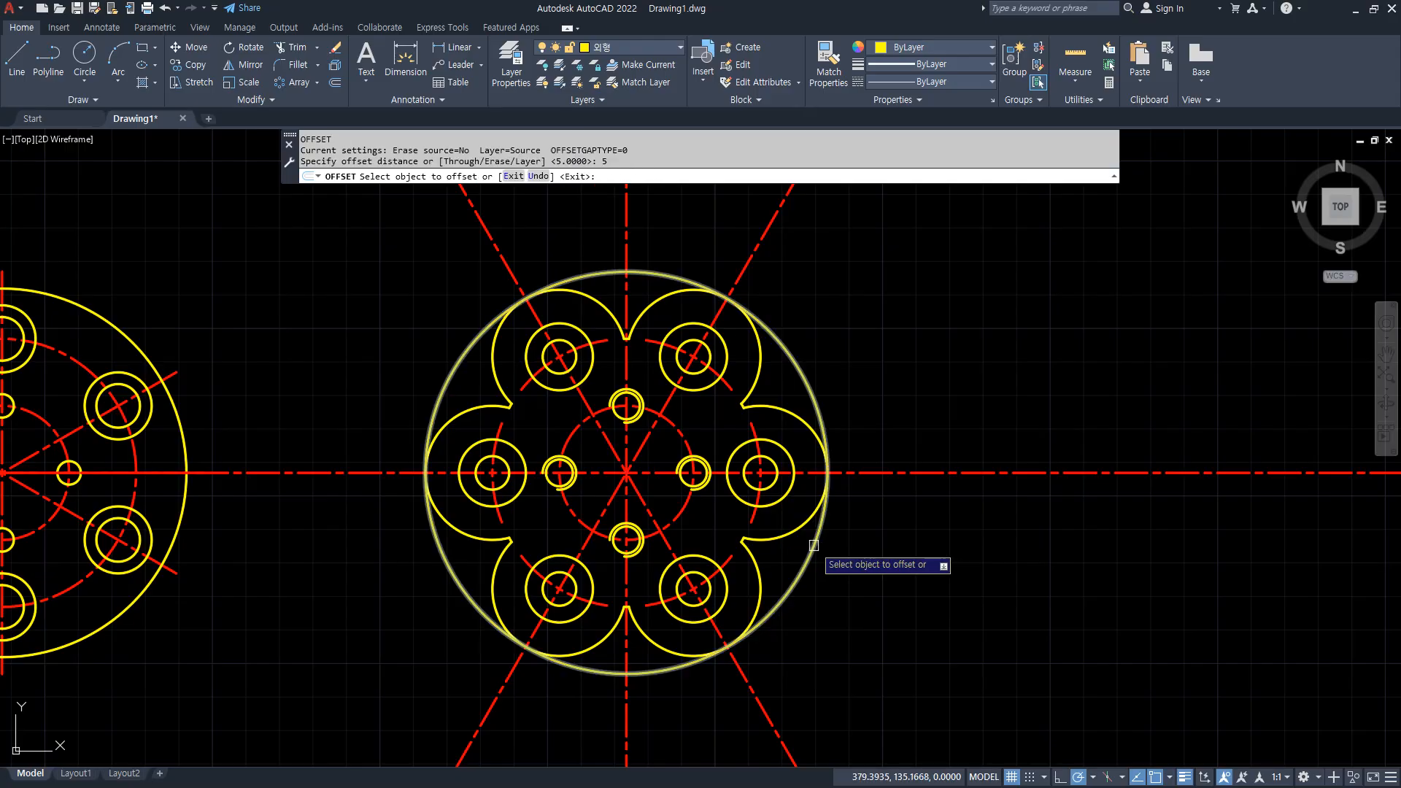
pyautogui.click(813, 545)
pyautogui.click(860, 609)
pyautogui.press('Return')
# Trim the centre lines beyond the offset circle above, below and to the left of the lobed plate.
pyautogui.write('tr')
pyautogui.press('Return')
pyautogui.click(820, 708)
pyautogui.click(442, 724)
pyautogui.click(334, 405)
pyautogui.click(336, 640)
pyautogui.press('Return')
pyautogui.click(357, 230)
pyautogui.click(882, 227)
pyautogui.press('Return')
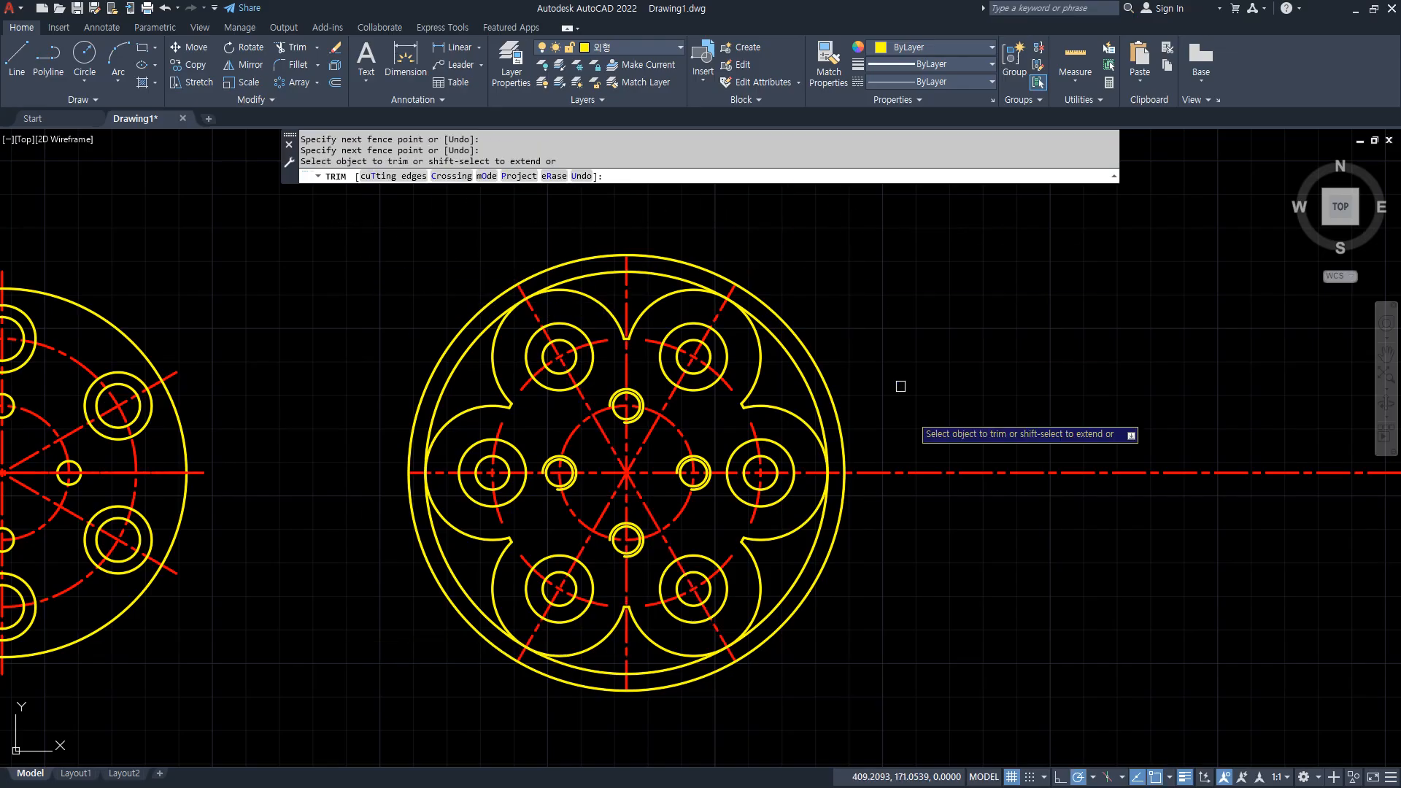
# Erase the two large construction circles around the lobed plate.
pyautogui.click(838, 335)
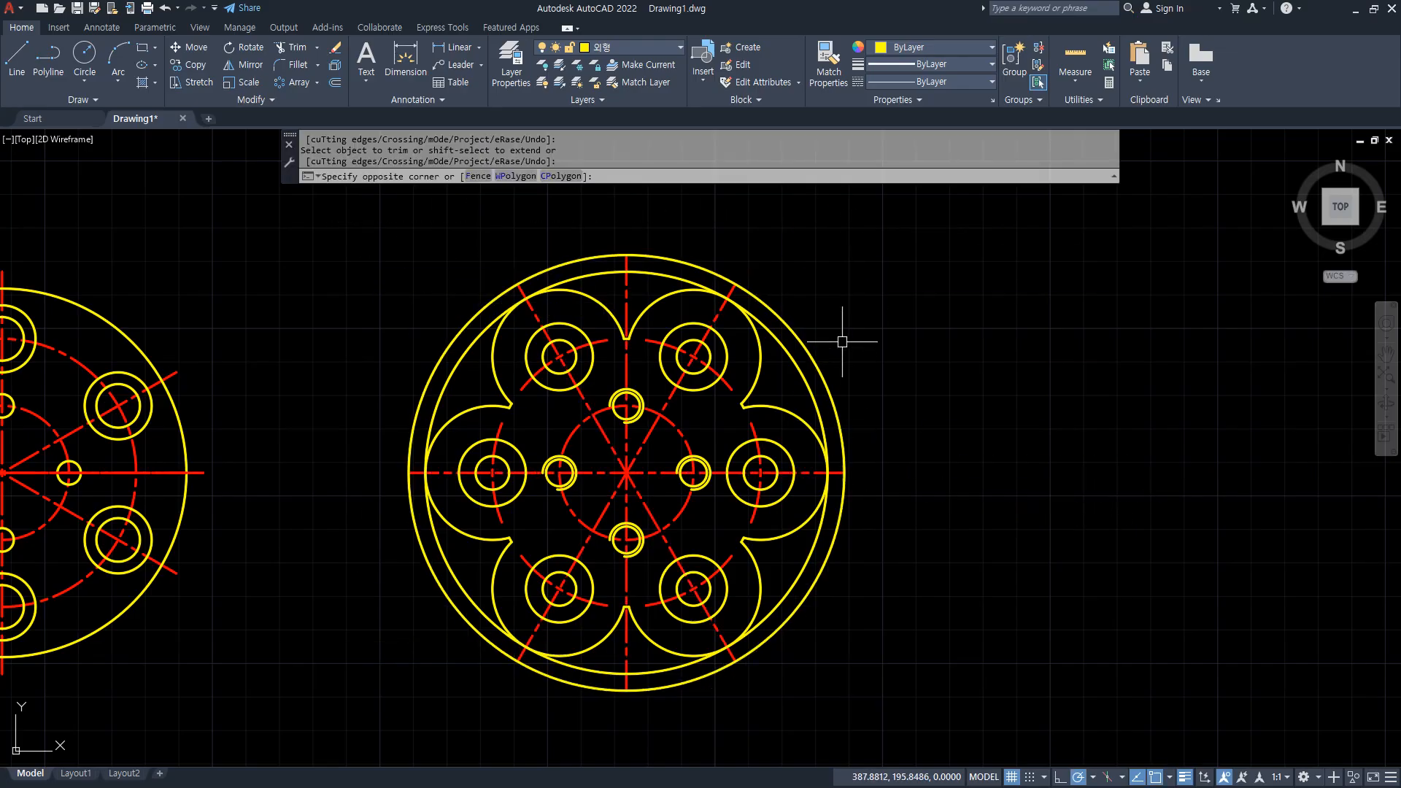
pyautogui.click(805, 378)
pyautogui.write('e')
pyautogui.press('Return')
# Switch to the Notepad file "00. 2025 카드 3차.txt" and review the Trim, Break and Join entries.
pyautogui.moveTo(338, 517); pyautogui.dragTo(636, 486, button='middle')
pyautogui.click(15, 442)
pyautogui.press('Escape')
pyautogui.hotkey('alt', 'Tab')
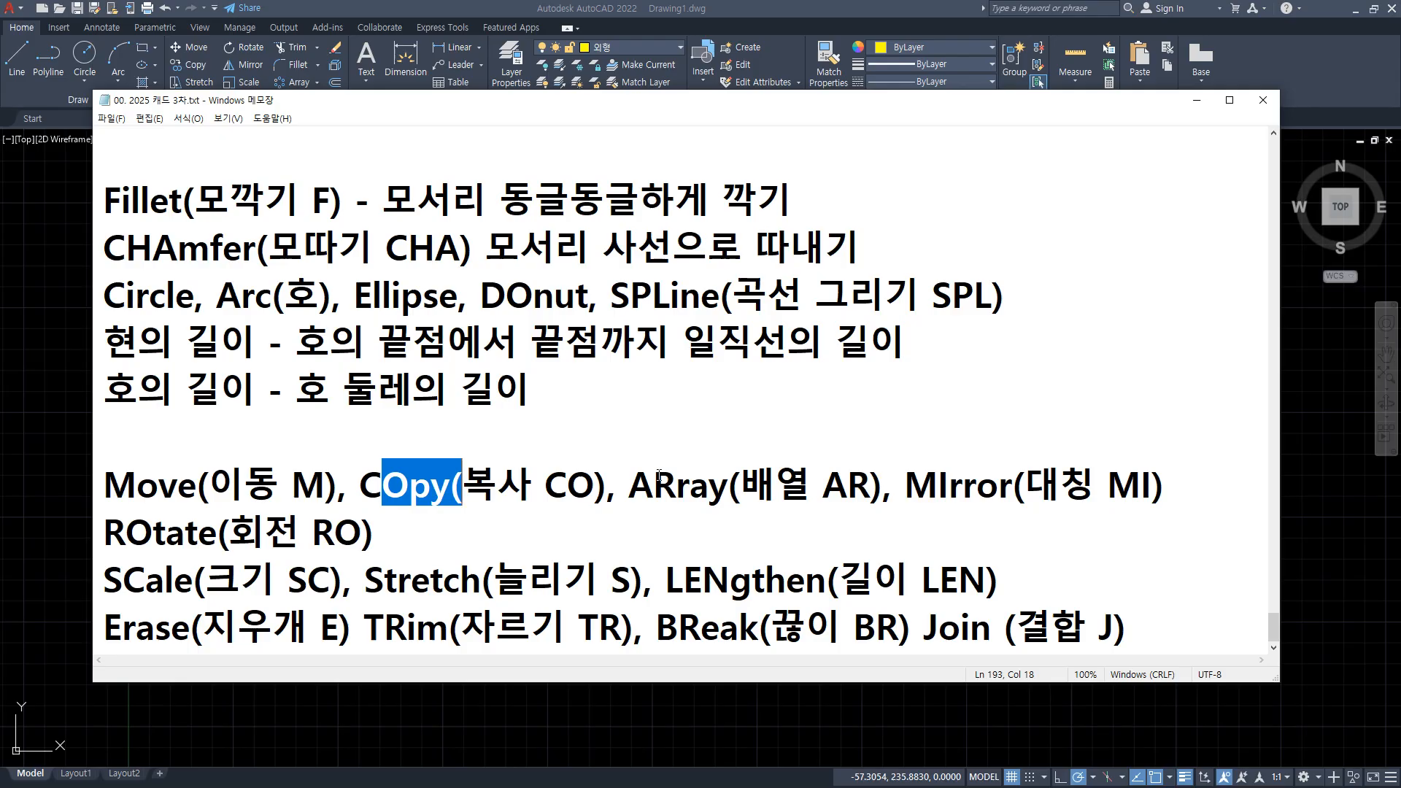
pyautogui.moveTo(921, 649); pyautogui.dragTo(1128, 645)
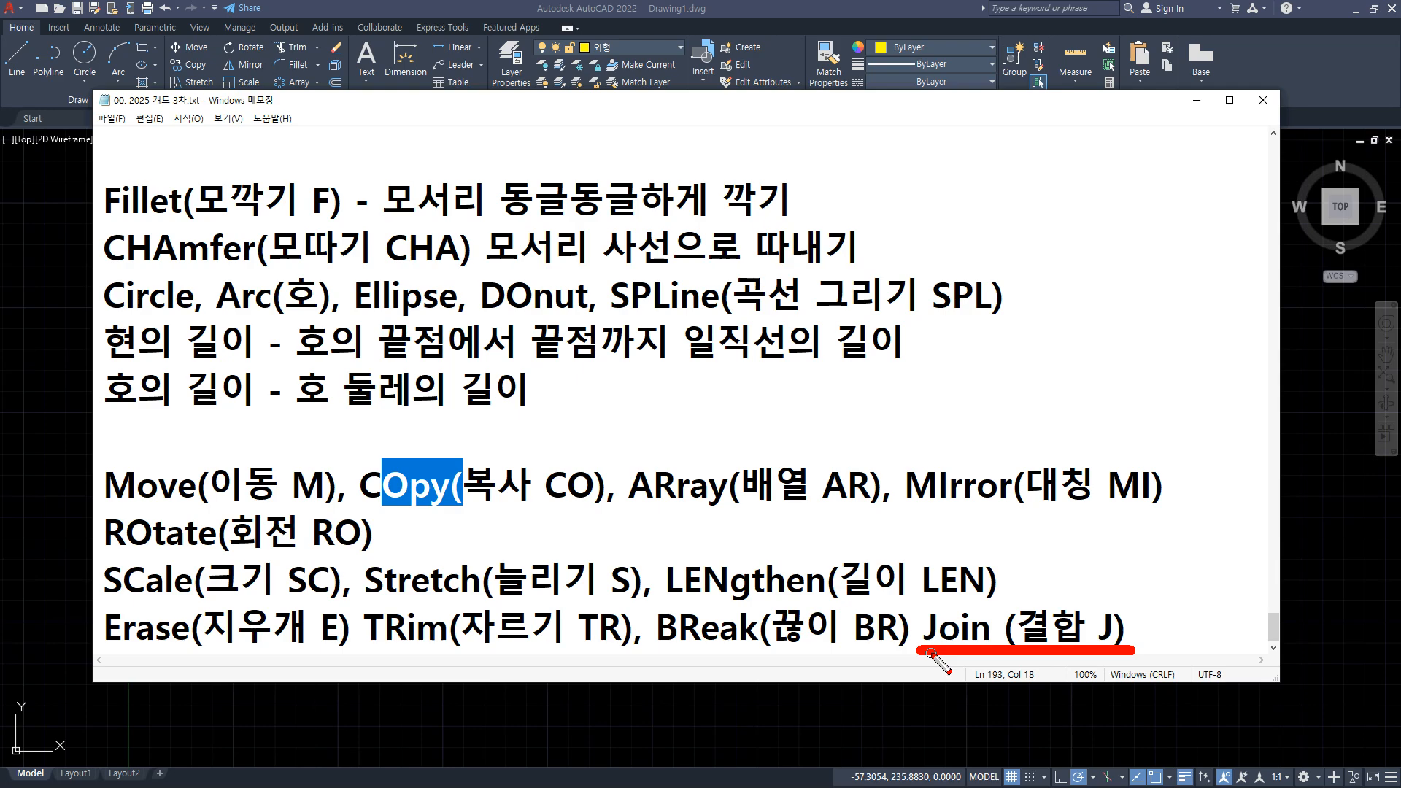
pyautogui.press('Escape')
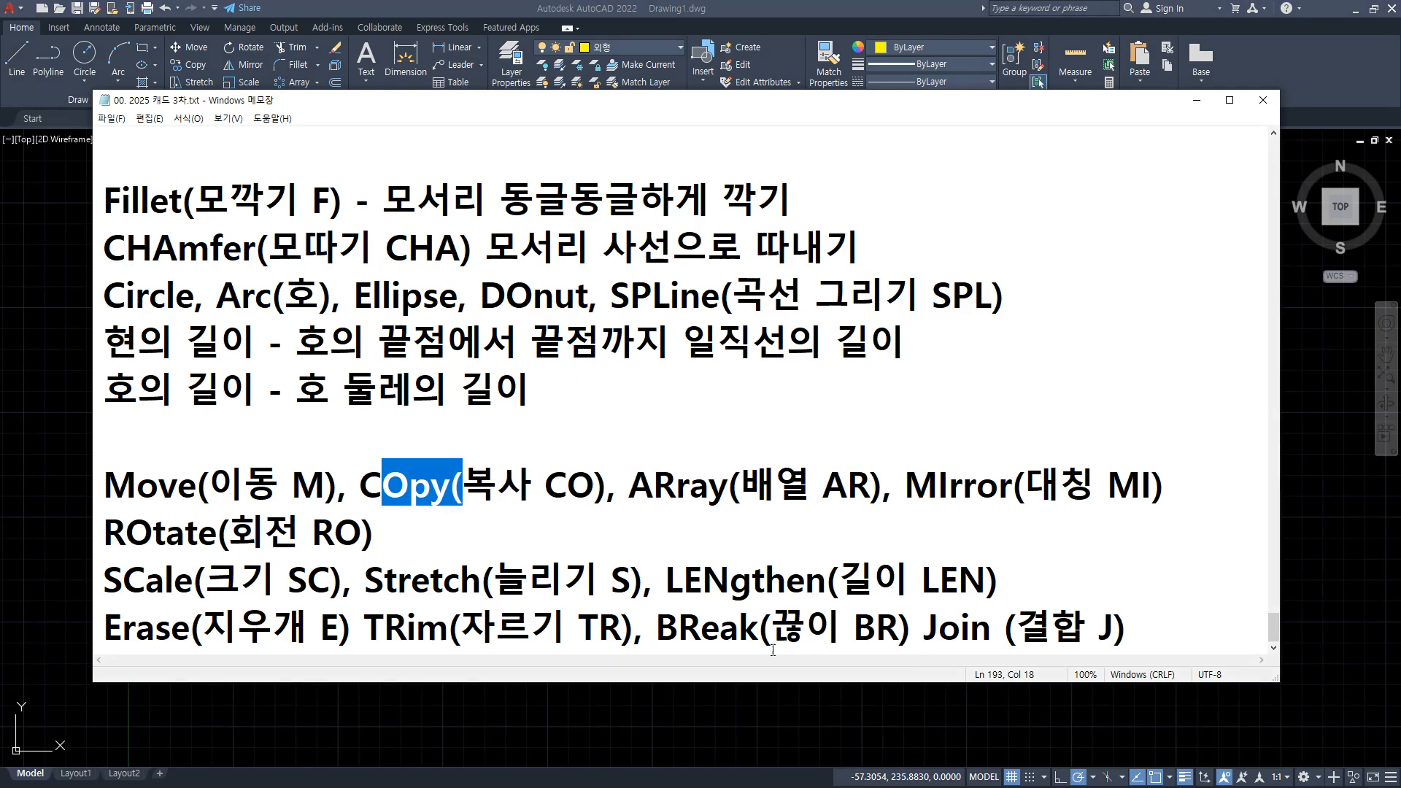
pyautogui.moveTo(375, 650); pyautogui.dragTo(890, 648)
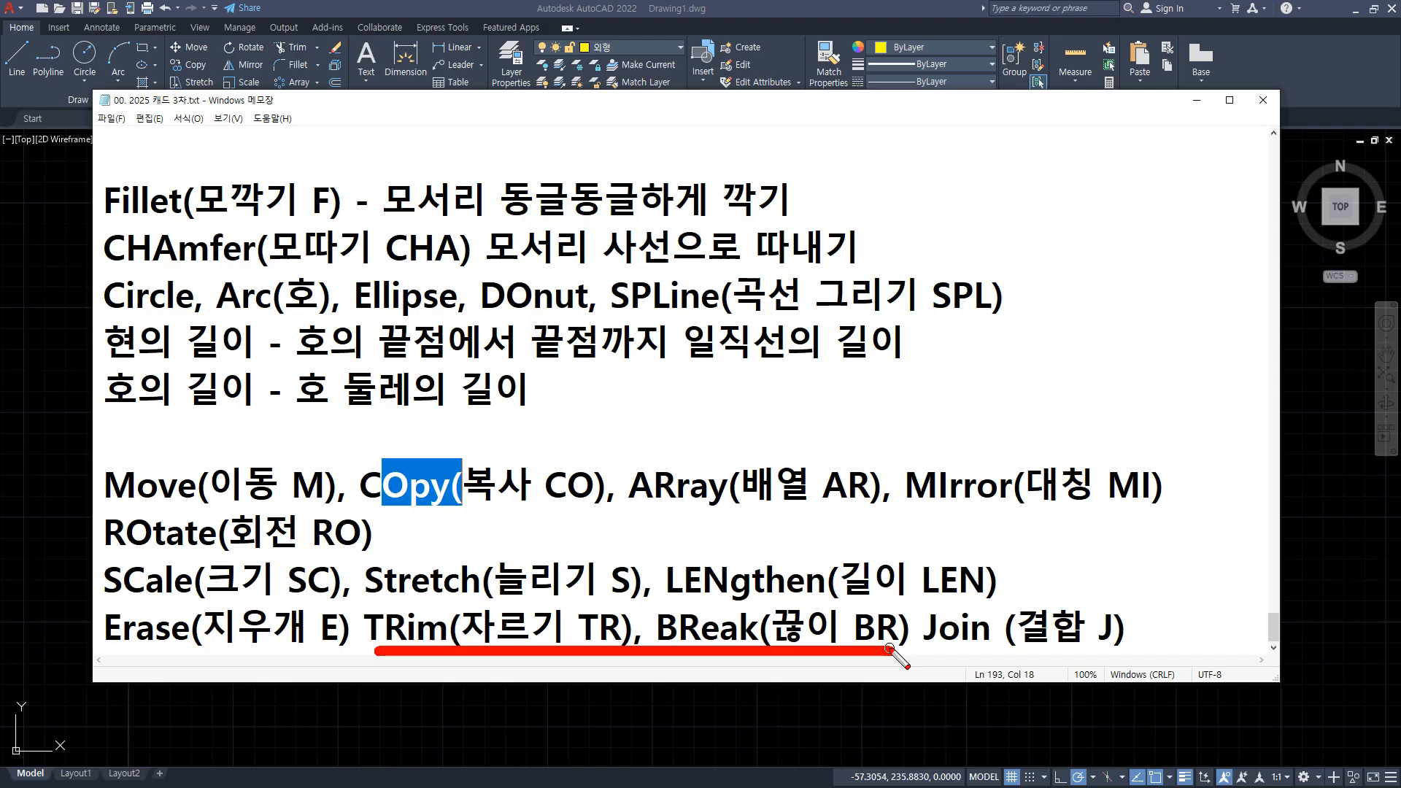
pyautogui.moveTo(957, 658); pyautogui.dragTo(1103, 659)
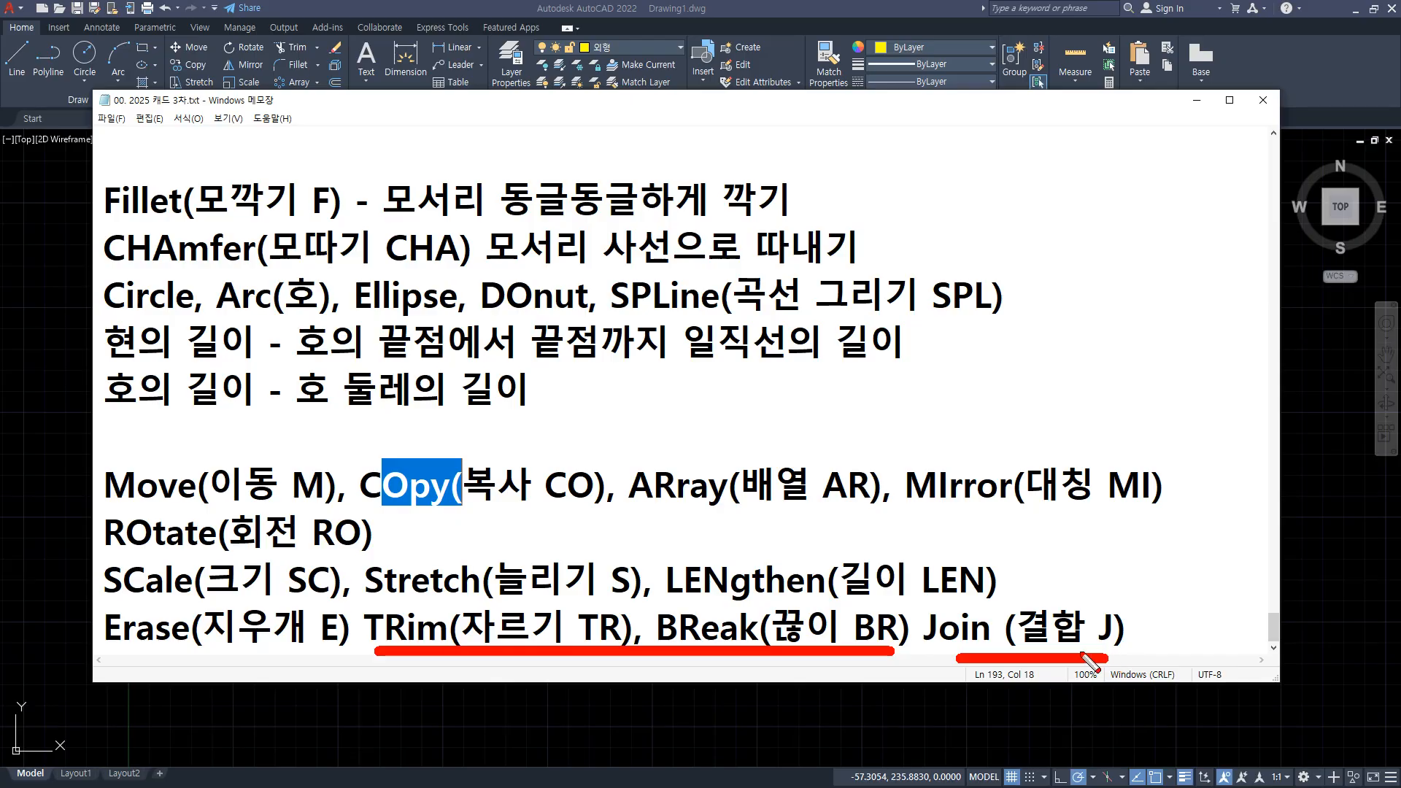
pyautogui.press('Escape')
# Switch back to AutoCAD, show the full drawing area and draw a long horizontal line.
pyautogui.click(83, 282)
pyautogui.write('z')
pyautogui.press('space')
pyautogui.write('a')
pyautogui.press('space')
pyautogui.write('l')
# Draw two connected lines forming a V that crosses the horizontal line, with its tip below.
pyautogui.press('space')
pyautogui.click(384, 409)
pyautogui.click(843, 409)
pyautogui.press('space')
pyautogui.press('space')
pyautogui.click(501, 371)
pyautogui.click(593, 500)
pyautogui.scroll(2, 578, 456)
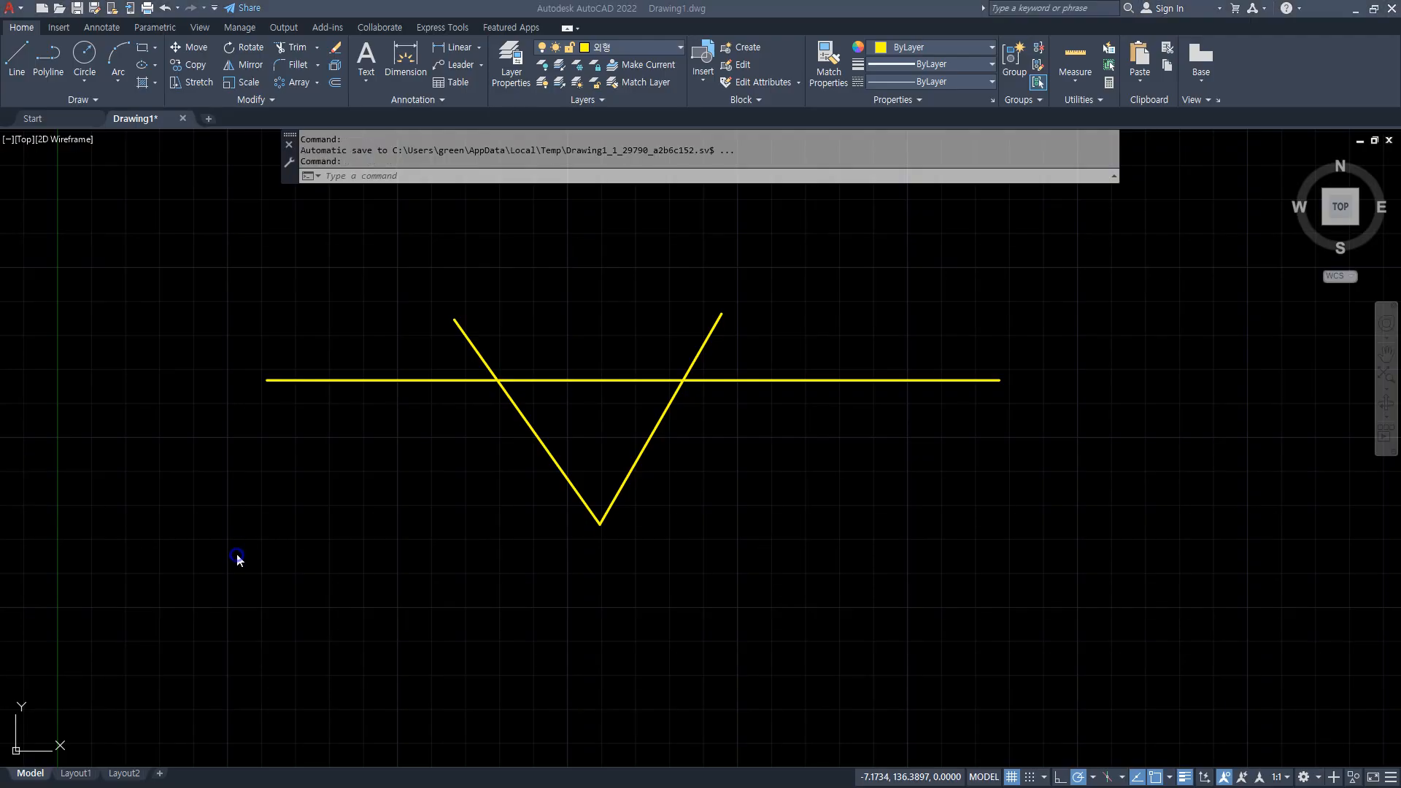
# Trim the part of the horizontal line inside the V, and erase the two V lines.
pyautogui.write('tr')
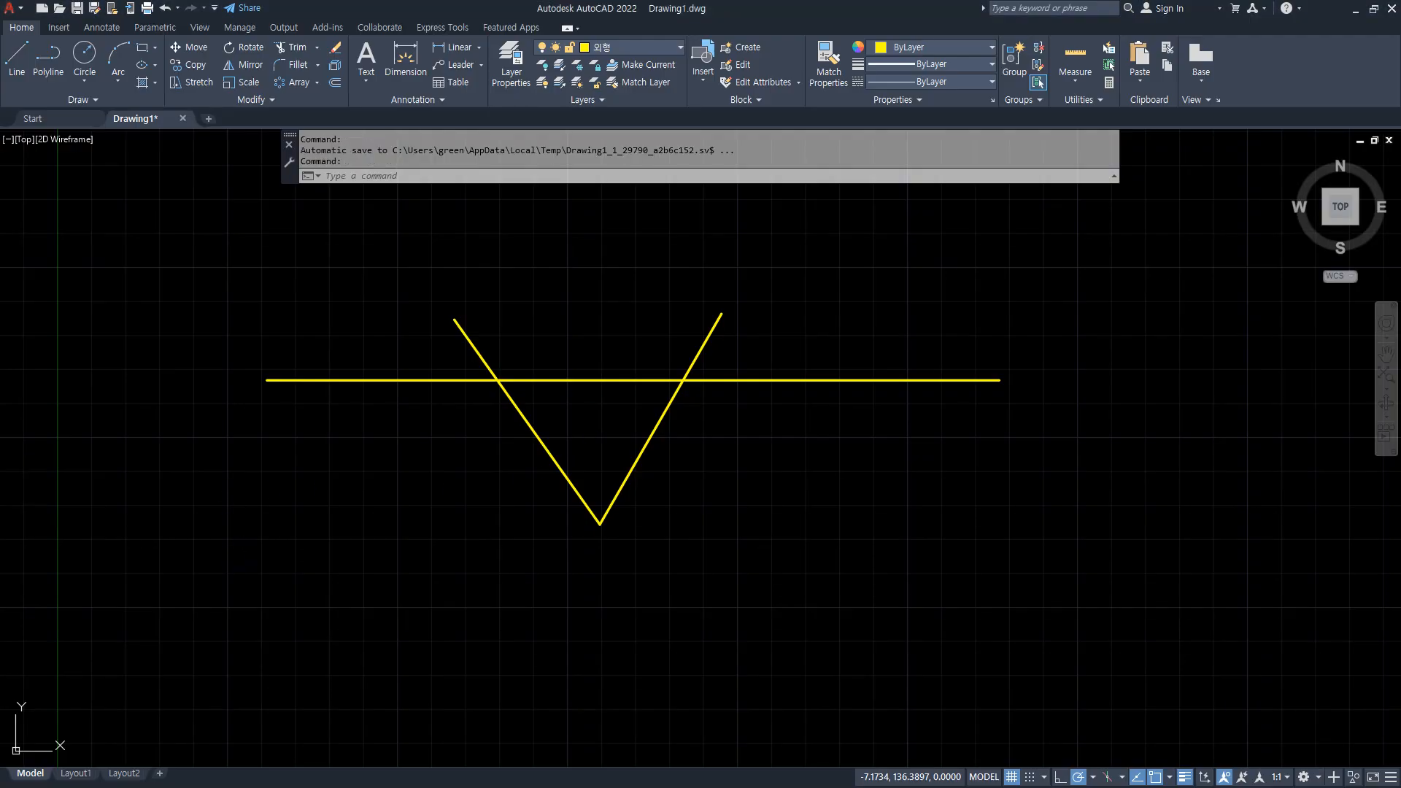
pyautogui.press('Return')
pyautogui.click(577, 378)
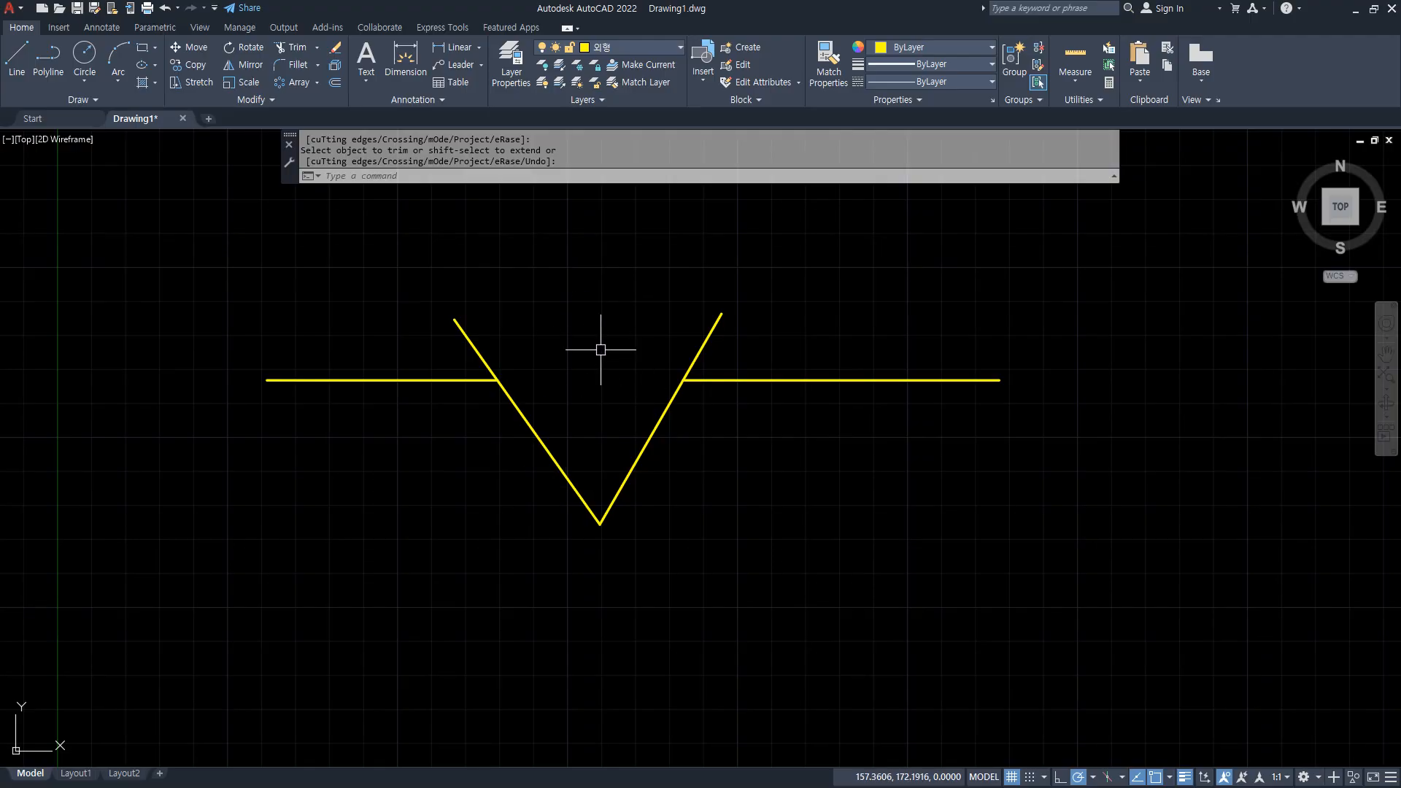
pyautogui.click(681, 457)
pyautogui.click(475, 551)
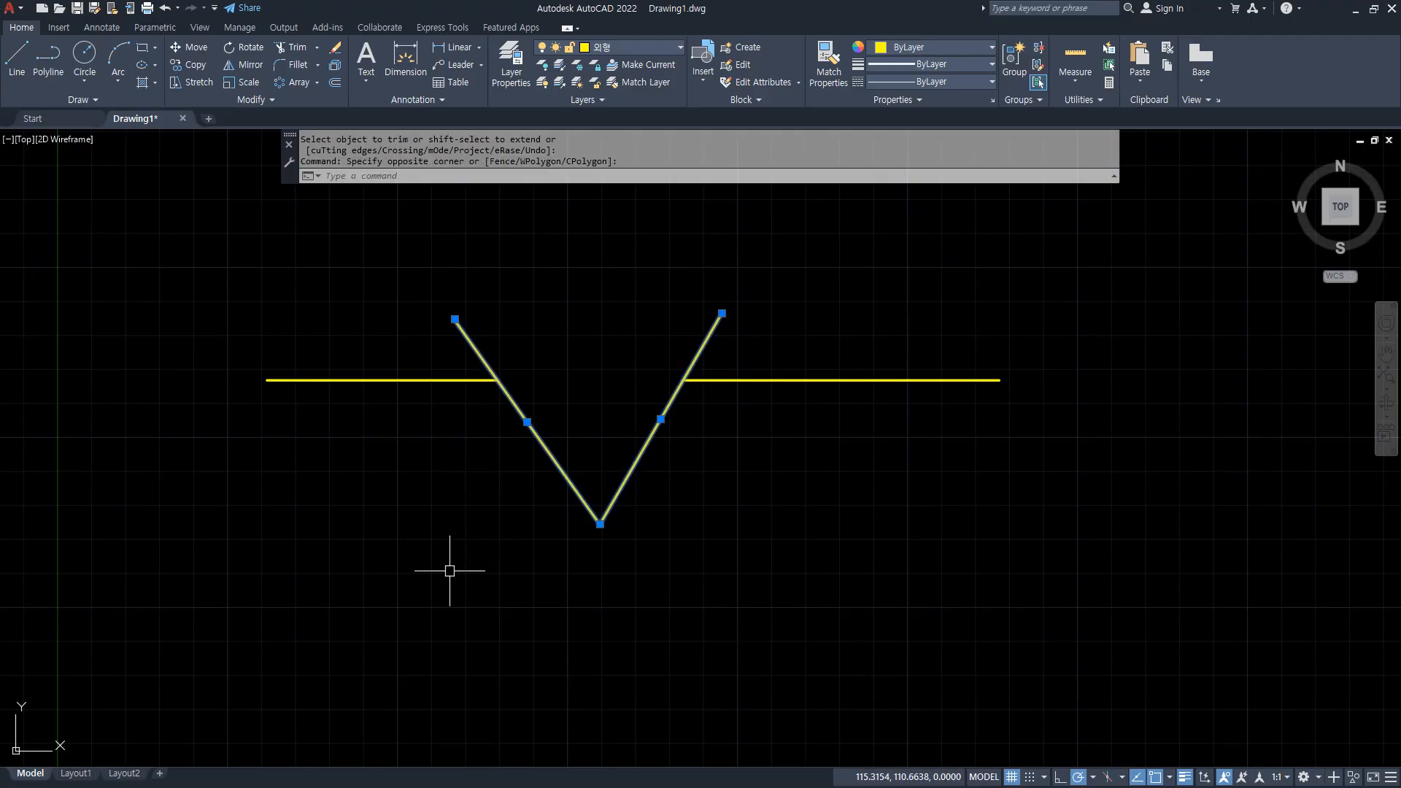
pyautogui.press('Delete')
pyautogui.moveTo(312, 376); pyautogui.dragTo(502, 380)
pyautogui.moveTo(603, 414)
pyautogui.mouseDown()
pyautogui.moveTo(511, 364)
pyautogui.moveTo(609, 403)
pyautogui.mouseUp()
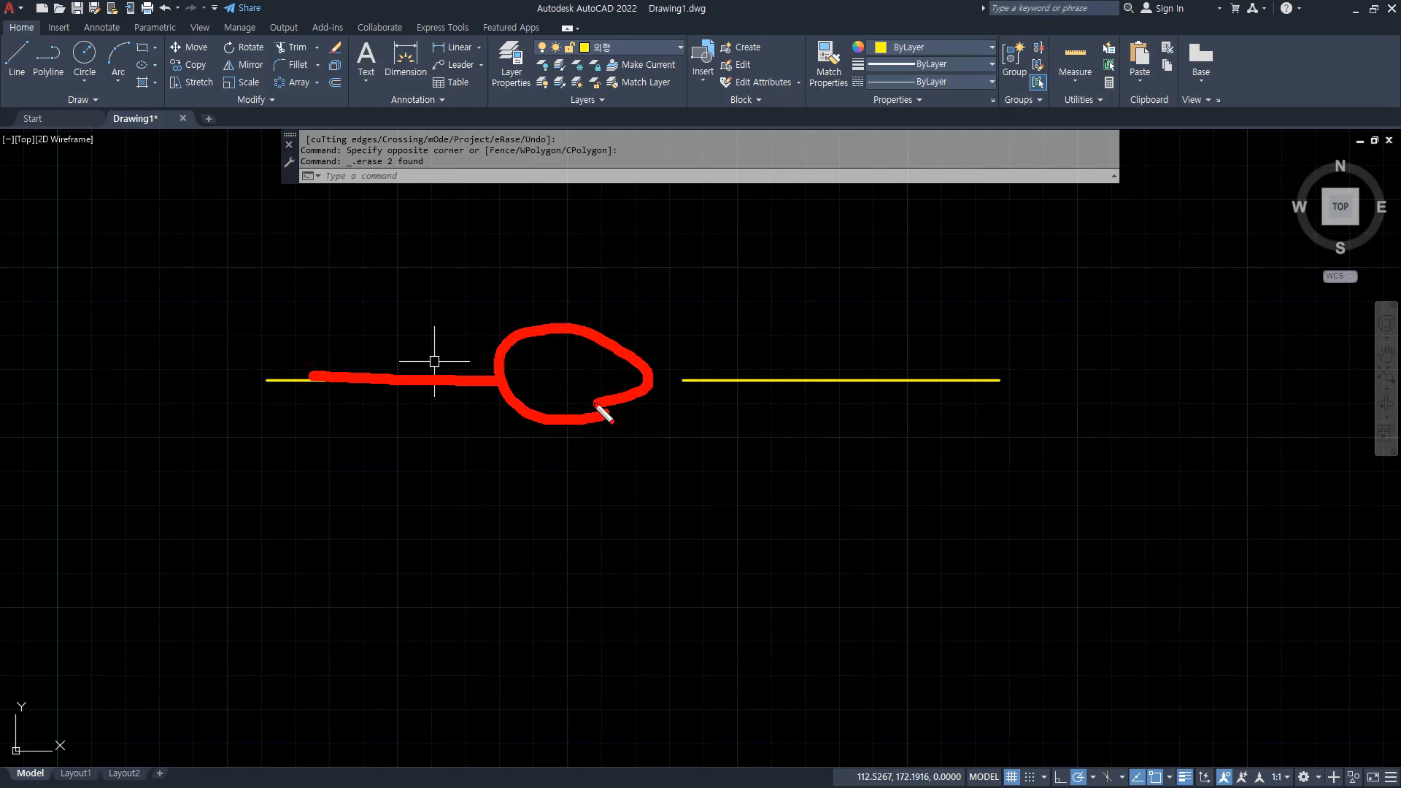
pyautogui.moveTo(405, 419)
pyautogui.mouseDown()
pyautogui.moveTo(420, 400)
pyautogui.moveTo(427, 414)
pyautogui.mouseUp()
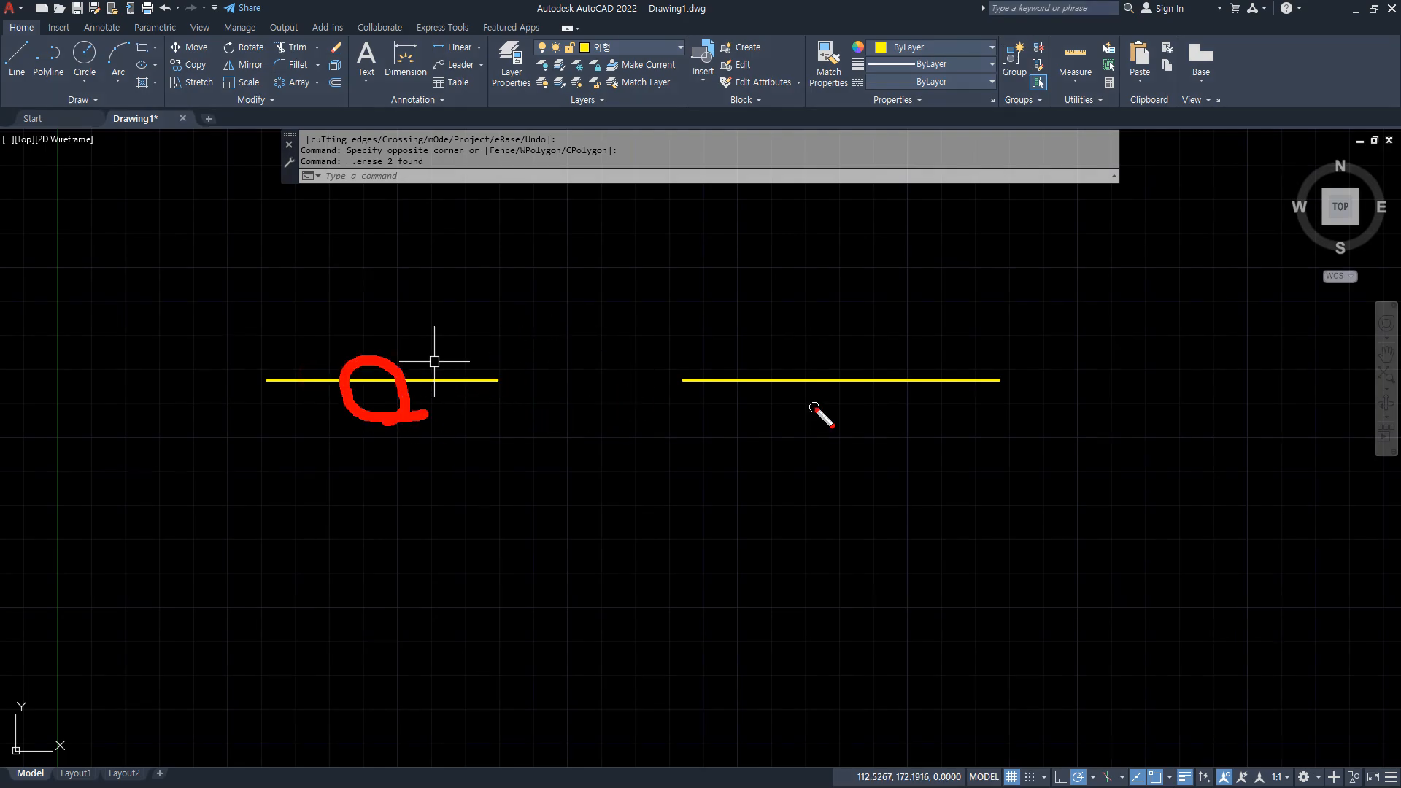
pyautogui.moveTo(831, 407)
pyautogui.mouseDown()
pyautogui.moveTo(866, 388)
pyautogui.moveTo(830, 402)
pyautogui.mouseUp()
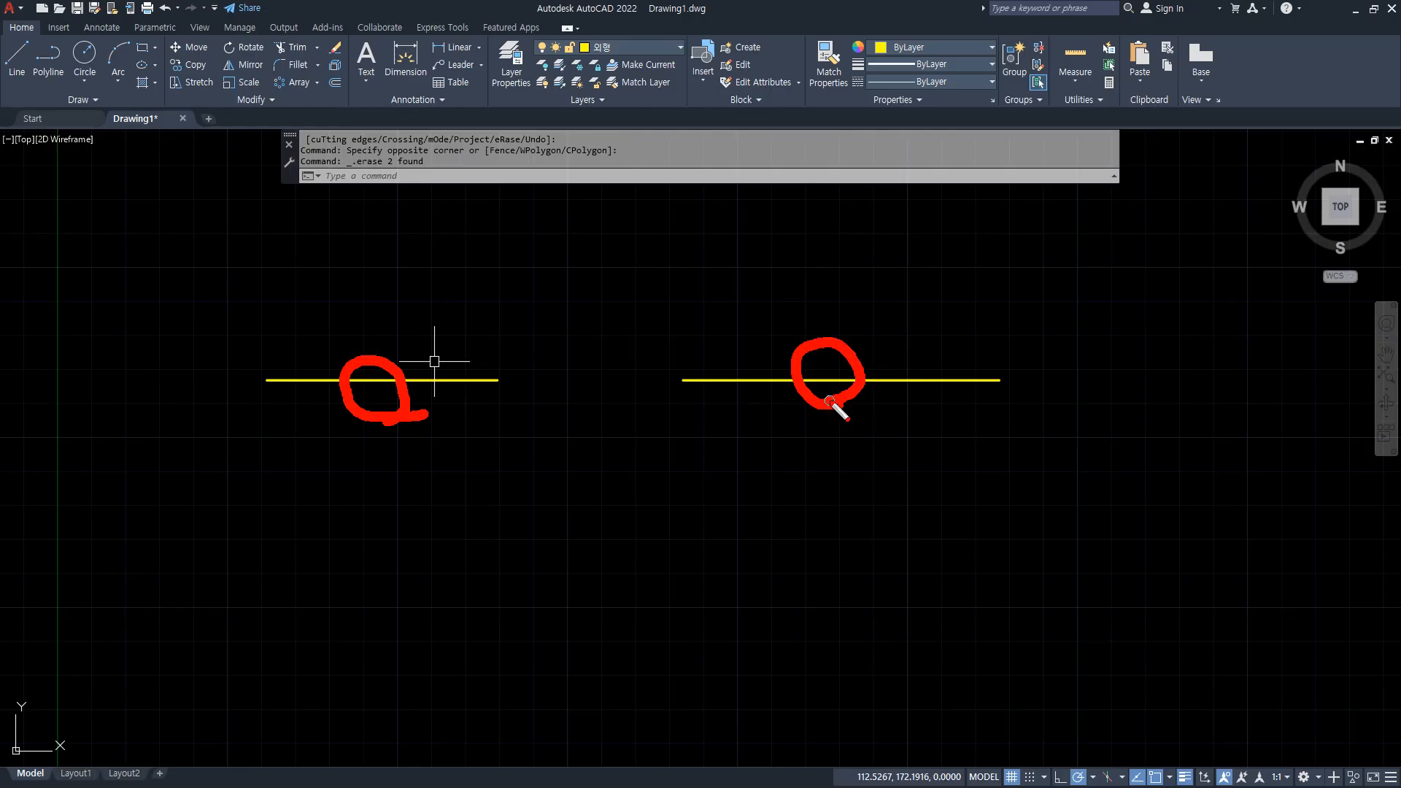
# Move the right horizontal line to the red centre-line layer and clear the selection.
pyautogui.click(826, 380)
pyautogui.click(637, 48)
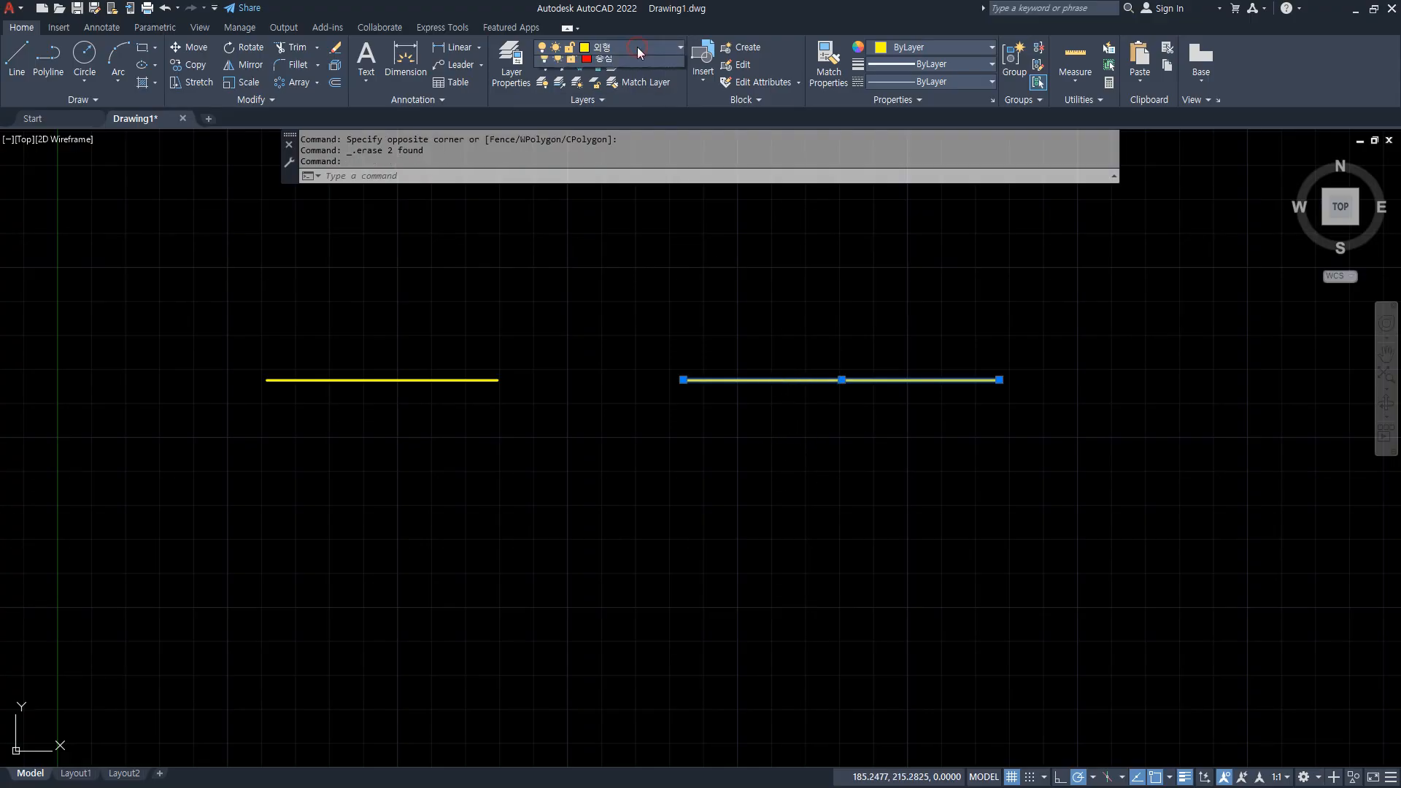
pyautogui.click(627, 95)
pyautogui.press('Escape')
pyautogui.press('Escape')
pyautogui.press('Escape')
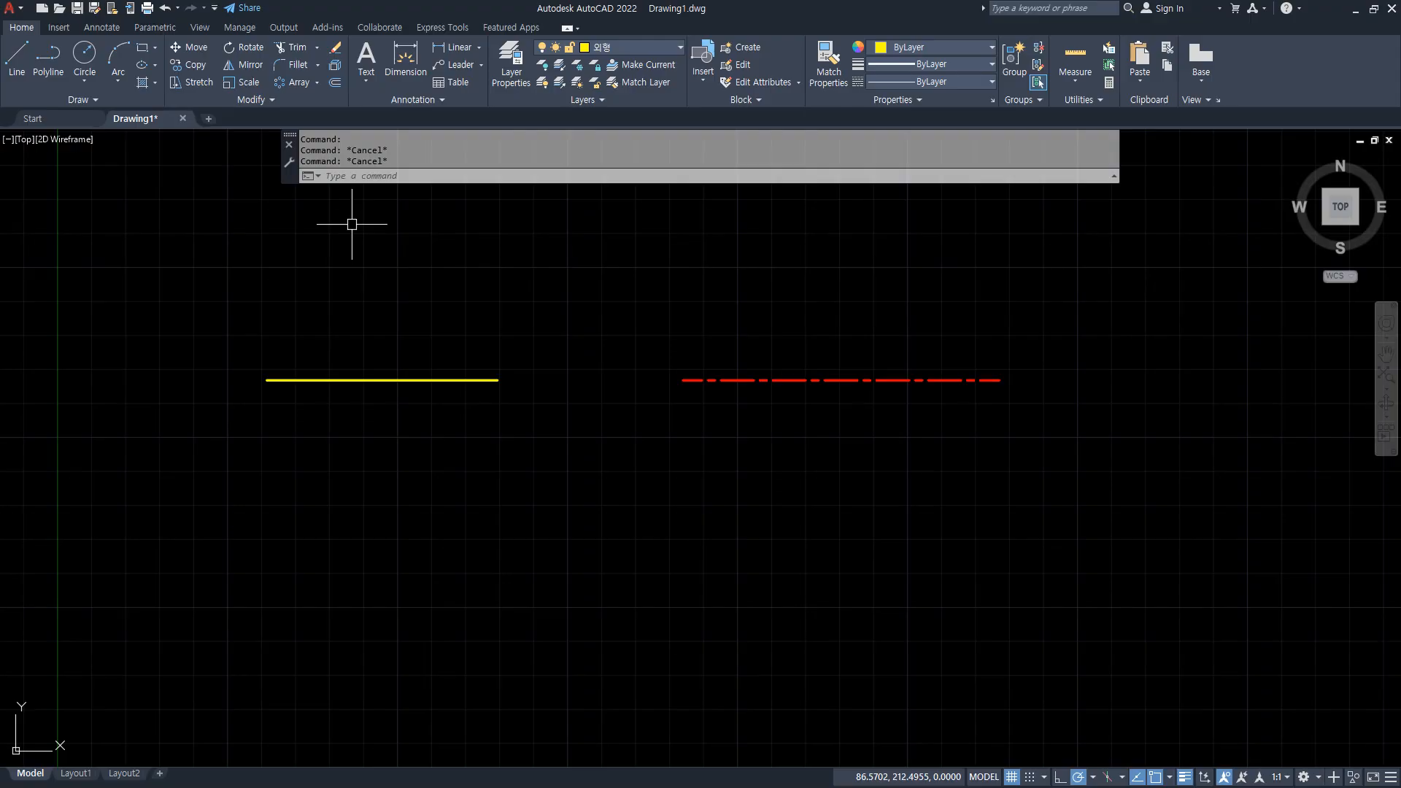
# Join the two collinear lines with the yellow line selected first as the source, and undo the join.
pyautogui.click(307, 101)
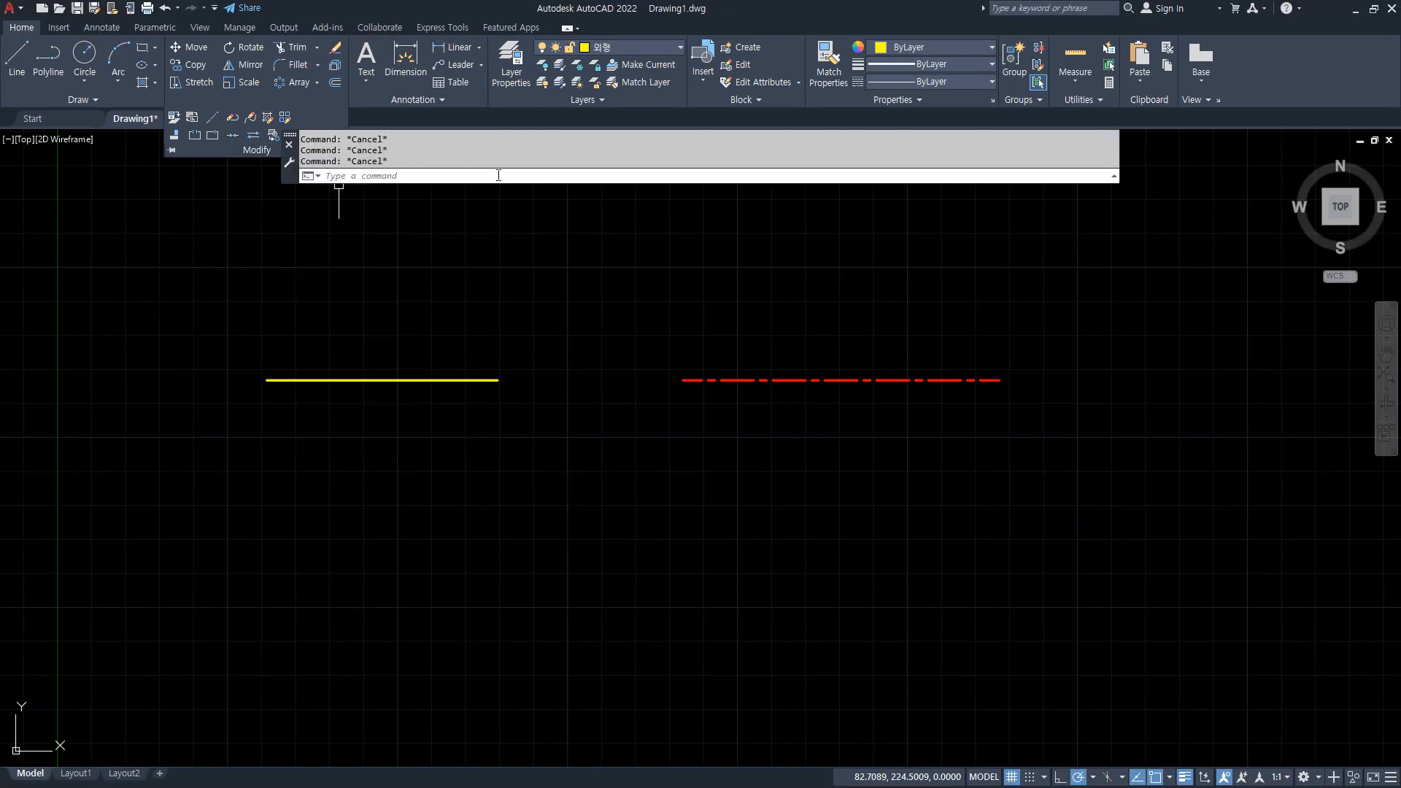
pyautogui.click(1352, 299)
pyautogui.write('j')
pyautogui.press('Return')
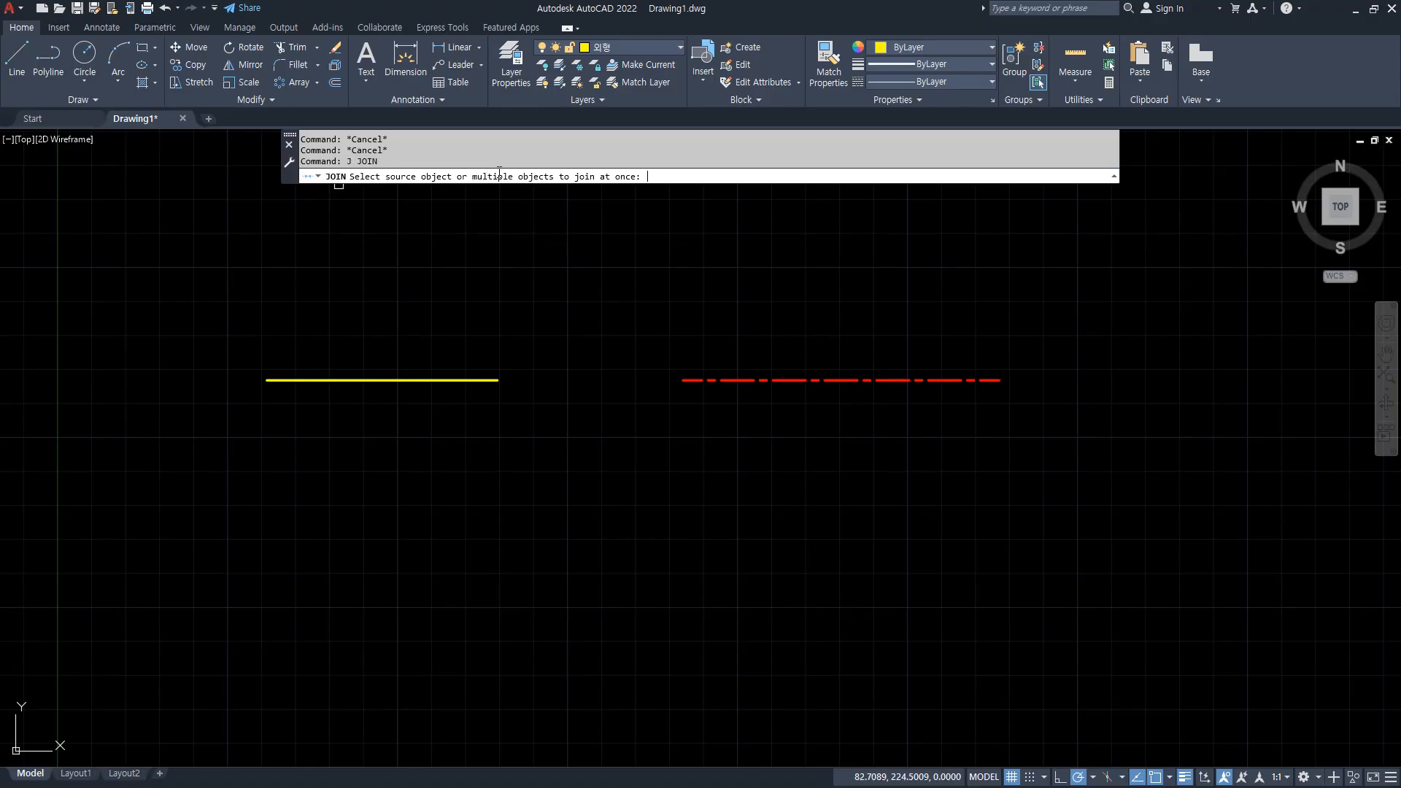
pyautogui.click(420, 379)
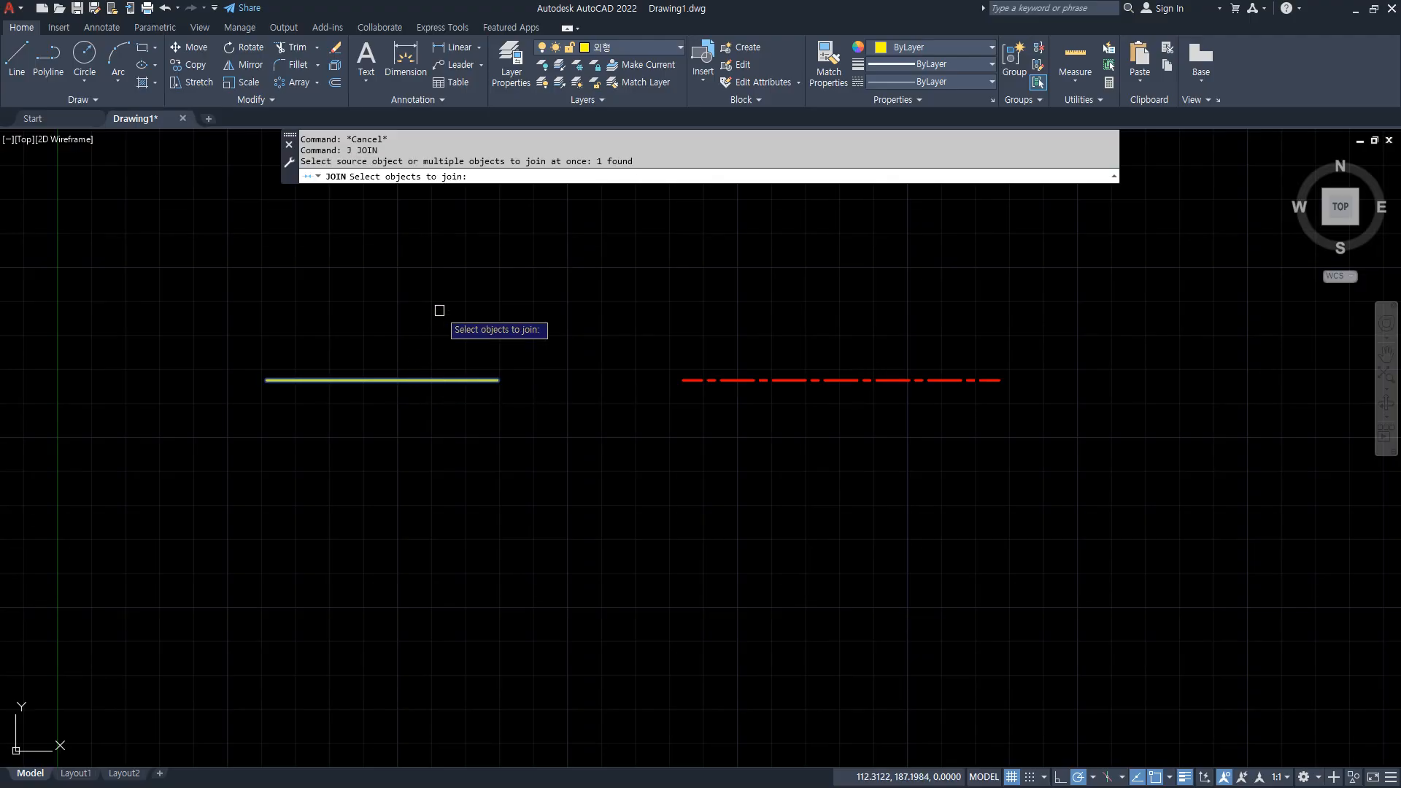
pyautogui.click(752, 378)
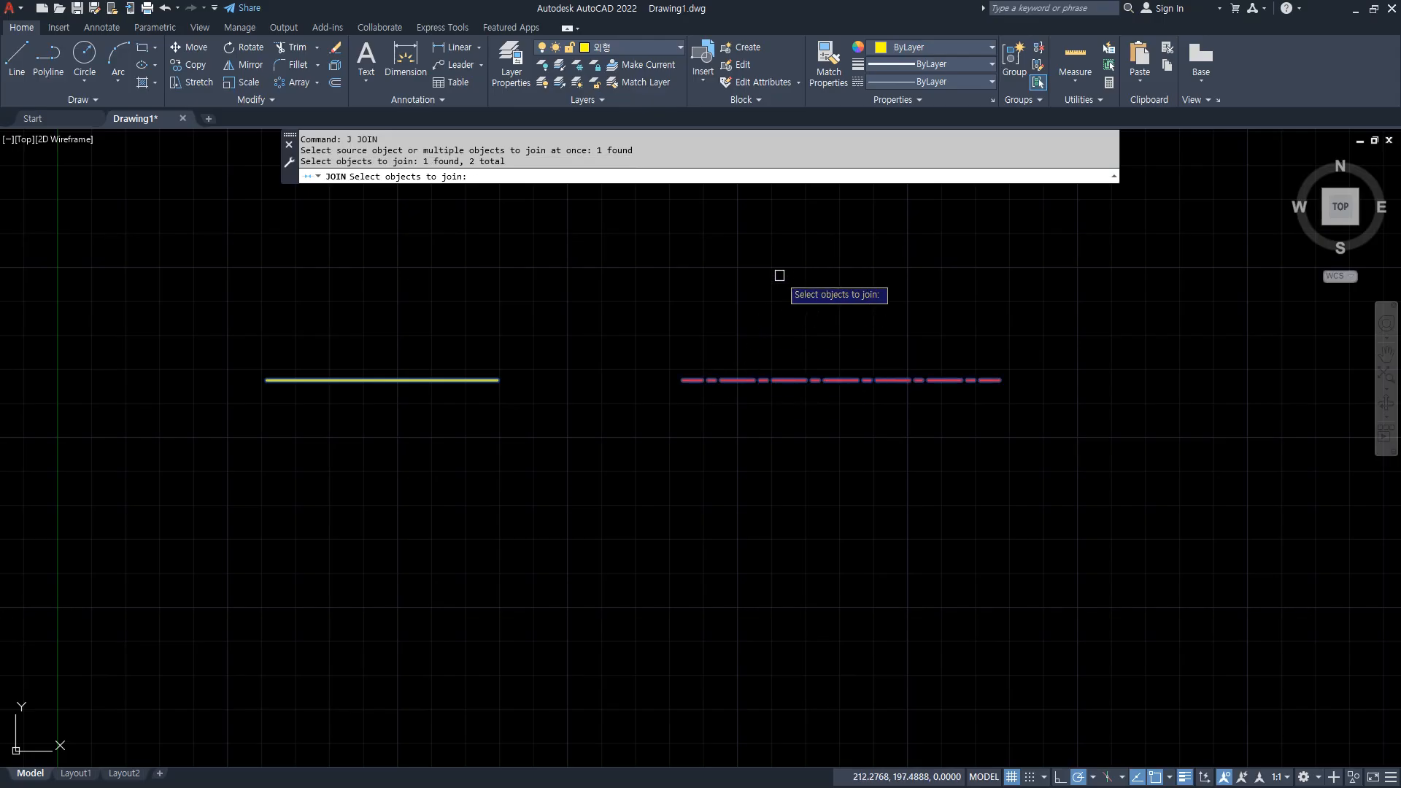
pyautogui.press('Return')
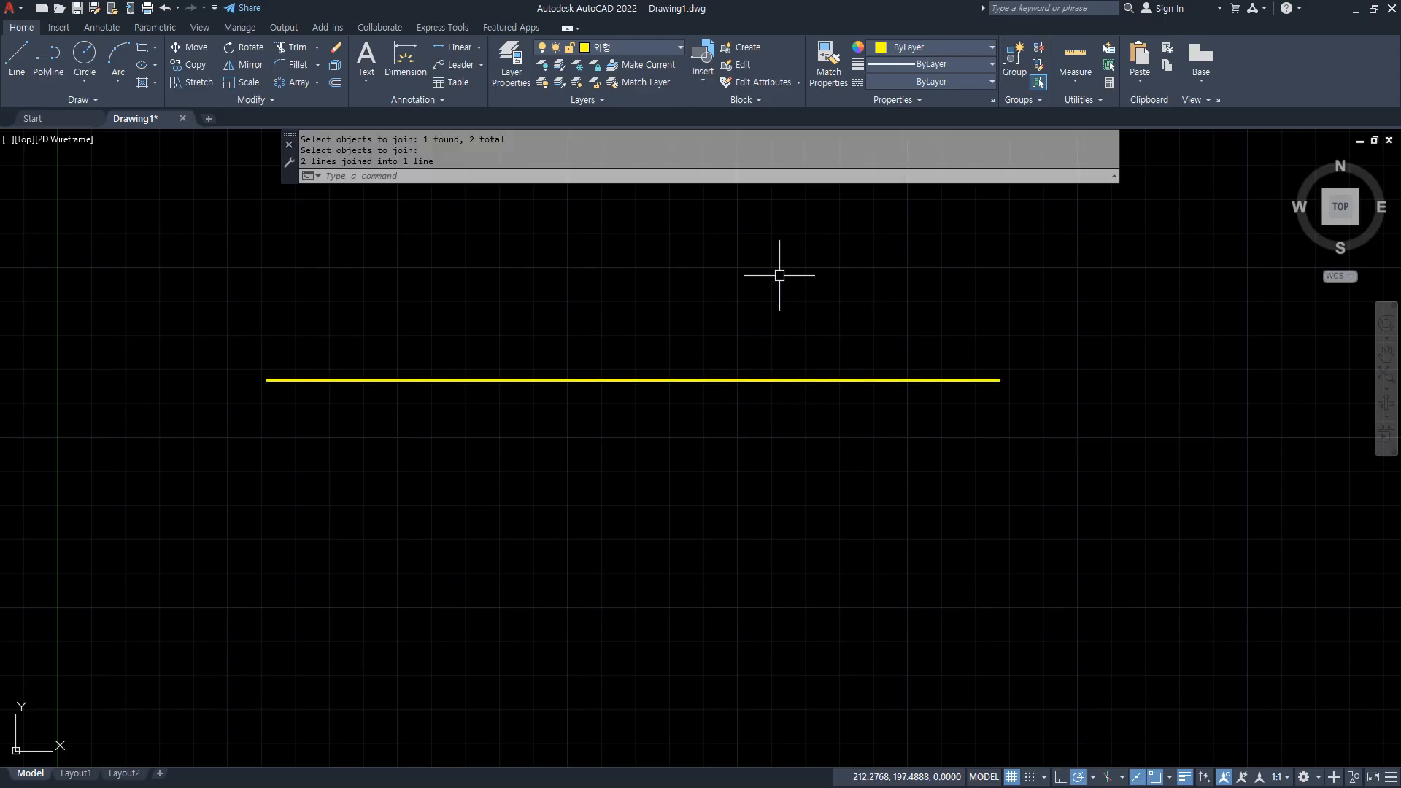
pyautogui.hotkey('ctrl', 'z')
# Join the two collinear lines with the red centre line selected first as the source, and undo the join.
pyautogui.write('j')
pyautogui.press('Return')
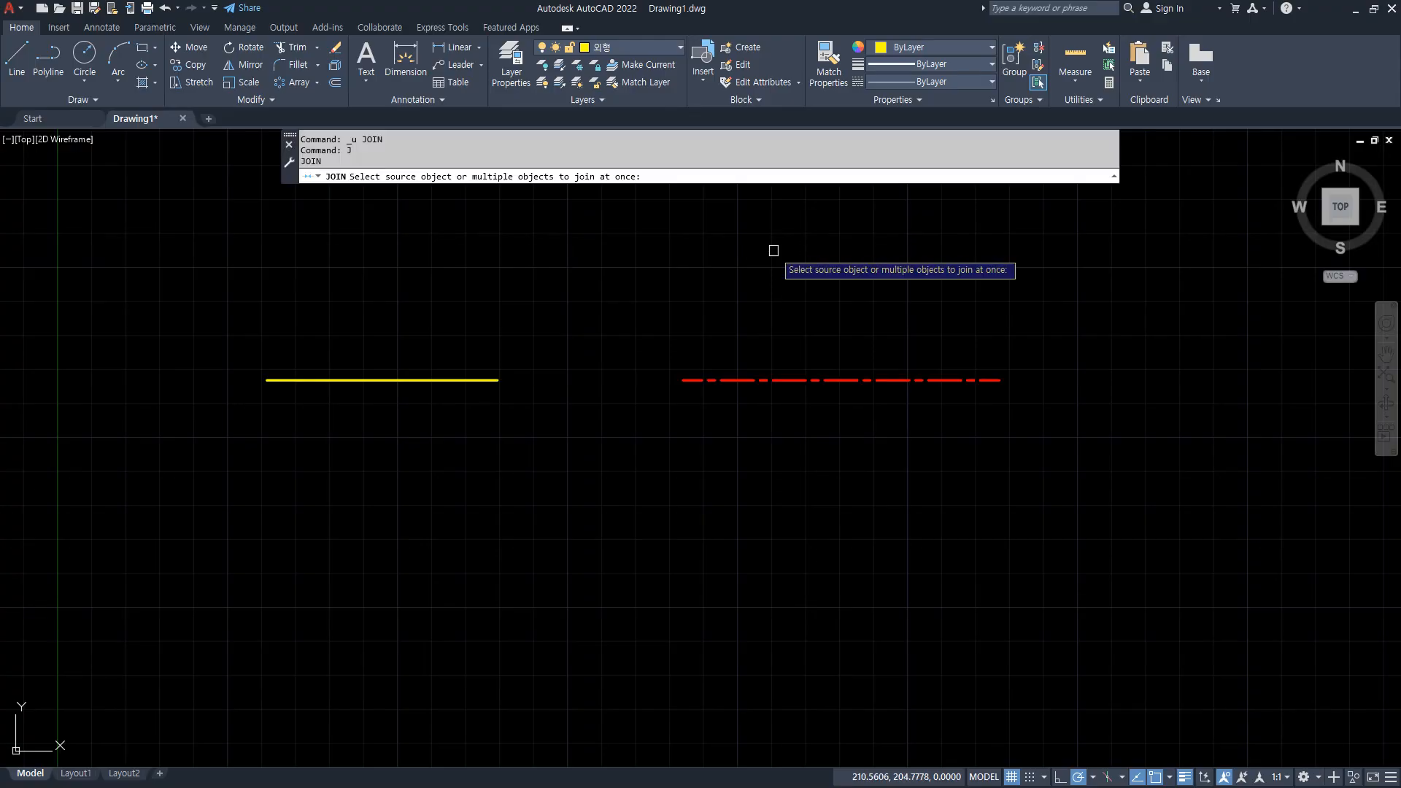
pyautogui.click(803, 380)
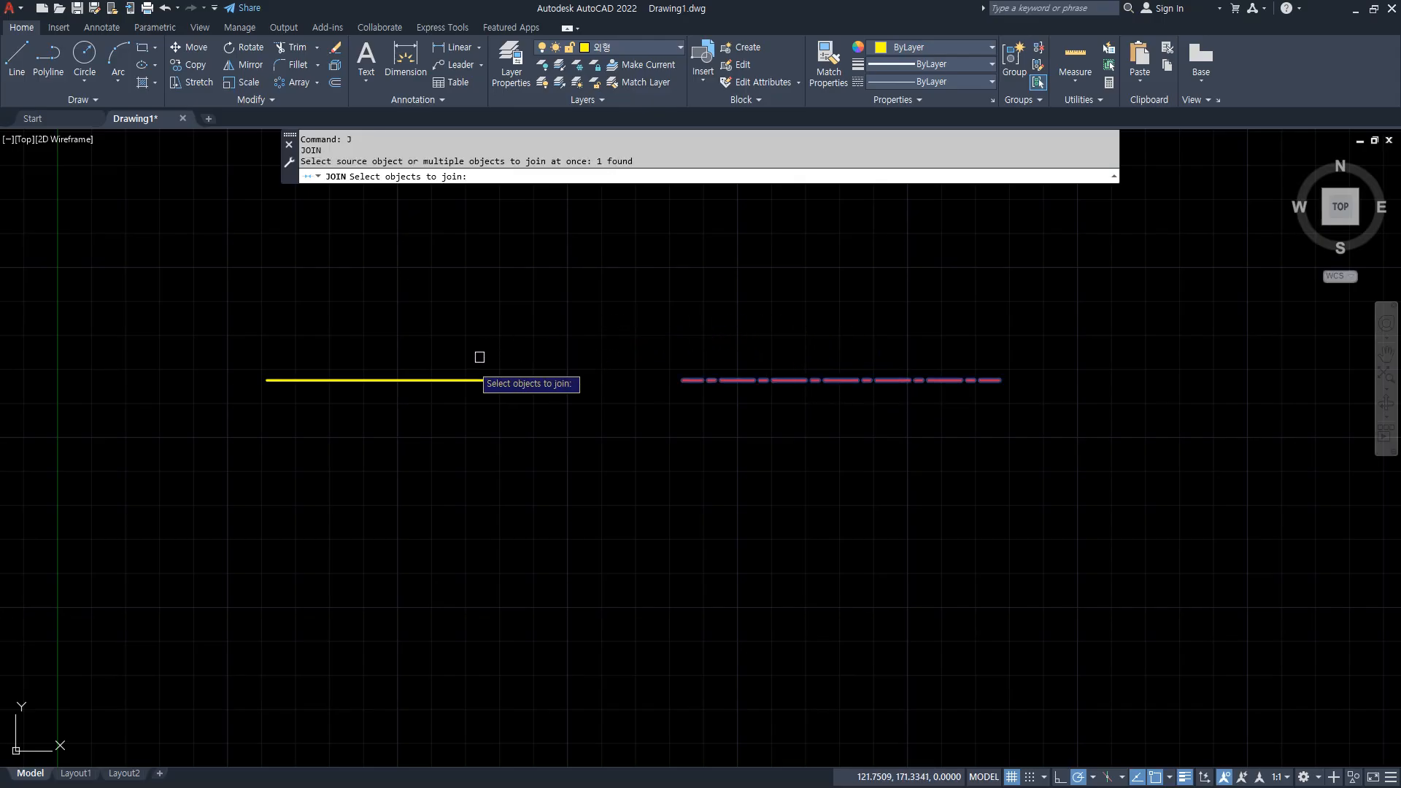
pyautogui.click(444, 379)
pyautogui.press('Return')
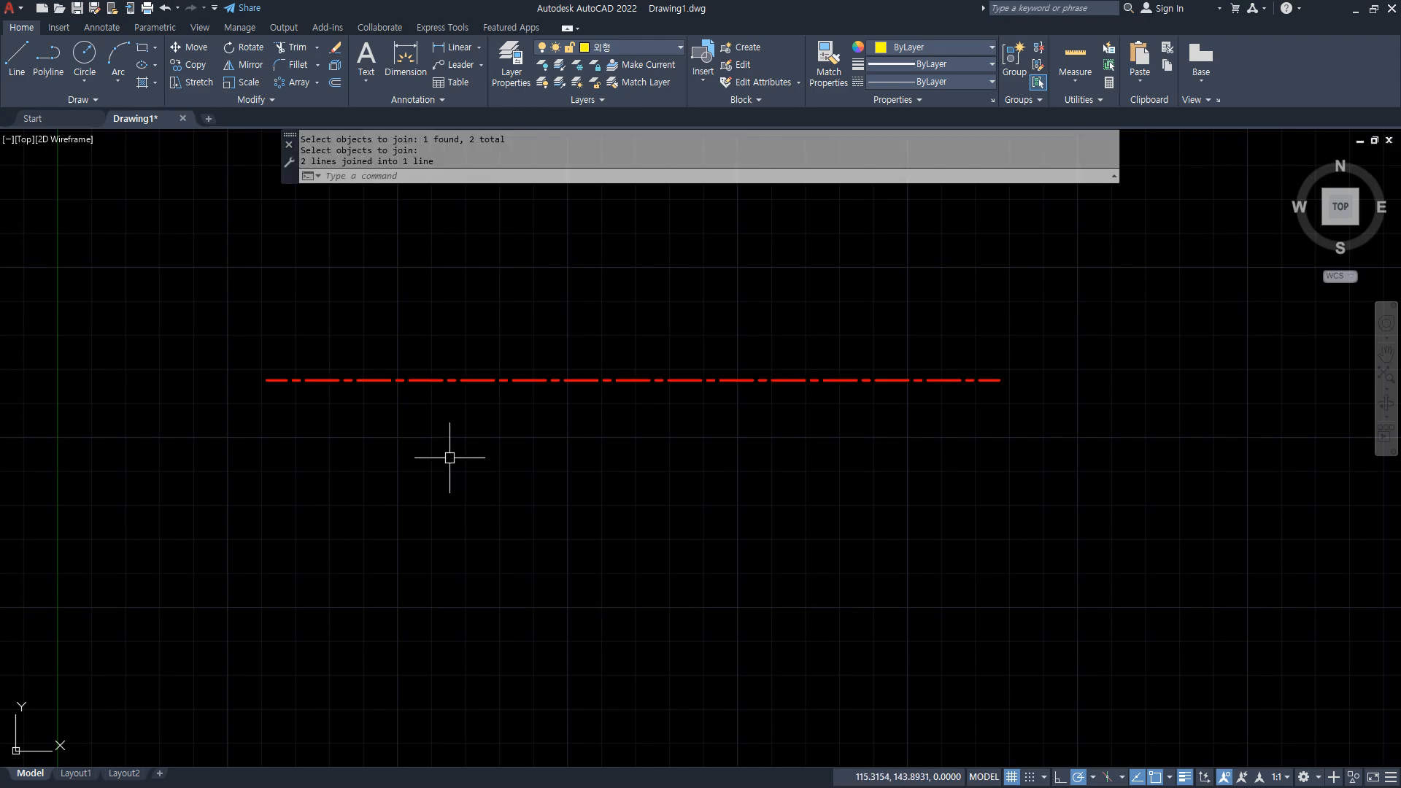
pyautogui.hotkey('ctrl', 'z')
# Join the yellow and red lines by selecting both at once with a crossing window, and undo the join.
pyautogui.write('j')
pyautogui.press('Return')
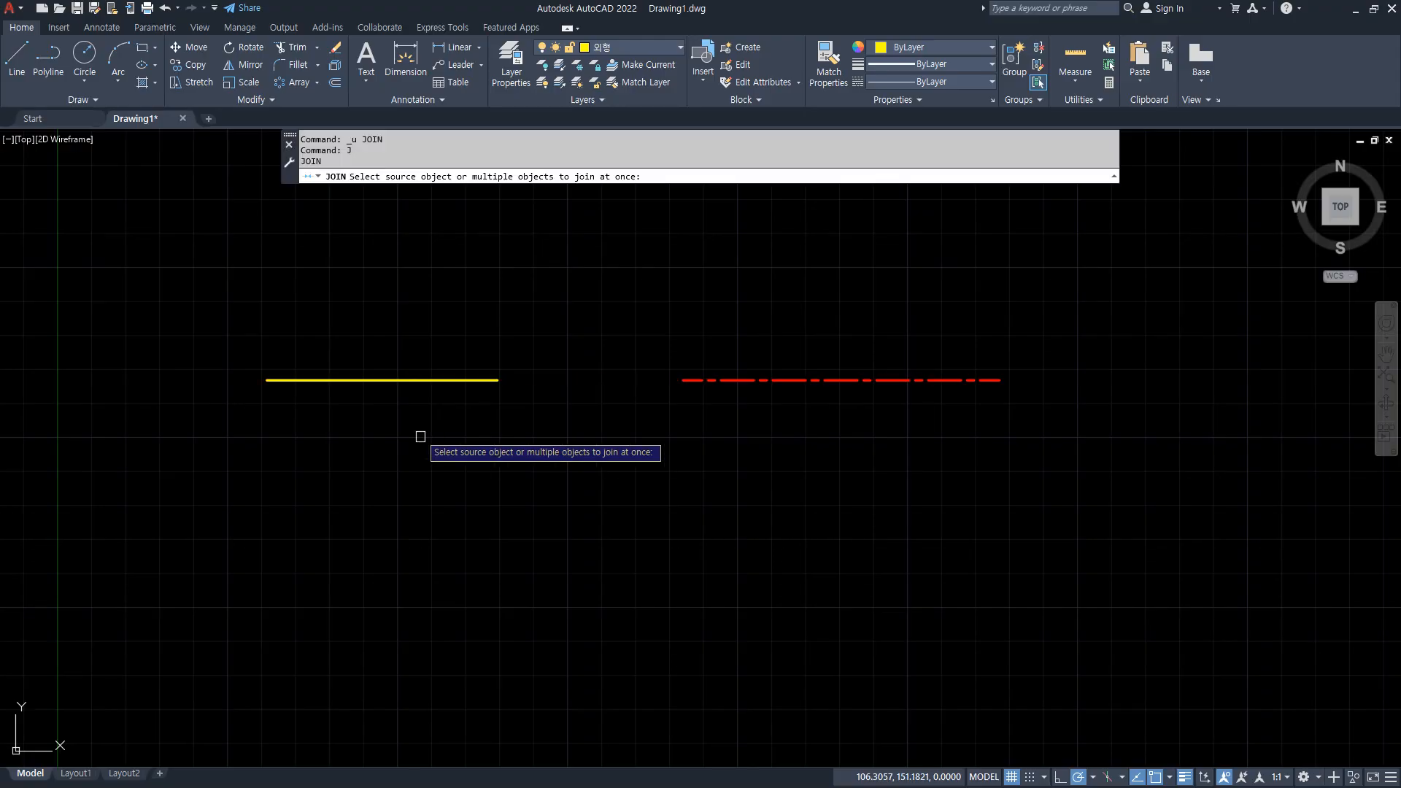
pyautogui.click(819, 272)
pyautogui.click(463, 443)
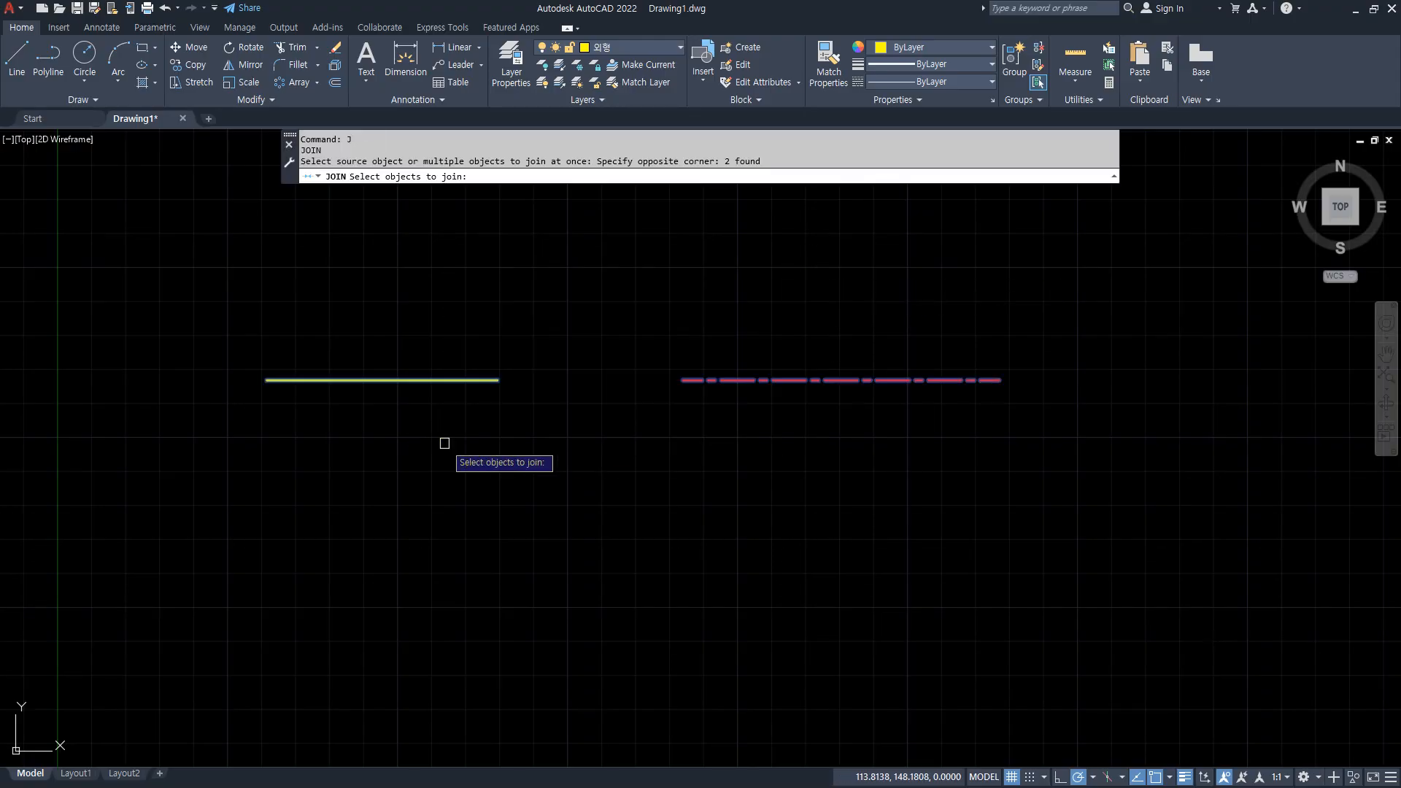
pyautogui.press('Return')
pyautogui.hotkey('ctrl', 'z')
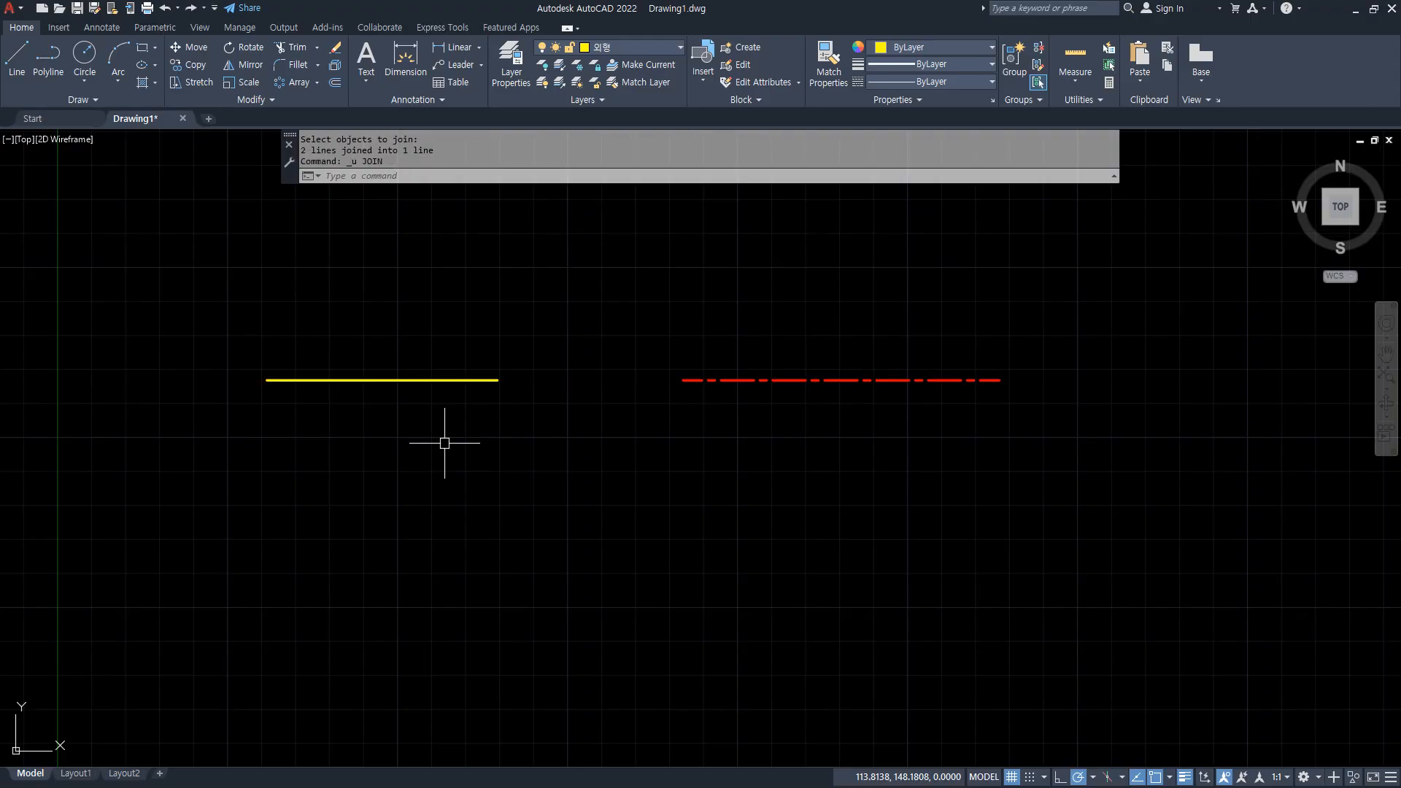
# Join the yellow and red lines by enclosing both in a selection window, and undo the join.
pyautogui.write('j')
pyautogui.press('Return')
pyautogui.click(179, 239)
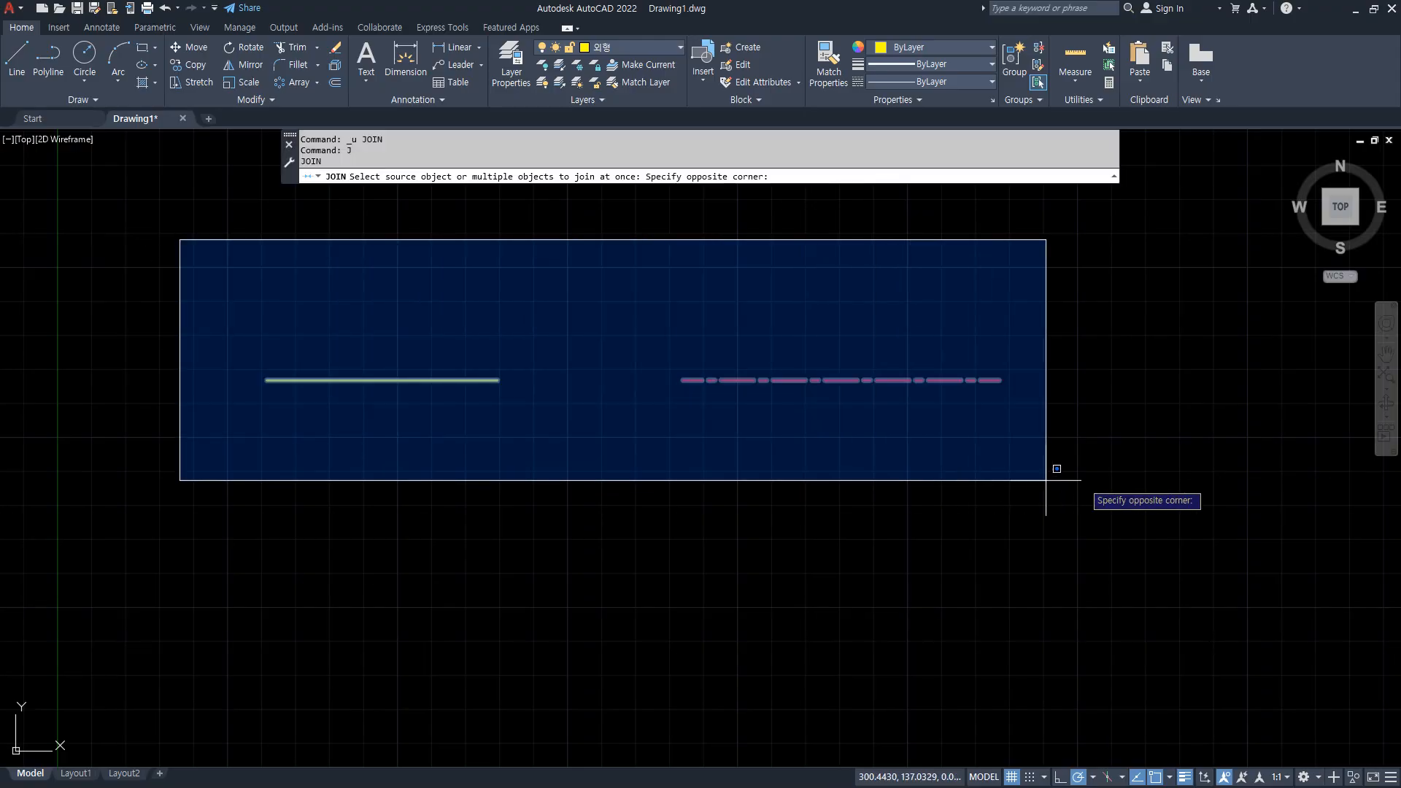
pyautogui.click(1080, 482)
pyautogui.press('Return')
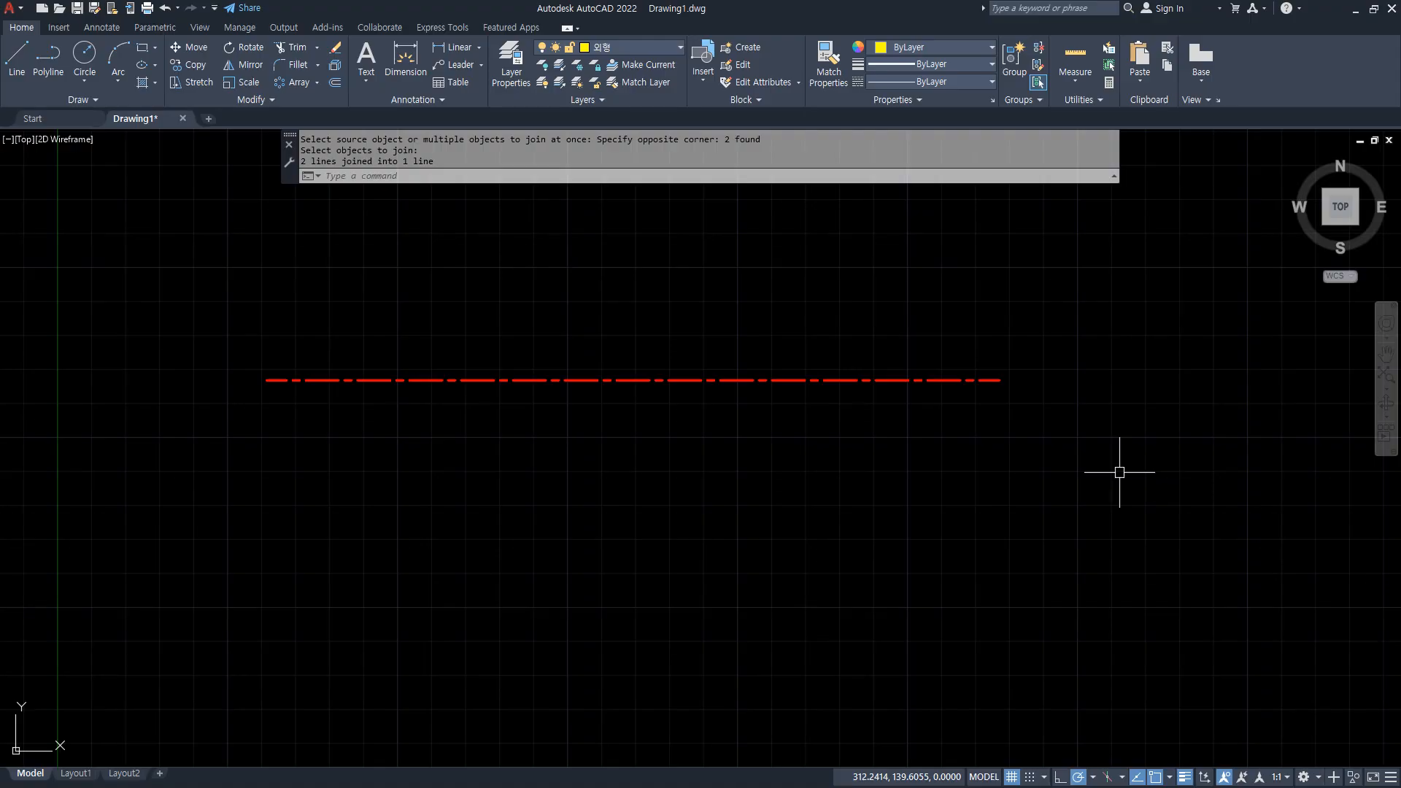
pyautogui.hotkey('ctrl', 'z')
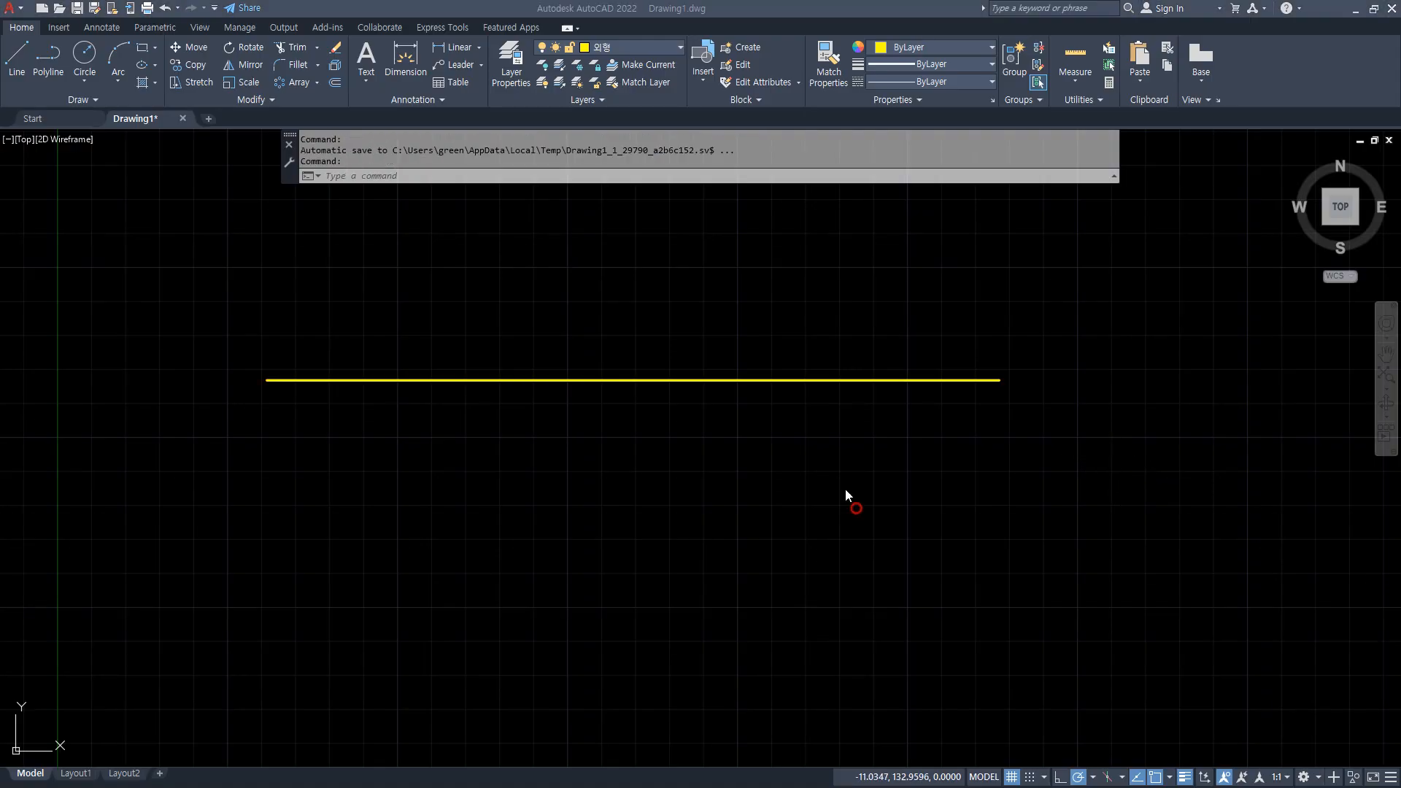
# Erase the long horizontal yellow line.
pyautogui.click(603, 315)
pyautogui.click(467, 442)
pyautogui.press('Delete')
# Draw three end-to-end horizontal line segments and erase the middle one, leaving a gap between two collinear lines.
pyautogui.write('l')
pyautogui.press('Return')
pyautogui.click(284, 372)
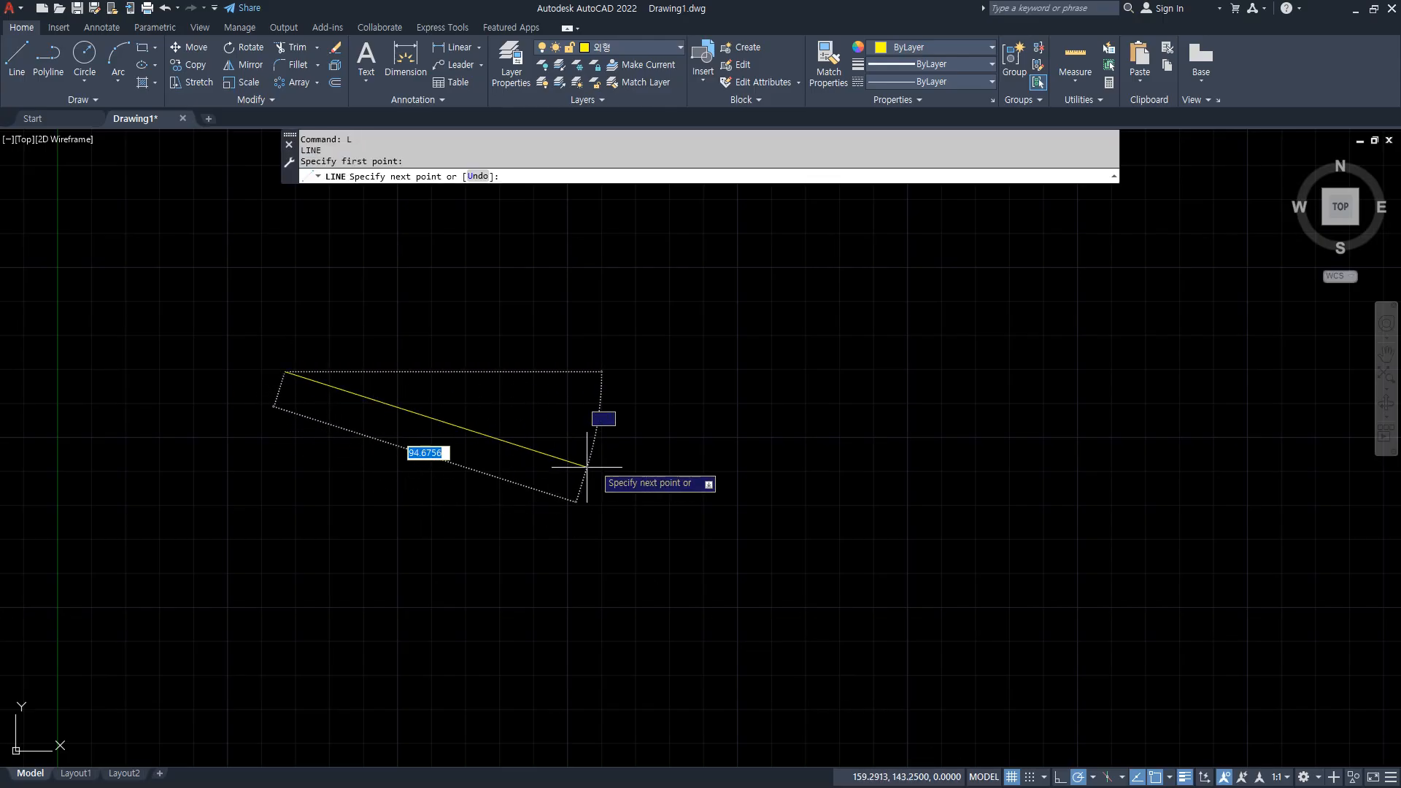
pyautogui.click(609, 371)
pyautogui.click(874, 372)
pyautogui.click(1165, 372)
pyautogui.press('Return')
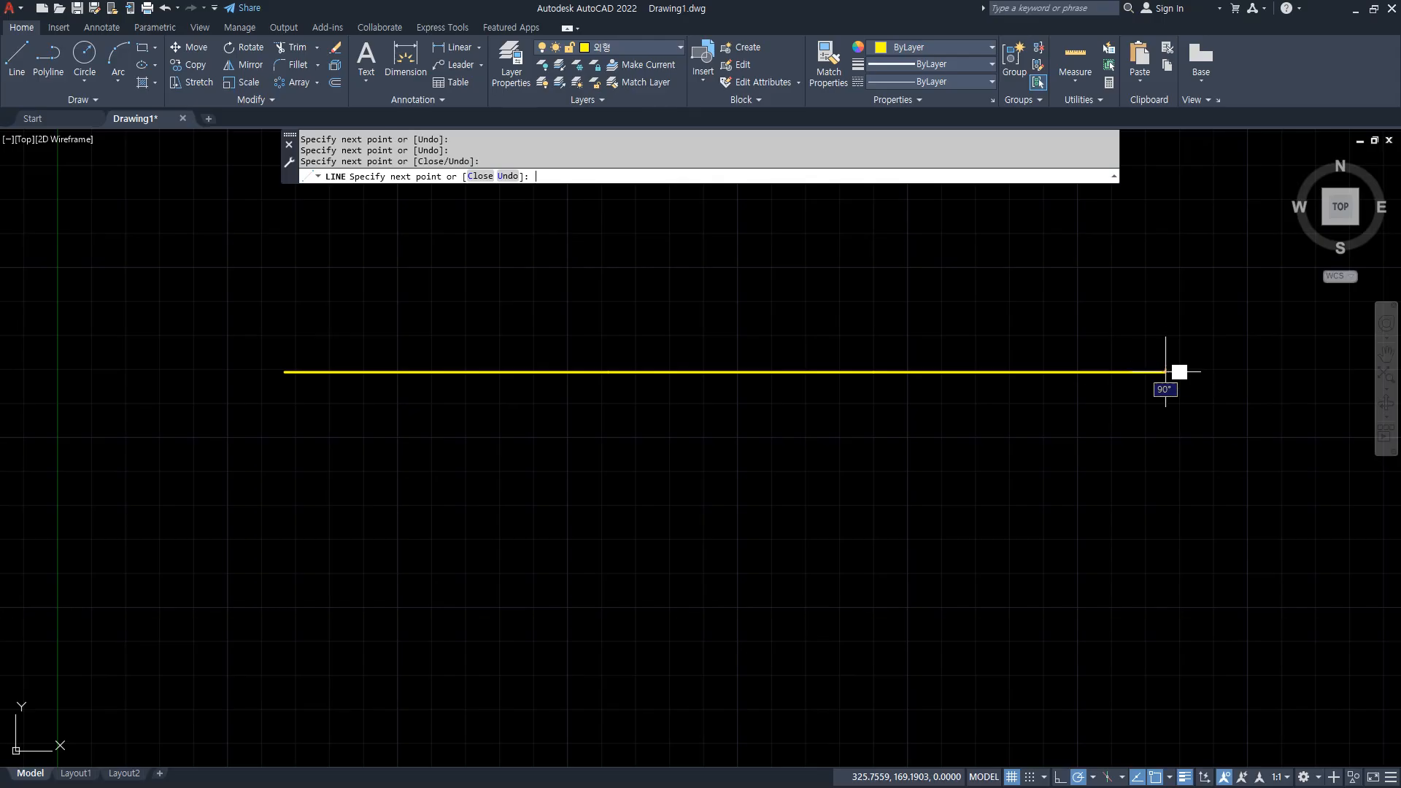
pyautogui.click(748, 363)
pyautogui.click(731, 406)
pyautogui.press('Delete')
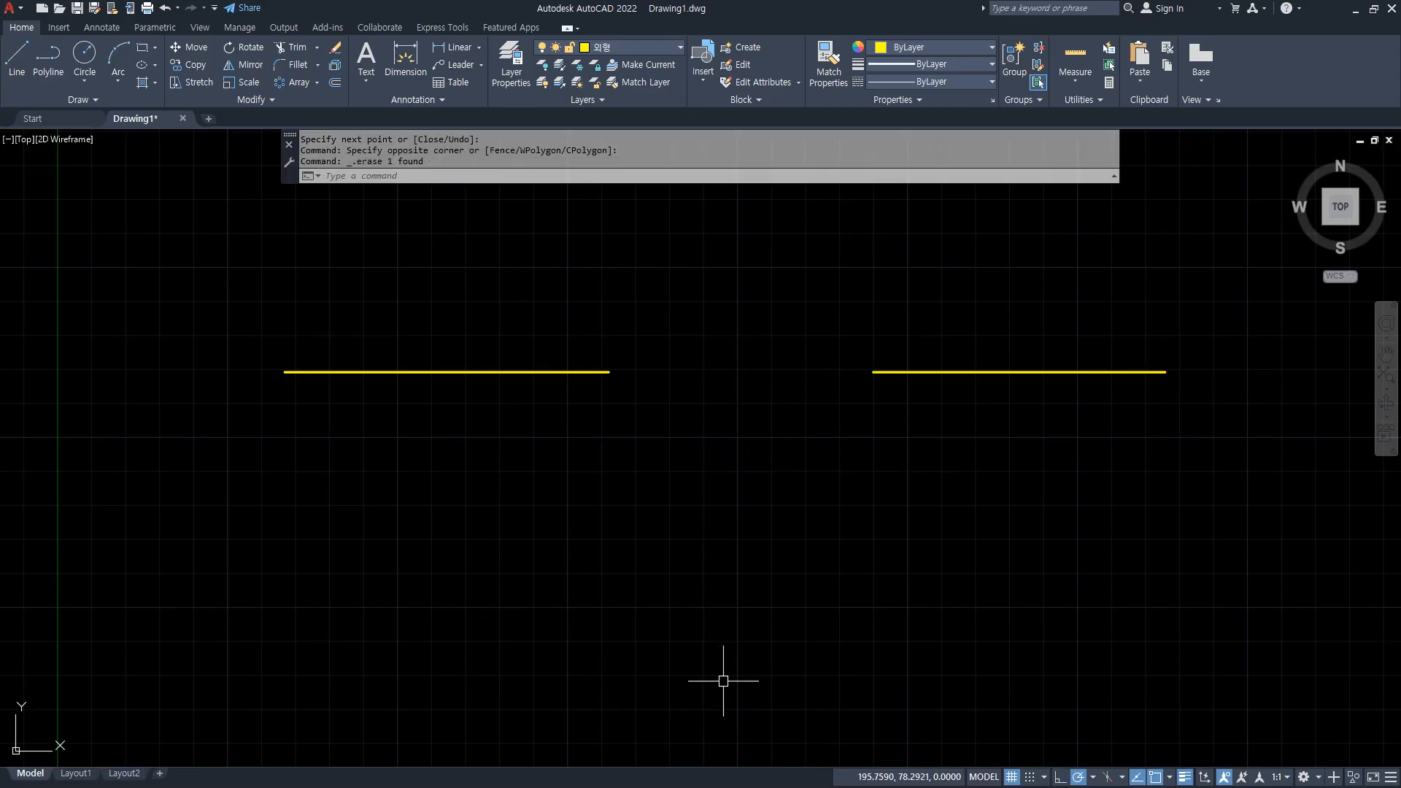
# Join the two separated collinear yellow lines into one line.
pyautogui.write('j')
pyautogui.press('Return')
pyautogui.click(584, 363)
pyautogui.click(361, 297)
pyautogui.click(907, 371)
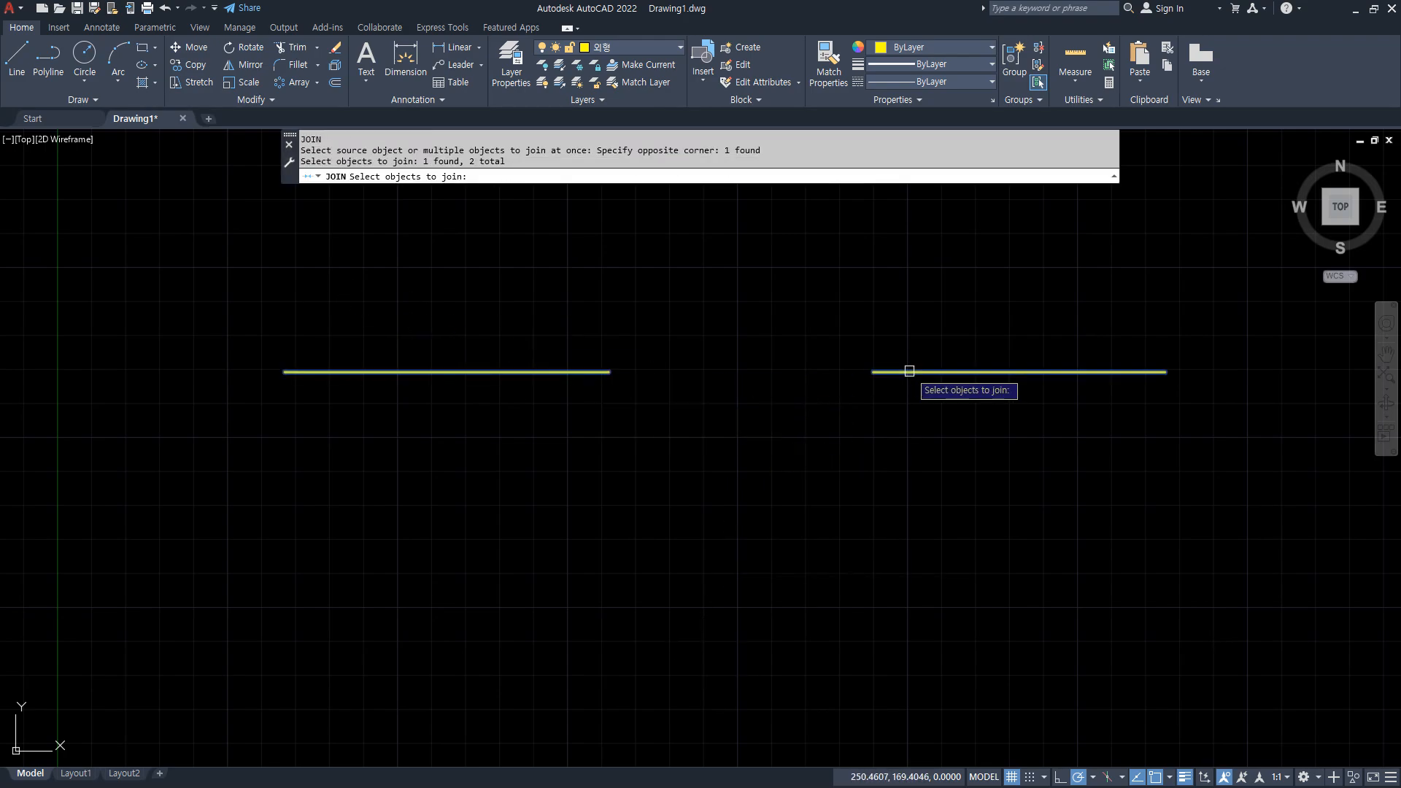
pyautogui.press('Return')
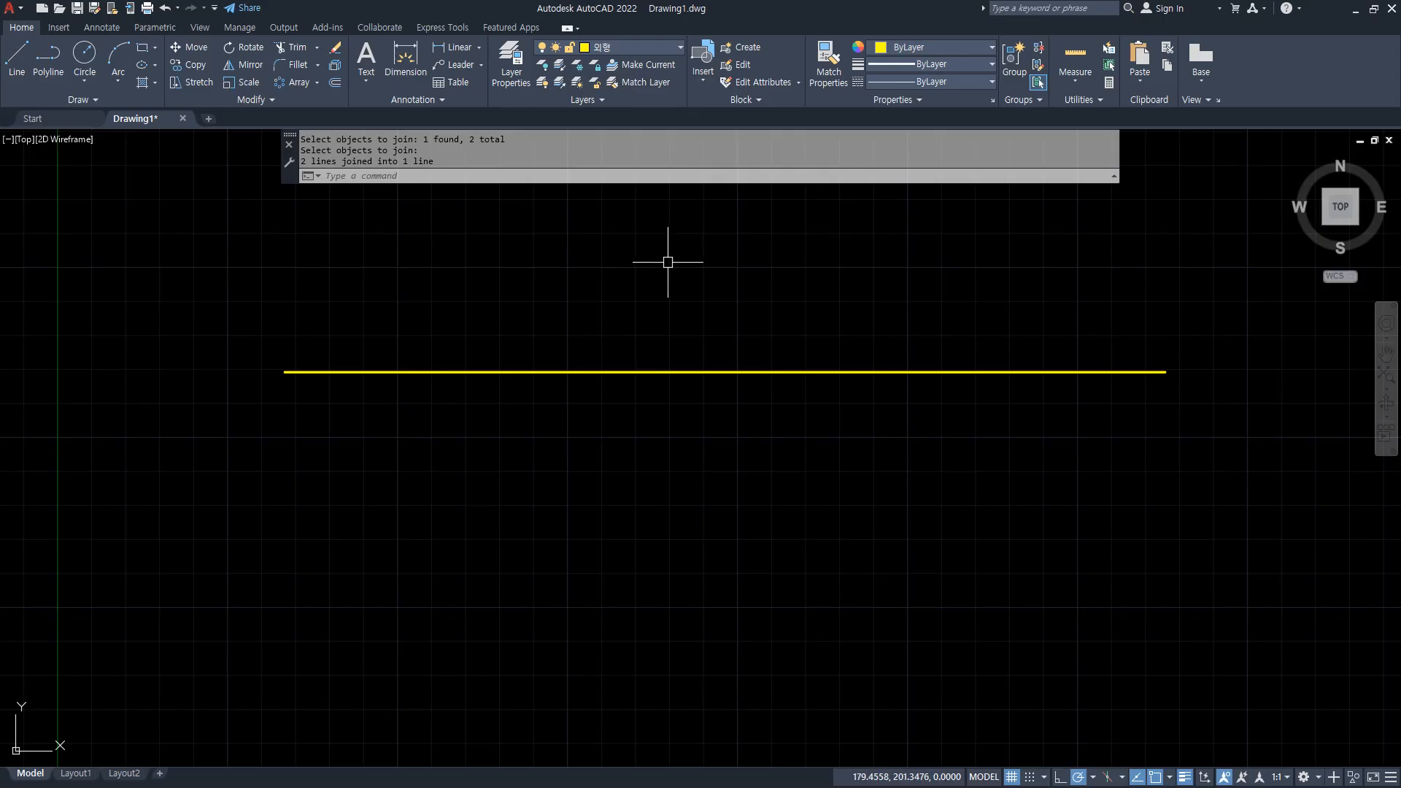
# Erase the horizontal line made by the join.
pyautogui.click(829, 410)
pyautogui.click(700, 352)
pyautogui.write('e')
pyautogui.press('Return')
# Draw a chain of five connected lines: horizontal, sloping down, horizontal, rising steeply, and nearly horizontal.
pyautogui.write('l')
pyautogui.press('Return')
pyautogui.click(247, 319)
pyautogui.click(512, 319)
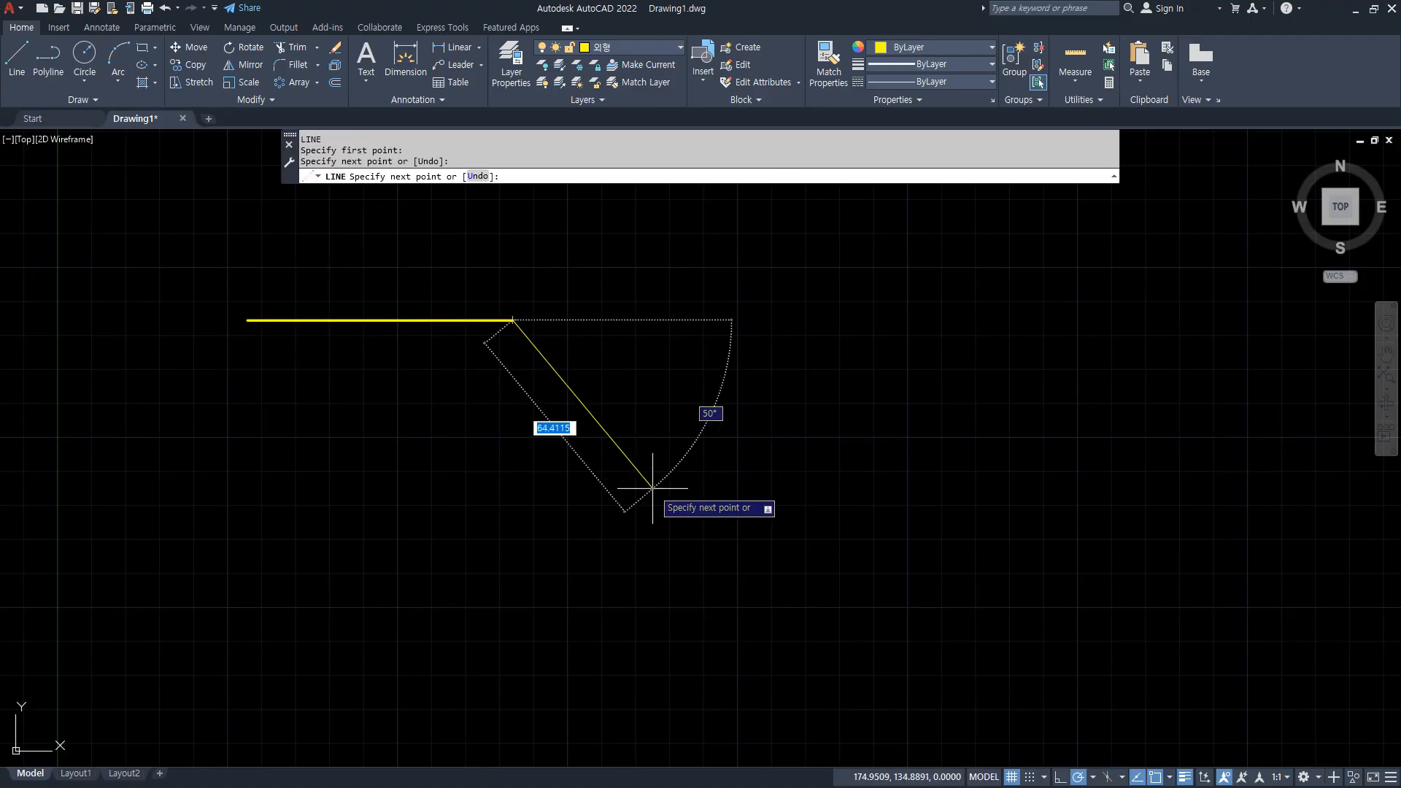
pyautogui.click(694, 538)
pyautogui.click(894, 538)
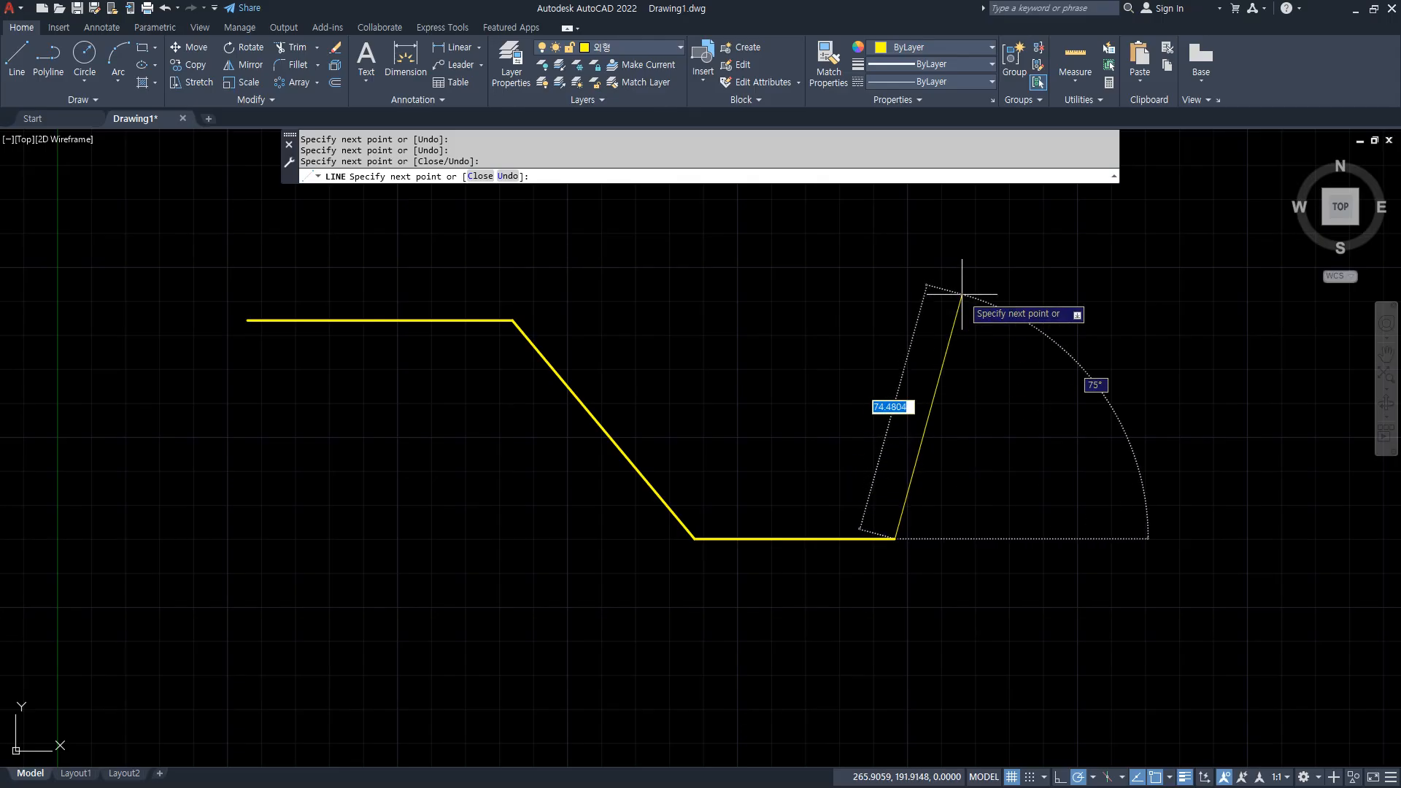
pyautogui.click(996, 222)
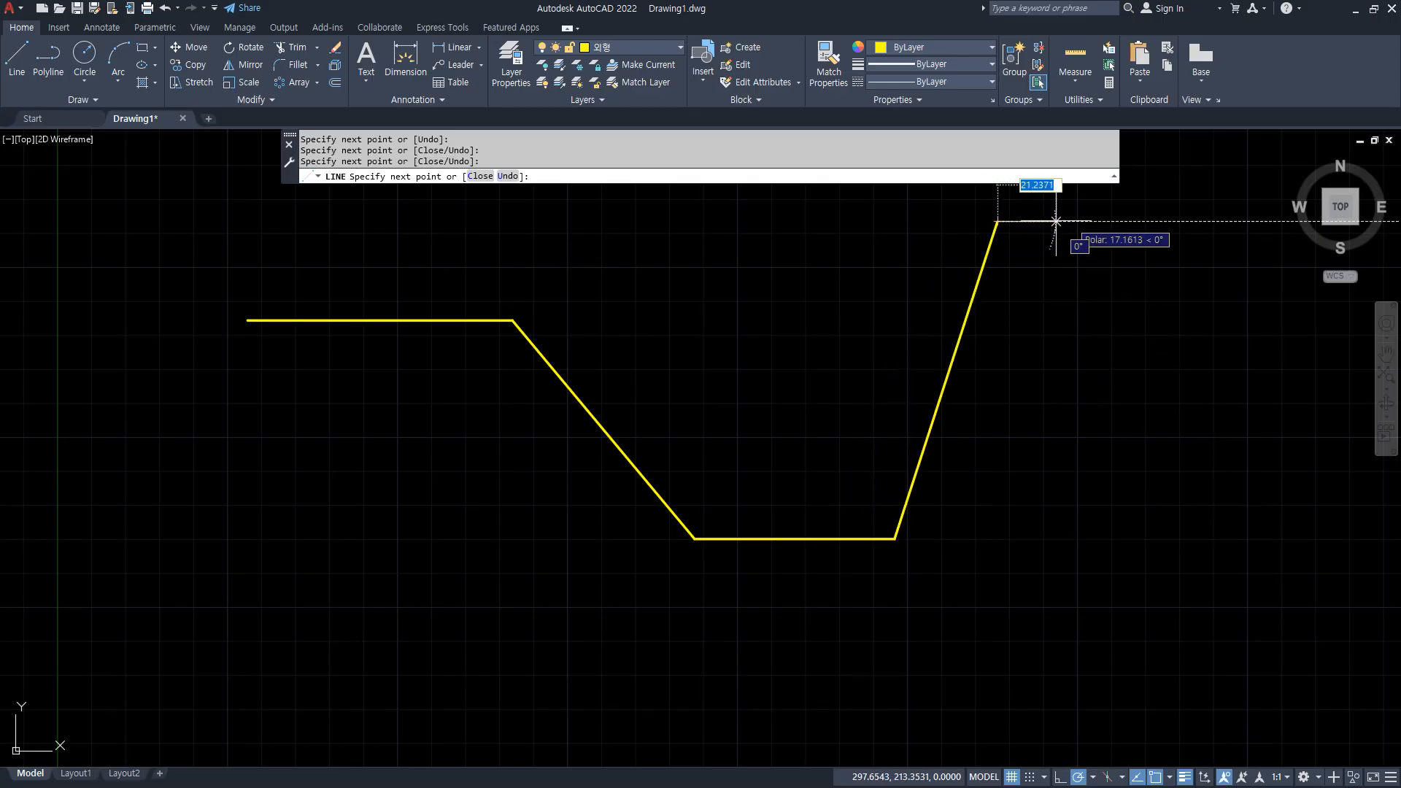
pyautogui.click(1204, 213)
pyautogui.press('Escape')
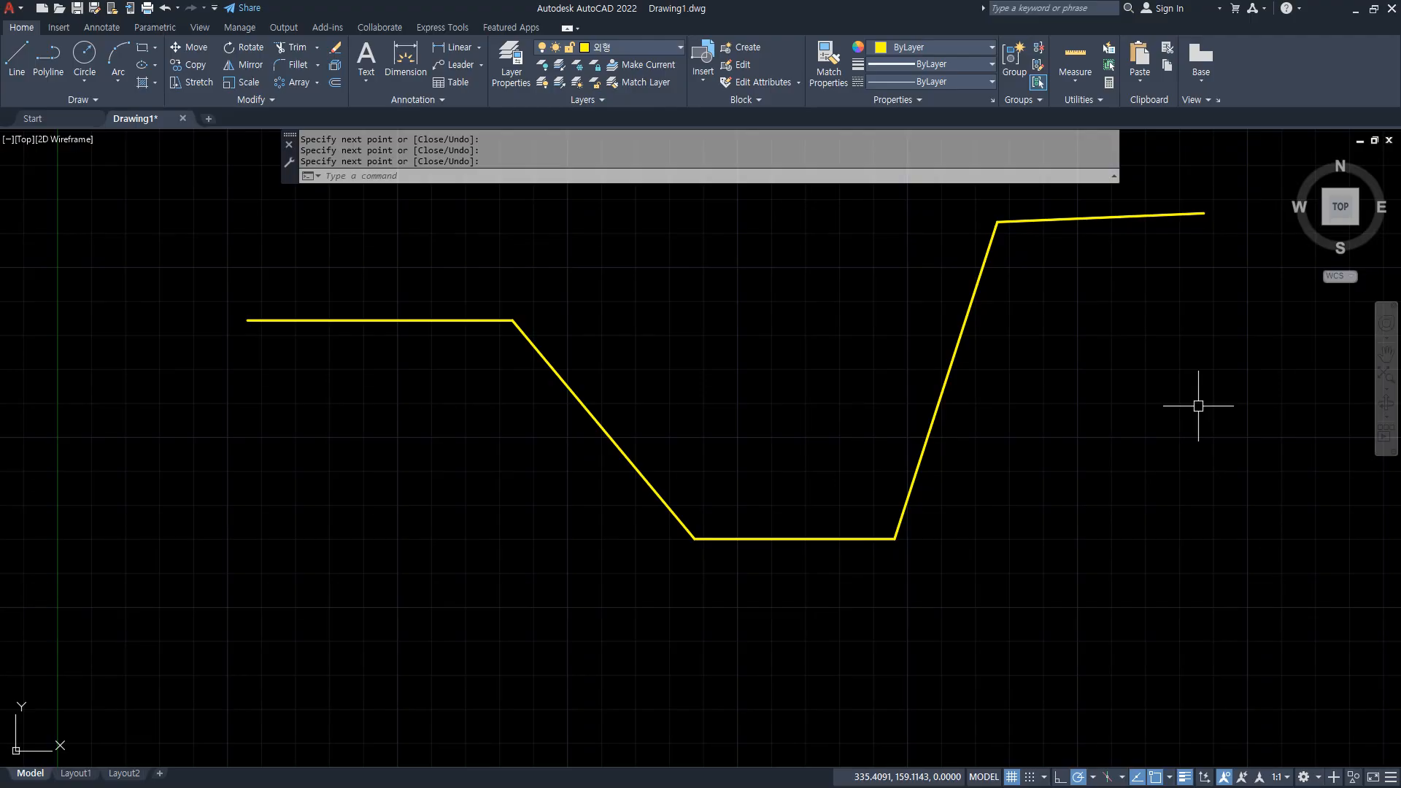
# Move the four connected lines after the first horizontal one to the red centre-line layer 중심.
pyautogui.click(1139, 190)
pyautogui.click(680, 566)
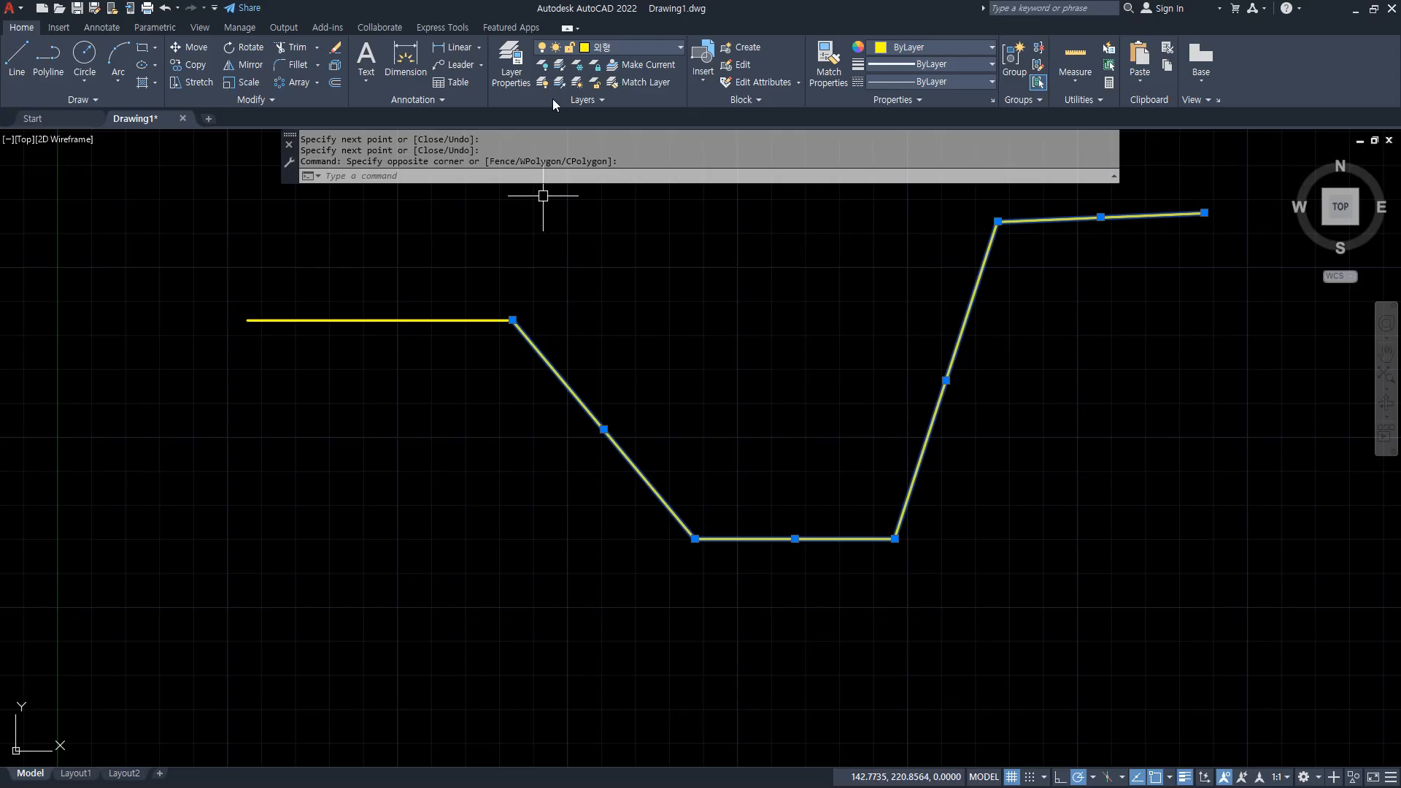
pyautogui.click(626, 47)
pyautogui.click(629, 71)
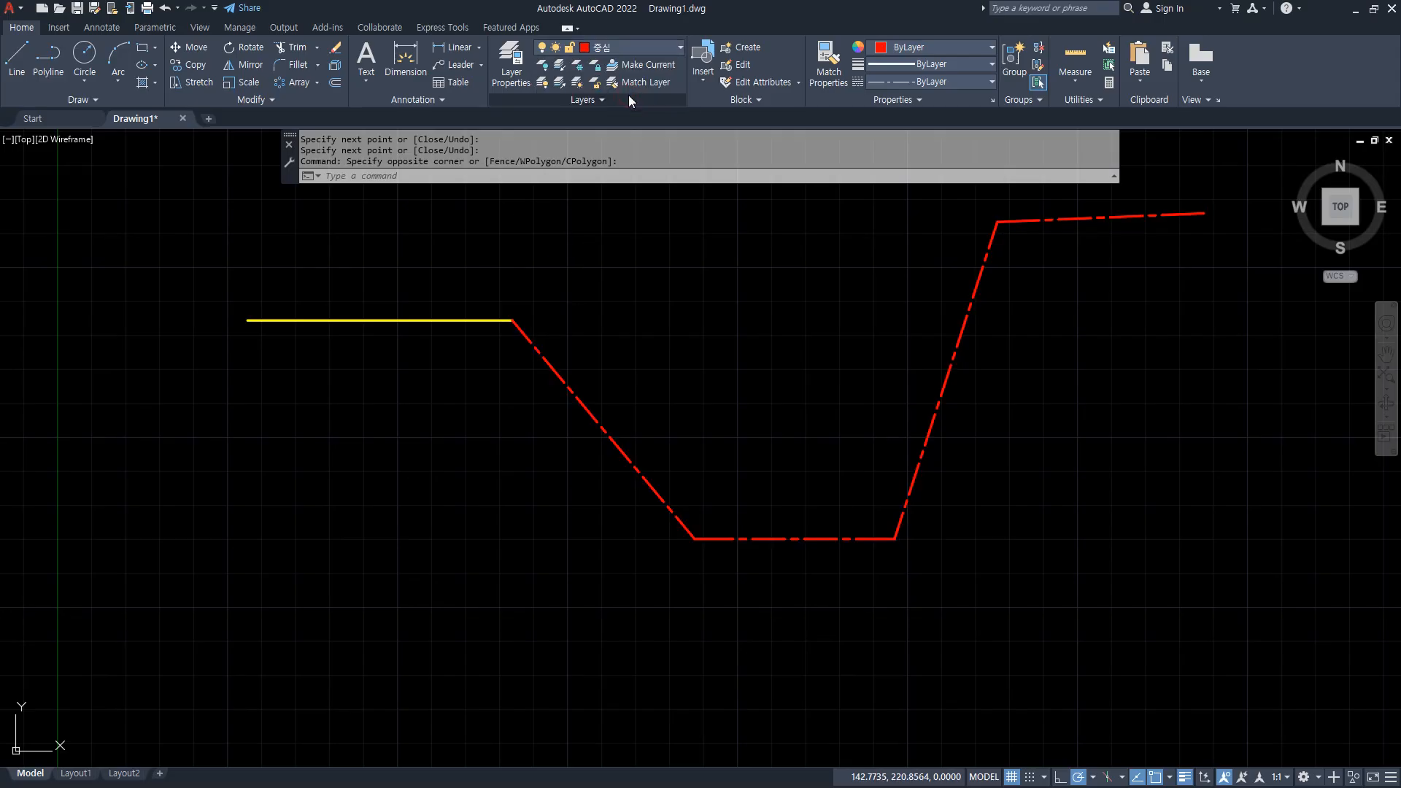
# Join the four selected red lines into one polyline and clear the selection.
pyautogui.write('j')
pyautogui.press('Return')
pyautogui.press('Escape')
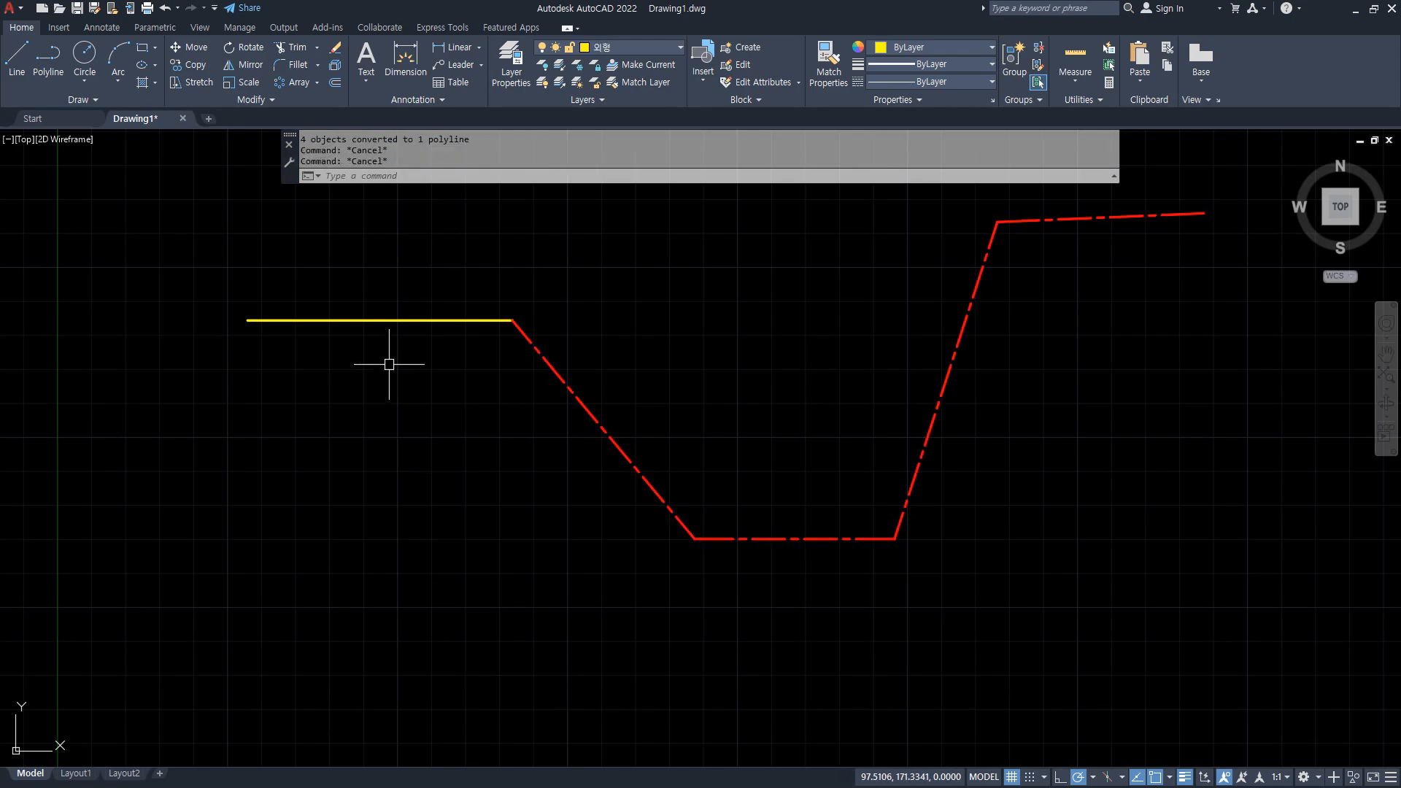
# Join the yellow line to the red polyline, selecting the yellow line first.
pyautogui.write('j')
pyautogui.press('Return')
pyautogui.click(389, 321)
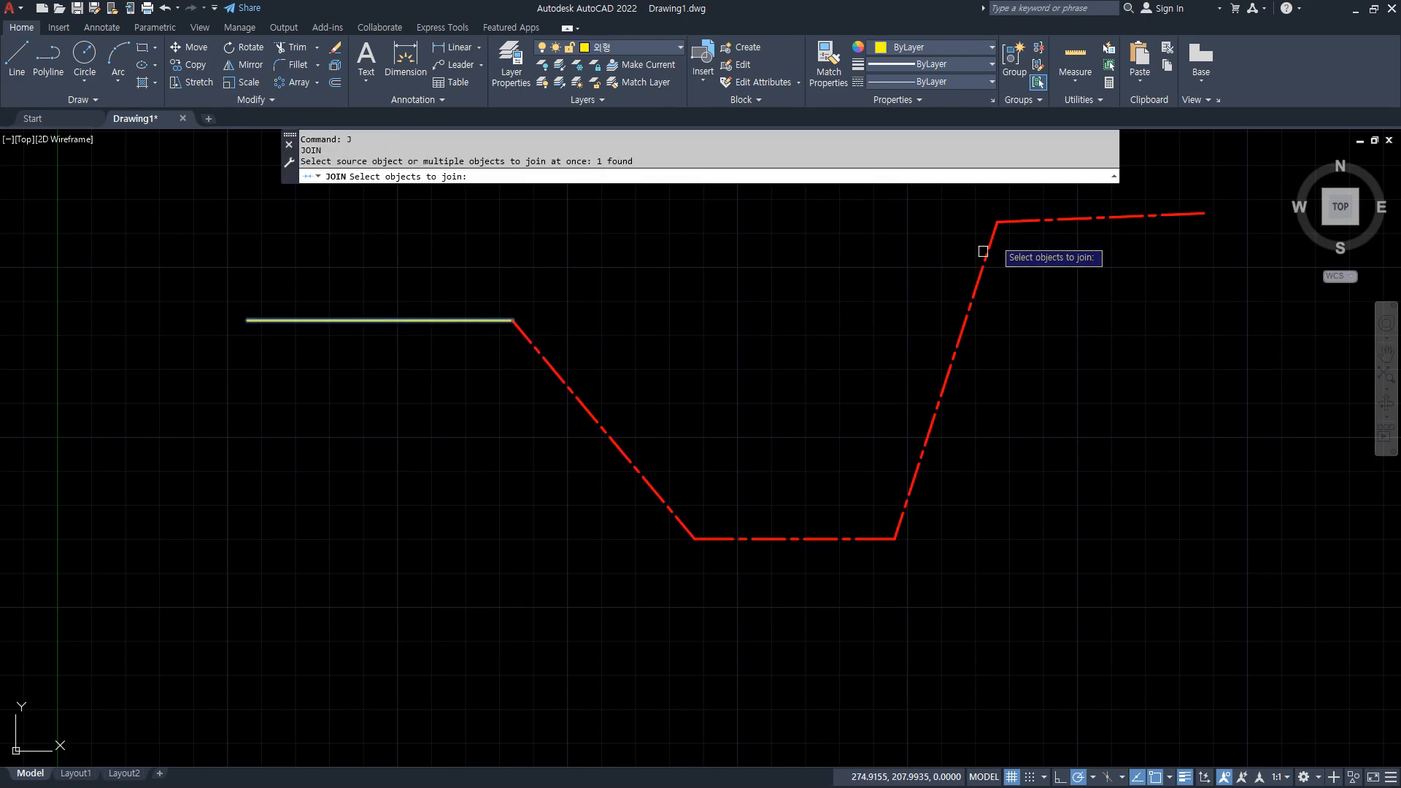
pyautogui.click(1006, 221)
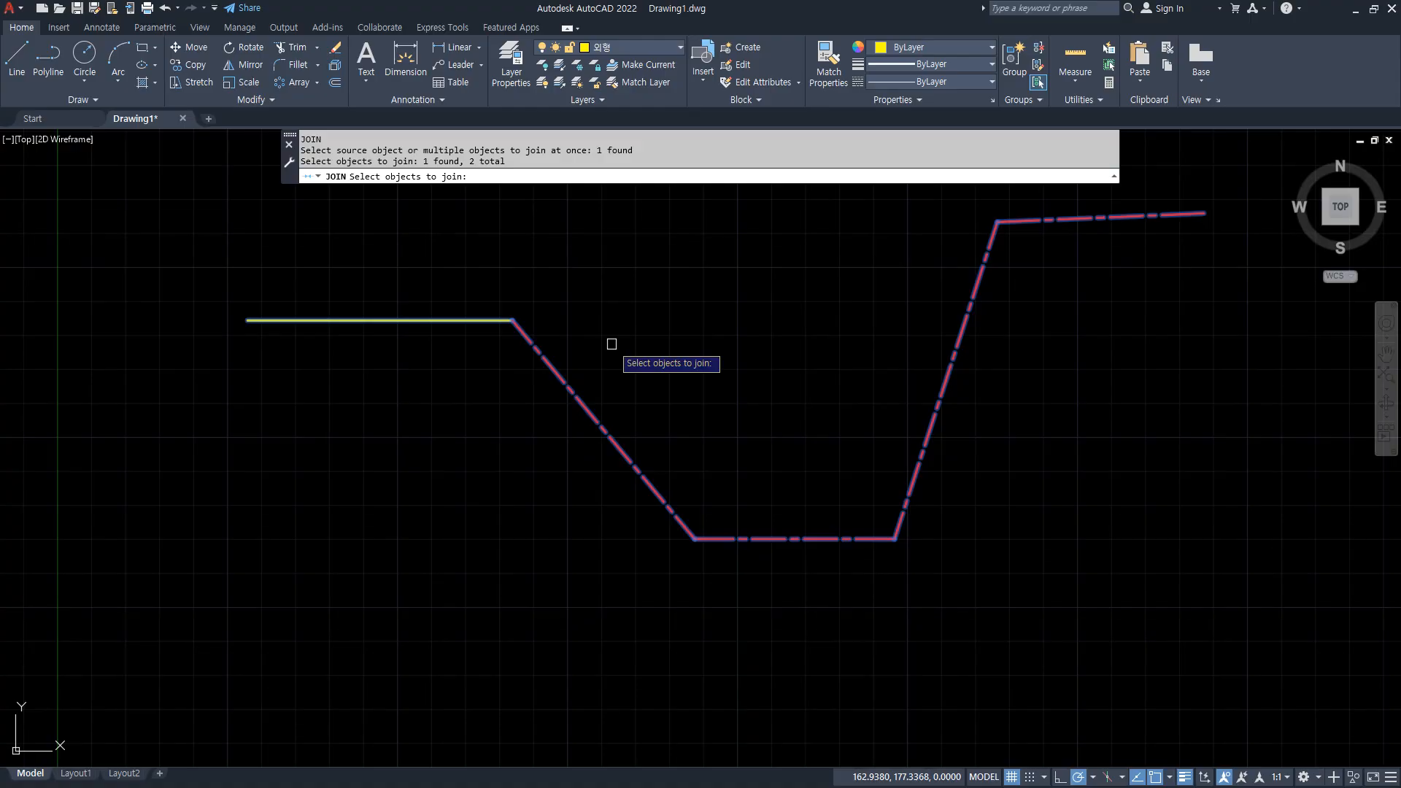
pyautogui.press('Return')
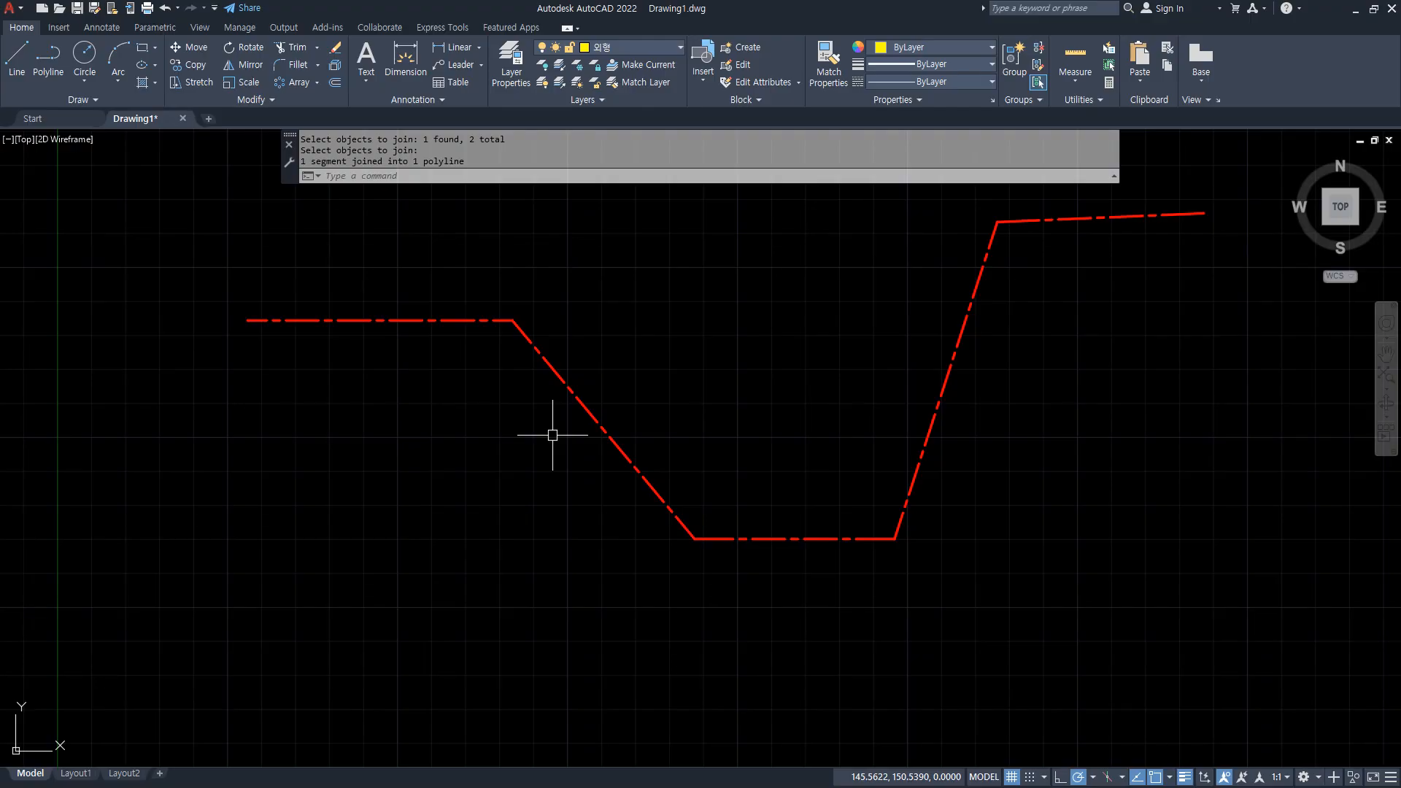
# Select the joined polyline to check it, and undo the last two joins.
pyautogui.click(578, 389)
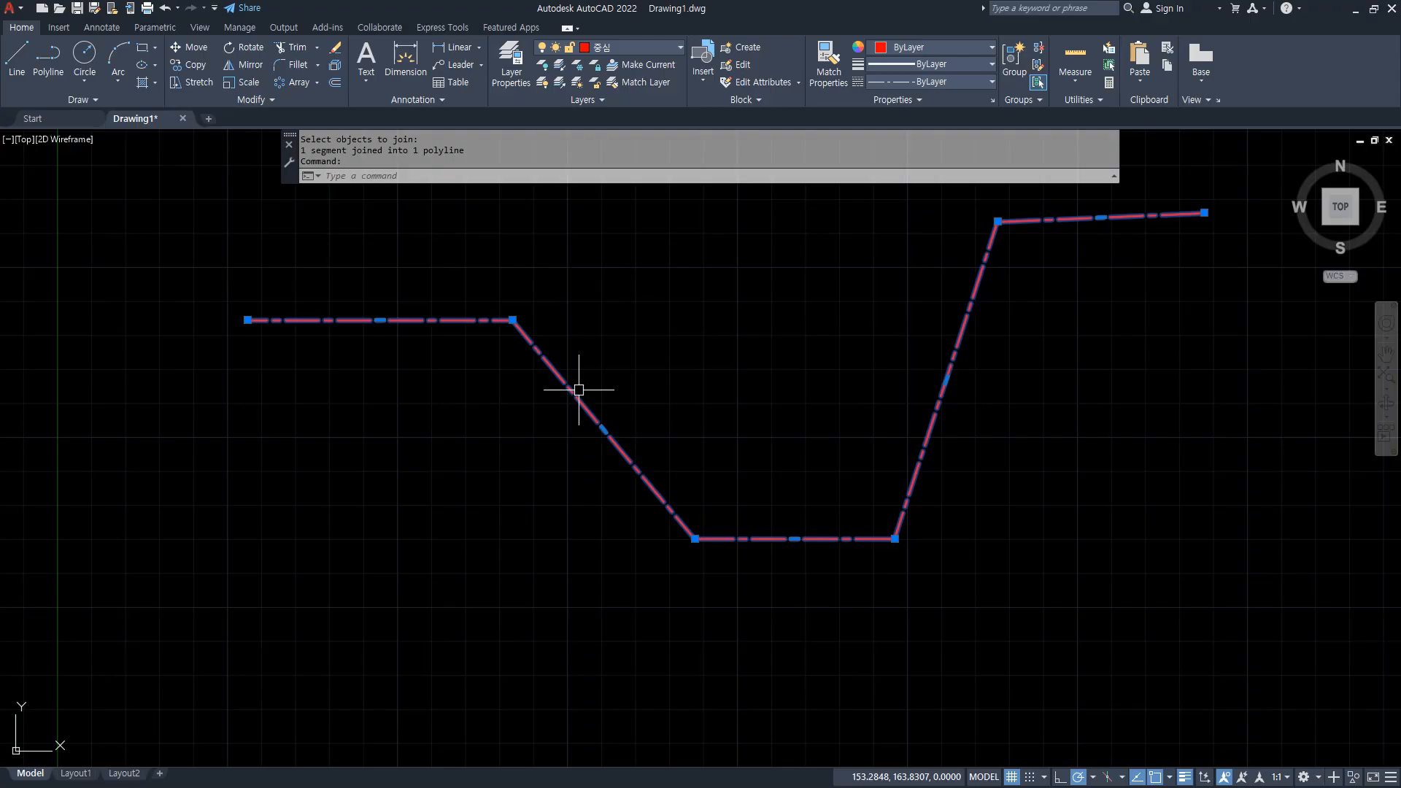
pyautogui.hotkey('ctrl', 'z')
pyautogui.hotkey('ctrl', 'z')
# Join the yellow line, selected first, with the four separate red lines, and undo the join.
pyautogui.write('j')
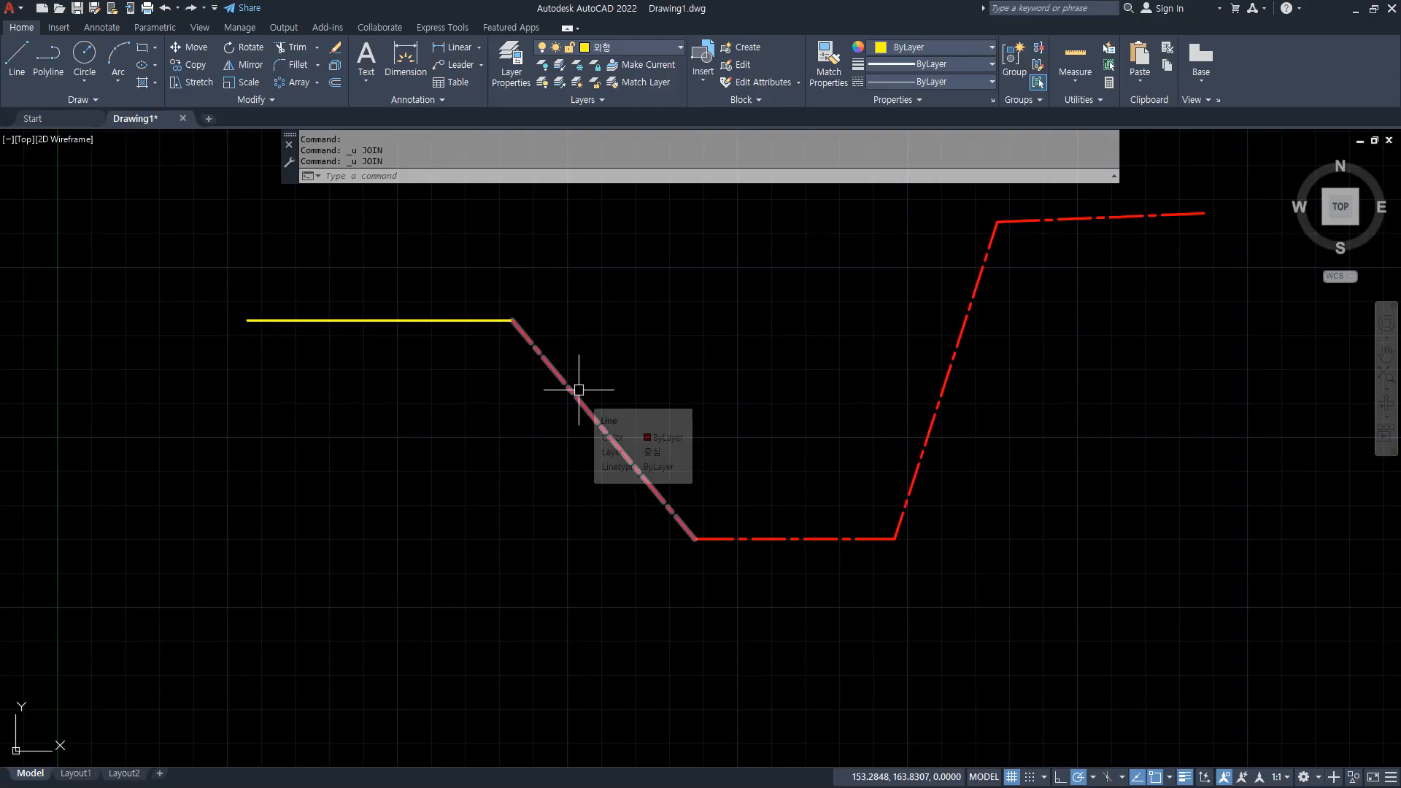
pyautogui.press('Return')
pyautogui.click(456, 320)
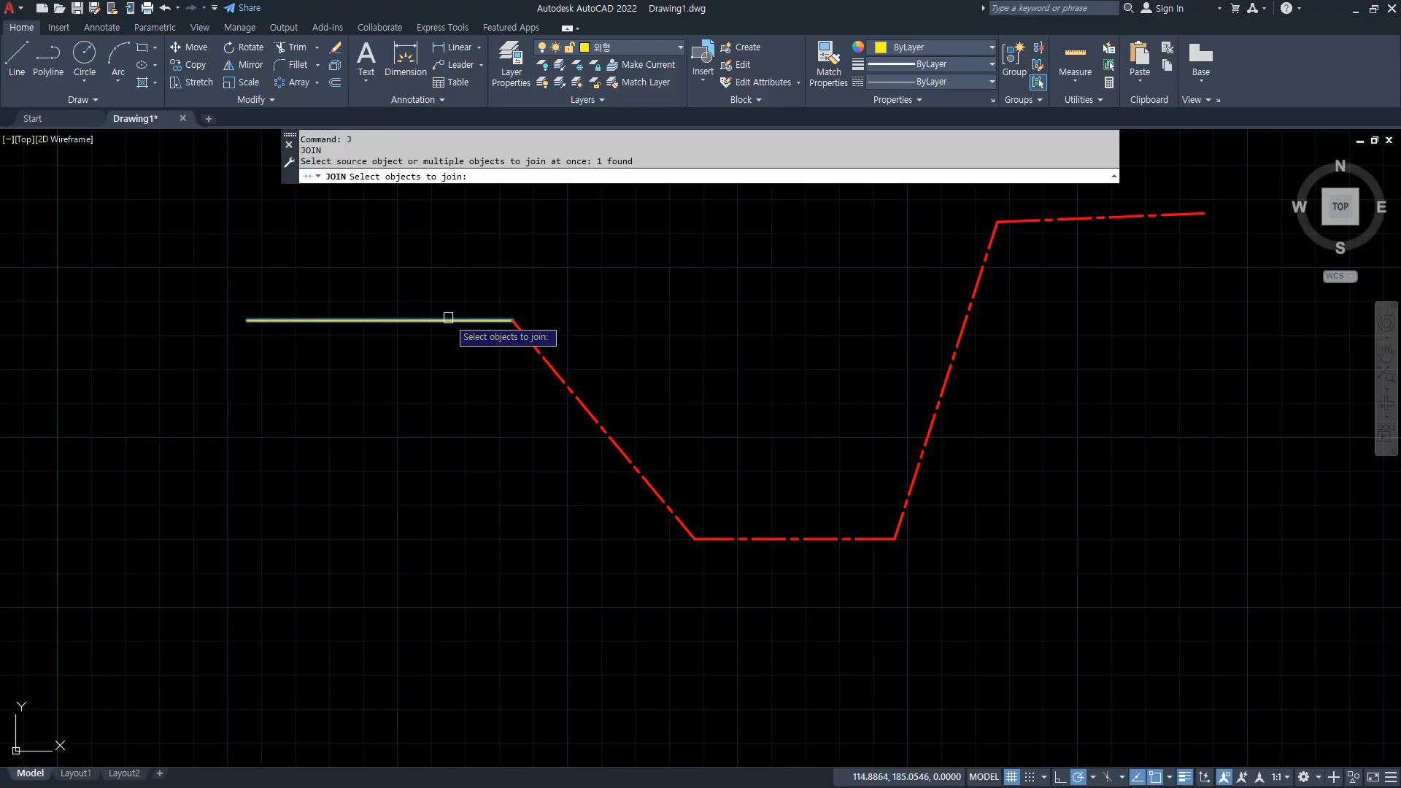
pyautogui.click(559, 387)
pyautogui.click(750, 538)
pyautogui.click(913, 503)
pyautogui.click(958, 363)
pyautogui.click(1004, 263)
pyautogui.click(969, 196)
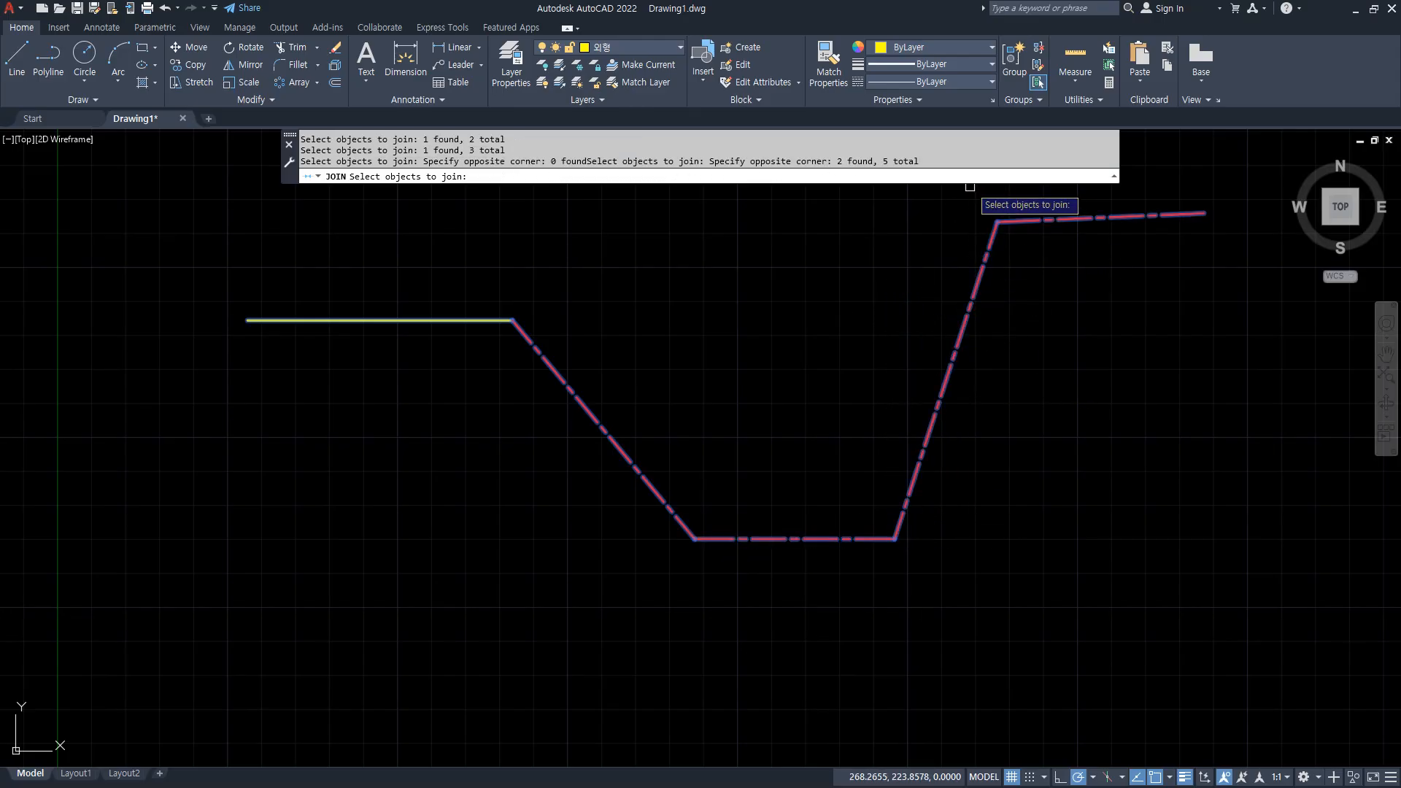
pyautogui.press('Return')
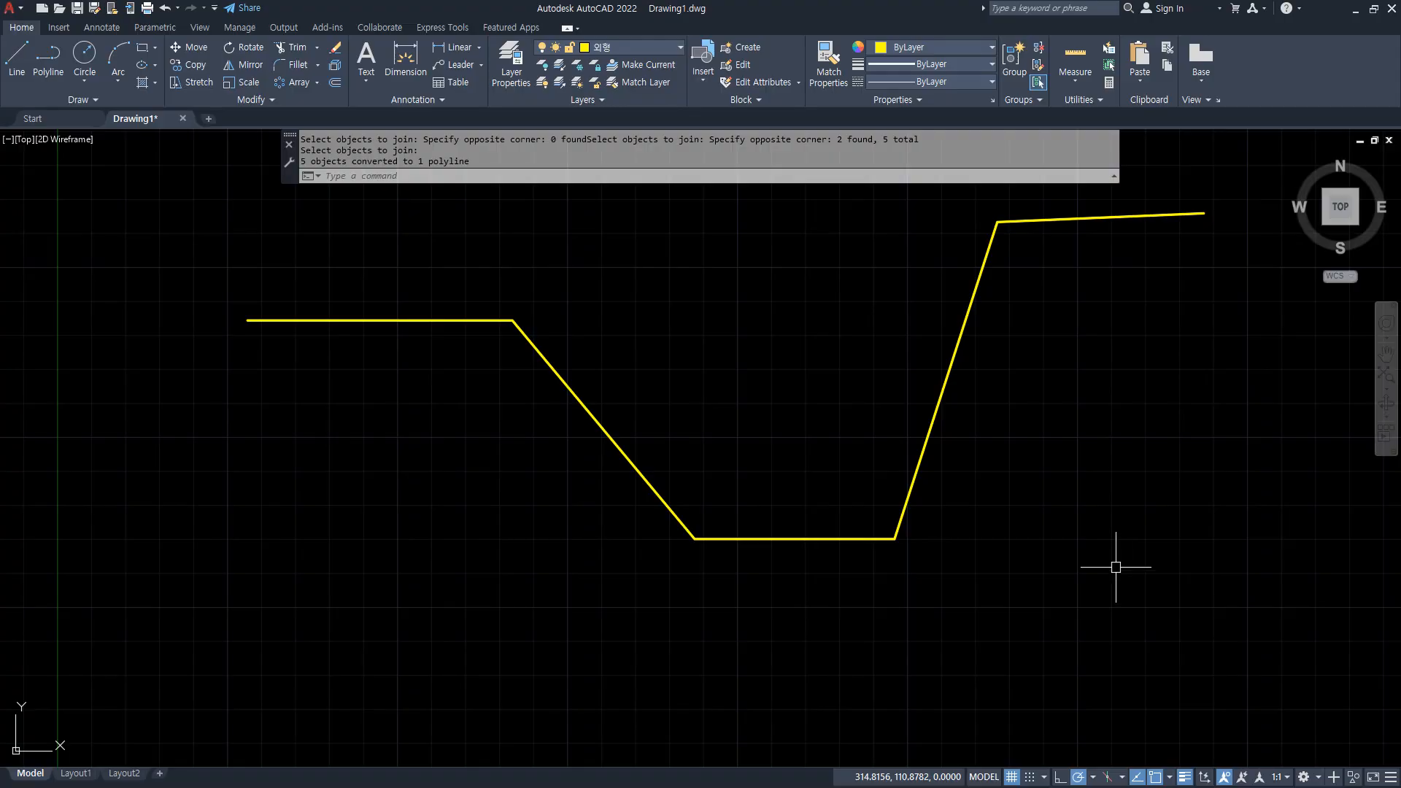
pyautogui.hotkey('ctrl', 'z')
# Draw a circle centred on the midpoint of the lower horizontal red line, with its radius reaching the line's endpoint.
pyautogui.click(796, 540)
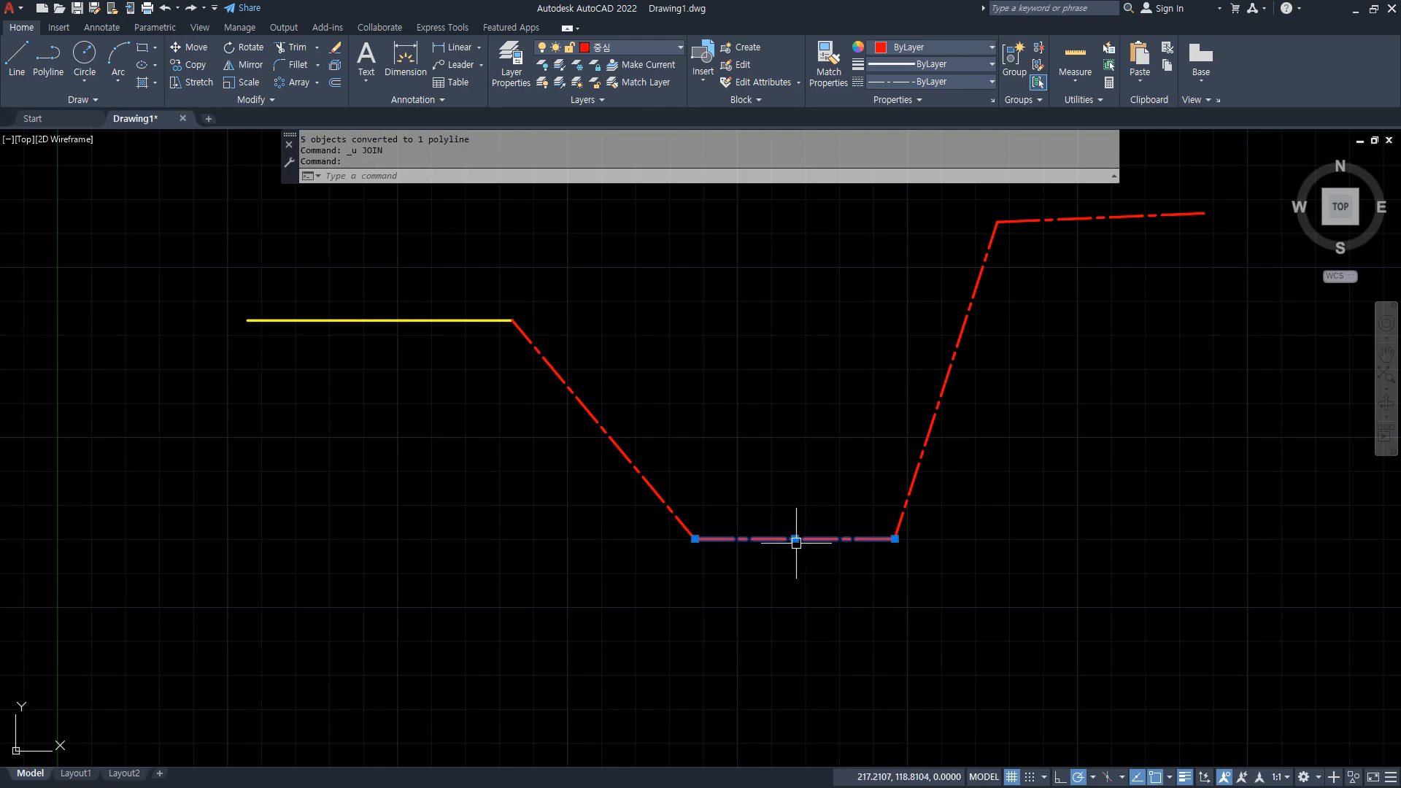
pyautogui.press('Escape')
pyautogui.write('c')
pyautogui.press('Return')
pyautogui.click(794, 539)
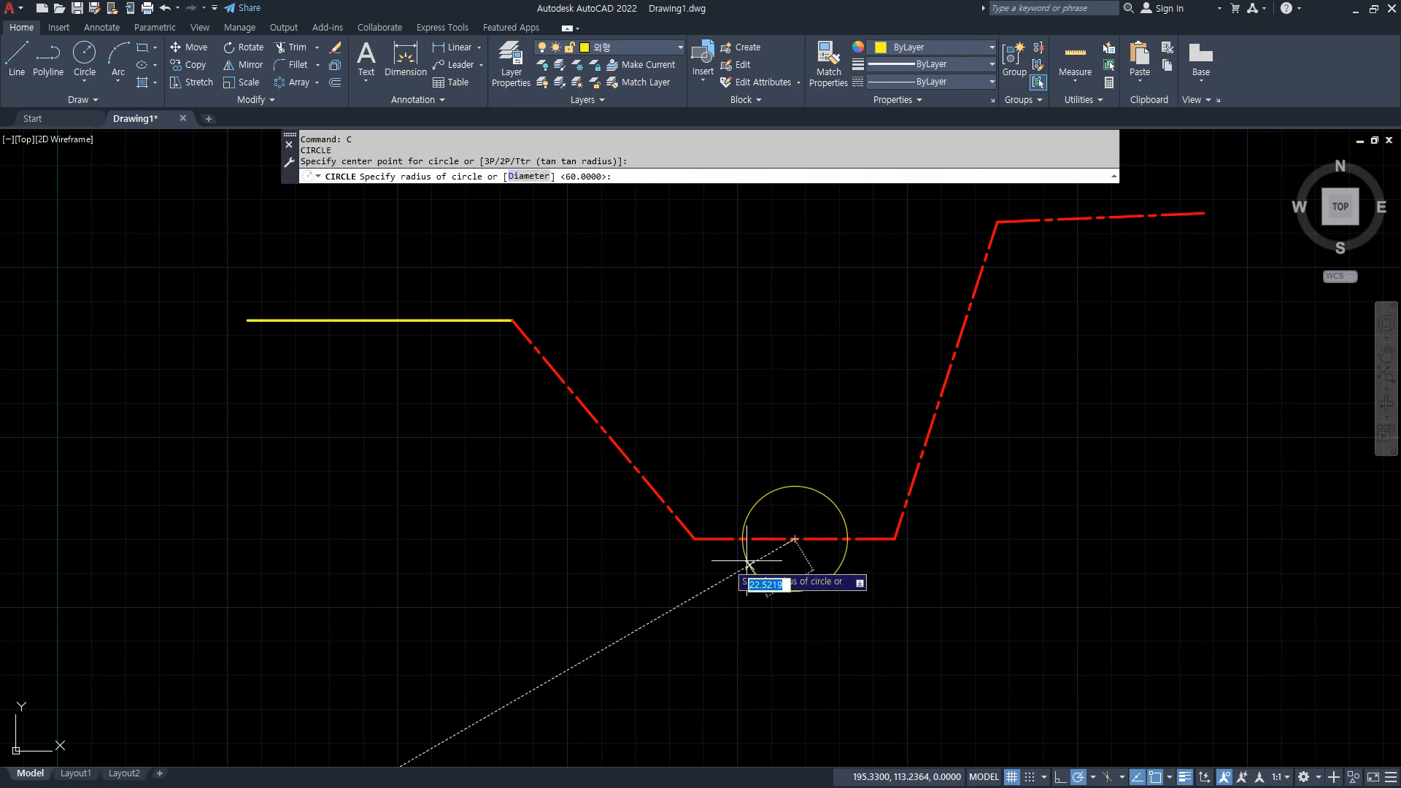
pyautogui.click(695, 538)
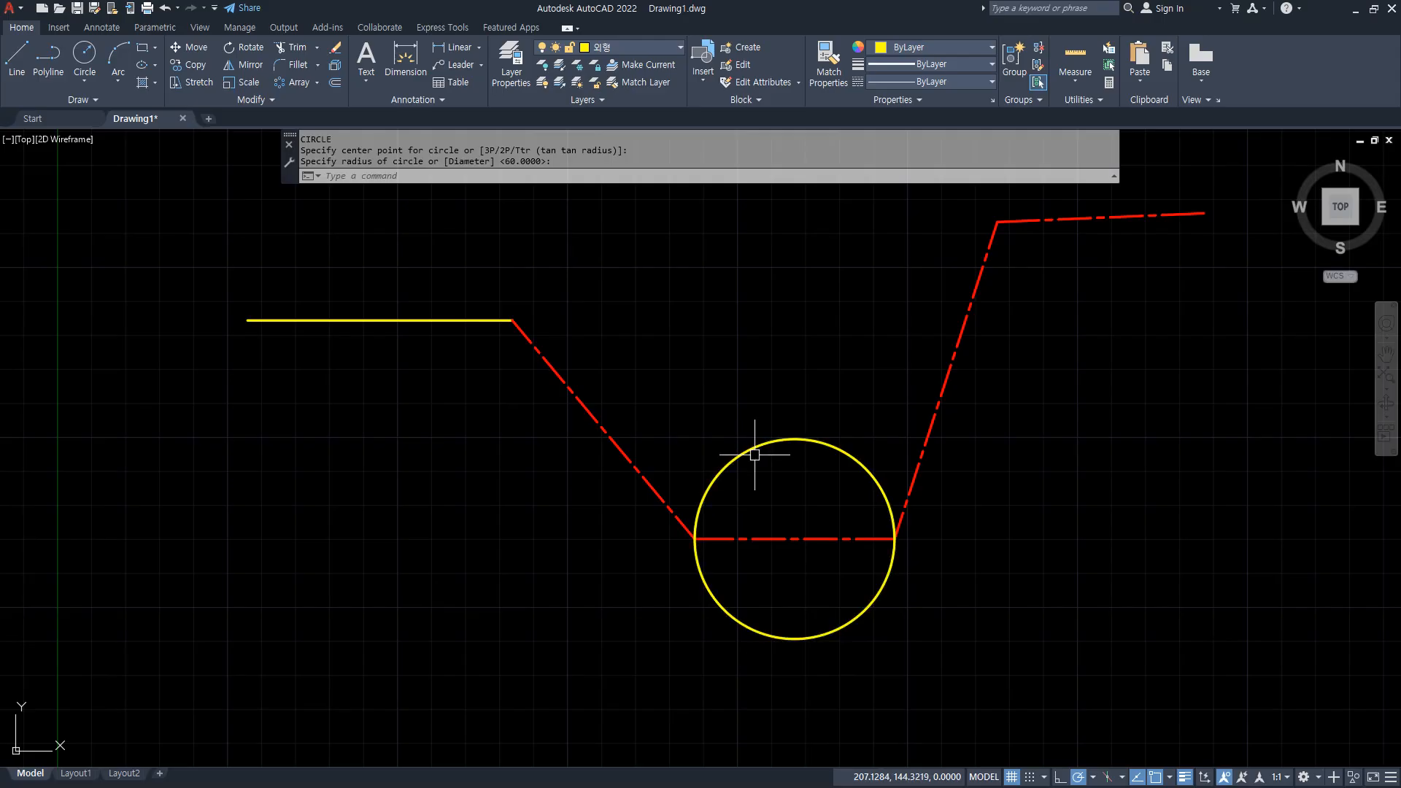
# Trim away the circle's upper half and the horizontal red line across it.
pyautogui.write('tr')
pyautogui.press('Return')
pyautogui.moveTo(809, 403); pyautogui.dragTo(791, 578)
pyautogui.press('Return')
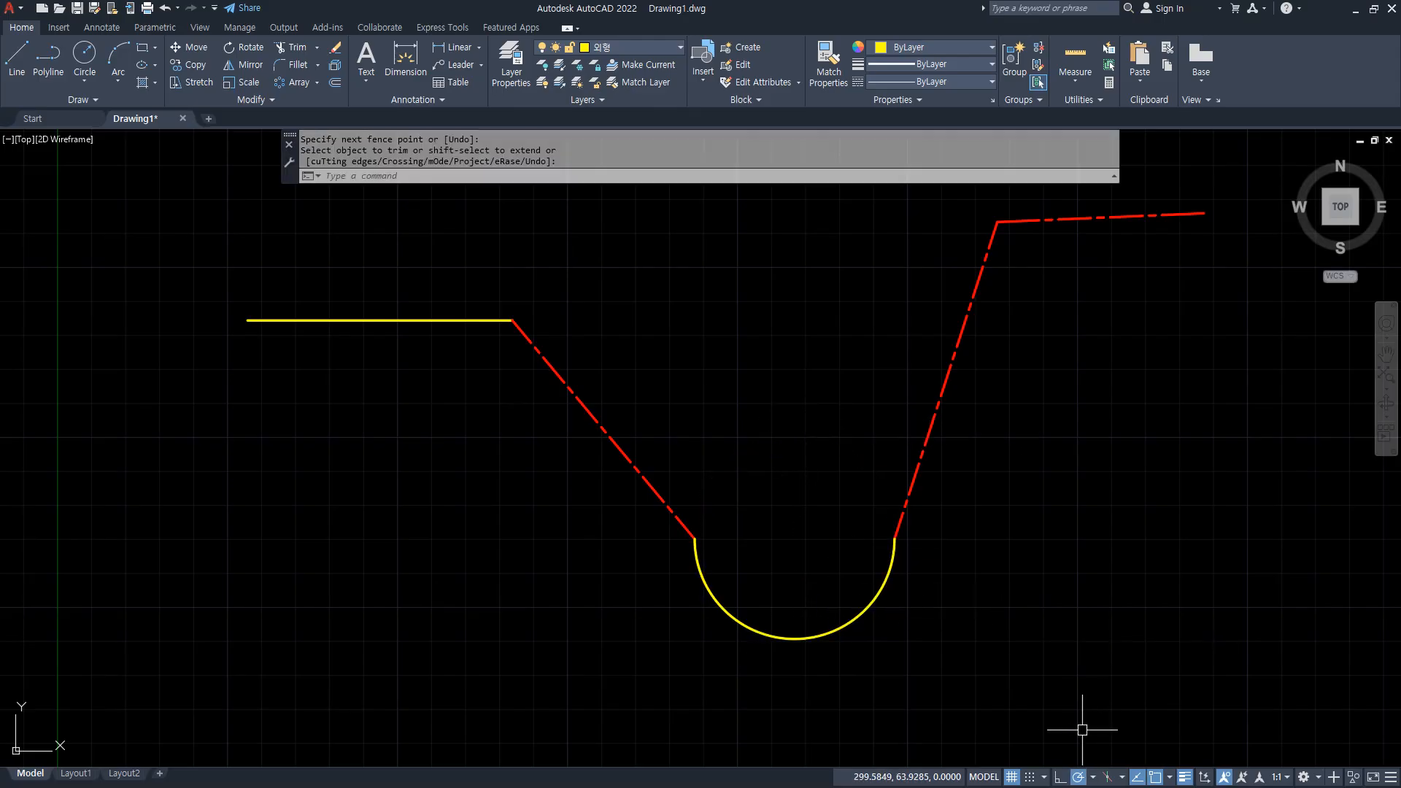
# Join the connected lines and the arc into one polyline with the yellow line selected first, and select the result to check it.
pyautogui.write('j')
pyautogui.press('Return')
pyautogui.click(395, 318)
pyautogui.click(1016, 220)
pyautogui.click(1053, 283)
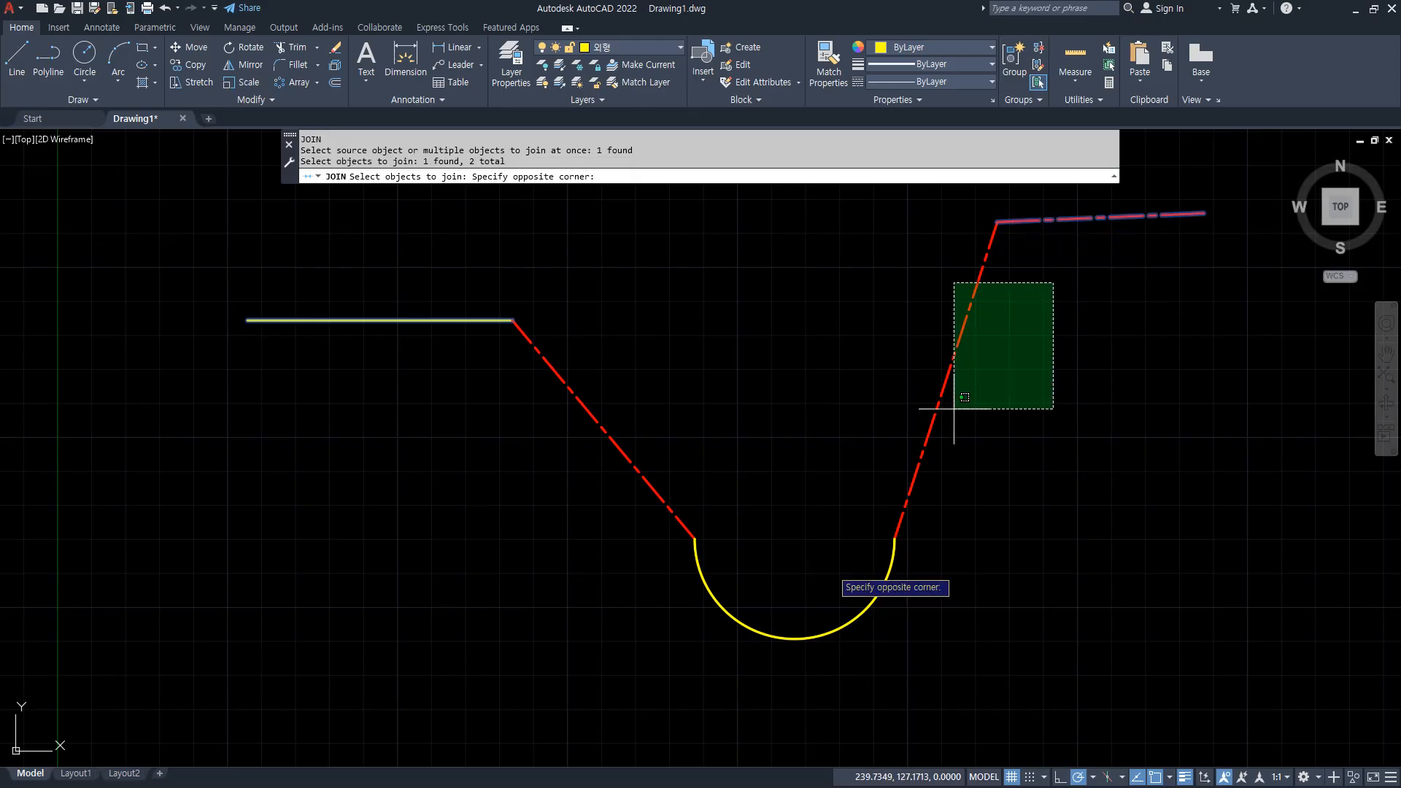
pyautogui.click(595, 682)
pyautogui.press('Return')
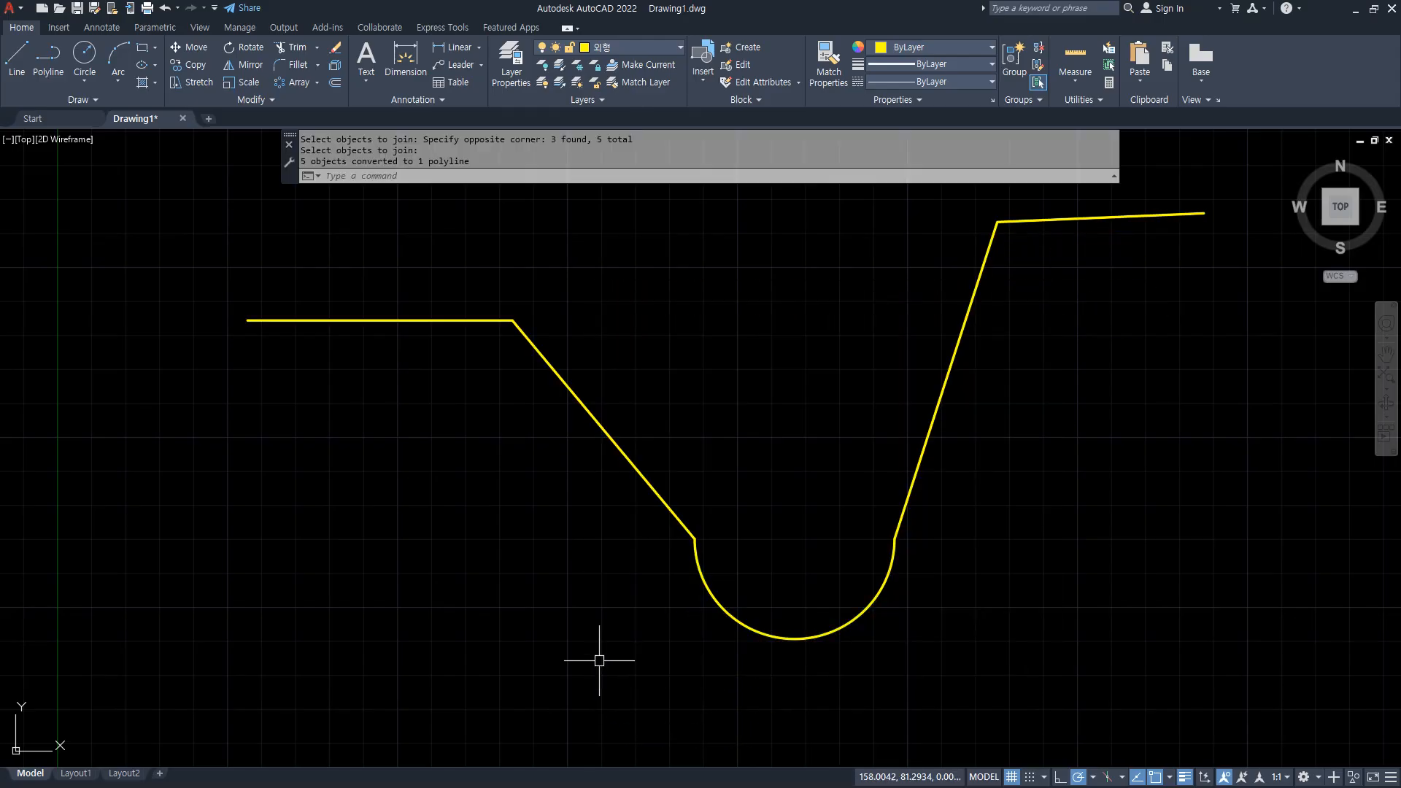
pyautogui.click(602, 430)
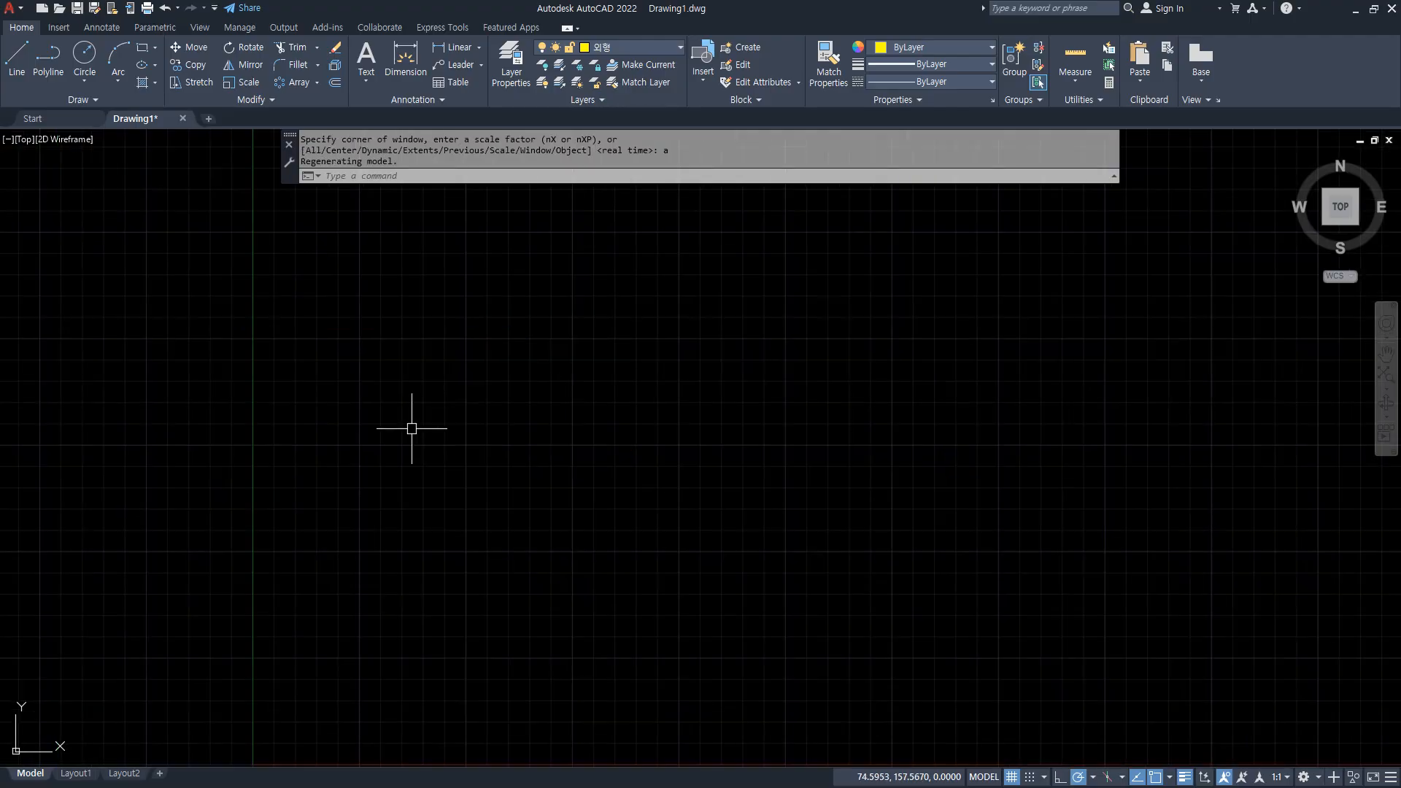
# Draw three connected line segments, running 200 up, 200 to the right and 400 down.
pyautogui.write('L')
pyautogui.press('Return')
pyautogui.click(474, 487)
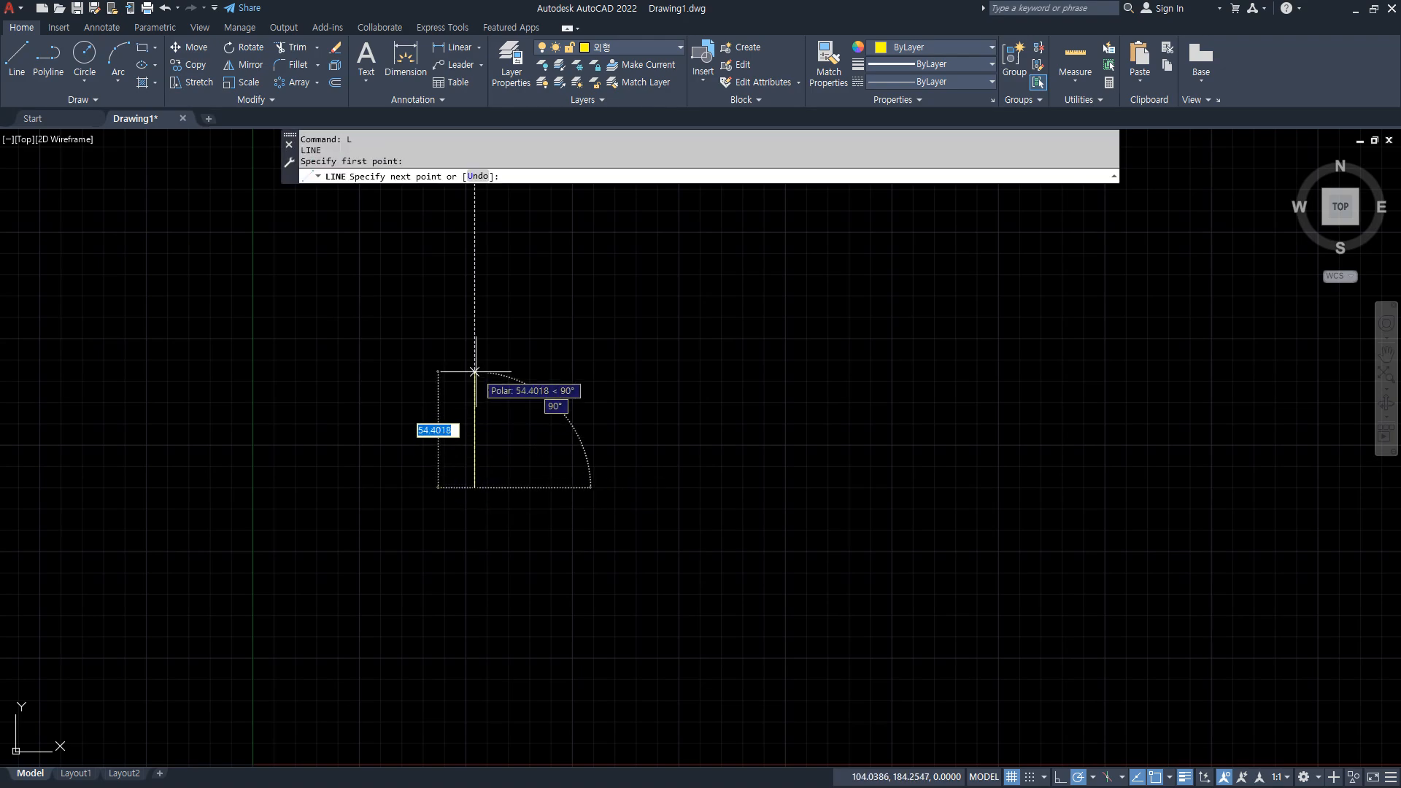
pyautogui.write('200')
pyautogui.press('Return')
pyautogui.scroll(-3, 636, 366)
pyautogui.moveTo(636, 366)
pyautogui.mouseDown(button='middle')
pyautogui.moveTo(677, 324)
pyautogui.moveTo(643, 388)
pyautogui.mouseUp(button='middle')
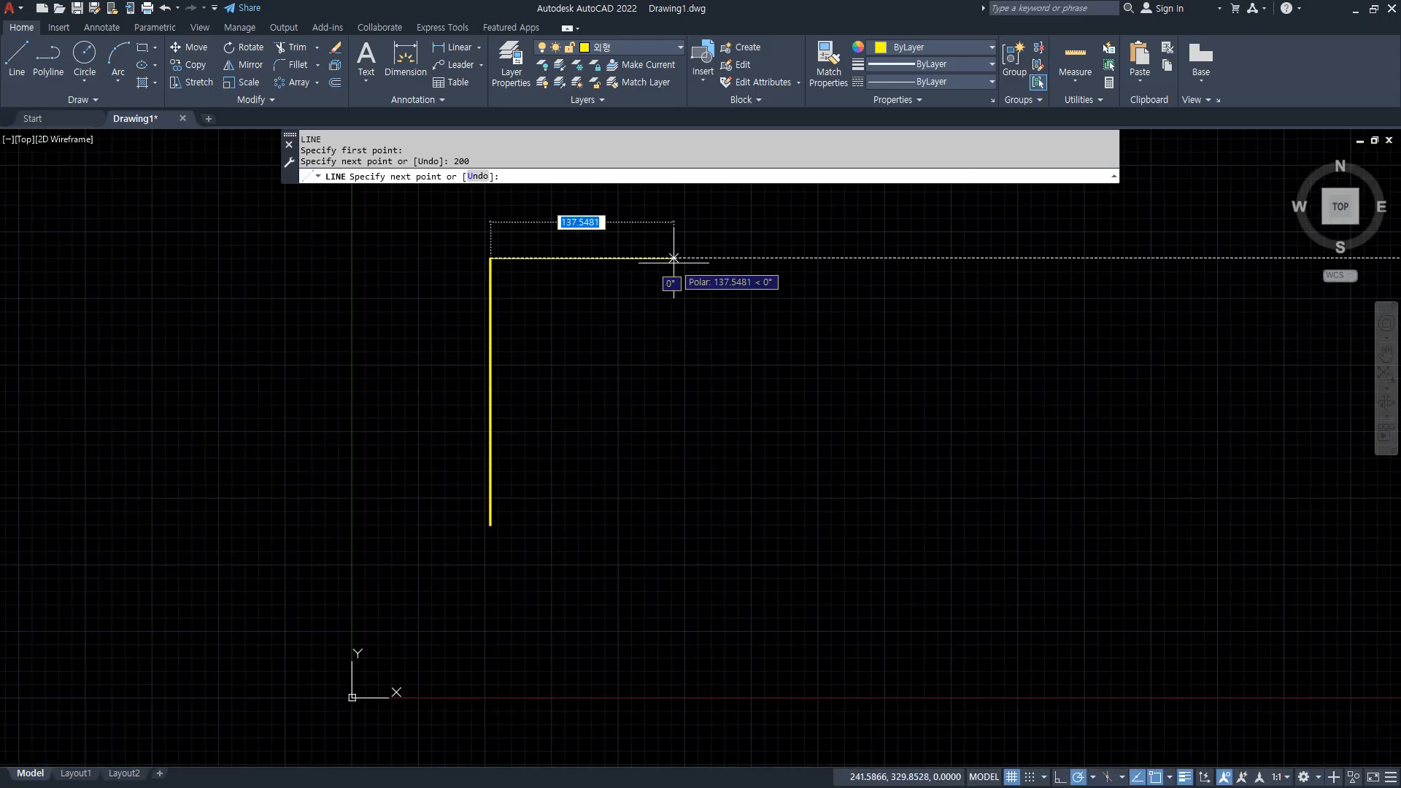
pyautogui.write('200')
pyautogui.press('Return')
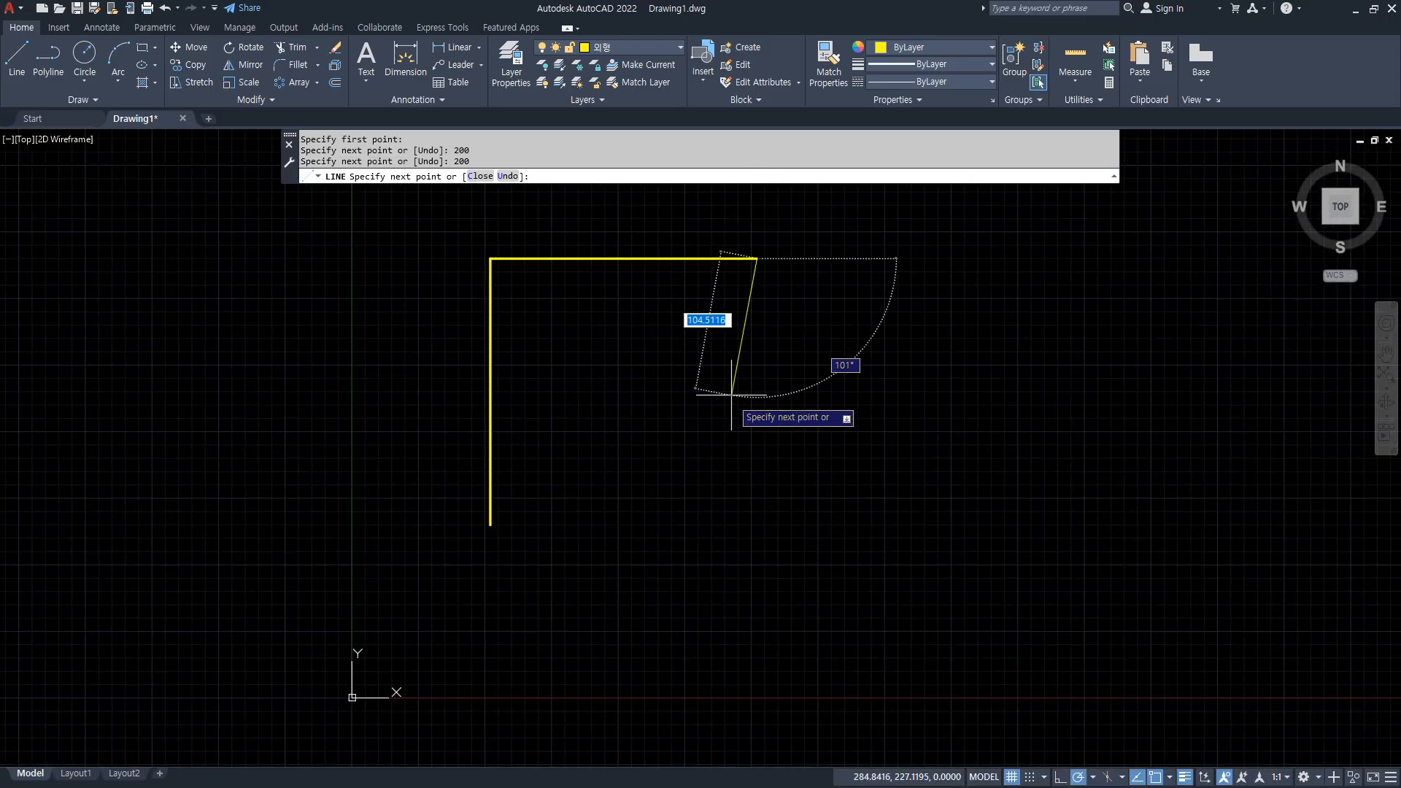
pyautogui.write('4')
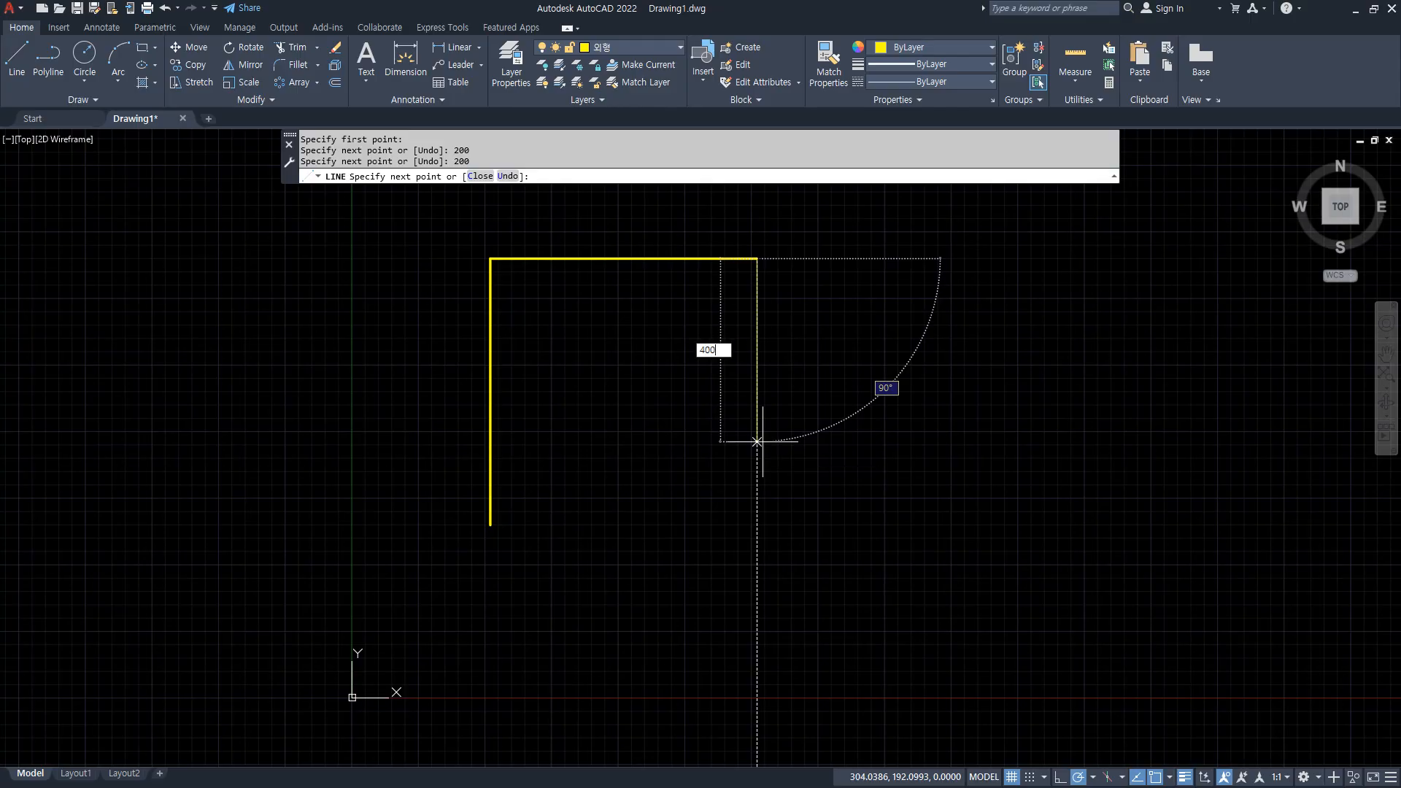
pyautogui.write('00')
pyautogui.press('Return')
# Continue the line chain 200 to the right, 300 up and 500 to the right, and end it.
pyautogui.moveTo(803, 596); pyautogui.dragTo(756, 535, button='middle')
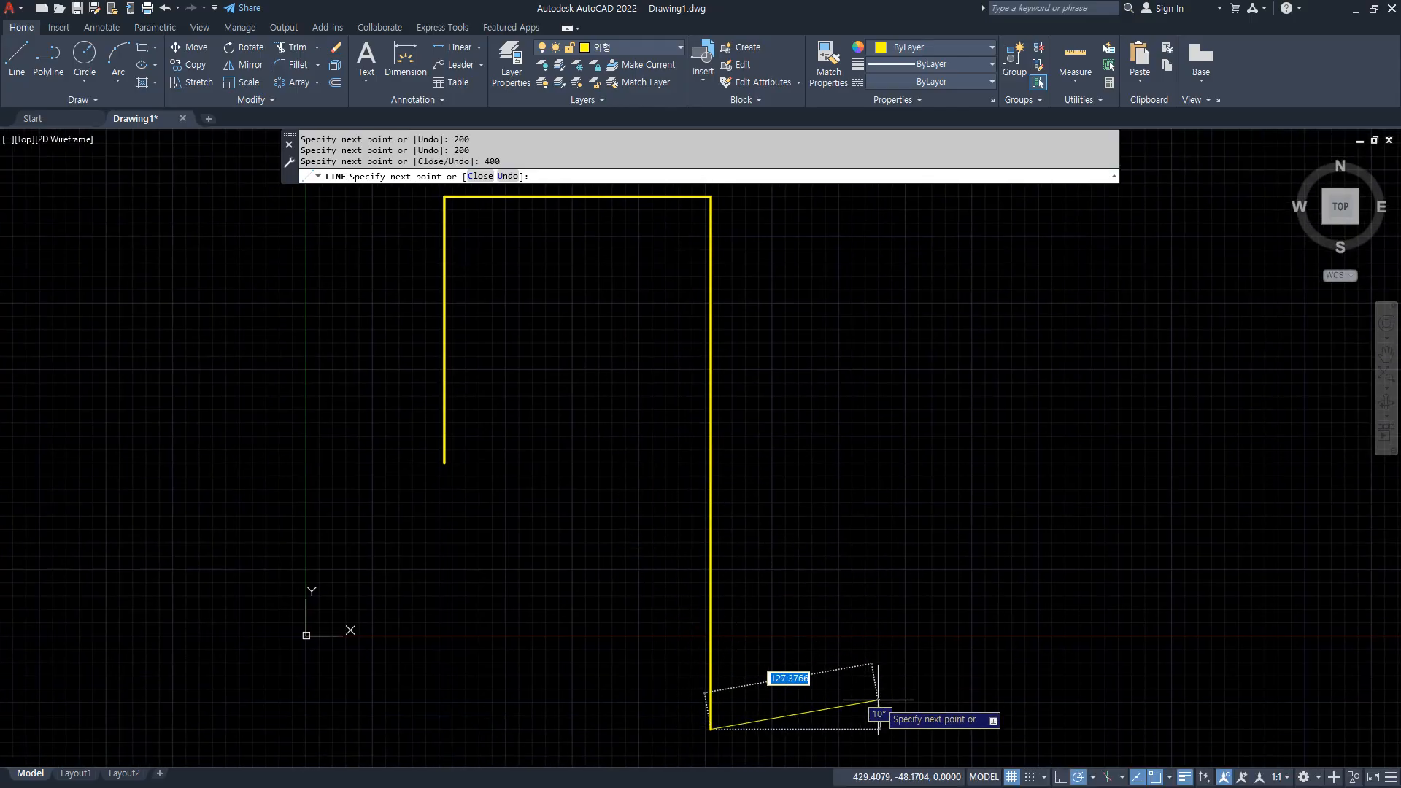
pyautogui.write('200')
pyautogui.press('Return')
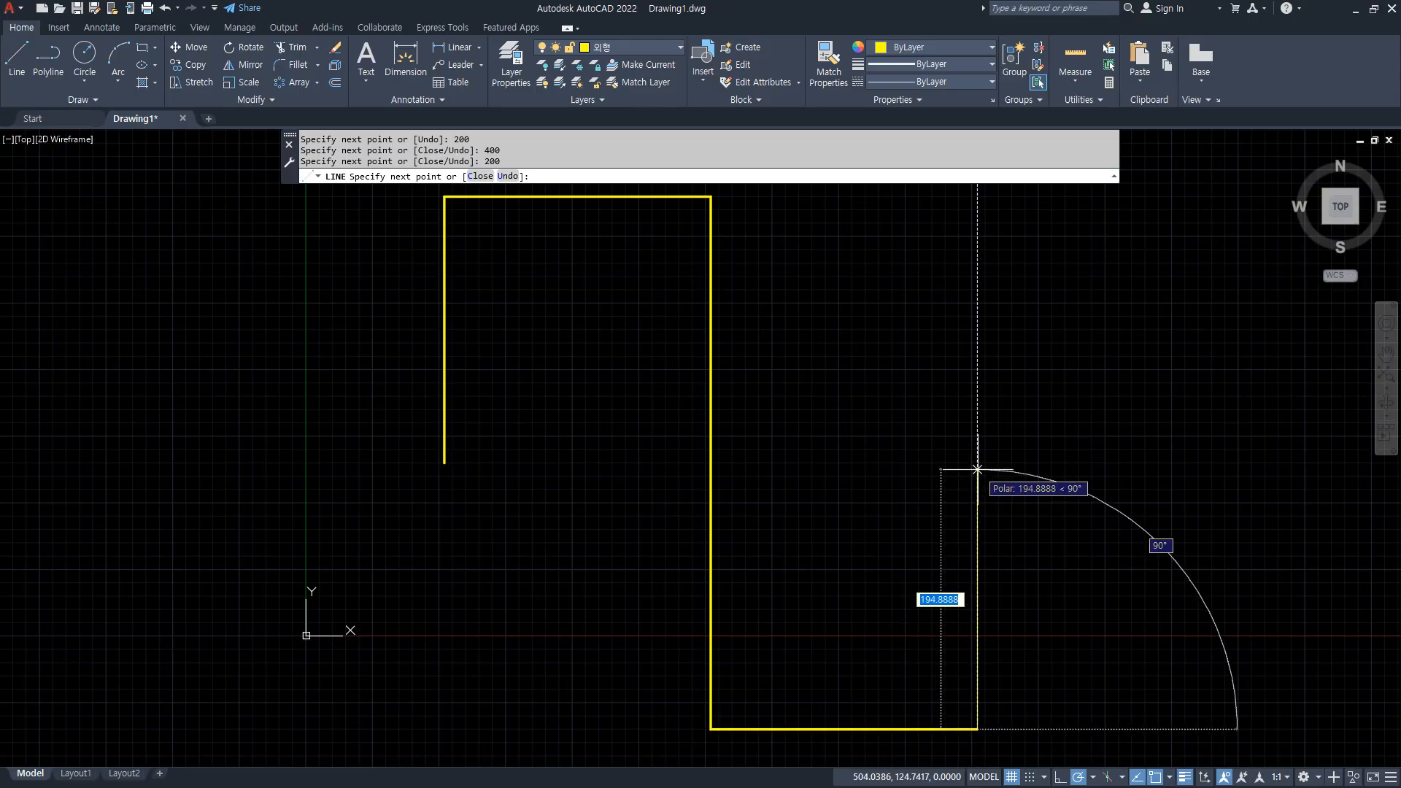
pyautogui.write('300')
pyautogui.press('Return')
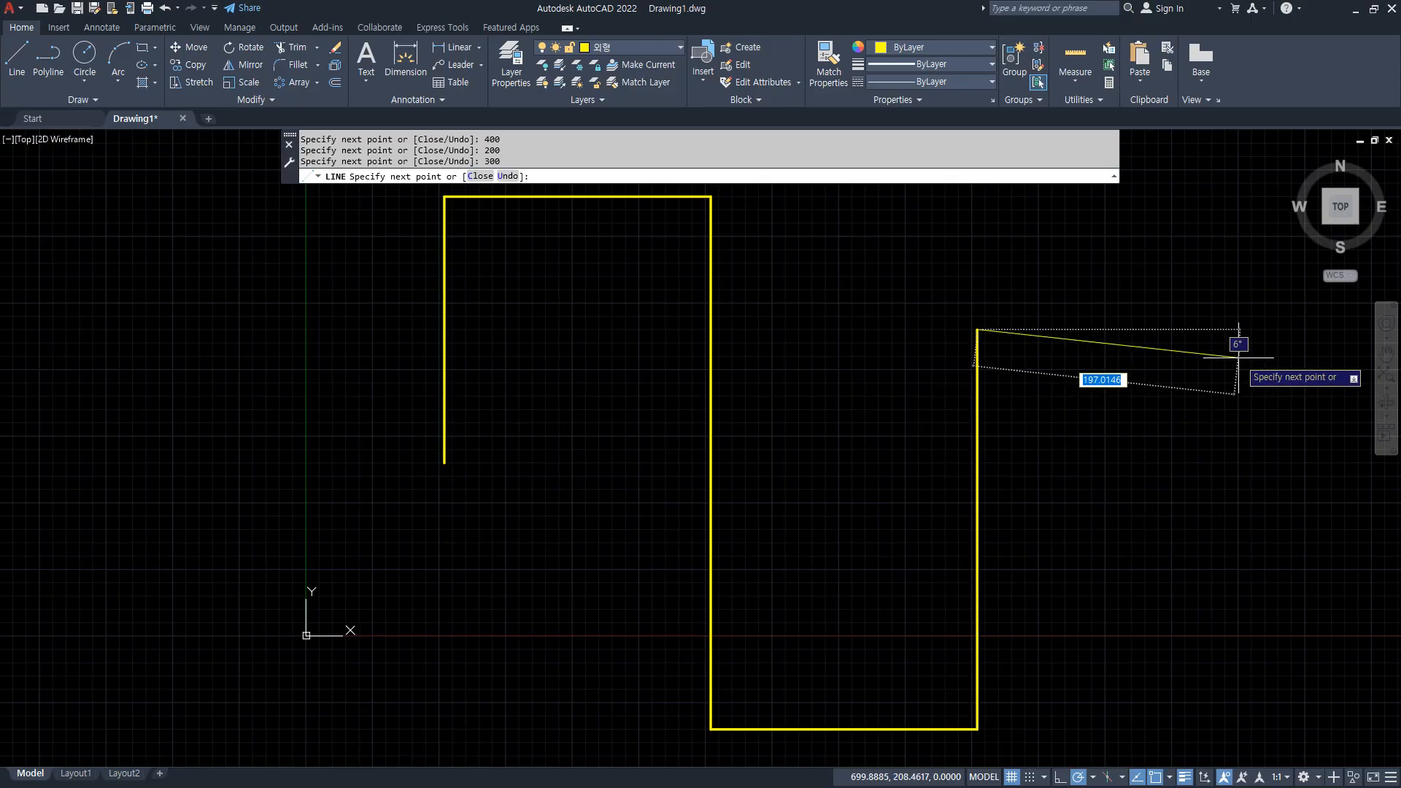
pyautogui.write('5')
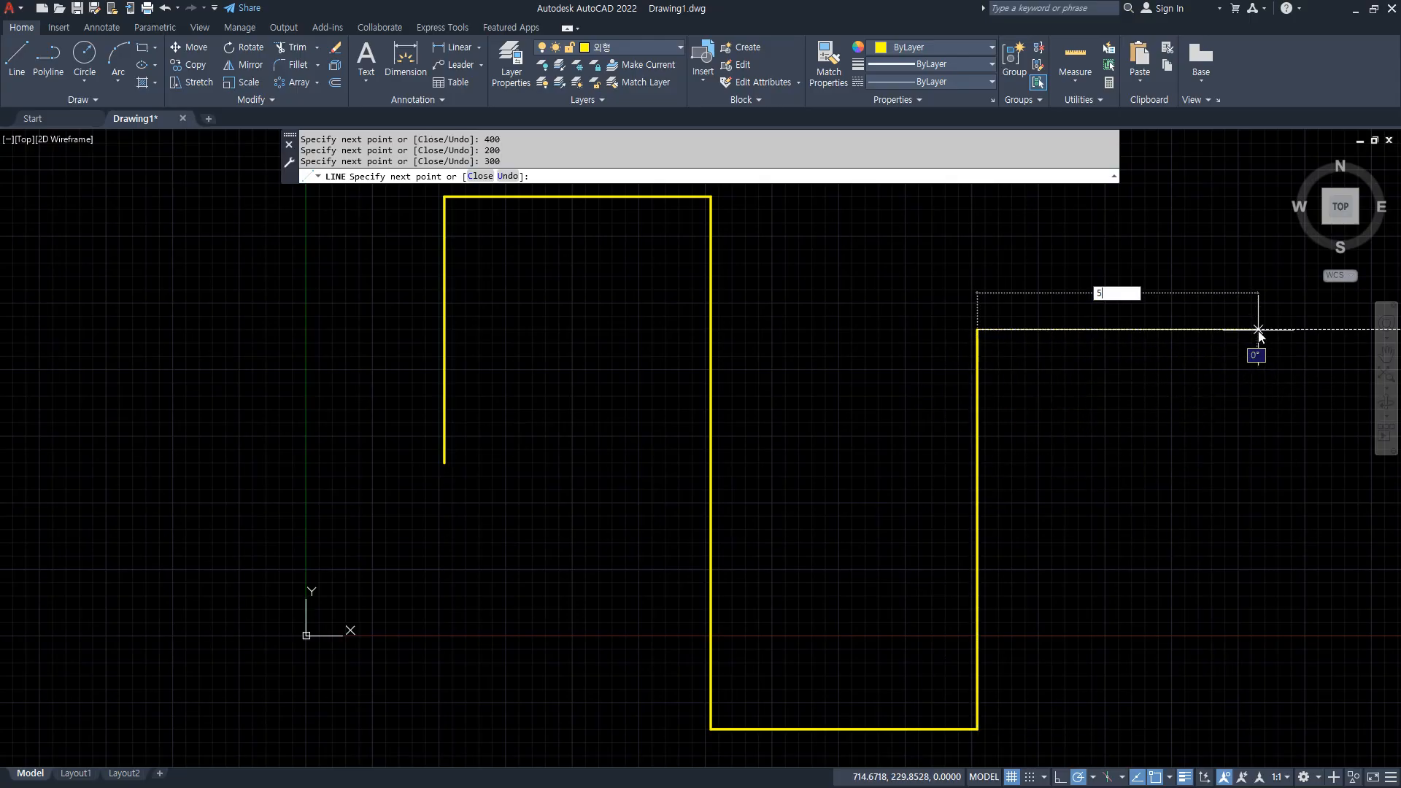
pyautogui.press('Return')
# Draw a 200-long horizontal line leftward from the lower end of the first vertical line.
pyautogui.press('Return')
pyautogui.press('Return')
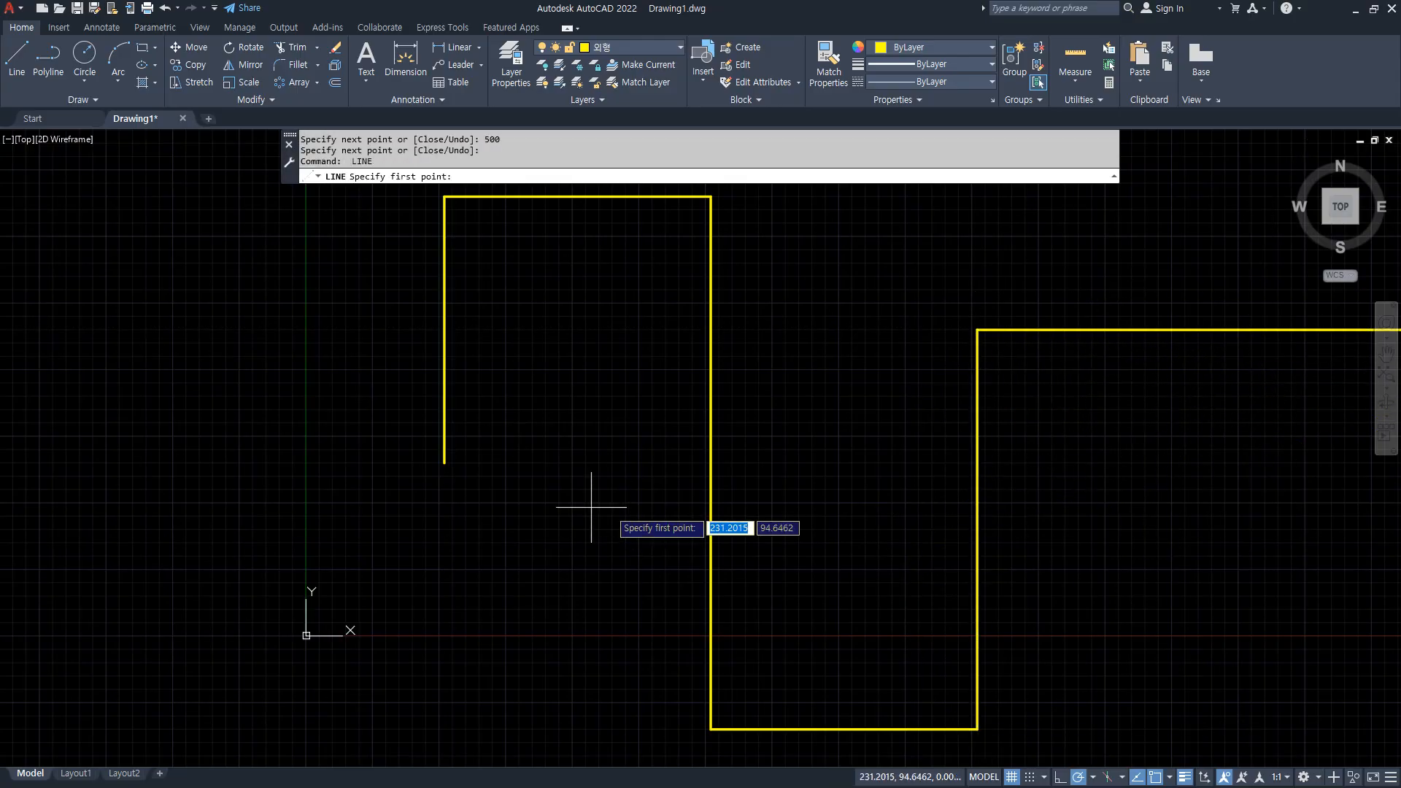
pyautogui.click(444, 463)
pyautogui.write('200')
pyautogui.press('Return')
pyautogui.press('Return')
pyautogui.scroll(-2, 438, 540)
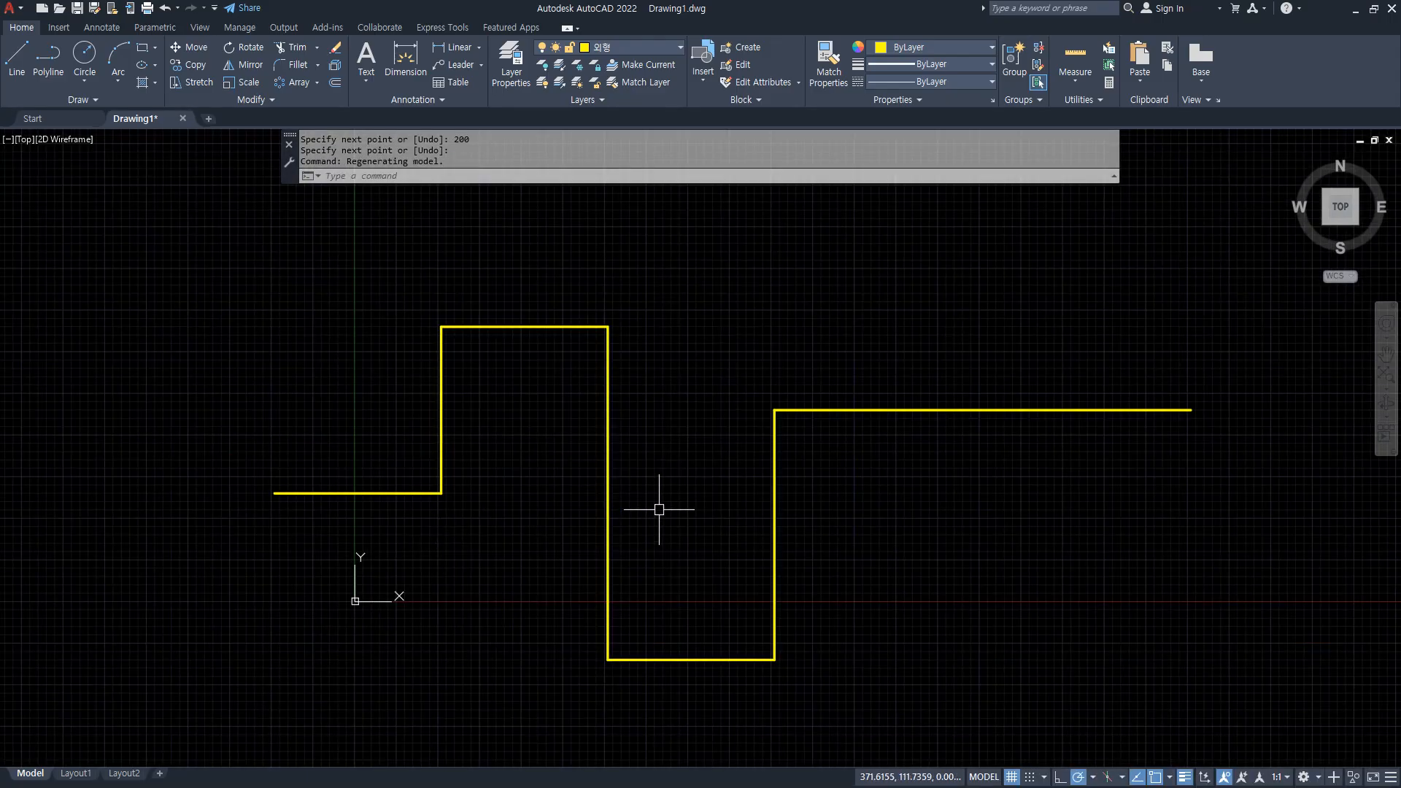
# Try to join all seven lines with the 300-long vertical line preselected as the source, and check the result by selecting a segment.
pyautogui.moveTo(658, 510); pyautogui.dragTo(677, 473, button='middle')
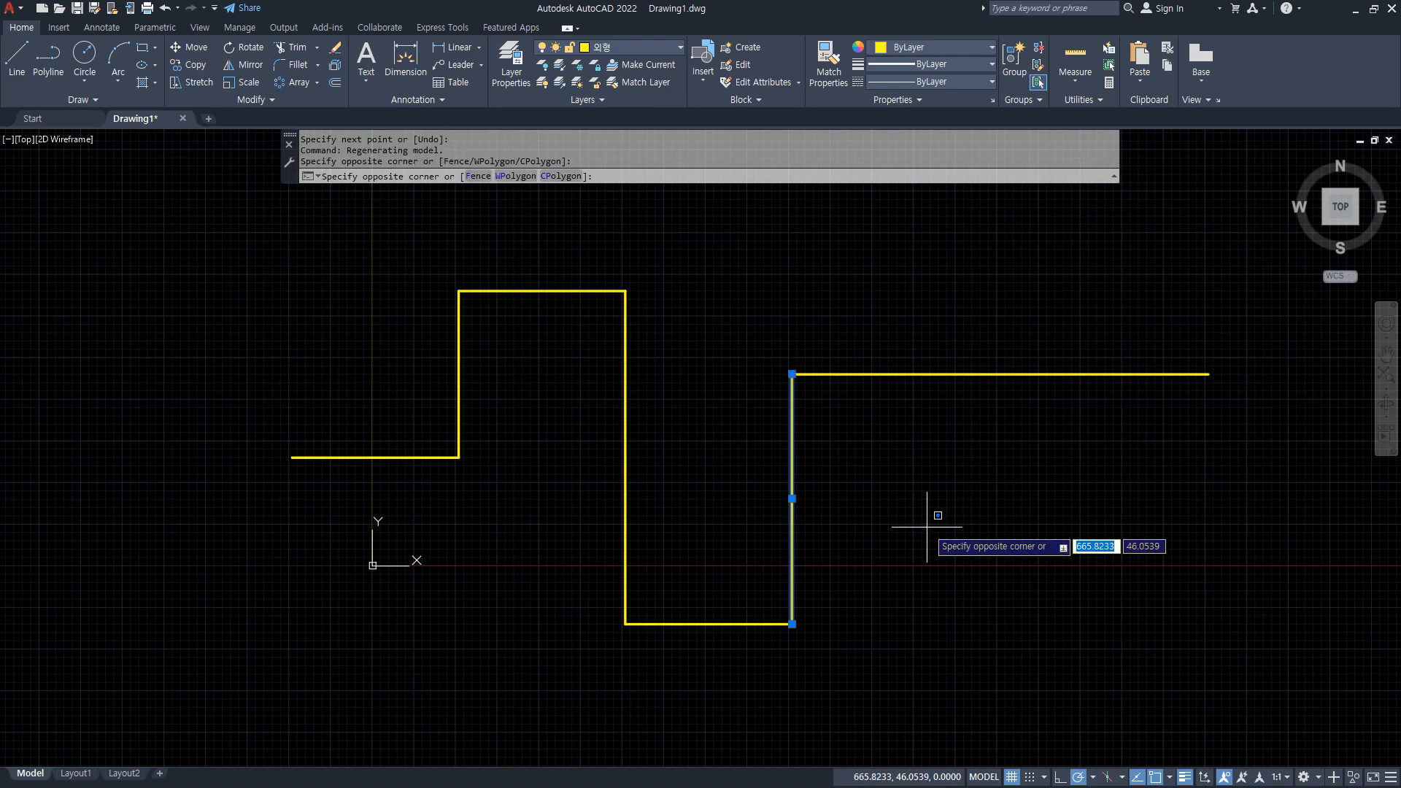
pyautogui.press('Escape')
pyautogui.write('j')
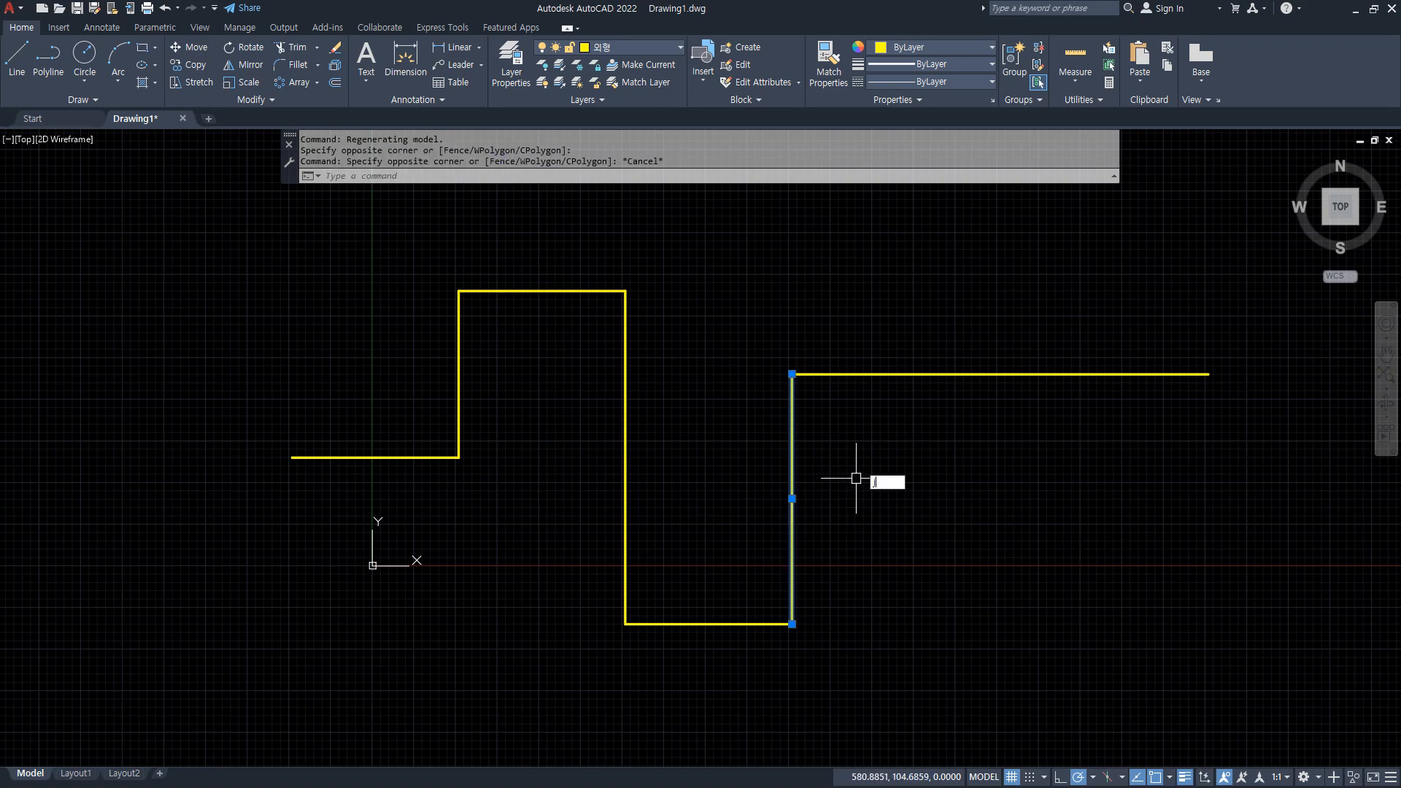
pyautogui.press('Return')
pyautogui.click(917, 246)
pyautogui.click(297, 737)
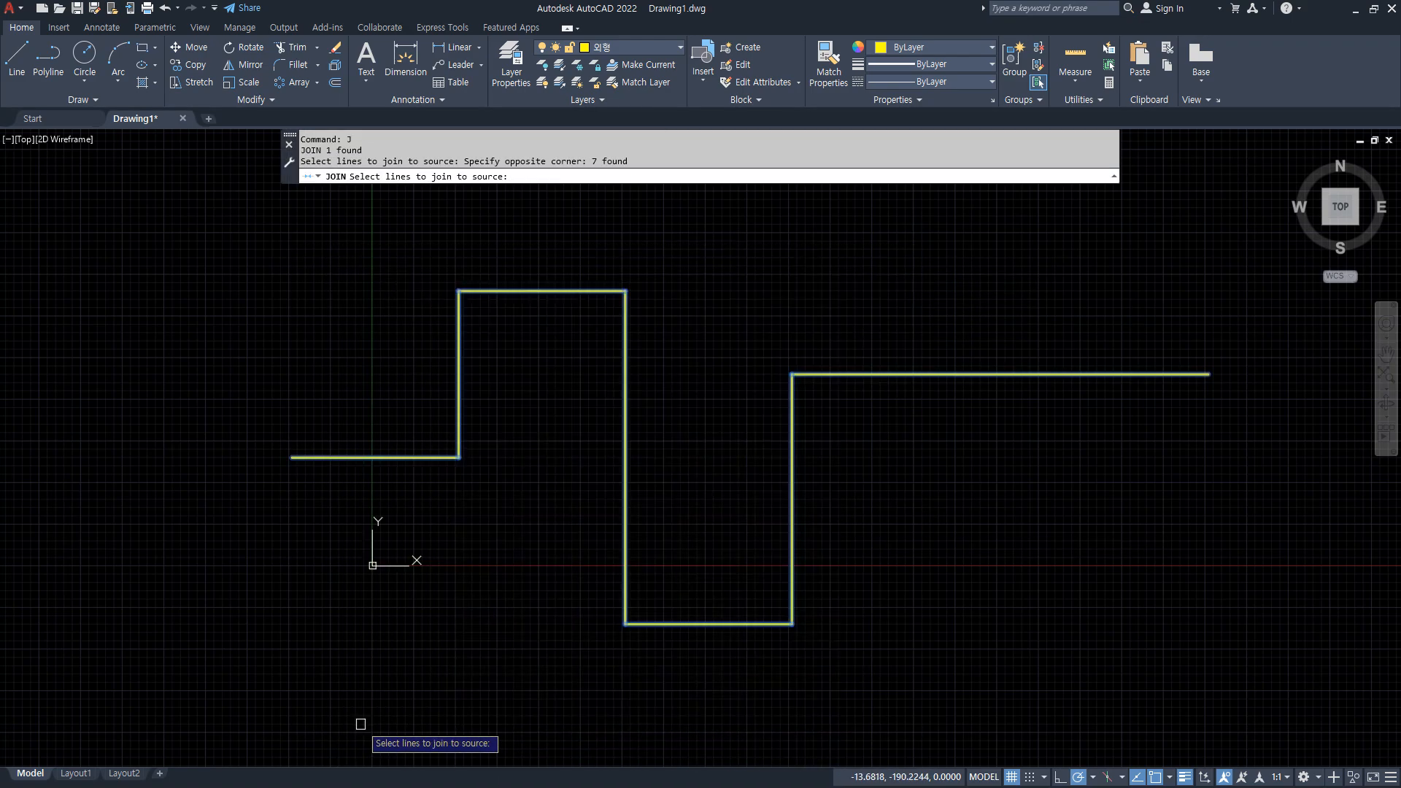
pyautogui.press('Return')
pyautogui.click(410, 456)
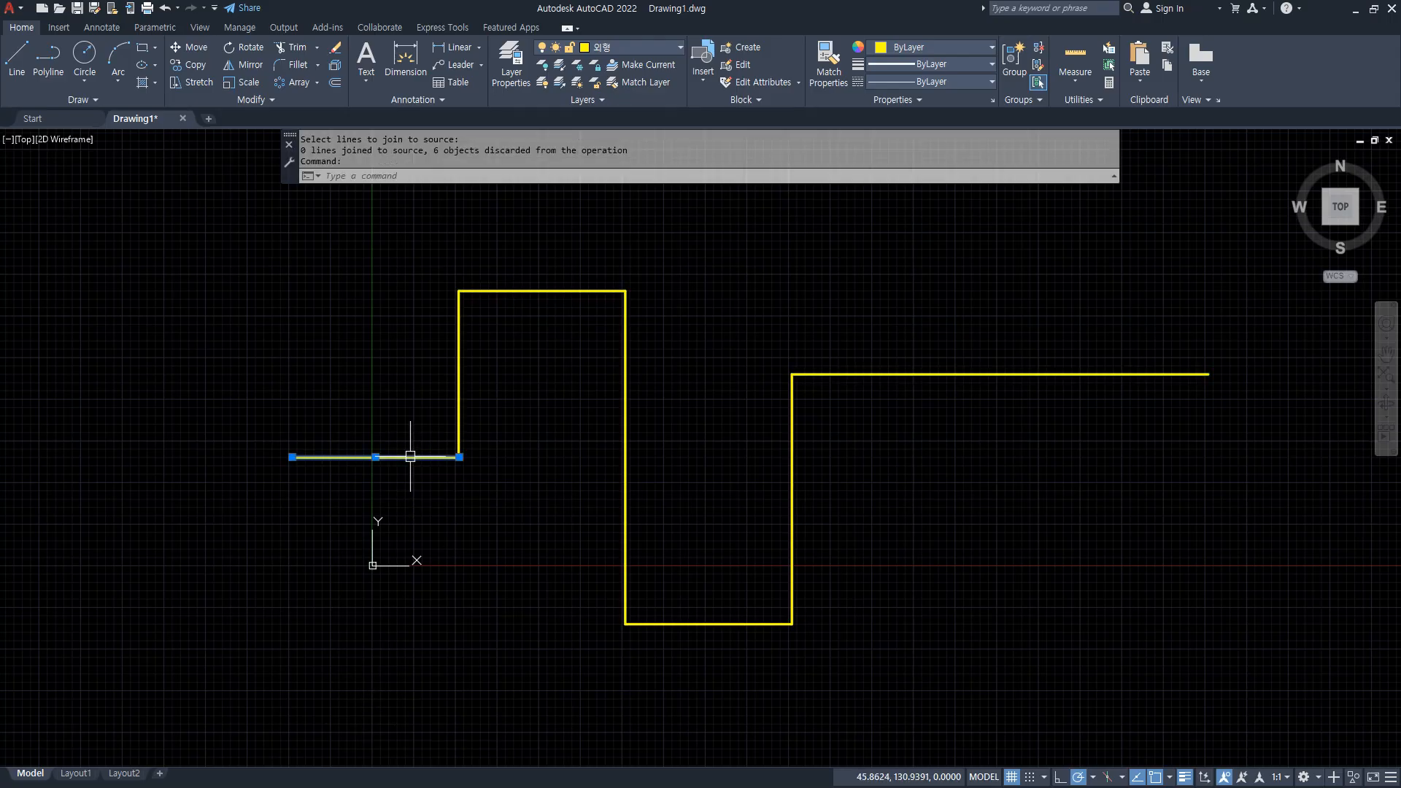
pyautogui.press('Escape')
pyautogui.press('Escape')
# Join all seven lines together in one selection with nothing preselected, and select the resulting polyline to check it.
pyautogui.write('j')
pyautogui.press('Return')
pyautogui.click(900, 265)
pyautogui.click(258, 694)
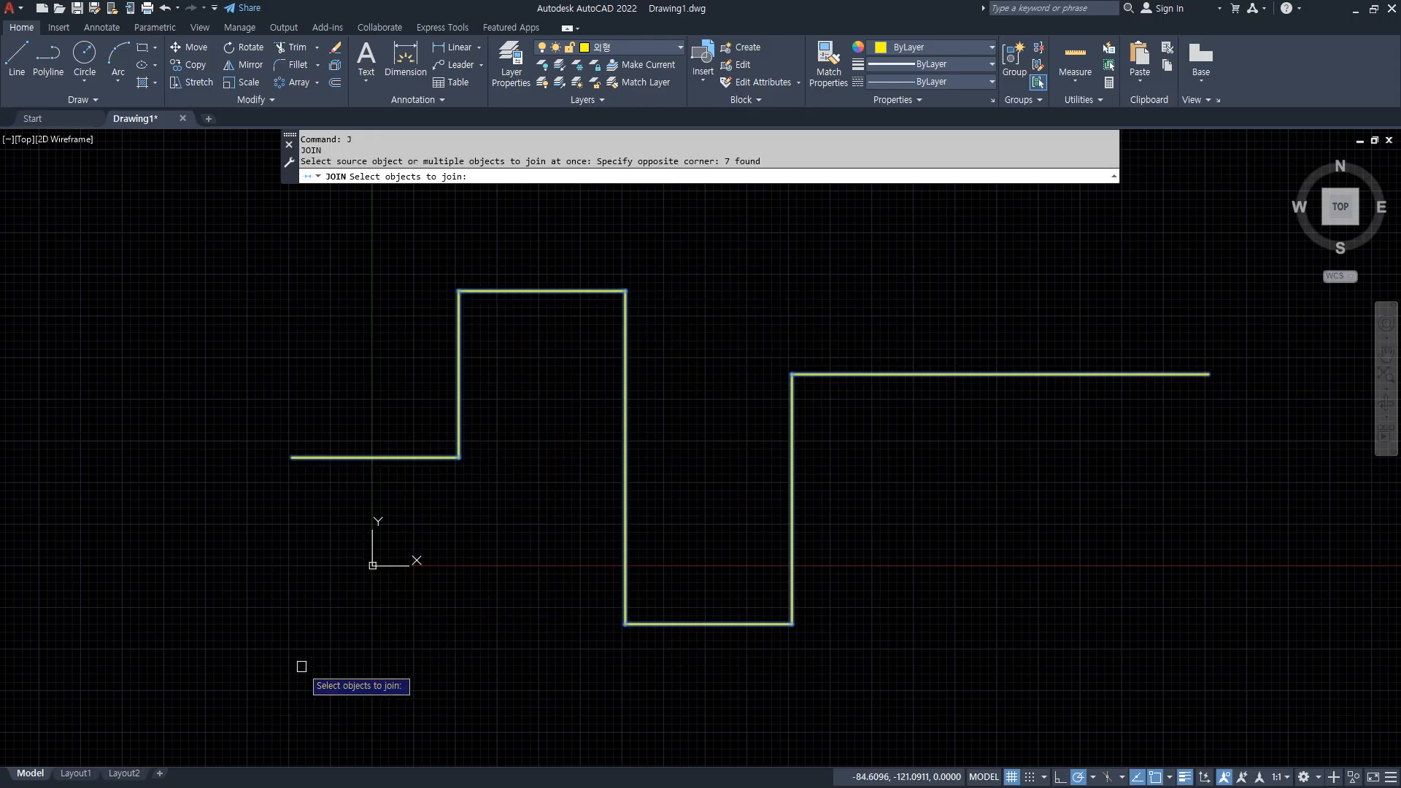
pyautogui.press('Return')
pyautogui.click(394, 457)
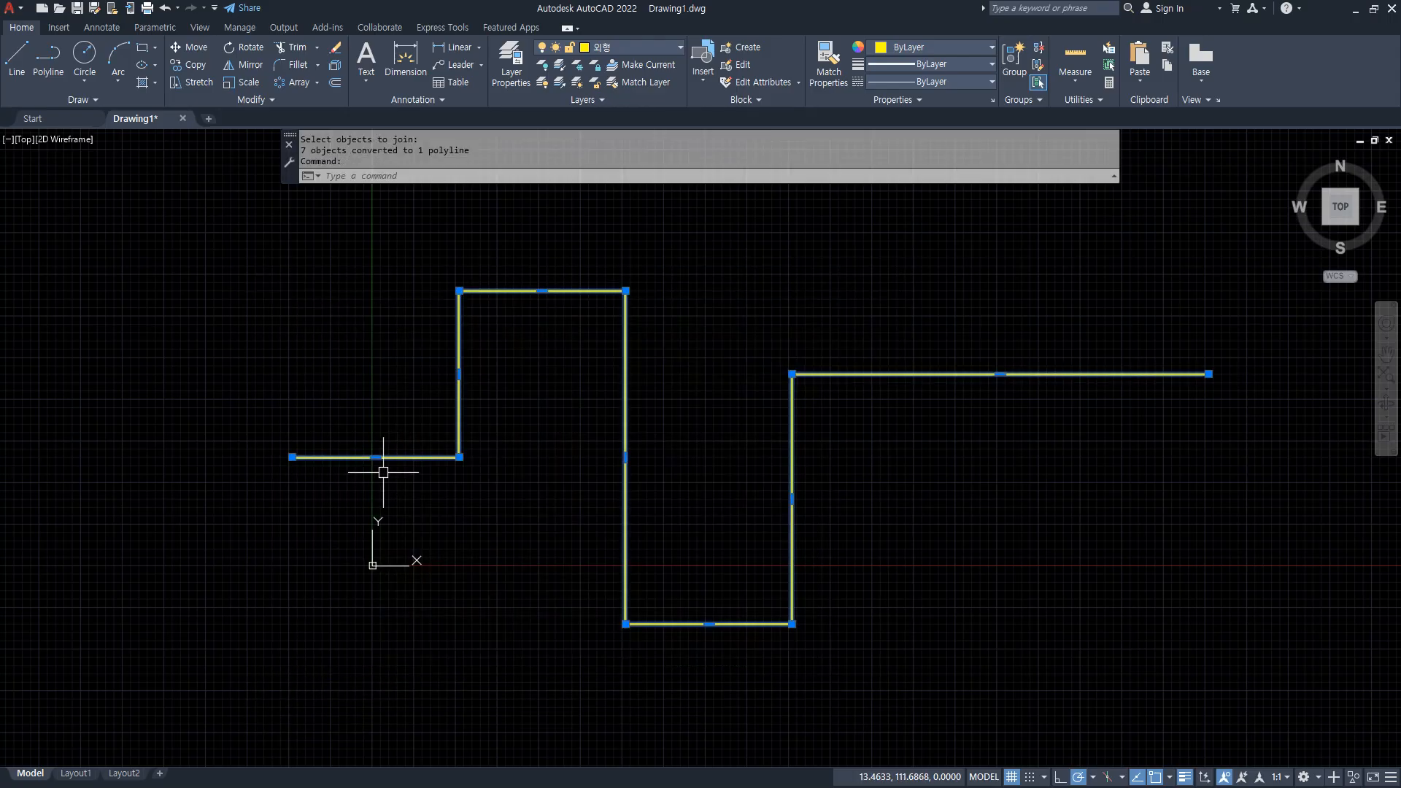
# Move the polyline from its left endpoint to the midpoint of its first vertical segment.
pyautogui.write('m')
pyautogui.press('Return')
pyautogui.click(300, 454)
pyautogui.click(464, 372)
# Change the whole polyline to the red 중심 layer and clear the selection.
pyautogui.moveTo(631, 404); pyautogui.dragTo(441, 490, button='middle')
pyautogui.click(625, 394)
pyautogui.click(544, 419)
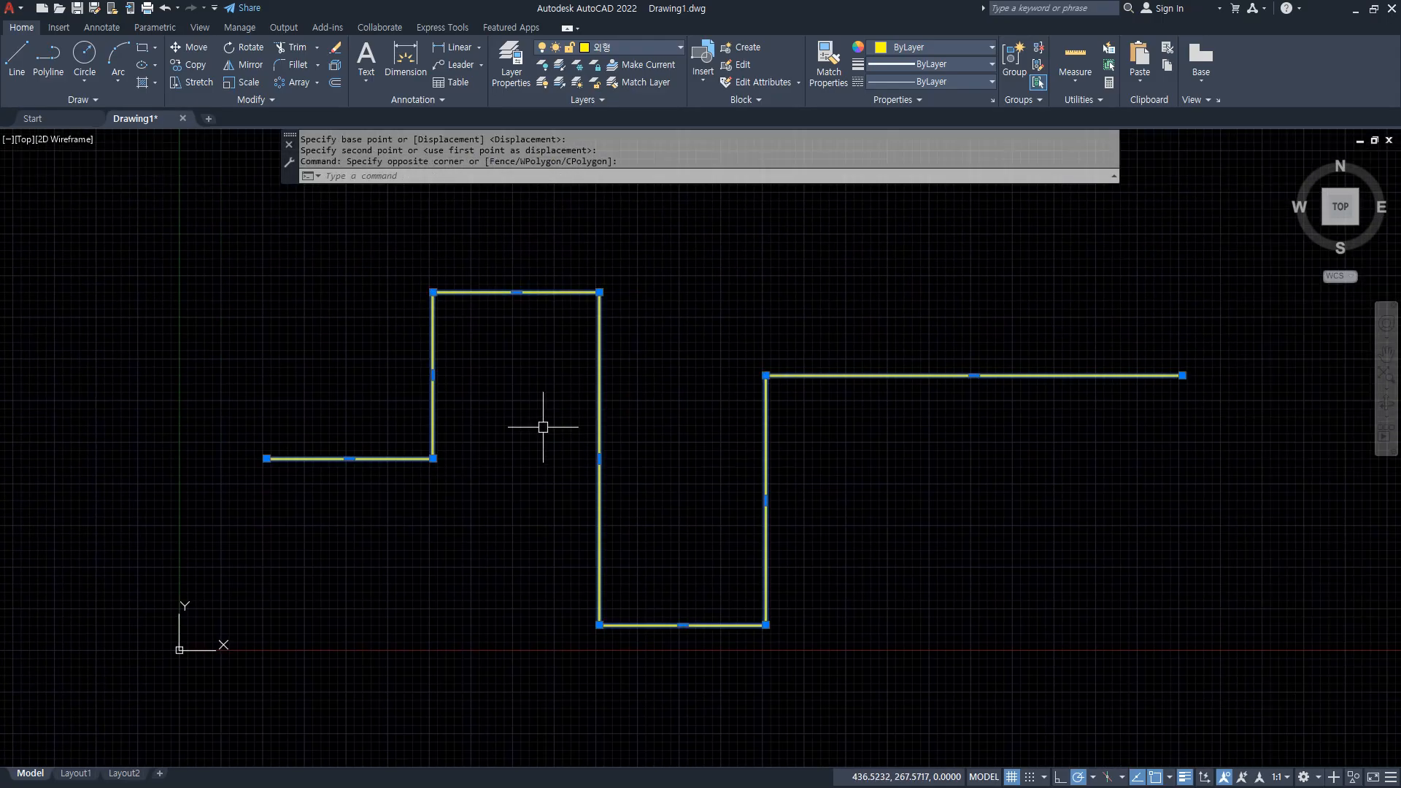
pyautogui.click(604, 48)
pyautogui.click(637, 85)
pyautogui.press('Escape')
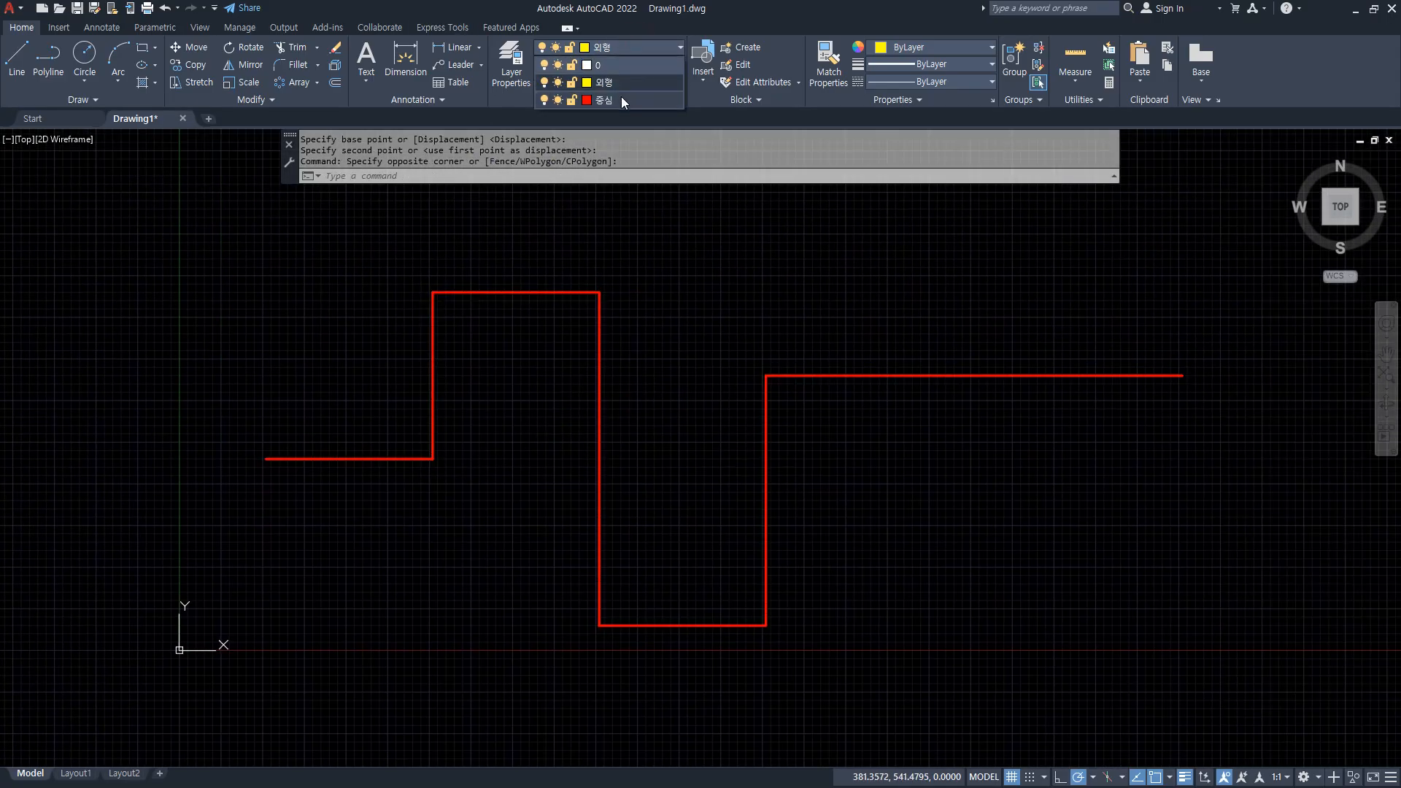
pyautogui.press('Escape')
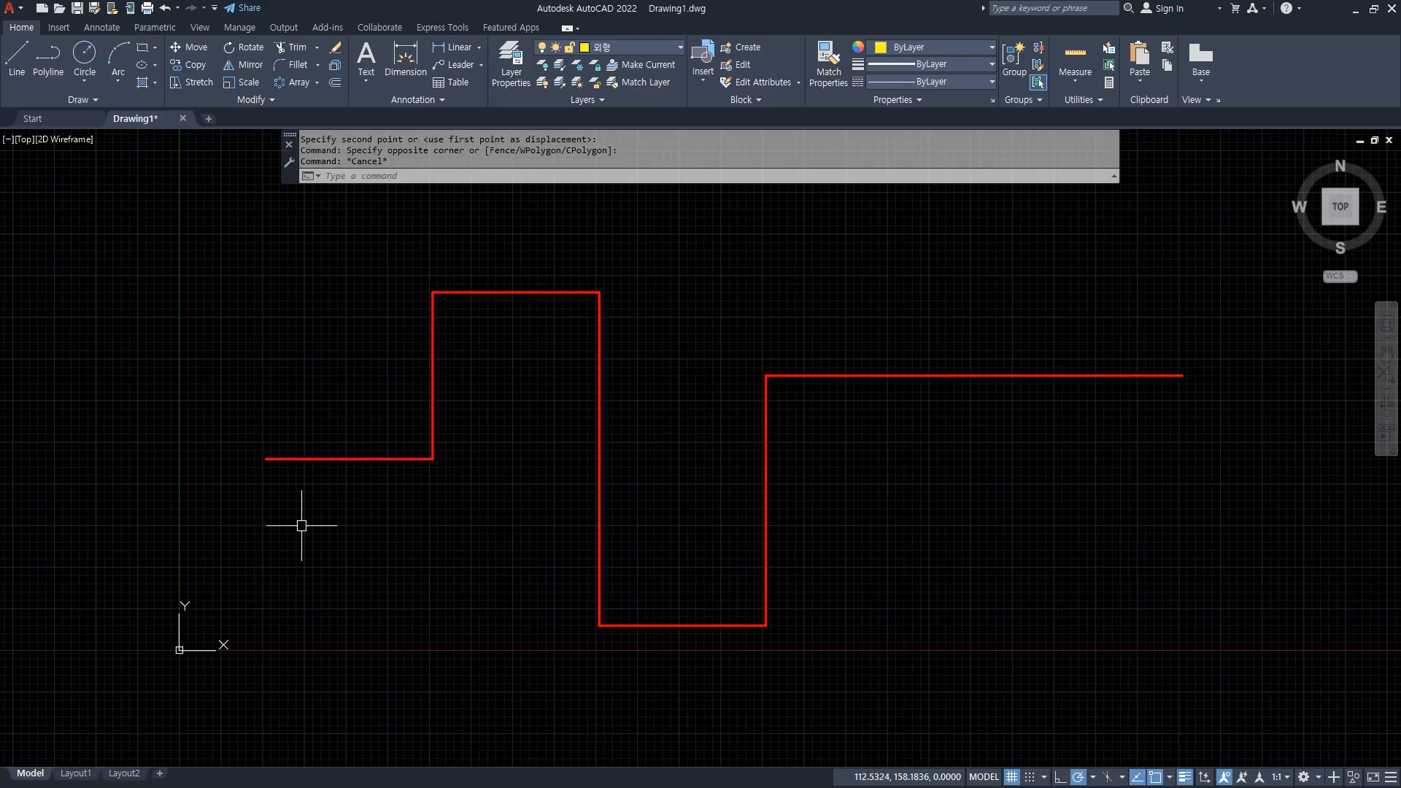
# Draw a circle of radius 10 centred on the polyline's left endpoint, and erase it.
pyautogui.write('c')
pyautogui.press('Return')
pyautogui.click(265, 458)
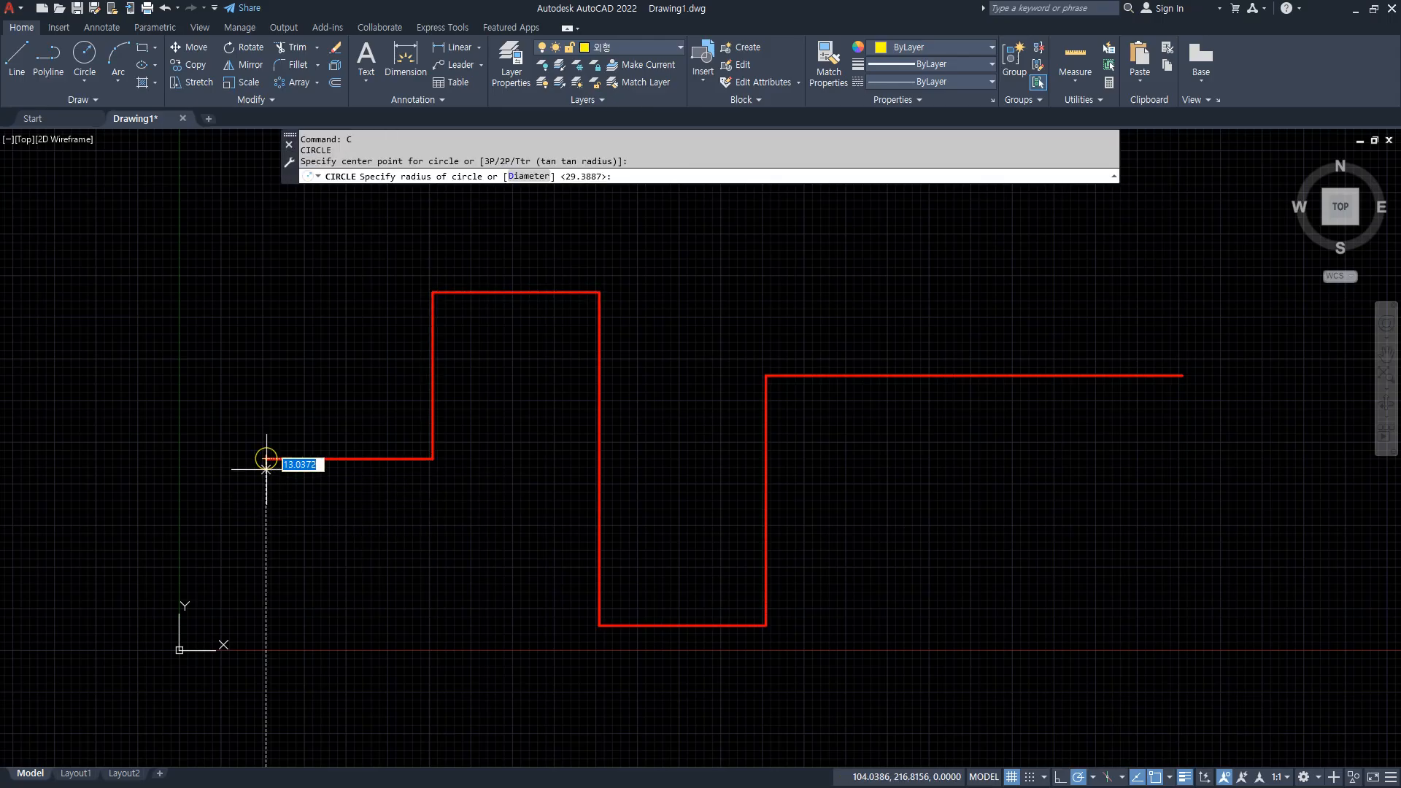
pyautogui.write('10')
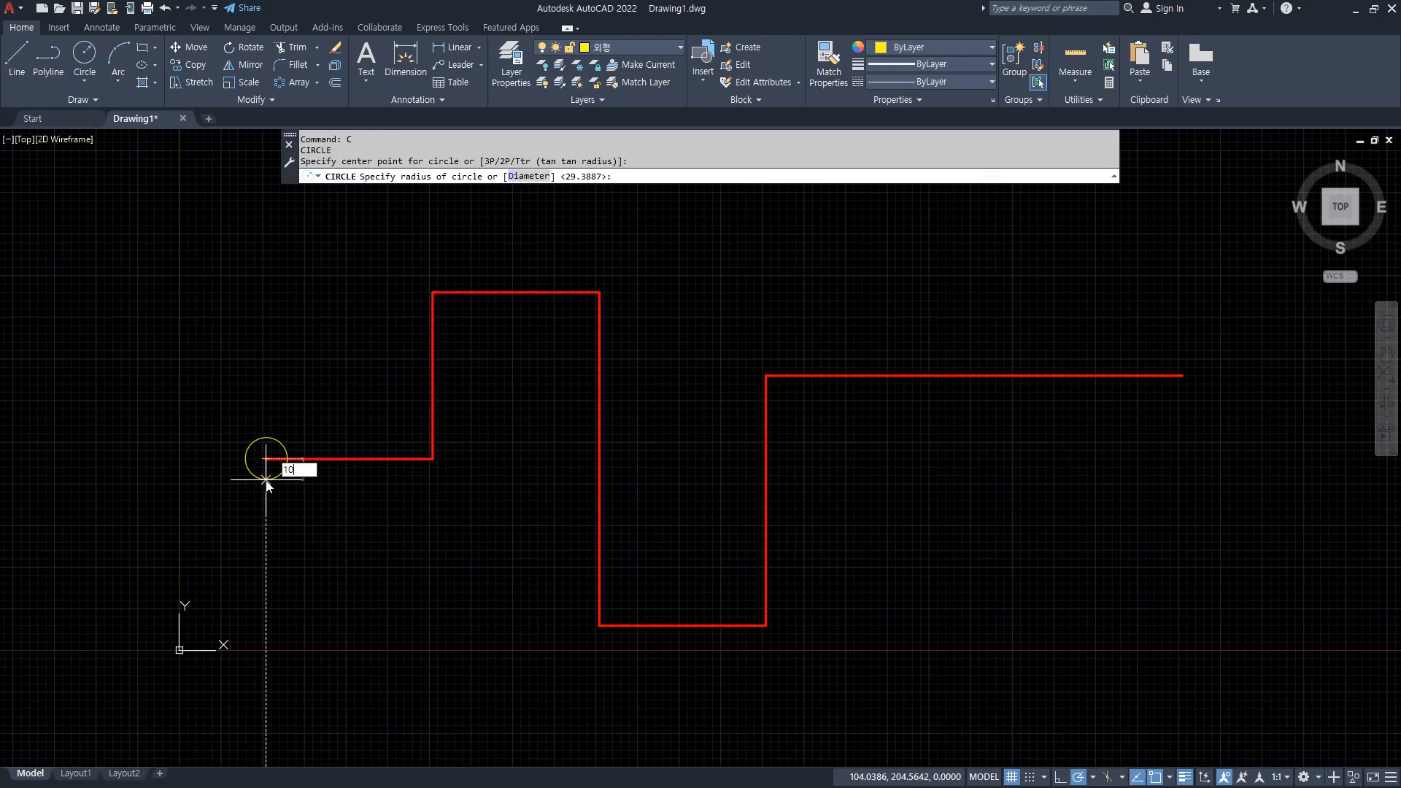
pyautogui.press('Return')
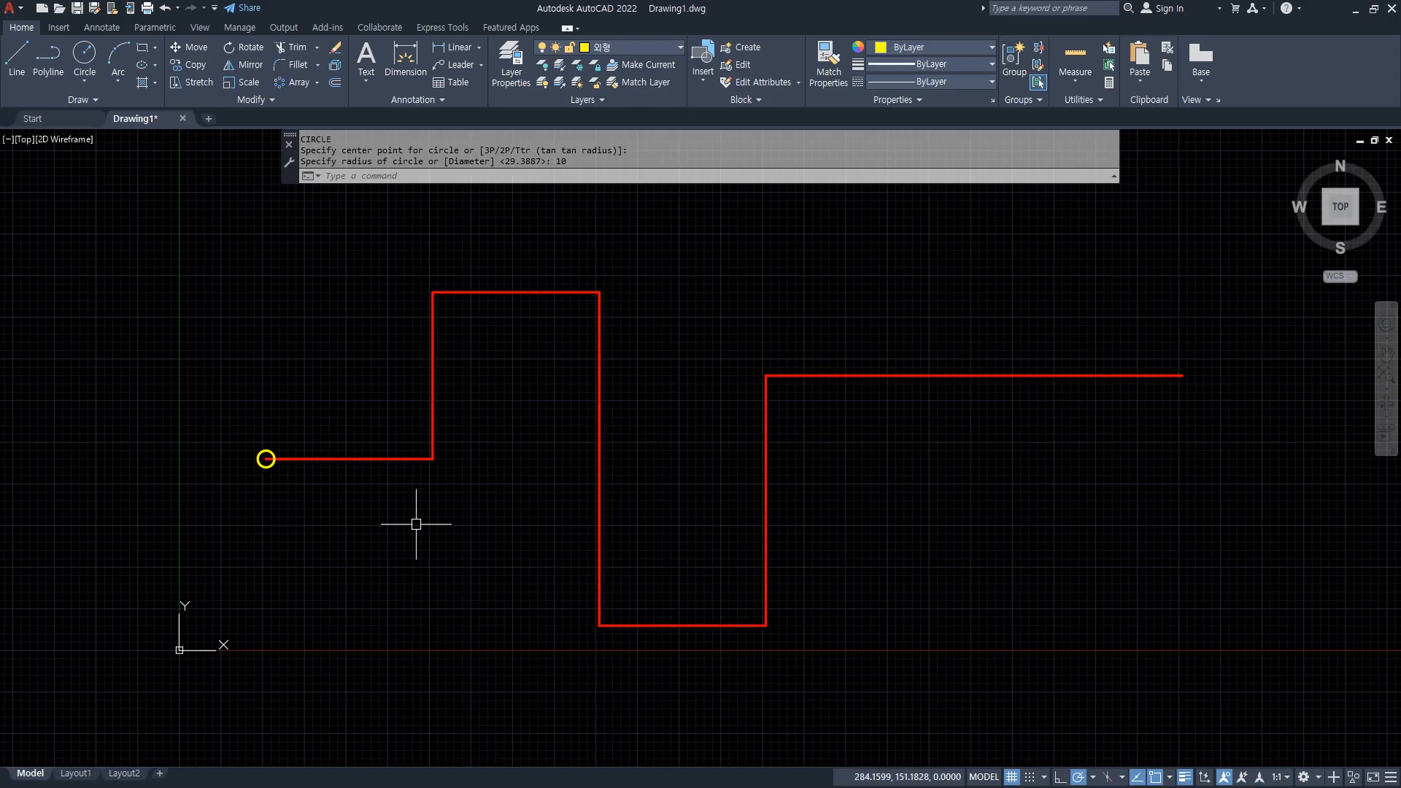
pyautogui.click(197, 381)
pyautogui.click(343, 535)
pyautogui.press('Delete')
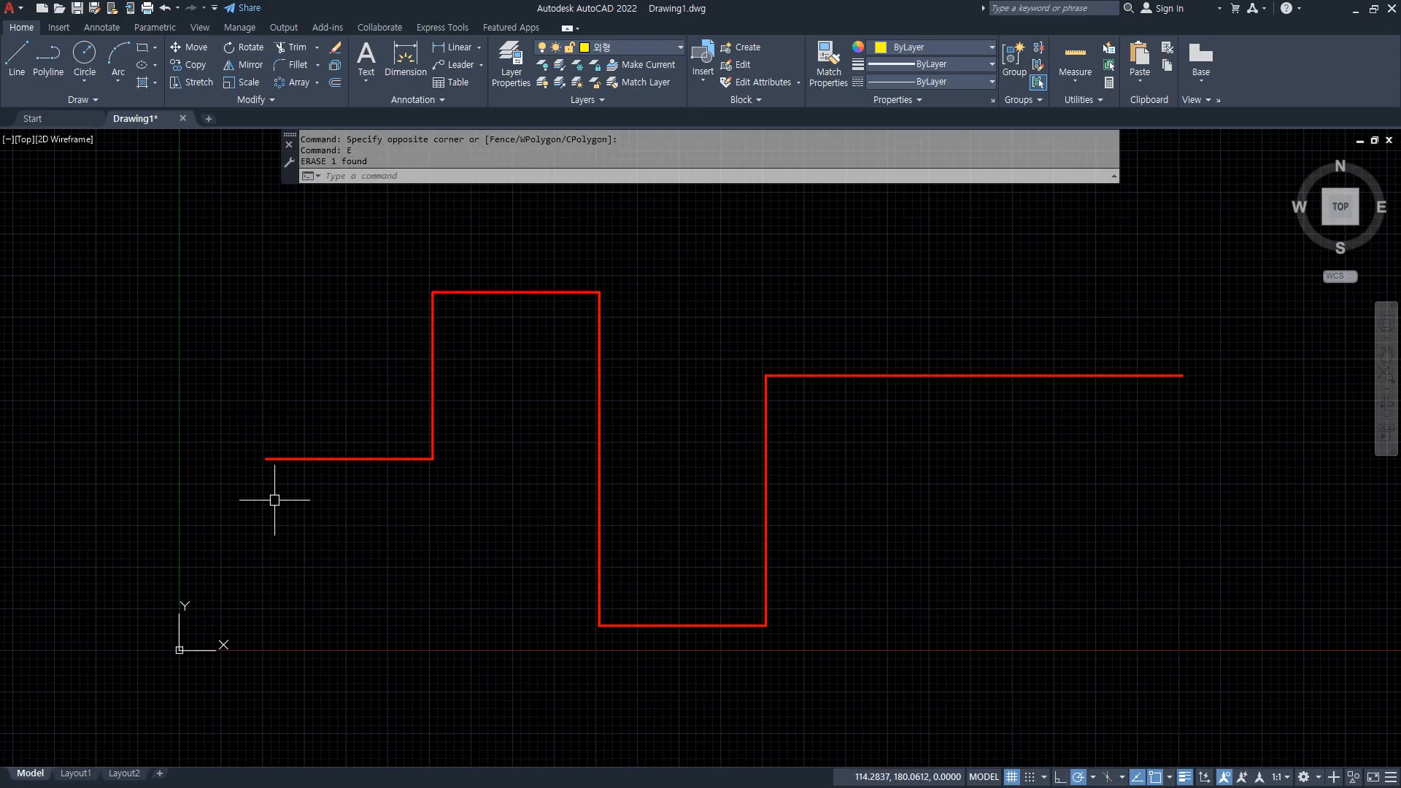
# Draw a circle of radius 20 centred on the red polyline's left endpoint.
pyautogui.write('c')
pyautogui.press('Return')
pyautogui.click(266, 459)
pyautogui.write('20')
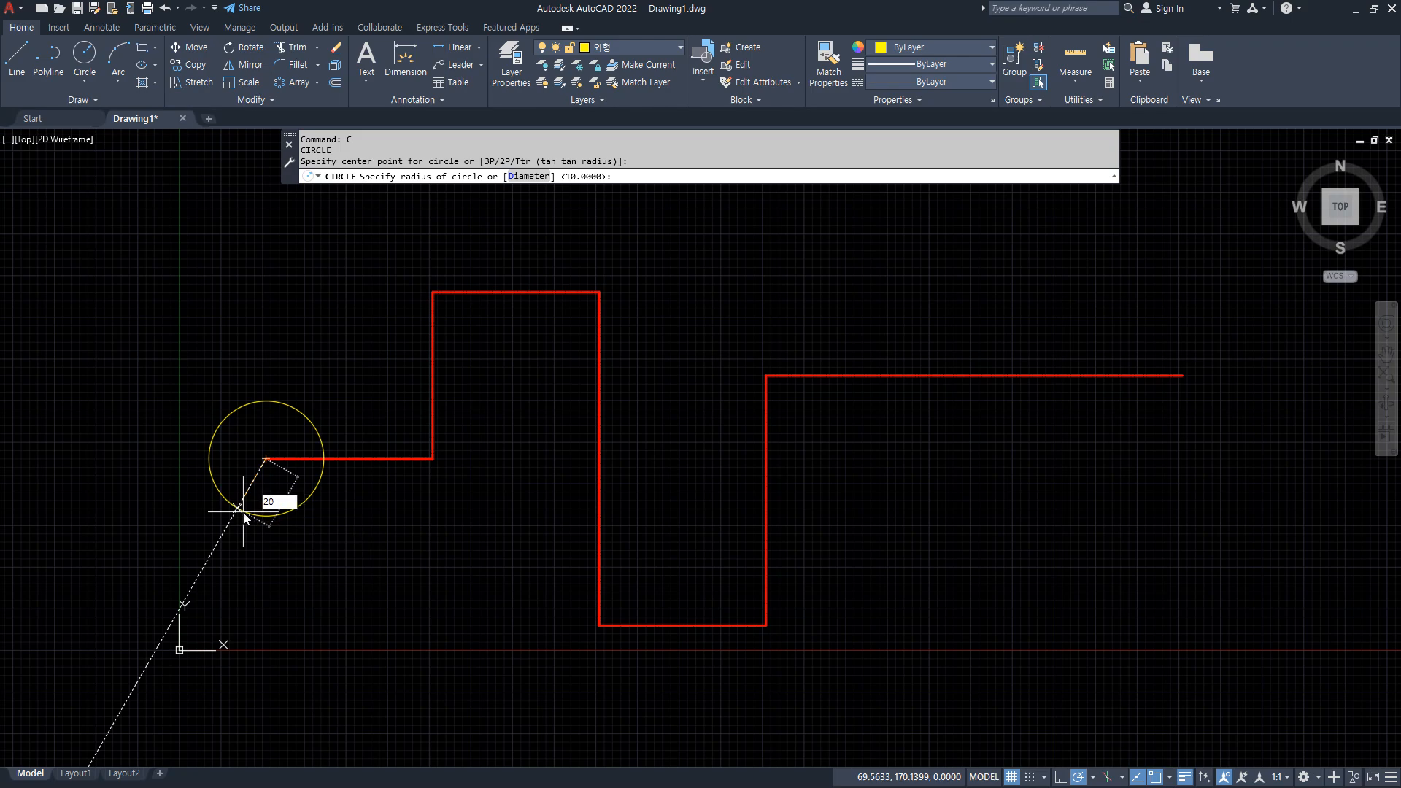
pyautogui.press('Return')
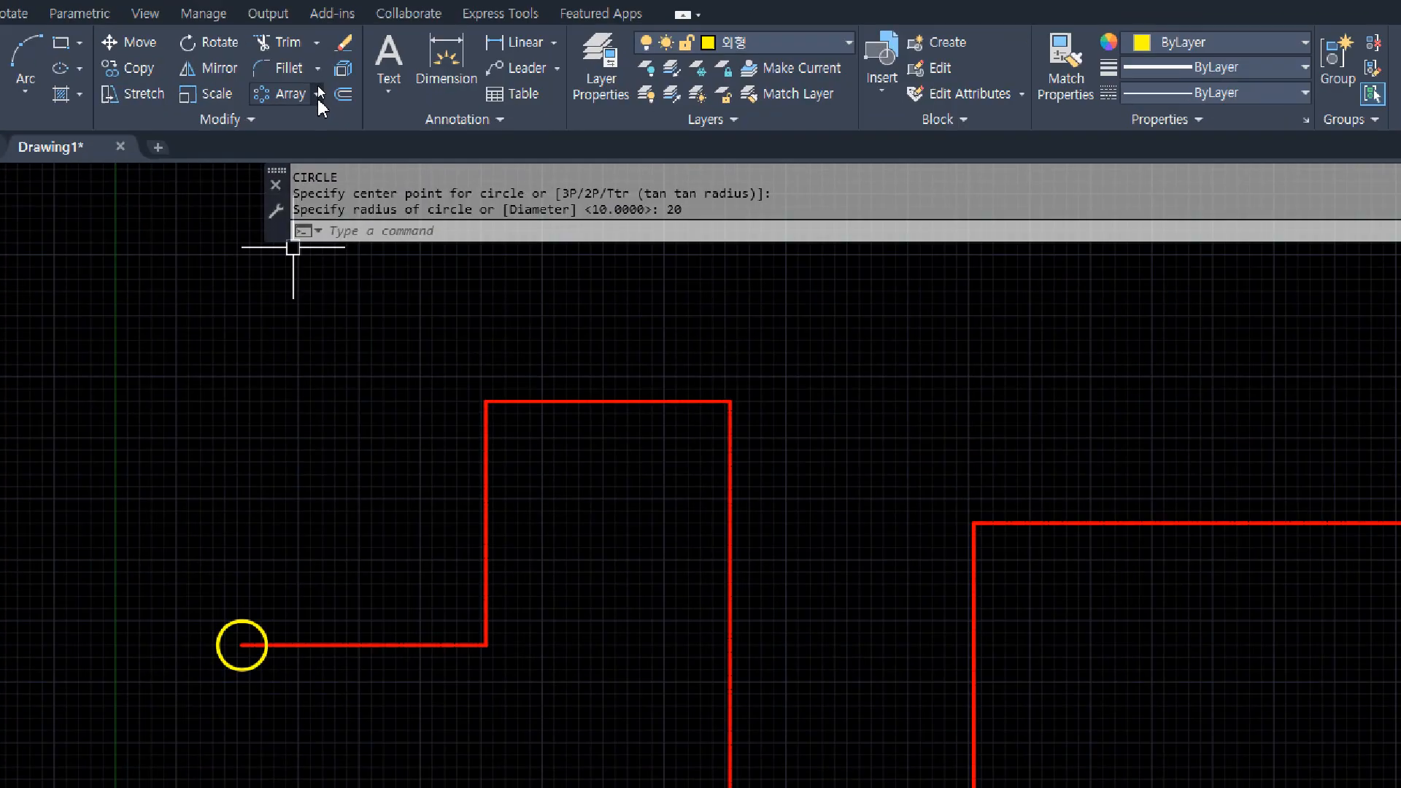
# Create a path array of the yellow circle along the red polyline.
pyautogui.click(318, 85)
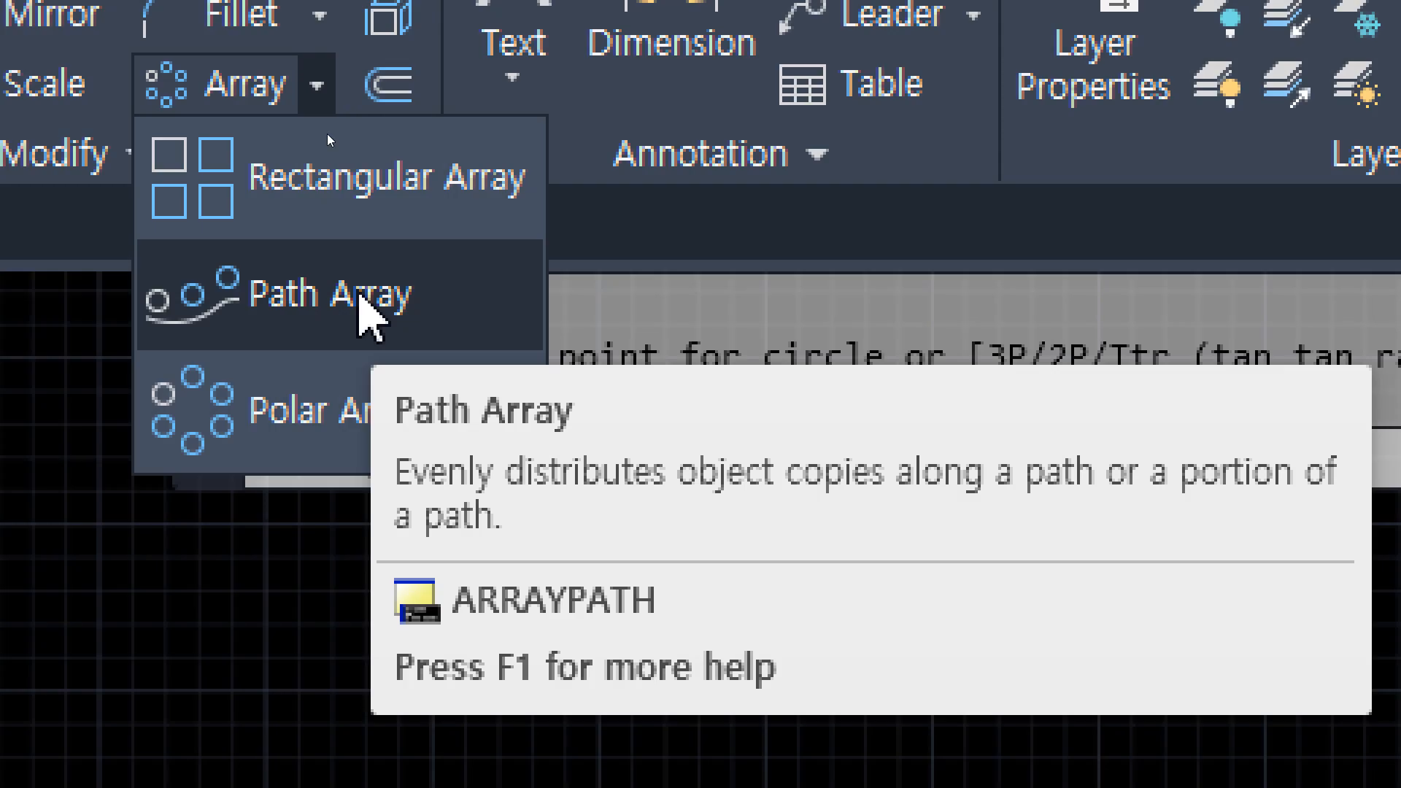
pyautogui.click(359, 295)
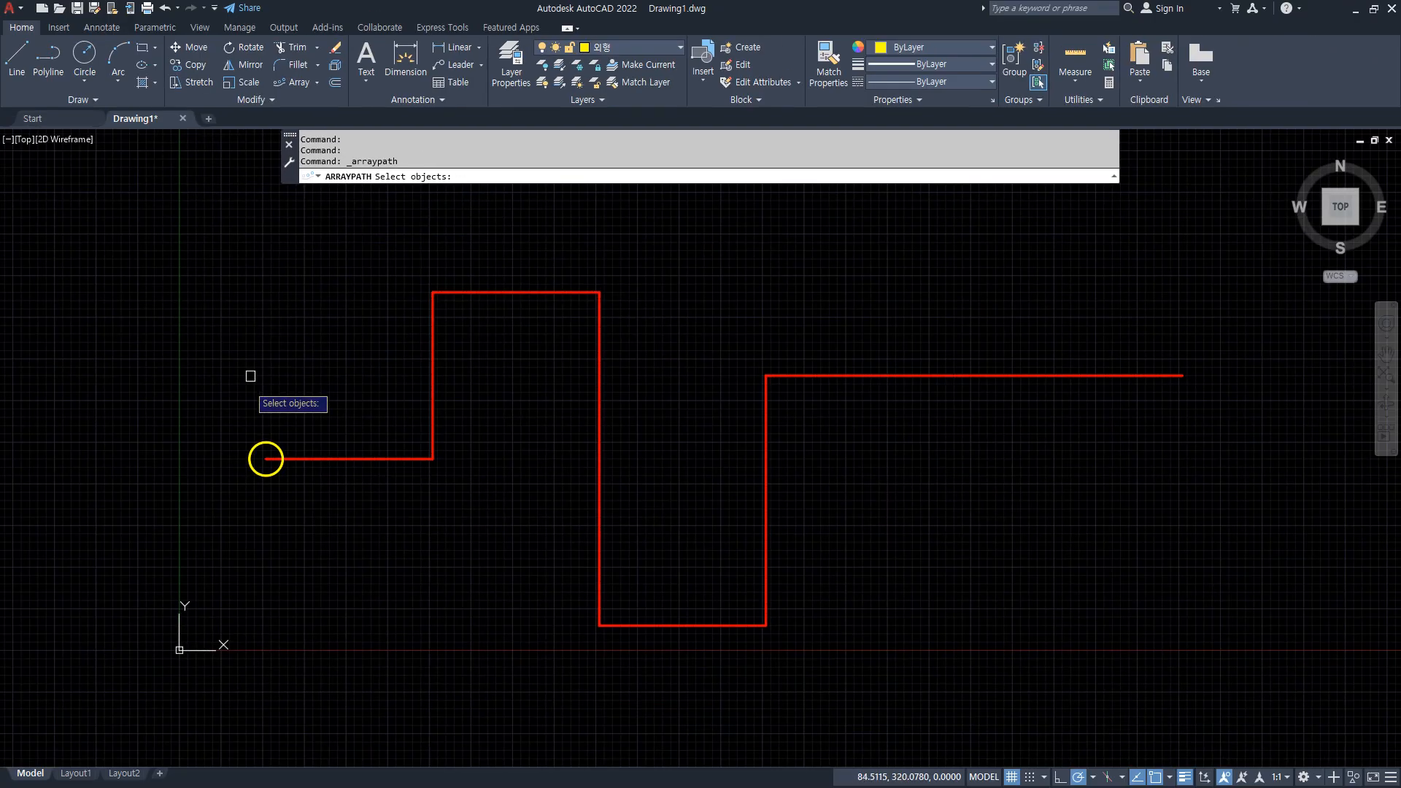
pyautogui.scroll(8, 256, 438)
pyautogui.click(295, 347)
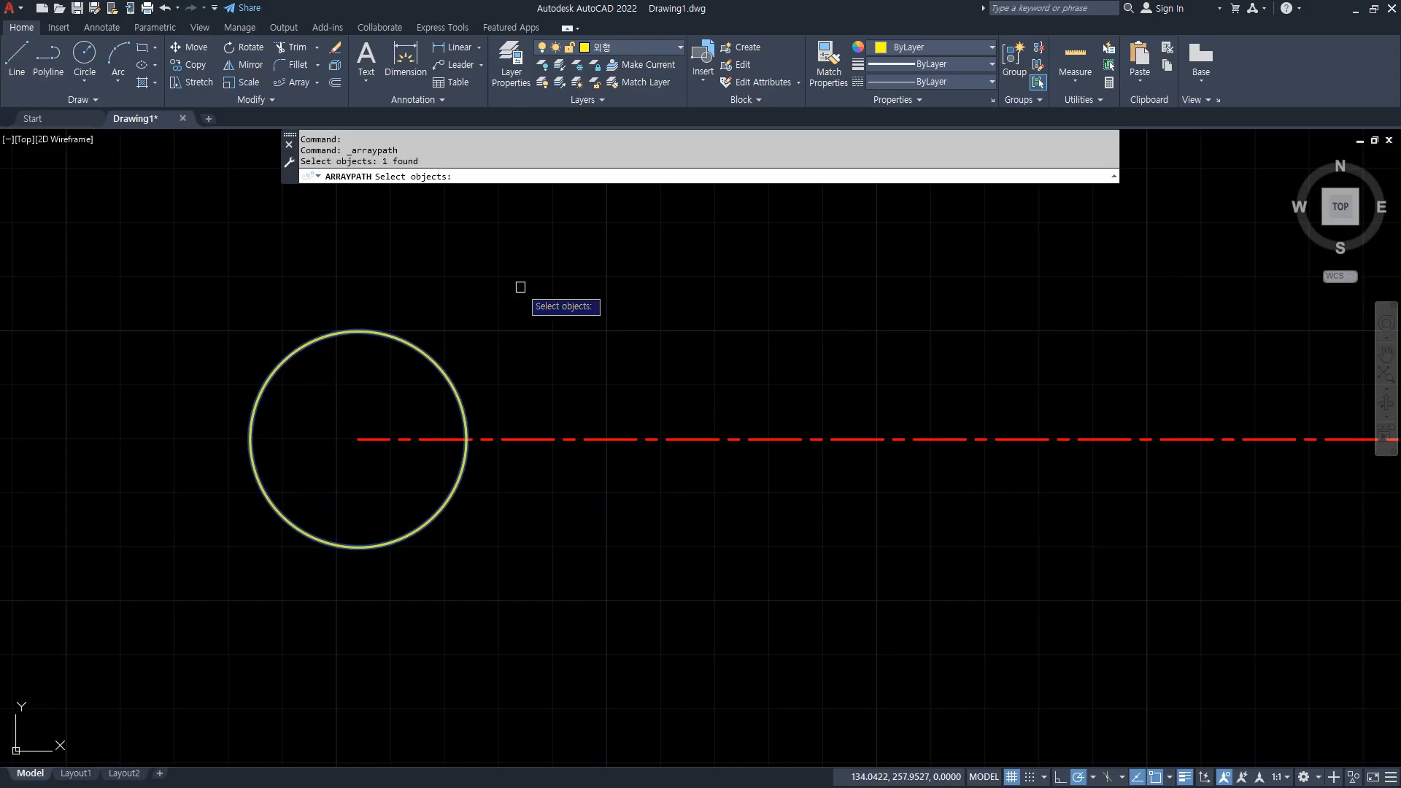
pyautogui.press('Return')
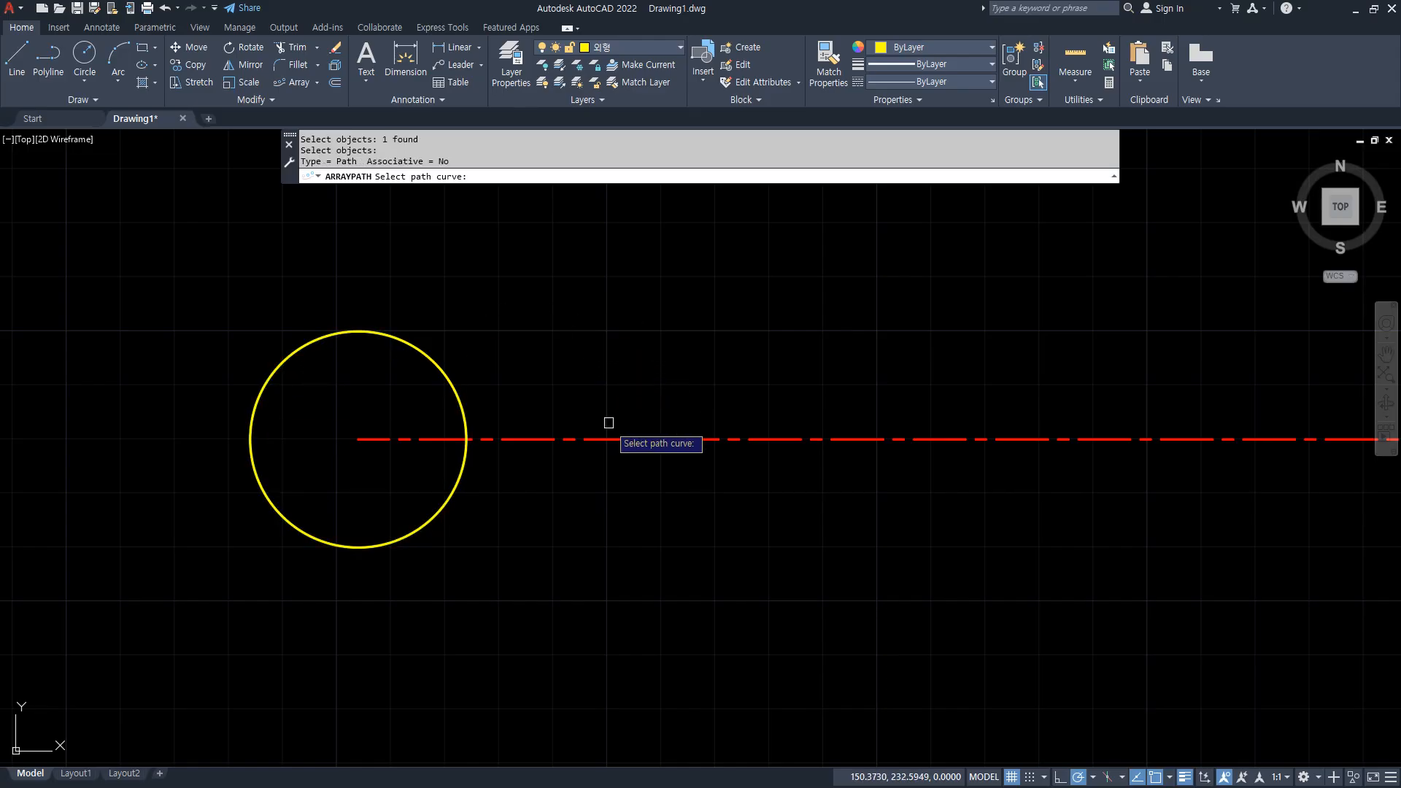
pyautogui.click(607, 435)
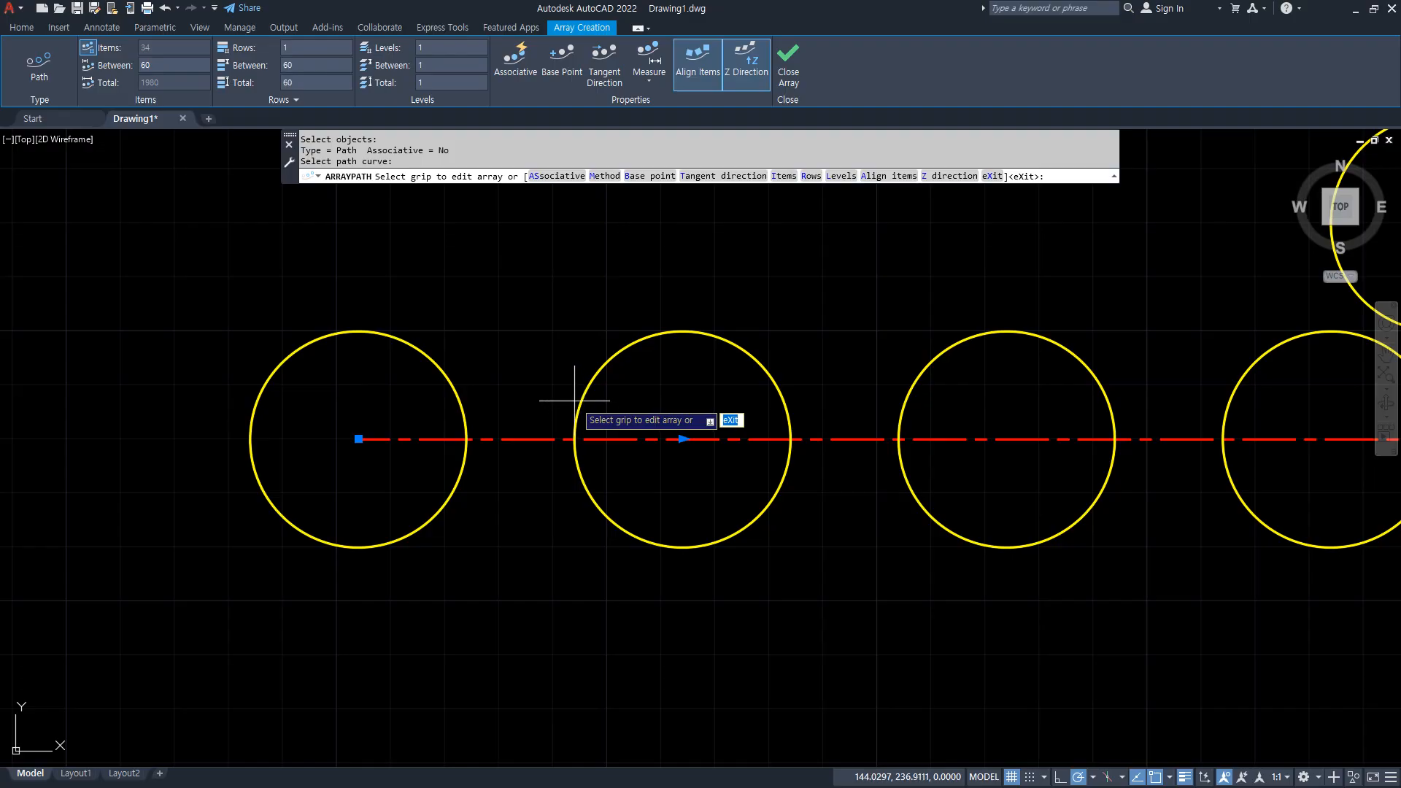
pyautogui.scroll(-6, 562, 400)
pyautogui.moveTo(821, 389); pyautogui.dragTo(503, 450, button='middle')
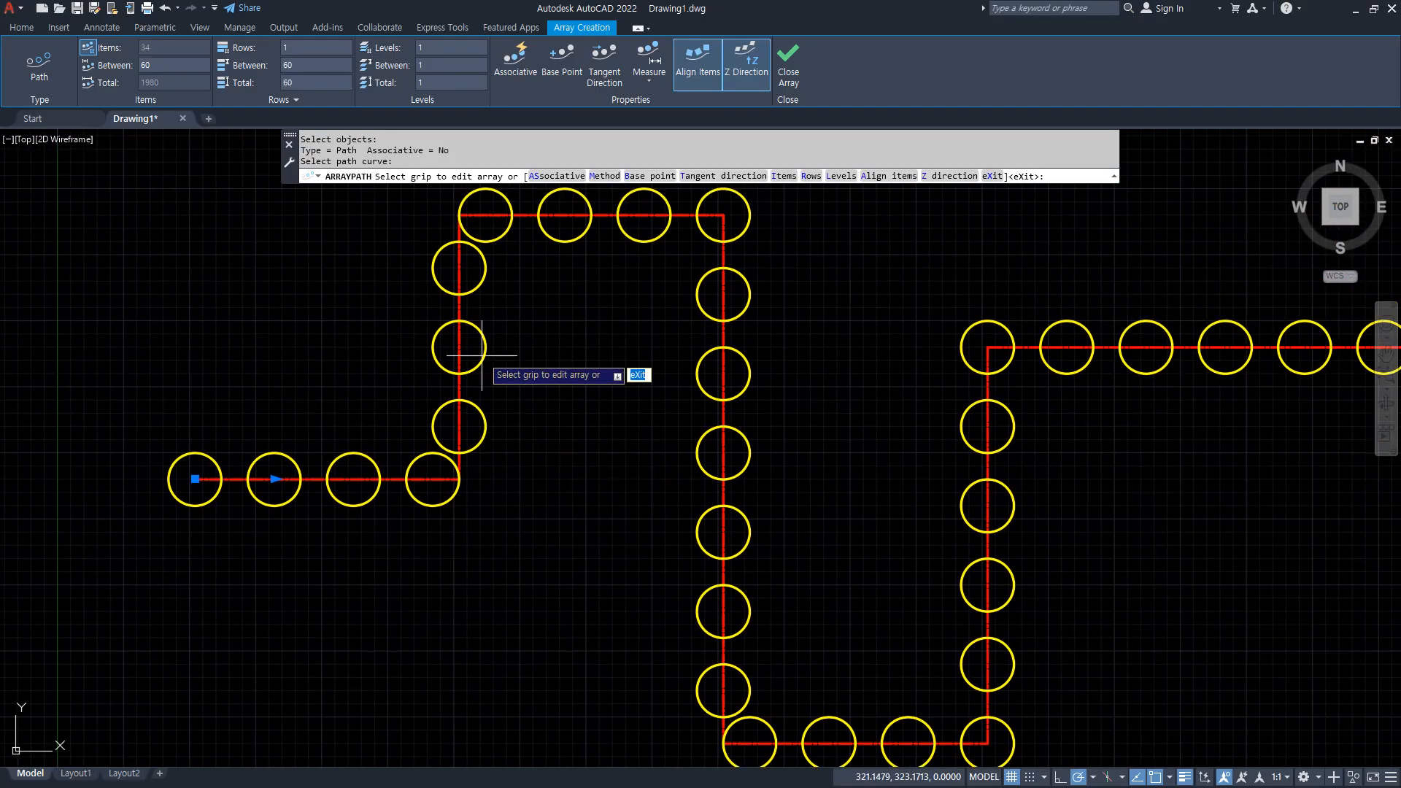
pyautogui.scroll(-3, 490, 373)
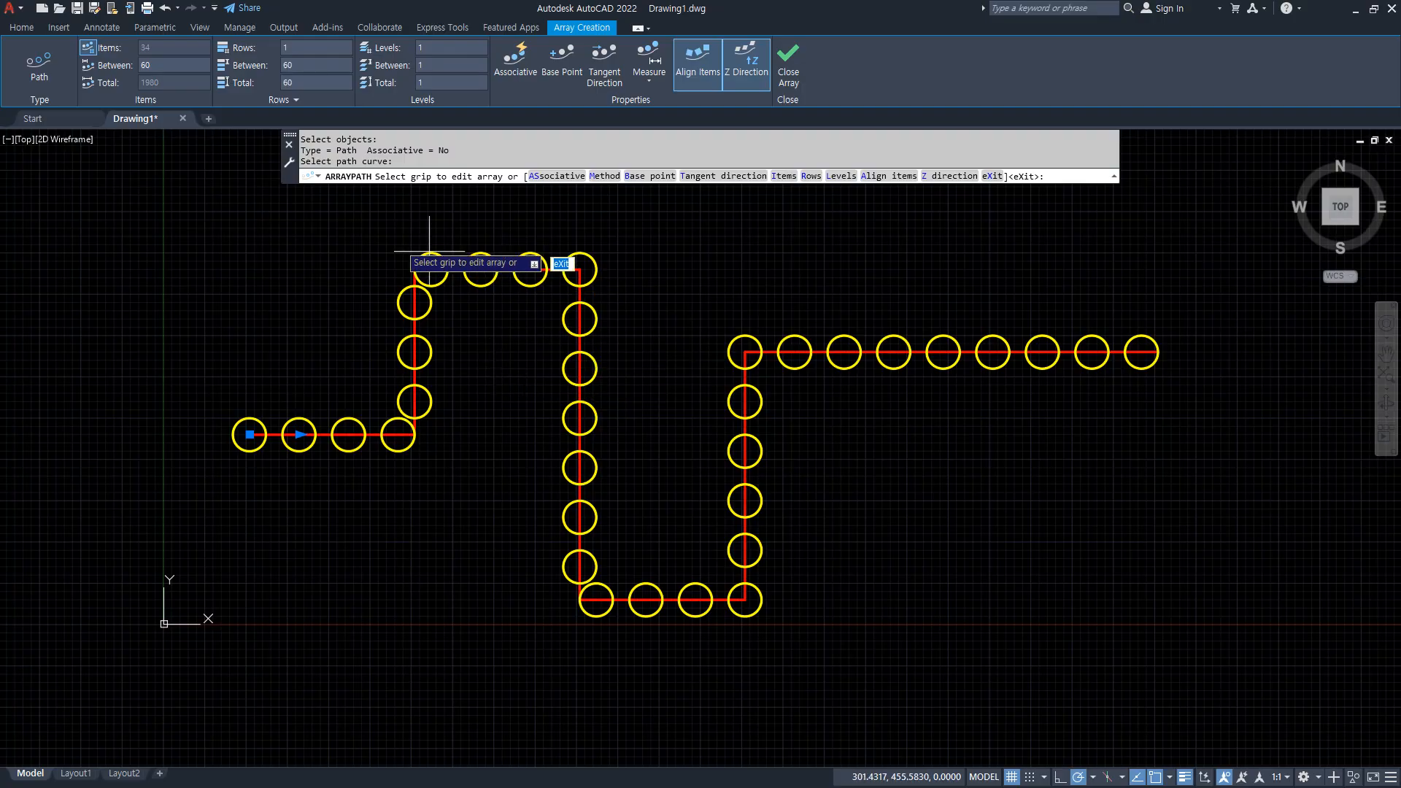
# Keep the path array on the Measure method and set the spacing between items to 50.
pyautogui.click(165, 67)
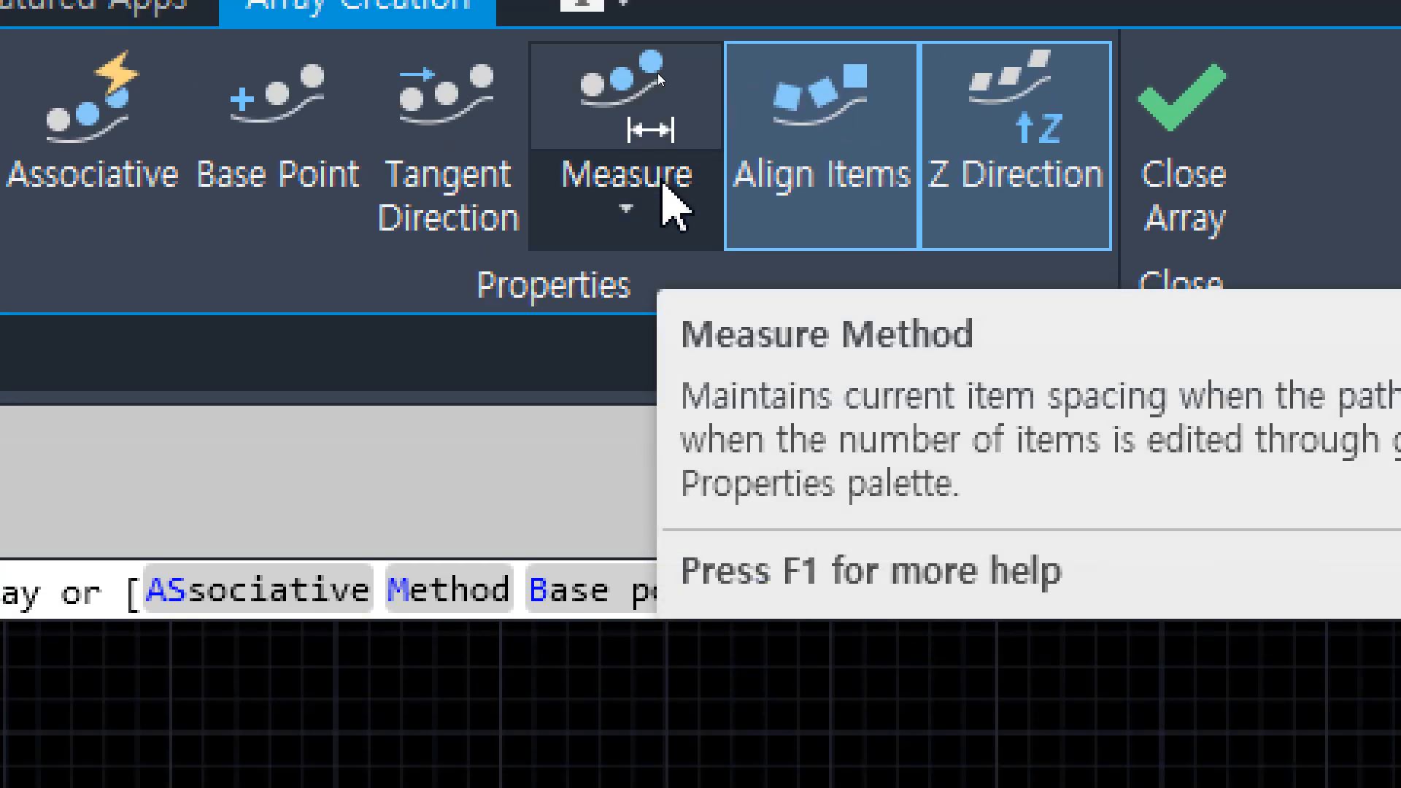
pyautogui.click(663, 187)
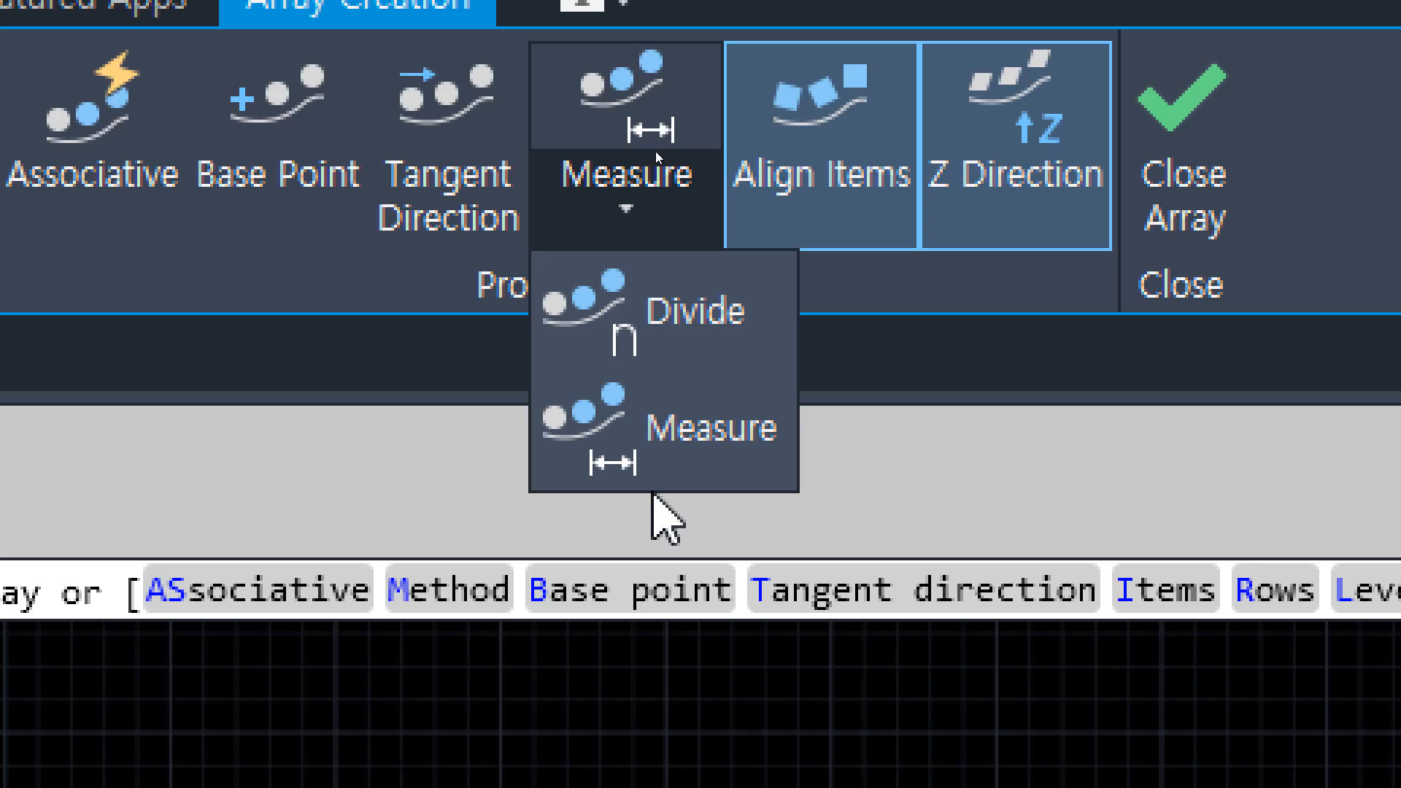
pyautogui.click(728, 434)
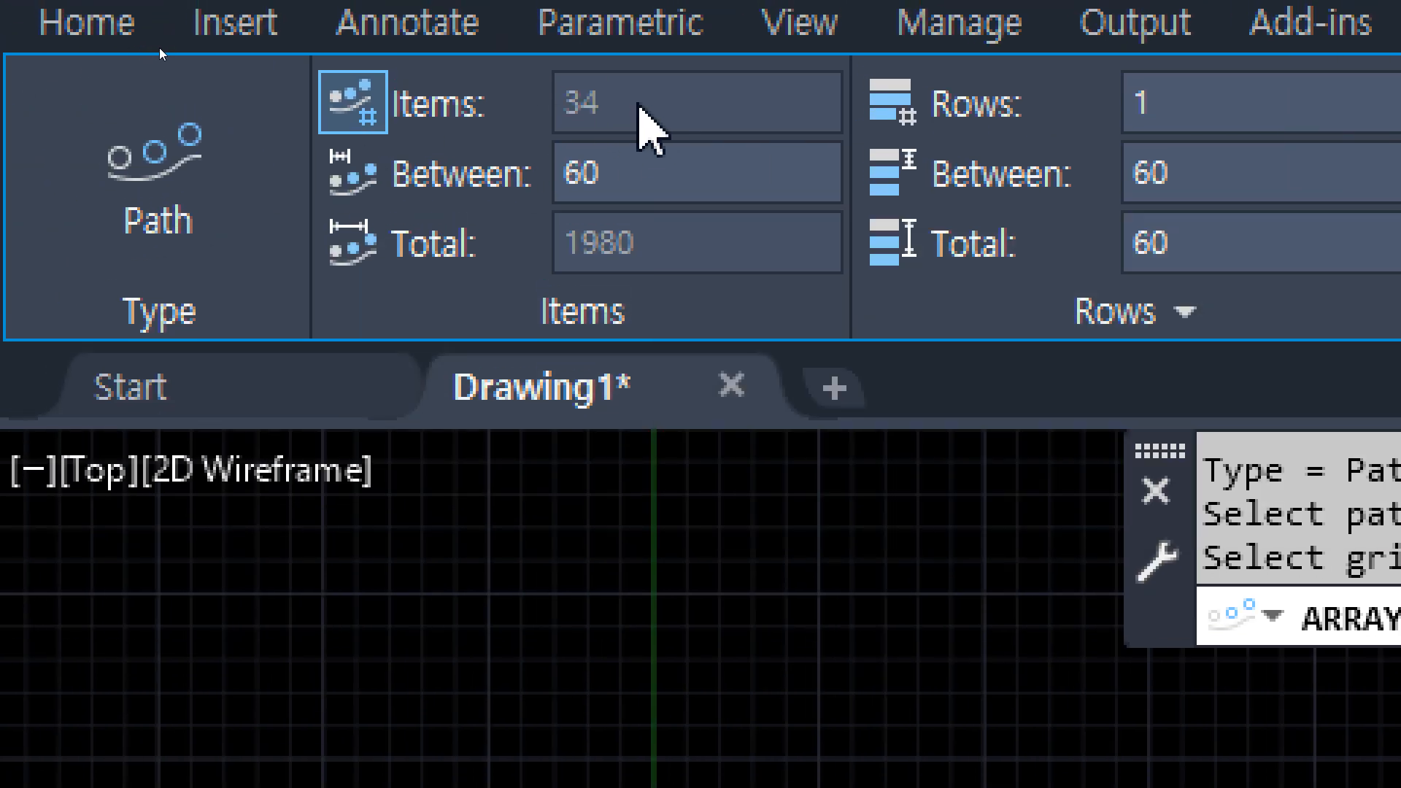
pyautogui.click(654, 168)
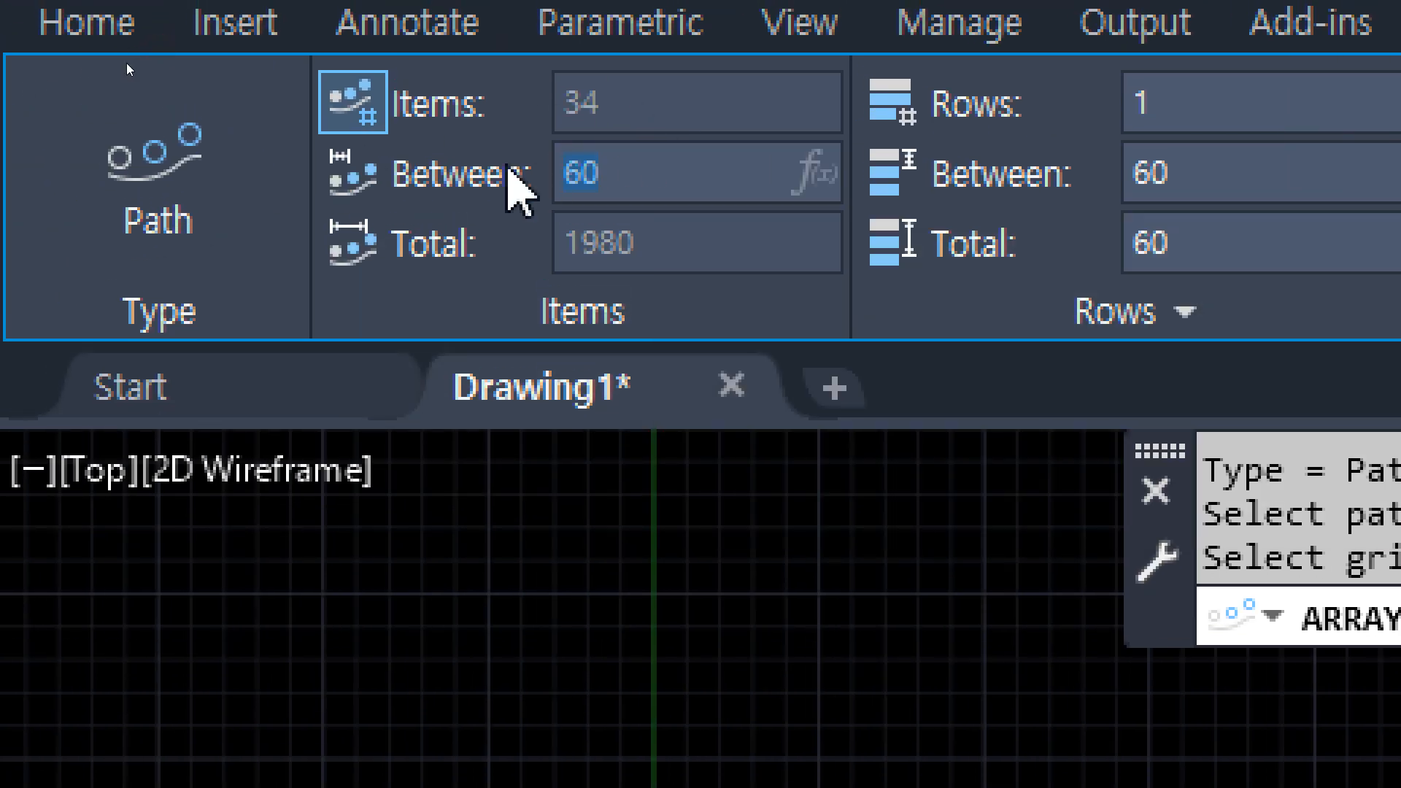
pyautogui.write('50')
pyautogui.press('Return')
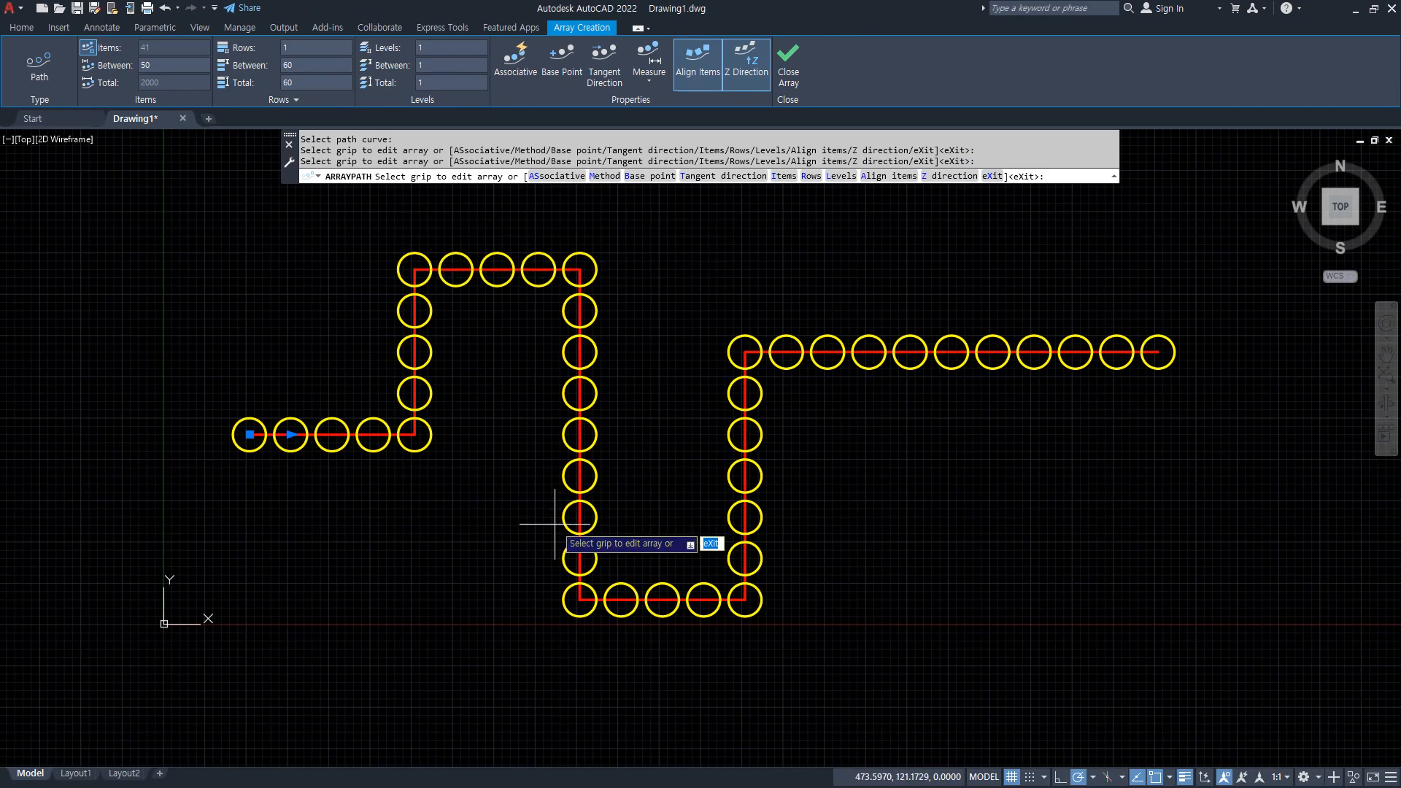
# Set the spacing between the path array's circles to 100.
pyautogui.click(193, 69)
pyautogui.write('100')
pyautogui.press('Return')
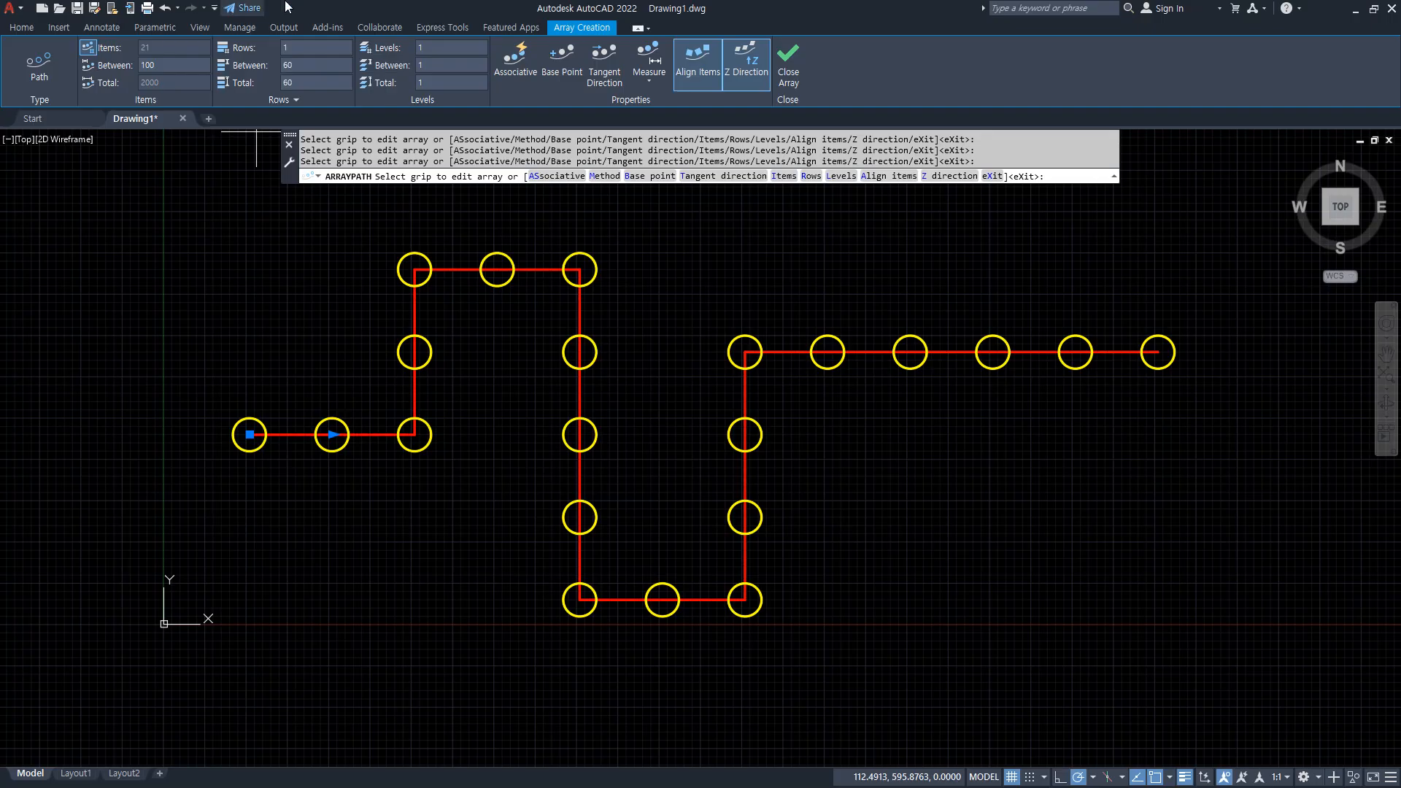
# Switch the path array to the Divide method and try 41 items before setting the item count to 30.
pyautogui.click(637, 81)
pyautogui.click(649, 106)
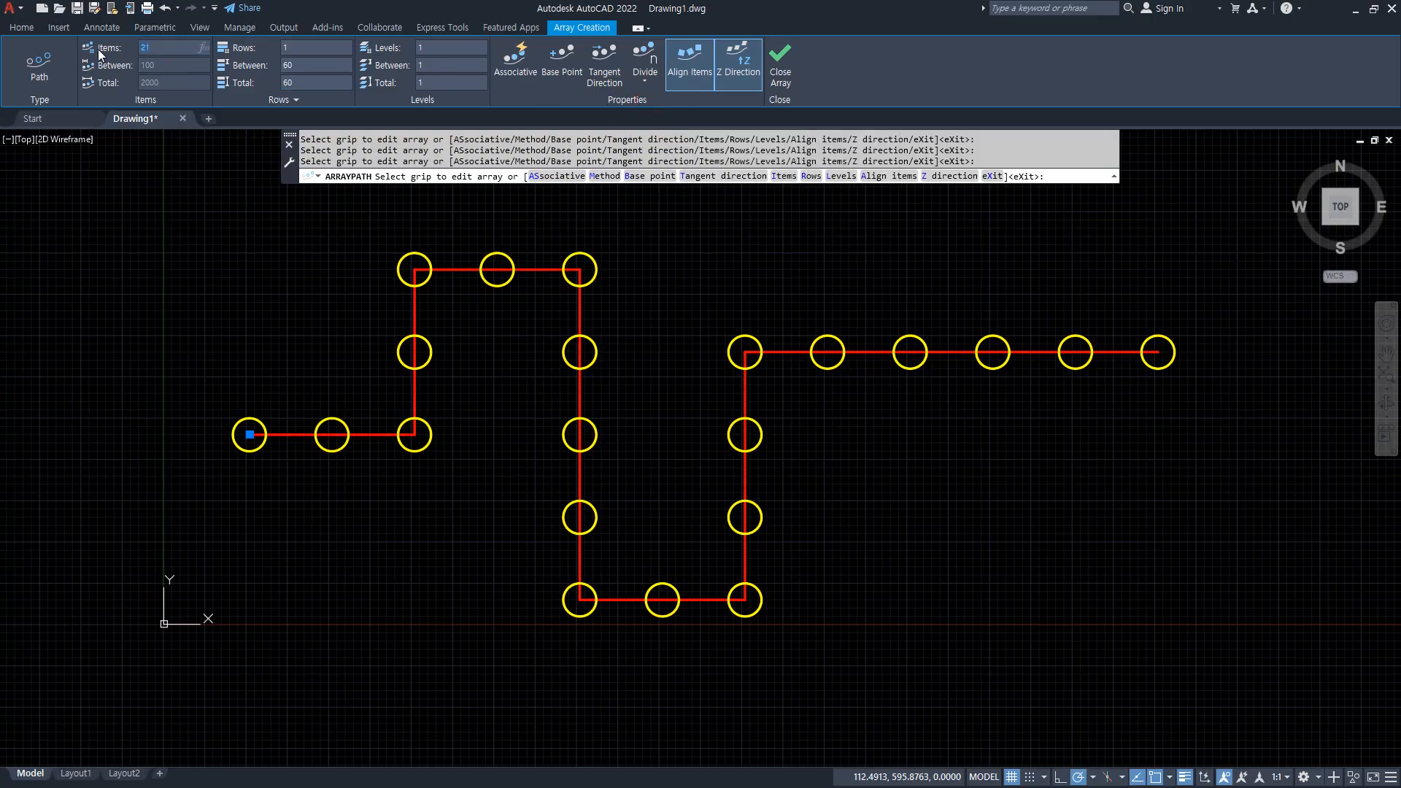
pyautogui.write('41')
pyautogui.press('Return')
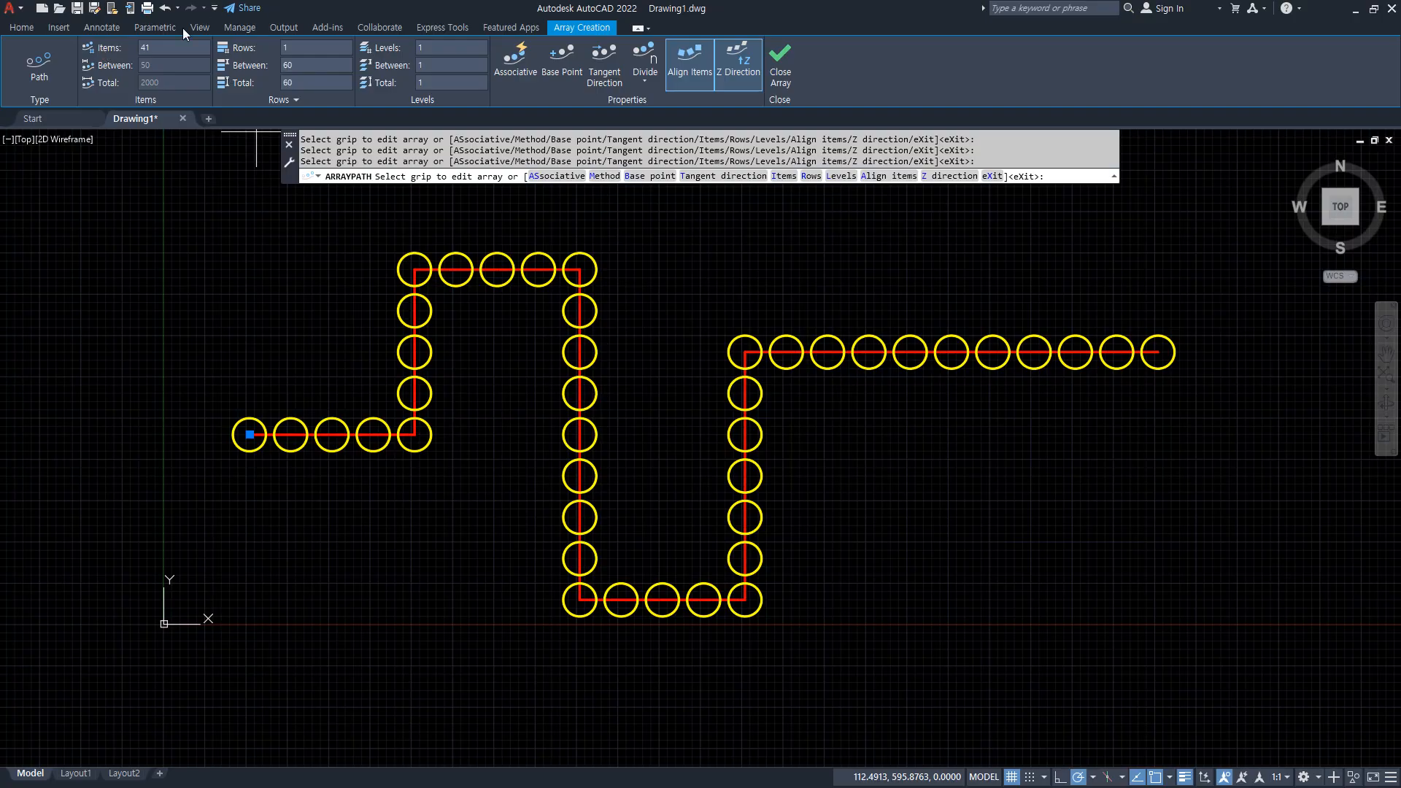
pyautogui.write('30')
pyautogui.press('Return')
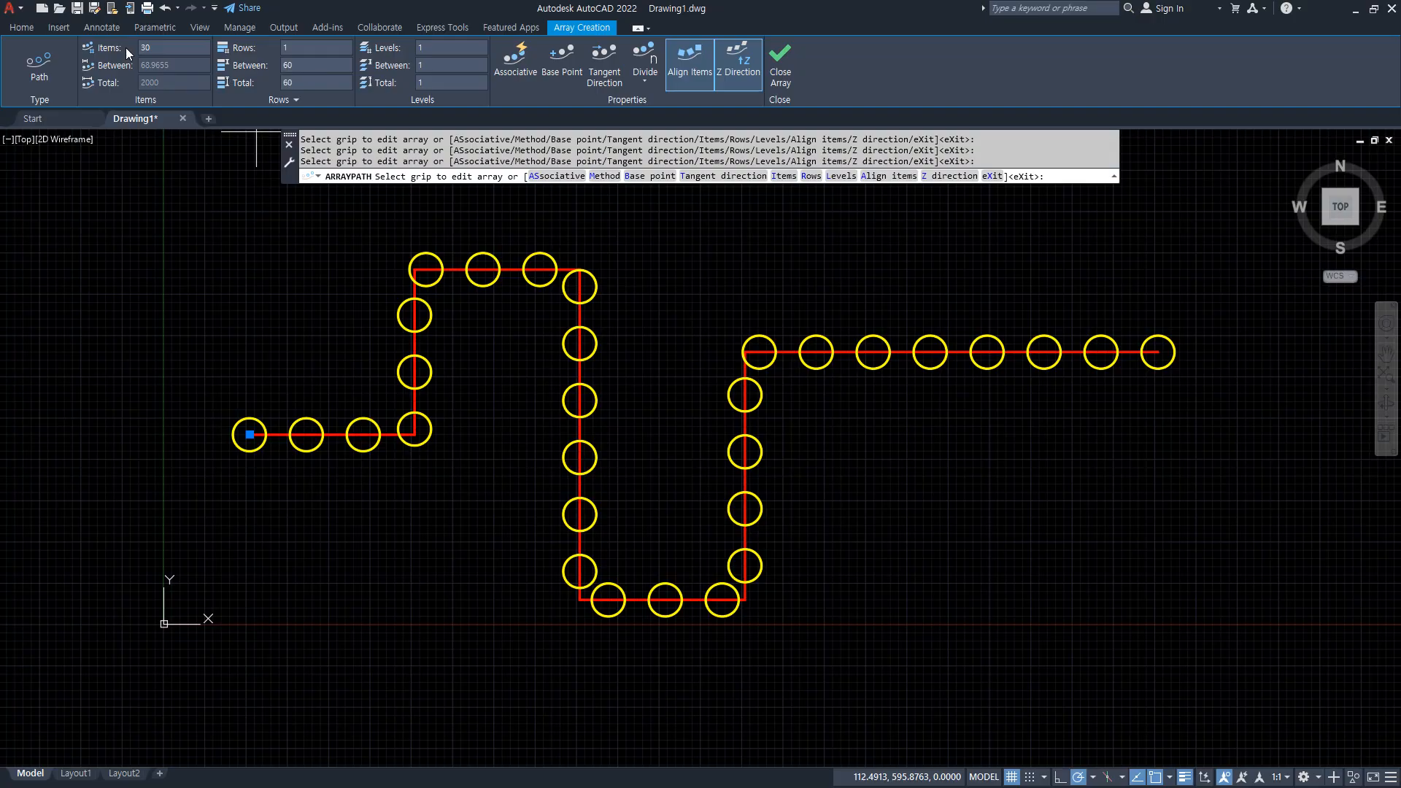
# Try the path array with 3 rows, return it to 1 row and finish the array.
pyautogui.click(292, 47)
pyautogui.write('3')
pyautogui.press('Return')
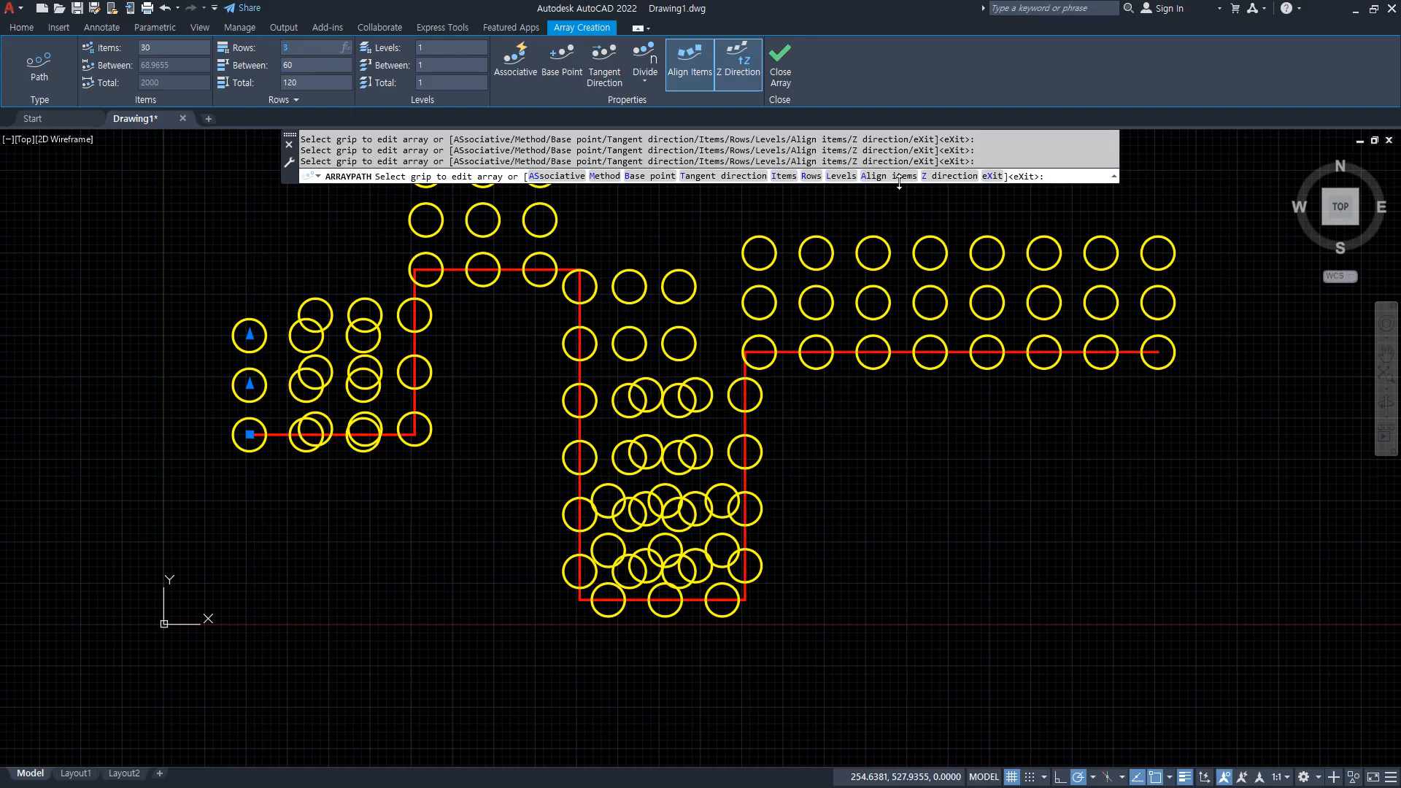
pyautogui.press('Return')
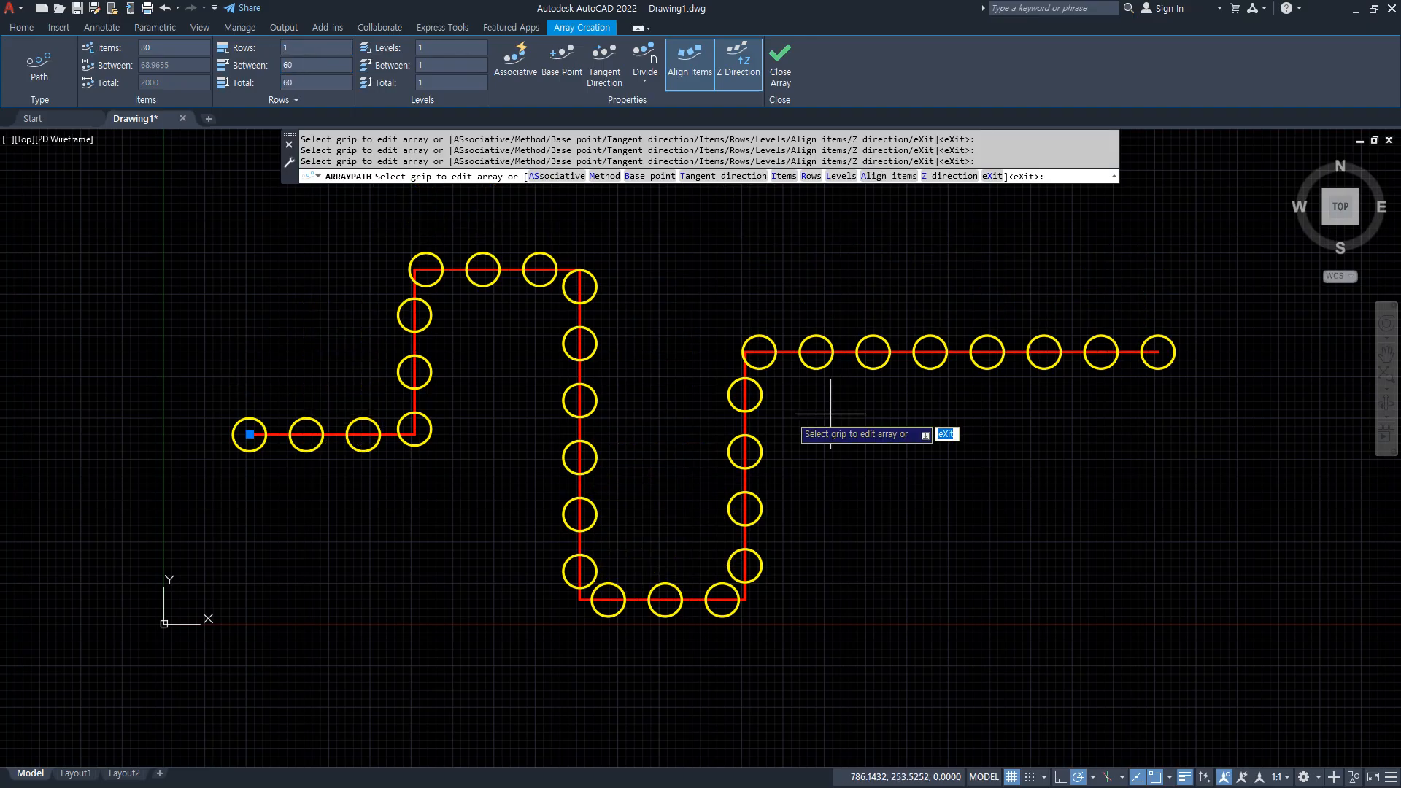
pyautogui.click(777, 70)
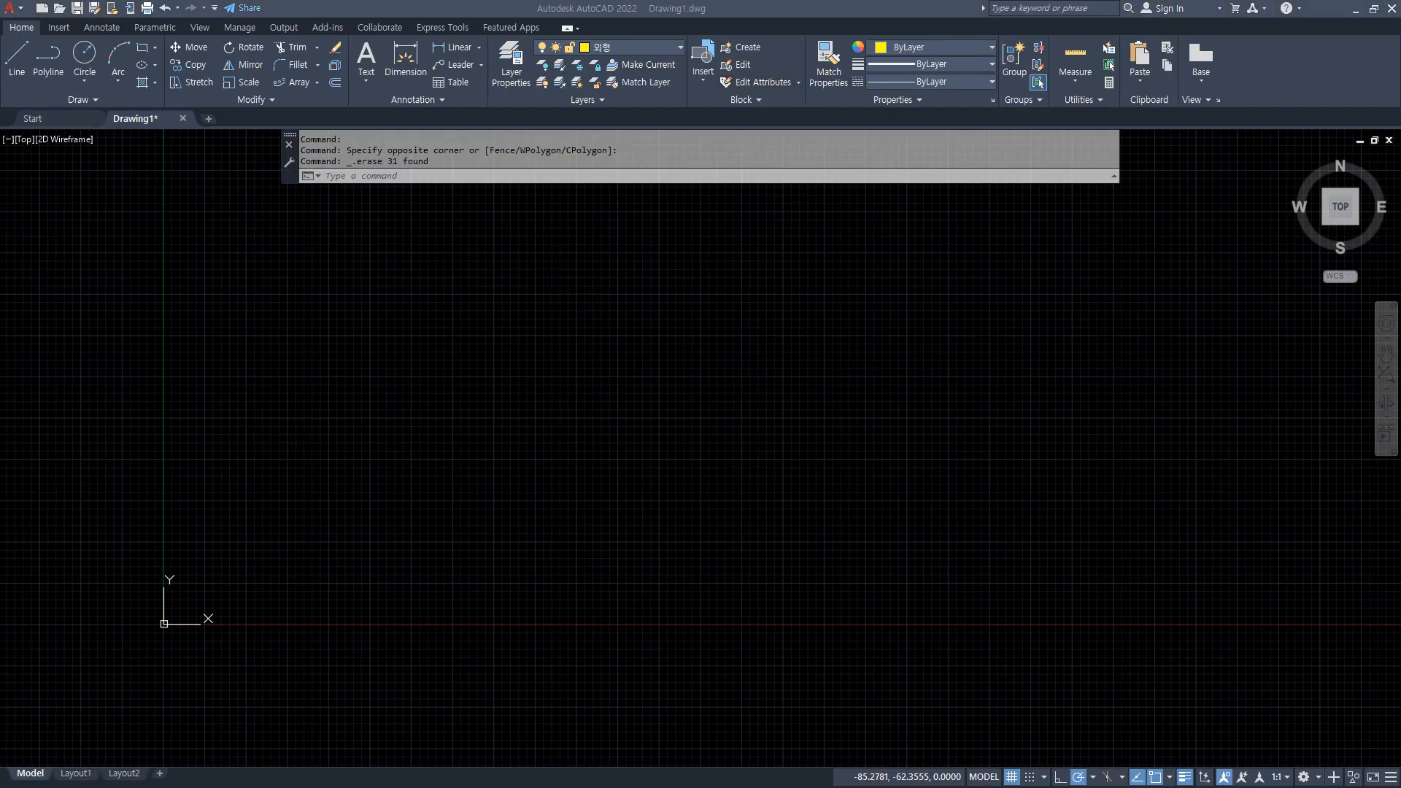
# Start a control-vertex spline and place its vertices counterclockwise around the large upper wing of a half butterfly, ending at the wing's inner tip.
pyautogui.click(89, 101)
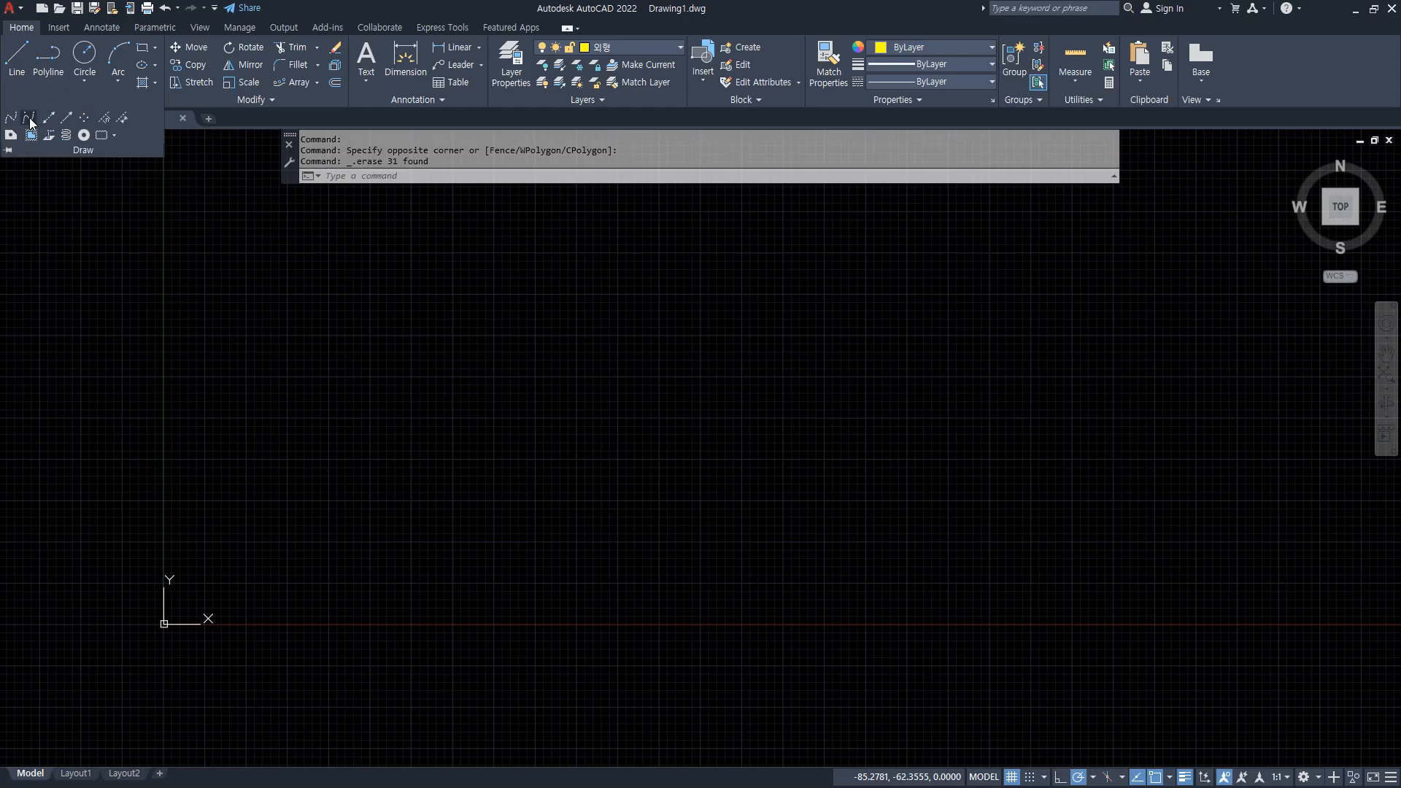
pyautogui.click(29, 117)
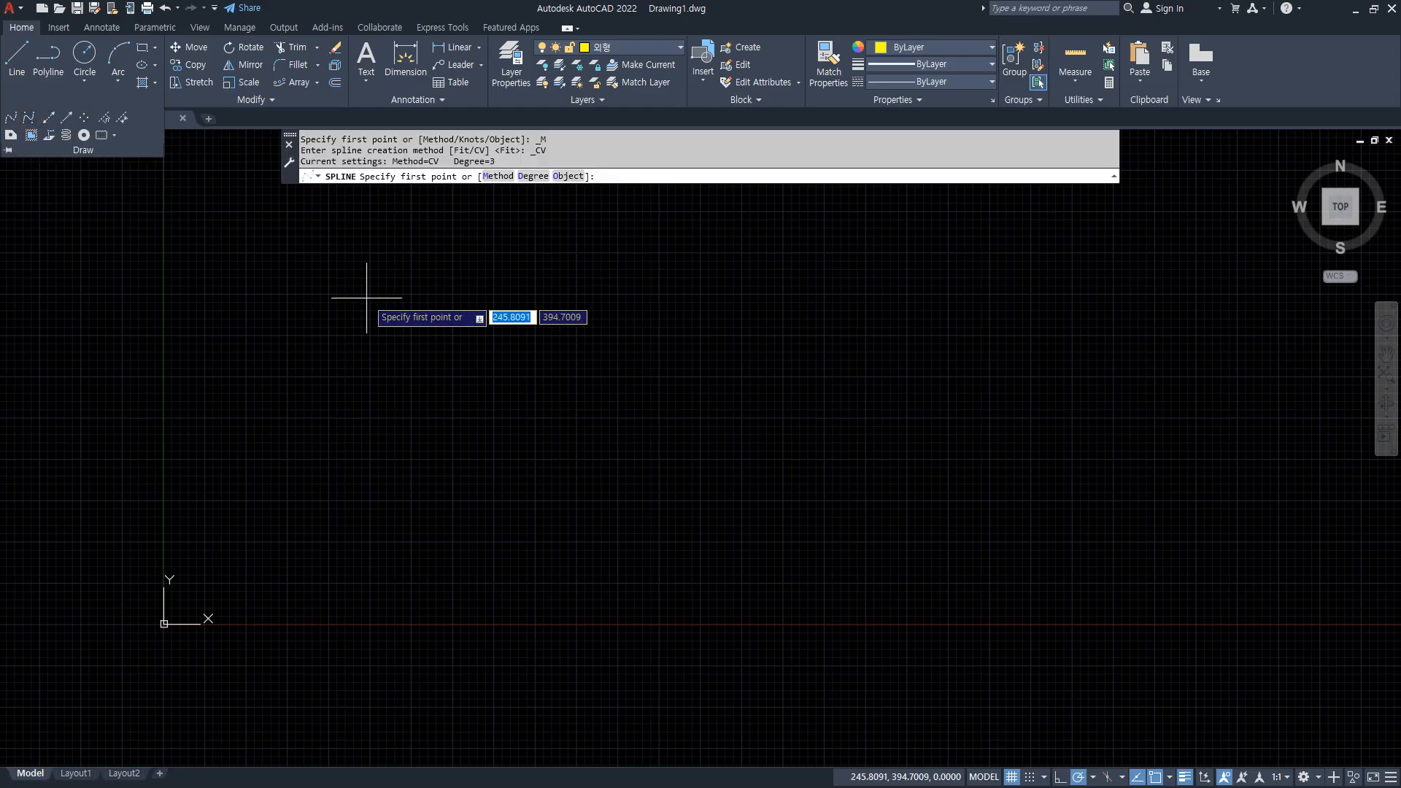
pyautogui.click(625, 334)
pyautogui.click(535, 226)
pyautogui.click(455, 227)
pyautogui.click(392, 262)
pyautogui.click(377, 330)
pyautogui.click(412, 393)
pyautogui.click(523, 409)
pyautogui.click(581, 397)
pyautogui.click(604, 400)
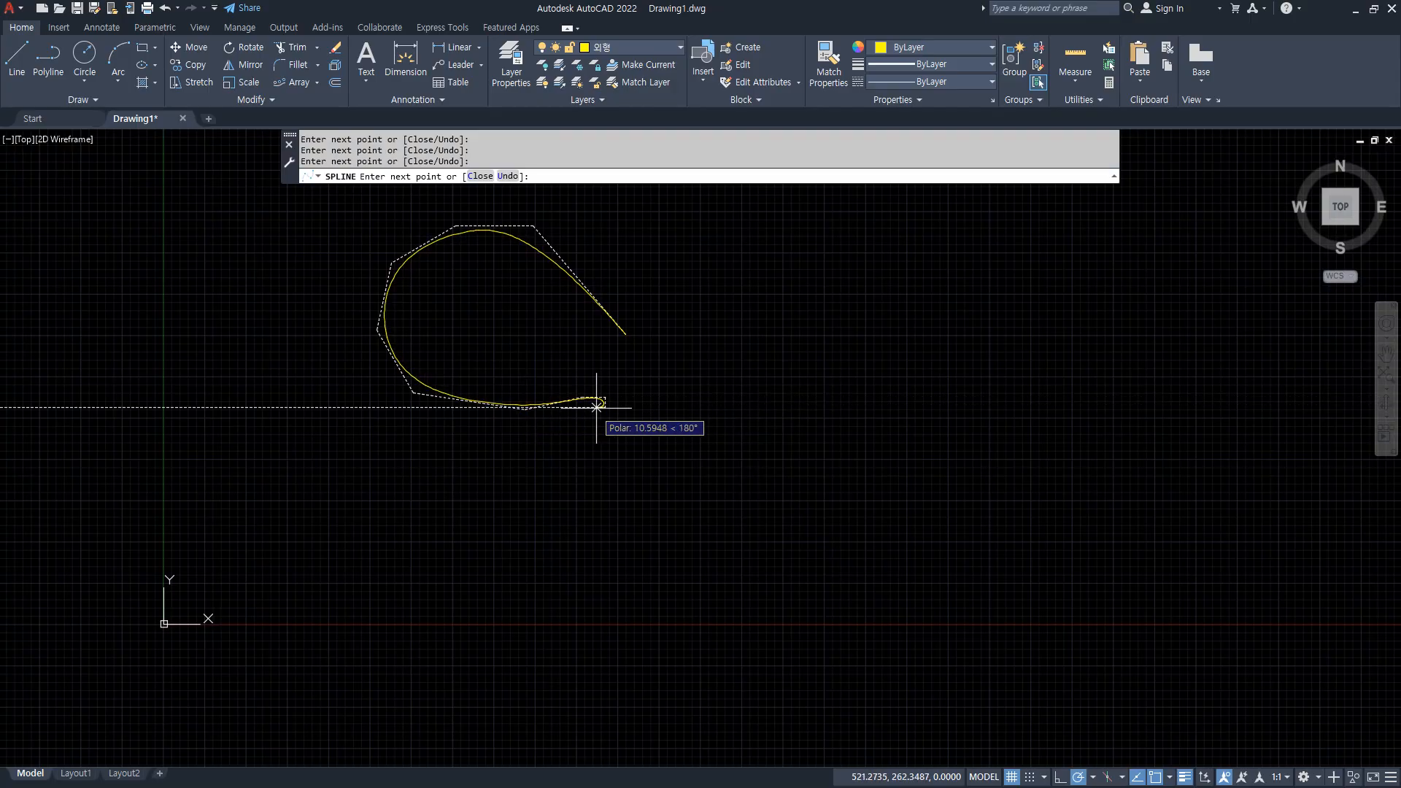
# Continue the spline around the smaller lower wing and back up toward the body.
pyautogui.click(516, 447)
pyautogui.click(514, 487)
pyautogui.click(540, 509)
pyautogui.click(572, 509)
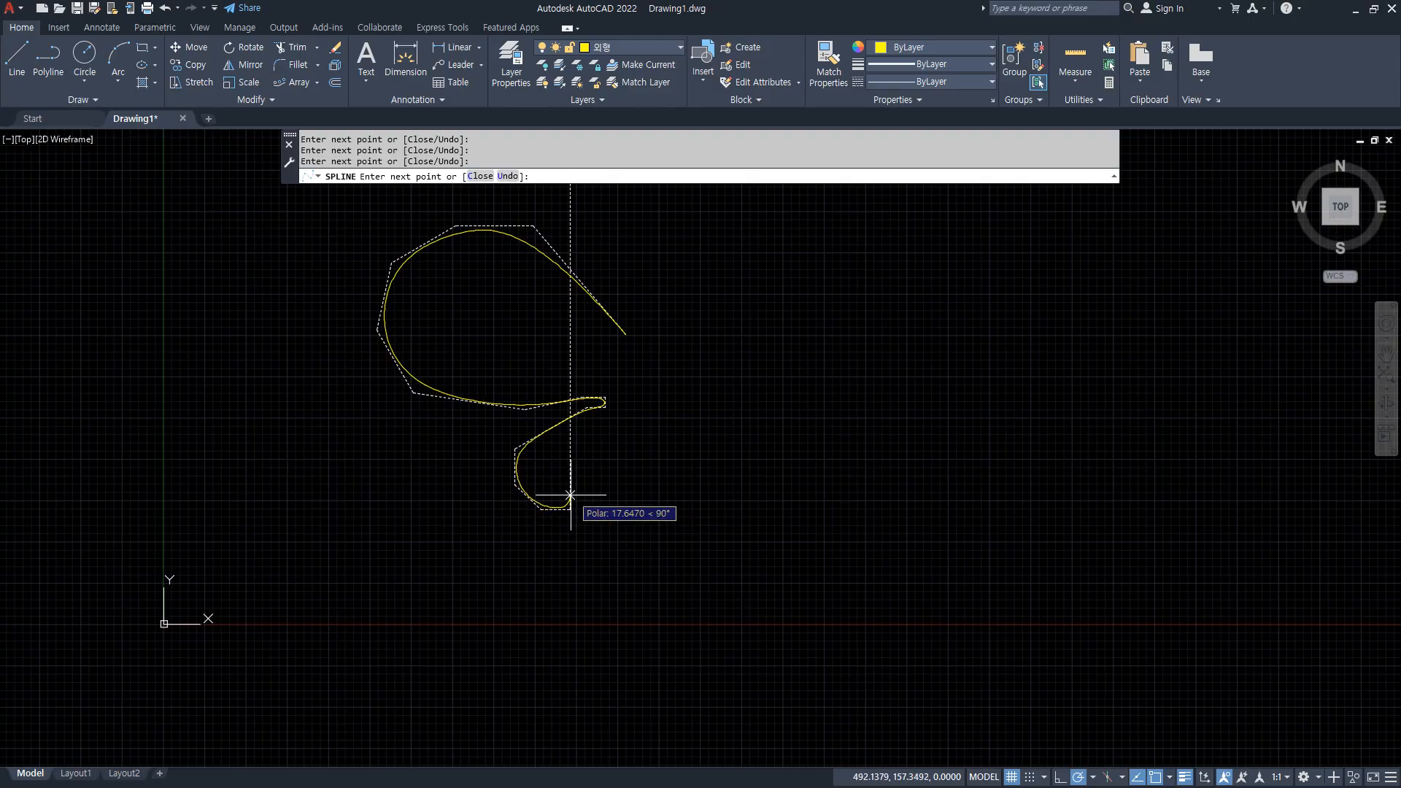
pyautogui.click(607, 447)
pyautogui.click(606, 422)
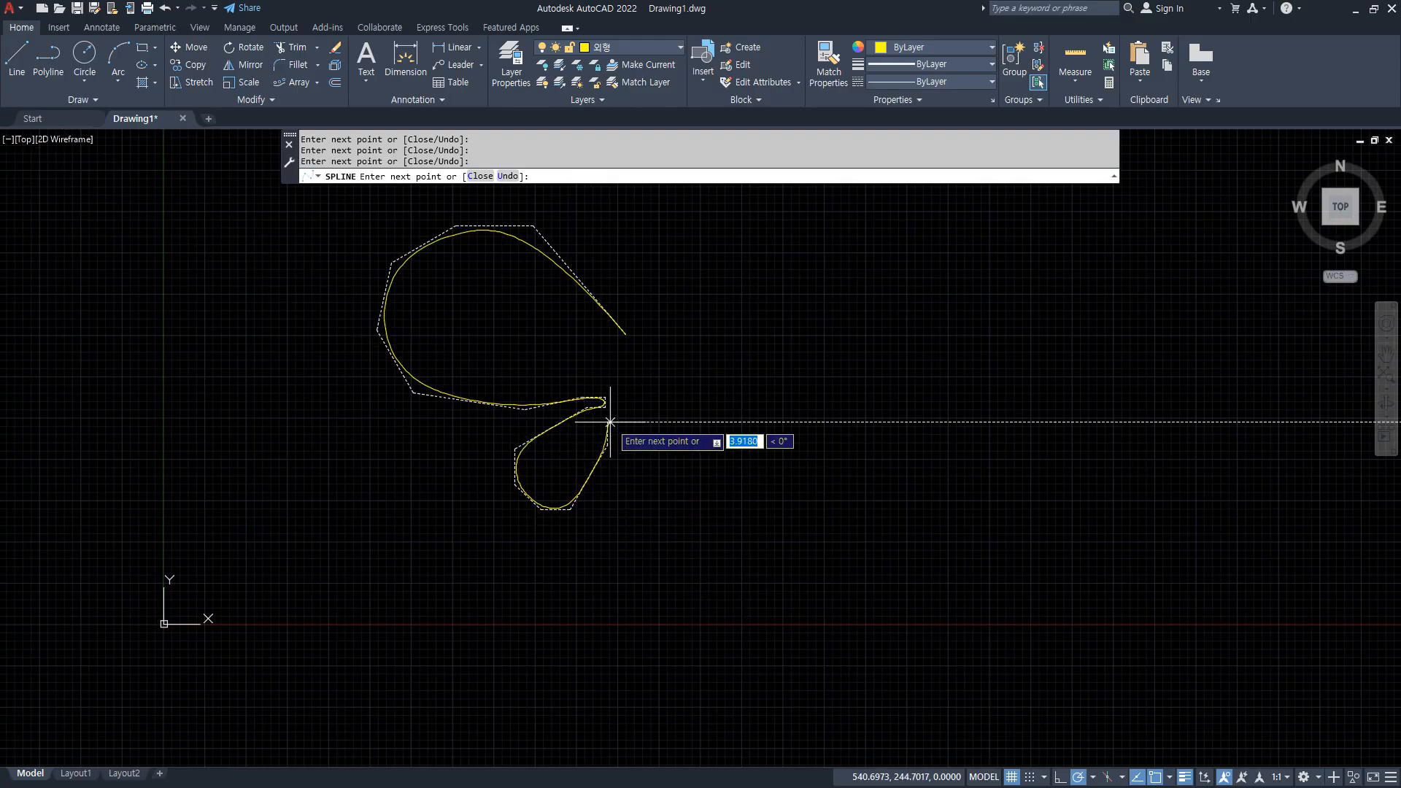
# Continue the spline down and around the long narrow tail, bring it back up beside the wings and close it.
pyautogui.click(620, 422)
pyautogui.click(596, 548)
pyautogui.click(579, 647)
pyautogui.click(598, 685)
pyautogui.click(614, 642)
pyautogui.click(599, 617)
pyautogui.click(599, 582)
pyautogui.click(608, 527)
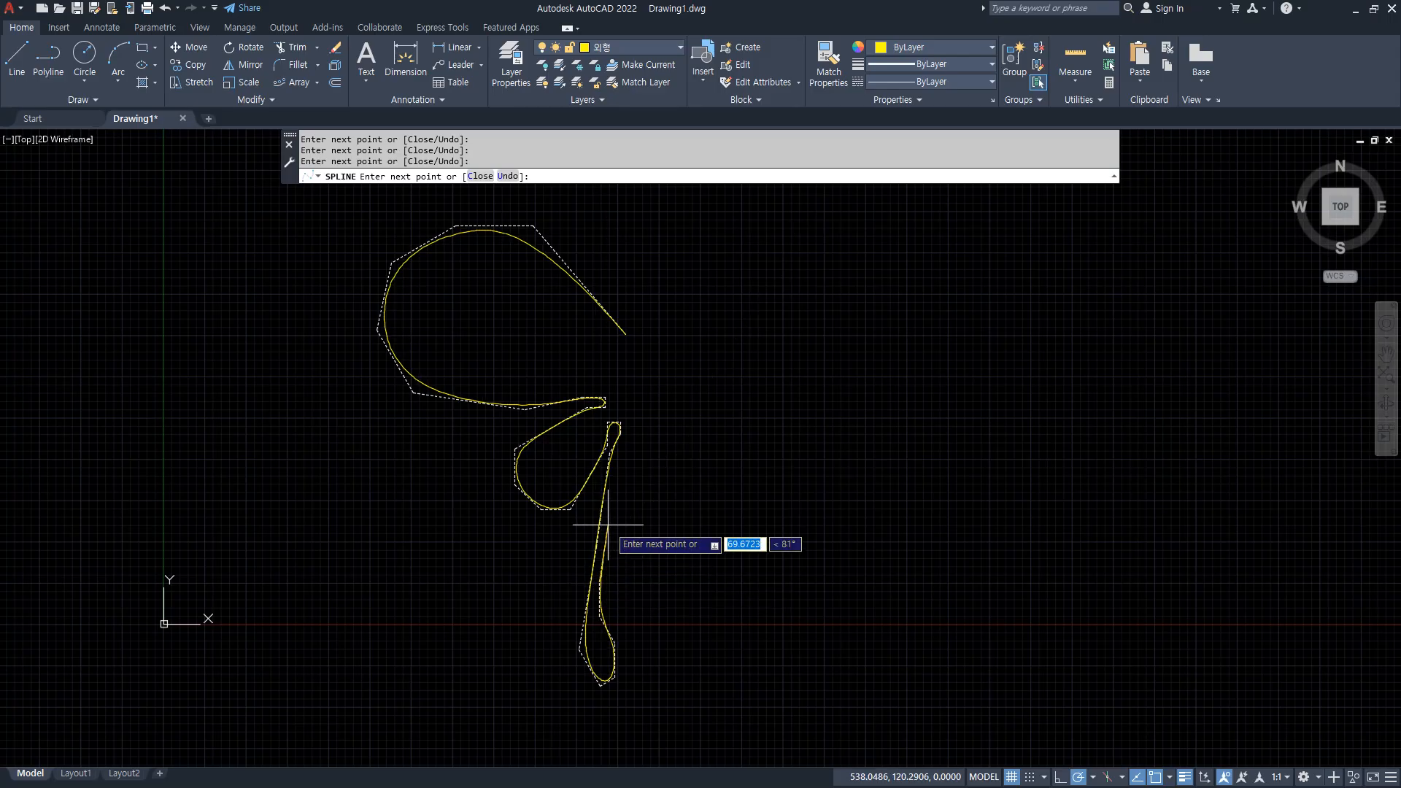
pyautogui.click(629, 393)
pyautogui.write('c')
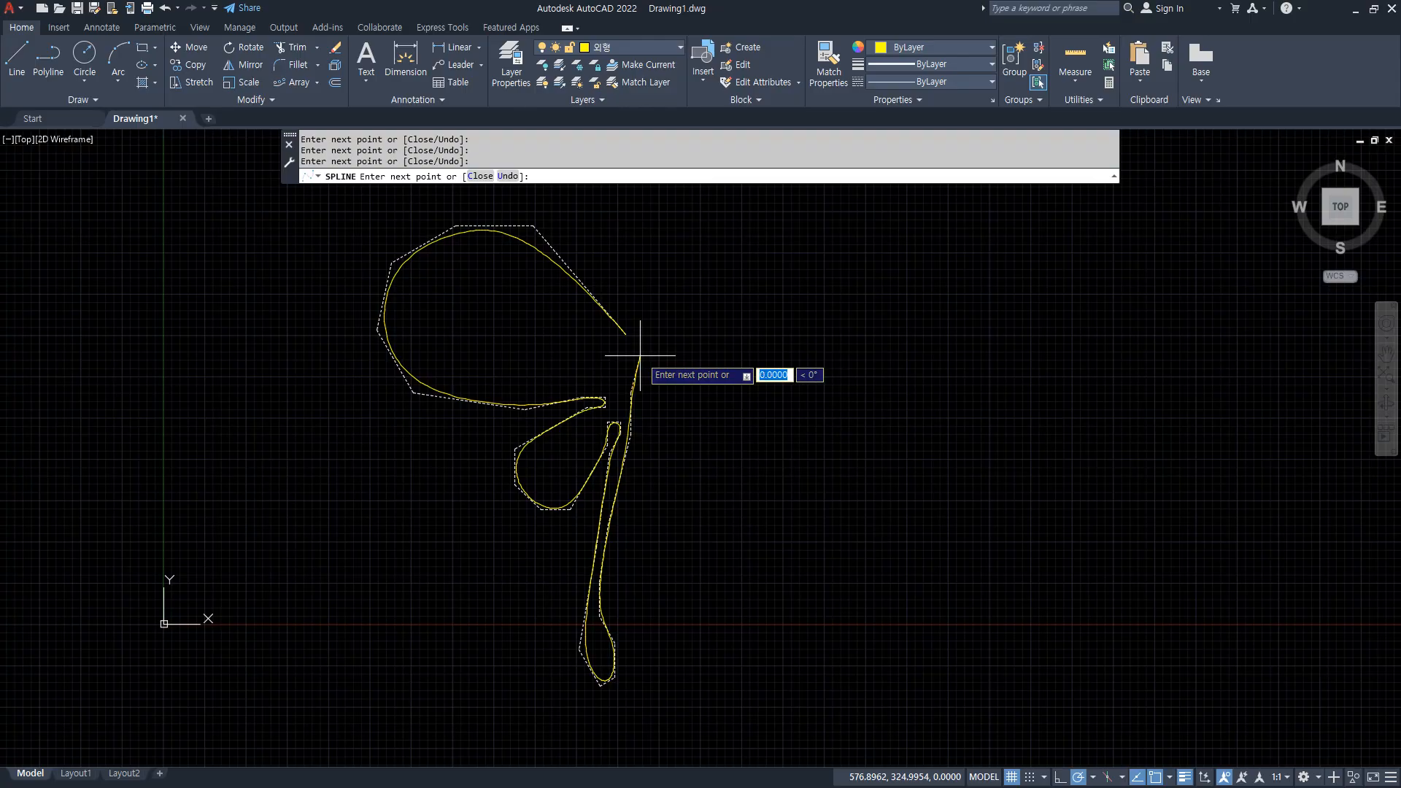
pyautogui.press('Return')
# Select the closed spline and smooth its inner edge by moving the start vertex up and the vertex below it slightly left.
pyautogui.click(624, 347)
pyautogui.click(606, 300)
pyautogui.scroll(7, 606, 301)
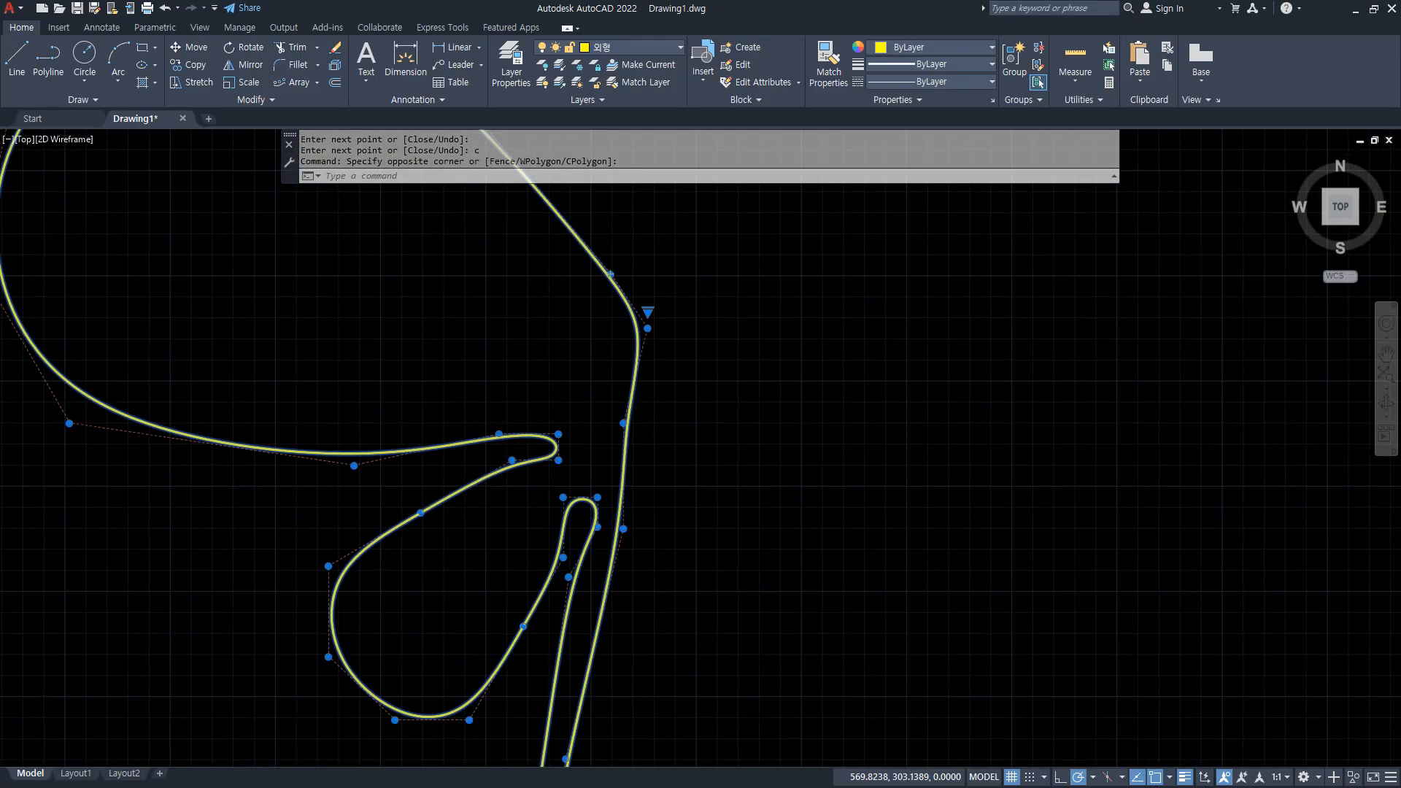
pyautogui.click(590, 355)
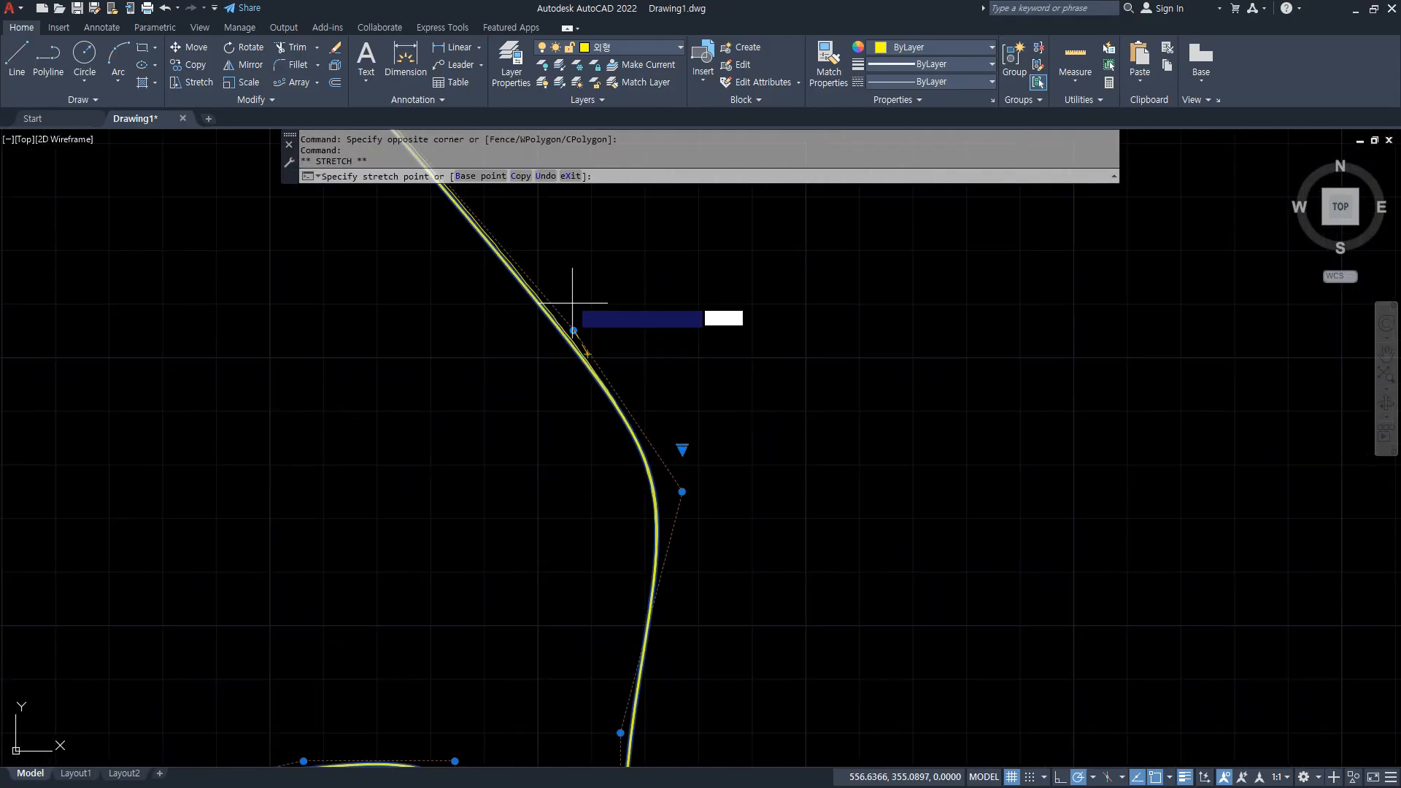
pyautogui.click(540, 223)
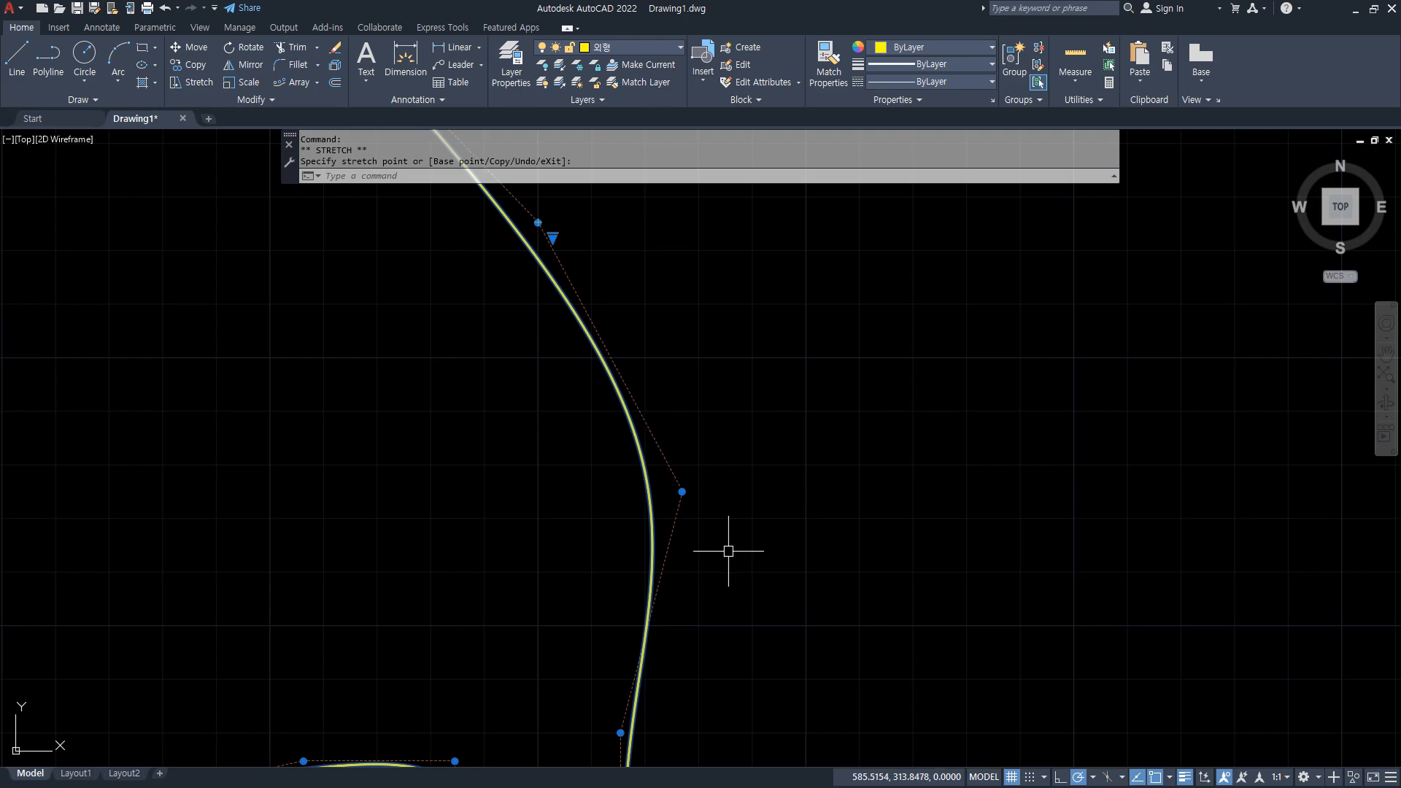
pyautogui.click(681, 491)
pyautogui.click(648, 492)
# Stretch the vertex on the upper wing's inner edge upward to round the wing, and clear the selection.
pyautogui.scroll(-4, 661, 474)
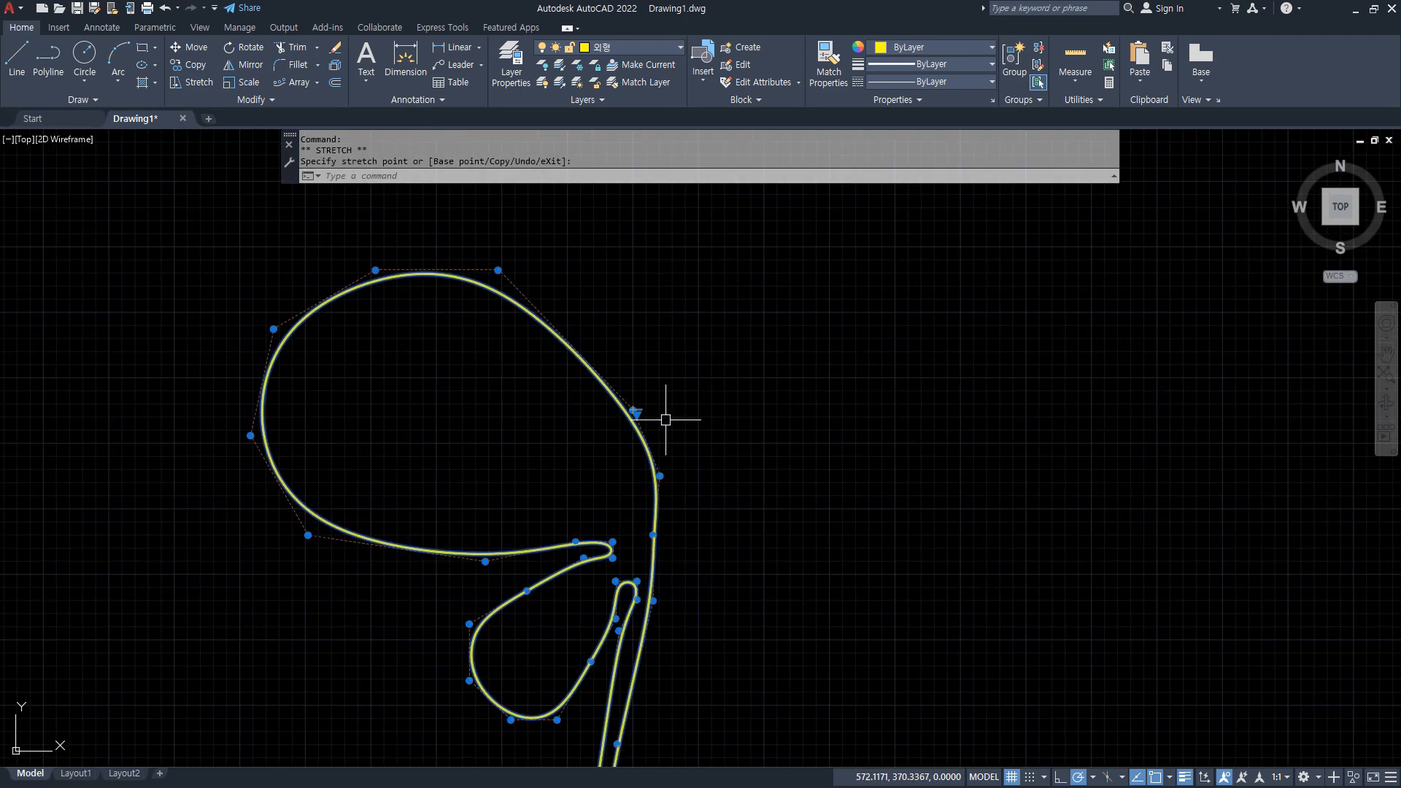
pyautogui.click(632, 410)
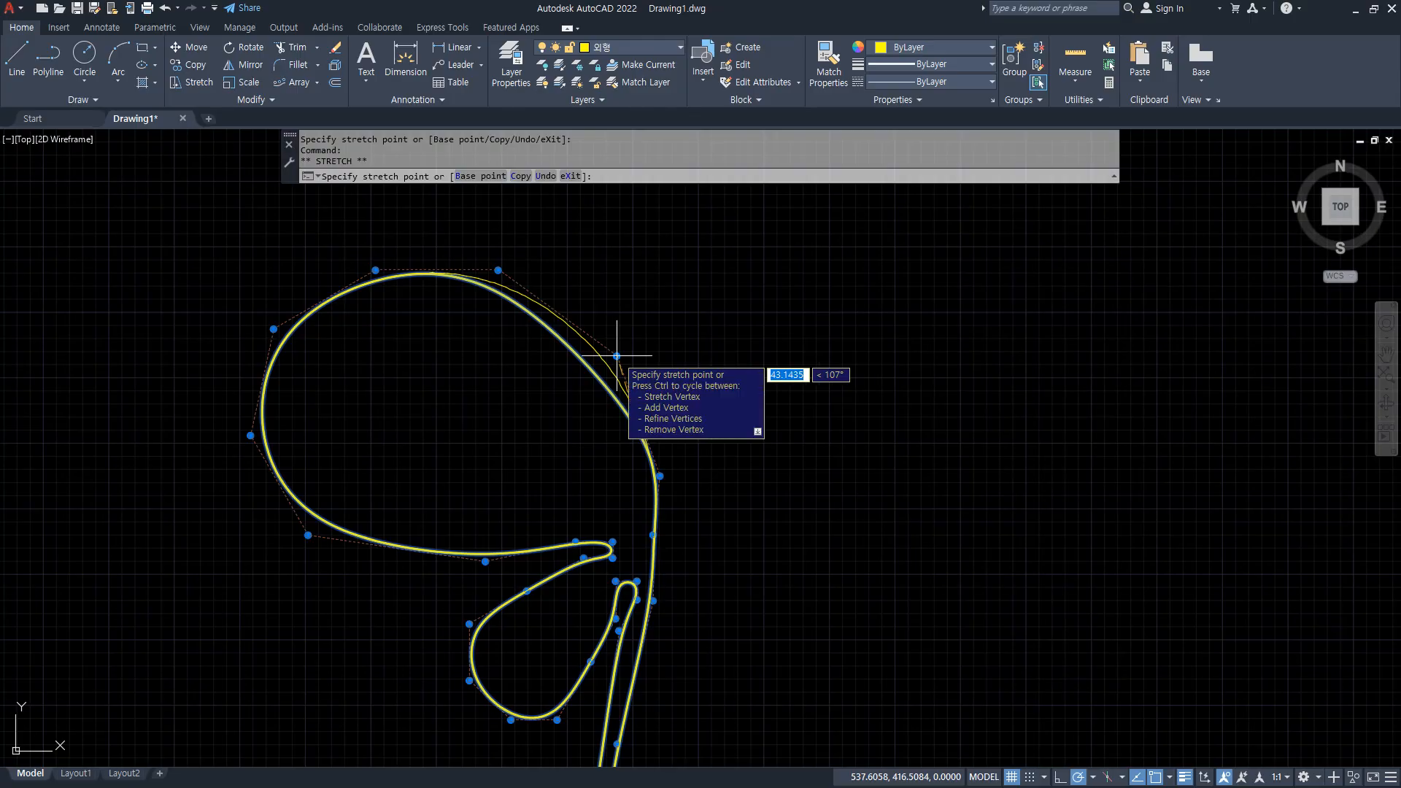
pyautogui.click(616, 356)
pyautogui.scroll(-3, 713, 526)
pyautogui.moveTo(726, 507); pyautogui.dragTo(709, 405, button='middle')
pyautogui.press('Escape')
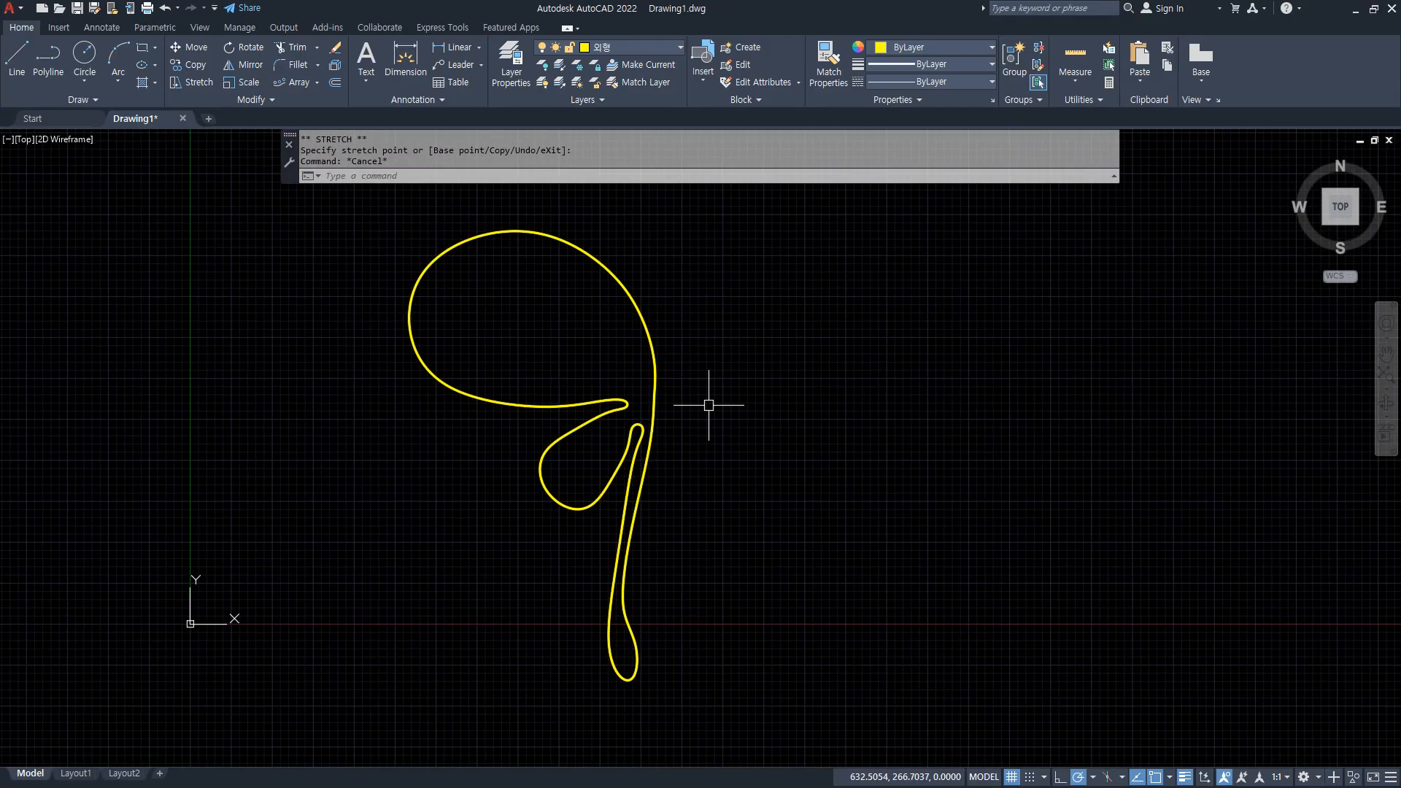
# Draw a vertical line just to the right of the half-butterfly spline as its symmetry axis.
pyautogui.write('L')
pyautogui.press('Return')
pyautogui.click(674, 289)
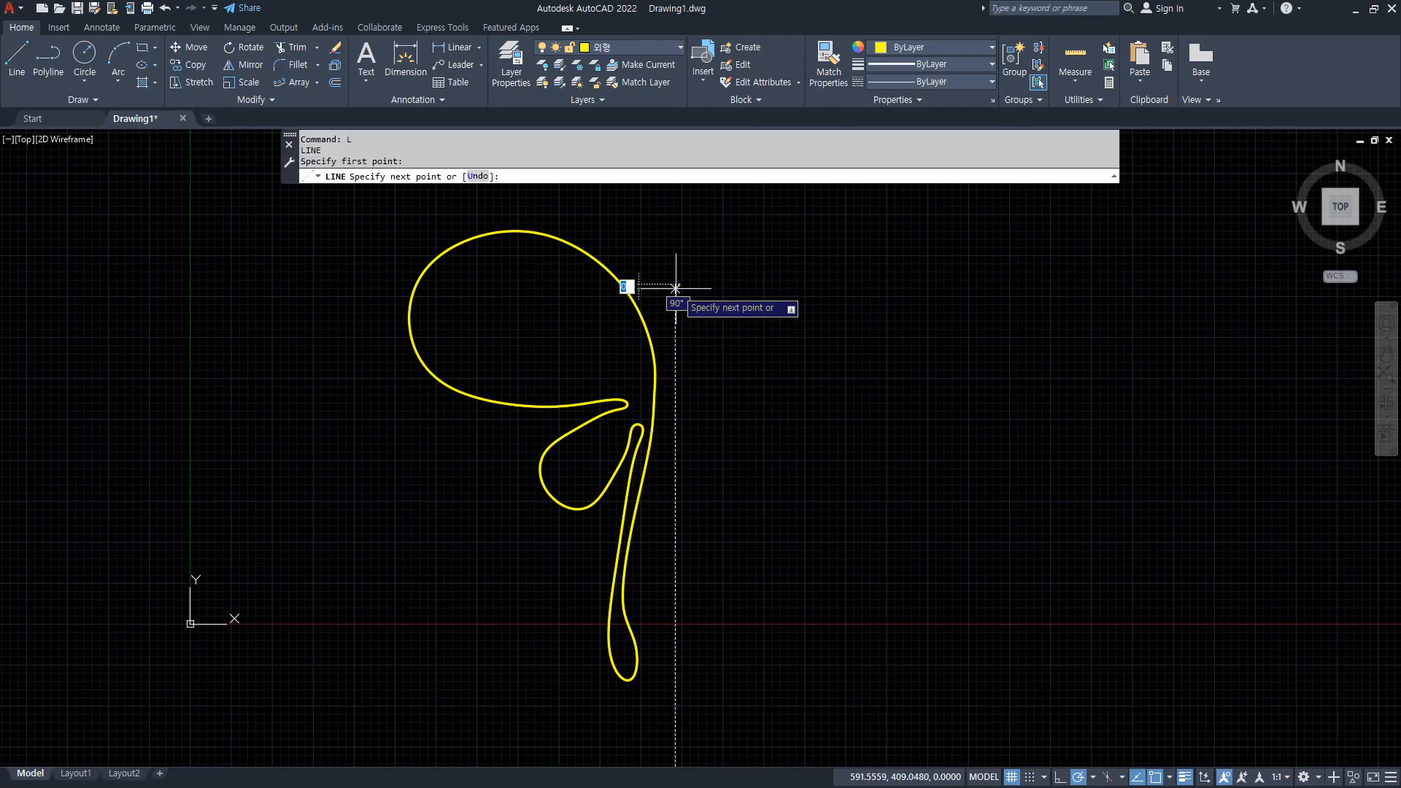
pyautogui.click(674, 525)
pyautogui.press('Return')
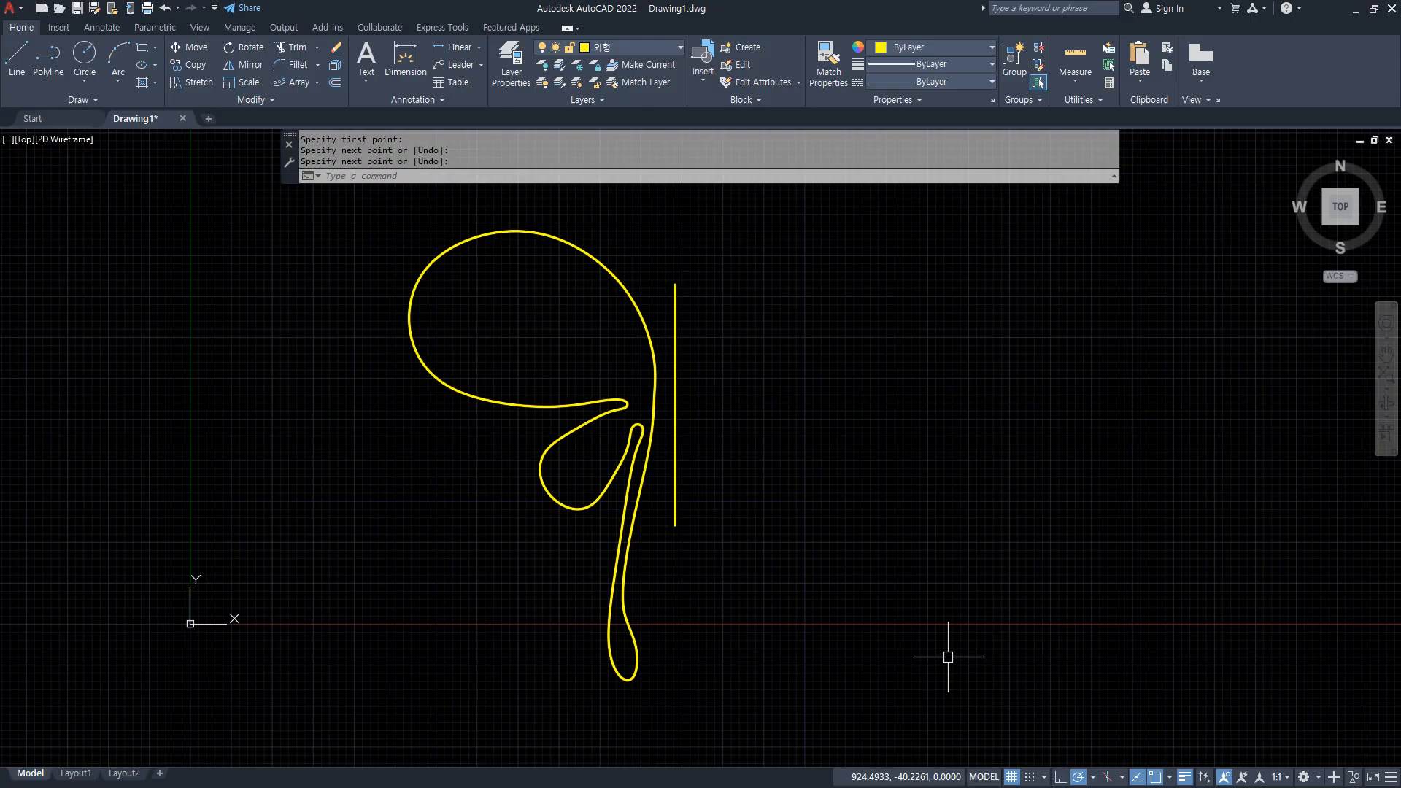
pyautogui.moveTo(684, 284); pyautogui.dragTo(689, 554)
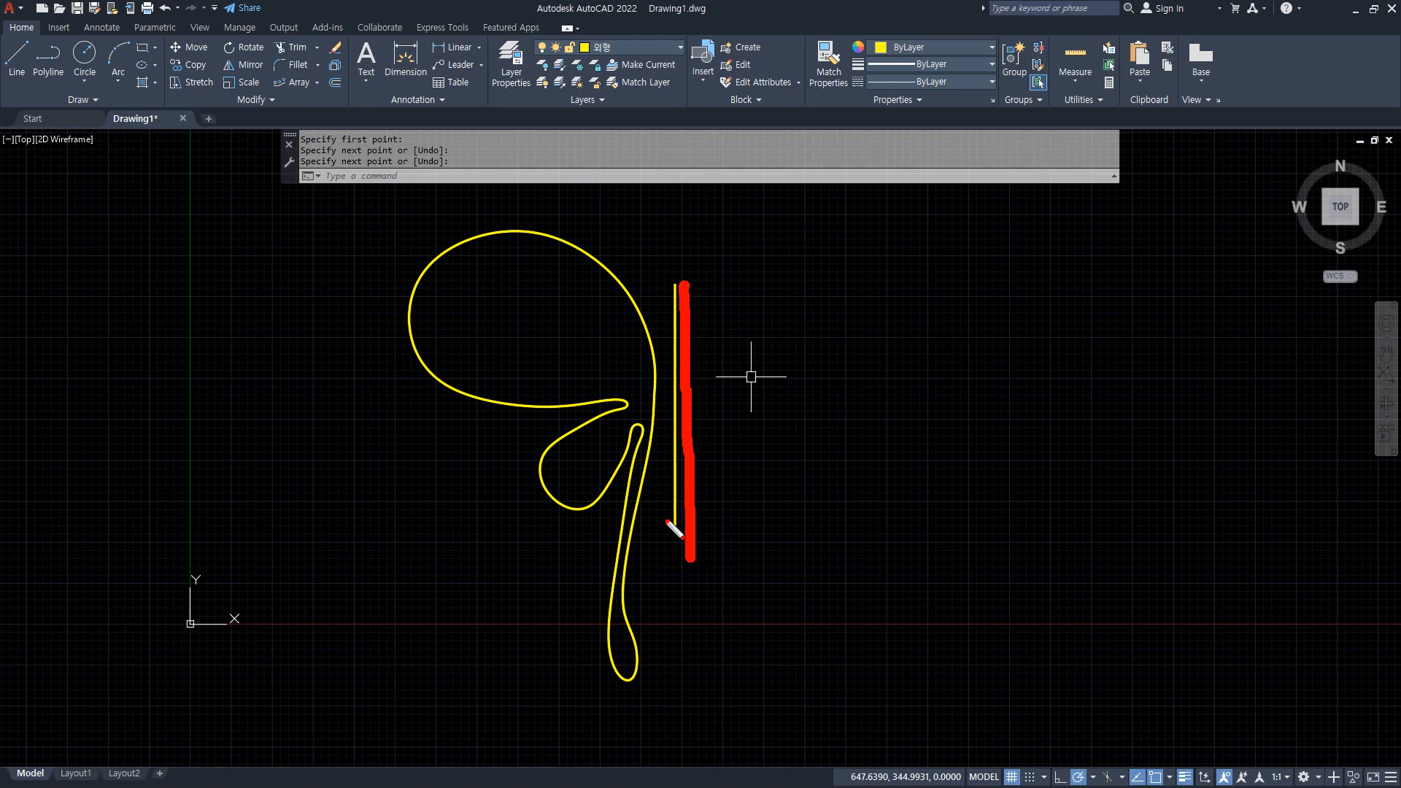
pyautogui.moveTo(679, 312); pyautogui.dragTo(676, 554)
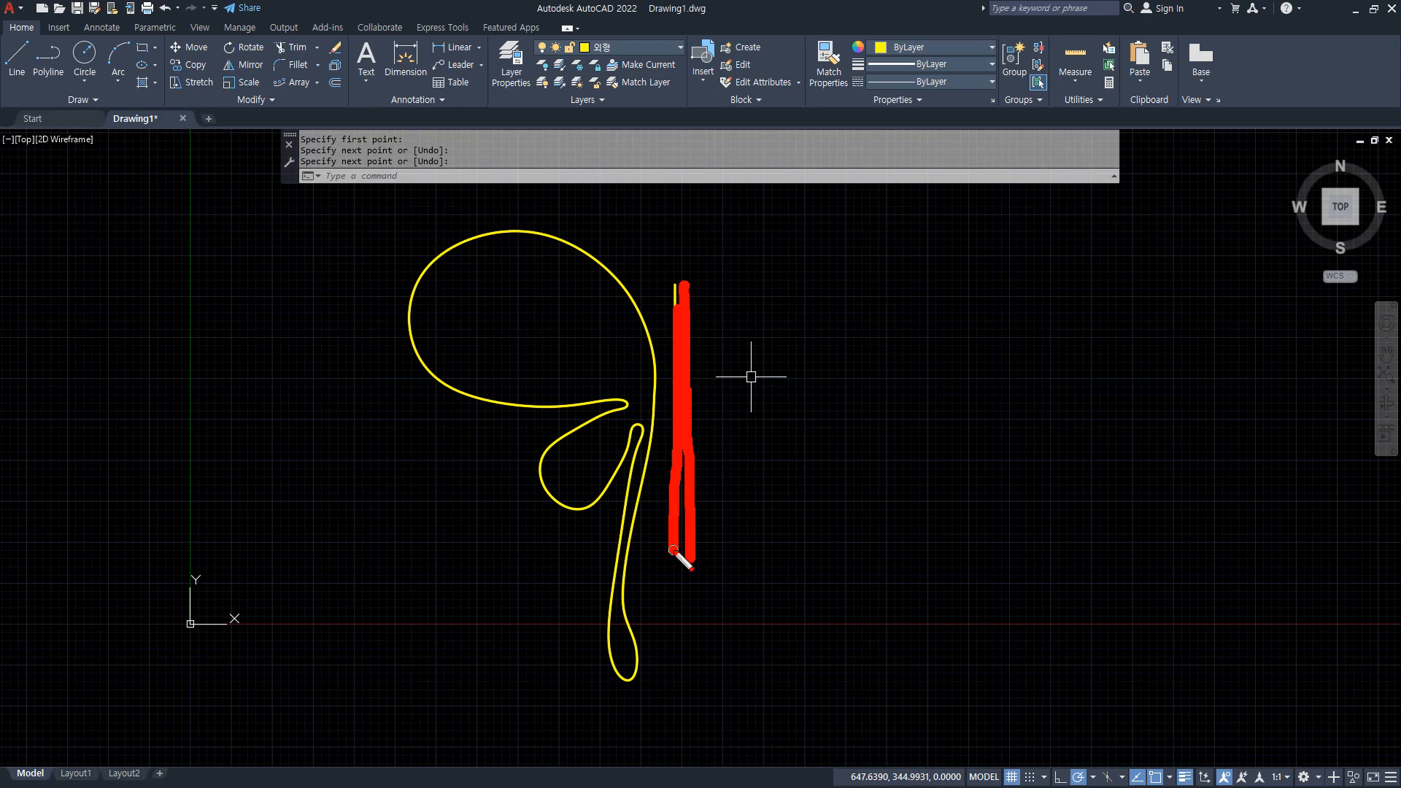
pyautogui.press('Escape')
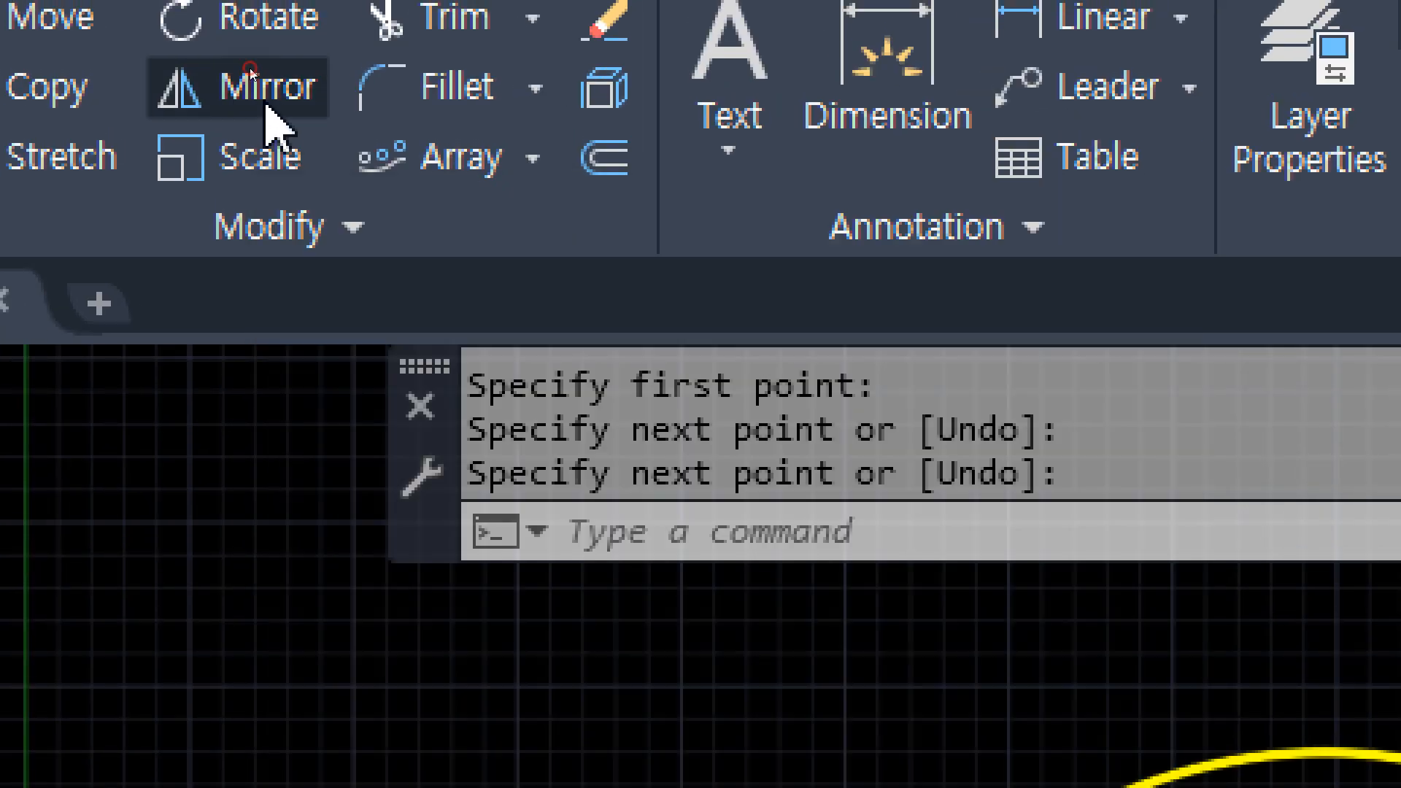
# Mirror the half-butterfly spline about the vertical line, using its two endpoints as the mirror line and keeping the source object.
pyautogui.click(259, 106)
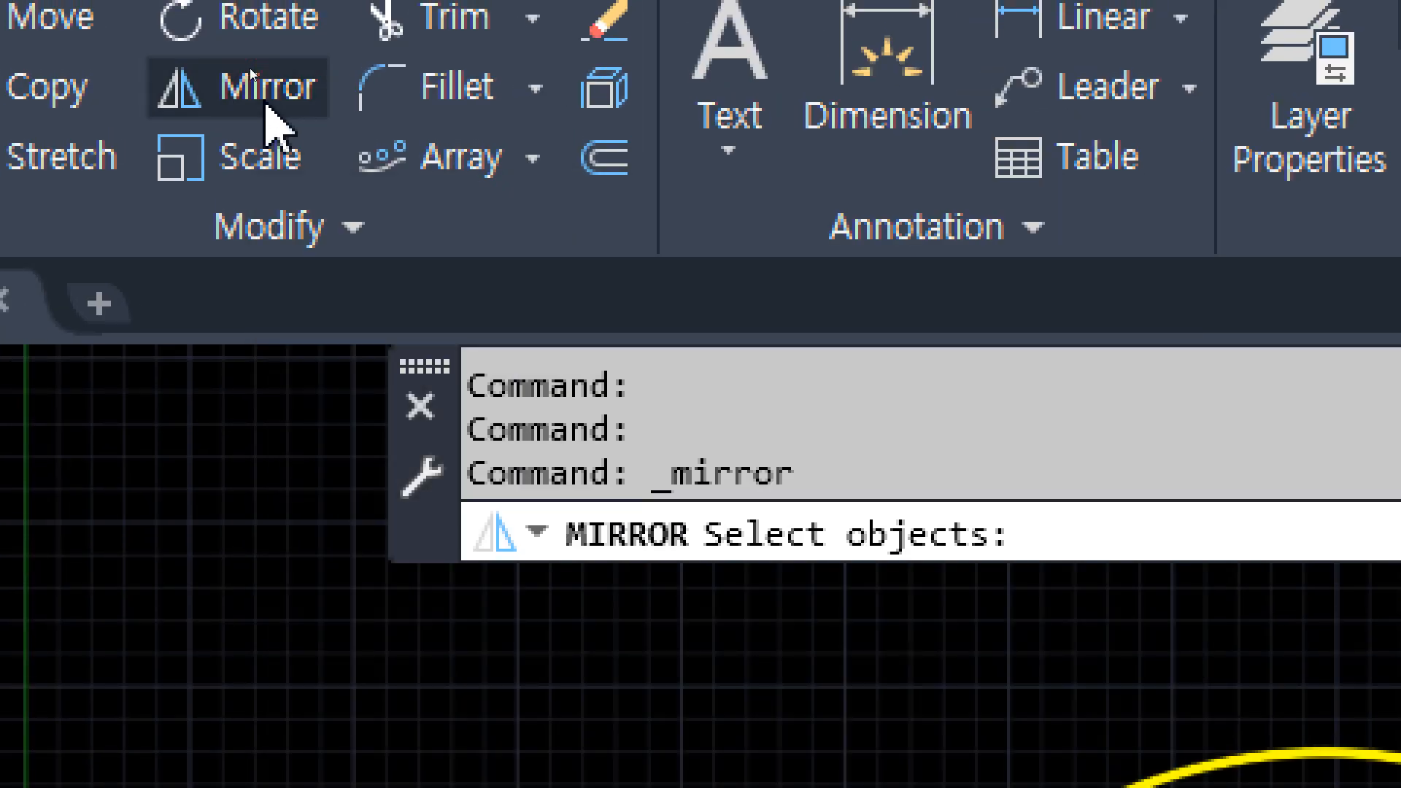
pyautogui.click(569, 241)
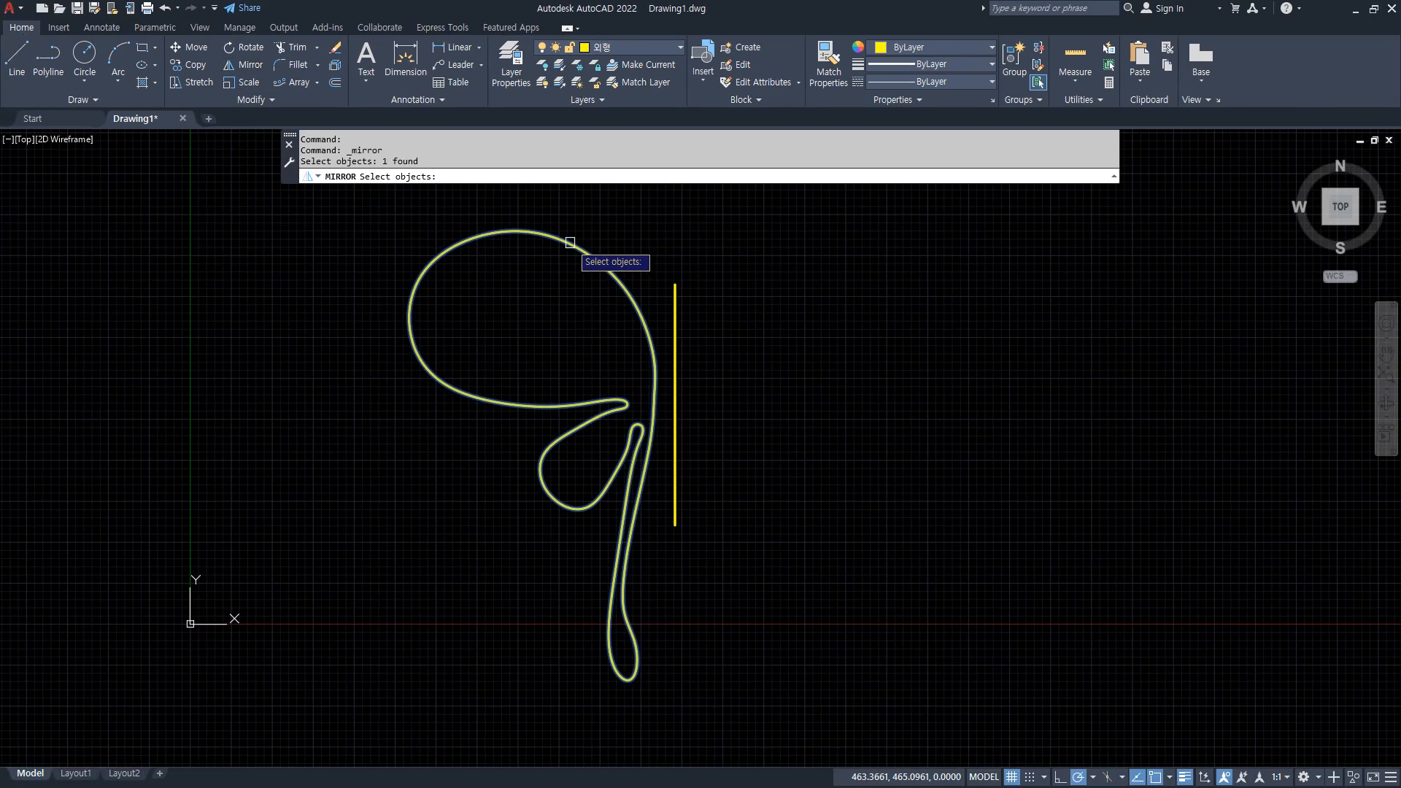
pyautogui.press('Return')
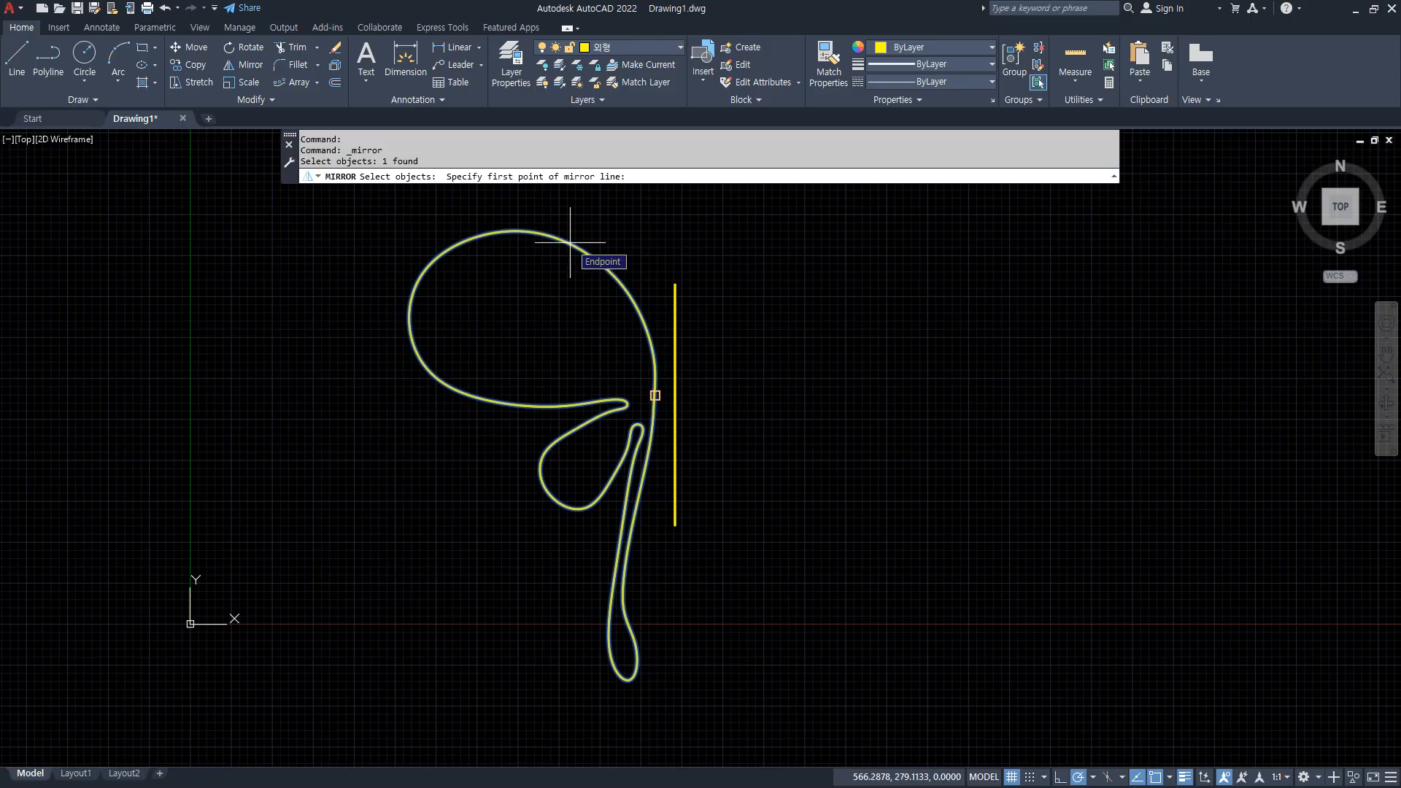
pyautogui.click(672, 283)
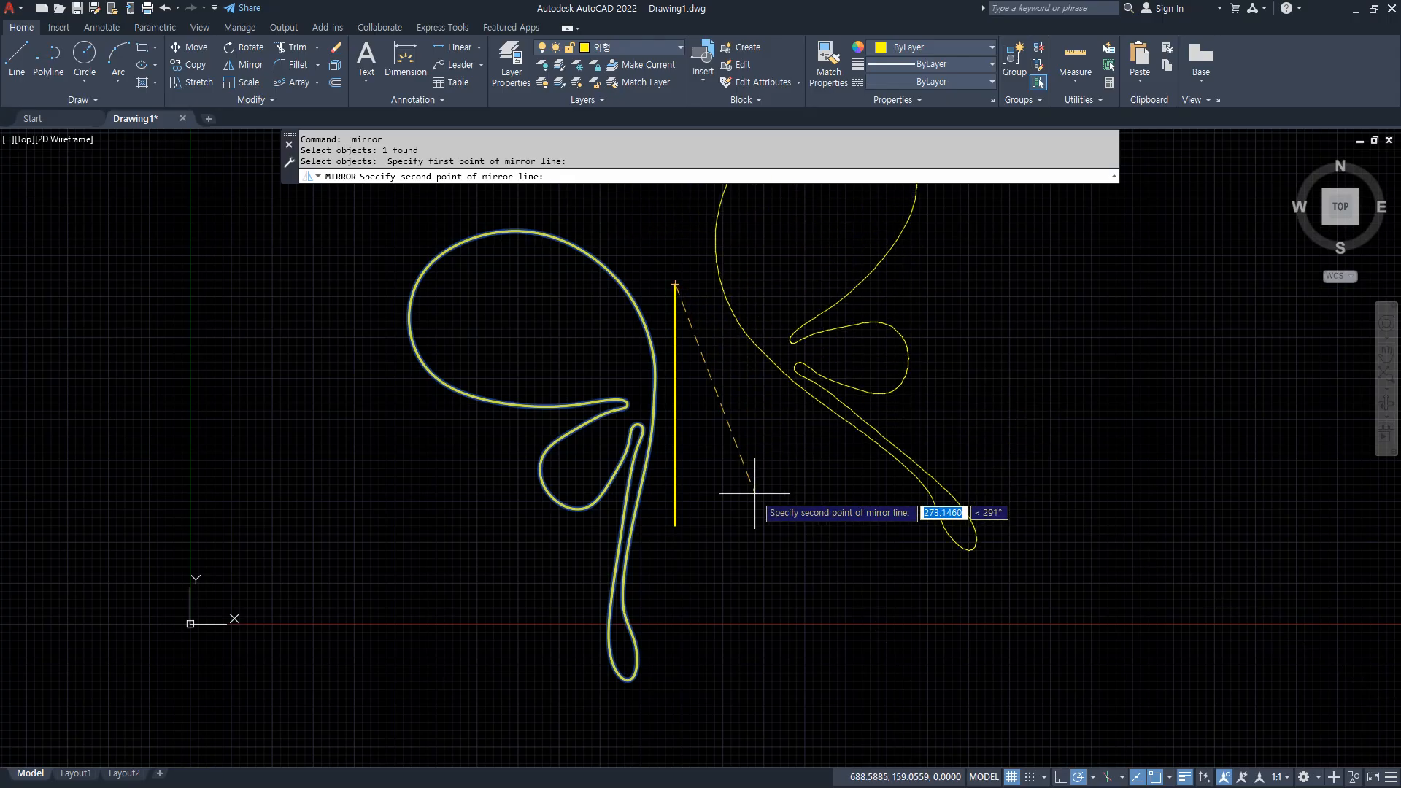
pyautogui.click(675, 523)
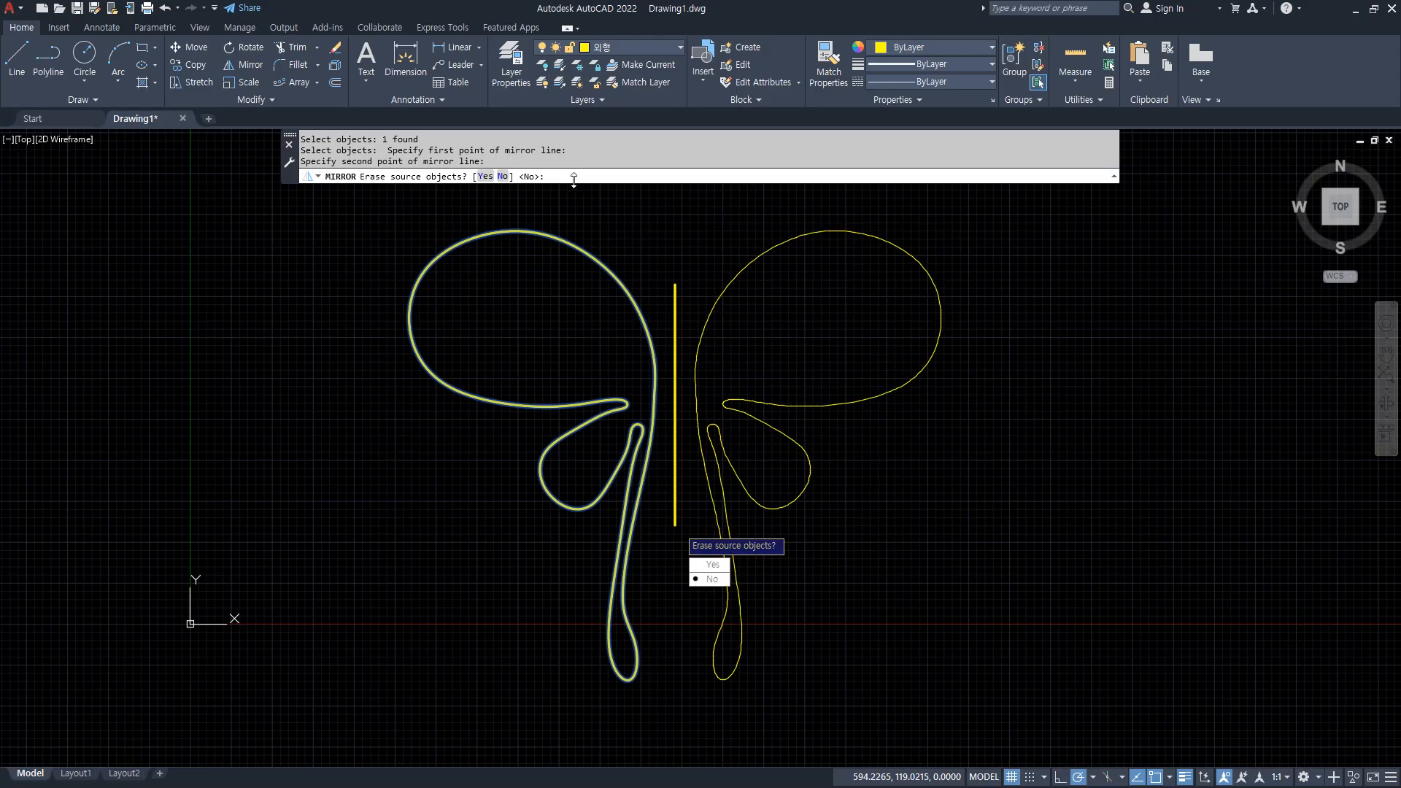
pyautogui.click(505, 176)
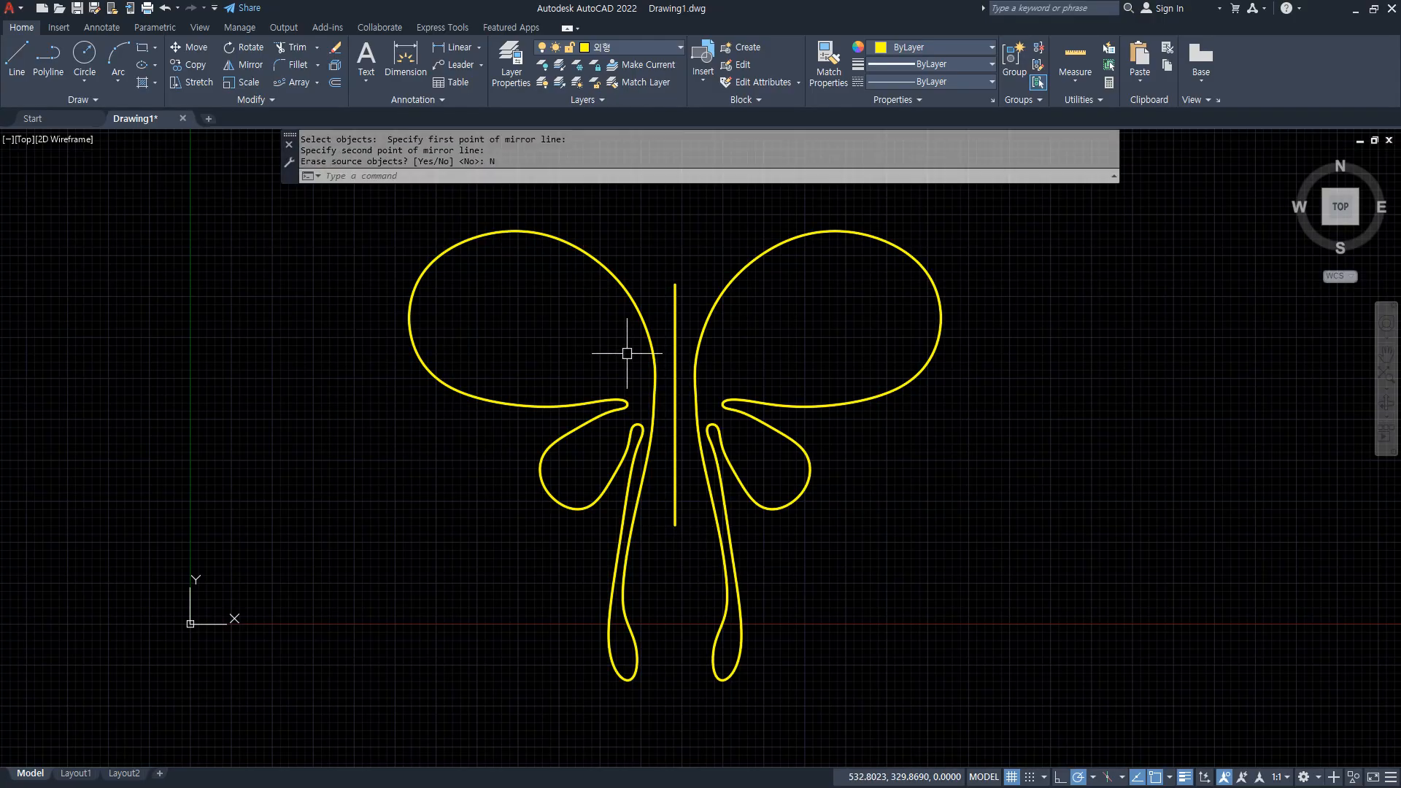
# Draw an upright ellipse about 100 units tall on the vertical line as the body, wide enough to touch both wings.
pyautogui.write('el')
pyautogui.press('Return')
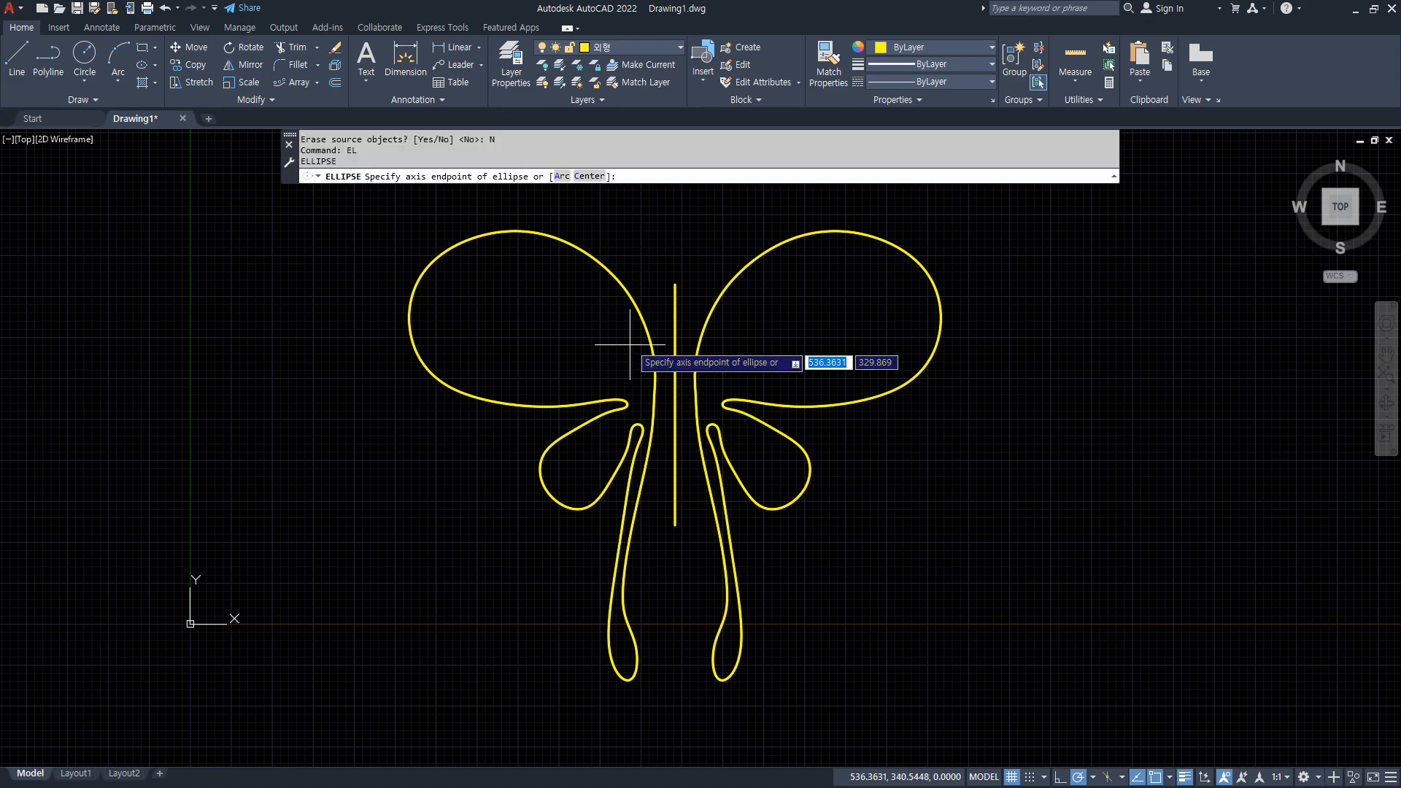
pyautogui.write('nea')
pyautogui.press('Return')
pyautogui.click(675, 348)
pyautogui.write('nea')
pyautogui.press('Return')
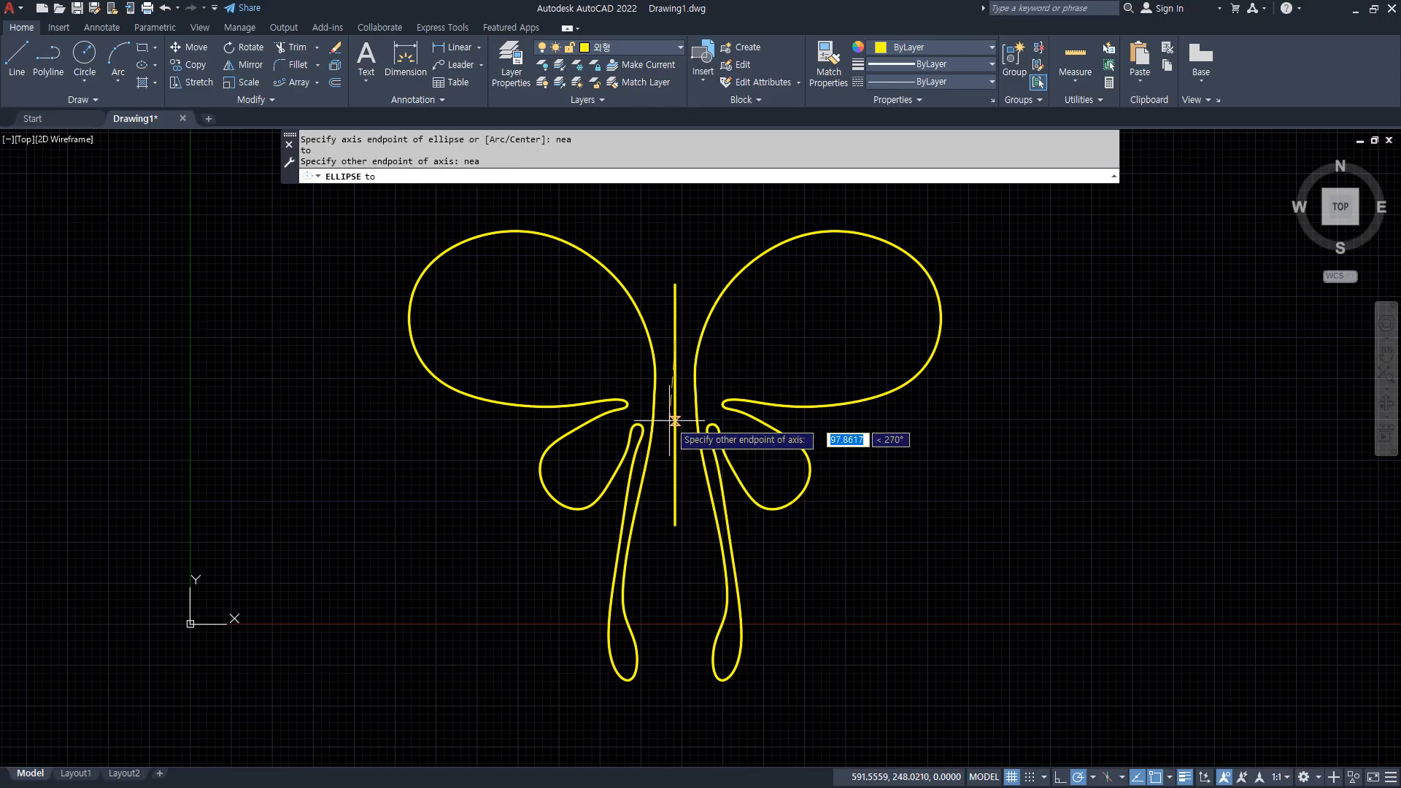
pyautogui.click(675, 421)
pyautogui.click(694, 380)
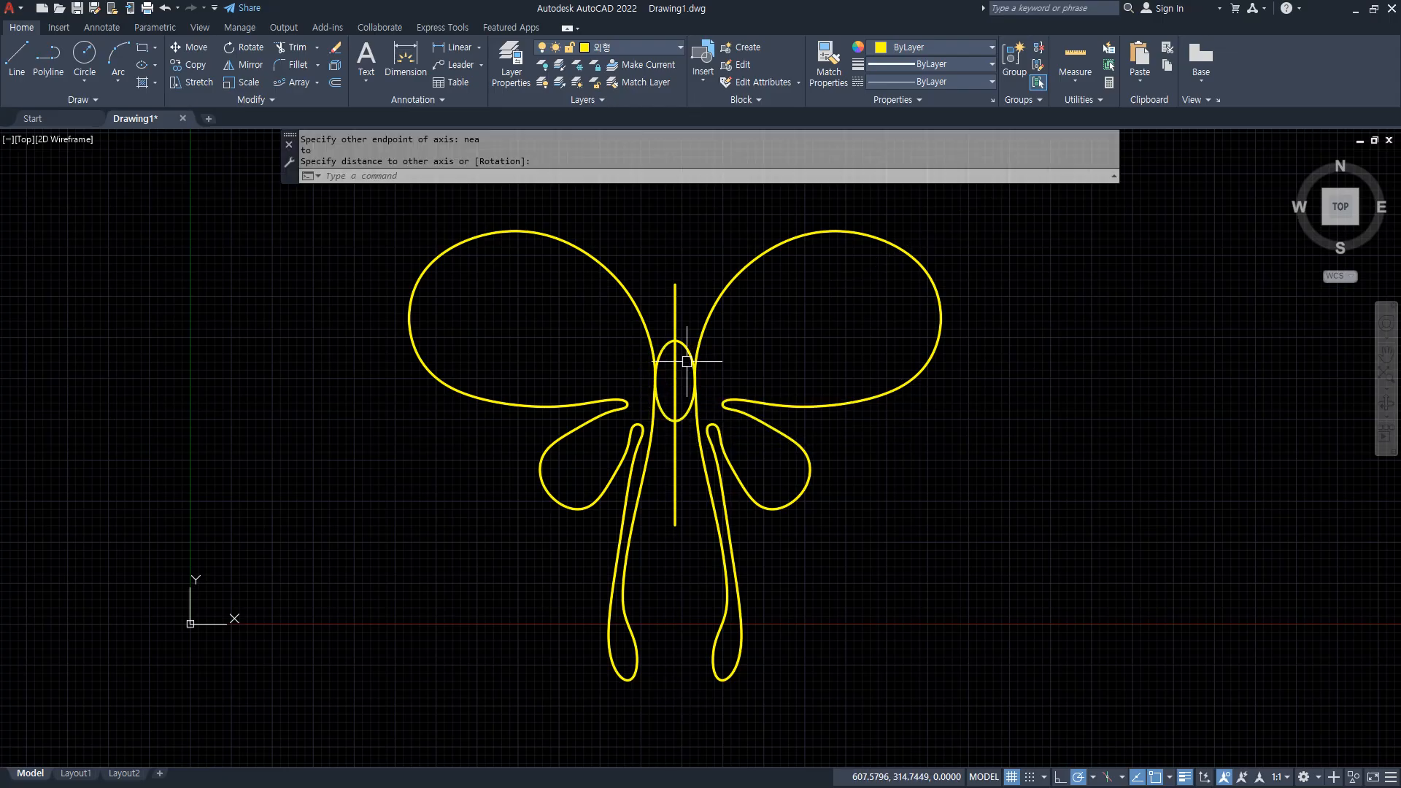
# Draw a circle for the head, centred on the vertical line and touching the top of the body ellipse.
pyautogui.write('c')
pyautogui.press('Return')
pyautogui.write('nea')
pyautogui.press('Return')
pyautogui.click(674, 319)
pyautogui.click(675, 340)
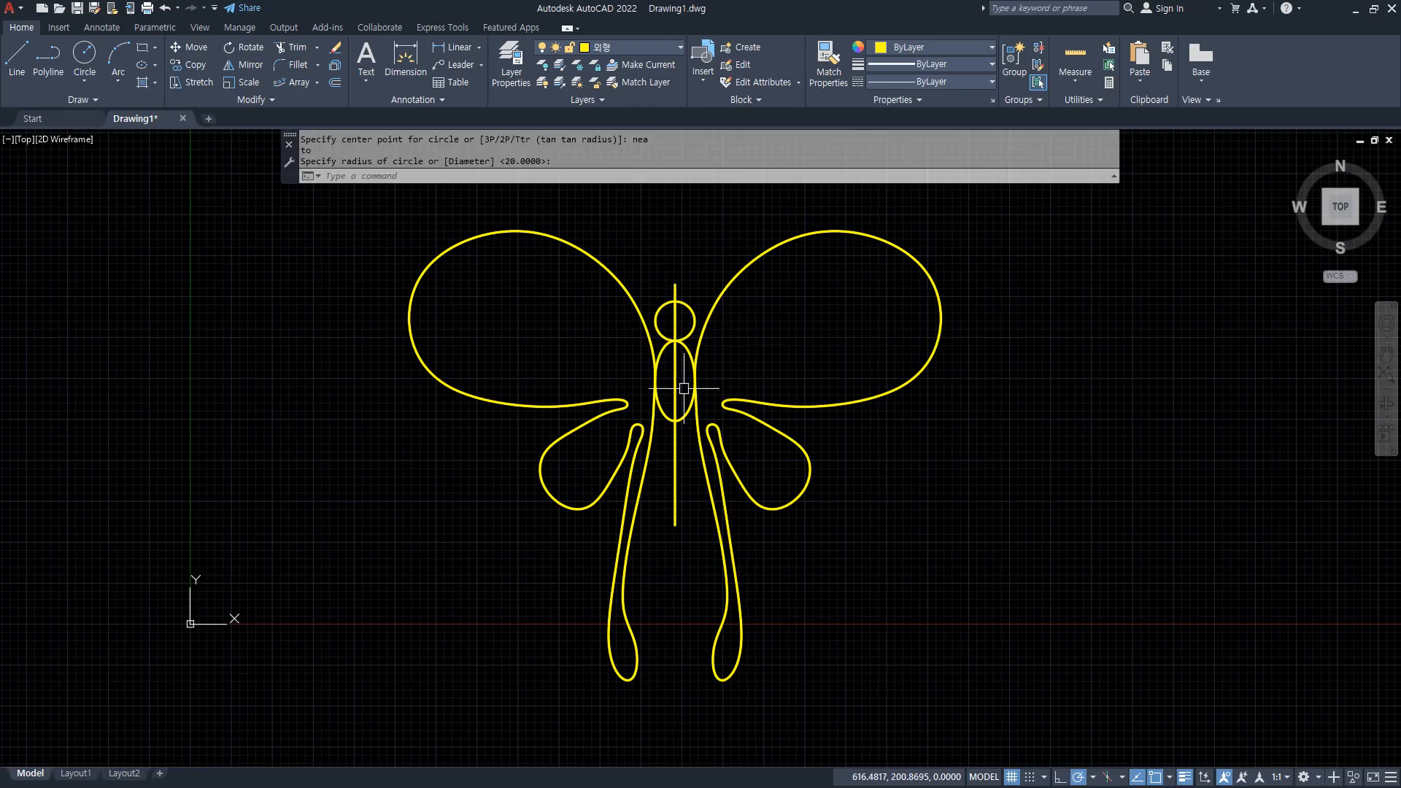
# Erase the vertical symmetry line running through the butterfly's body.
pyautogui.click(682, 517)
pyautogui.click(655, 538)
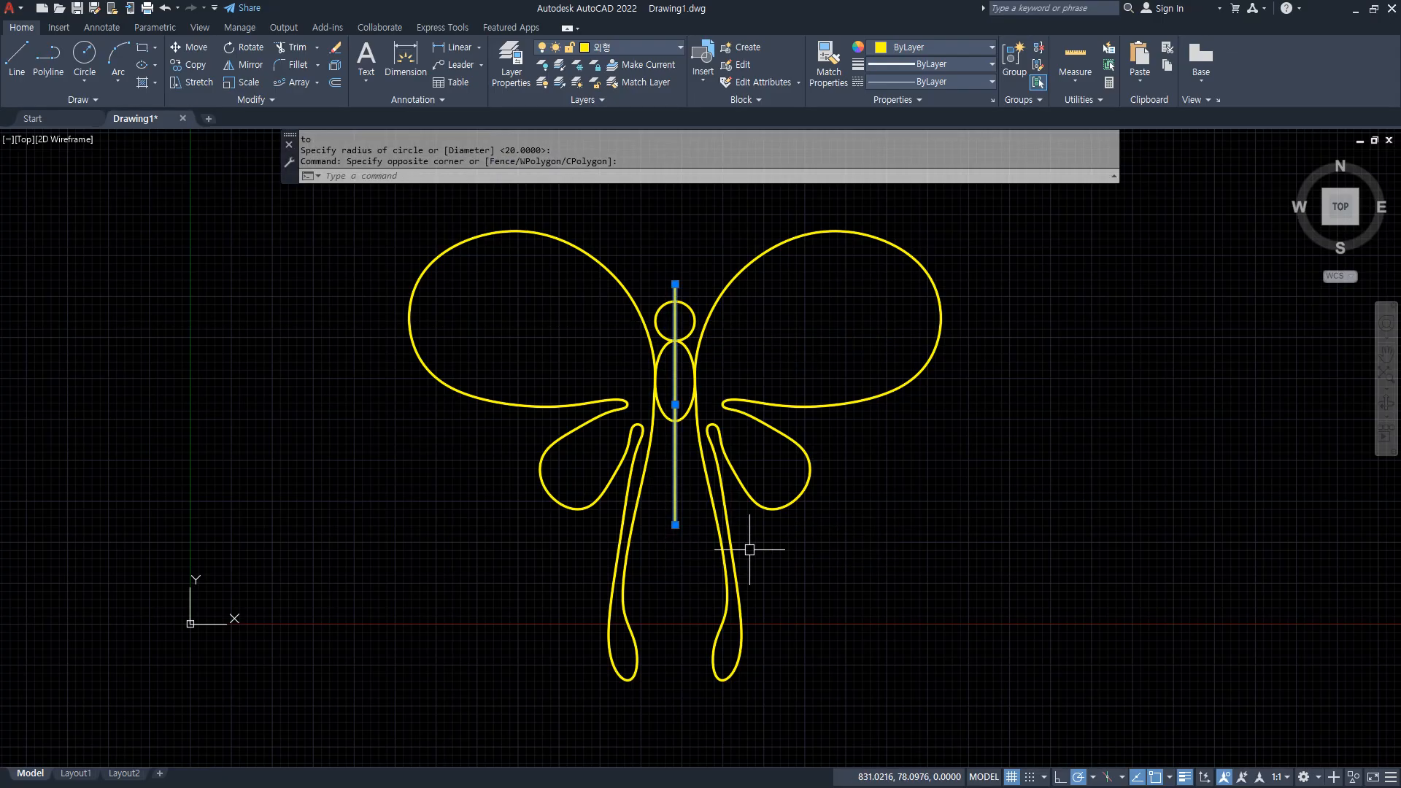
pyautogui.write('e')
pyautogui.press('Return')
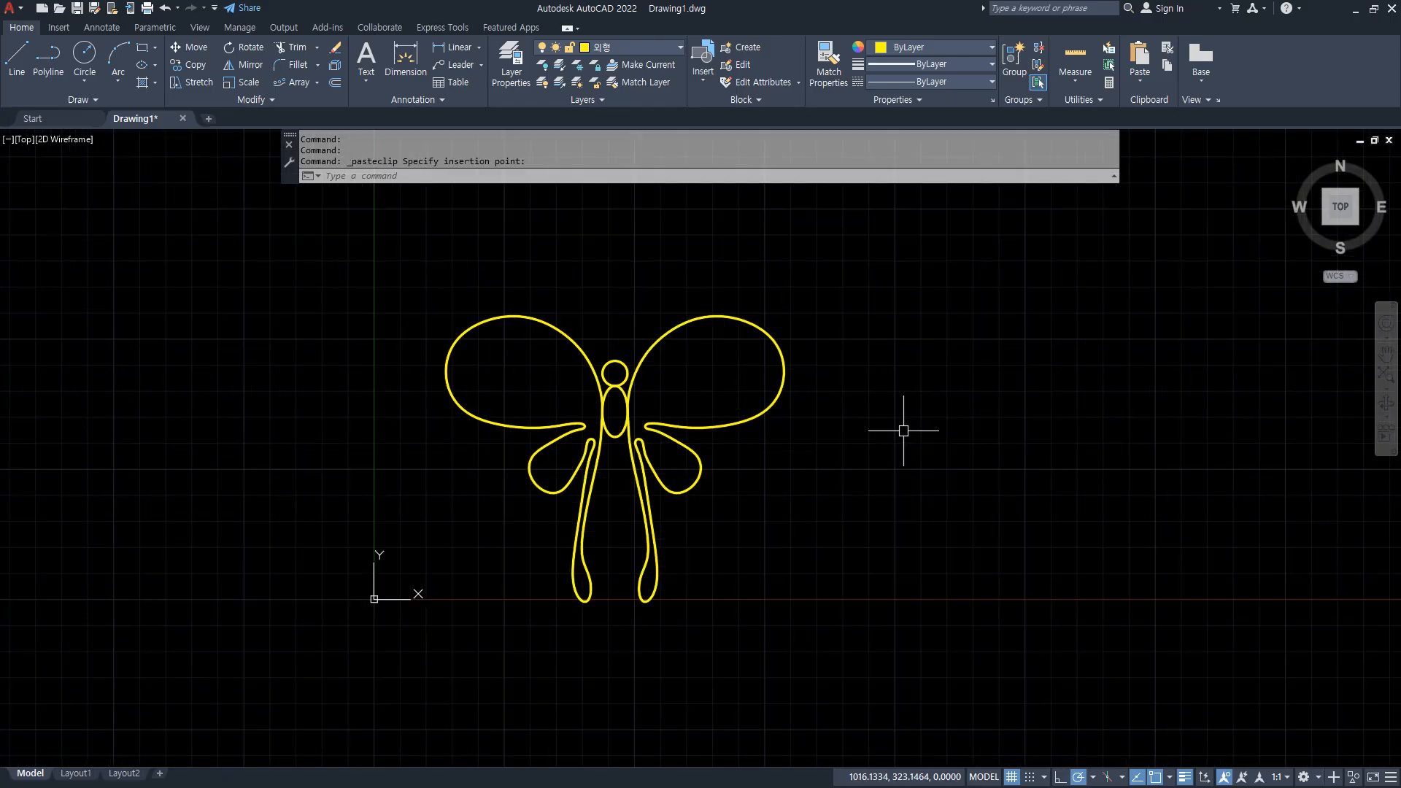
# Draw a diagonal line about 447 units long, sloping down to the right, beside the butterfly's upper right wing.
pyautogui.write('L')
pyautogui.press('Return')
pyautogui.click(784, 243)
pyautogui.click(945, 411)
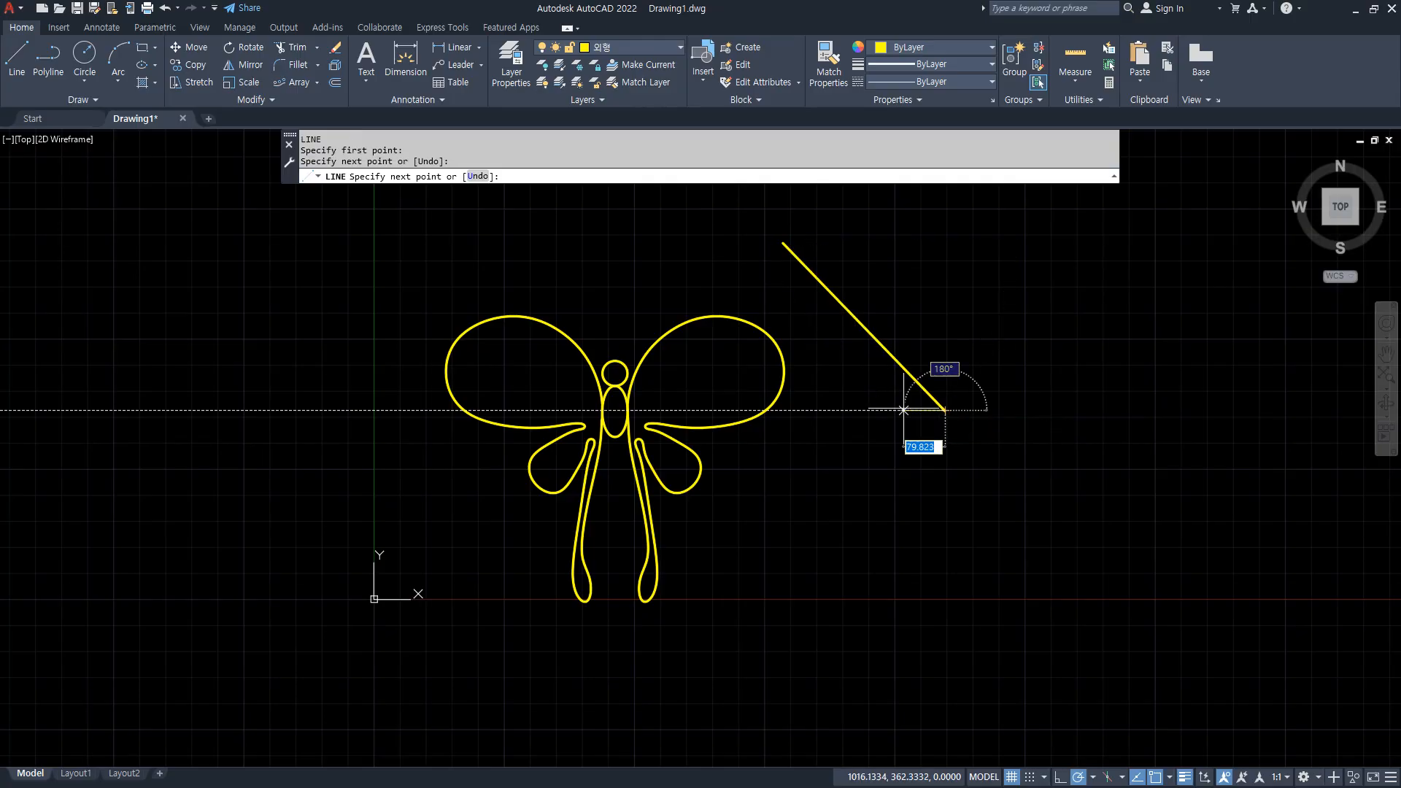
pyautogui.press('Return')
pyautogui.press('Return')
# Draw a horizontal line above the butterfly, roughly centred over its head.
pyautogui.moveTo(556, 233); pyautogui.dragTo(553, 365, button='middle')
pyautogui.click(479, 344)
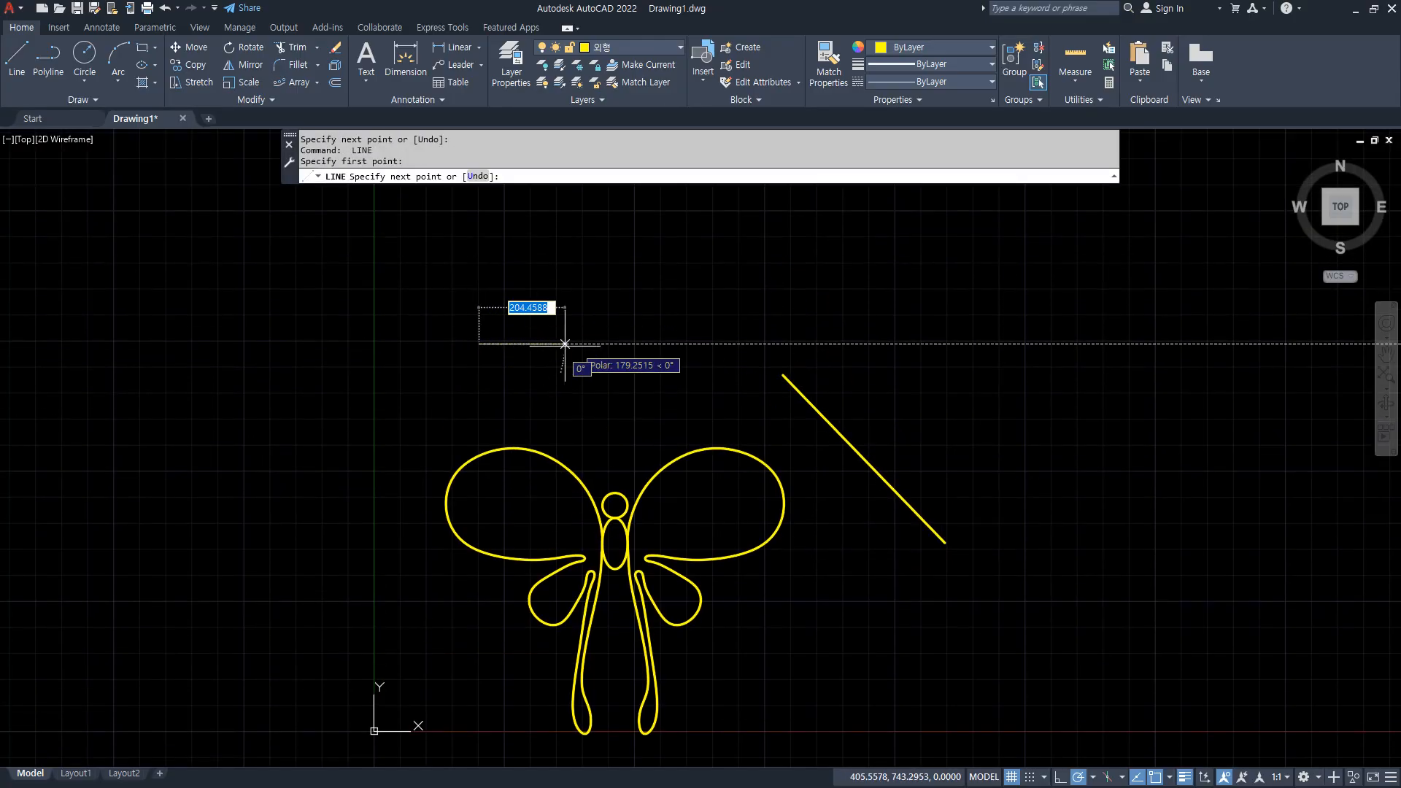
pyautogui.click(693, 343)
pyautogui.press('Return')
pyautogui.press('Return')
# Draw a vertical line along the Y axis on the left side of the butterfly.
pyautogui.click(374, 417)
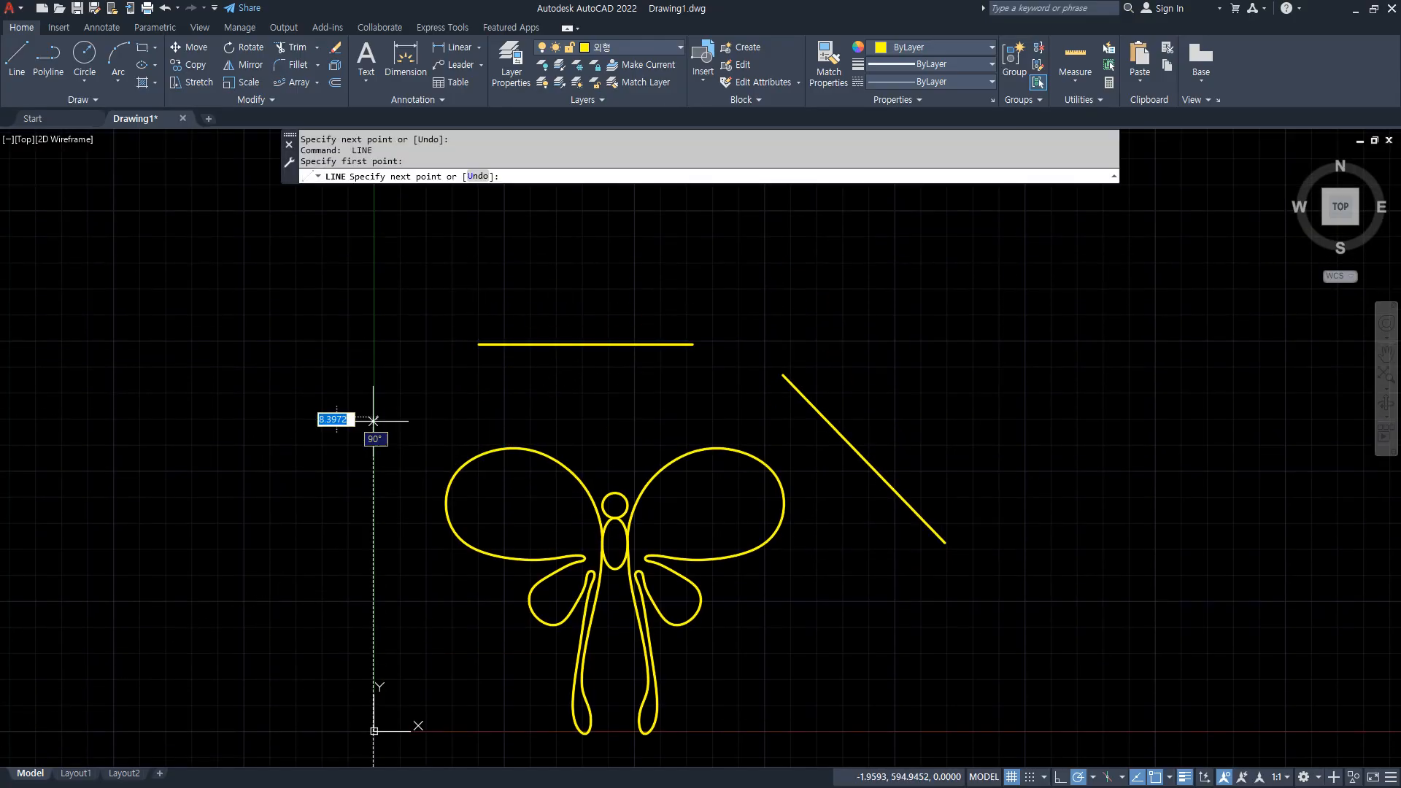
pyautogui.click(373, 648)
pyautogui.press('Return')
# Mirror the whole butterfly about the vertical line on its left, keeping the source objects.
pyautogui.write('MI')
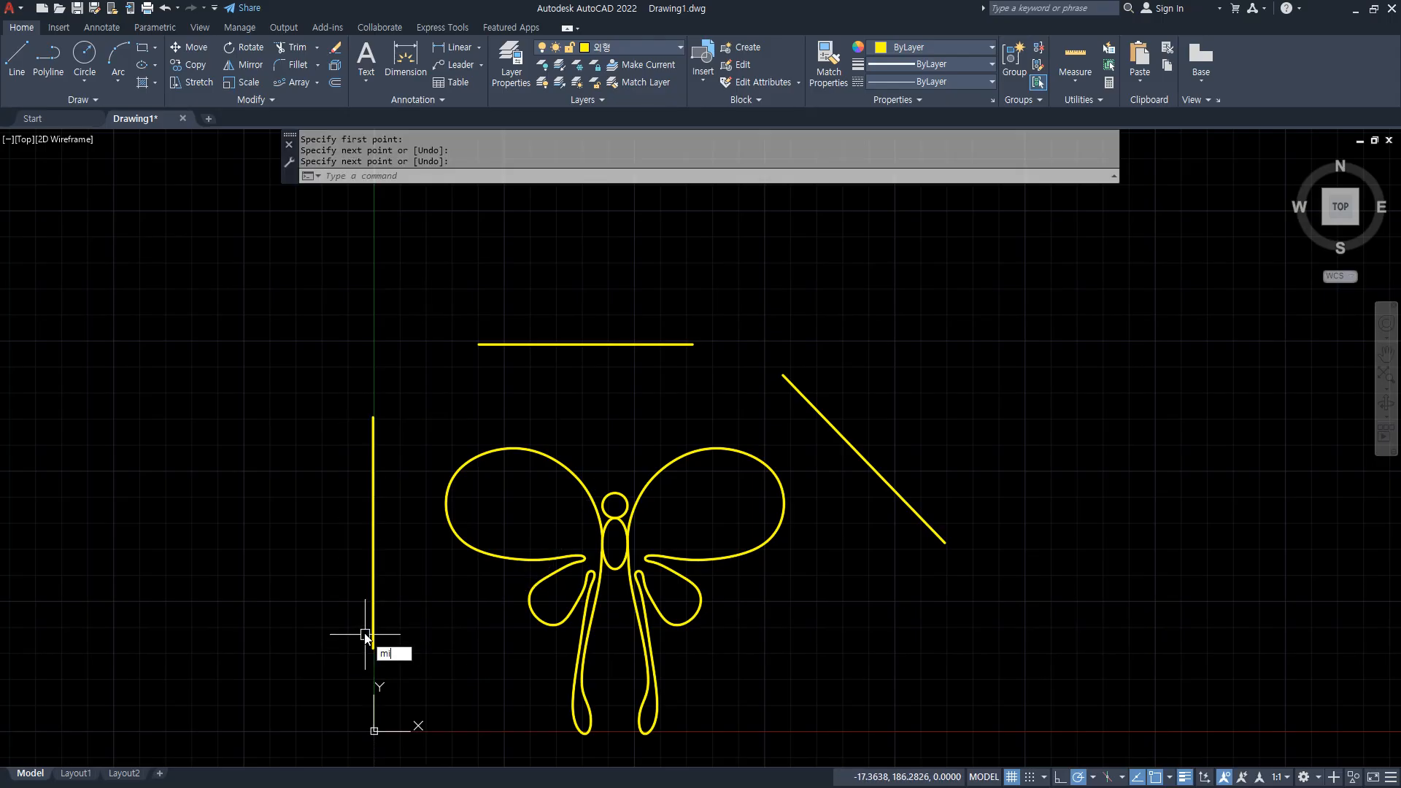
pyautogui.press('Return')
pyautogui.click(709, 662)
pyautogui.click(592, 470)
pyautogui.press('Return')
pyautogui.click(373, 418)
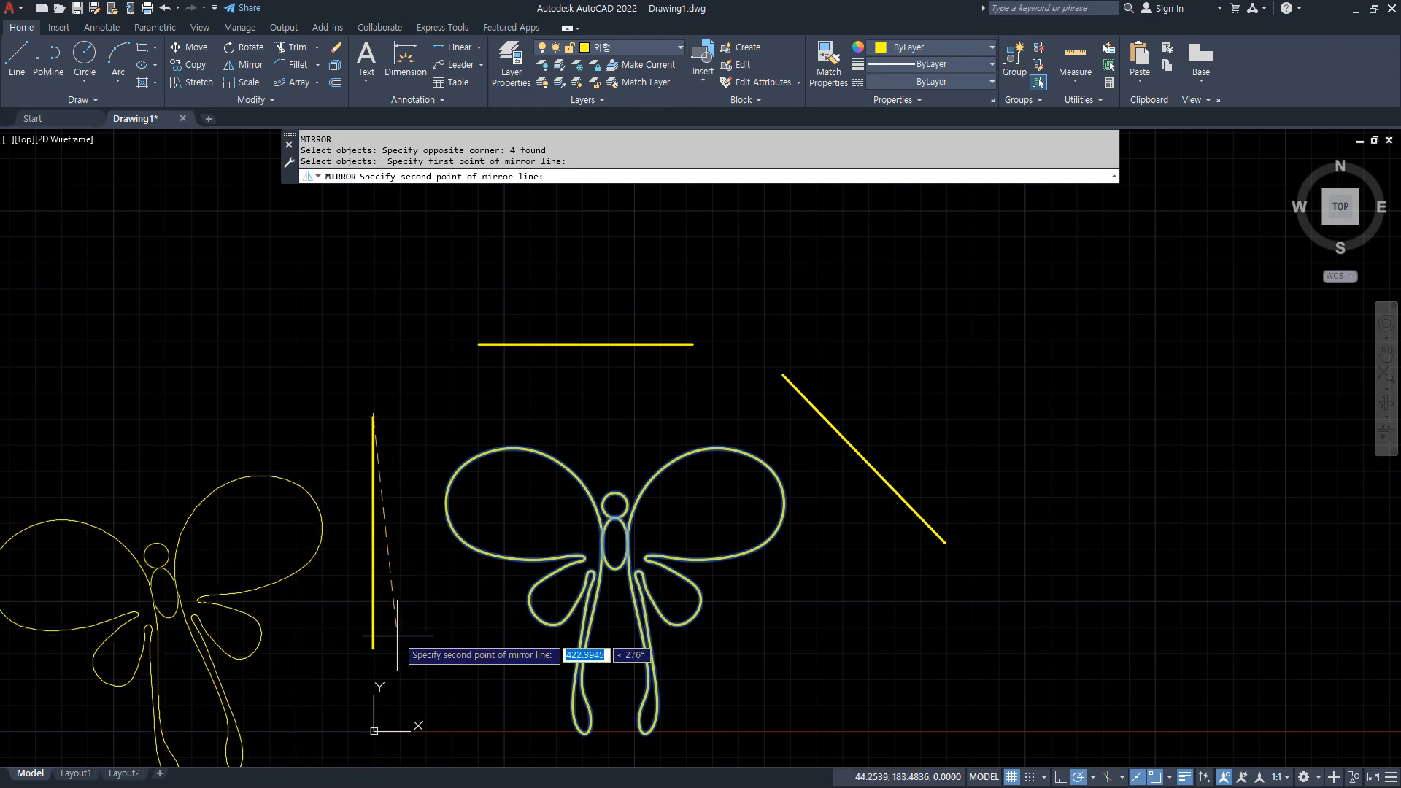
pyautogui.click(372, 647)
pyautogui.press('Return')
# Mirror the original butterfly upward about the horizontal line above it, keeping the source objects.
pyautogui.press('Return')
pyautogui.click(733, 646)
pyautogui.click(578, 506)
pyautogui.press('Return')
pyautogui.click(478, 344)
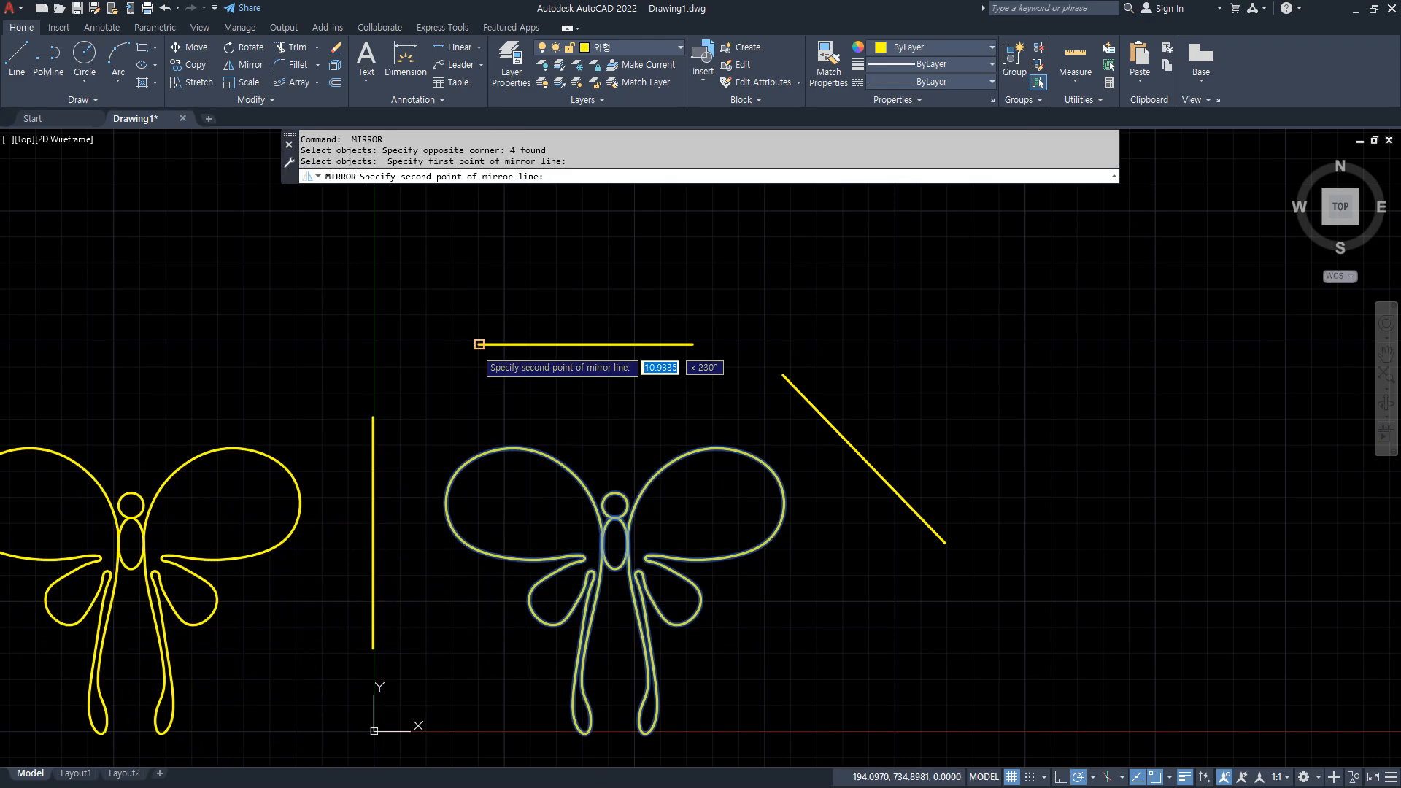
pyautogui.click(693, 343)
# Mirror the original butterfly about the diagonal line on its right, keeping the source objects.
pyautogui.press('Return')
pyautogui.moveTo(637, 374); pyautogui.dragTo(622, 402, button='middle')
pyautogui.scroll(-2, 622, 416)
pyautogui.press('Return')
pyautogui.click(716, 607)
pyautogui.click(538, 442)
pyautogui.press('Return')
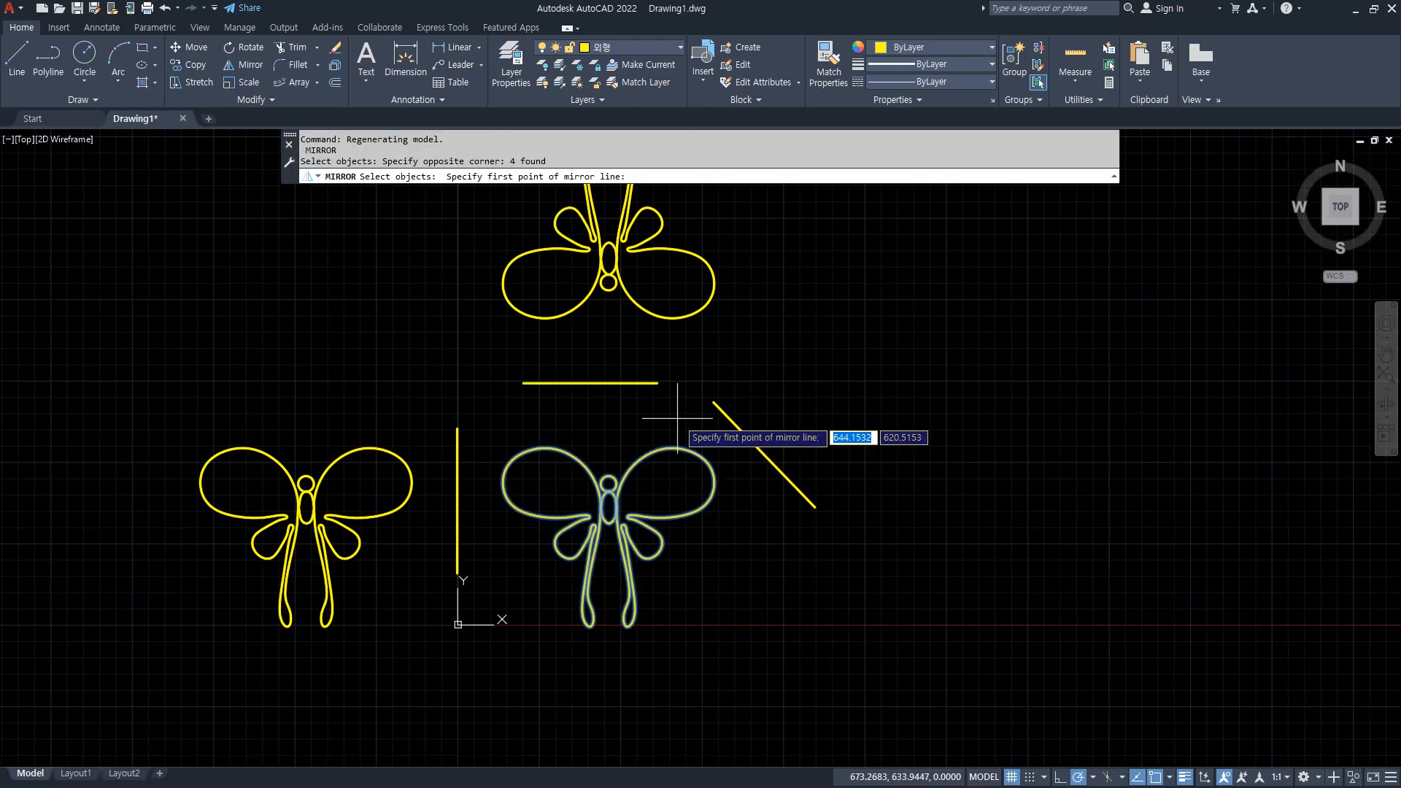
pyautogui.click(713, 402)
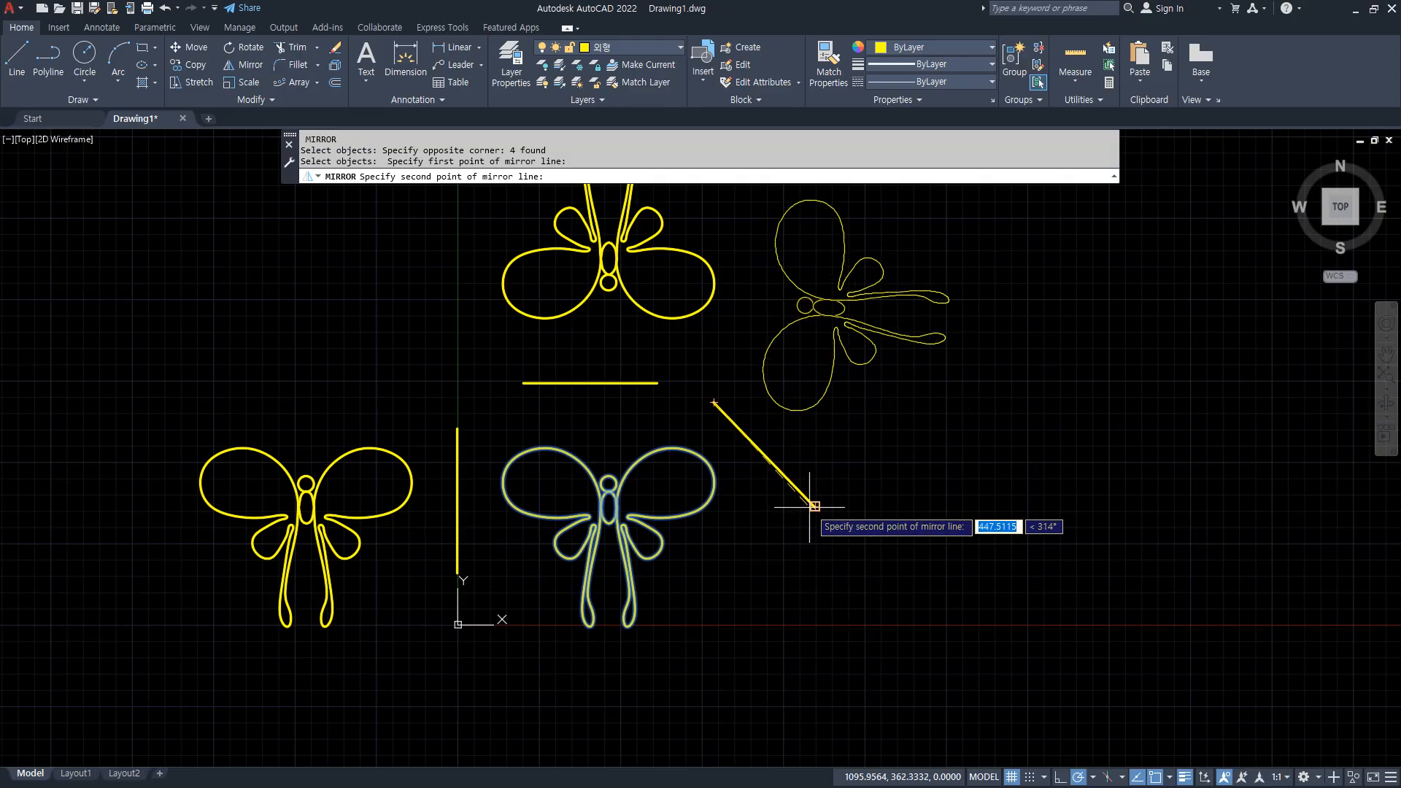
pyautogui.click(808, 506)
pyautogui.press('Return')
pyautogui.moveTo(576, 460)
pyautogui.mouseDown()
pyautogui.moveTo(722, 432)
pyautogui.moveTo(755, 276)
pyautogui.moveTo(775, 294)
pyautogui.mouseUp()
pyautogui.moveTo(607, 626)
pyautogui.mouseDown()
pyautogui.moveTo(888, 588)
pyautogui.moveTo(868, 594)
pyautogui.mouseUp()
pyautogui.moveTo(824, 519); pyautogui.dragTo(948, 618)
pyautogui.moveTo(889, 570)
pyautogui.mouseDown()
pyautogui.moveTo(1006, 316)
pyautogui.moveTo(945, 326)
pyautogui.moveTo(1031, 340)
pyautogui.mouseUp()
pyautogui.press('Escape')
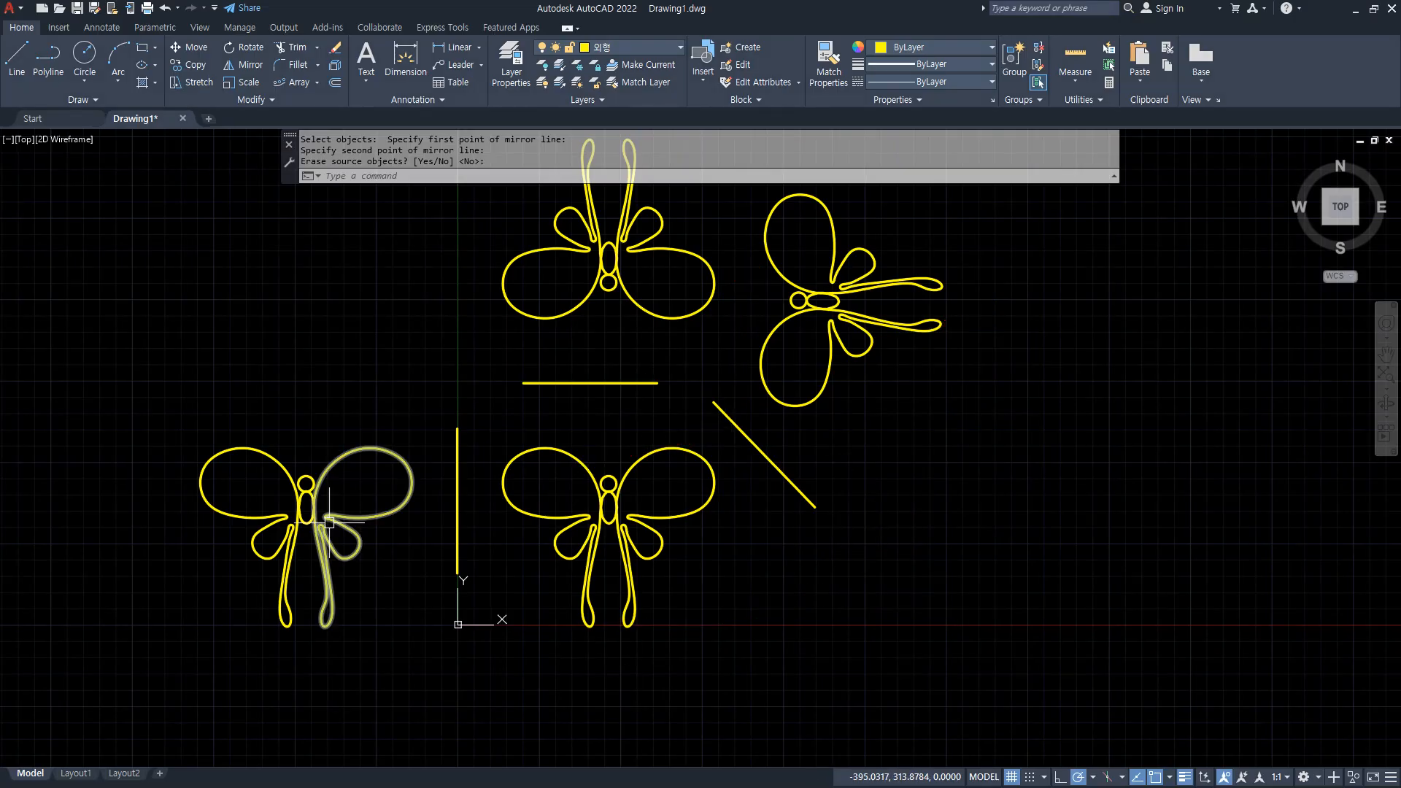
# Draw a vertical line about 696 units long to the right of the sideways butterfly.
pyautogui.moveTo(959, 263); pyautogui.dragTo(880, 400, button='middle')
pyautogui.write('l')
pyautogui.press('Return')
pyautogui.click(922, 322)
pyautogui.click(922, 548)
pyautogui.press('Return')
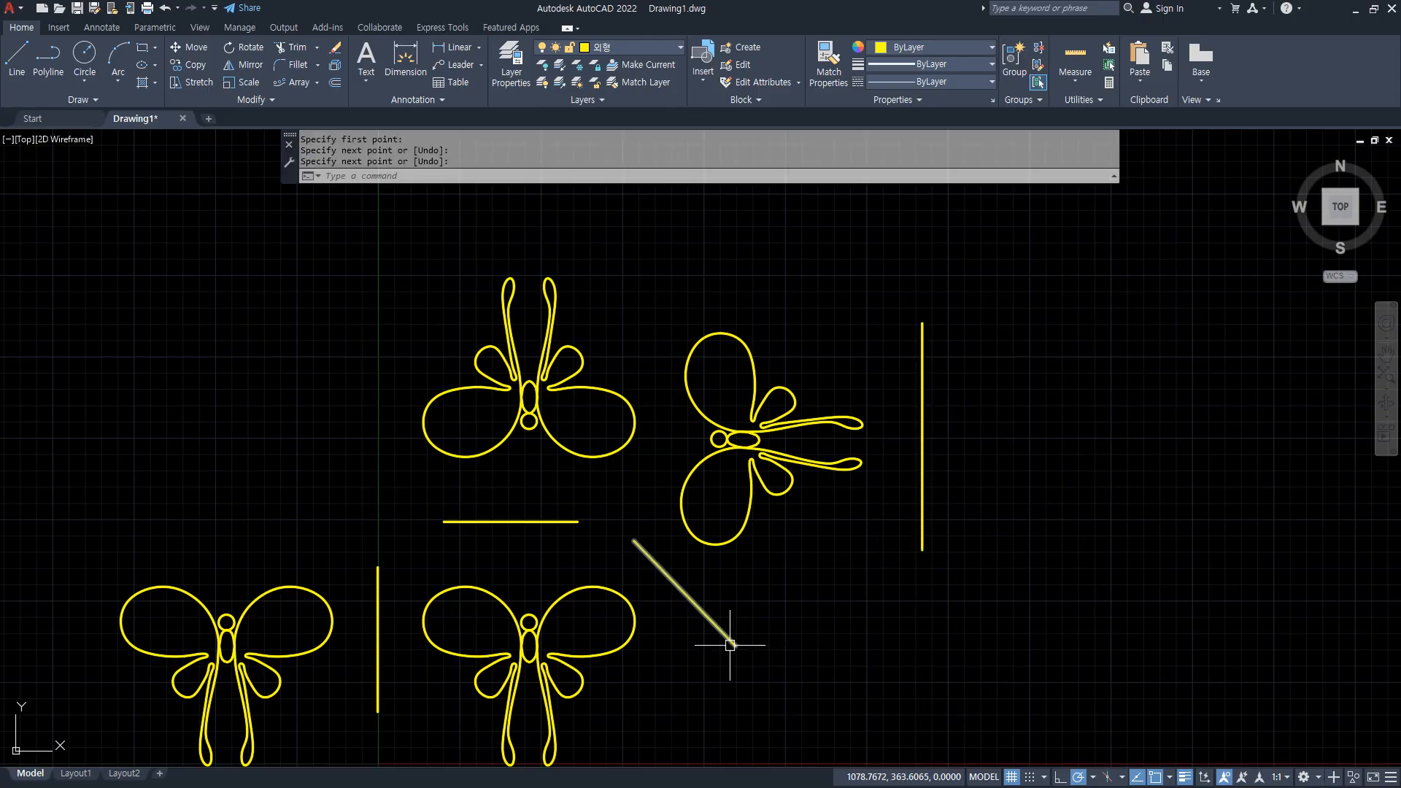
# Mirror the sideways butterfly about the new vertical line on its right, erasing the source objects.
pyautogui.write('mi')
pyautogui.press('Return')
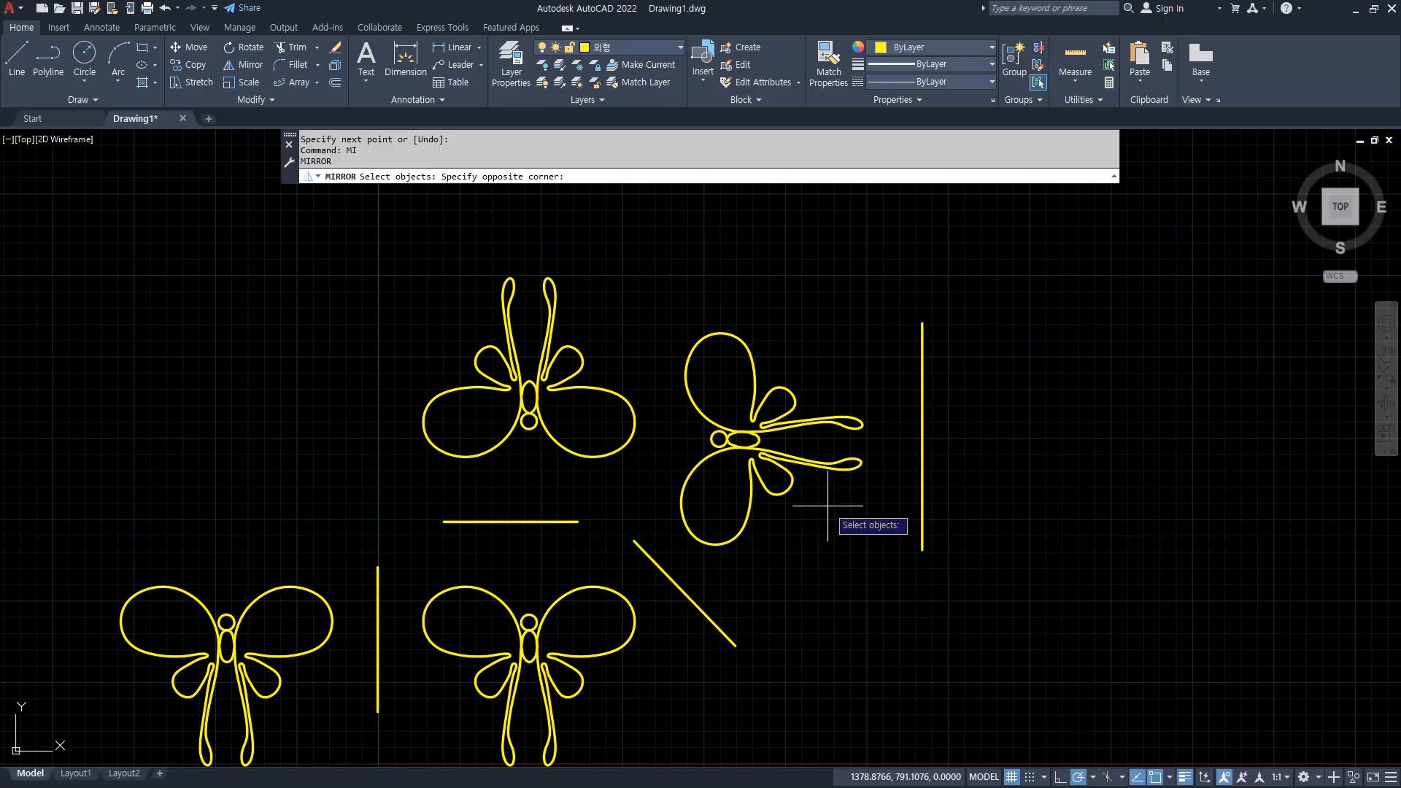
pyautogui.click(827, 505)
pyautogui.click(701, 363)
pyautogui.press('Return')
pyautogui.click(922, 323)
pyautogui.click(922, 549)
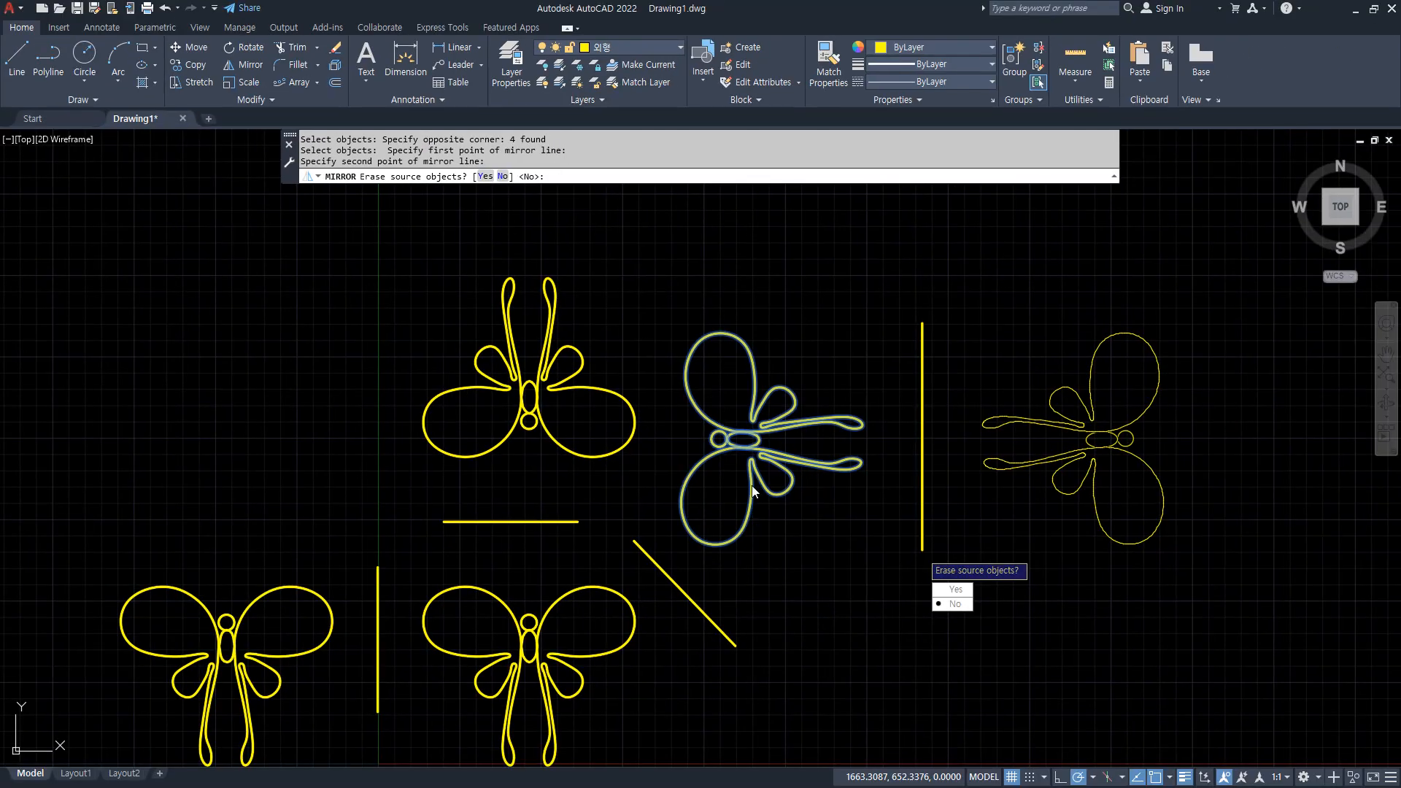
pyautogui.moveTo(740, 536)
pyautogui.mouseDown()
pyautogui.moveTo(669, 422)
pyautogui.moveTo(755, 486)
pyautogui.mouseUp()
pyautogui.click(485, 176)
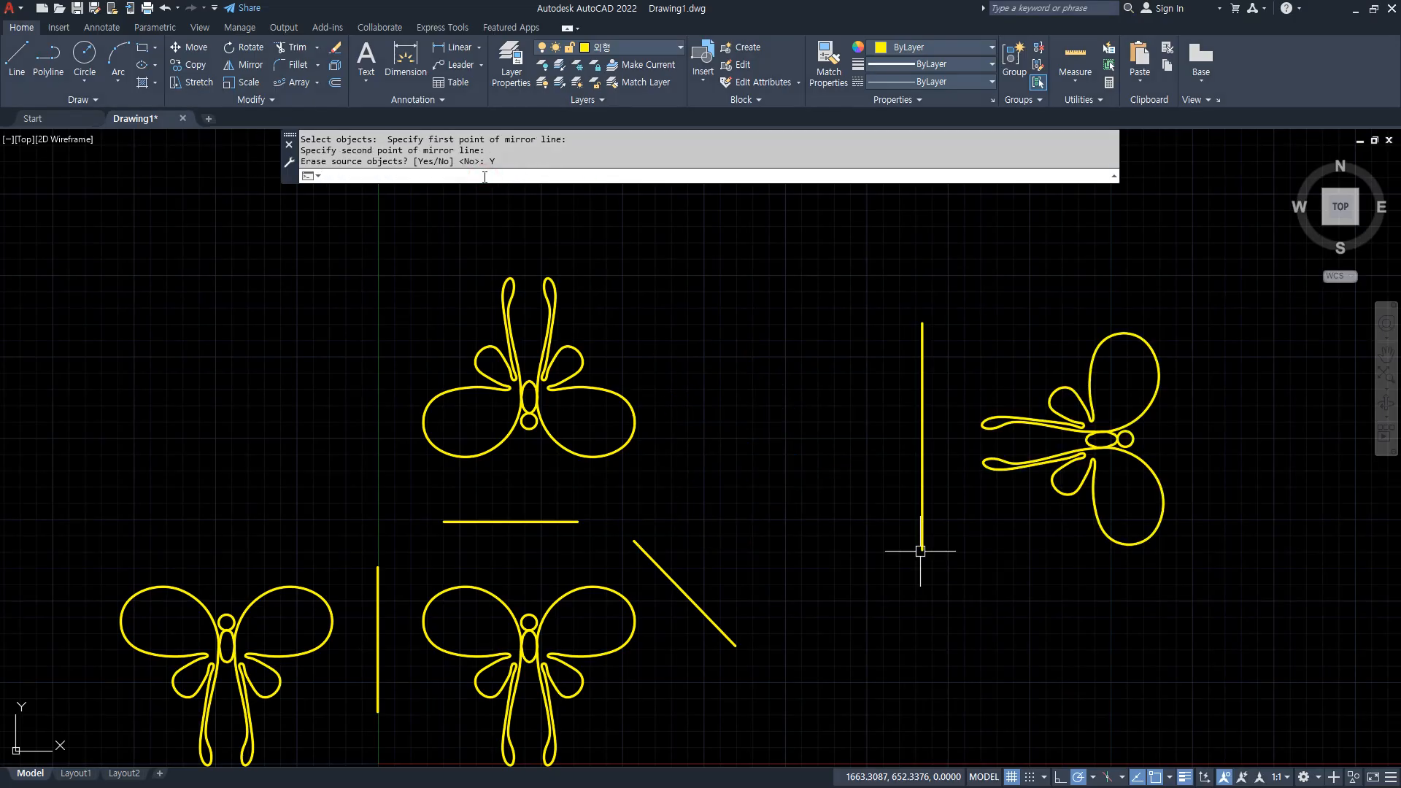
pyautogui.moveTo(816, 476)
pyautogui.mouseDown()
pyautogui.moveTo(766, 494)
pyautogui.moveTo(807, 501)
pyautogui.moveTo(998, 305)
pyautogui.moveTo(1050, 299)
pyautogui.moveTo(1021, 349)
pyautogui.mouseUp()
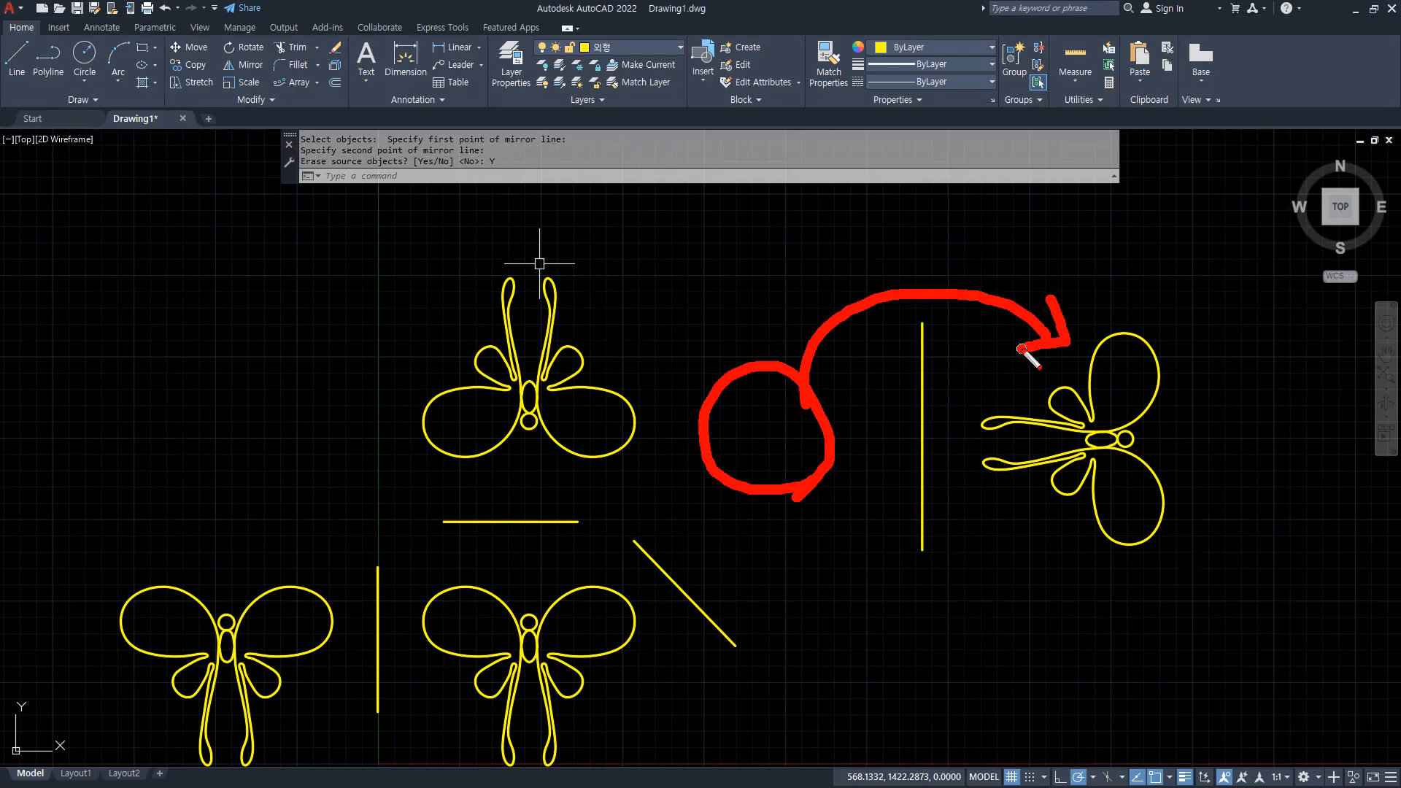
pyautogui.press('Escape')
# Mirror the sideways butterfly back to the left across the tall vertical line, keeping the source objects.
pyautogui.write('MI')
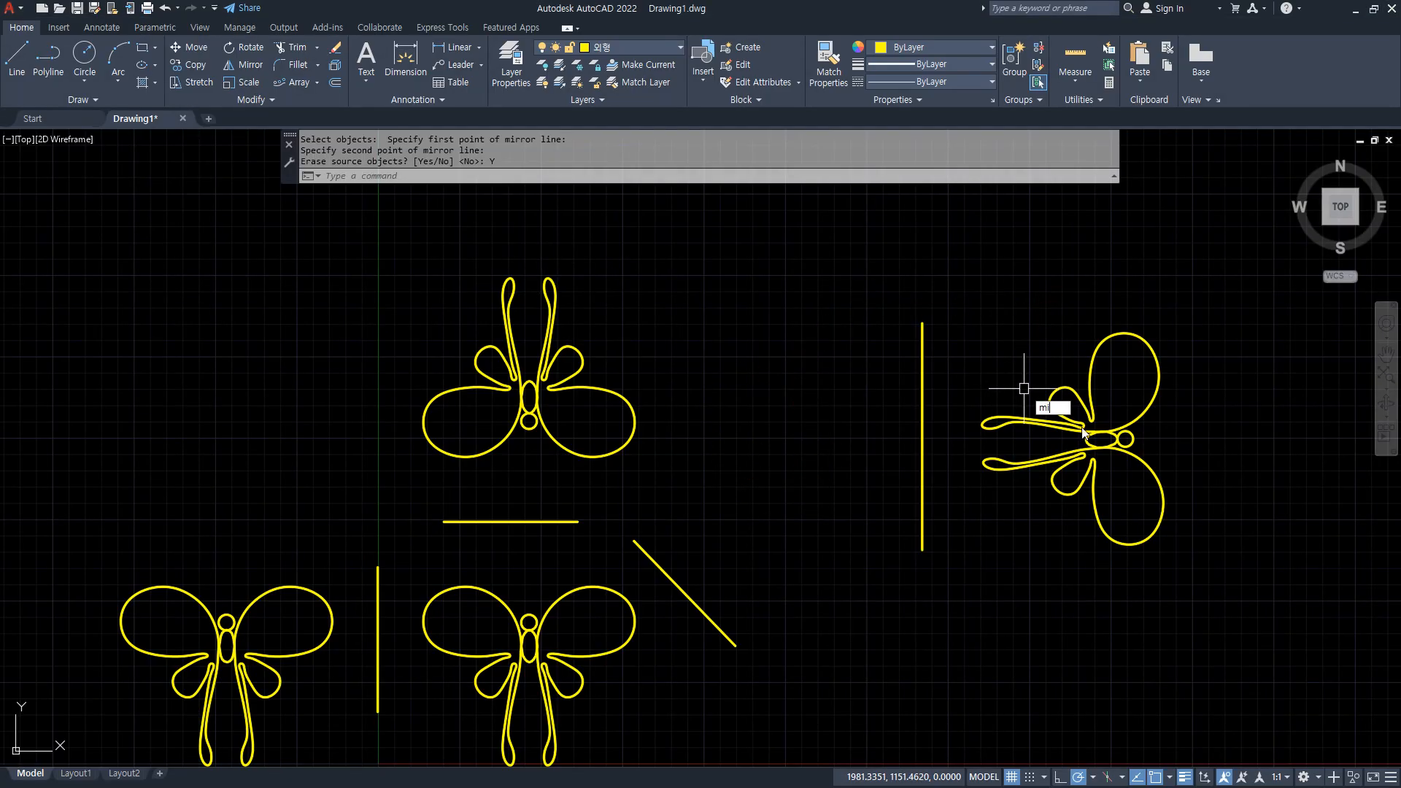
pyautogui.press('Return')
pyautogui.click(1206, 554)
pyautogui.click(962, 278)
pyautogui.press('Return')
pyautogui.click(922, 323)
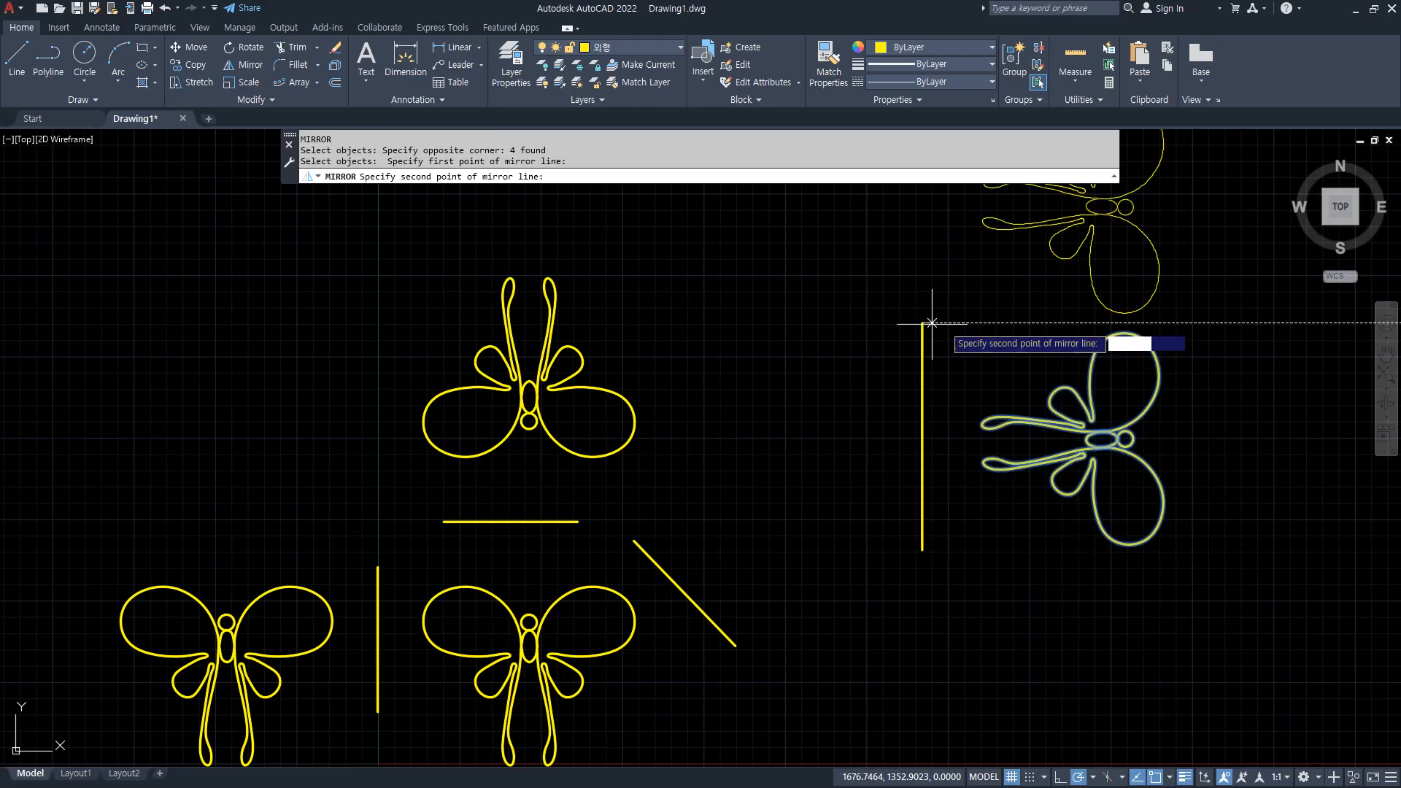
pyautogui.click(922, 550)
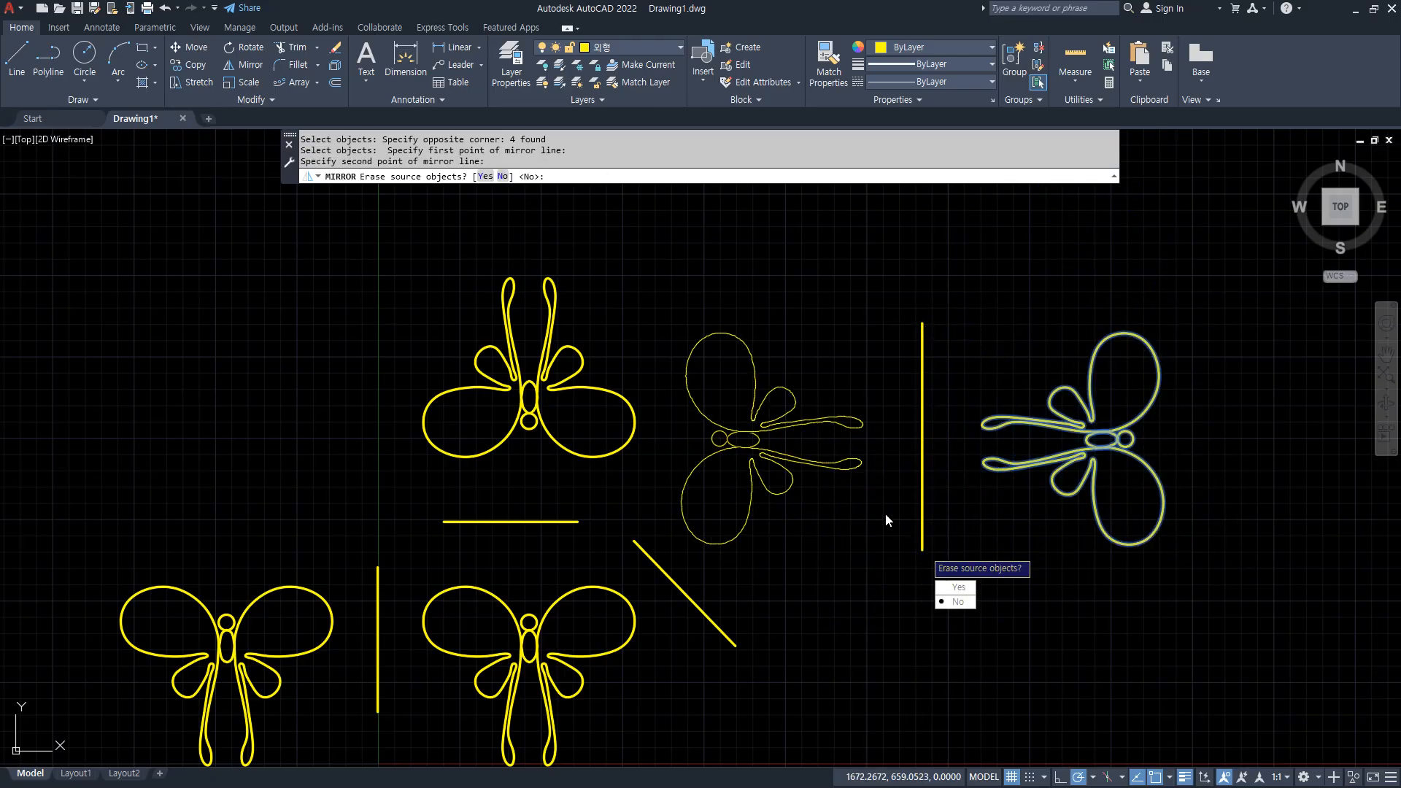
pyautogui.click(503, 175)
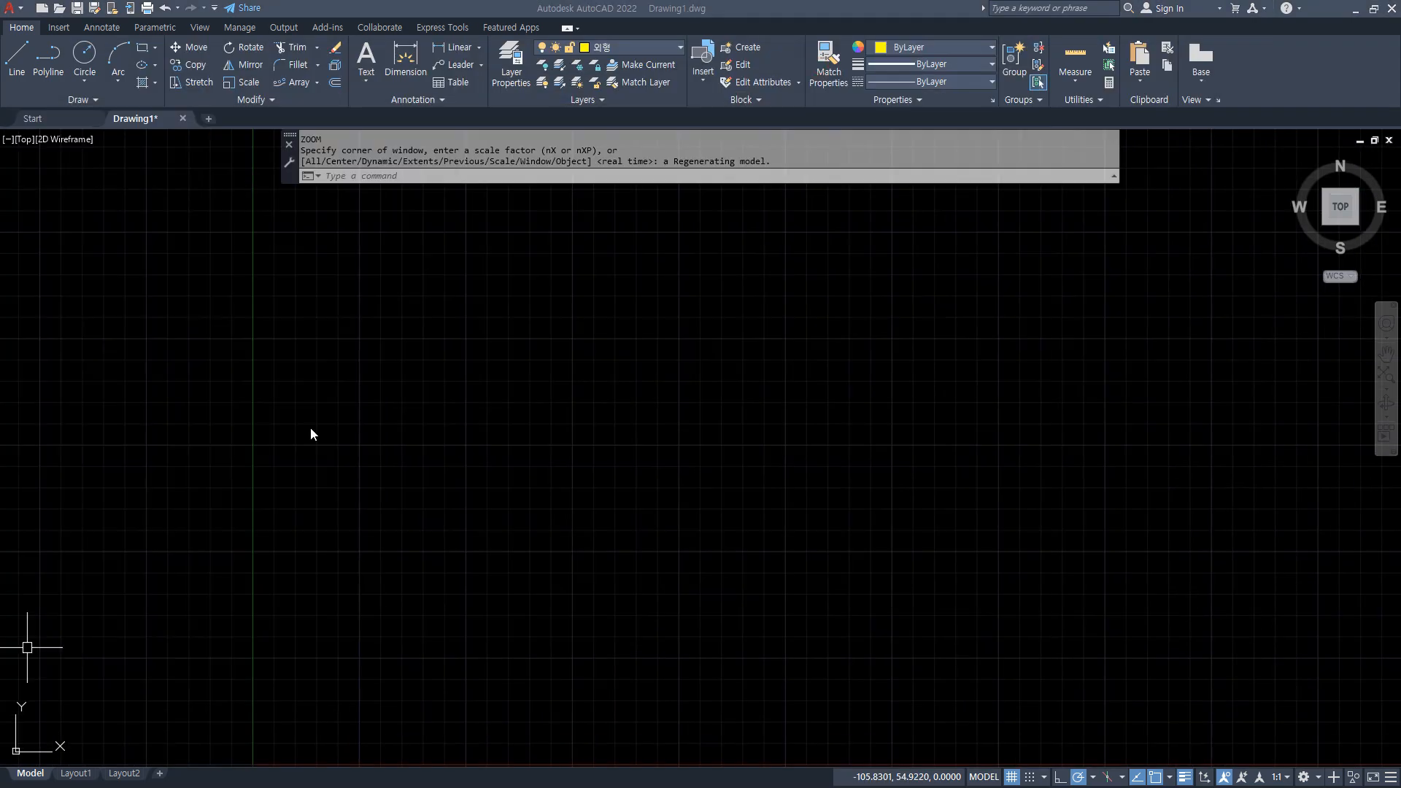
# Draw a single diagonal line rising from lower left to upper right in the empty drawing area.
pyautogui.write('l')
pyautogui.press('Return')
pyautogui.click(495, 571)
pyautogui.click(736, 328)
pyautogui.press('Return')
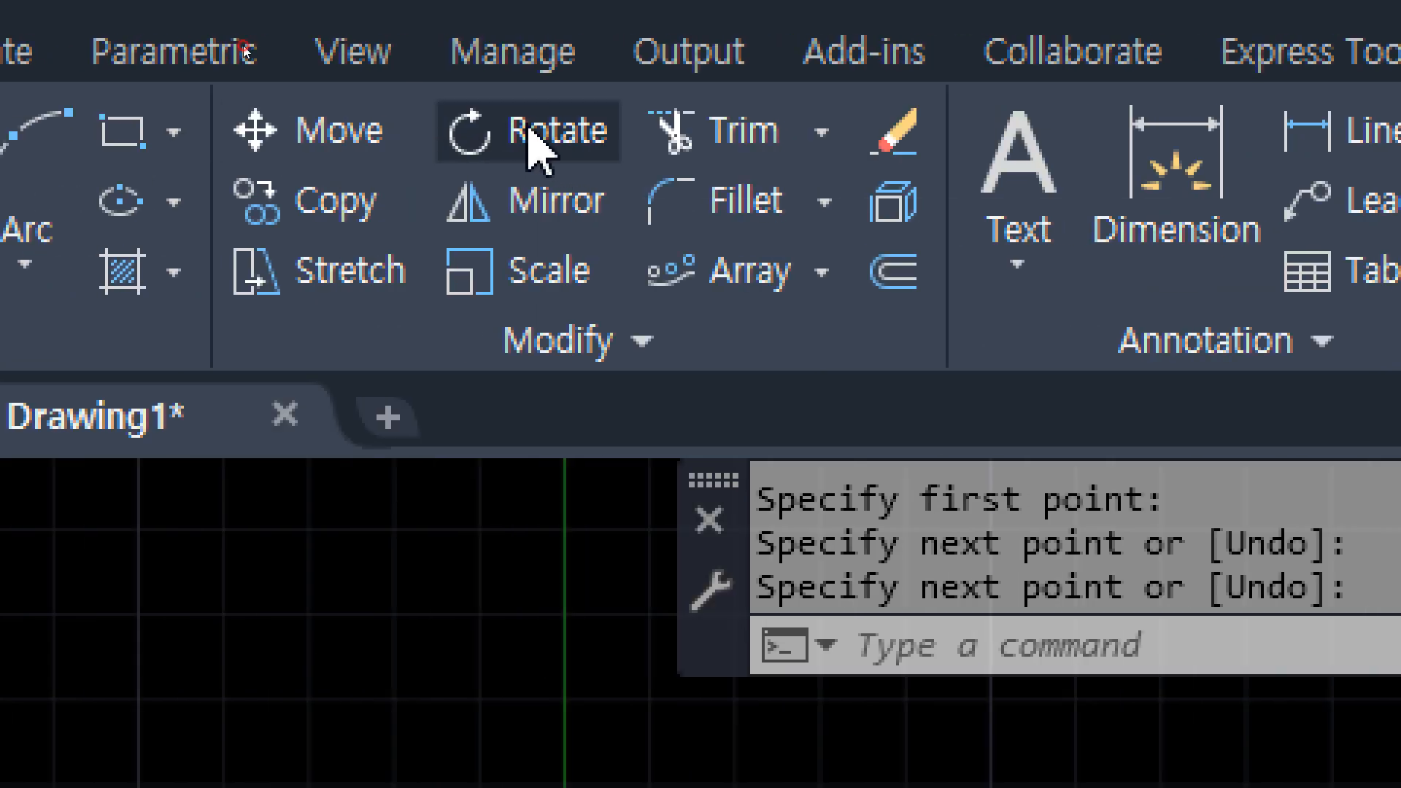
# Rotate the diagonal line 45 degrees about its lower-left endpoint.
pyautogui.click(529, 144)
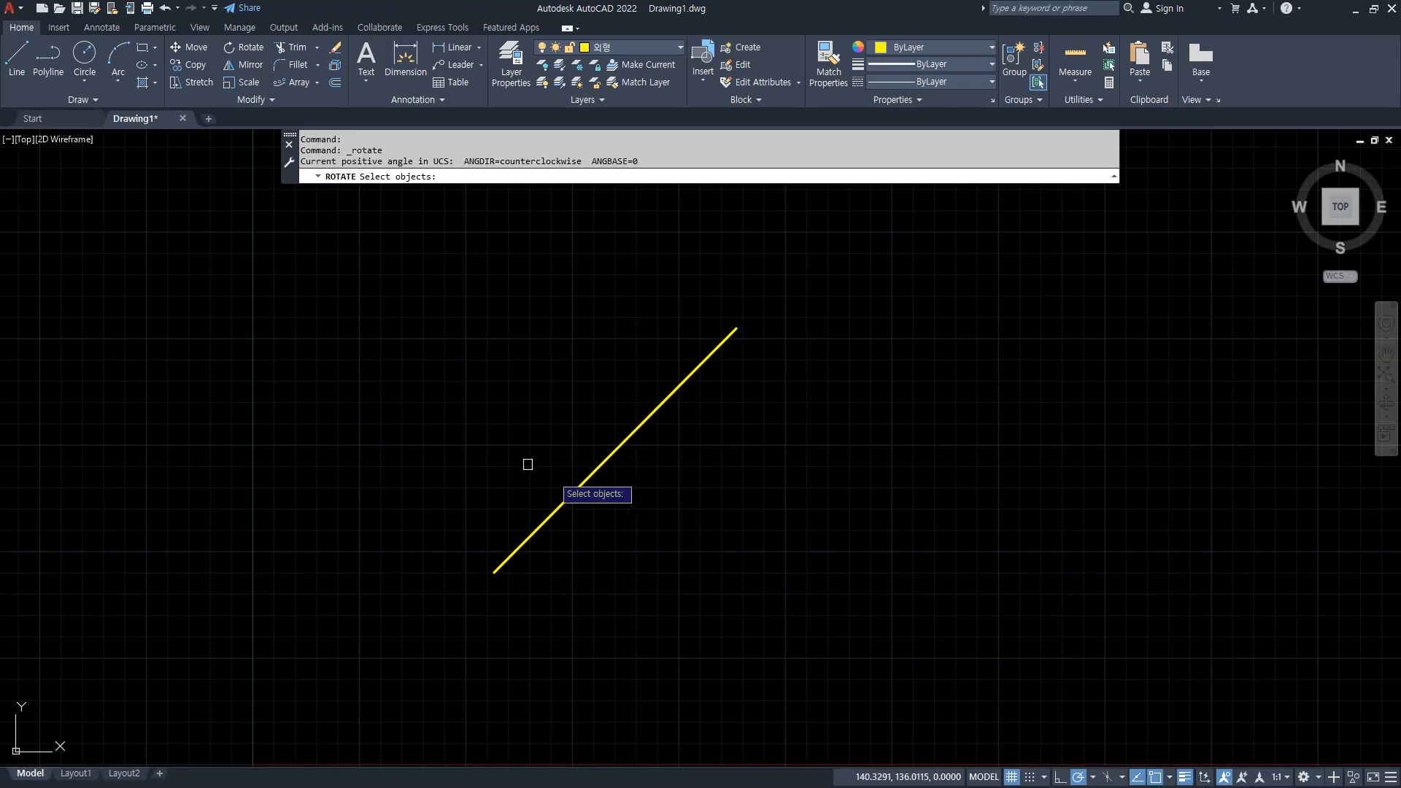
pyautogui.click(581, 536)
pyautogui.press('Return')
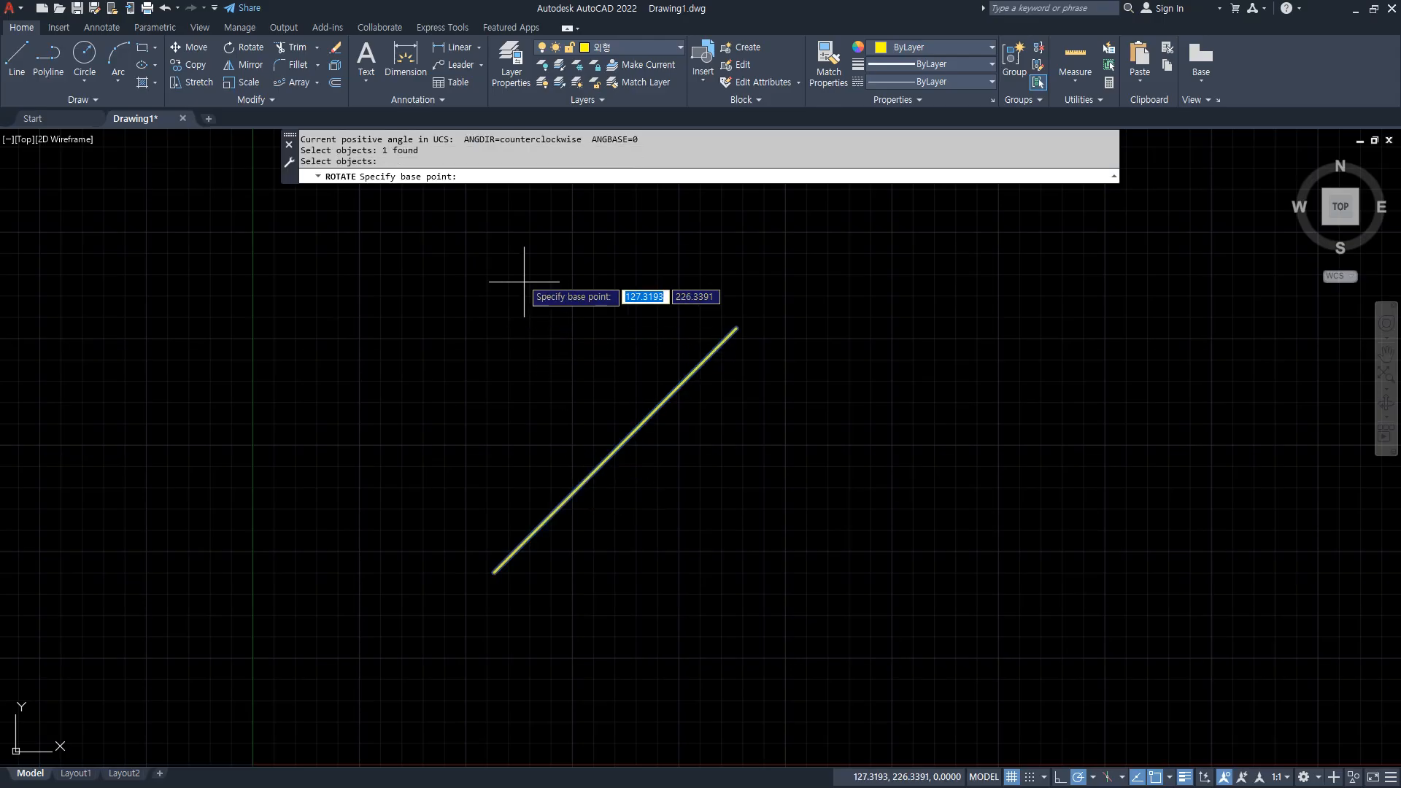
pyautogui.moveTo(390, 158)
pyautogui.mouseDown()
pyautogui.moveTo(399, 174)
pyautogui.moveTo(402, 155)
pyautogui.moveTo(447, 163)
pyautogui.mouseUp()
pyautogui.moveTo(755, 356)
pyautogui.mouseDown()
pyautogui.moveTo(739, 316)
pyautogui.moveTo(745, 333)
pyautogui.mouseUp()
pyautogui.moveTo(527, 594); pyautogui.dragTo(460, 592)
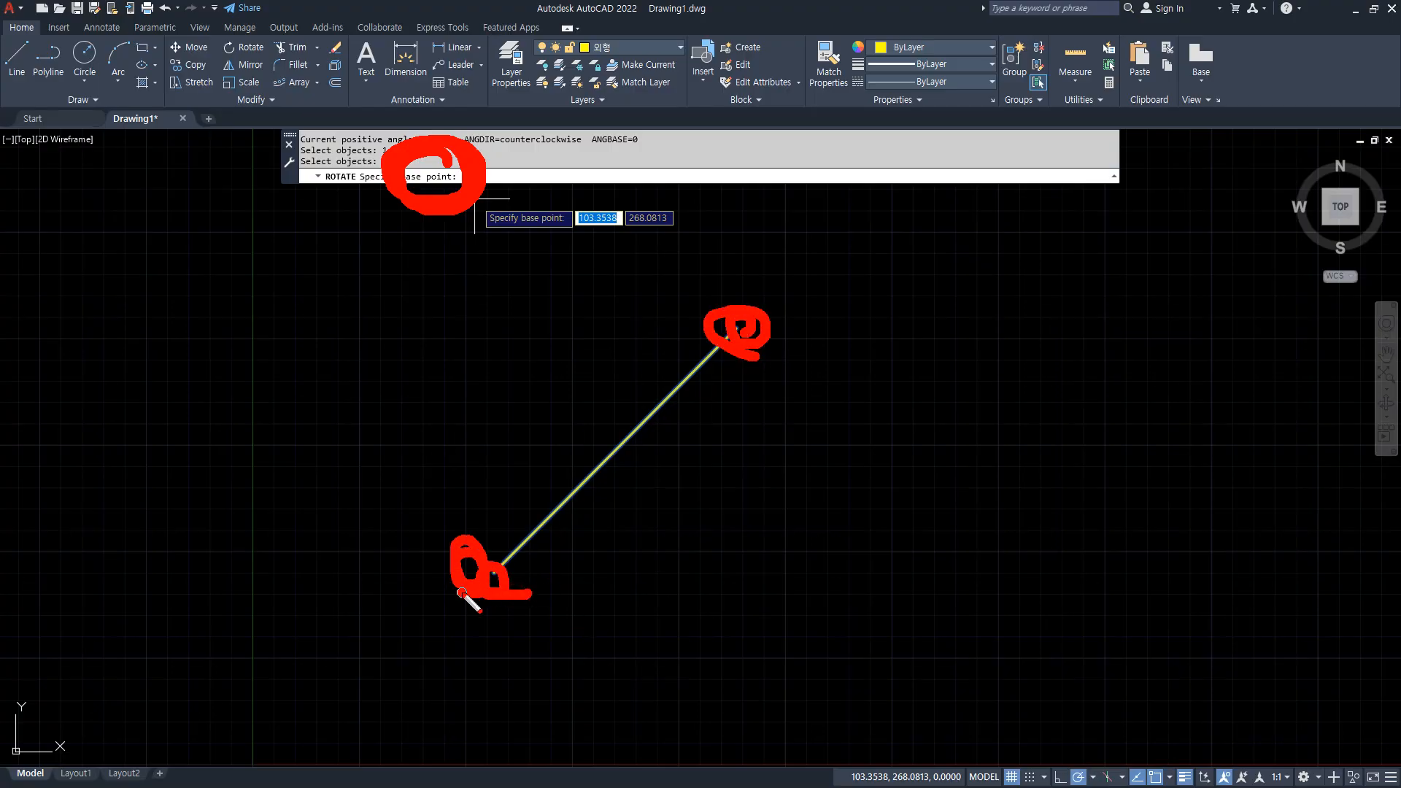
pyautogui.press('Escape')
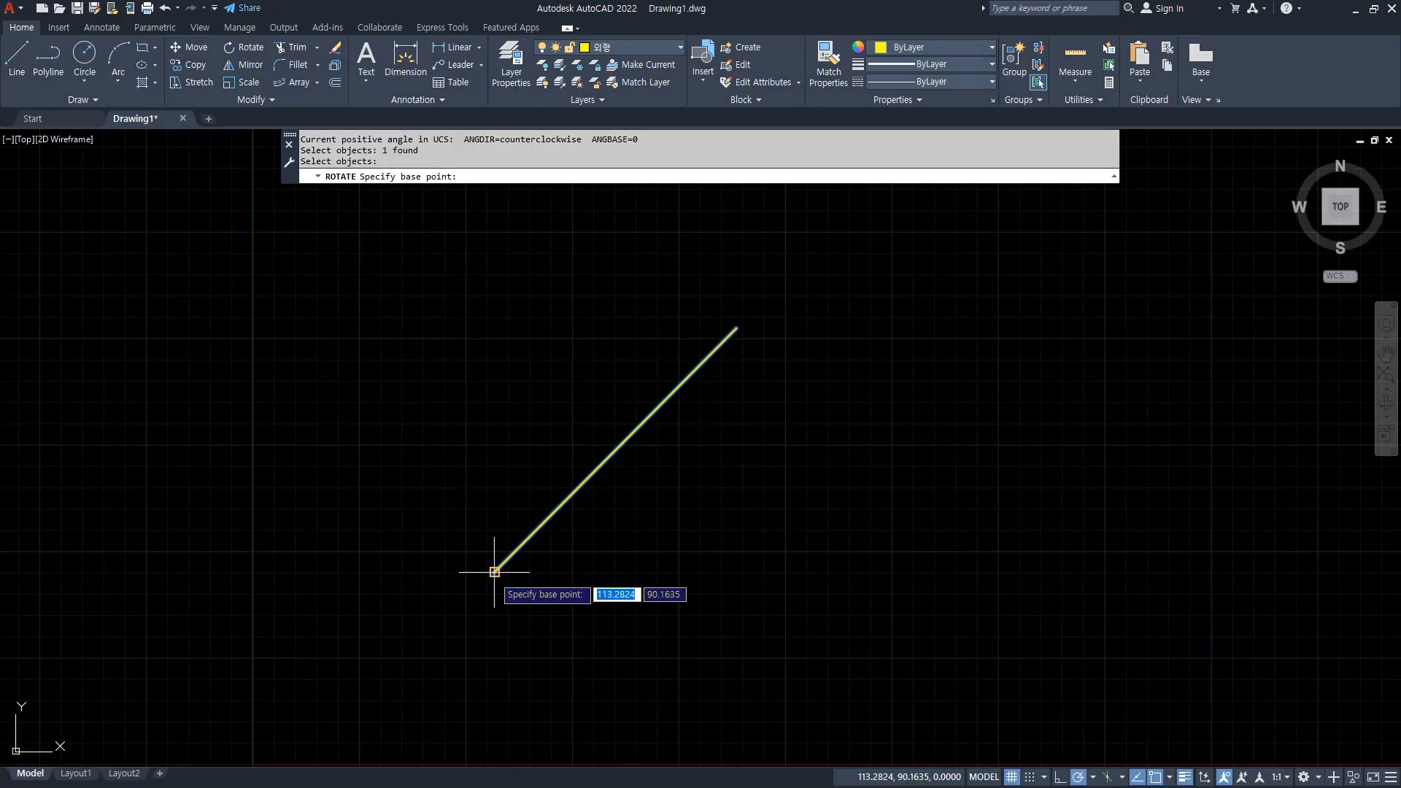
pyautogui.click(494, 572)
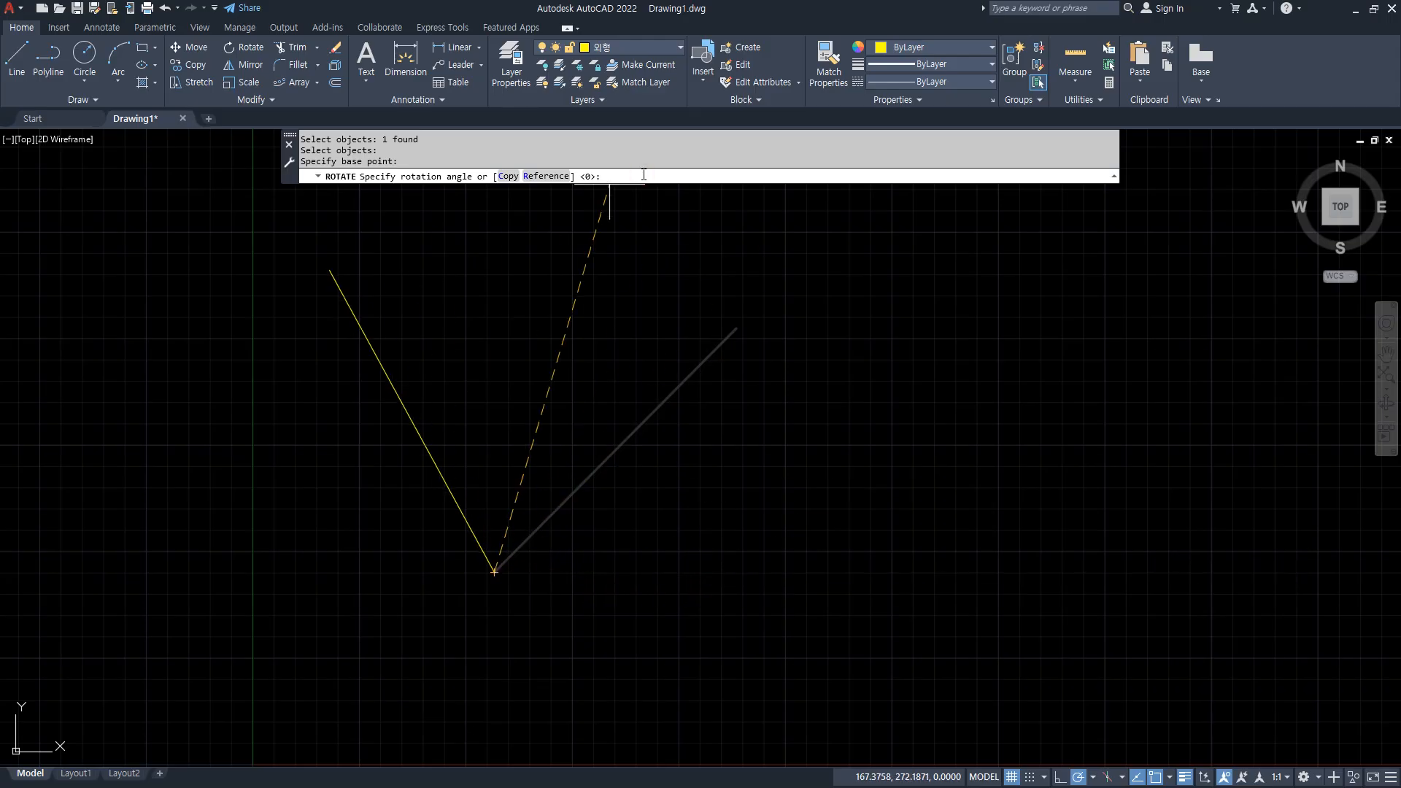
pyautogui.press('Return')
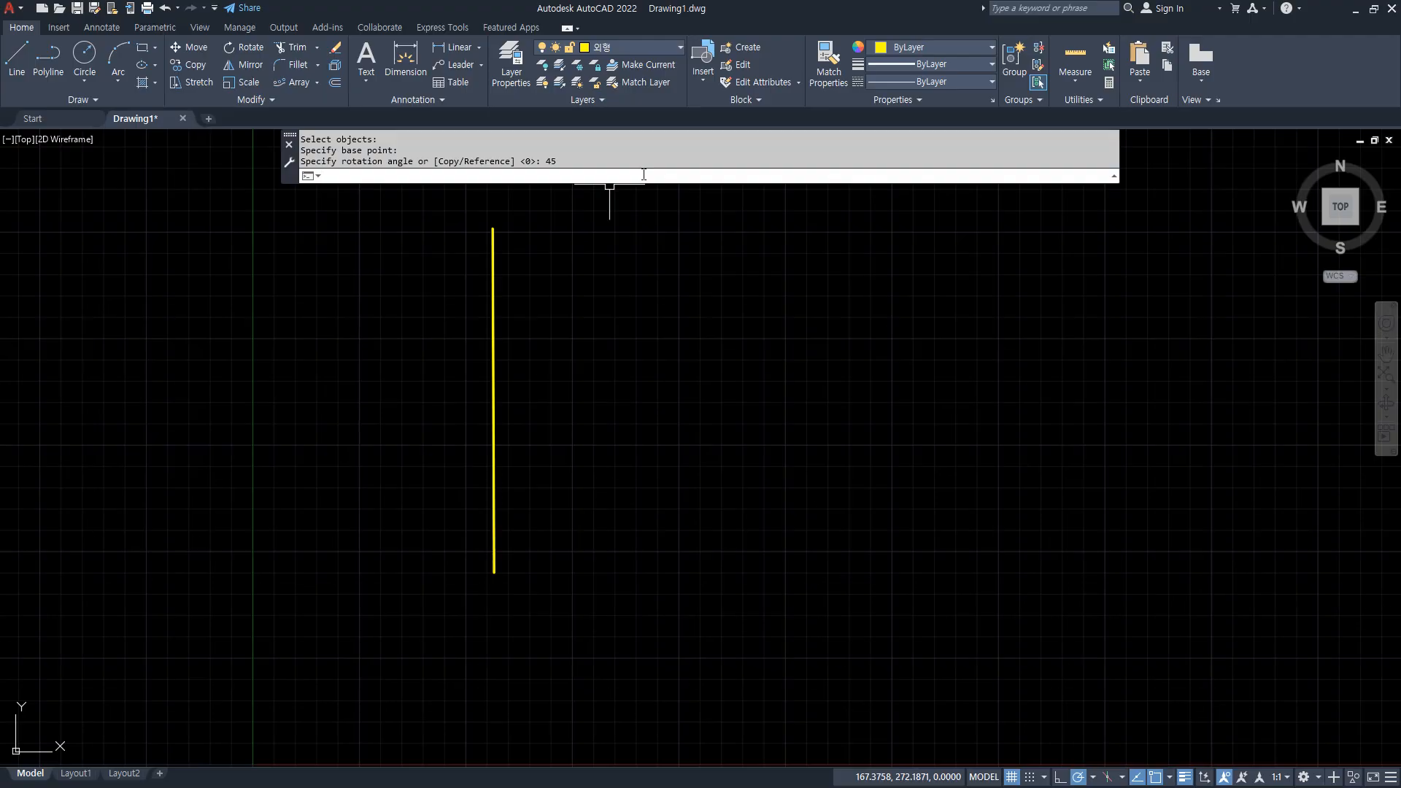
pyautogui.moveTo(496, 571)
pyautogui.mouseDown()
pyautogui.moveTo(665, 356)
pyautogui.moveTo(707, 275)
pyautogui.moveTo(748, 354)
pyautogui.mouseUp()
pyautogui.moveTo(616, 408)
pyautogui.mouseDown()
pyautogui.moveTo(540, 349)
pyautogui.moveTo(520, 392)
pyautogui.mouseUp()
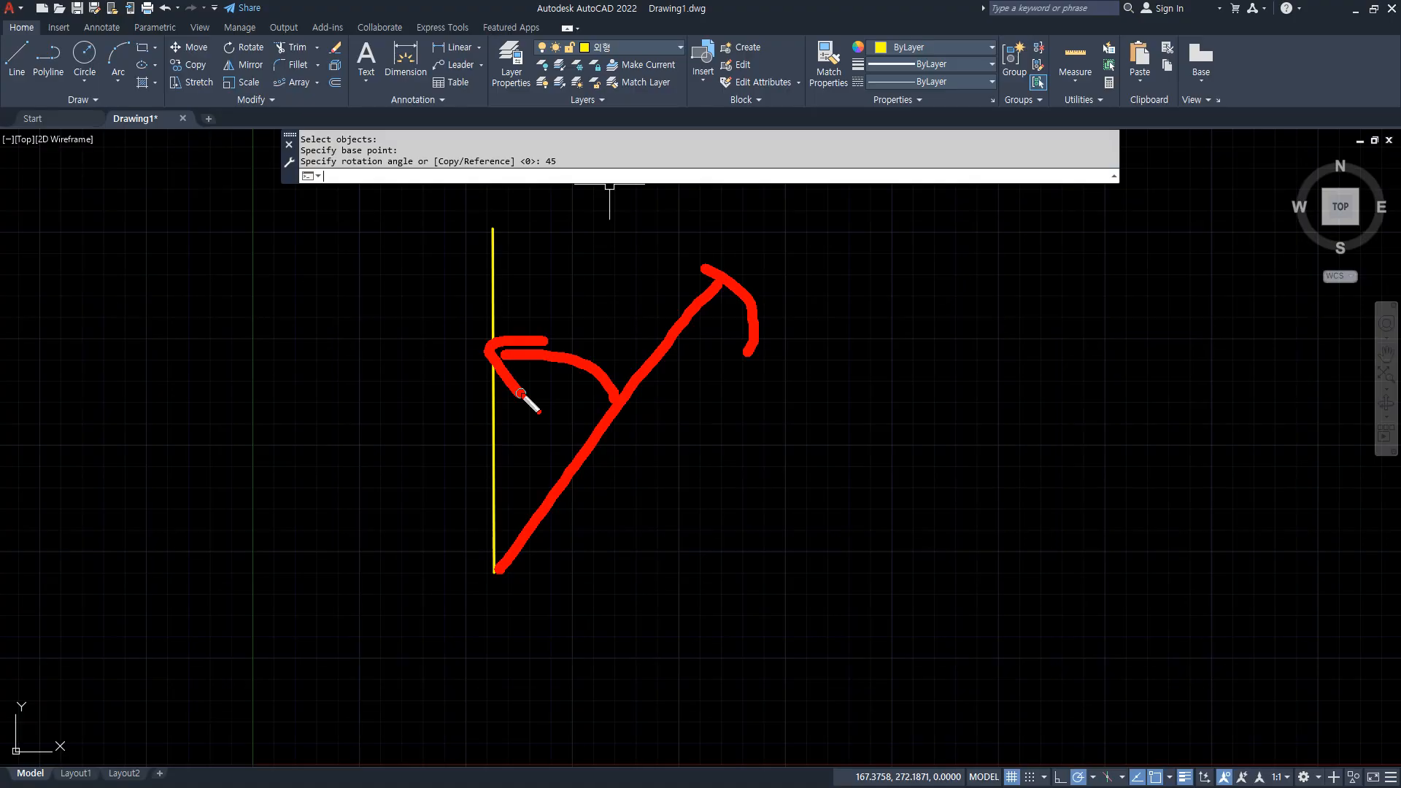
pyautogui.press('Escape')
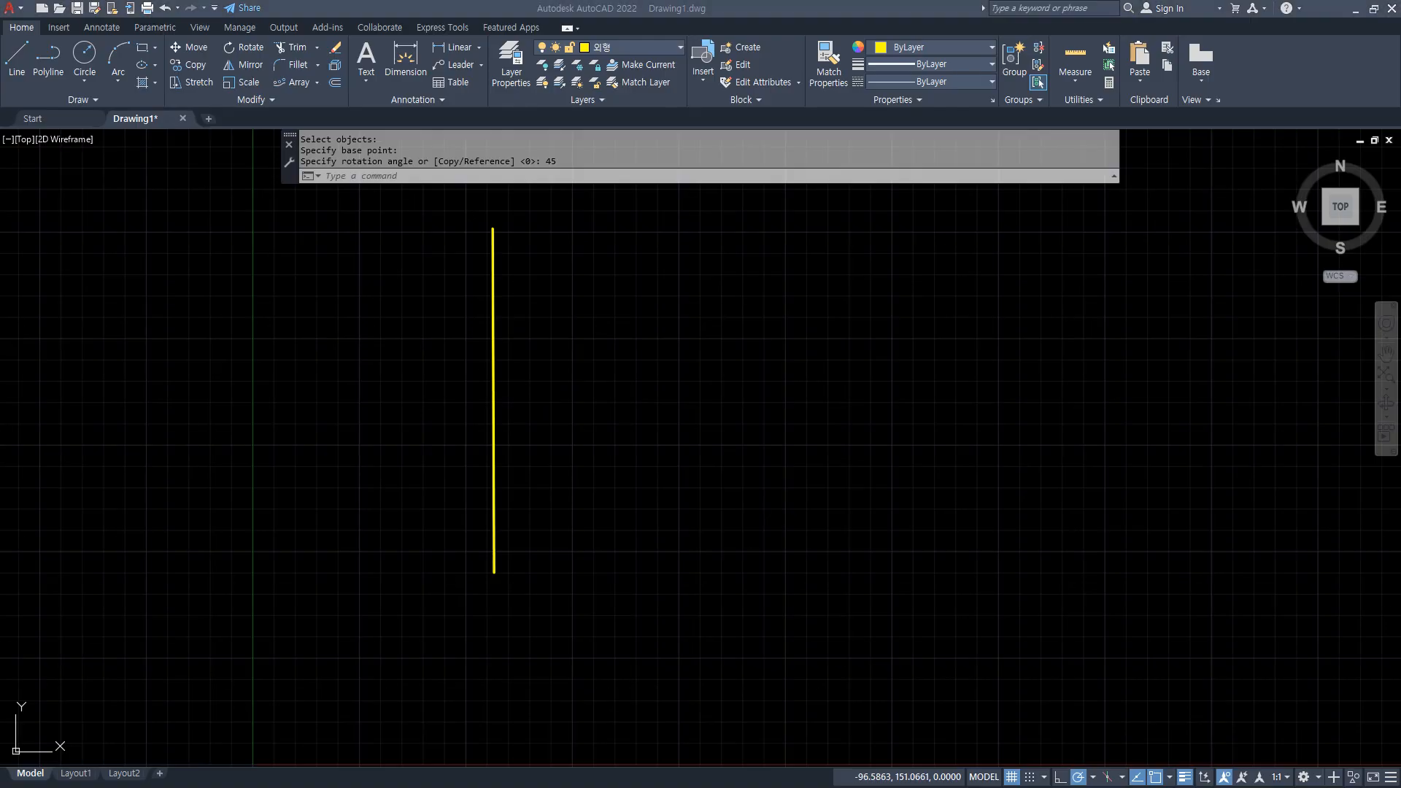
# Rotate a copy of the vertical line 45 degrees about its lower endpoint, keeping the original.
pyautogui.click(577, 315)
pyautogui.write('r')
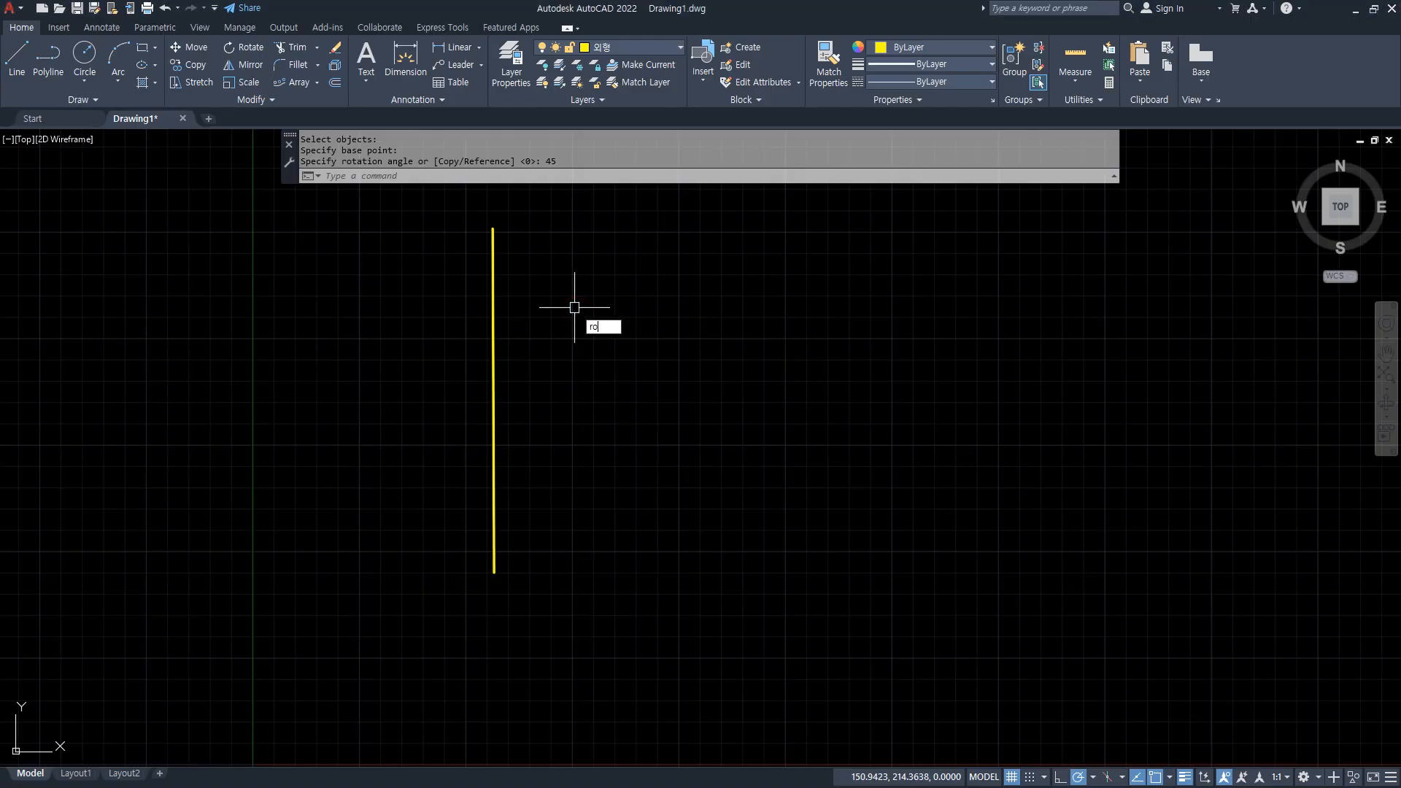
pyautogui.write('o')
pyautogui.press('Return')
pyautogui.click(574, 324)
pyautogui.click(440, 416)
pyautogui.press('Return')
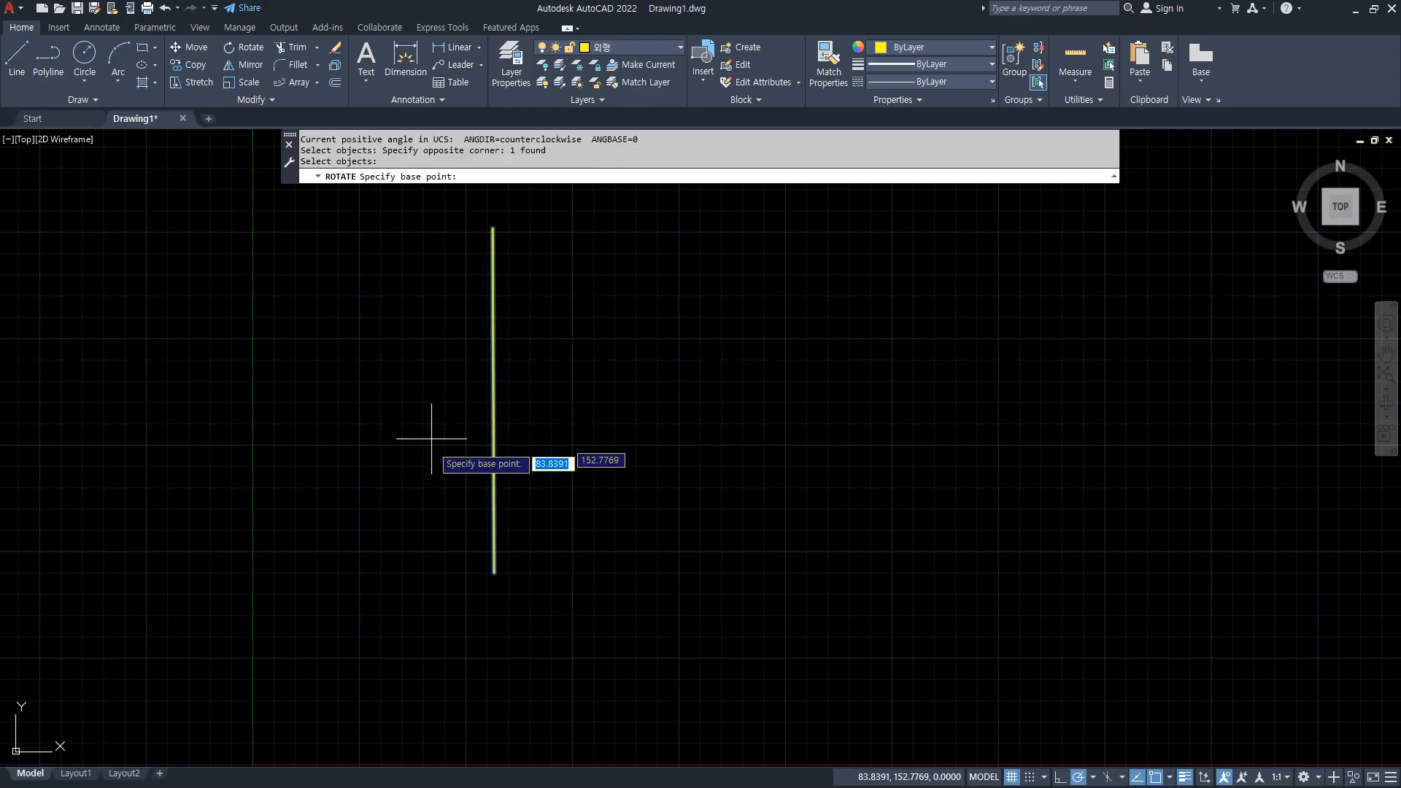
pyautogui.click(493, 572)
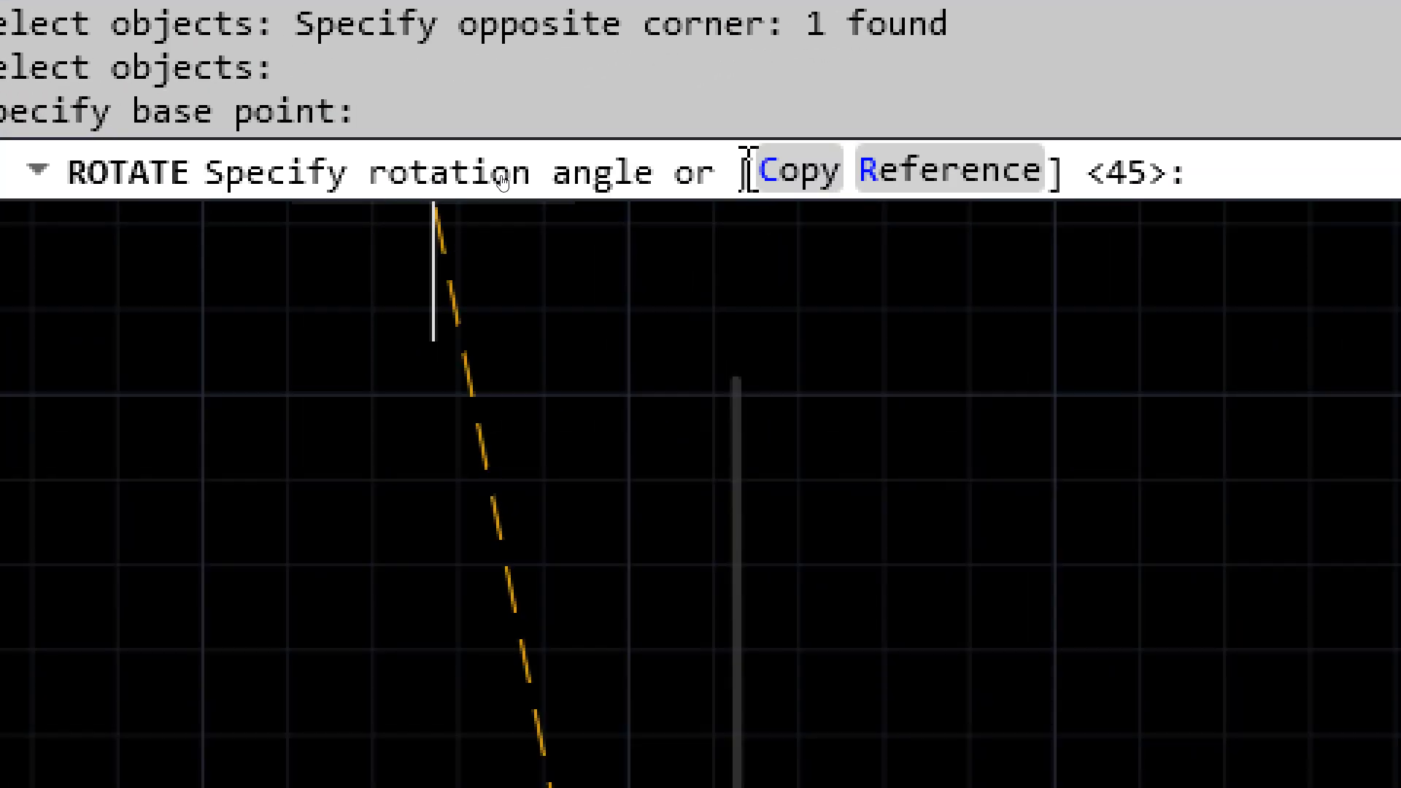
pyautogui.click(787, 178)
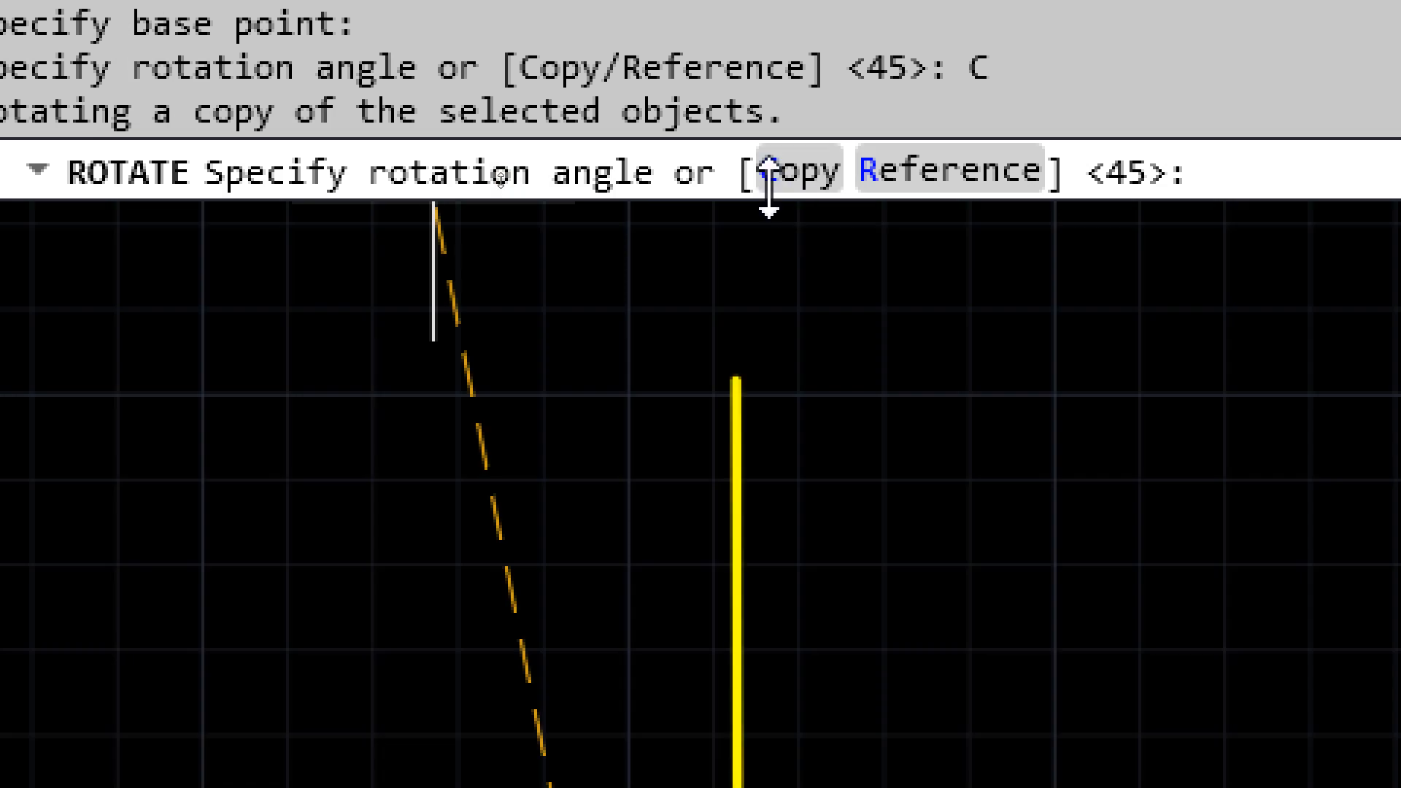
pyautogui.write('45')
pyautogui.press('Return')
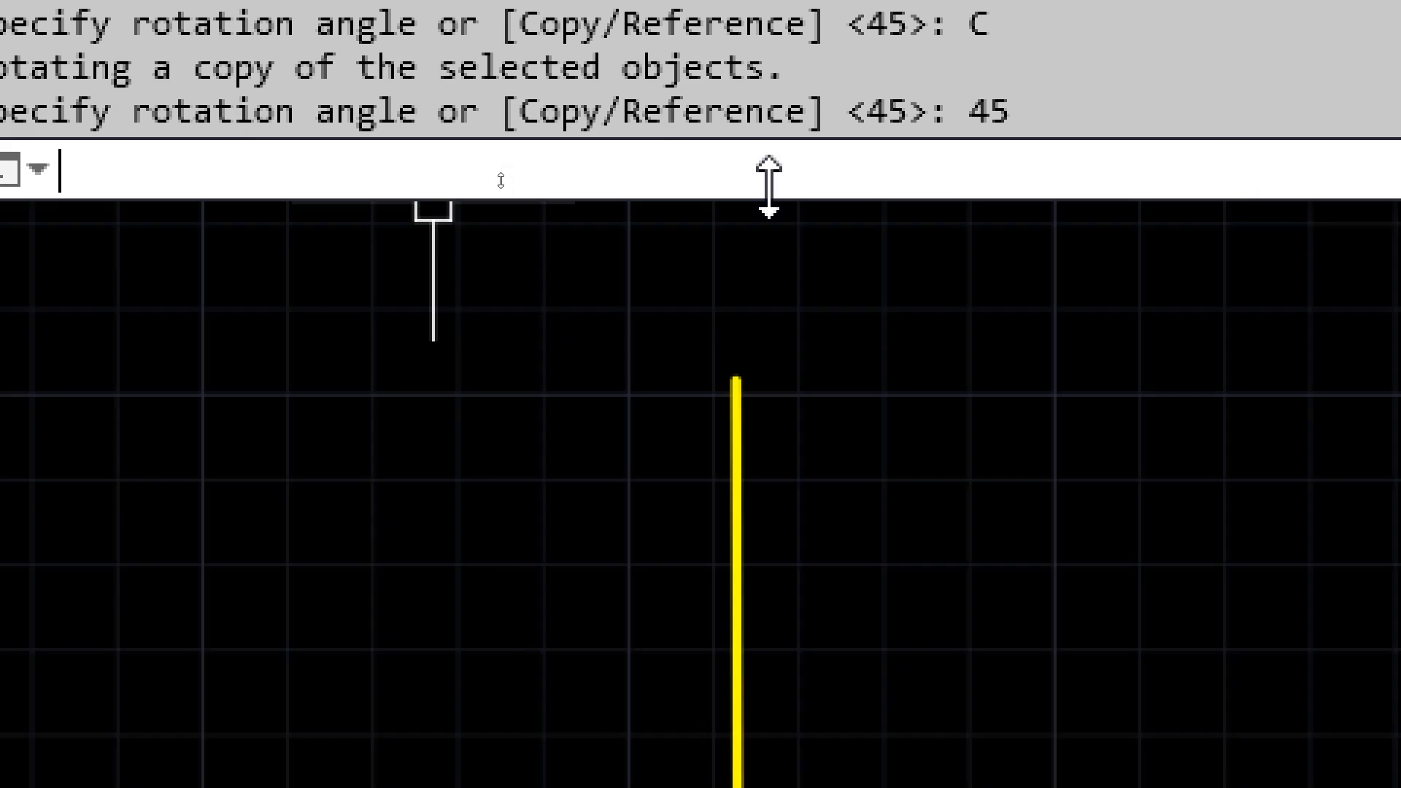
pyautogui.moveTo(482, 347)
pyautogui.mouseDown()
pyautogui.moveTo(482, 526)
pyautogui.moveTo(320, 395)
pyautogui.mouseUp()
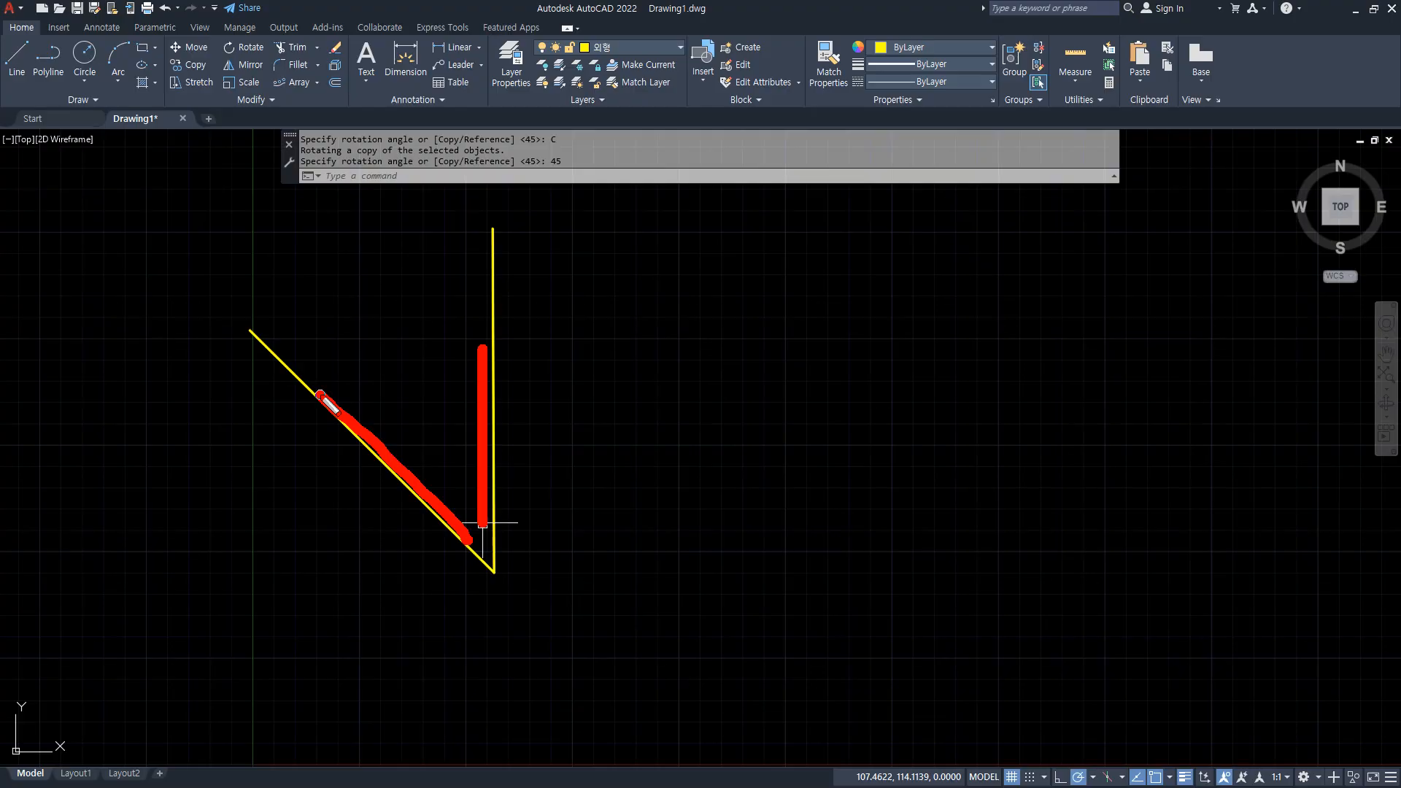
pyautogui.press('Escape')
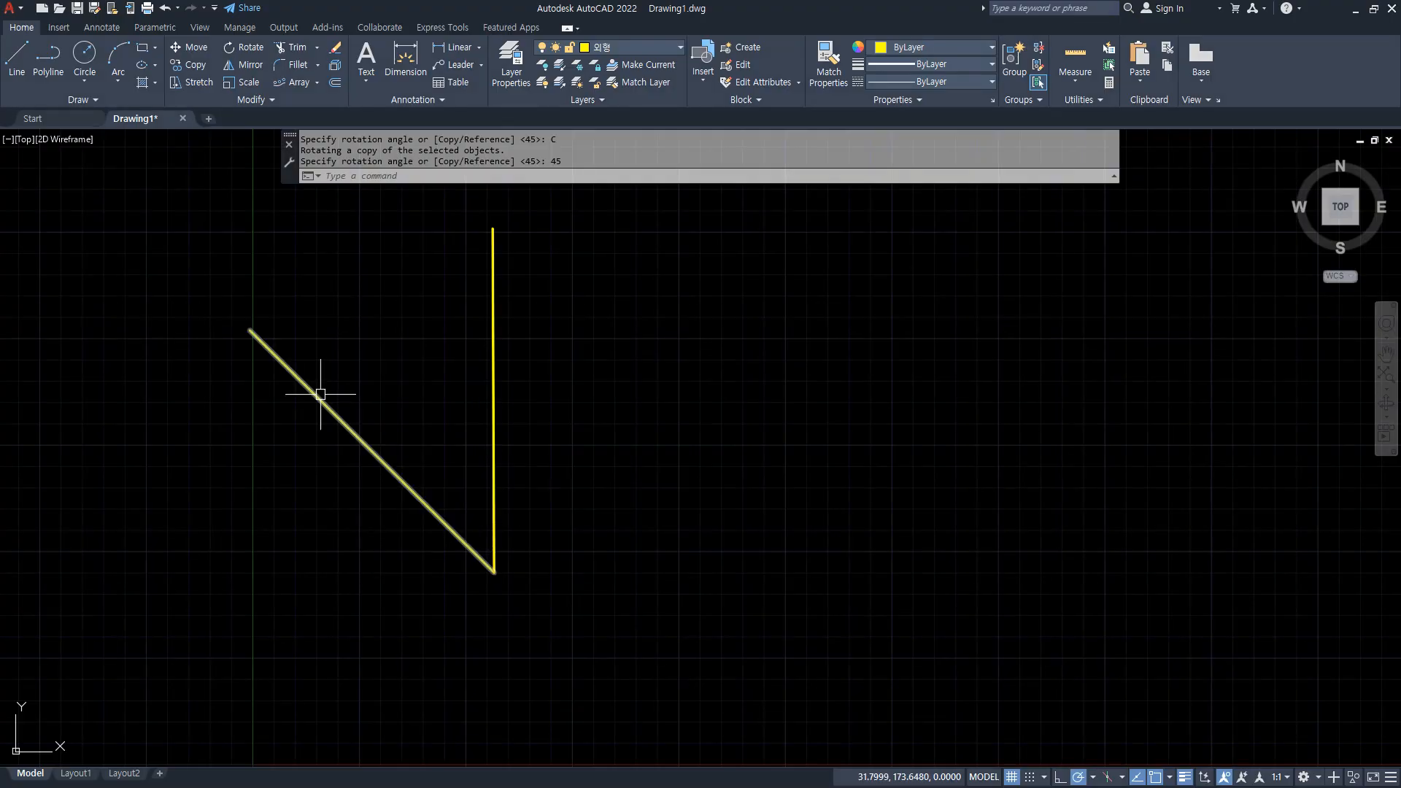
# Rotate copies of both lines 90 degrees about their shared lower endpoint.
pyautogui.write('ro')
pyautogui.press('Return')
pyautogui.click(595, 456)
pyautogui.click(464, 572)
pyautogui.press('Return')
pyautogui.click(494, 573)
pyautogui.write('c')
pyautogui.press('Return')
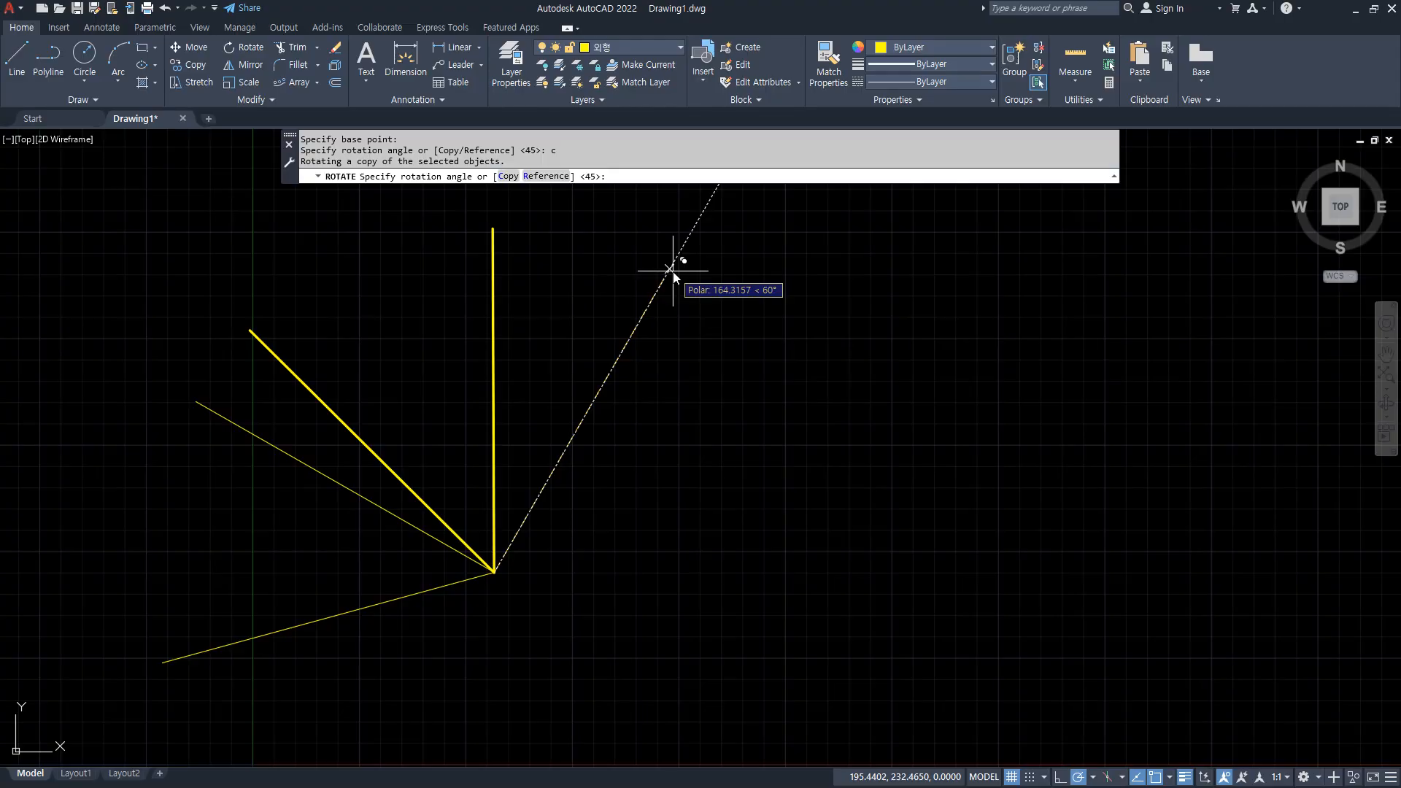
pyautogui.write('90')
pyautogui.press('Return')
# Rotate copies of all four lines 180 degrees about their common endpoint to form a full star.
pyautogui.press('Return')
pyautogui.click(584, 627)
pyautogui.click(409, 516)
pyautogui.press('Return')
pyautogui.click(493, 572)
pyautogui.write('c')
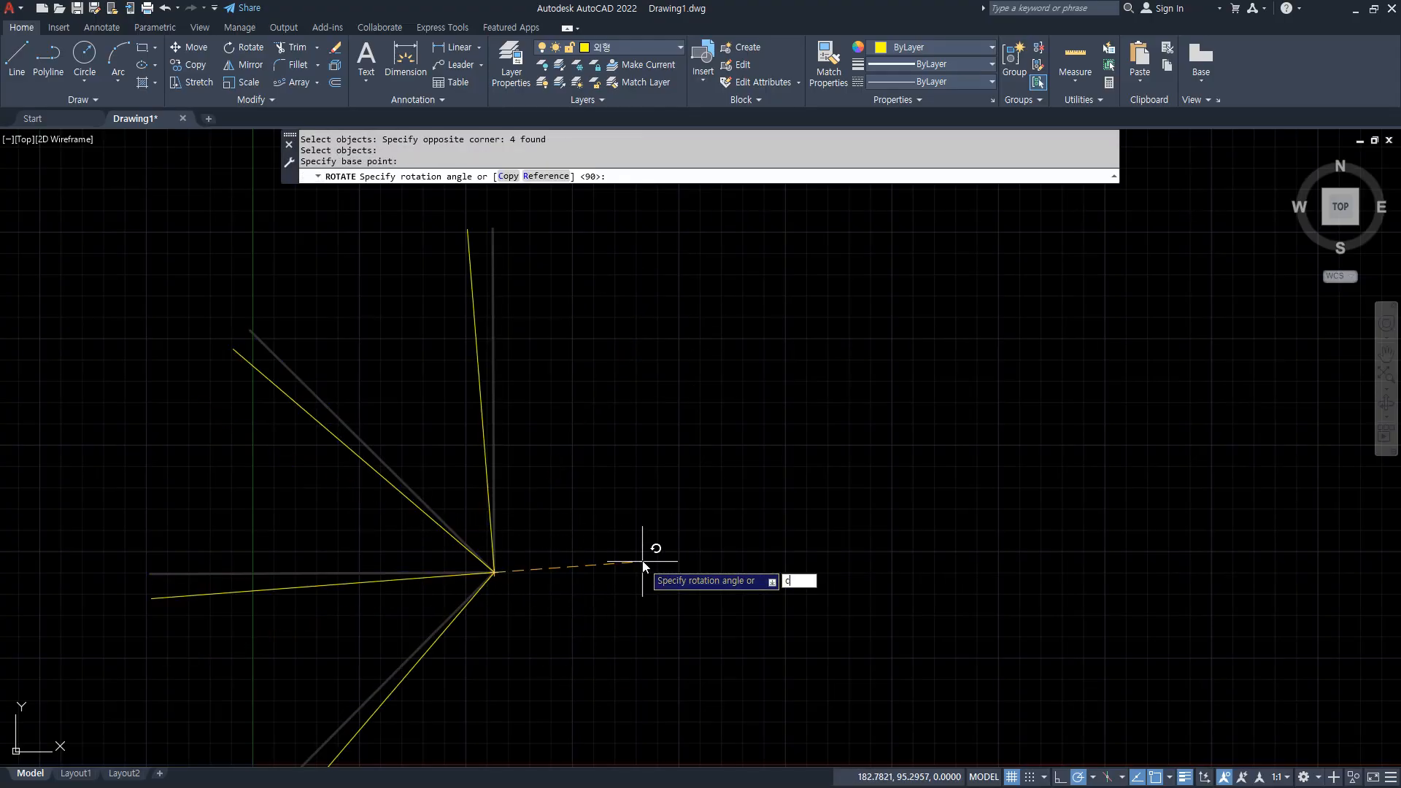
pyautogui.press('Return')
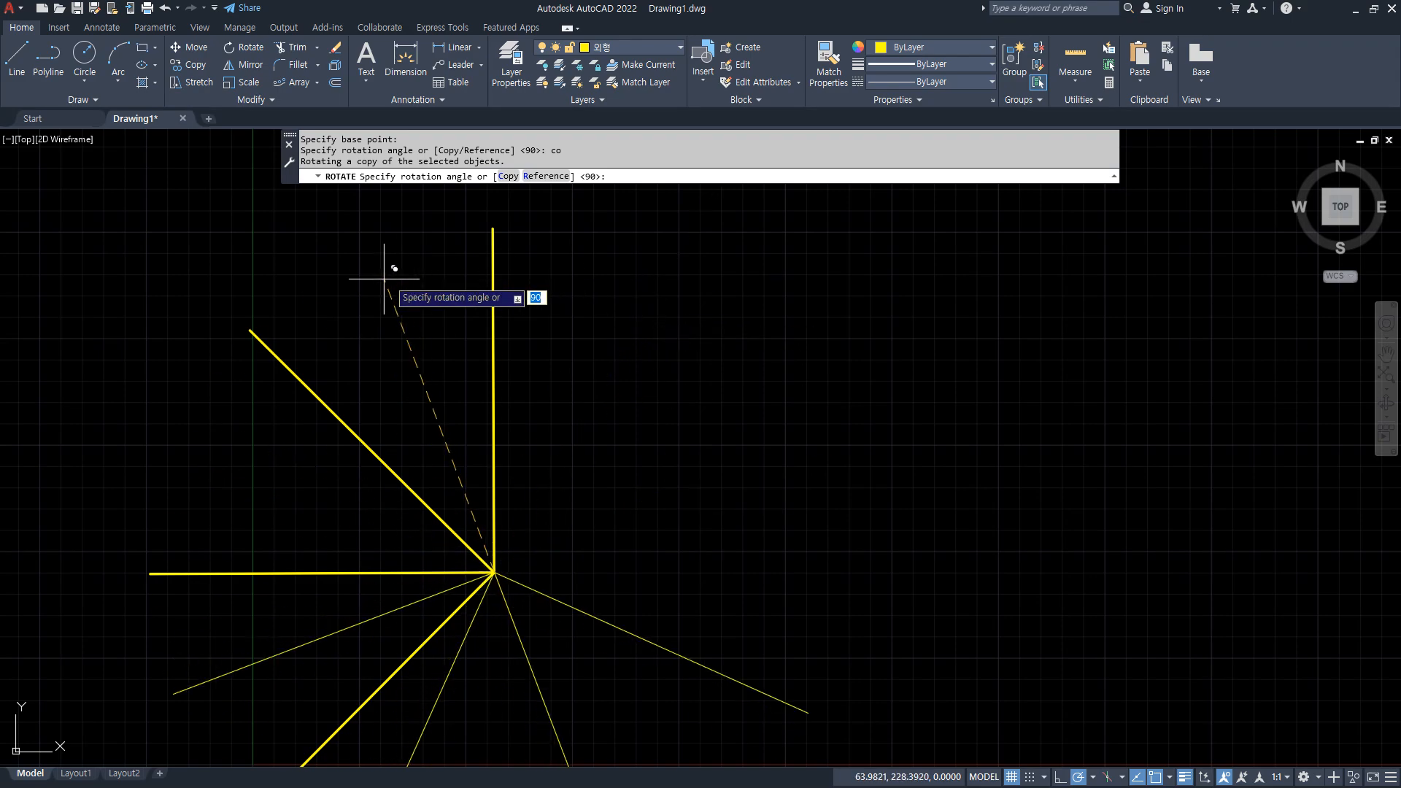
pyautogui.press('Return')
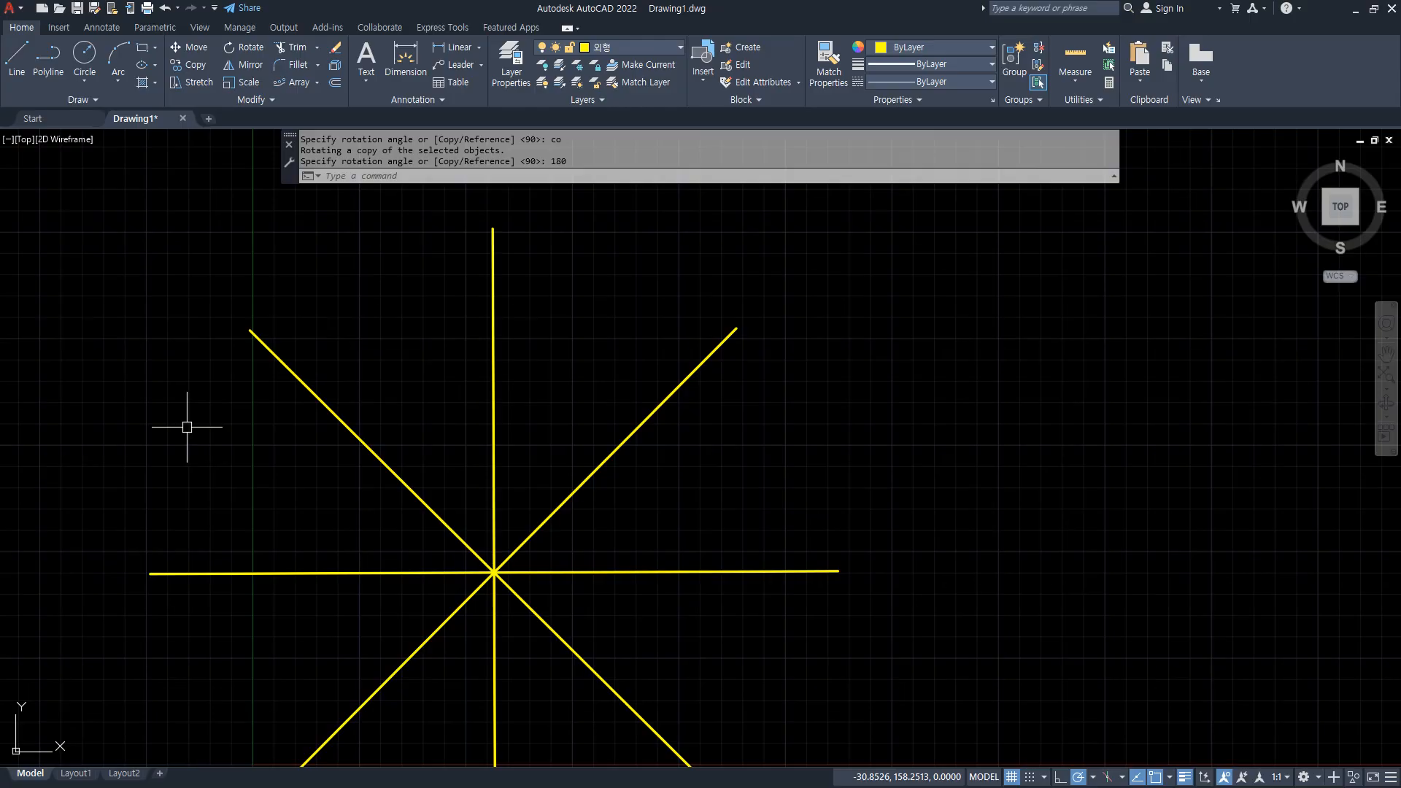
# Switch to the browser, examine the exercise drawing with the tapered slot and tangent circles, and return to AutoCAD.
pyautogui.hotkey('alt', 'Tab')
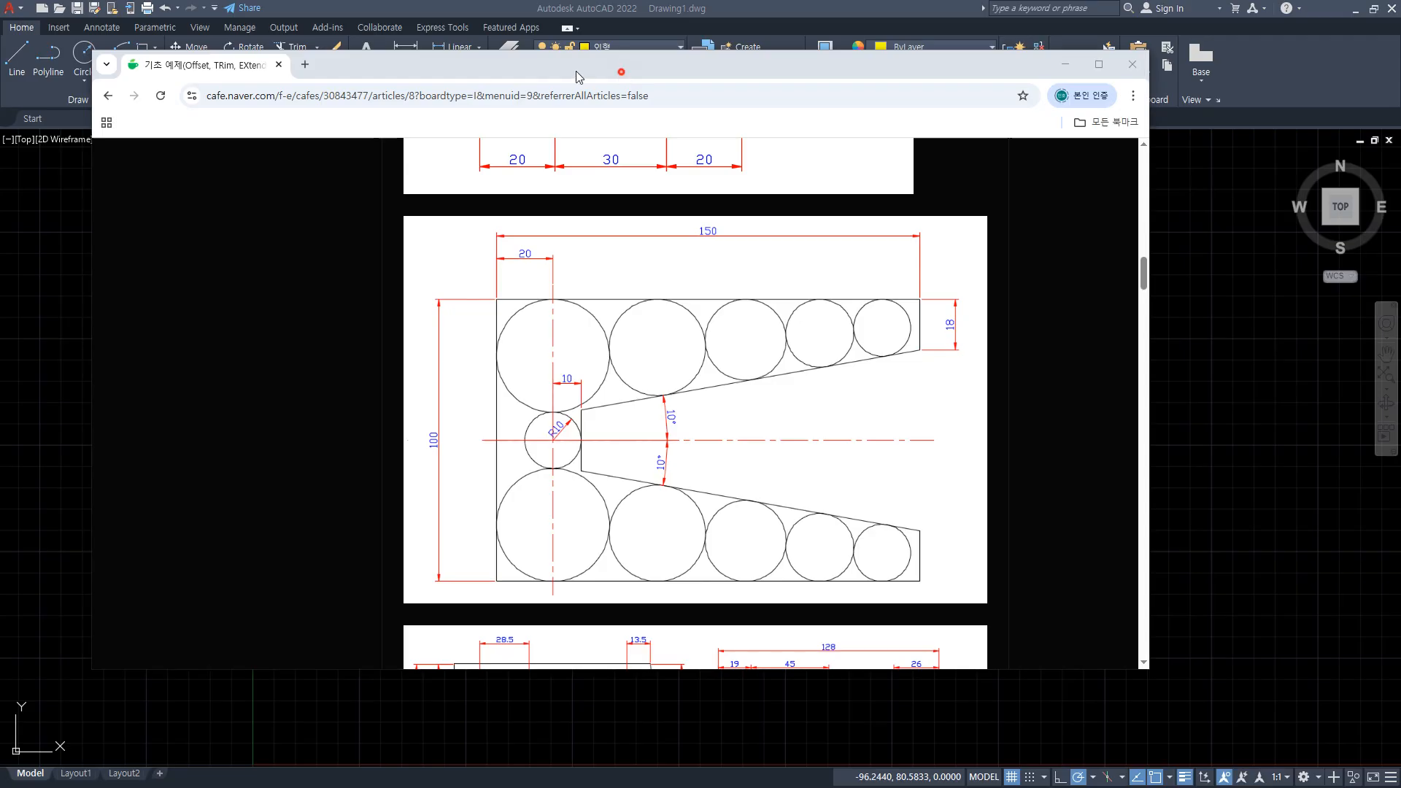
pyautogui.click(514, 11)
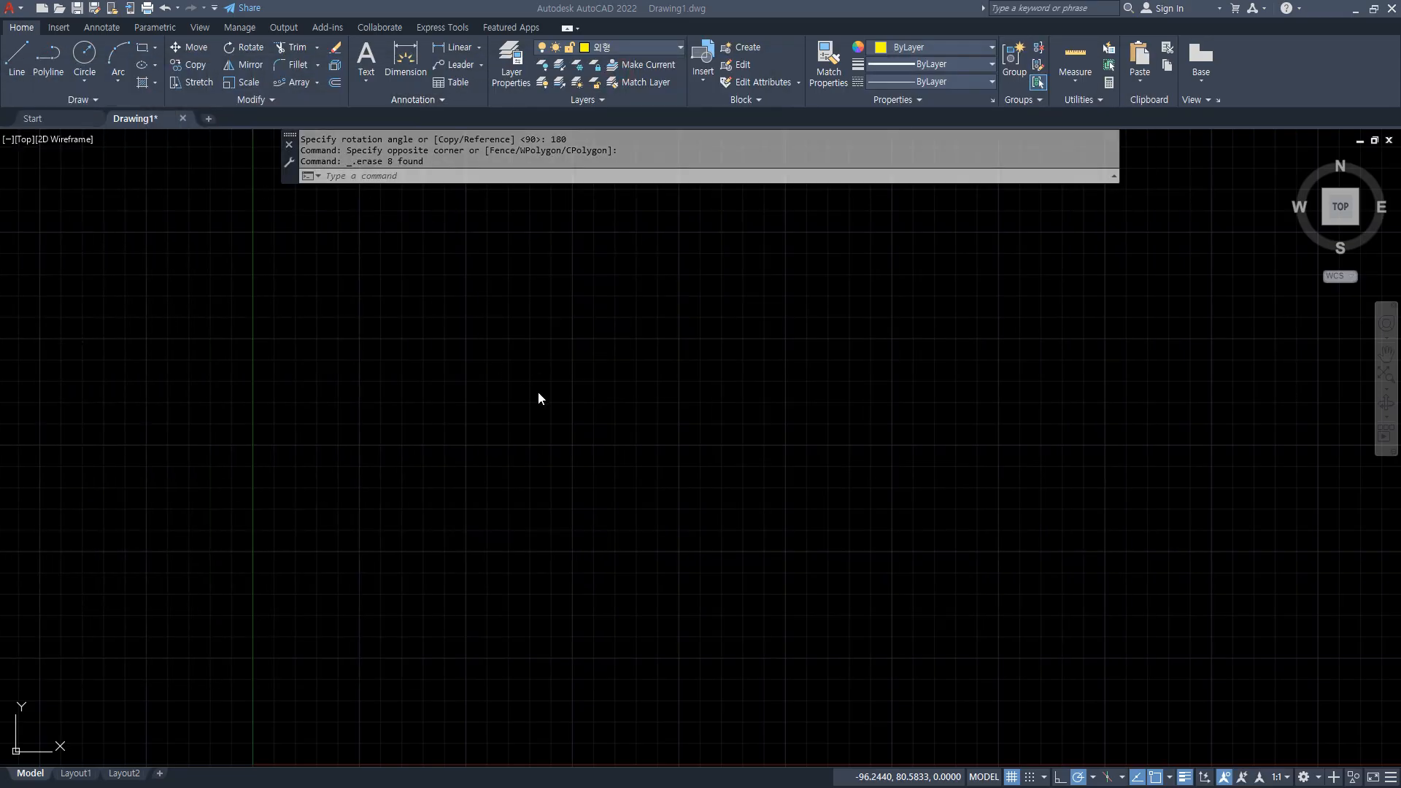
# Draw a horizontal and a vertical construction line crossing at one point in the empty drawing area.
pyautogui.scroll(2, 616, 431)
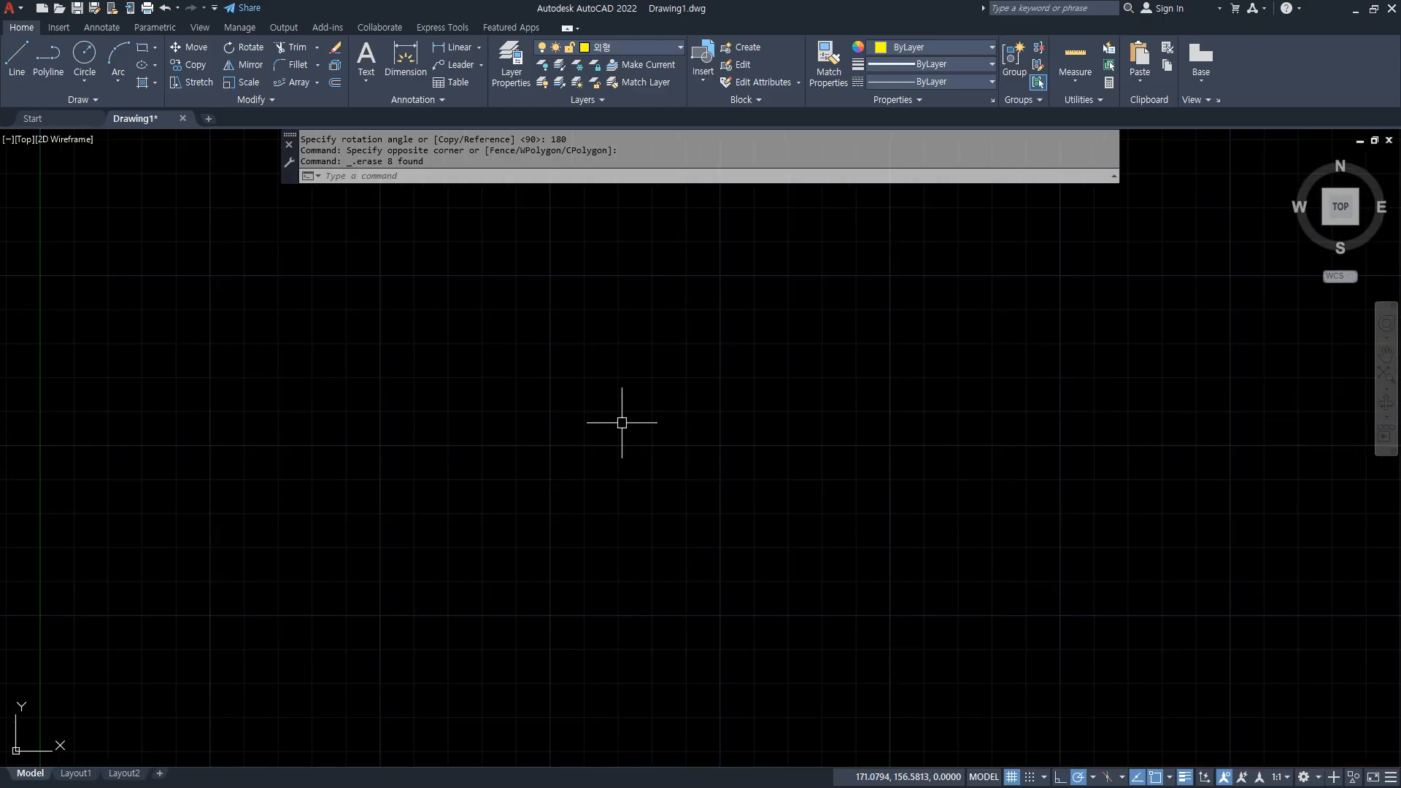
pyautogui.write('xl')
pyautogui.press('Escape')
pyautogui.write('xl')
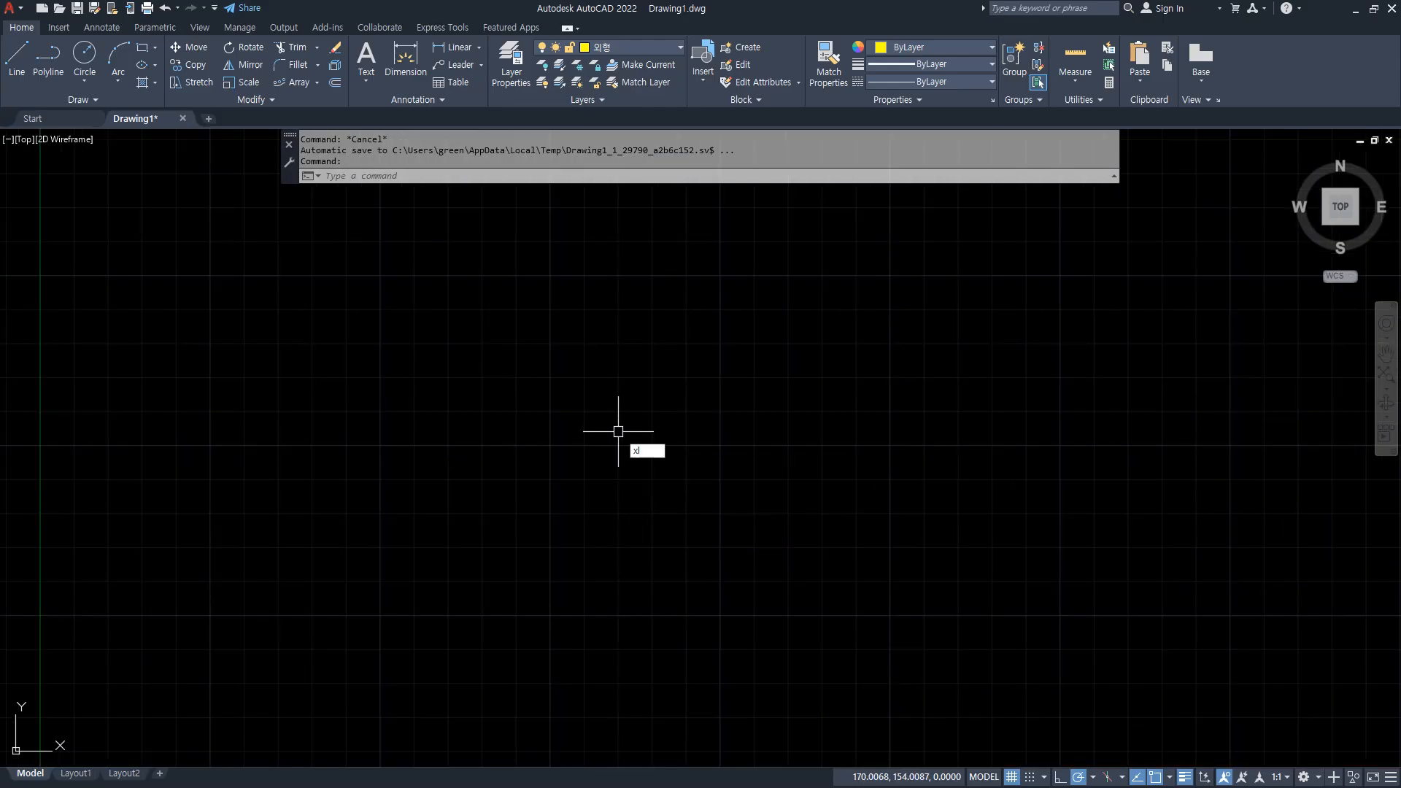
pyautogui.press('Return')
pyautogui.click(461, 406)
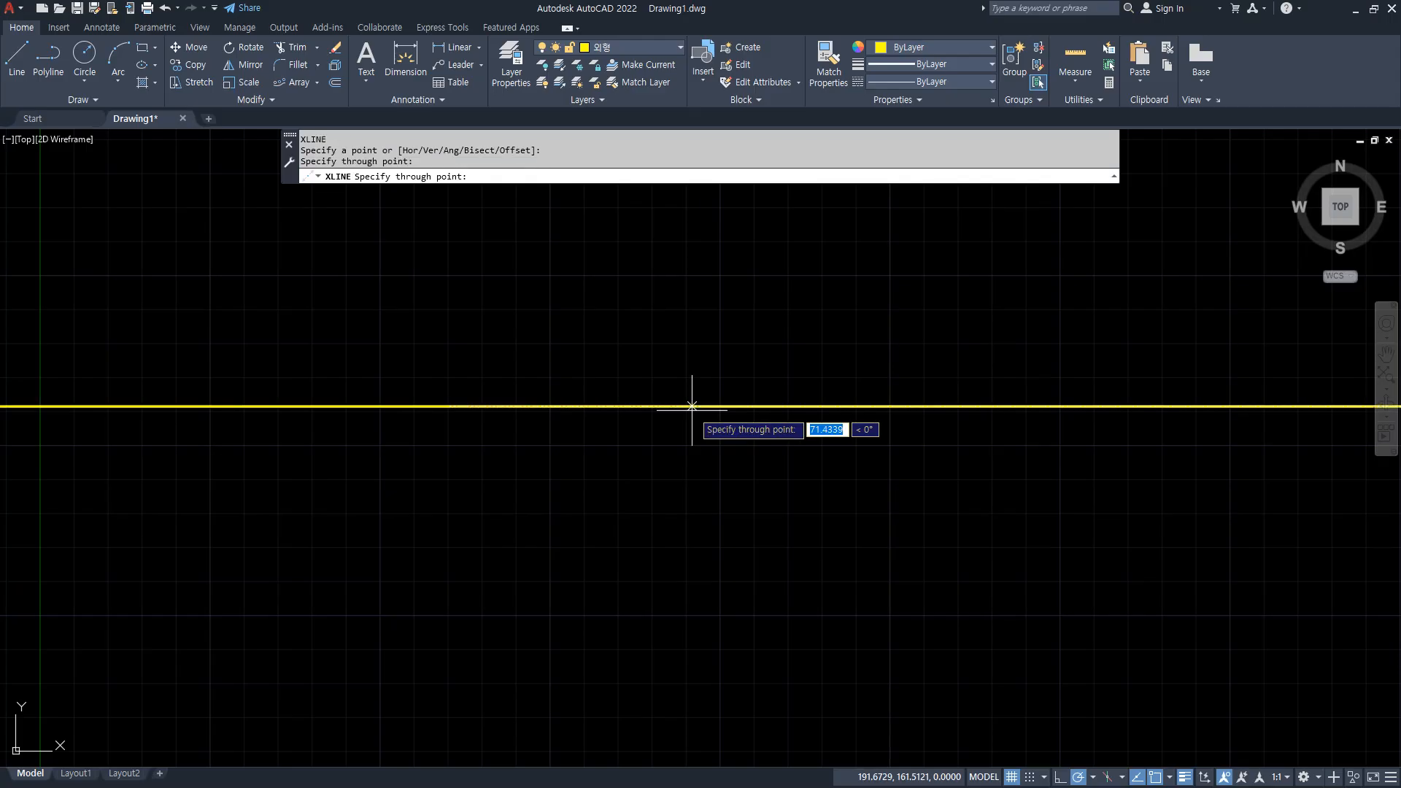
pyautogui.click(449, 346)
pyautogui.press('Return')
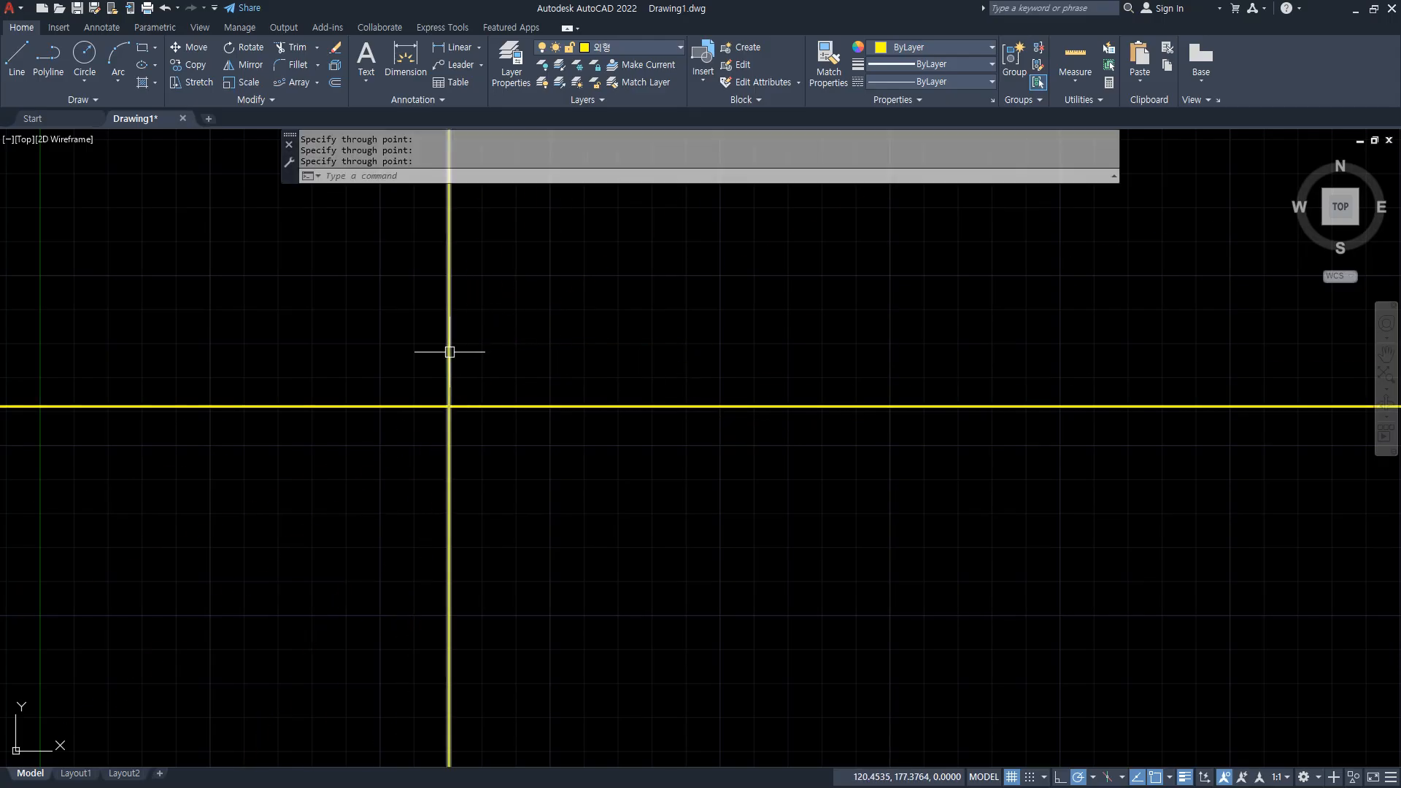
# Offset the vertical construction line 20 units to the left.
pyautogui.write('o')
pyautogui.press('Return')
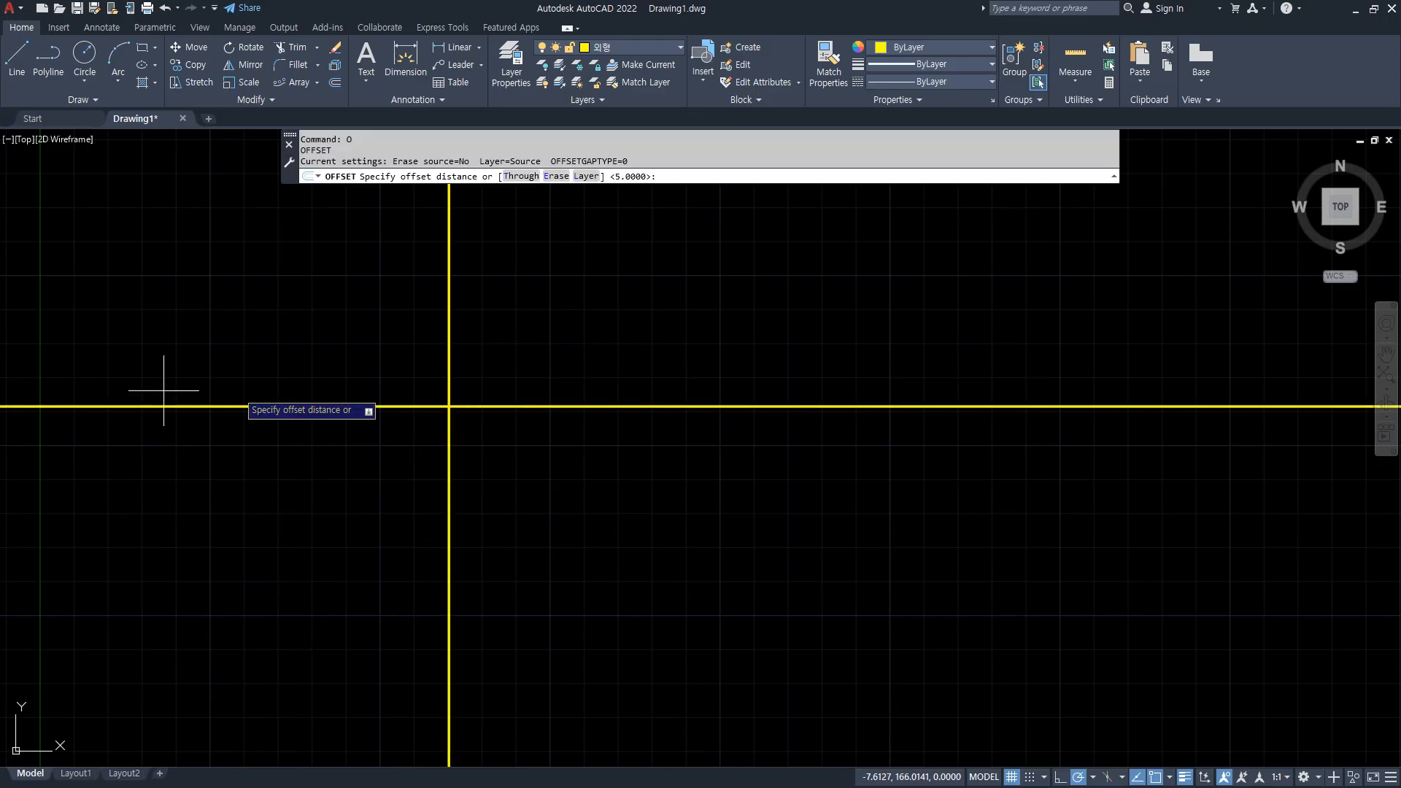
pyautogui.write('20')
pyautogui.press('Return')
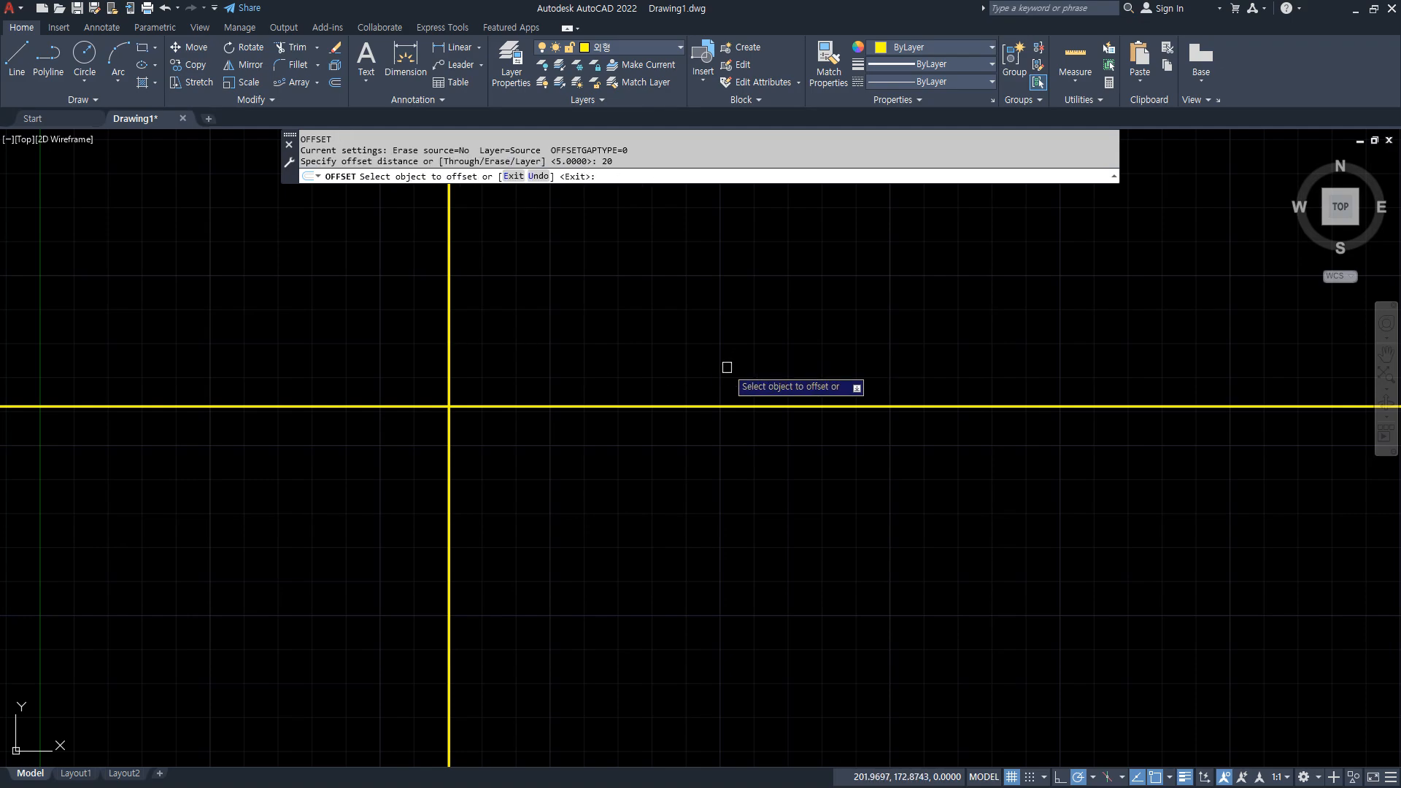
pyautogui.click(448, 365)
pyautogui.click(369, 353)
pyautogui.press('Return')
# Offset the leftmost vertical construction line 150 units to the right.
pyautogui.press('Return')
pyautogui.write('150')
pyautogui.press('Return')
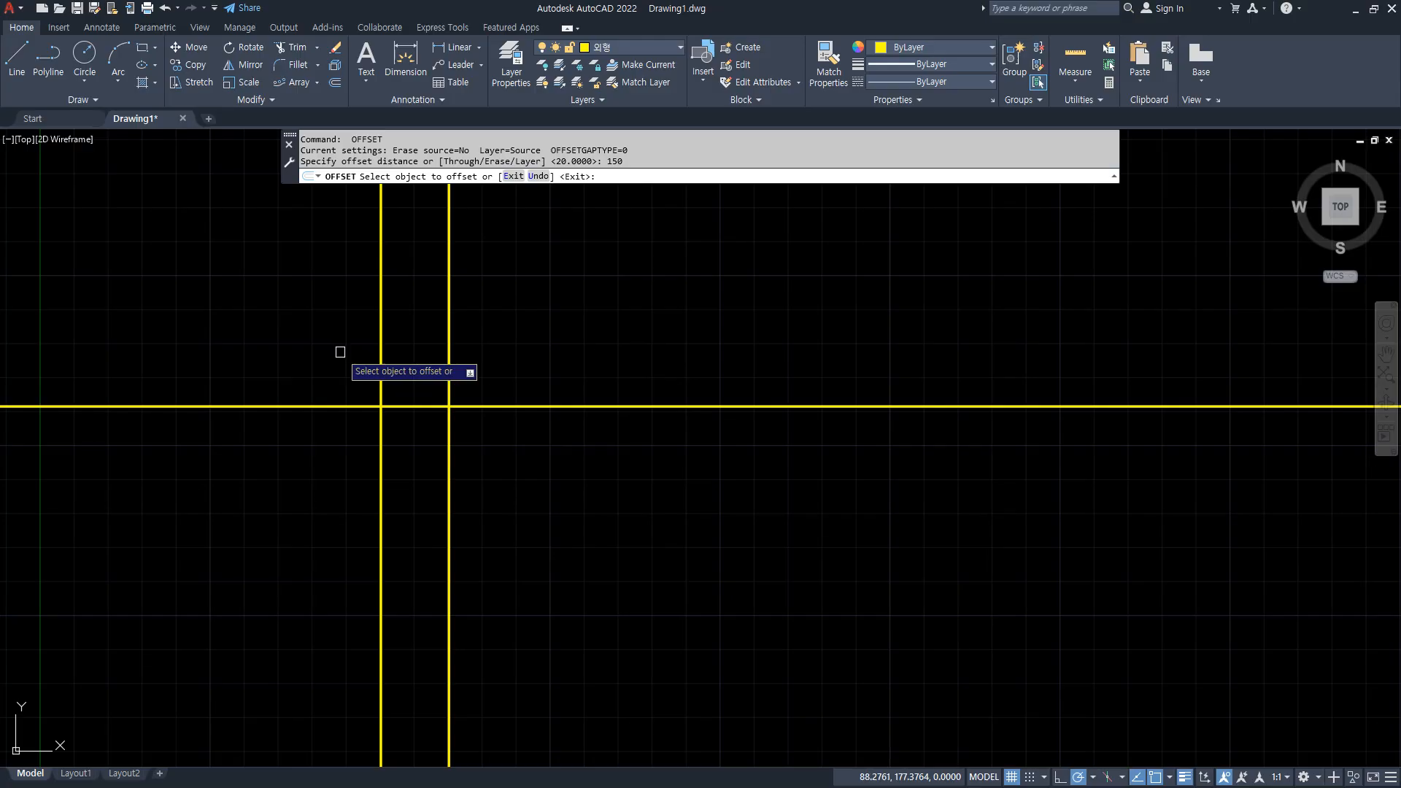
pyautogui.click(381, 352)
pyautogui.click(542, 353)
# Offset the original vertical construction line 10 units to the right.
pyautogui.press('Return')
pyautogui.press('Return')
pyautogui.write('10')
pyautogui.press('Return')
pyautogui.click(453, 346)
pyautogui.click(513, 357)
# Offset the horizontal construction line 50 units both above and below.
pyautogui.press('Return')
pyautogui.press('Return')
pyautogui.write('50')
pyautogui.press('Return')
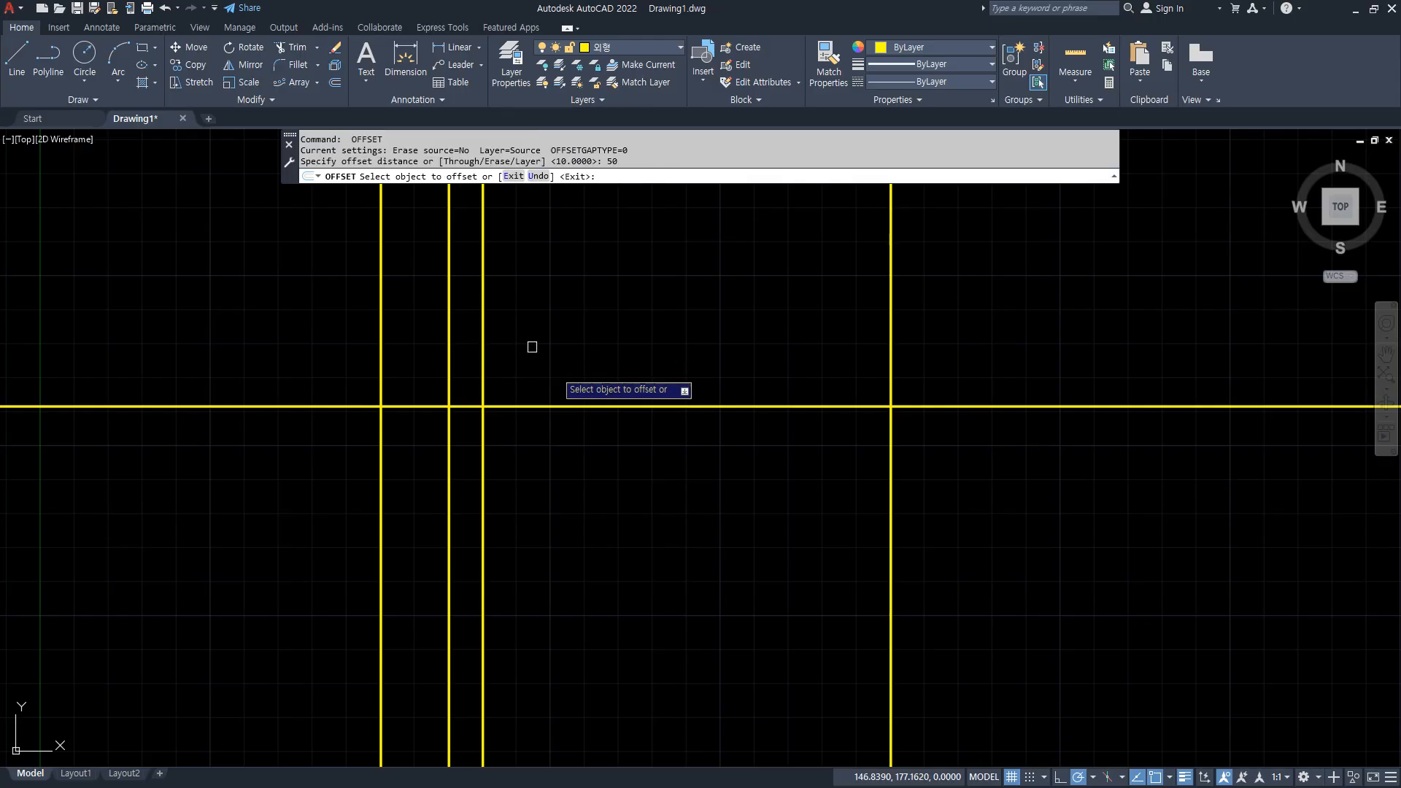
pyautogui.click(579, 402)
pyautogui.click(578, 402)
pyautogui.click(578, 404)
pyautogui.click(591, 482)
pyautogui.press('Return')
# Move the two original crossing construction lines to the red dash-dot centerline layer.
pyautogui.click(465, 411)
pyautogui.click(447, 394)
pyautogui.click(632, 50)
pyautogui.click(613, 65)
pyautogui.press('Escape')
# Fillet the outer yellow construction lines with radius 0 to form the corners of a closed rectangle.
pyautogui.moveTo(698, 513); pyautogui.dragTo(685, 531, button='middle')
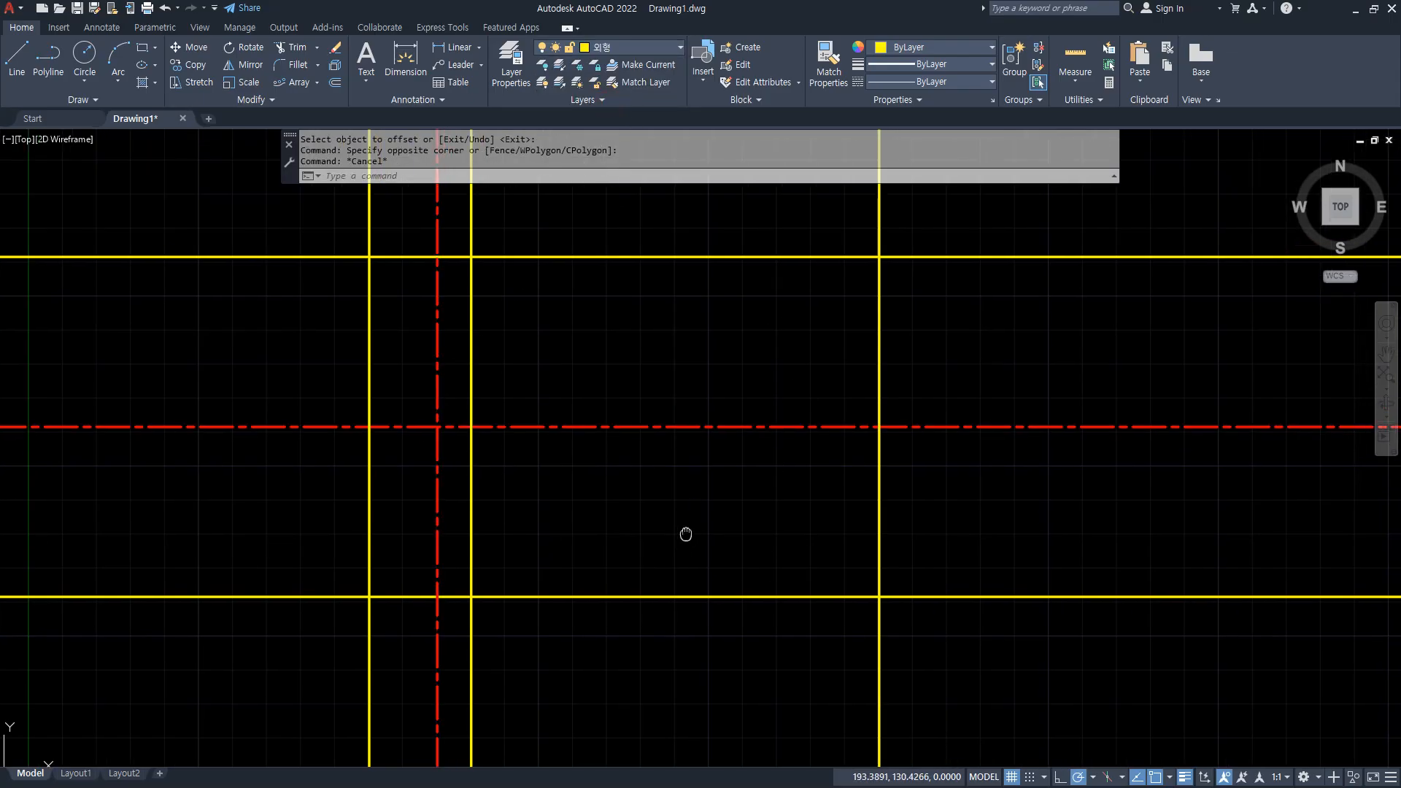
pyautogui.write('f')
pyautogui.press('Return')
pyautogui.click(370, 277)
pyautogui.click(380, 257)
pyautogui.press('Return')
pyautogui.click(369, 572)
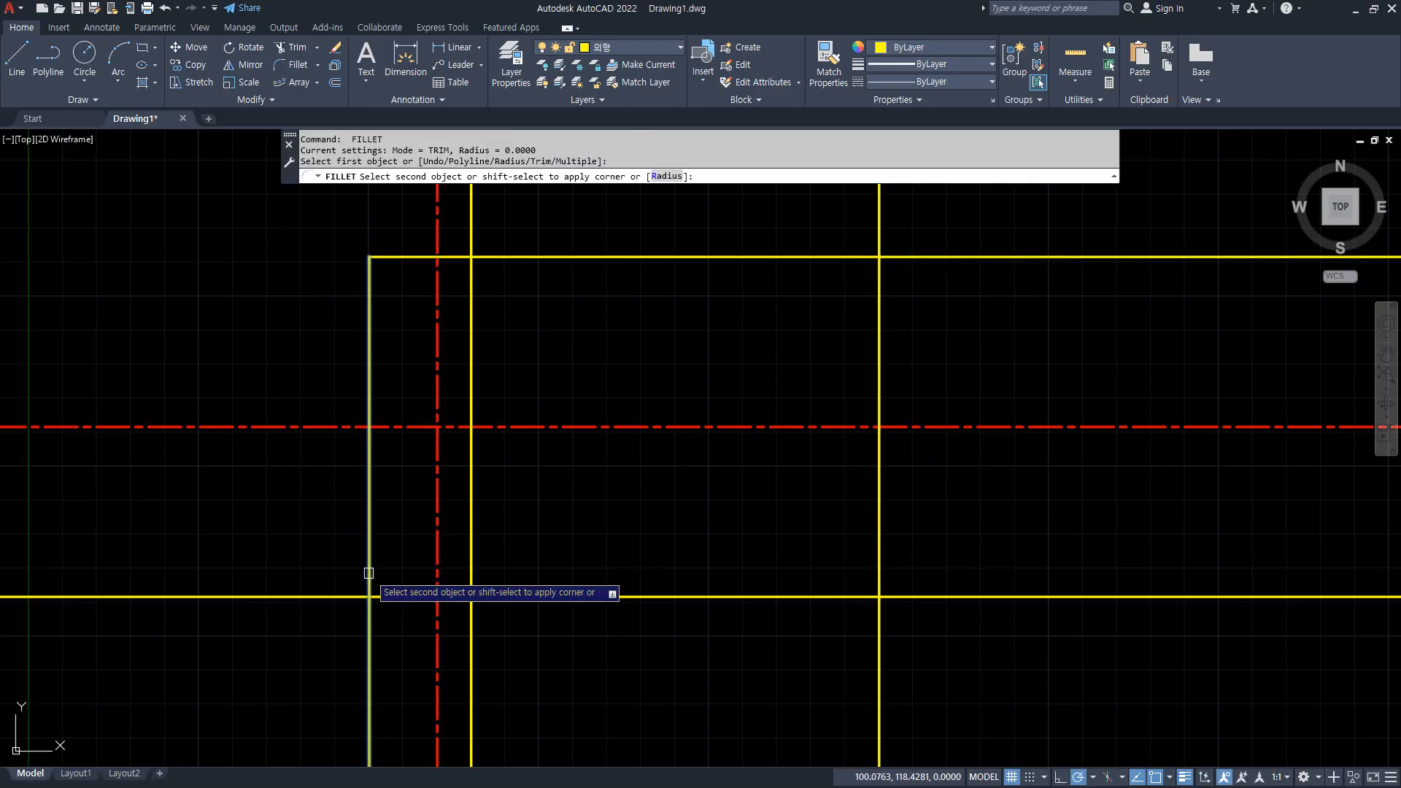
pyautogui.click(864, 596)
pyautogui.press('Return')
pyautogui.click(878, 310)
pyautogui.click(848, 258)
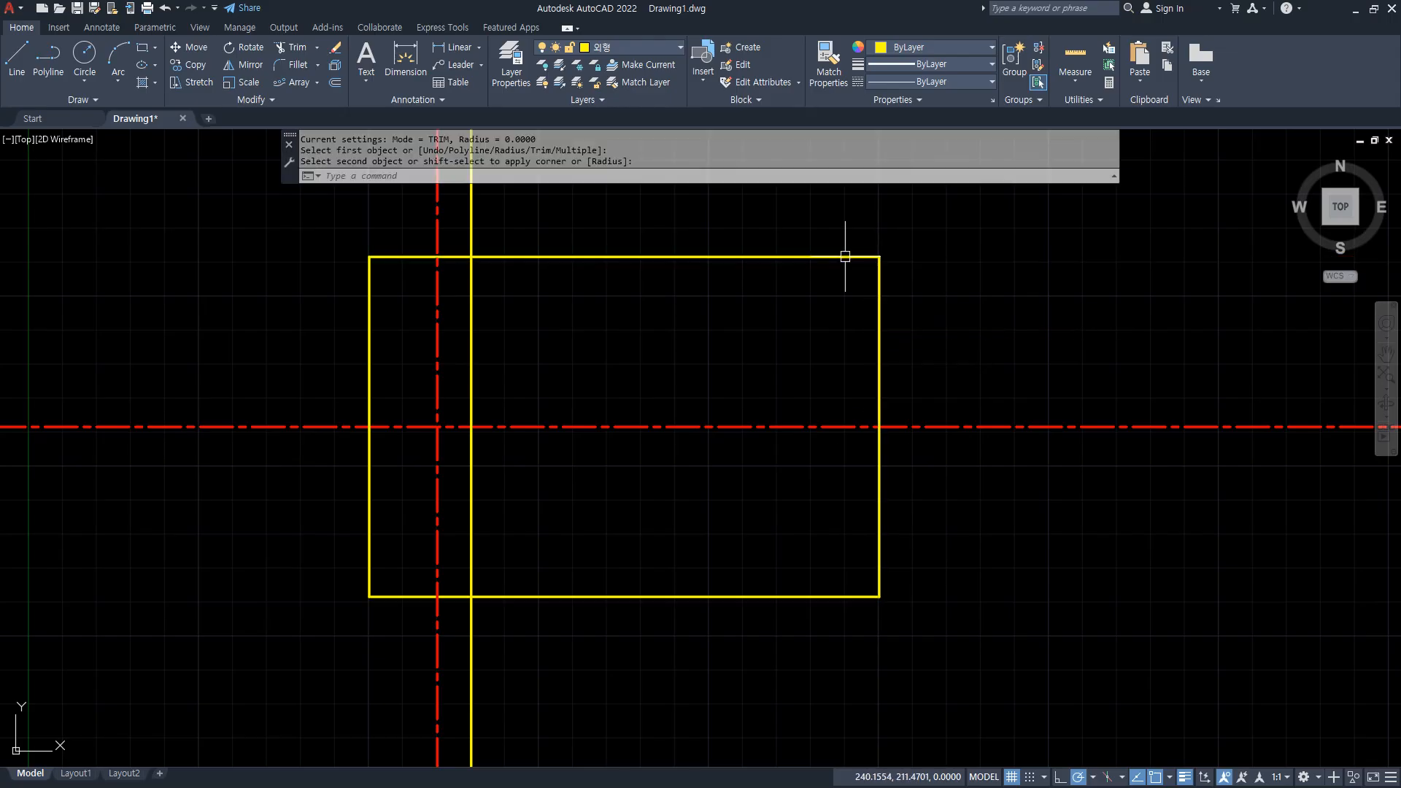
pyautogui.write('o')
pyautogui.press('Return')
# Trim the red centerlines and the inner yellow vertical line where they extend beyond the rectangle.
pyautogui.press('Return')
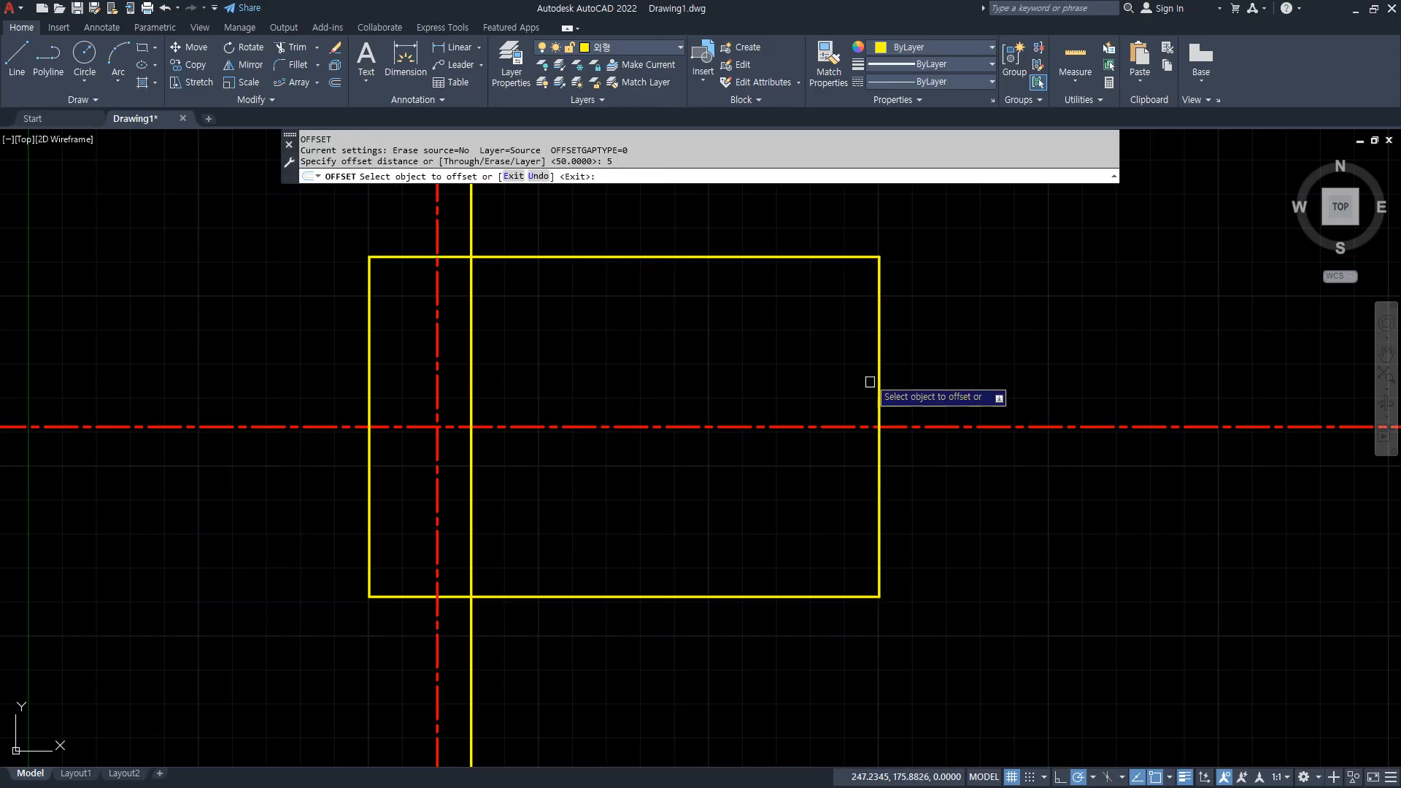
pyautogui.press('Escape')
pyautogui.write('tr')
pyautogui.press('Return')
pyautogui.click(993, 429)
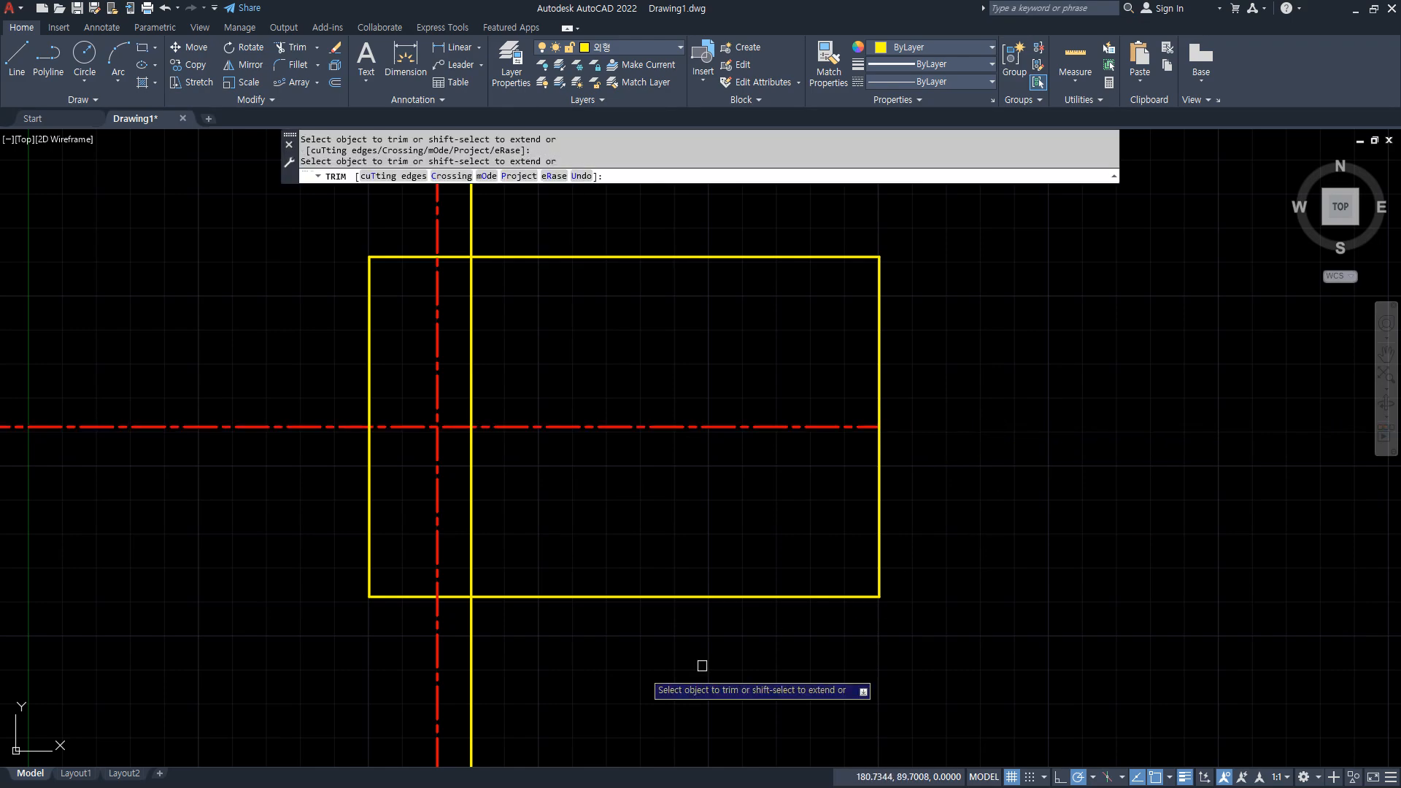
pyautogui.click(444, 658)
pyautogui.click(379, 642)
pyautogui.click(434, 653)
pyautogui.click(542, 666)
pyautogui.click(232, 462)
pyautogui.click(226, 372)
pyautogui.click(354, 219)
pyautogui.click(521, 226)
# Offset the rectangle's upper and lower edges 18 units inward.
pyautogui.press('Return')
pyautogui.write('o')
pyautogui.press('Return')
pyautogui.write('18')
pyautogui.press('Return')
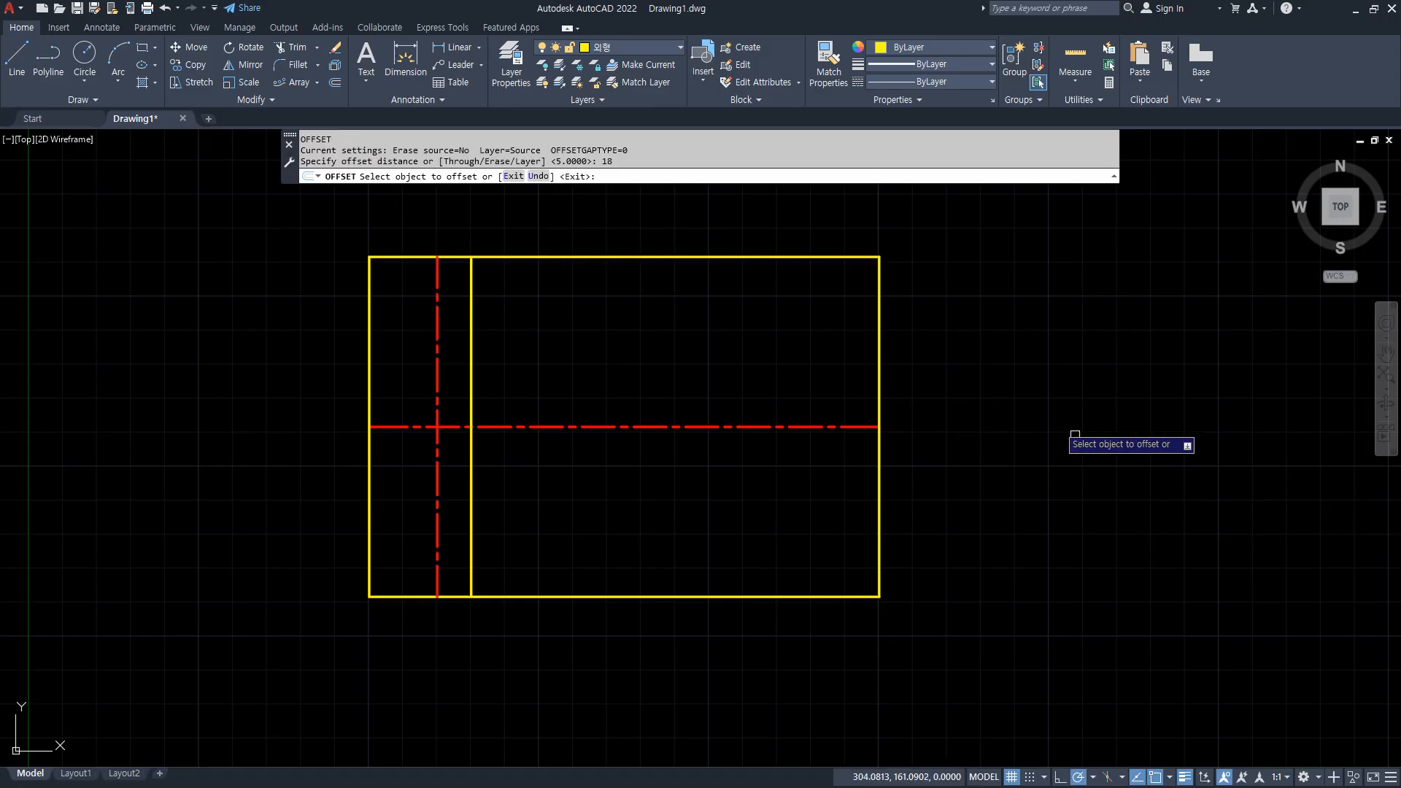
pyautogui.click(846, 258)
pyautogui.click(821, 315)
pyautogui.click(825, 594)
pyautogui.click(838, 554)
# Trim the rectangle's right edge between the two inner horizontal lines.
pyautogui.press('Return')
pyautogui.write('tr')
pyautogui.press('Return')
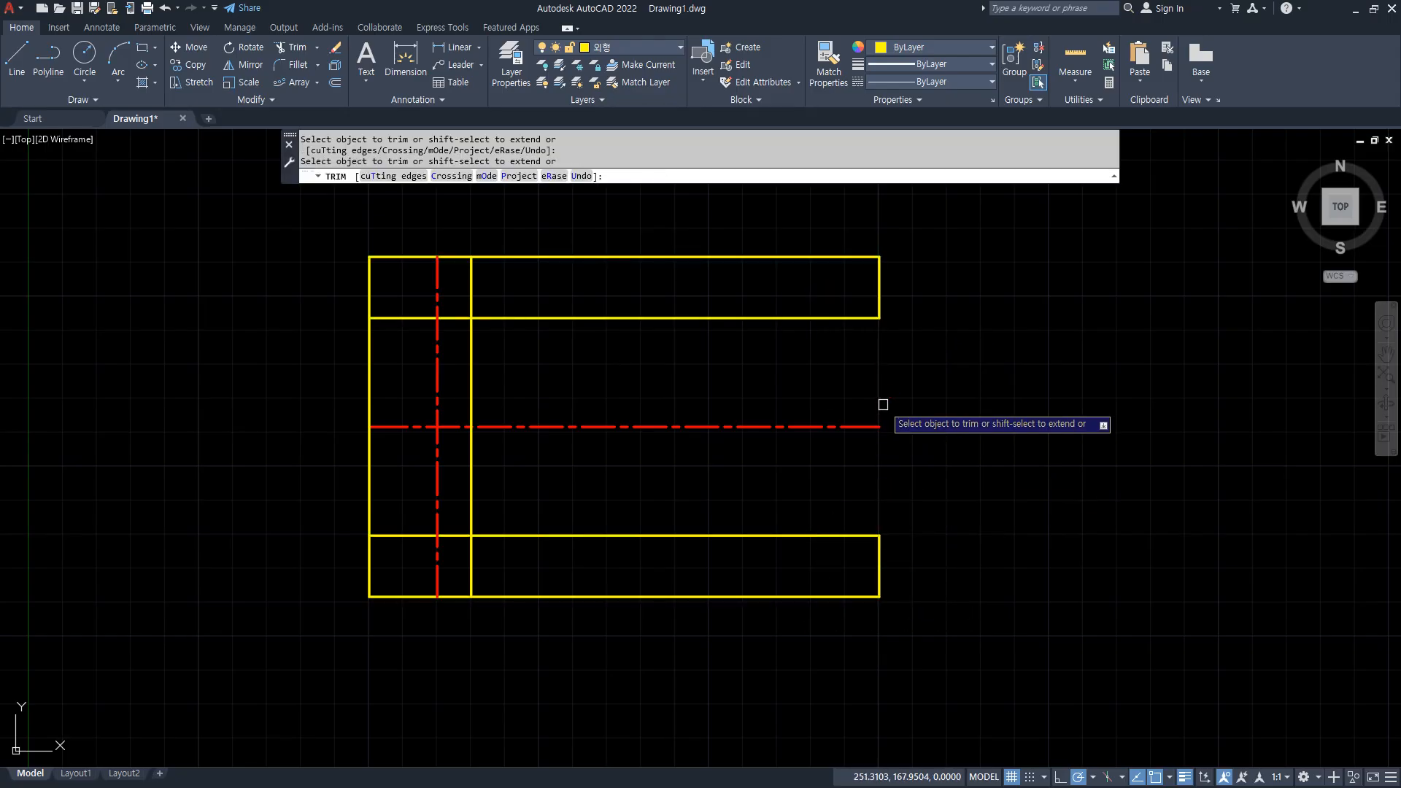
pyautogui.click(881, 405)
pyautogui.press('Return')
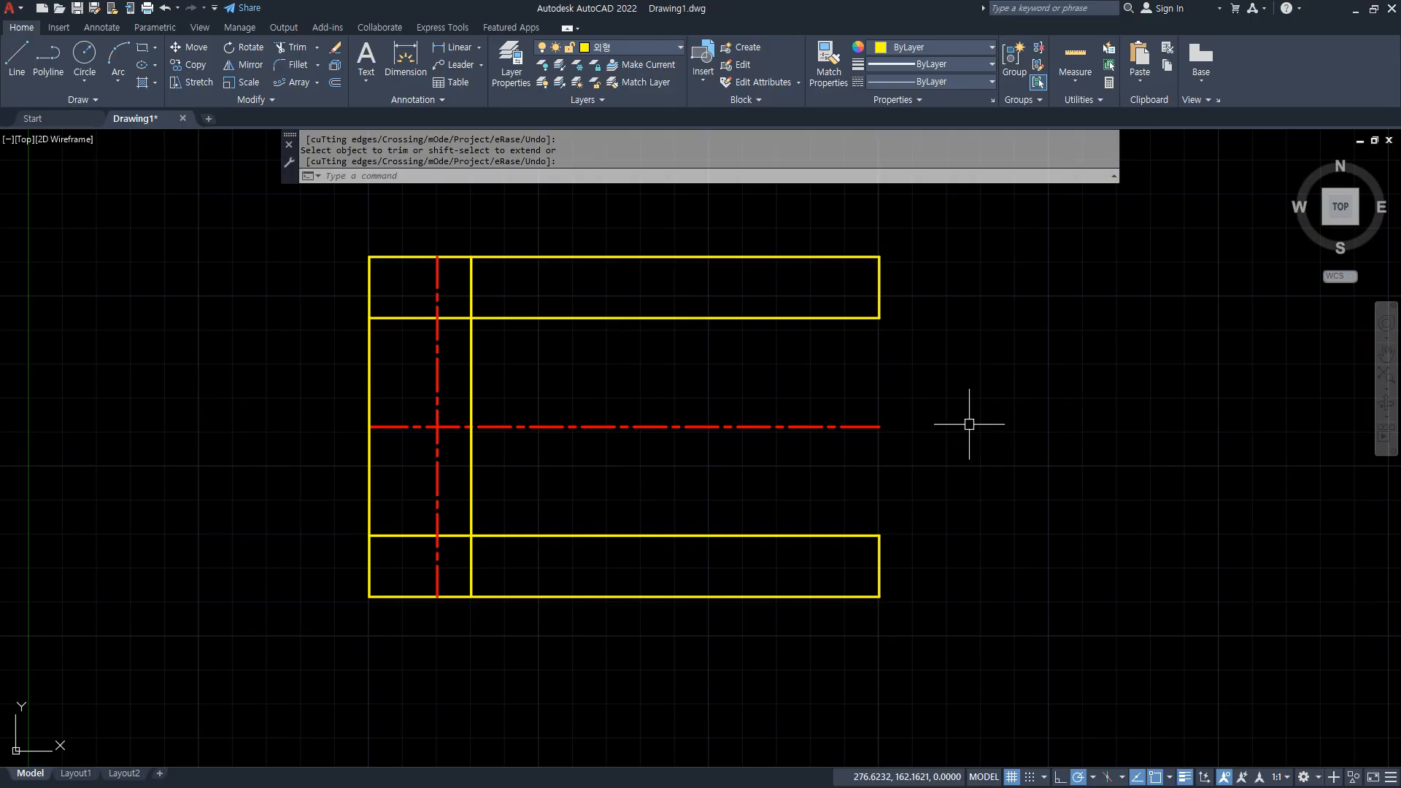
pyautogui.hotkey('ctrl', '2')
pyautogui.moveTo(716, 334); pyautogui.dragTo(700, 357)
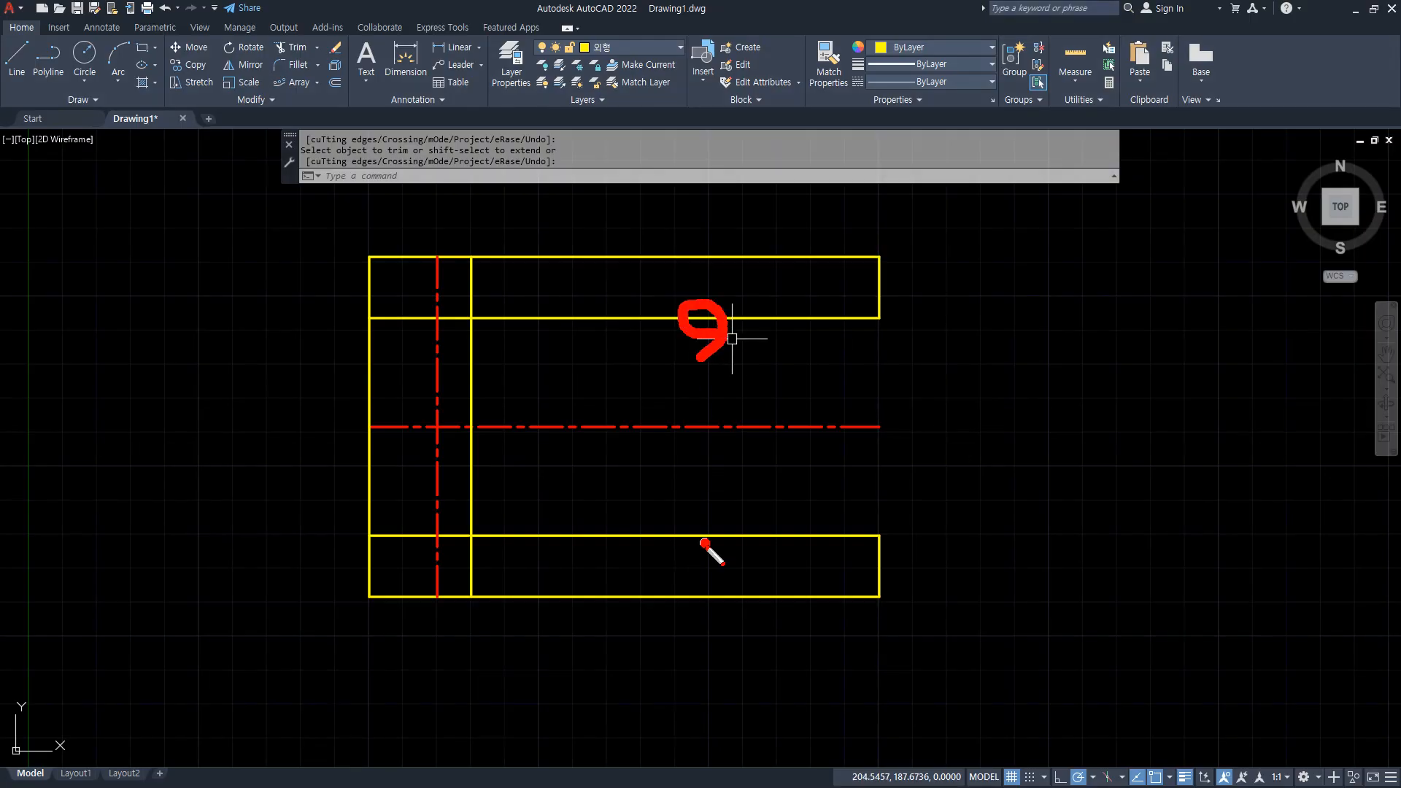
pyautogui.moveTo(705, 546); pyautogui.dragTo(700, 540)
pyautogui.press('Escape')
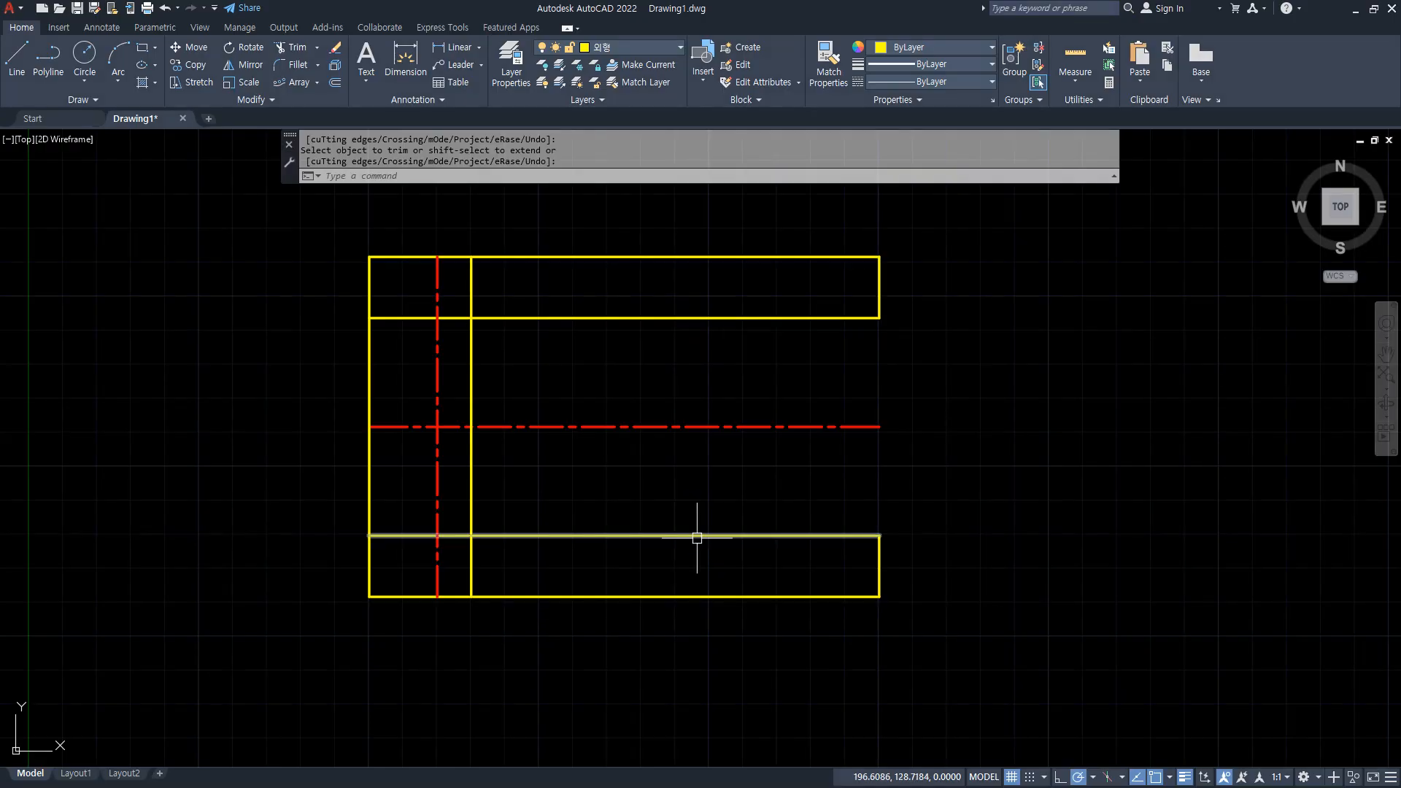
# Rotate the upper inner horizontal line by 10 degrees about its right endpoint.
pyautogui.write('ro')
pyautogui.press('Return')
pyautogui.click(721, 318)
pyautogui.press('Return')
pyautogui.click(879, 318)
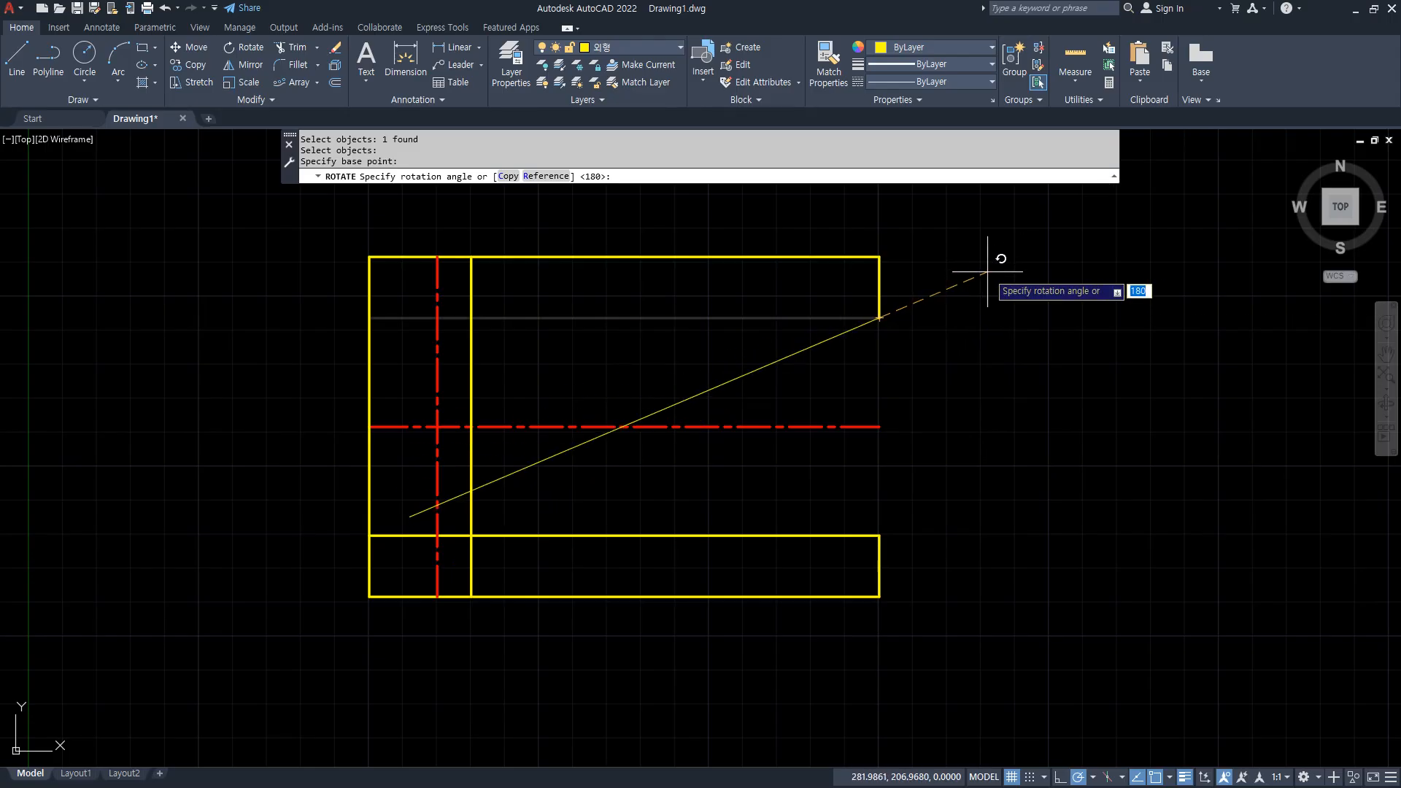
pyautogui.moveTo(614, 321)
pyautogui.mouseDown()
pyautogui.moveTo(659, 416)
pyautogui.moveTo(607, 423)
pyautogui.mouseUp()
pyautogui.moveTo(503, 369)
pyautogui.mouseDown()
pyautogui.moveTo(509, 404)
pyautogui.moveTo(546, 378)
pyautogui.mouseUp()
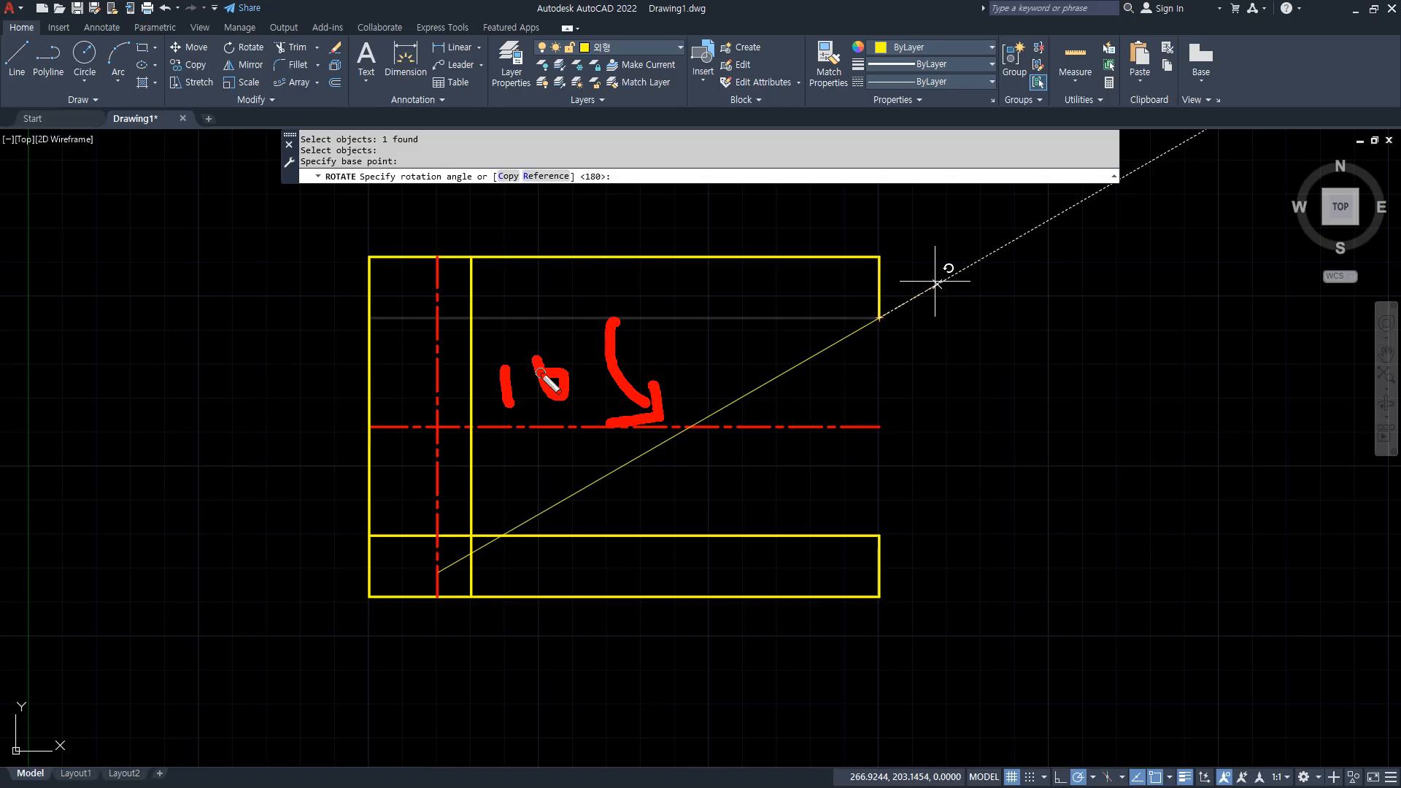
pyautogui.moveTo(990, 366)
pyautogui.mouseDown()
pyautogui.moveTo(796, 217)
pyautogui.moveTo(845, 407)
pyautogui.moveTo(816, 445)
pyautogui.mouseUp()
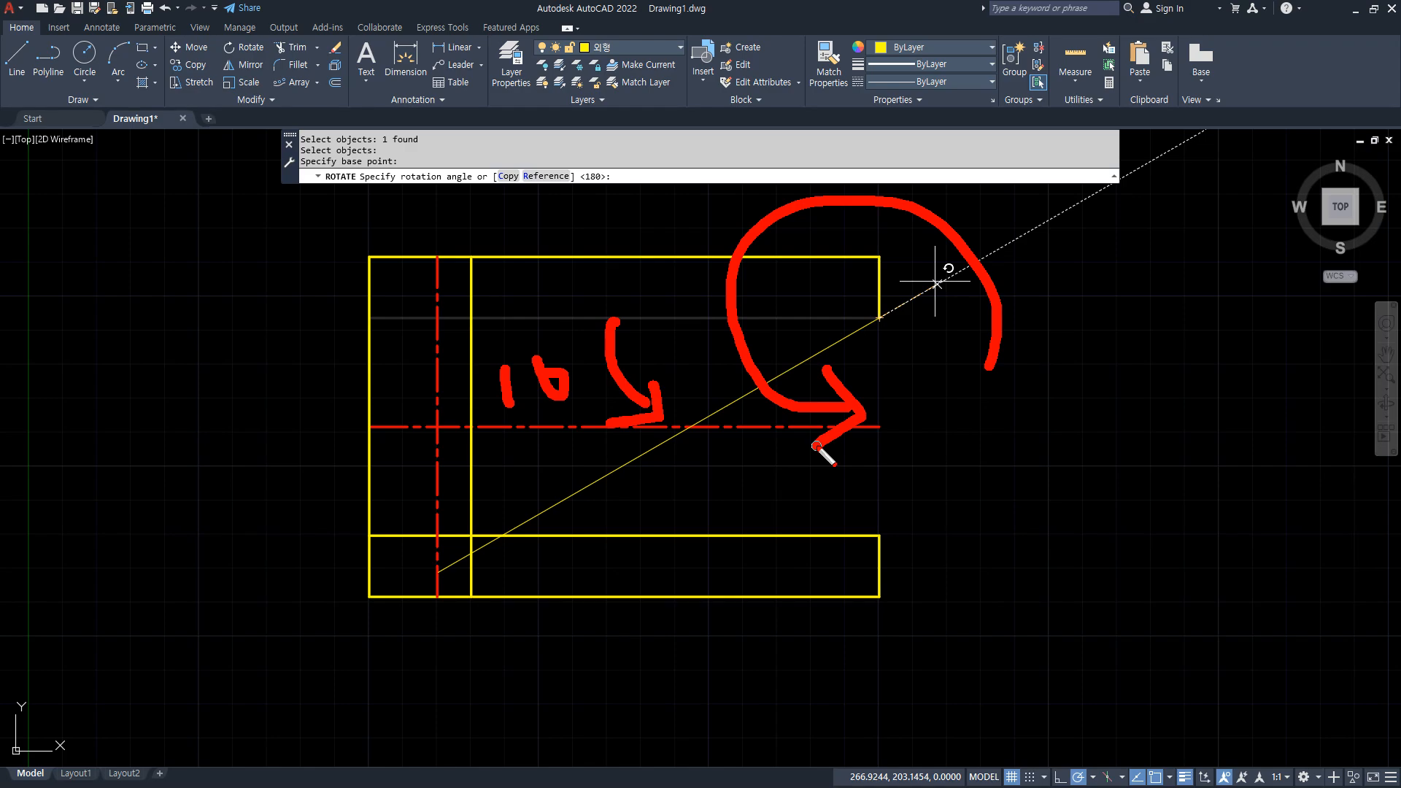
pyautogui.press('Escape')
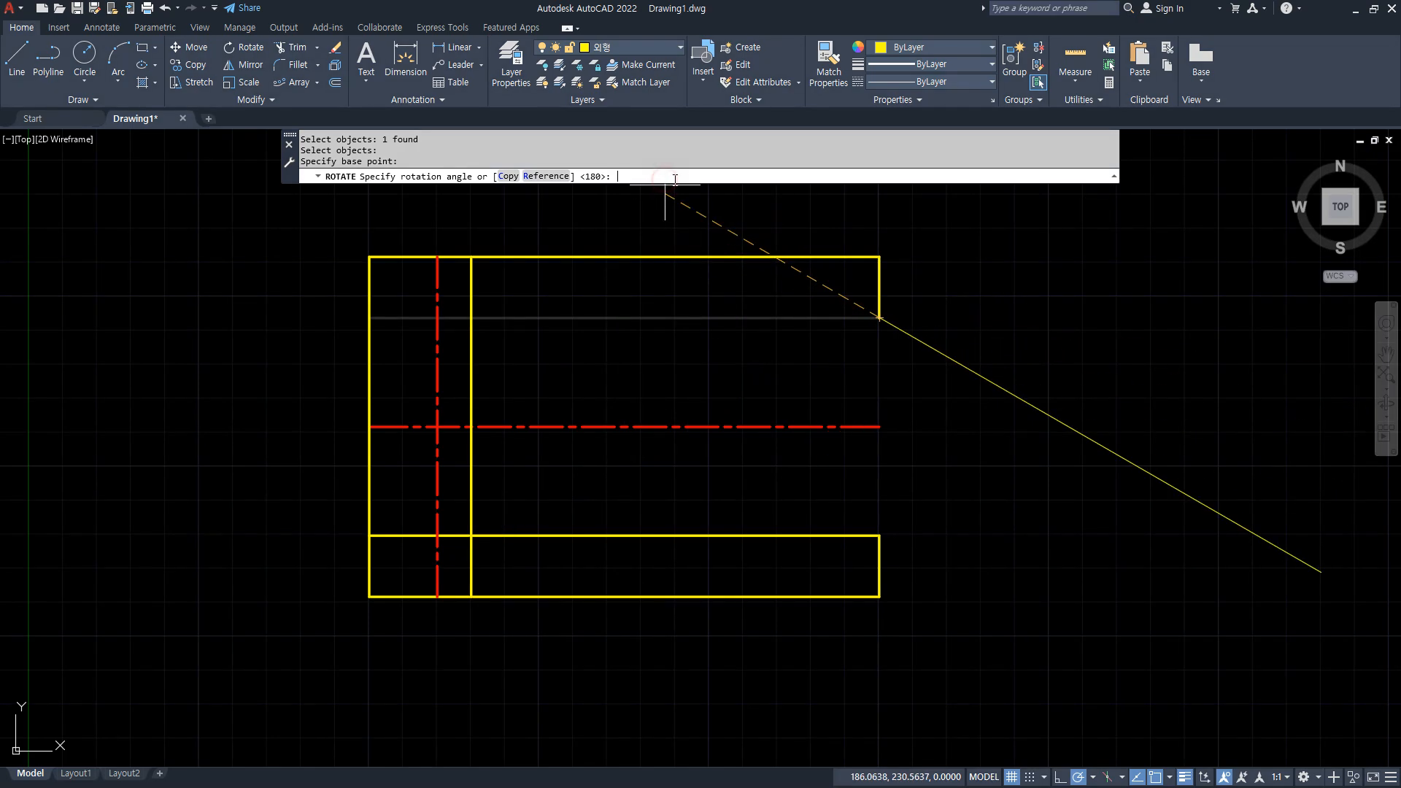
pyautogui.press('Return')
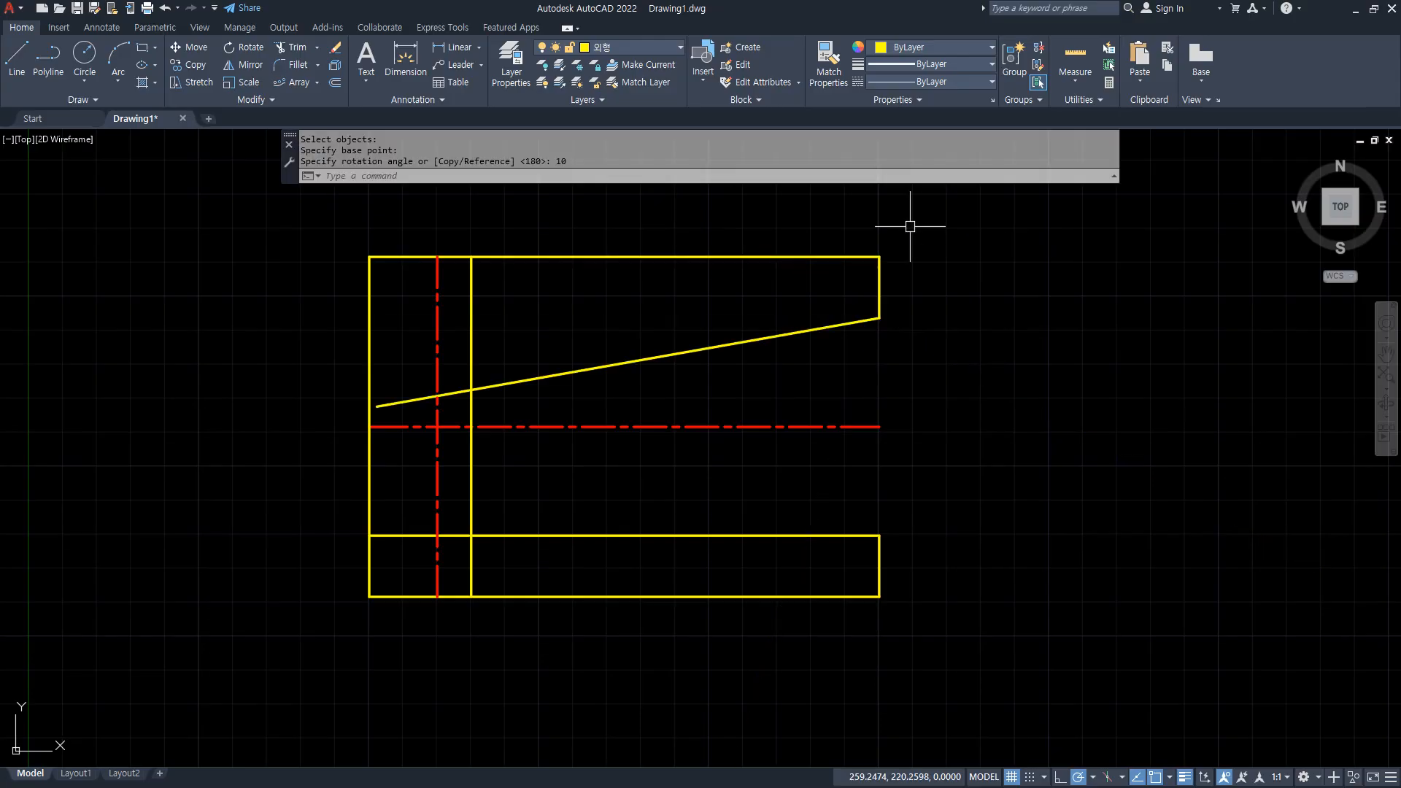
# Rotate the lower inner horizontal line by -10 degrees about its right endpoint.
pyautogui.write('ro')
pyautogui.press('Return')
pyautogui.click(817, 535)
pyautogui.press('Return')
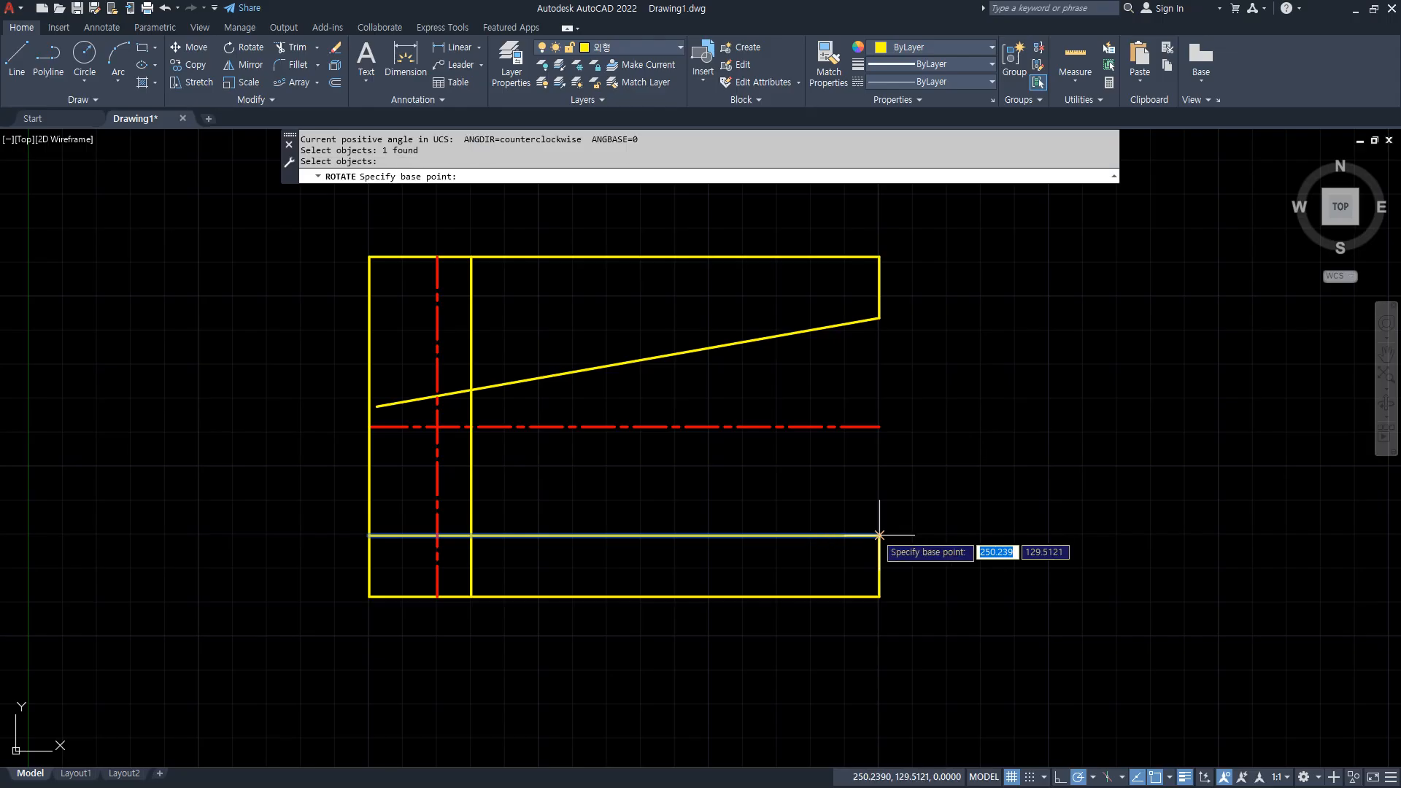
pyautogui.click(879, 535)
pyautogui.moveTo(933, 609)
pyautogui.mouseDown()
pyautogui.moveTo(696, 467)
pyautogui.moveTo(667, 492)
pyautogui.mouseUp()
pyautogui.moveTo(711, 461); pyautogui.dragTo(752, 493)
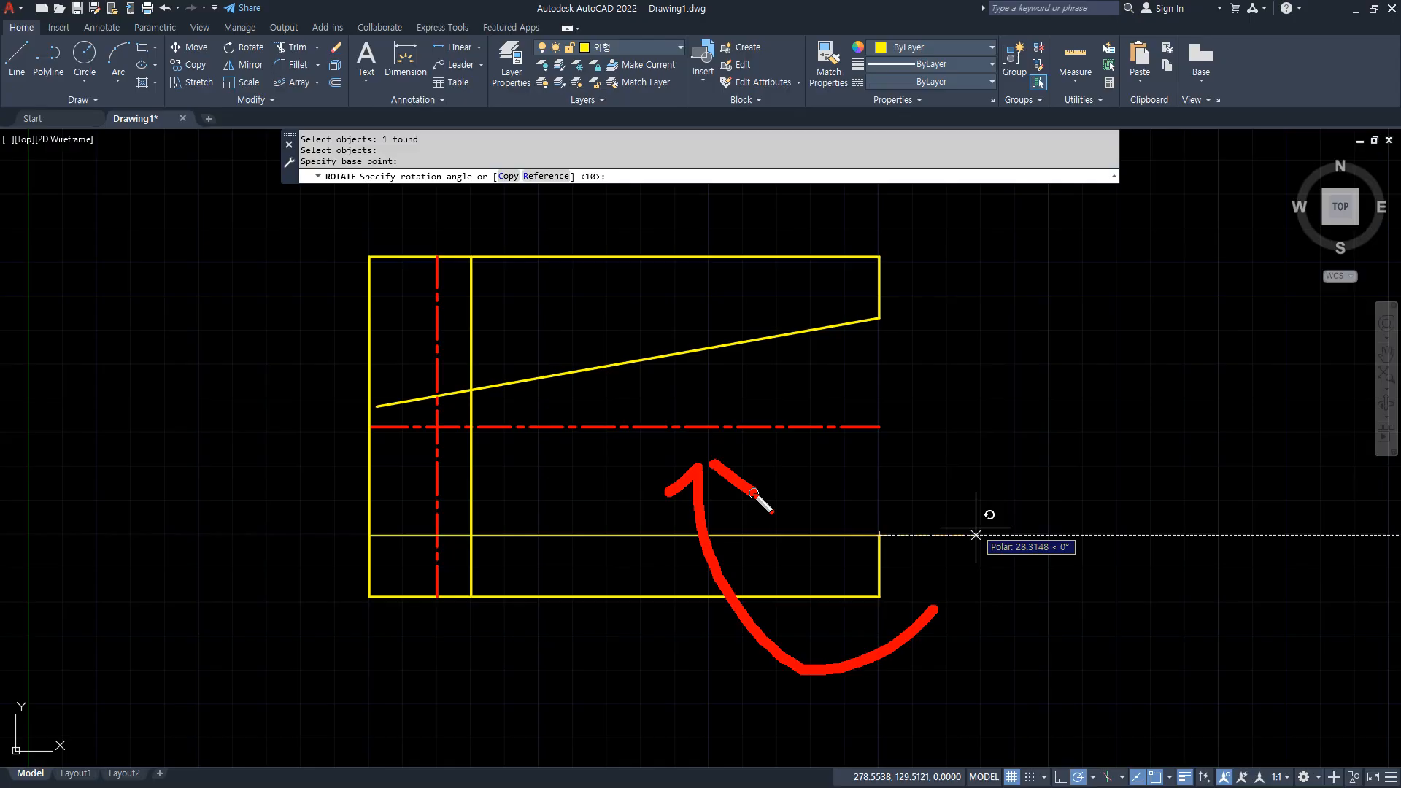
pyautogui.press('Escape')
pyautogui.write('-10')
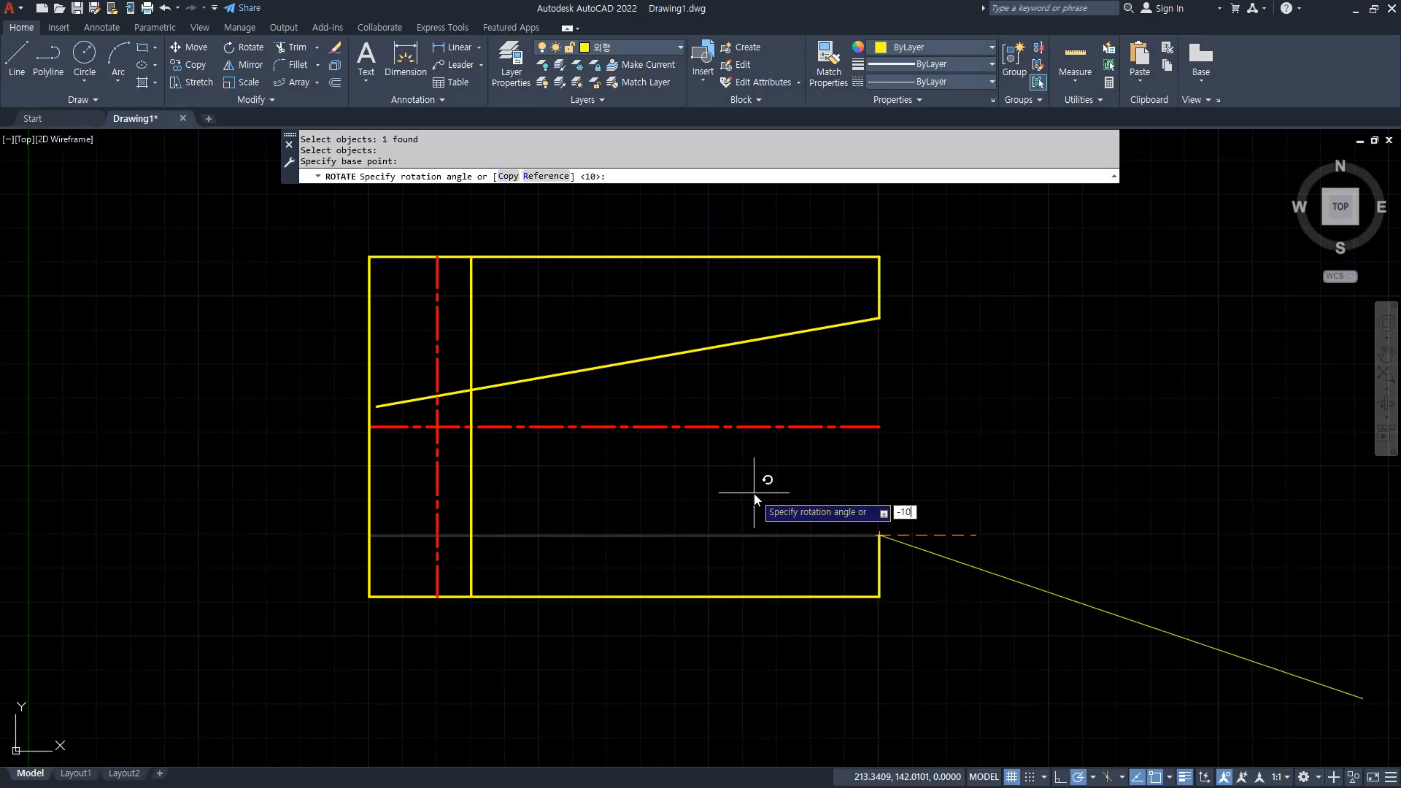
pyautogui.press('Return')
# Fillet both sloped lines with the inner vertical line at radius 0 to close the tapered notch.
pyautogui.write('f')
pyautogui.press('Return')
pyautogui.click(480, 388)
pyautogui.click(471, 410)
pyautogui.press('Return')
pyautogui.click(471, 445)
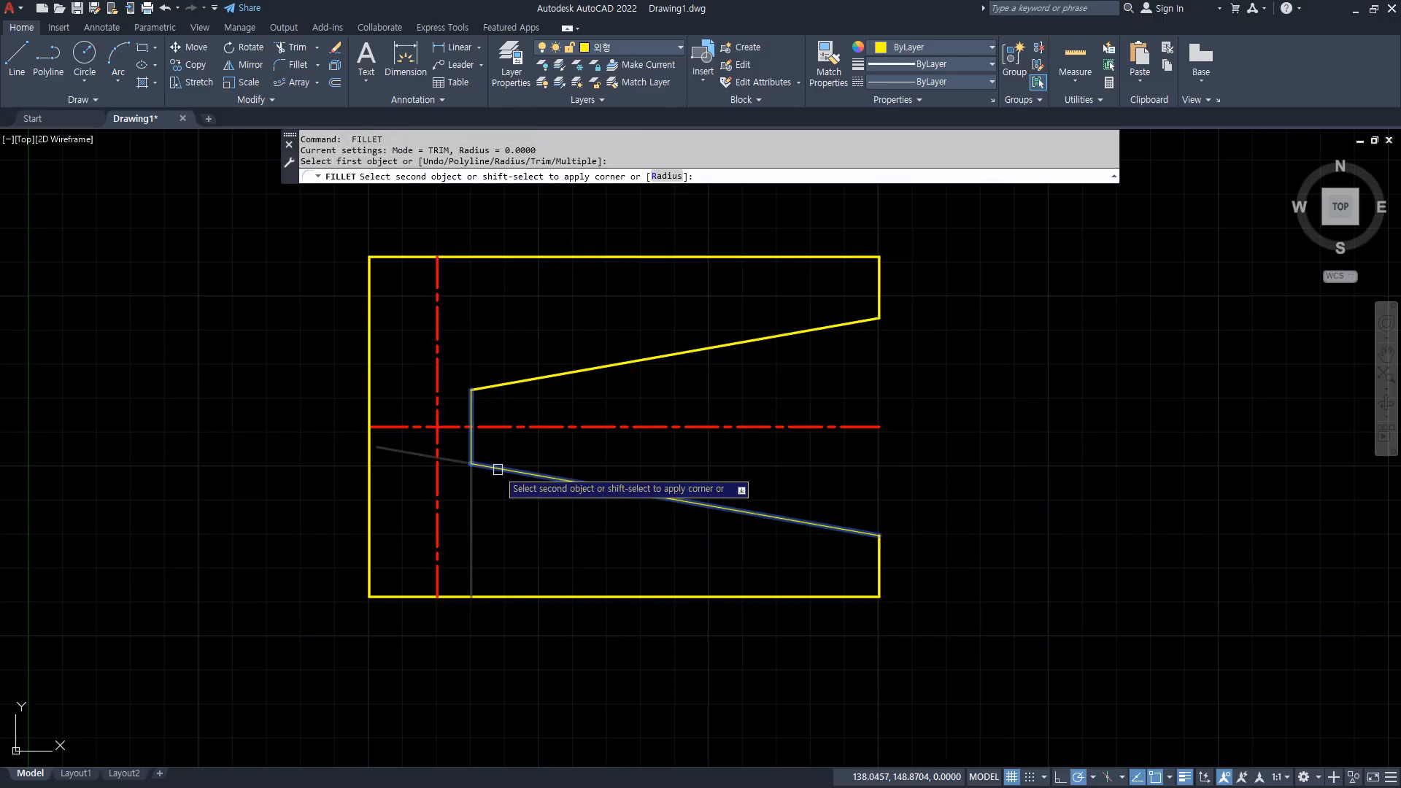
pyautogui.click(497, 469)
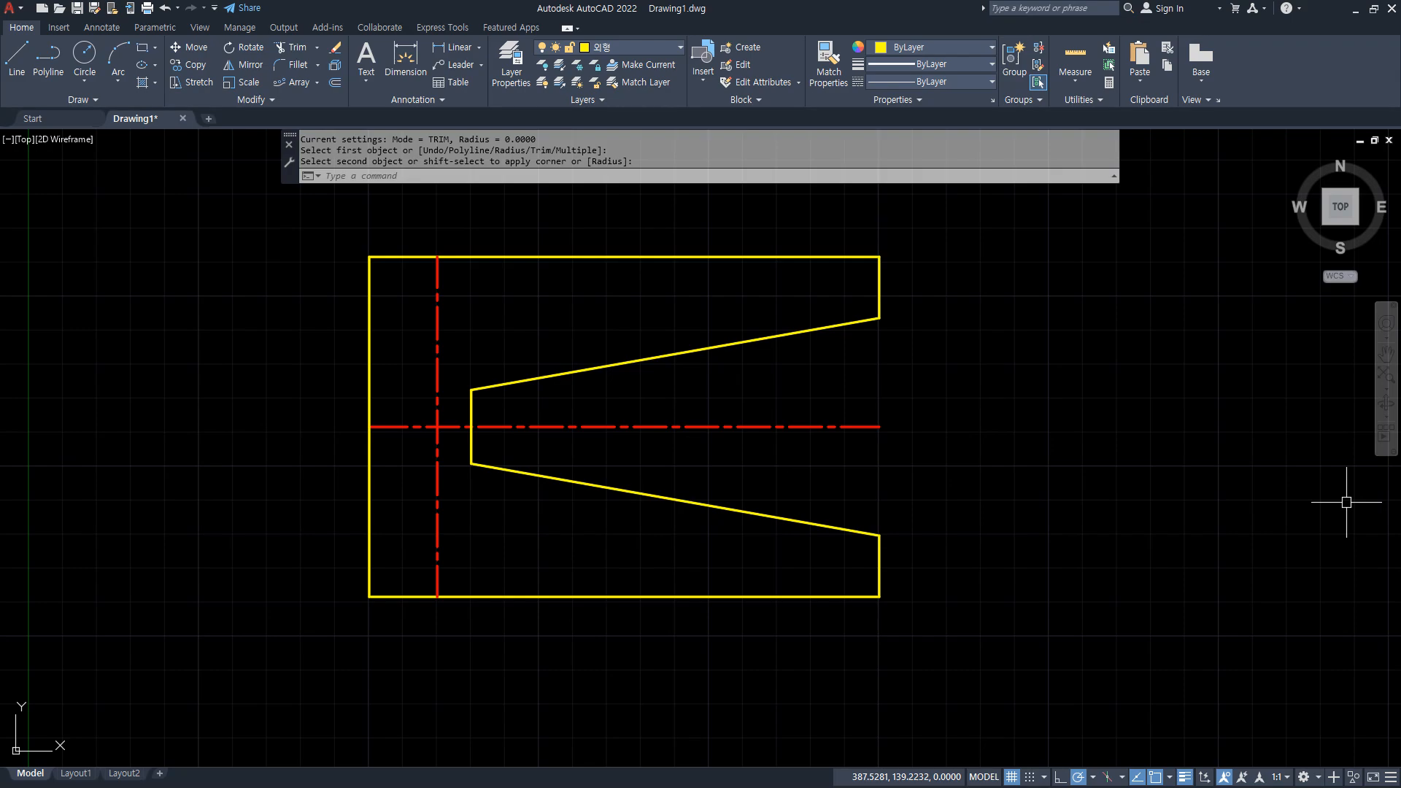
# Check the reference exercise in the browser, return to AutoCAD and draw one horizontal and one vertical construction line crossing each other.
pyautogui.hotkey('alt', 'Tab')
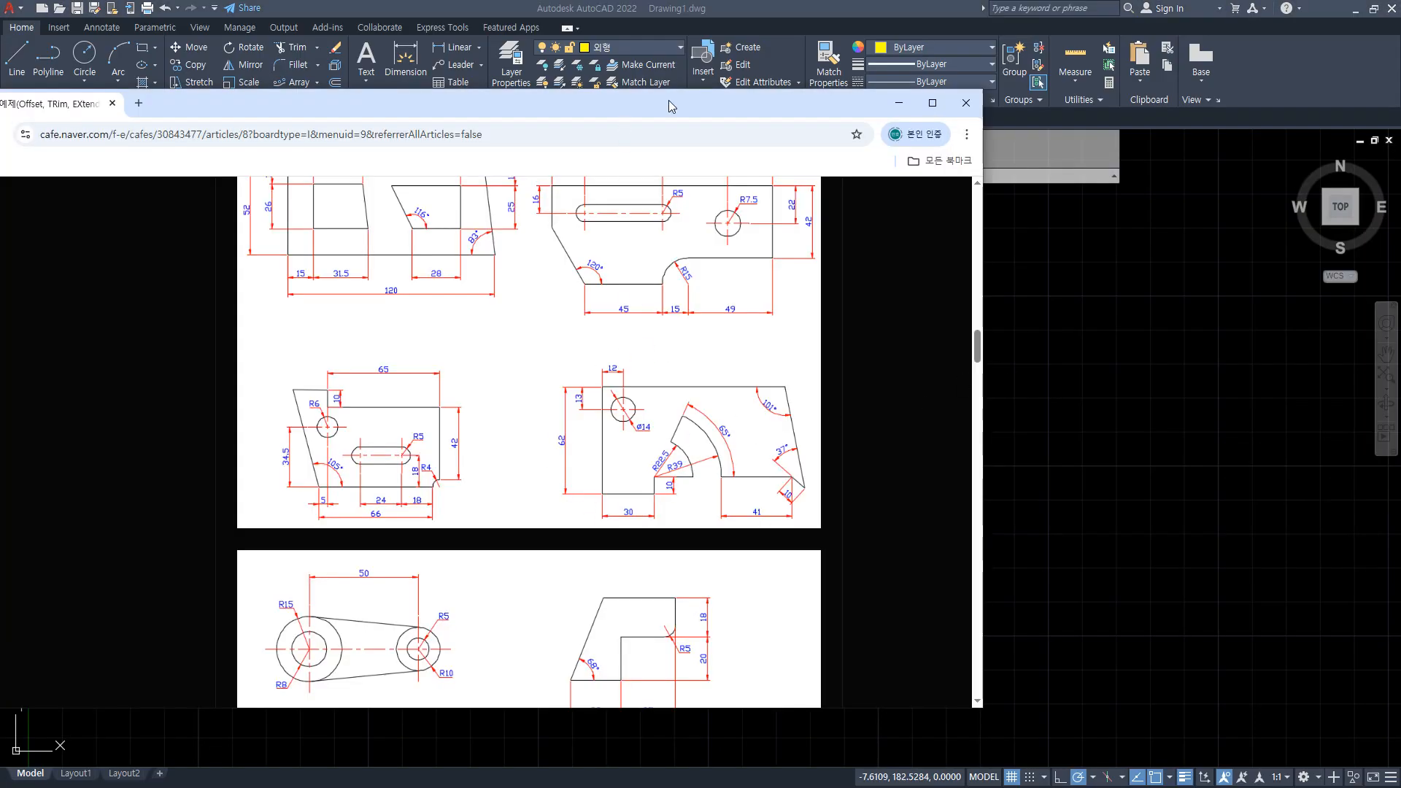
pyautogui.hotkey('alt', 'Tab')
pyautogui.write('XL')
pyautogui.press('Return')
pyautogui.click(373, 357)
pyautogui.click(482, 340)
pyautogui.click(314, 462)
pyautogui.press('Return')
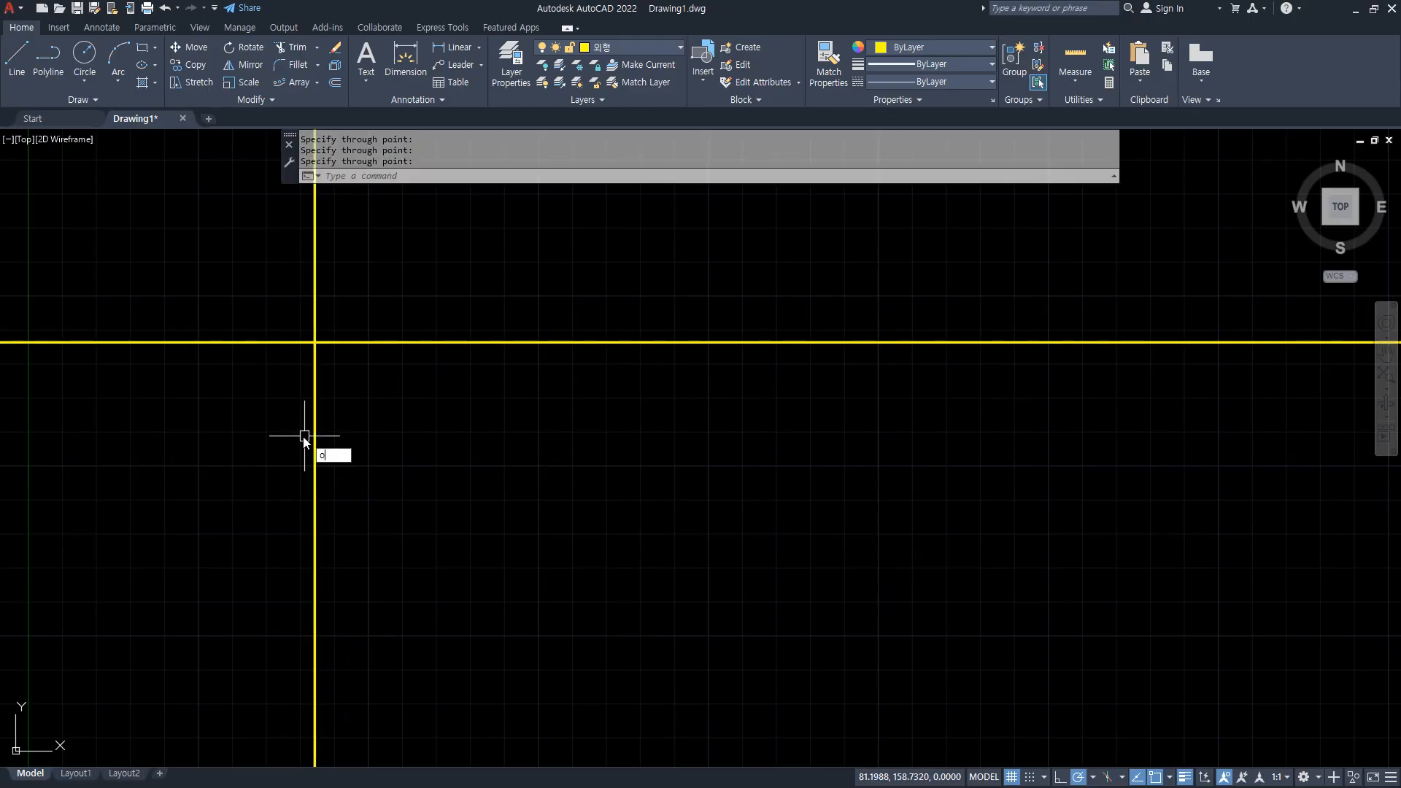
# Offset the horizontal construction line 62 units downward.
pyautogui.press('Return')
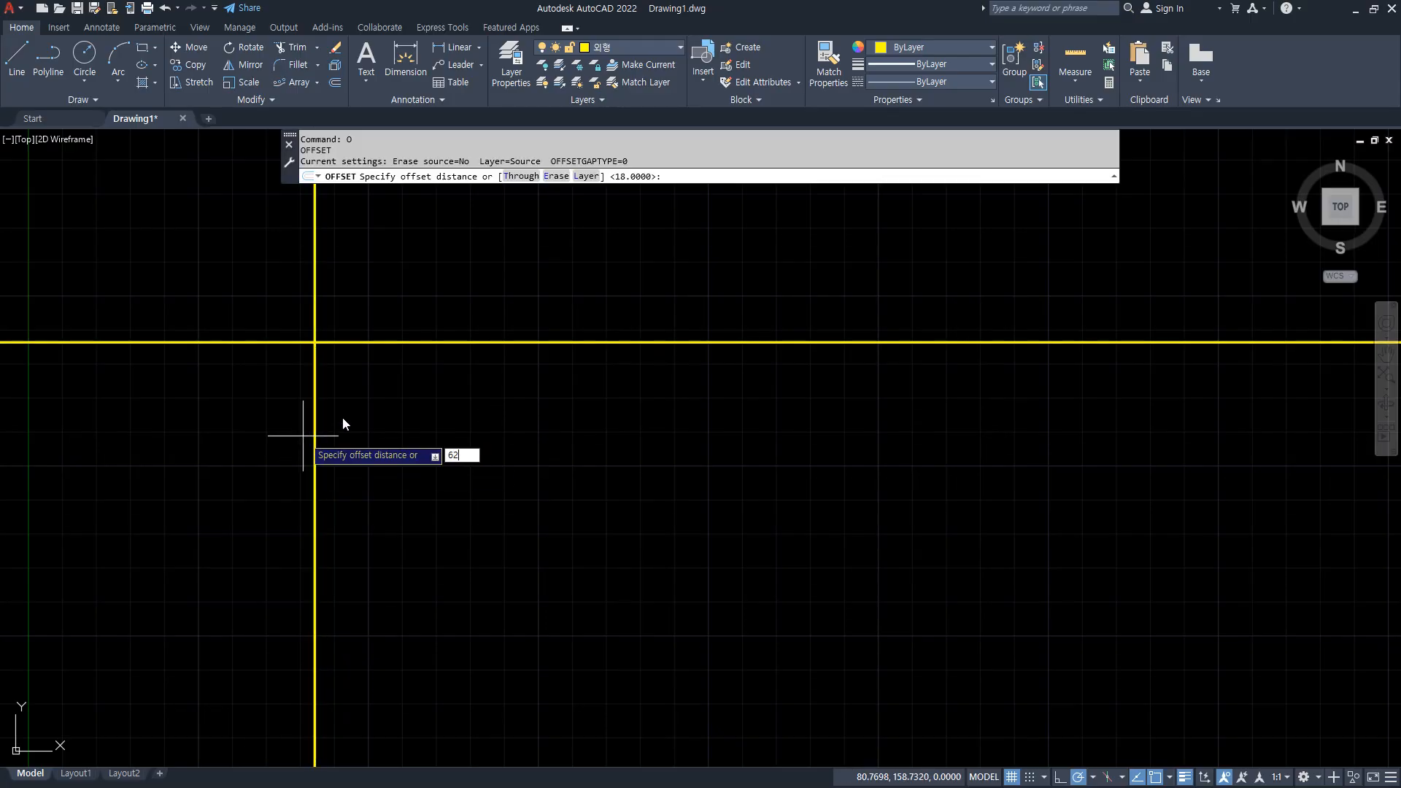
pyautogui.press('Return')
pyautogui.click(392, 342)
pyautogui.click(391, 365)
pyautogui.press('Return')
# Trim the construction lines that extend beyond the upper-left and lower-left corners.
pyautogui.write('tr')
pyautogui.press('Return')
pyautogui.moveTo(325, 284); pyautogui.dragTo(212, 351)
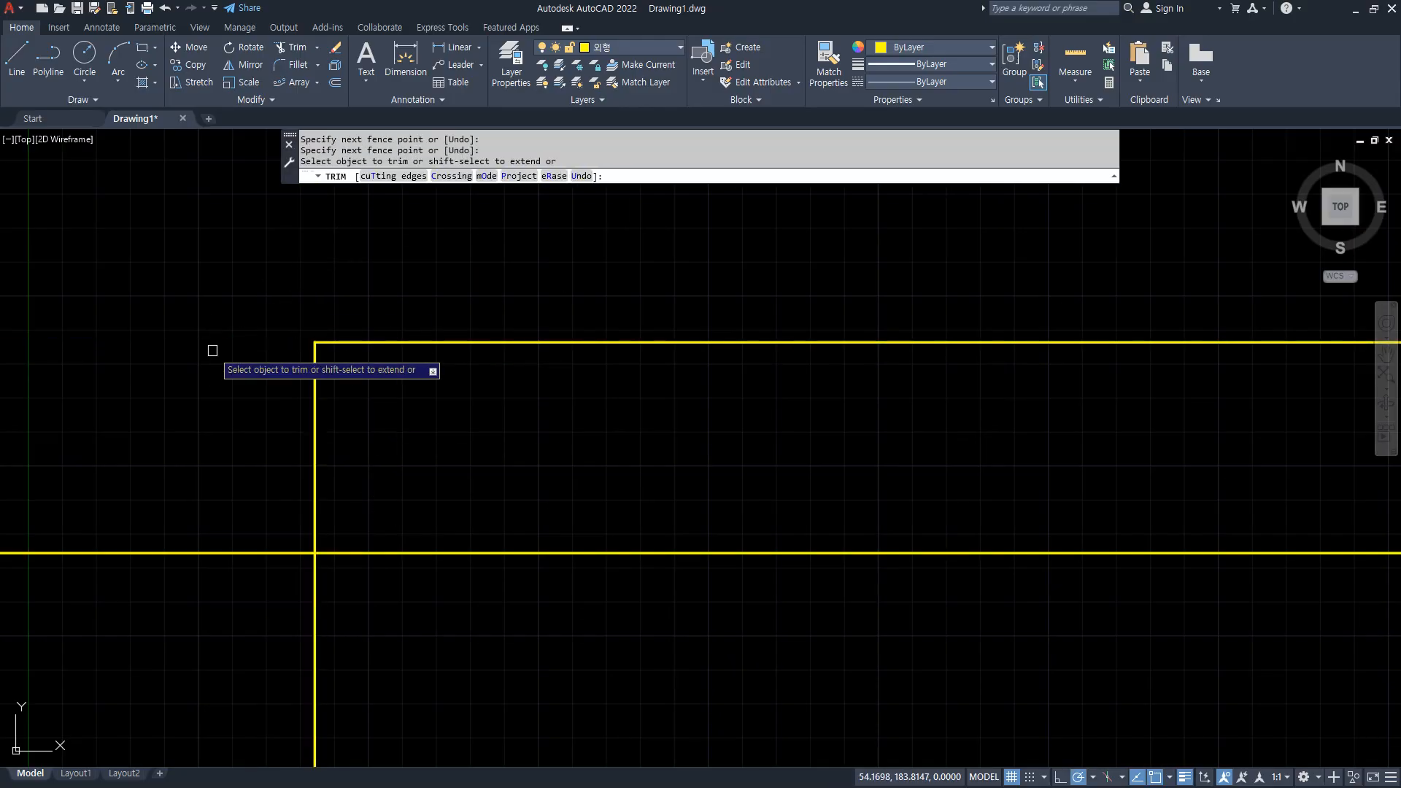
pyautogui.moveTo(188, 459)
pyautogui.mouseDown()
pyautogui.moveTo(312, 625)
pyautogui.moveTo(435, 588)
pyautogui.mouseUp()
pyautogui.press('Return')
# Offset the left vertical edge 30 units to the right.
pyautogui.scroll(2, 435, 588)
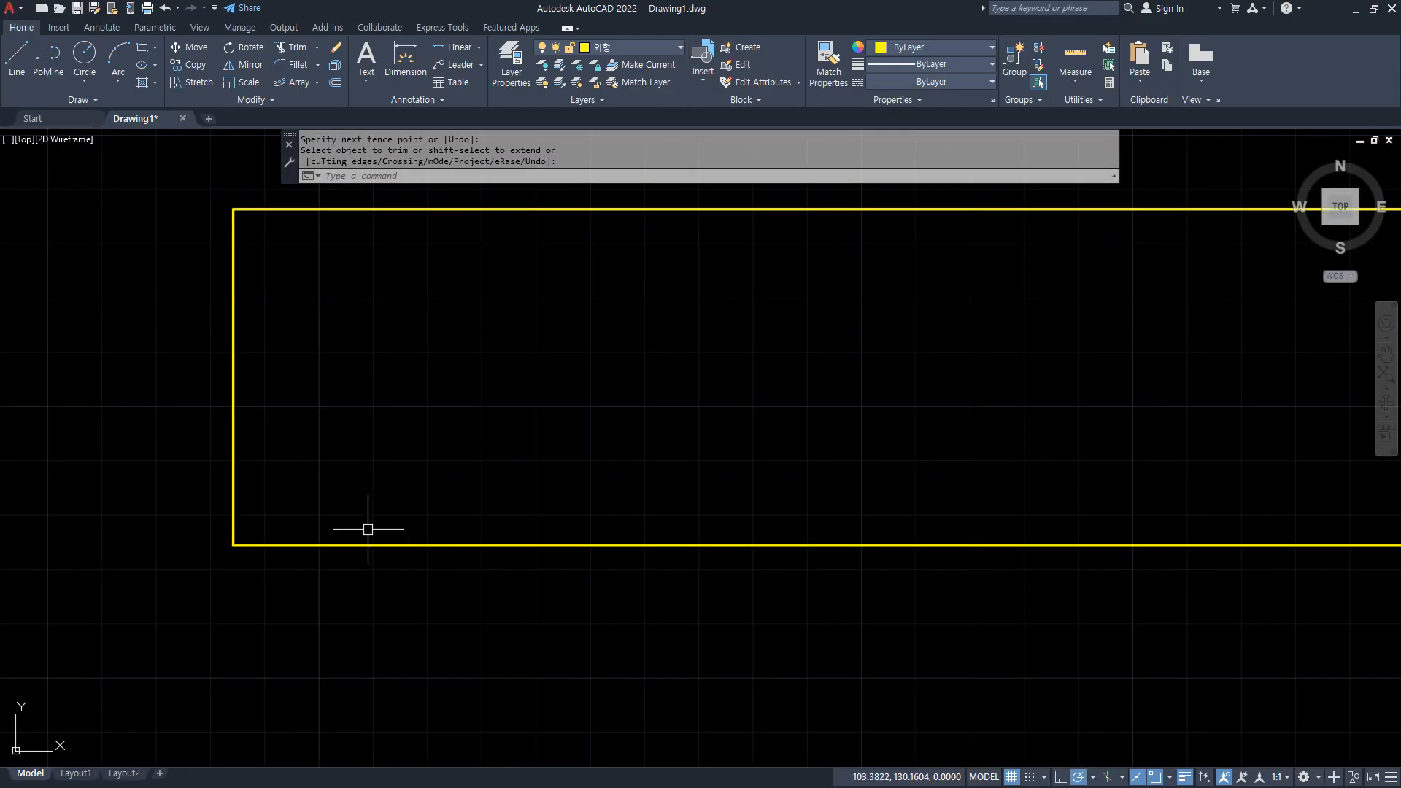
pyautogui.moveTo(307, 423)
pyautogui.mouseDown()
pyautogui.moveTo(307, 436)
pyautogui.moveTo(764, 428)
pyautogui.mouseUp()
pyautogui.press('Escape')
pyautogui.write('o')
pyautogui.press('Return')
pyautogui.write('3')
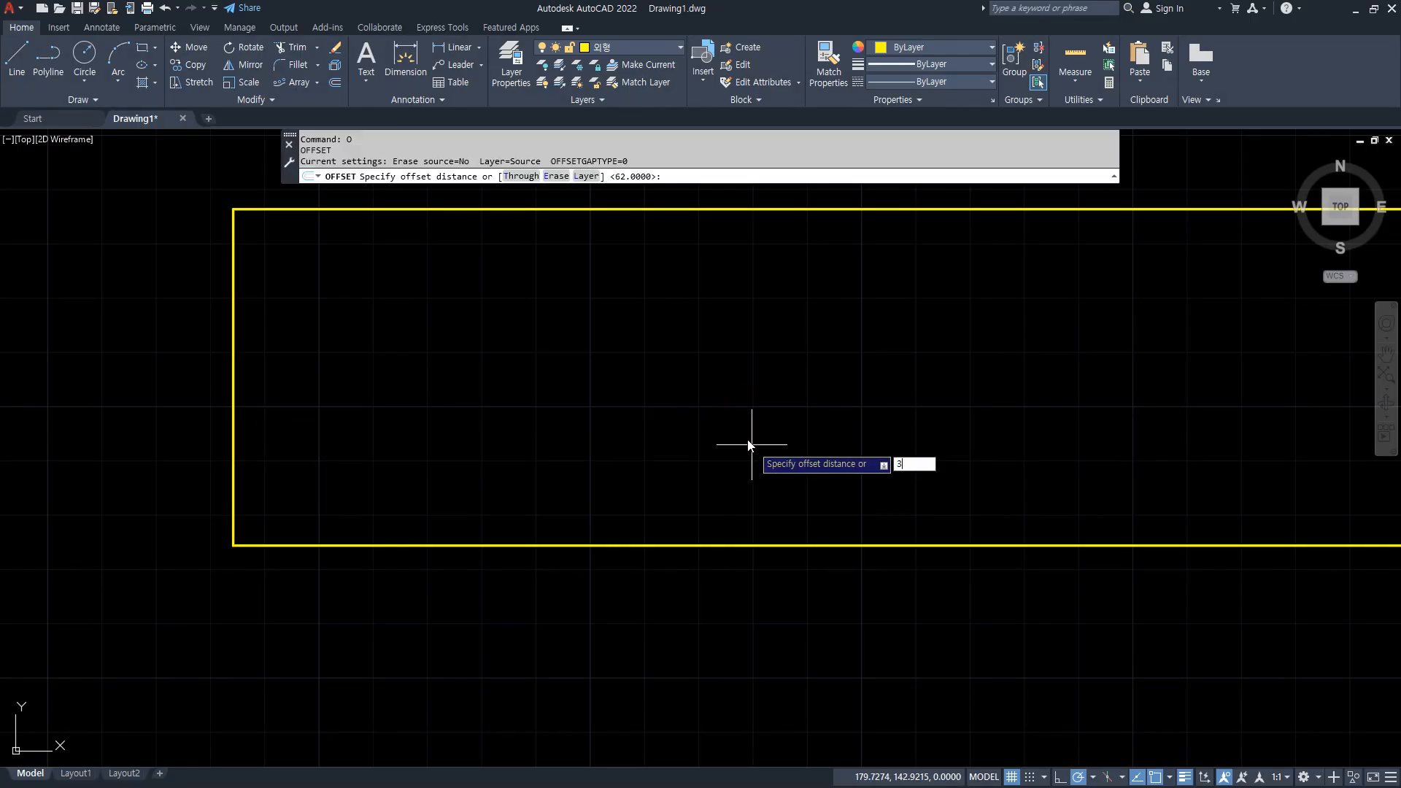
pyautogui.press('Return')
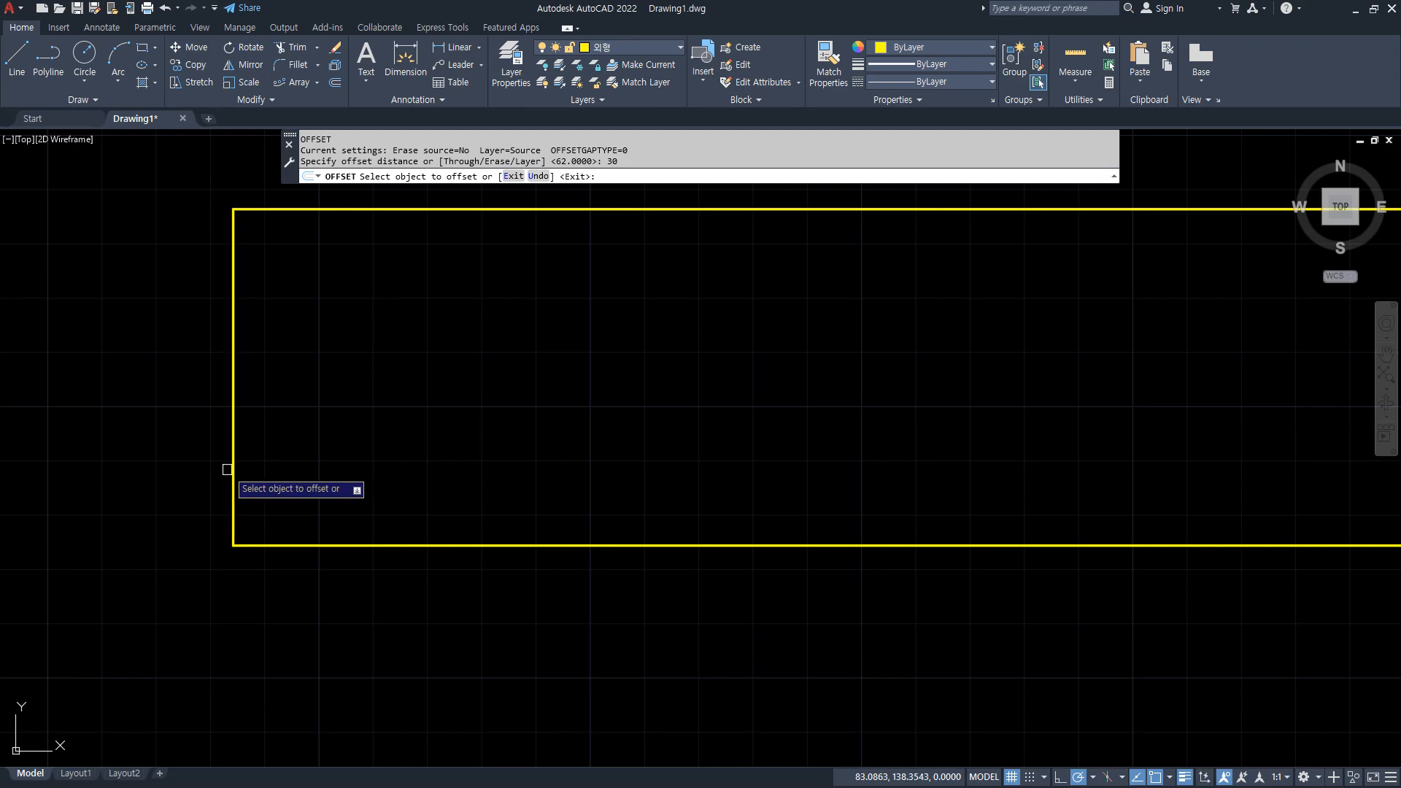
pyautogui.click(234, 470)
pyautogui.click(642, 473)
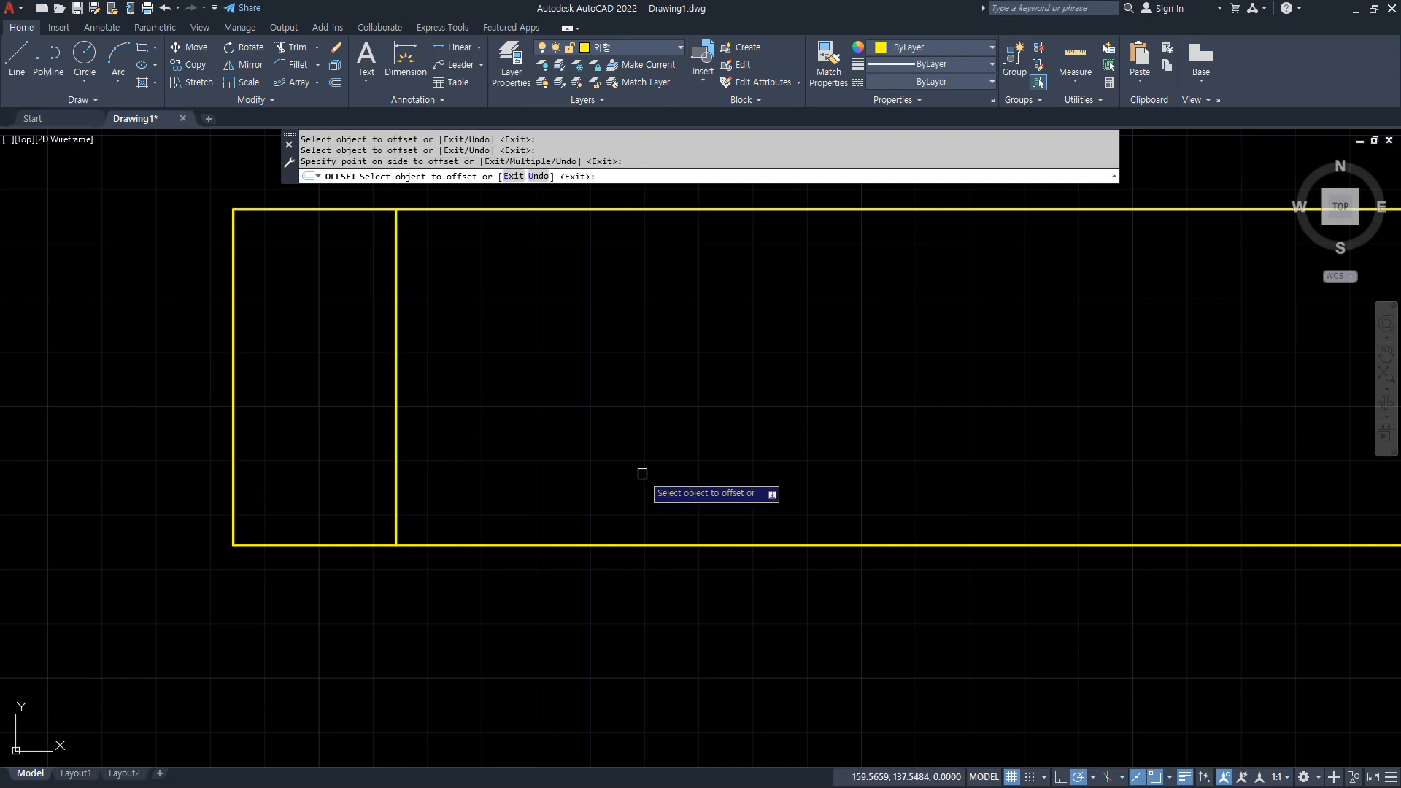
pyautogui.press('Return')
pyautogui.press('Return')
# Offset the bottom horizontal line 10 units upward.
pyautogui.press('Return')
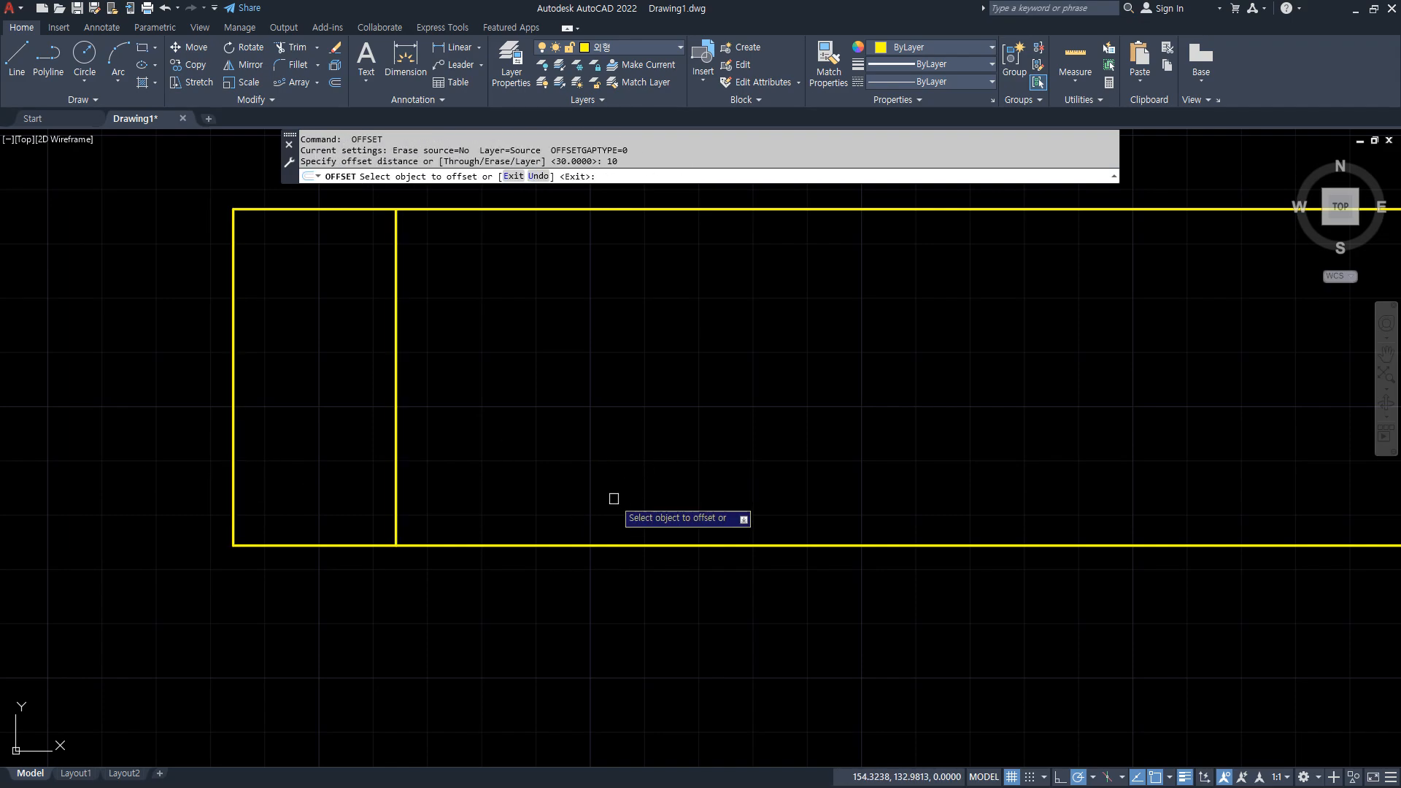
pyautogui.click(580, 545)
pyautogui.click(587, 495)
pyautogui.press('Return')
pyautogui.press('Return')
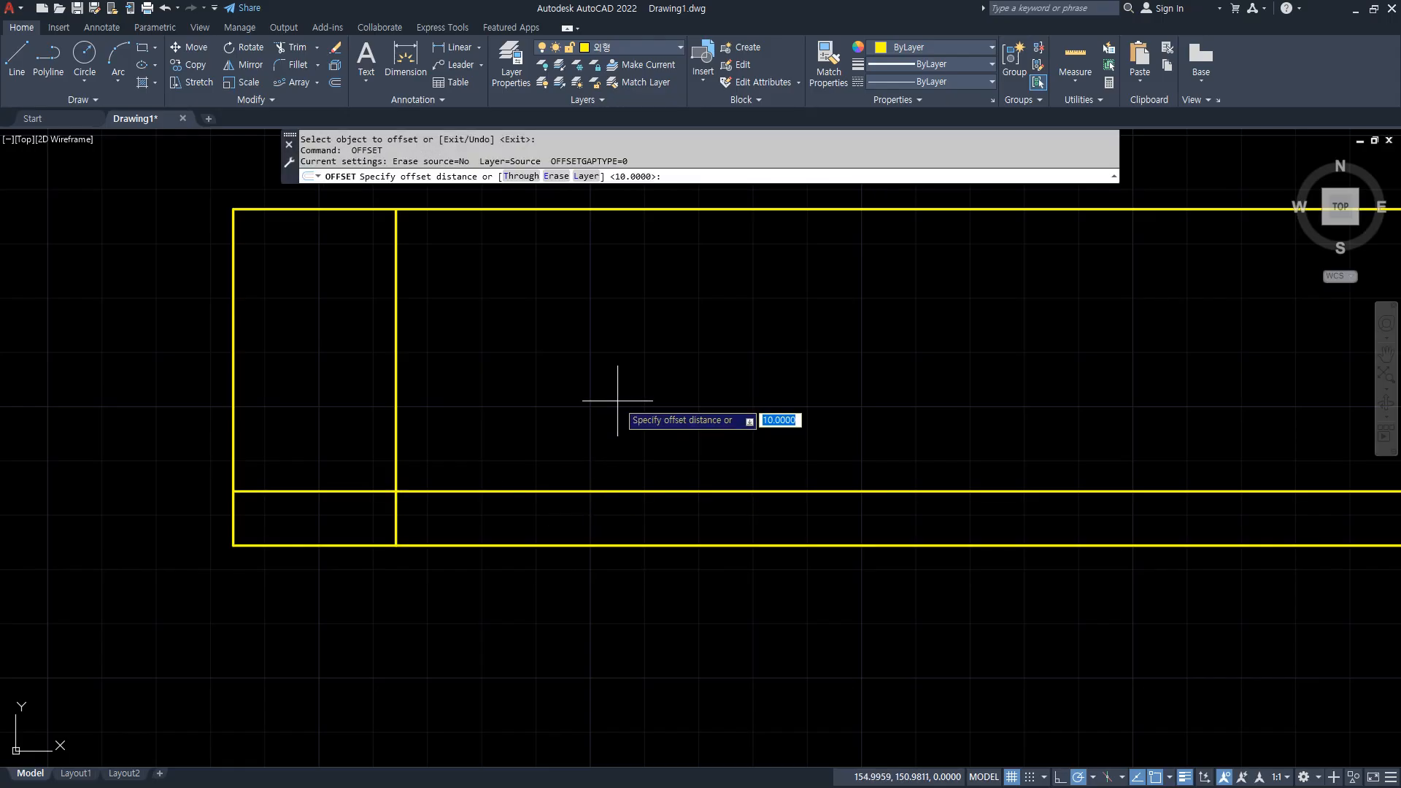
# Offset the inner vertical line 39 units to the right.
pyautogui.write('39')
pyautogui.press('Return')
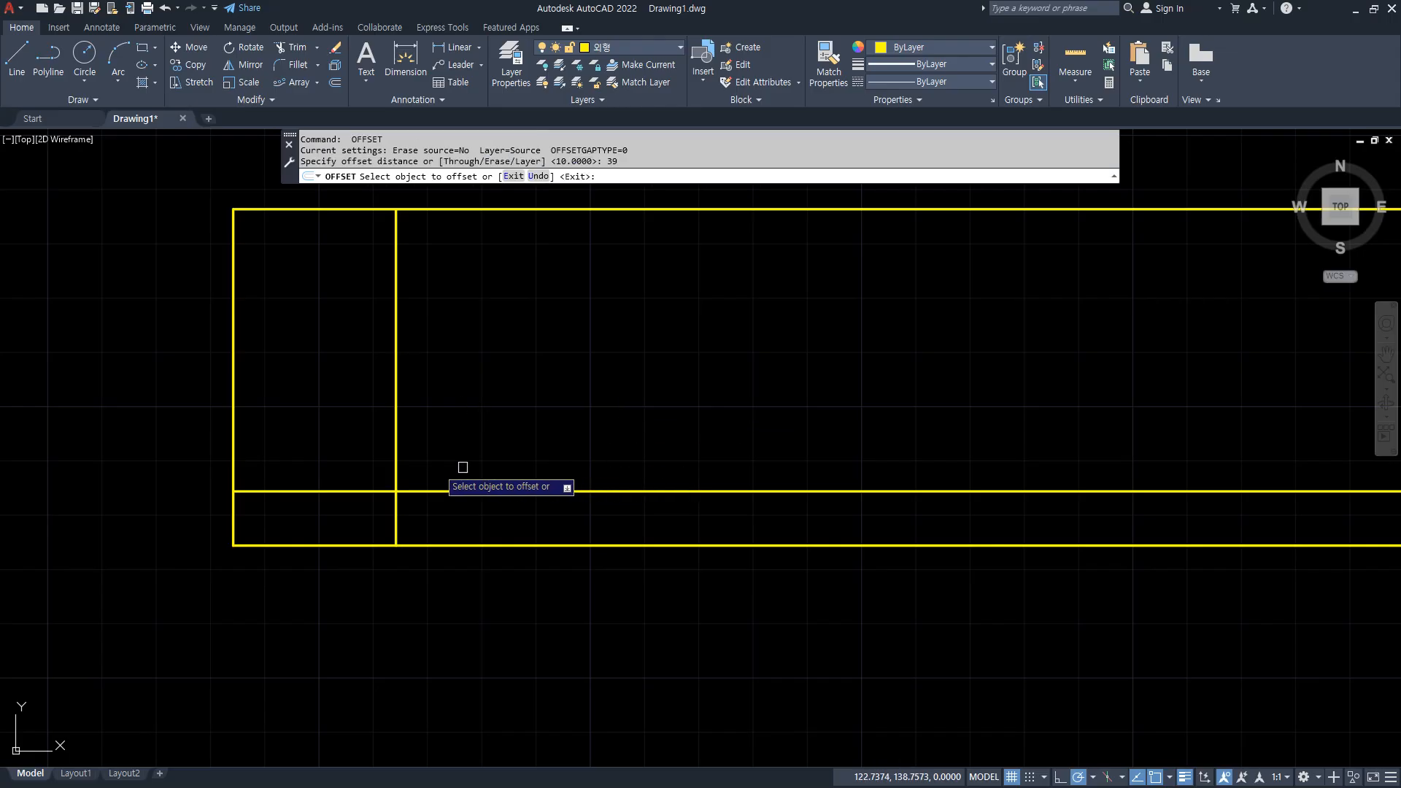
pyautogui.click(396, 463)
pyautogui.click(725, 446)
pyautogui.press('Return')
# Offset the newest vertical line another 41 units to the right.
pyautogui.press('Return')
pyautogui.write('41')
pyautogui.press('Return')
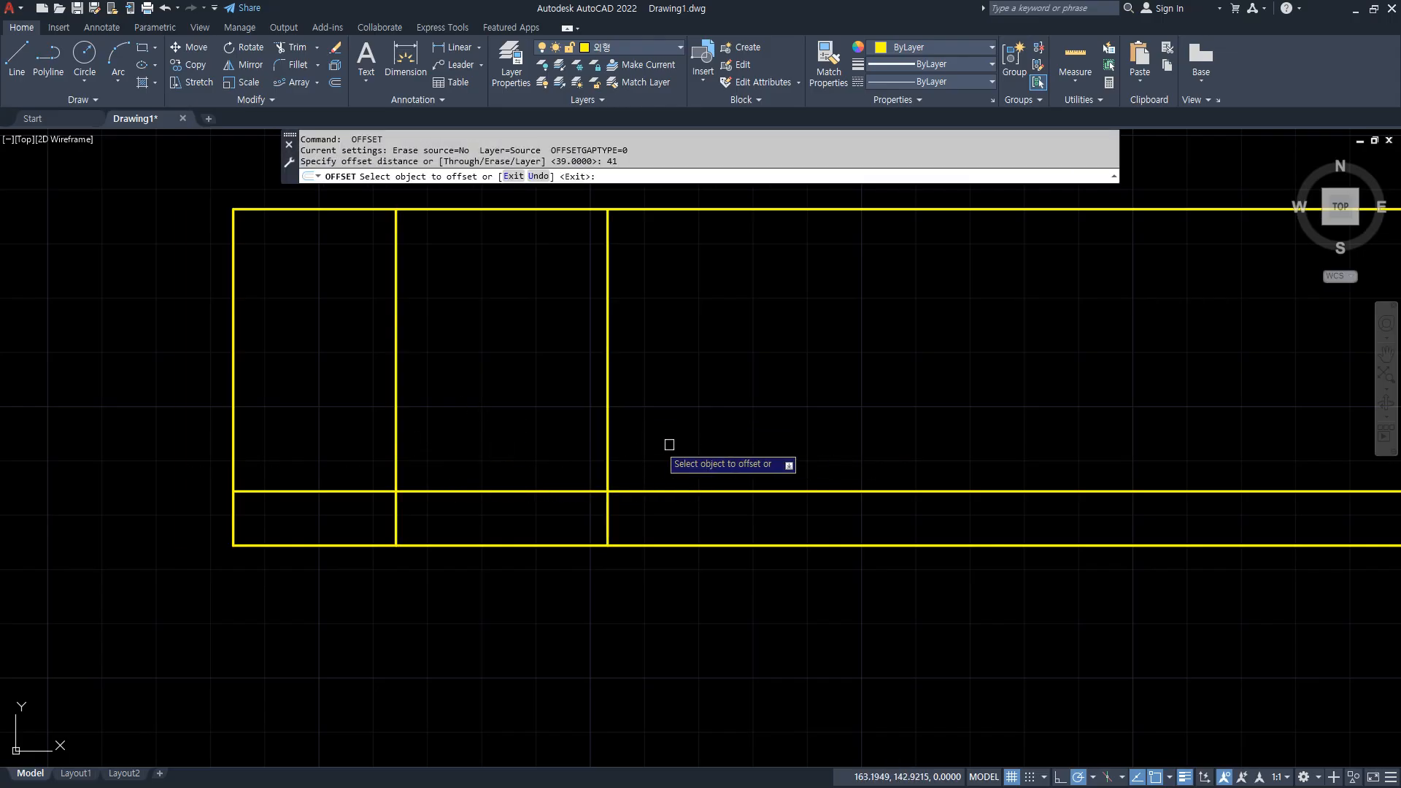
pyautogui.click(607, 443)
pyautogui.click(971, 431)
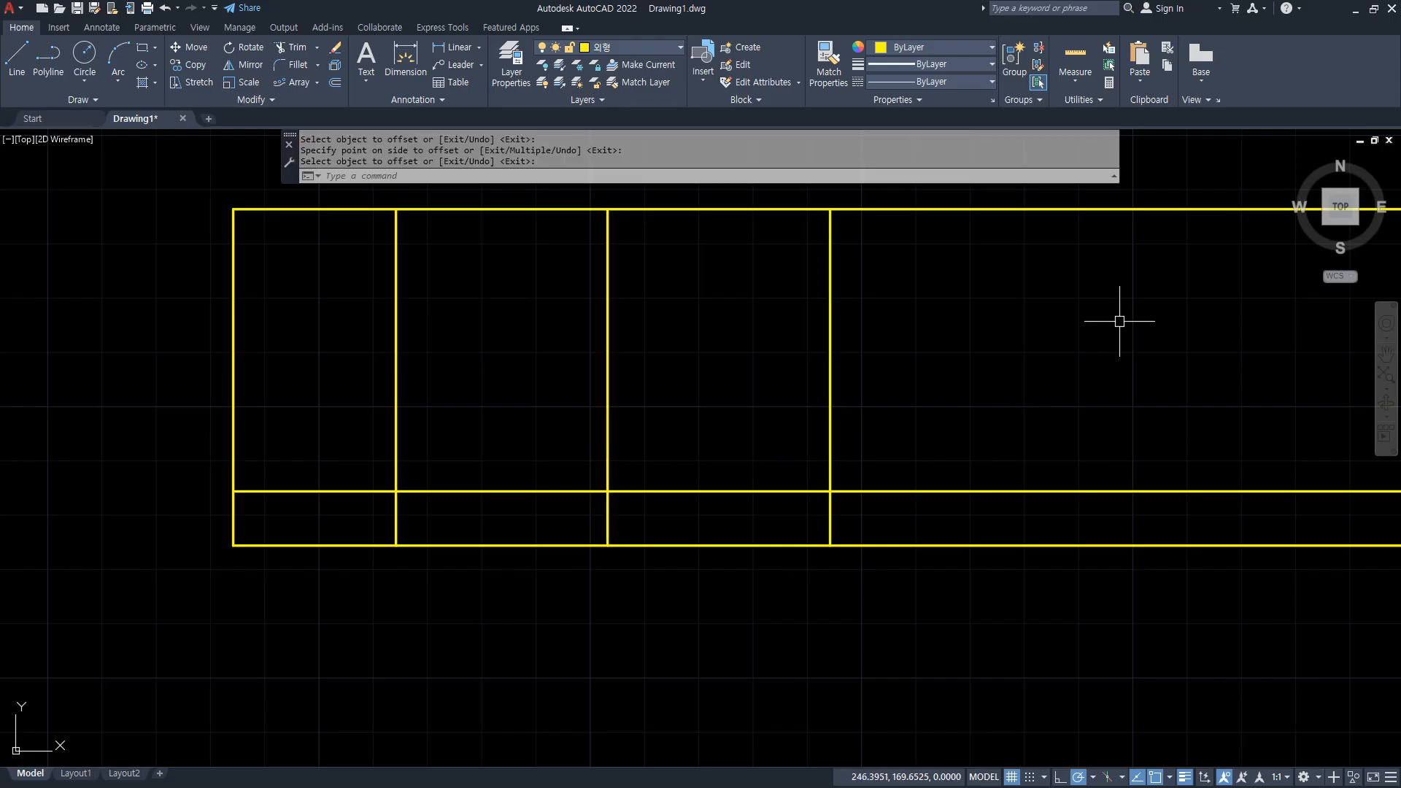
# Trim the lines past the rightmost vertical and the excess below the raised horizontal line outside the left leg.
pyautogui.write('tr')
pyautogui.press('Return')
pyautogui.click(1188, 180)
pyautogui.click(1126, 600)
pyautogui.click(905, 521)
pyautogui.click(661, 570)
pyautogui.press('Return')
pyautogui.click(646, 523)
pyautogui.click(499, 570)
pyautogui.press('Return')
# Trim the horizontal stub inside the left leg and the inner vertical lines to leave a stepped outline.
pyautogui.click(341, 491)
pyautogui.click(707, 397)
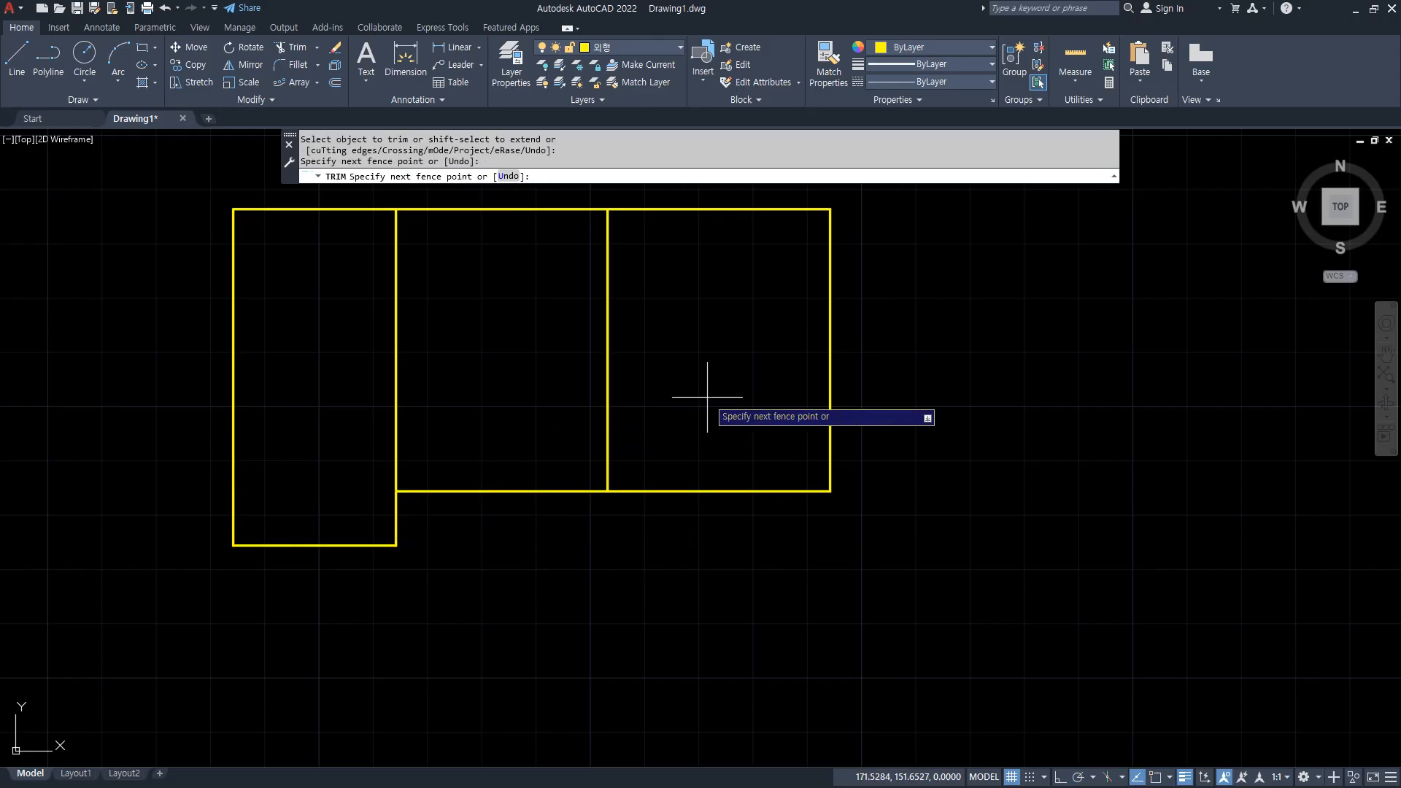
pyautogui.click(259, 395)
pyautogui.press('Return')
# Draw two concentric circles of radius 39 and 22.5 centred on the inner corner of the step.
pyautogui.press('Return')
pyautogui.write('c')
pyautogui.press('Return')
pyautogui.click(396, 490)
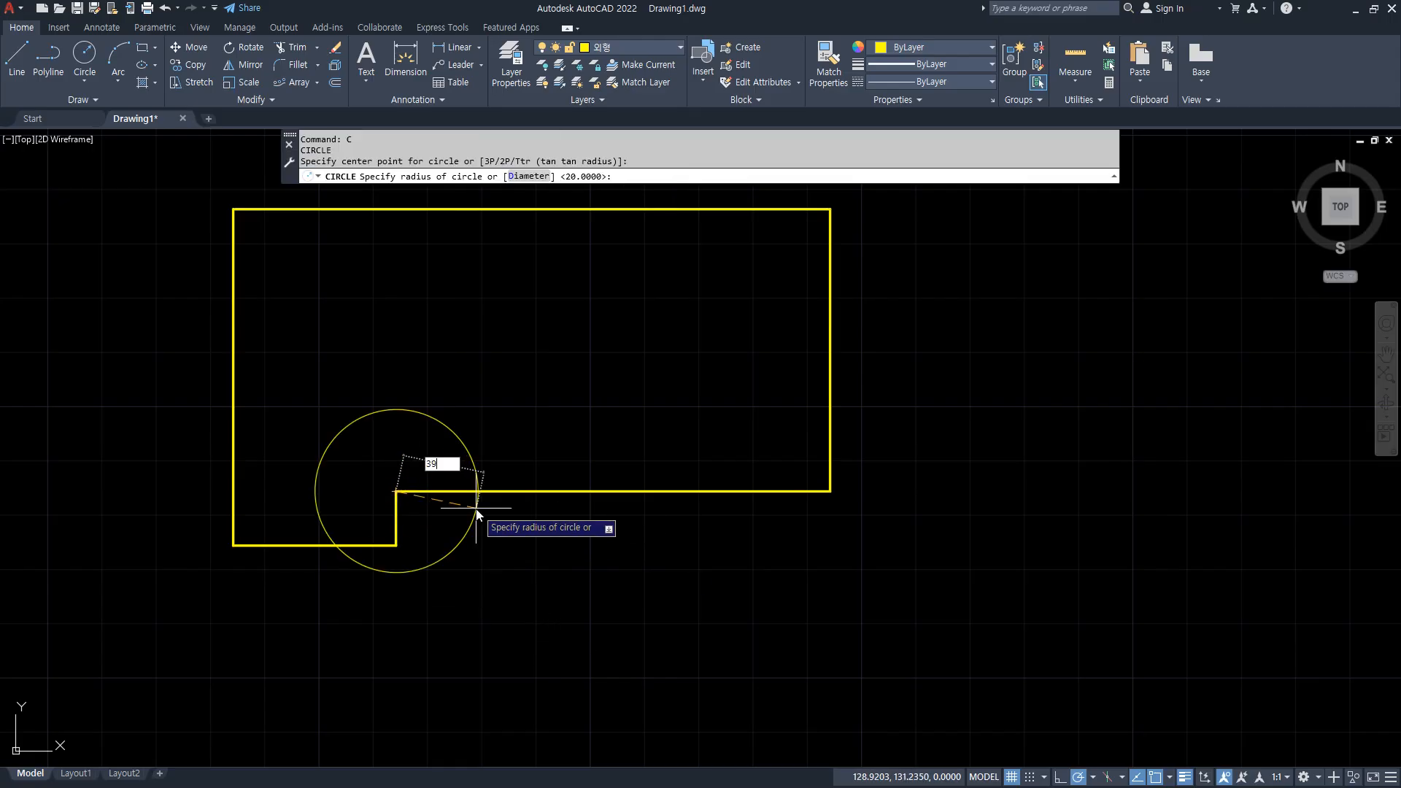
pyautogui.write('39')
pyautogui.press('Return')
pyautogui.press('Return')
pyautogui.click(396, 491)
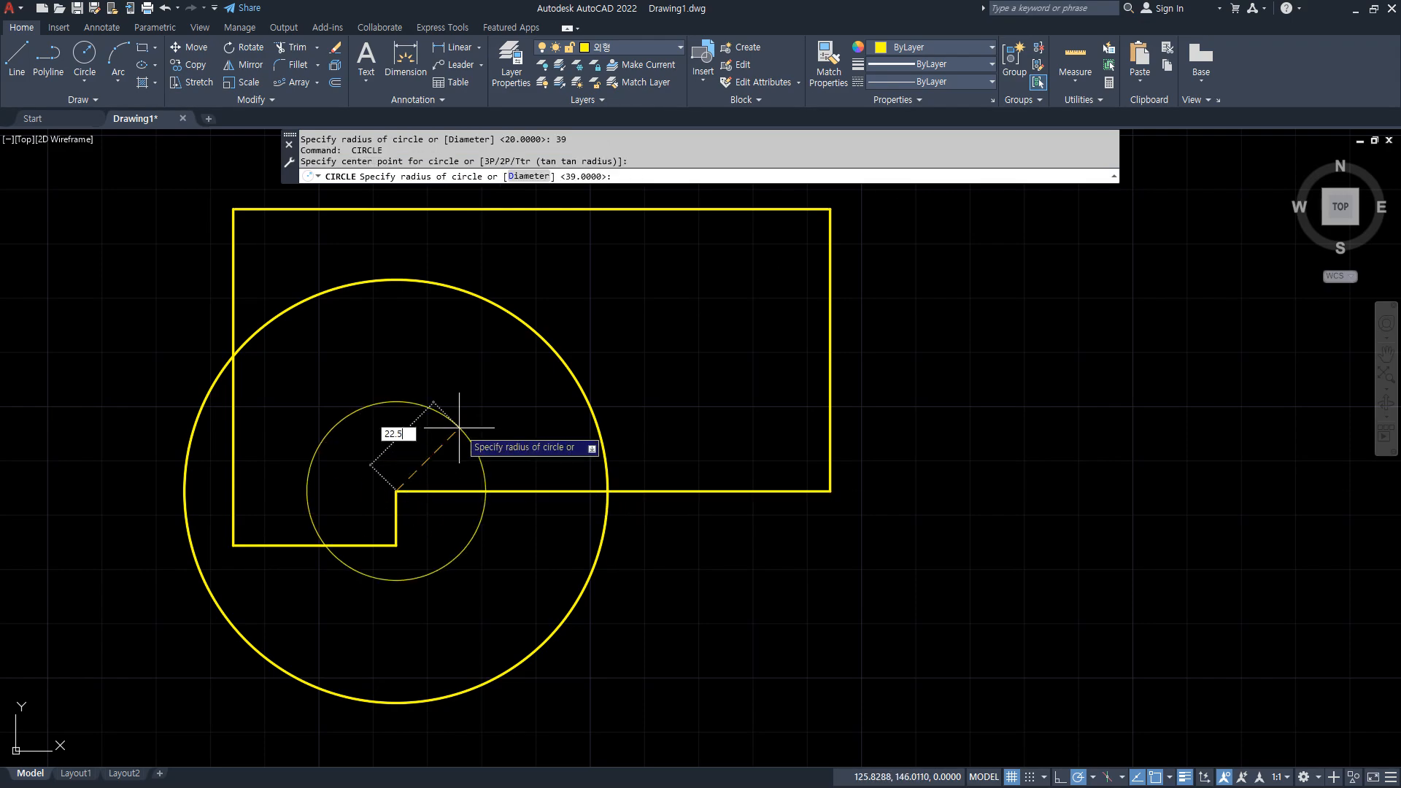
pyautogui.write('22.5')
pyautogui.press('Return')
pyautogui.moveTo(396, 490); pyautogui.dragTo(626, 264)
pyautogui.press('Escape')
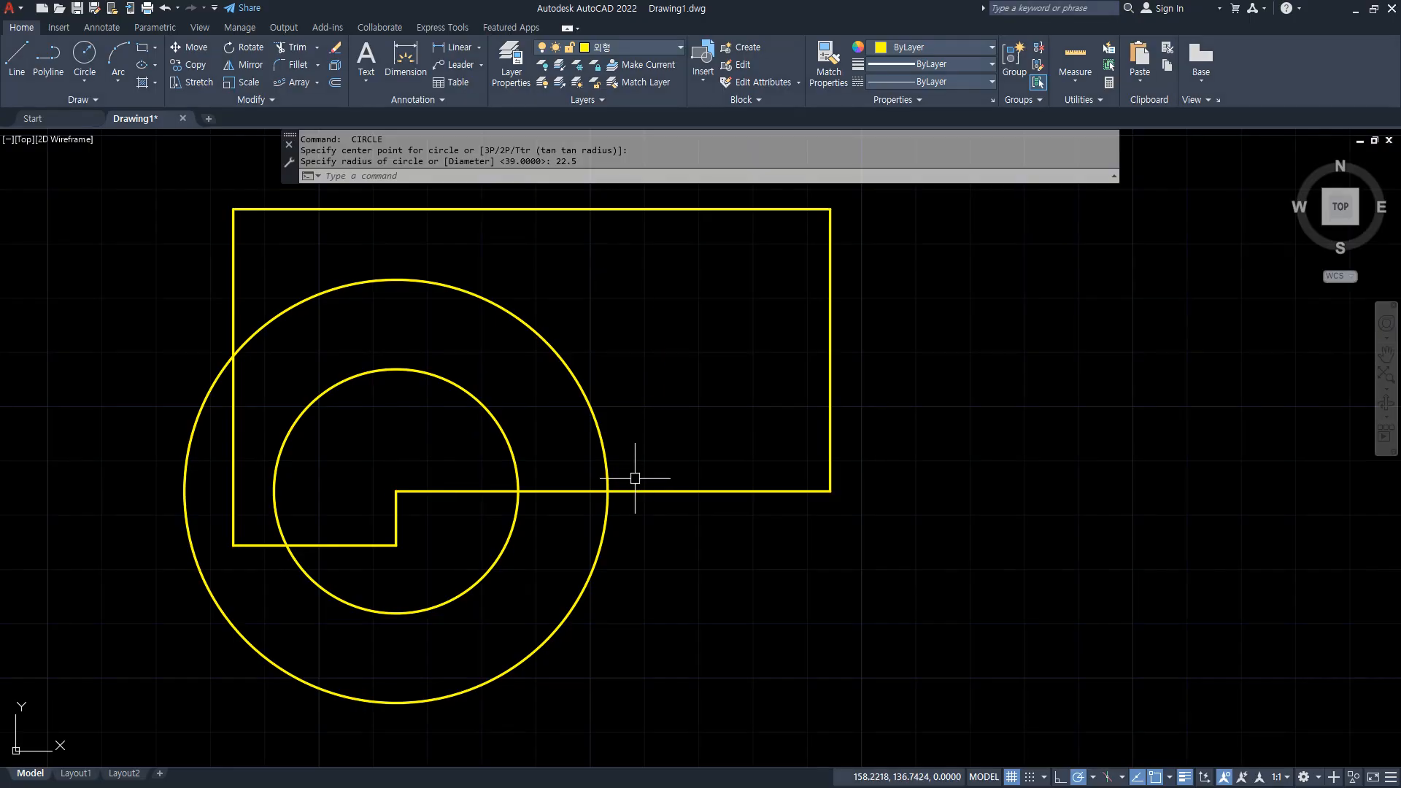
# Rotate a copy of the raised bottom edge by 65 degrees about the circles' centre.
pyautogui.write('o')
pyautogui.press('Return')
pyautogui.click(629, 490)
pyautogui.press('Return')
pyautogui.click(396, 491)
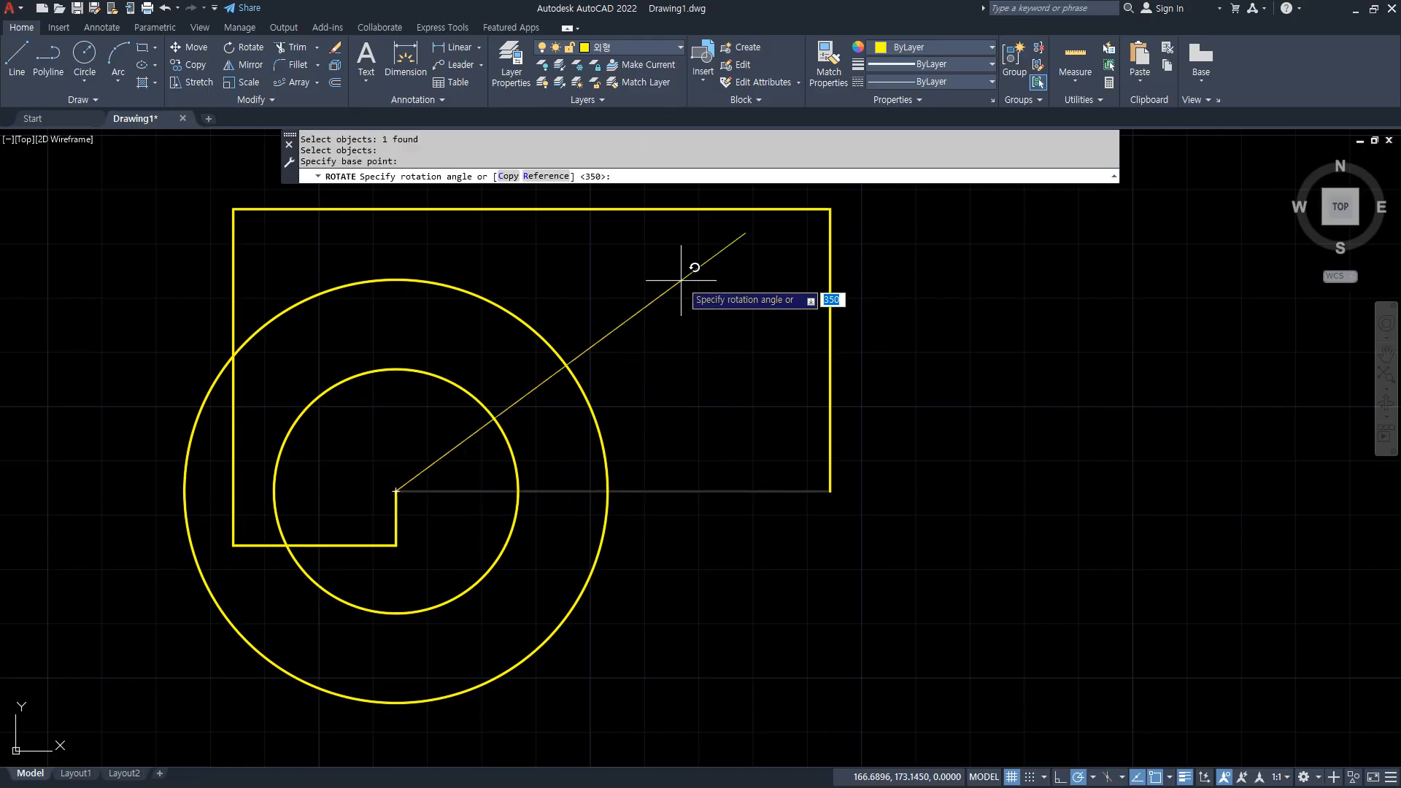
pyautogui.press('Return')
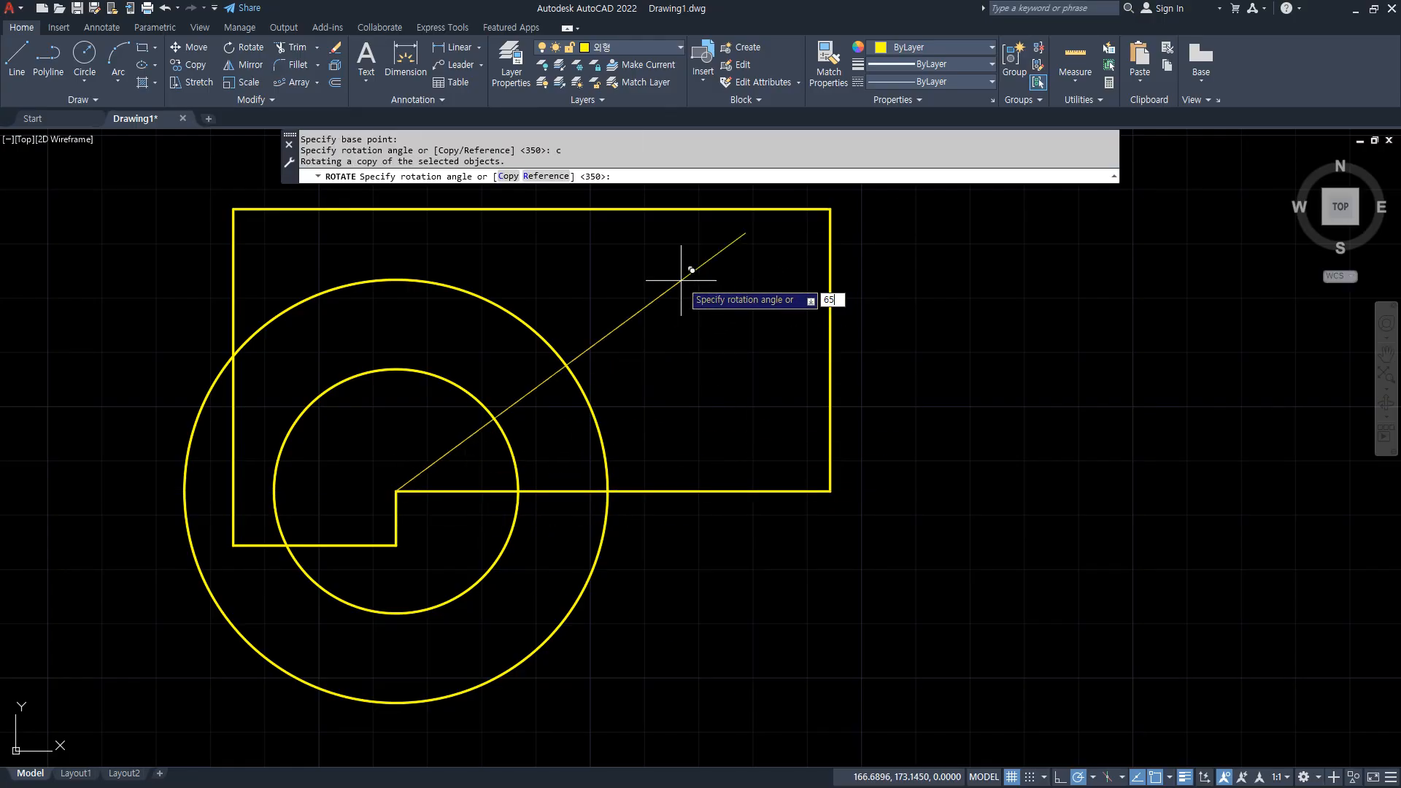
pyautogui.press('Return')
# Trim the circles, the 65-degree line and the bottom edge between the arcs to leave an open arc slot.
pyautogui.scroll(-2, 711, 263)
pyautogui.moveTo(693, 226); pyautogui.dragTo(681, 300, button='middle')
pyautogui.write('tr')
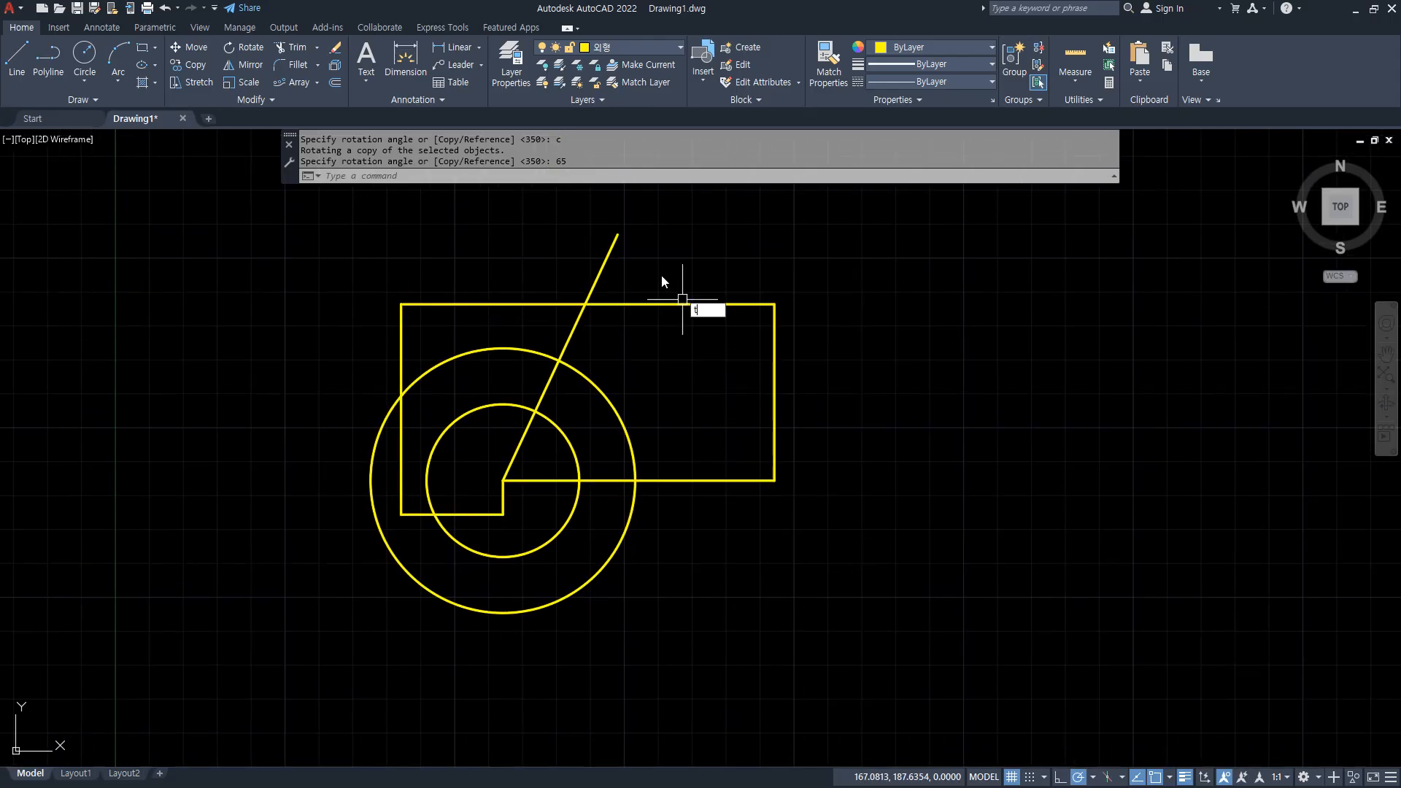
pyautogui.press('Return')
pyautogui.click(613, 254)
pyautogui.click(494, 326)
pyautogui.click(457, 452)
pyautogui.click(504, 528)
pyautogui.click(530, 657)
pyautogui.click(573, 333)
pyautogui.click(599, 478)
pyautogui.click(525, 442)
pyautogui.press('Return')
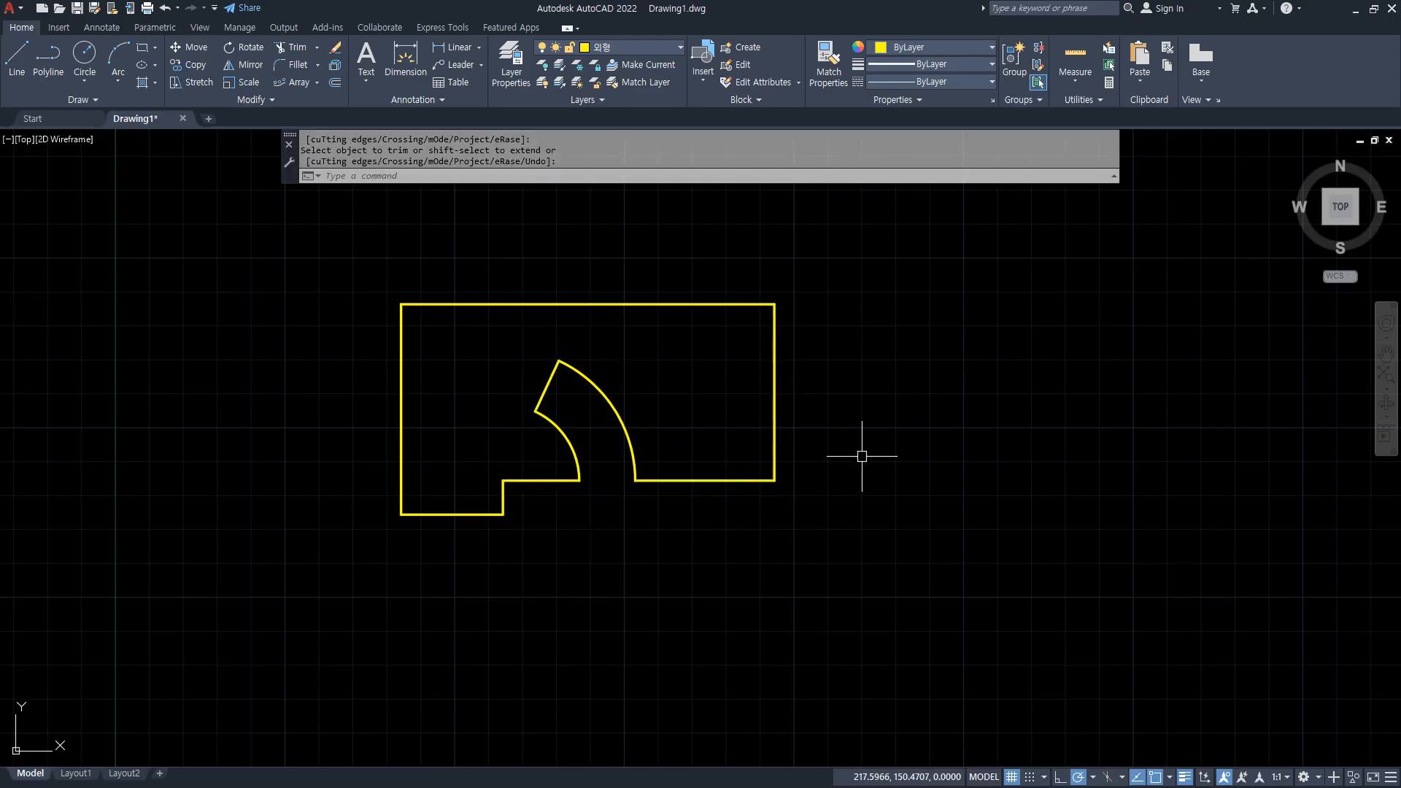
# Erase the vertical line closing the outline's right side.
pyautogui.moveTo(792, 393)
pyautogui.mouseDown()
pyautogui.moveTo(751, 378)
pyautogui.moveTo(813, 376)
pyautogui.mouseUp()
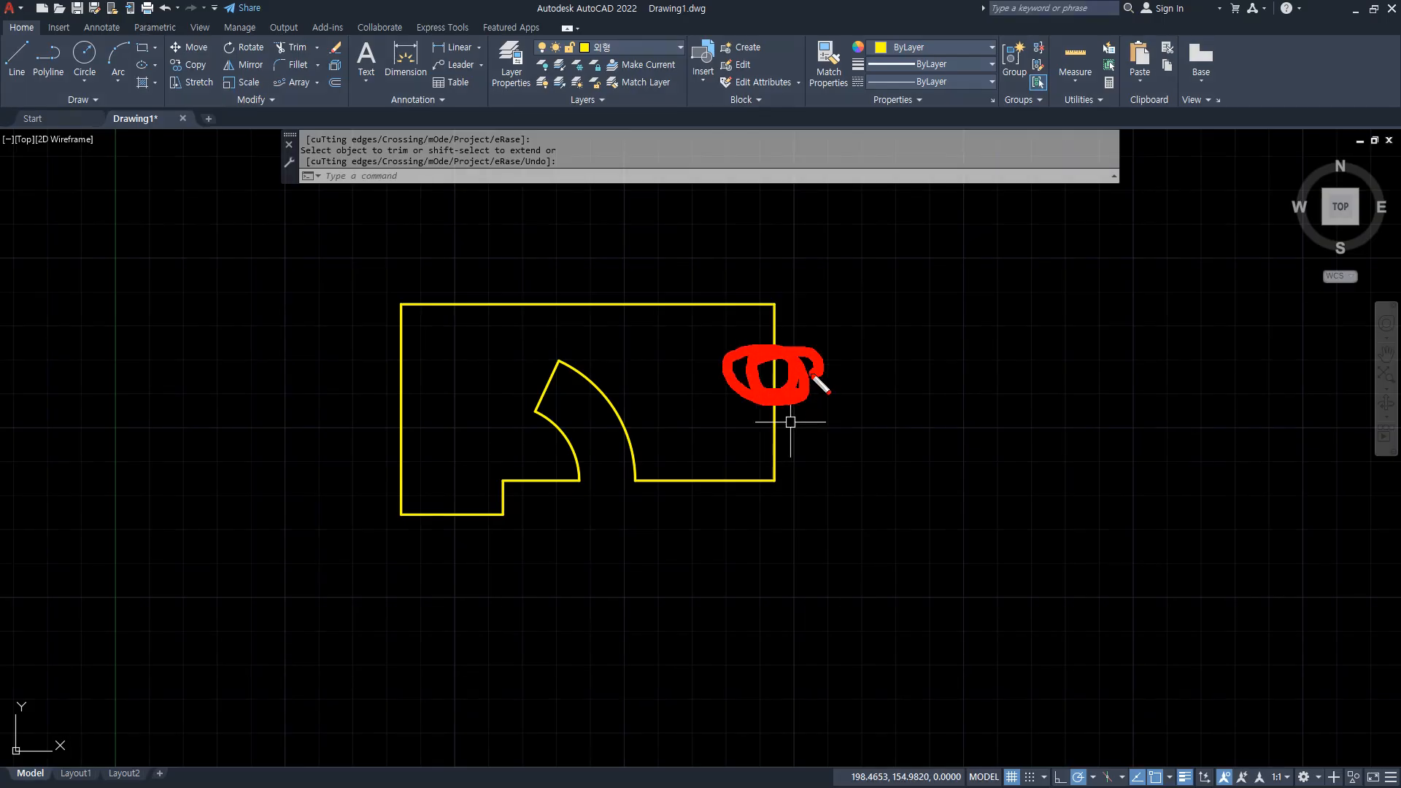
pyautogui.click(819, 401)
pyautogui.click(725, 384)
pyautogui.write('e')
pyautogui.press('Return')
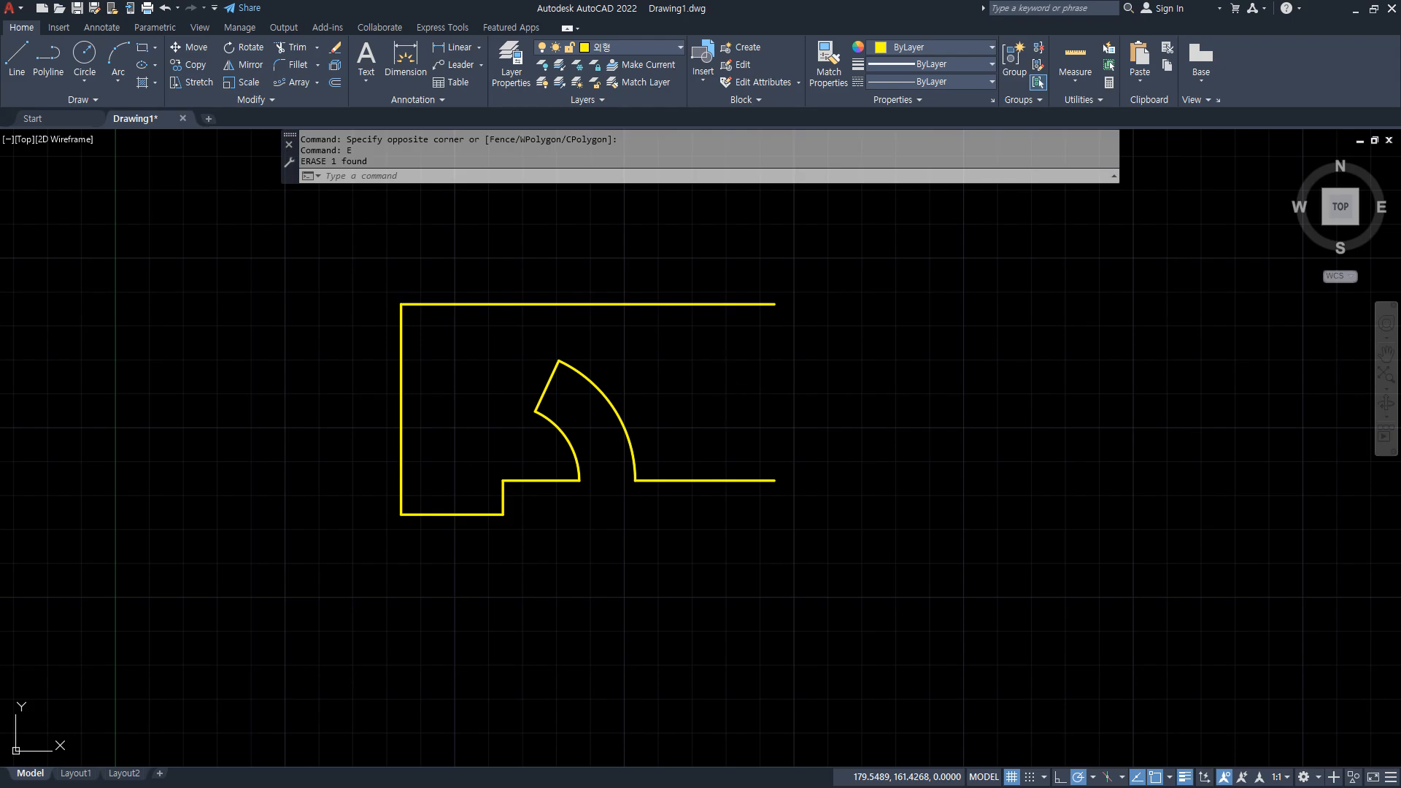
# Rotate a copy of the outline's top edge by 101 degrees about its right endpoint.
pyautogui.write('ro')
pyautogui.press('Return')
pyautogui.click(713, 304)
pyautogui.press('Return')
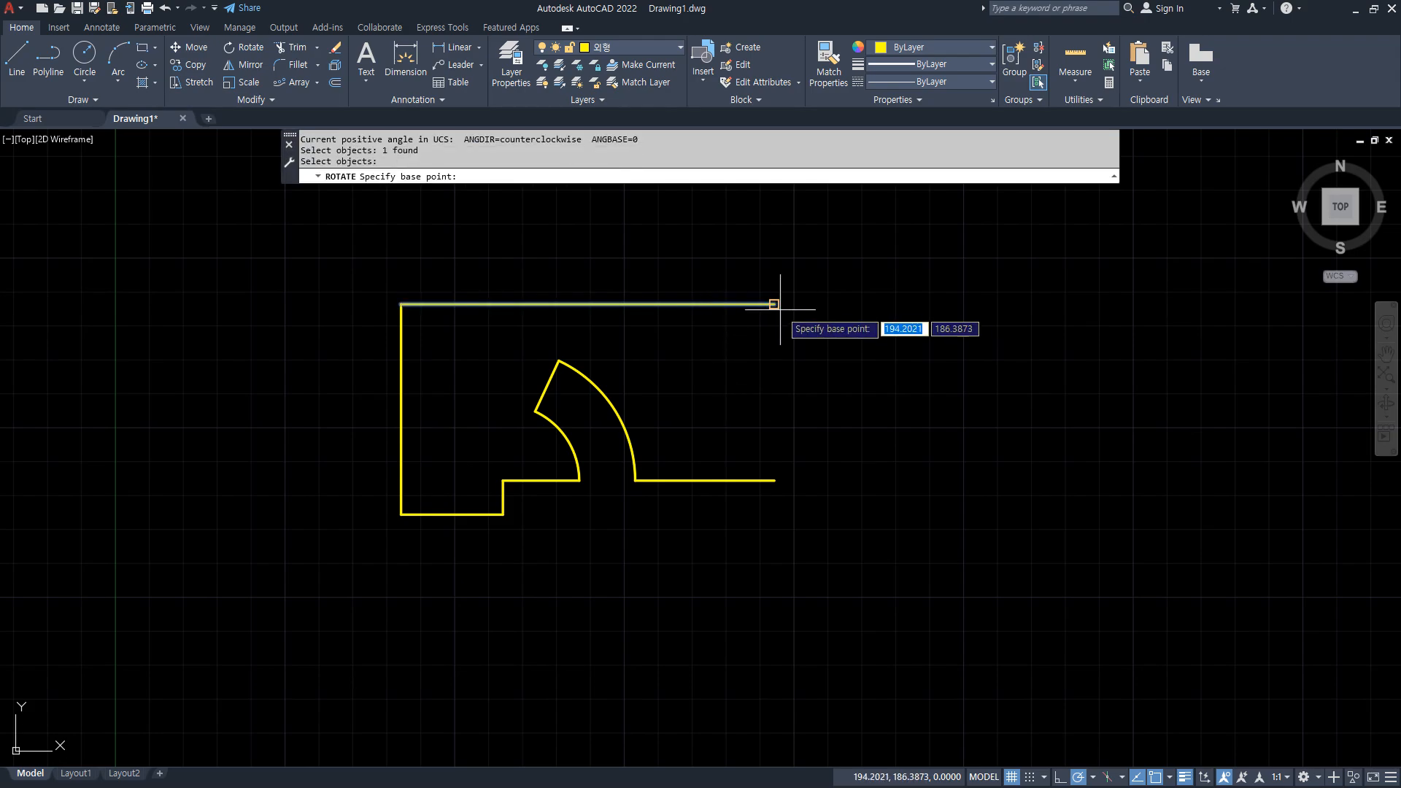
pyautogui.click(775, 303)
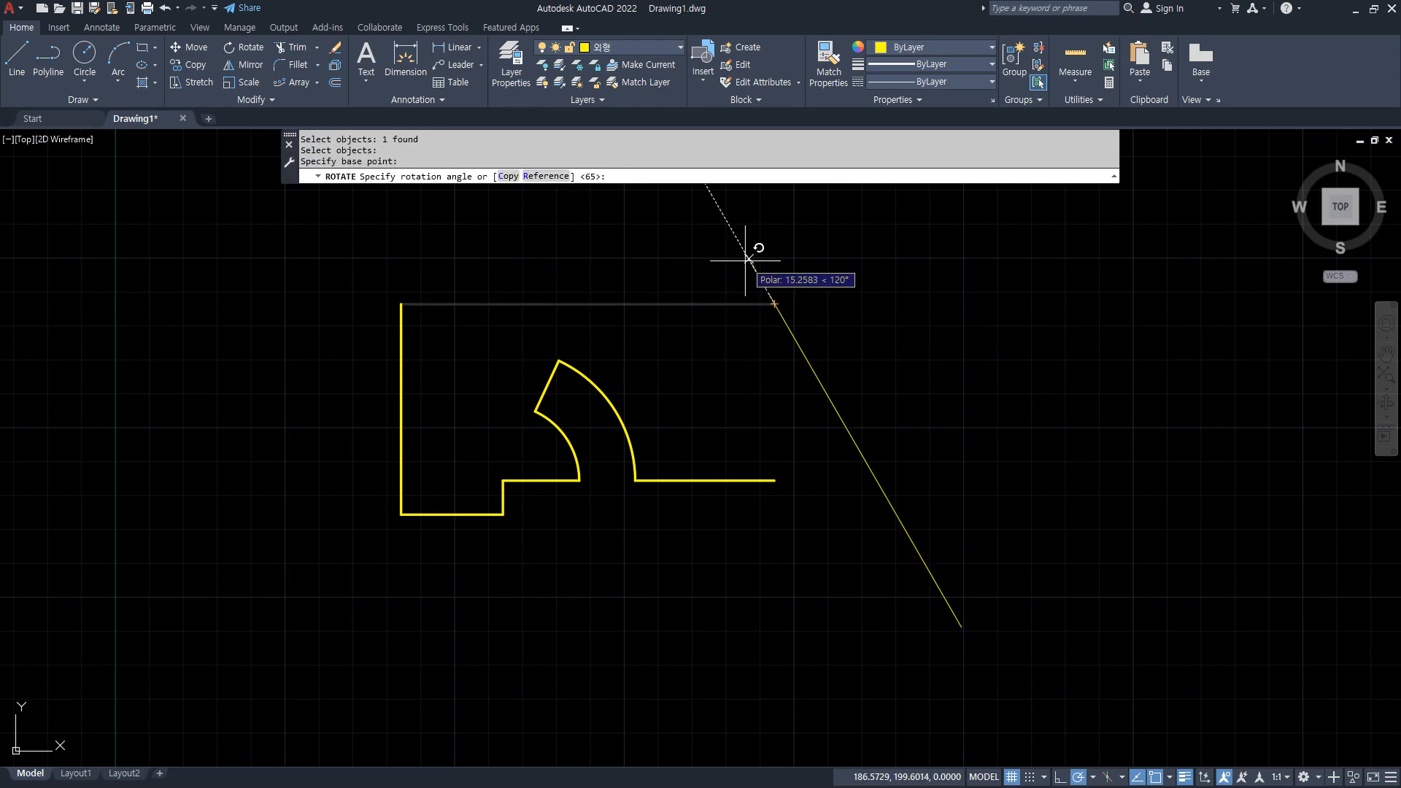
pyautogui.write('c')
pyautogui.press('Return')
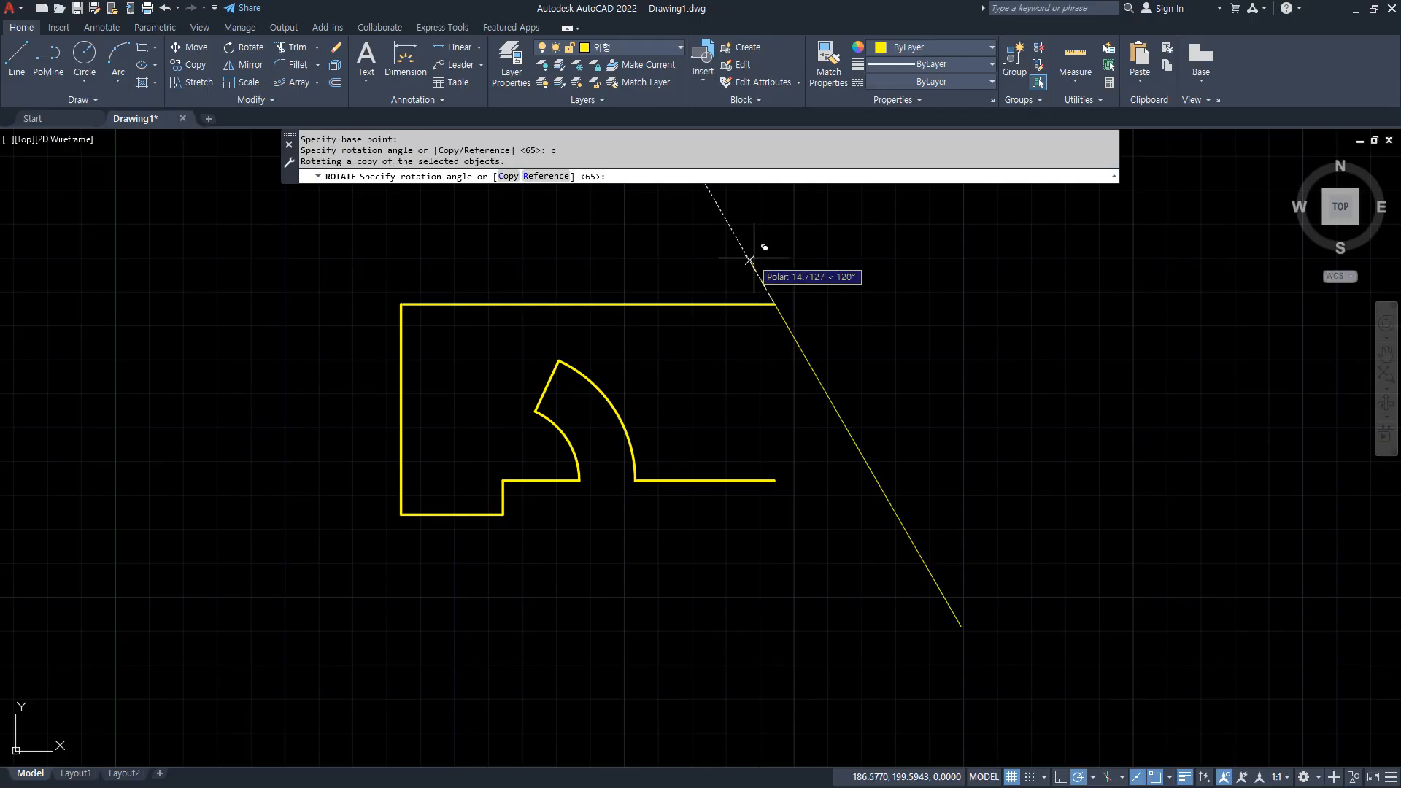
pyautogui.write('101')
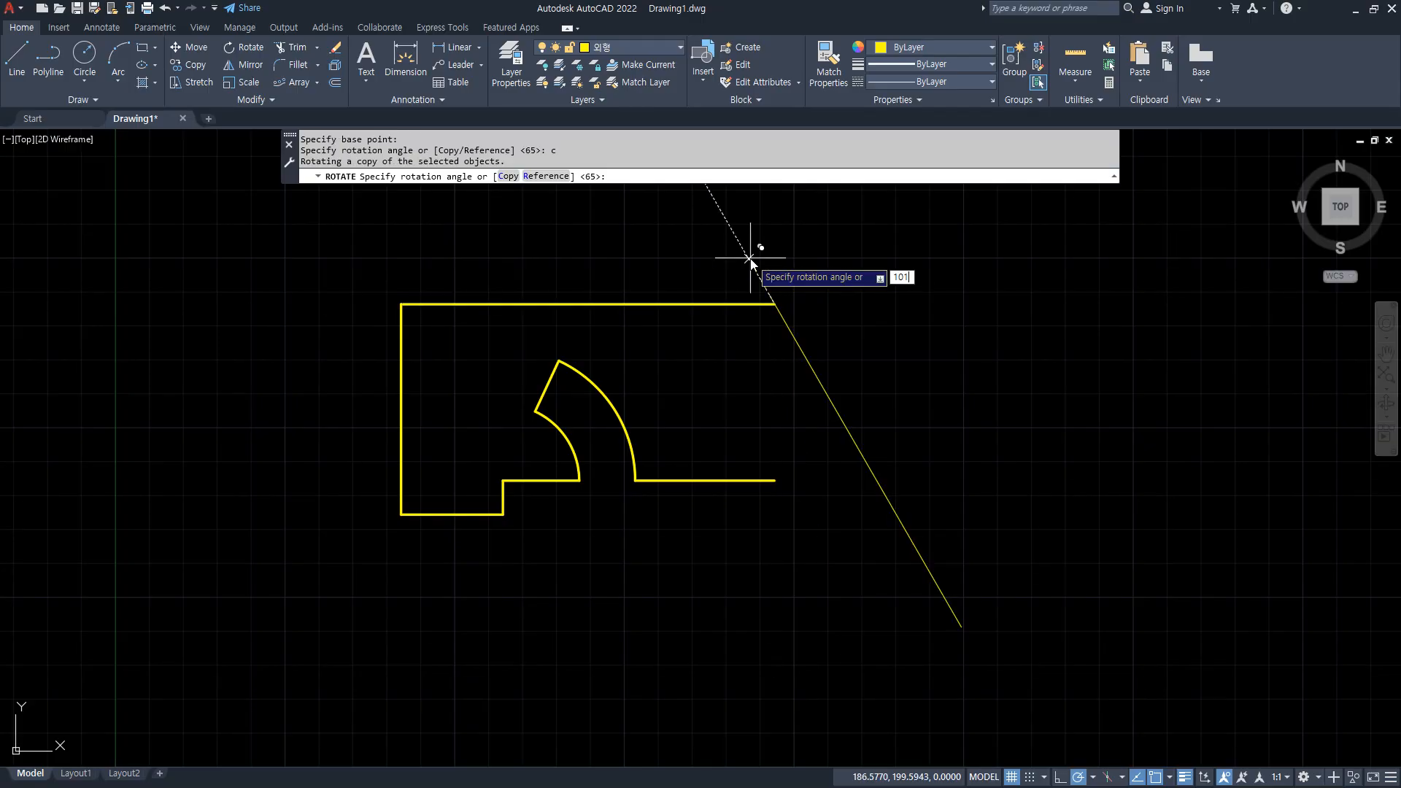
pyautogui.press('Return')
# Rotate a copy of the sloped right line by 37 degrees about its lower endpoint.
pyautogui.moveTo(824, 561); pyautogui.dragTo(683, 604)
pyautogui.moveTo(679, 564); pyautogui.dragTo(709, 619)
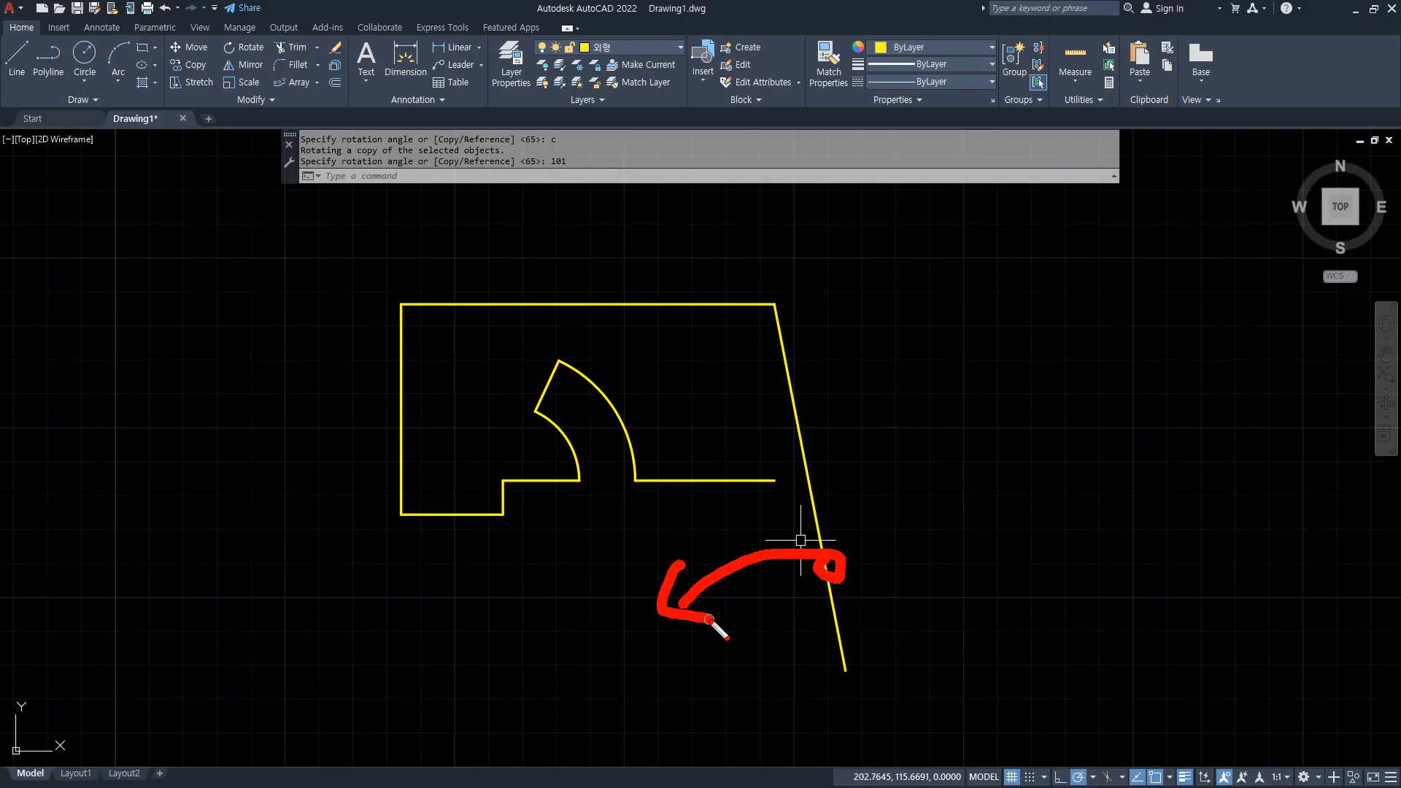
pyautogui.press('Escape')
pyautogui.write('ro')
pyautogui.press('Return')
pyautogui.click(843, 610)
pyautogui.press('Return')
pyautogui.click(844, 669)
pyautogui.write('c')
pyautogui.press('Return')
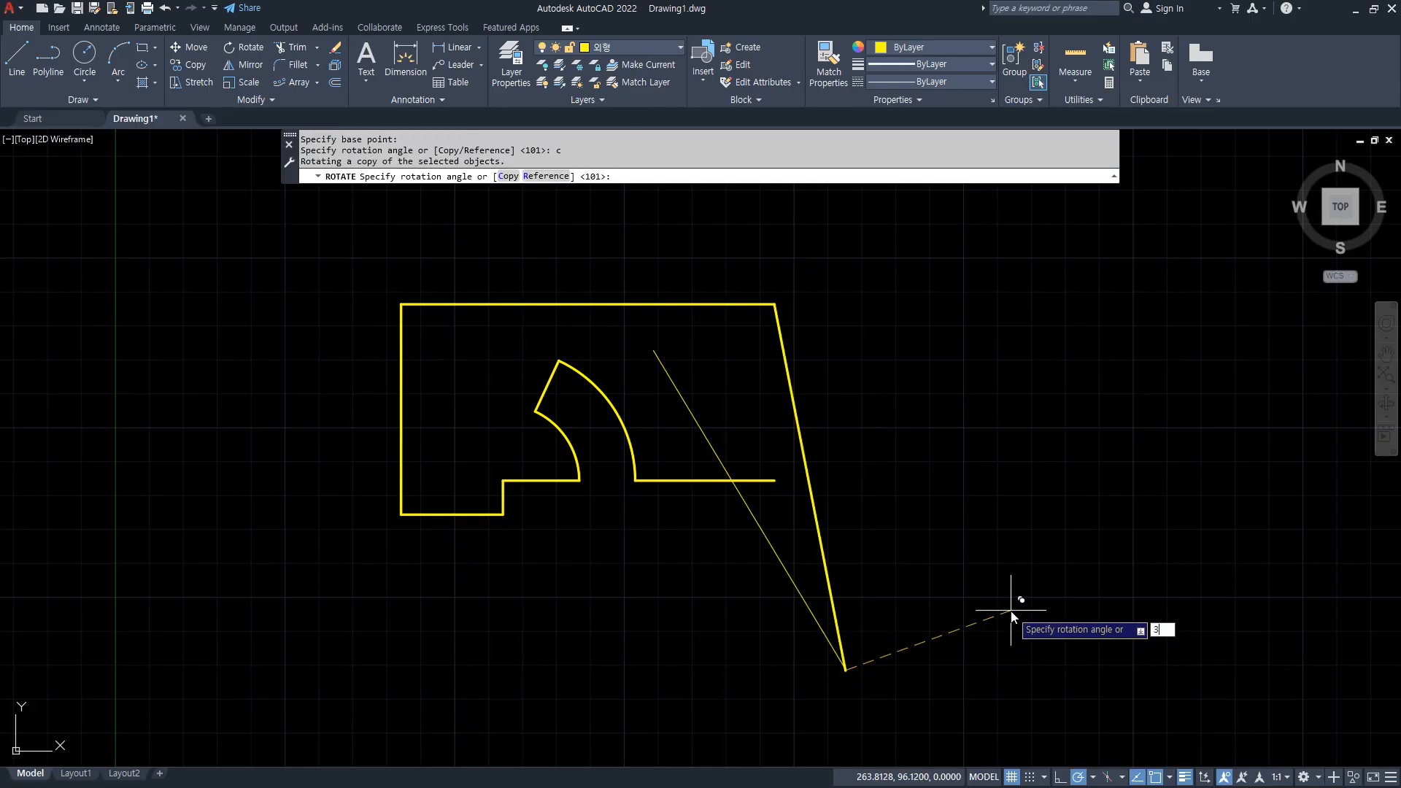
pyautogui.press('Return')
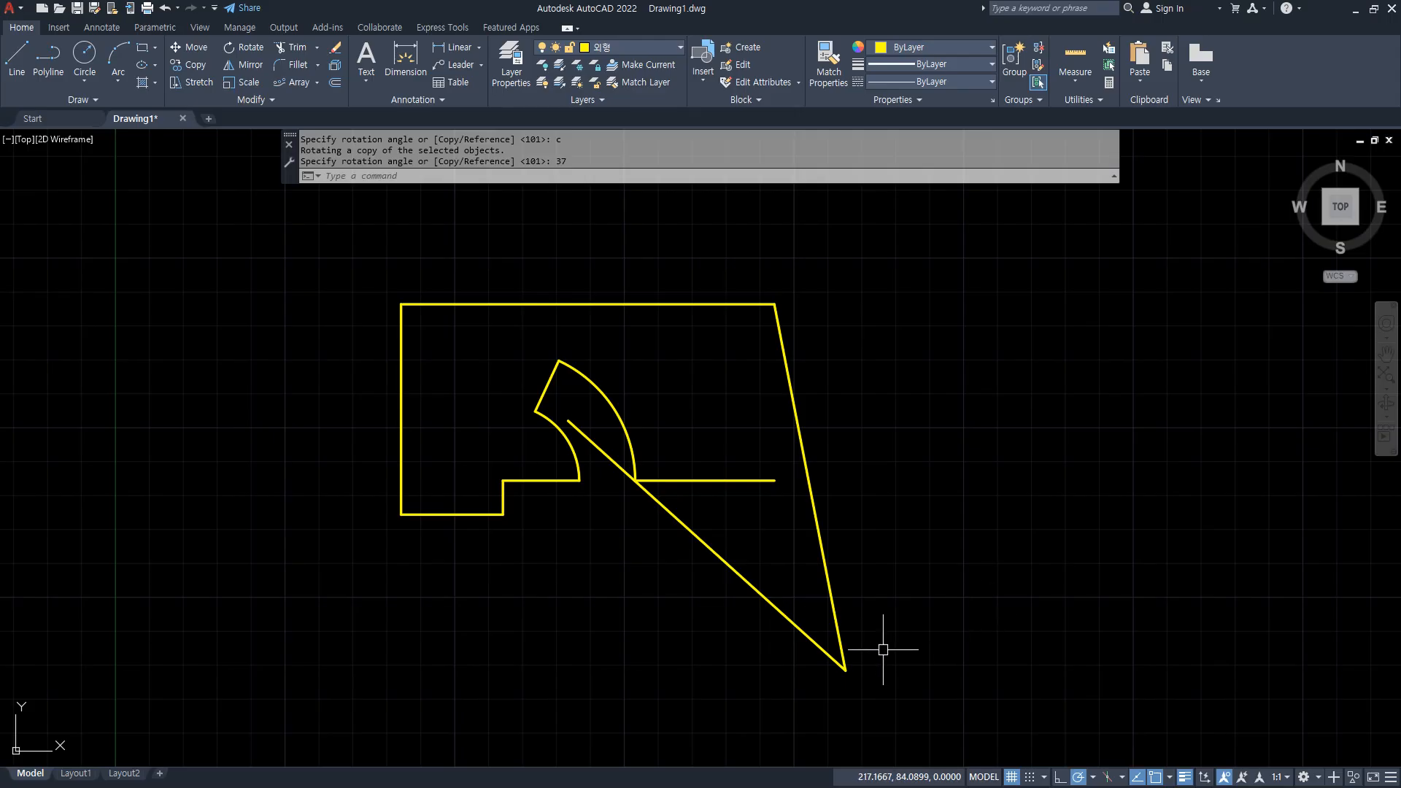
# Draw a circle of radius 10 centred on the point where the two sloped lines meet.
pyautogui.scroll(2, 839, 663)
pyautogui.moveTo(842, 687); pyautogui.dragTo(764, 628)
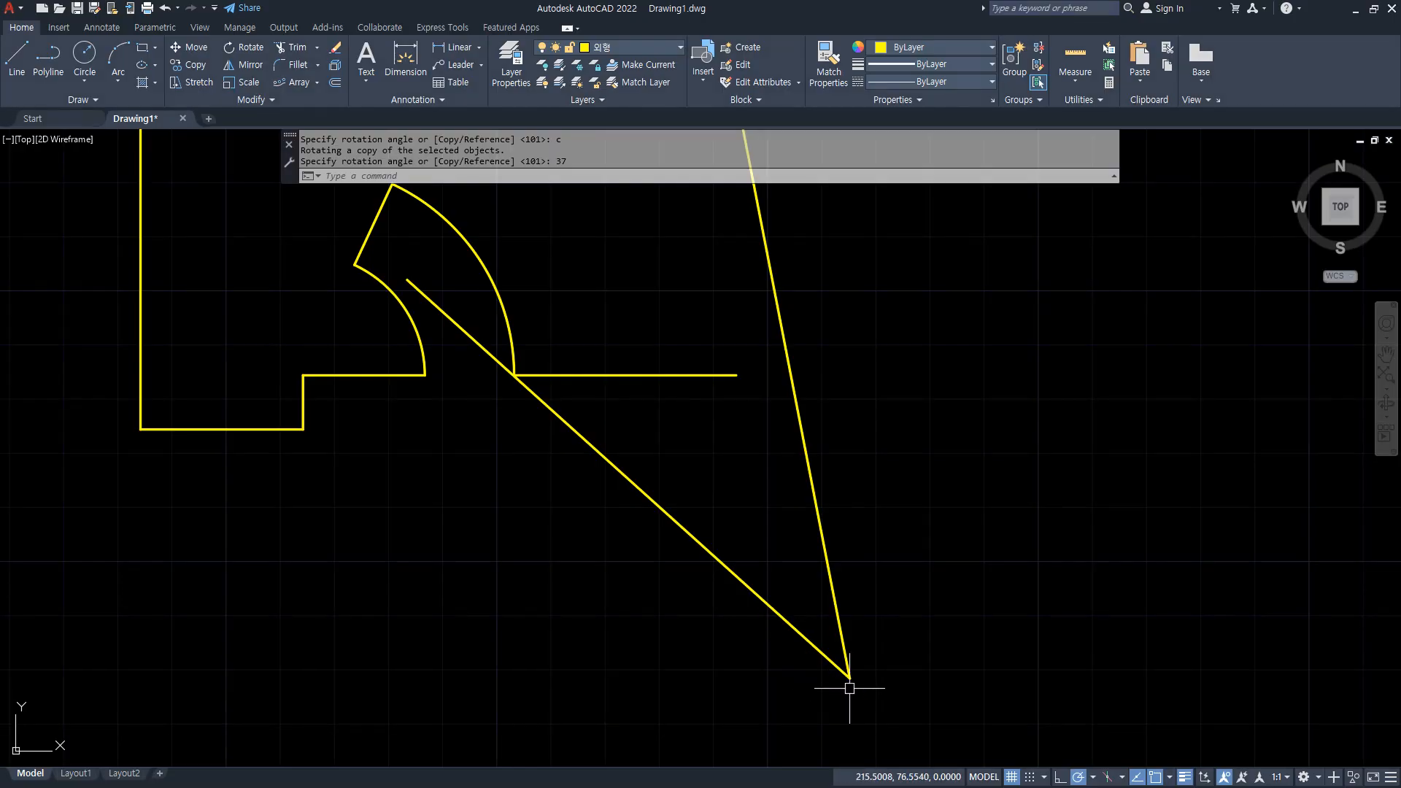
pyautogui.write('c')
pyautogui.press('Return')
pyautogui.click(850, 677)
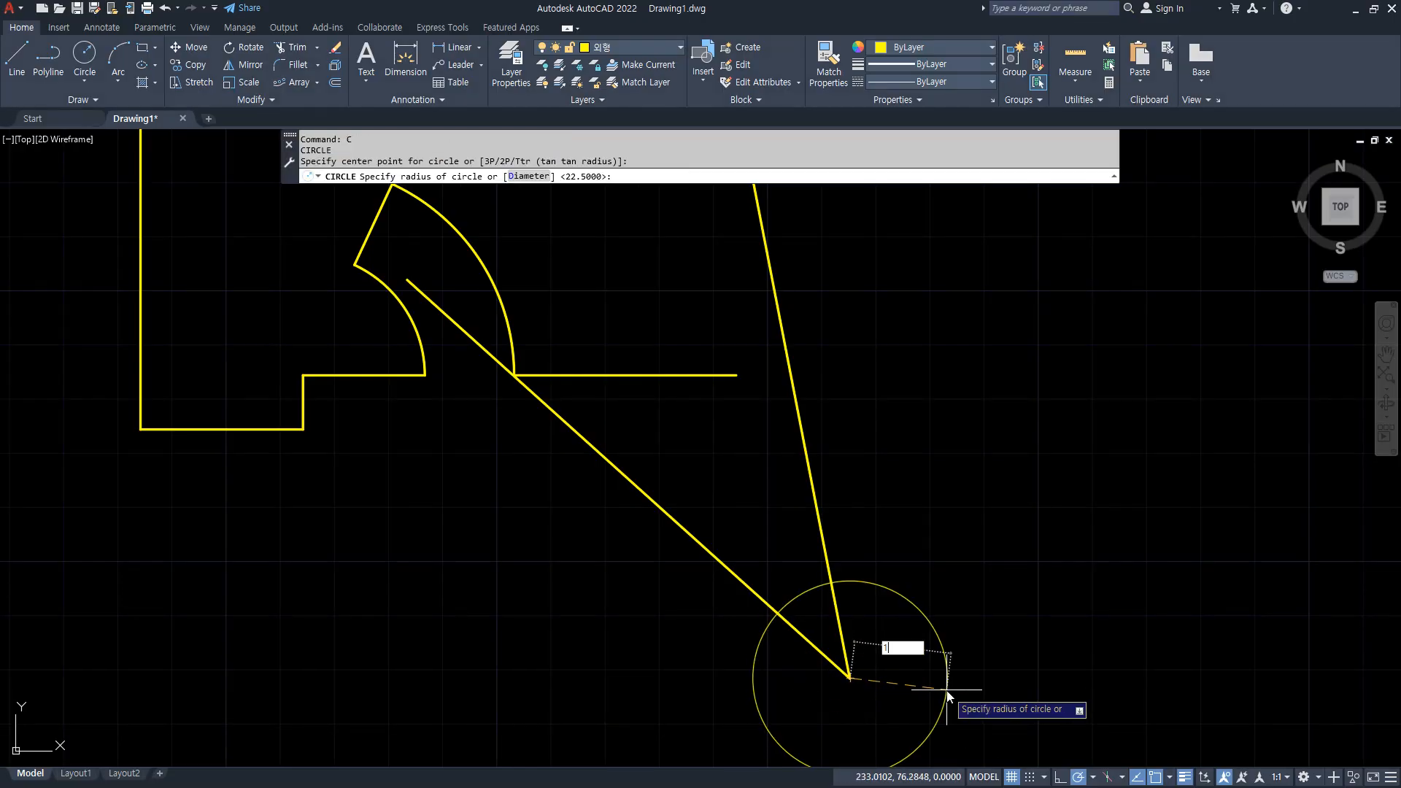
pyautogui.press('Return')
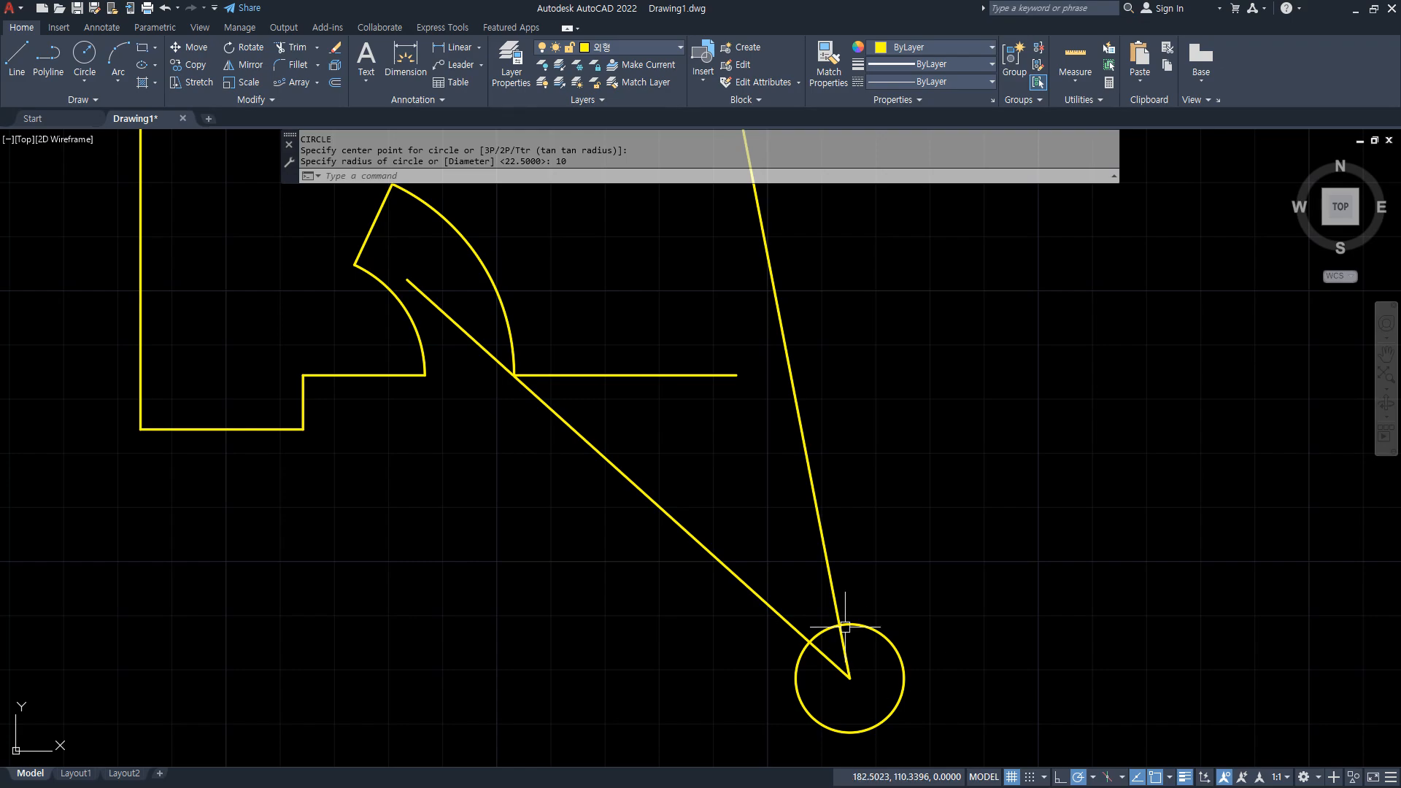
# Trim the 37-degree line outside the circle to leave a short segment, and erase the circle.
pyautogui.write('tr')
pyautogui.press('Return')
pyautogui.click(479, 340)
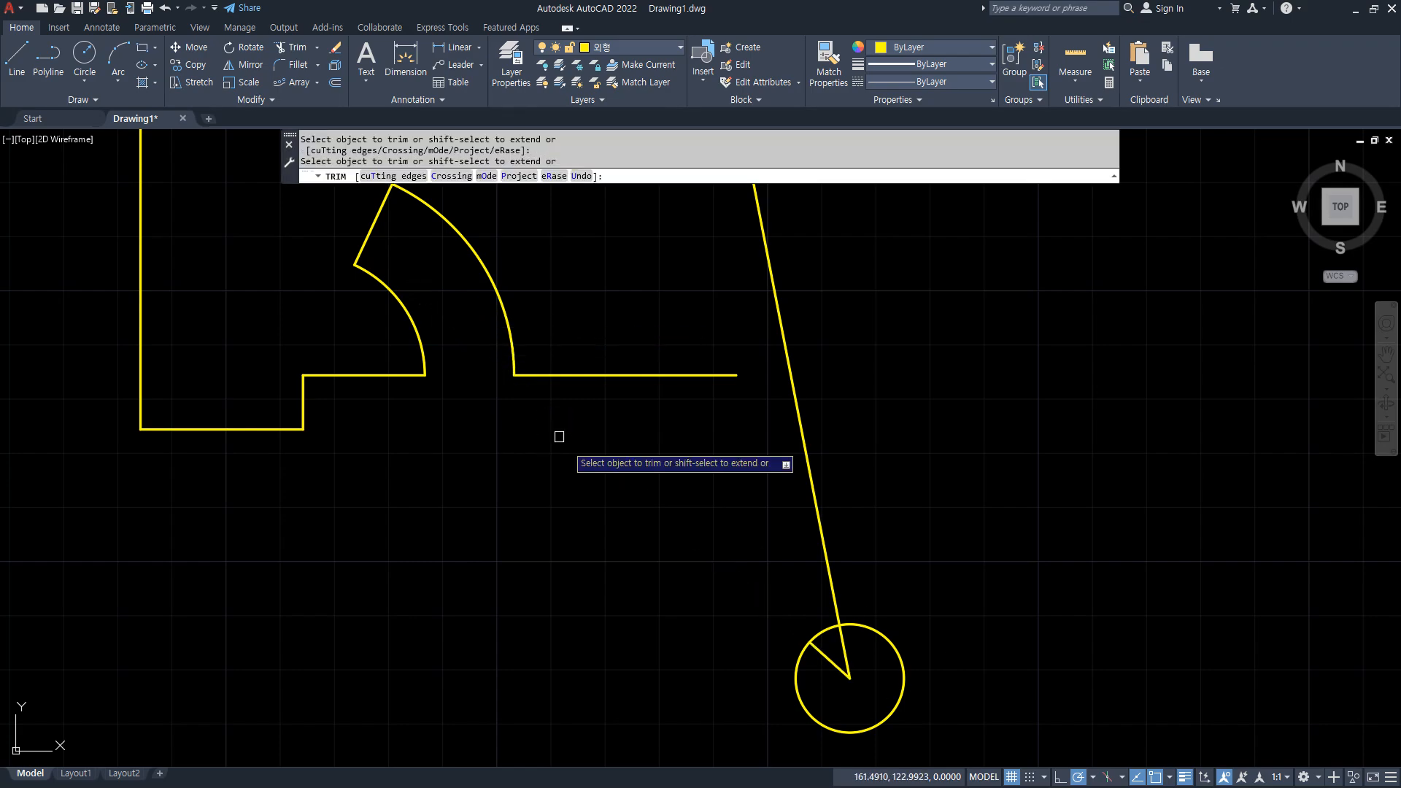
pyautogui.press('Return')
pyautogui.click(891, 642)
pyautogui.write('e')
pyautogui.press('Return')
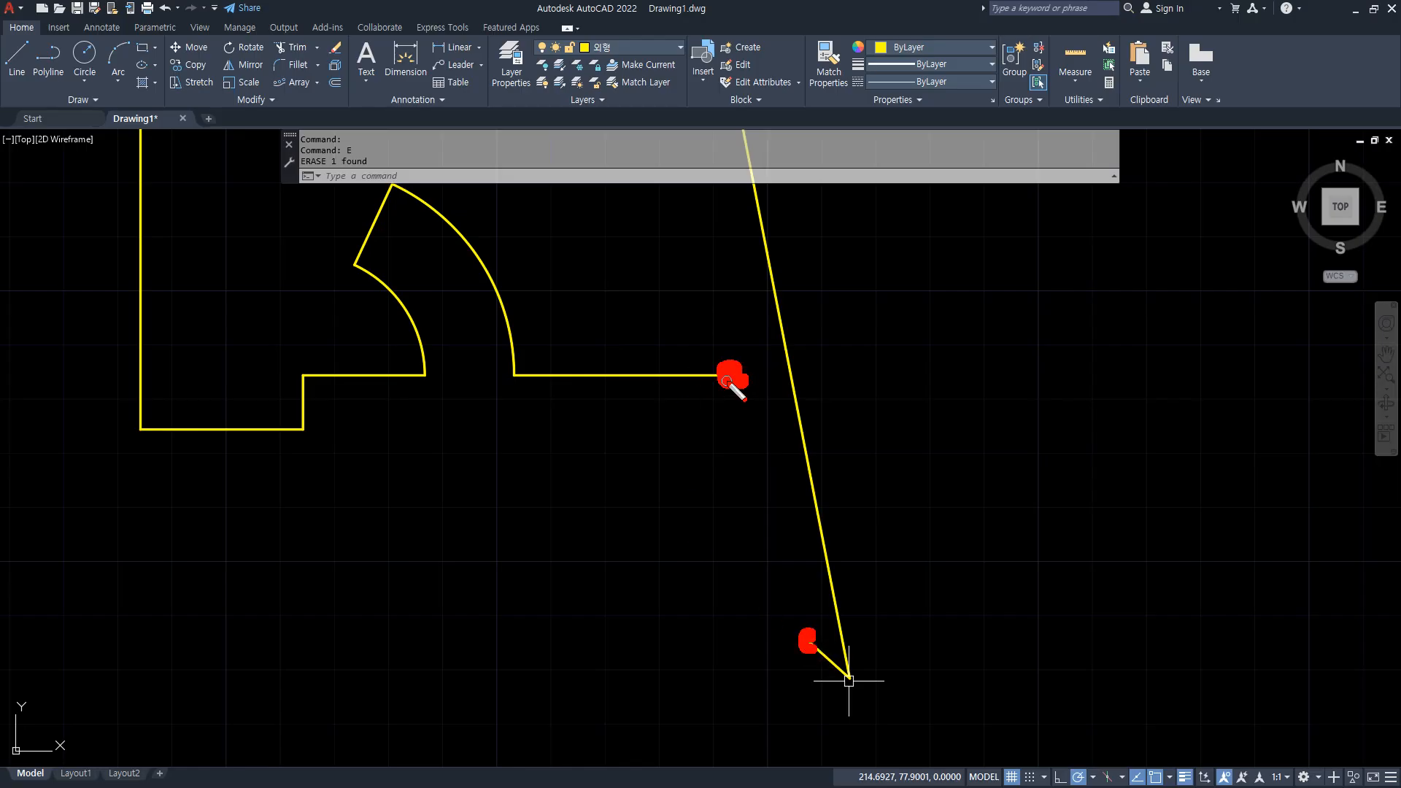
# Move the sloped line and its short segment so the segment's free end meets the bottom edge's right endpoint.
pyautogui.write('m')
pyautogui.press('Return')
pyautogui.click(871, 706)
pyautogui.click(817, 637)
pyautogui.press('Return')
pyautogui.click(810, 642)
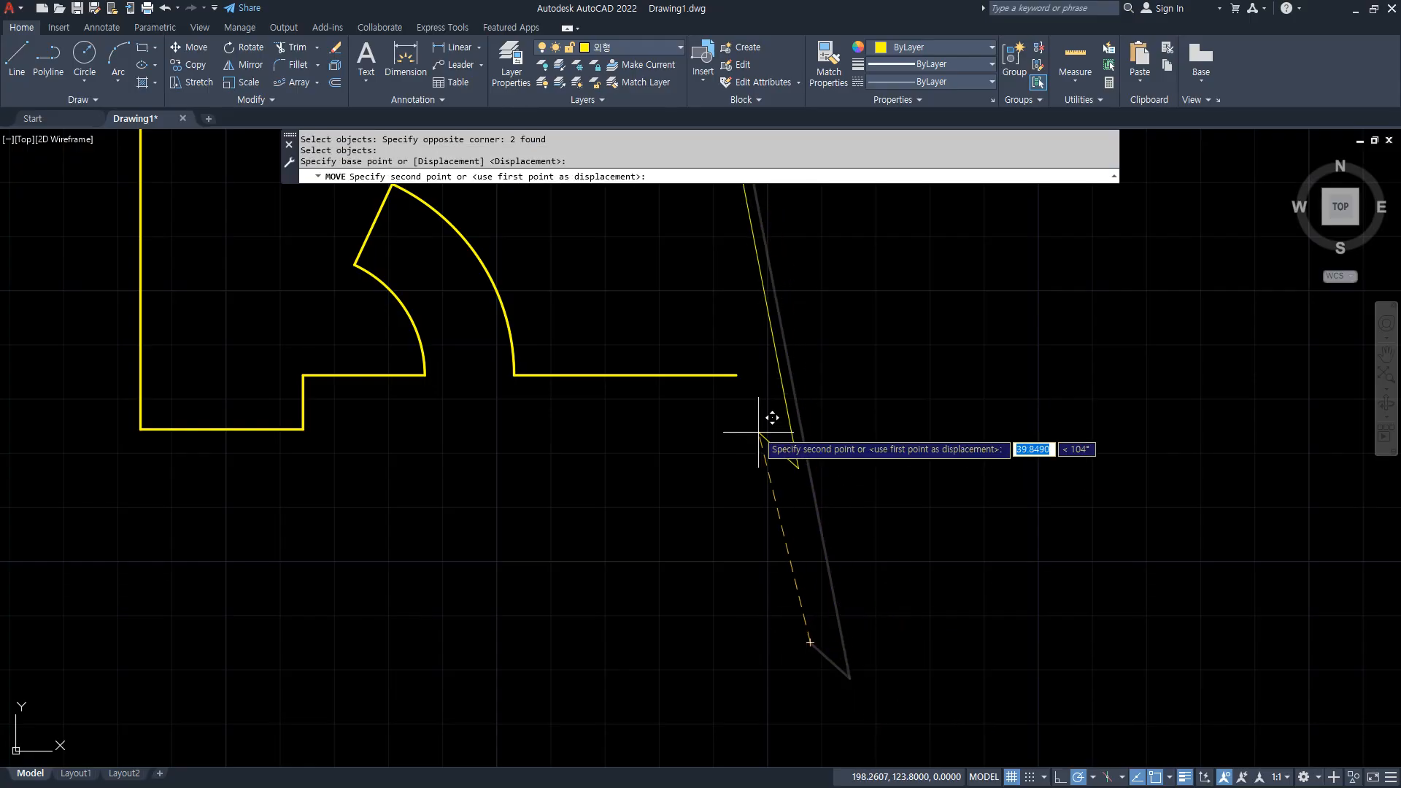
pyautogui.click(737, 375)
# Trim the overhanging ends of the top edge and the sloped line at the upper right corner.
pyautogui.scroll(-2, 740, 376)
pyautogui.moveTo(692, 412); pyautogui.dragTo(684, 476, button='middle')
pyautogui.write('tr')
pyautogui.press('Return')
pyautogui.click(715, 292)
pyautogui.click(701, 272)
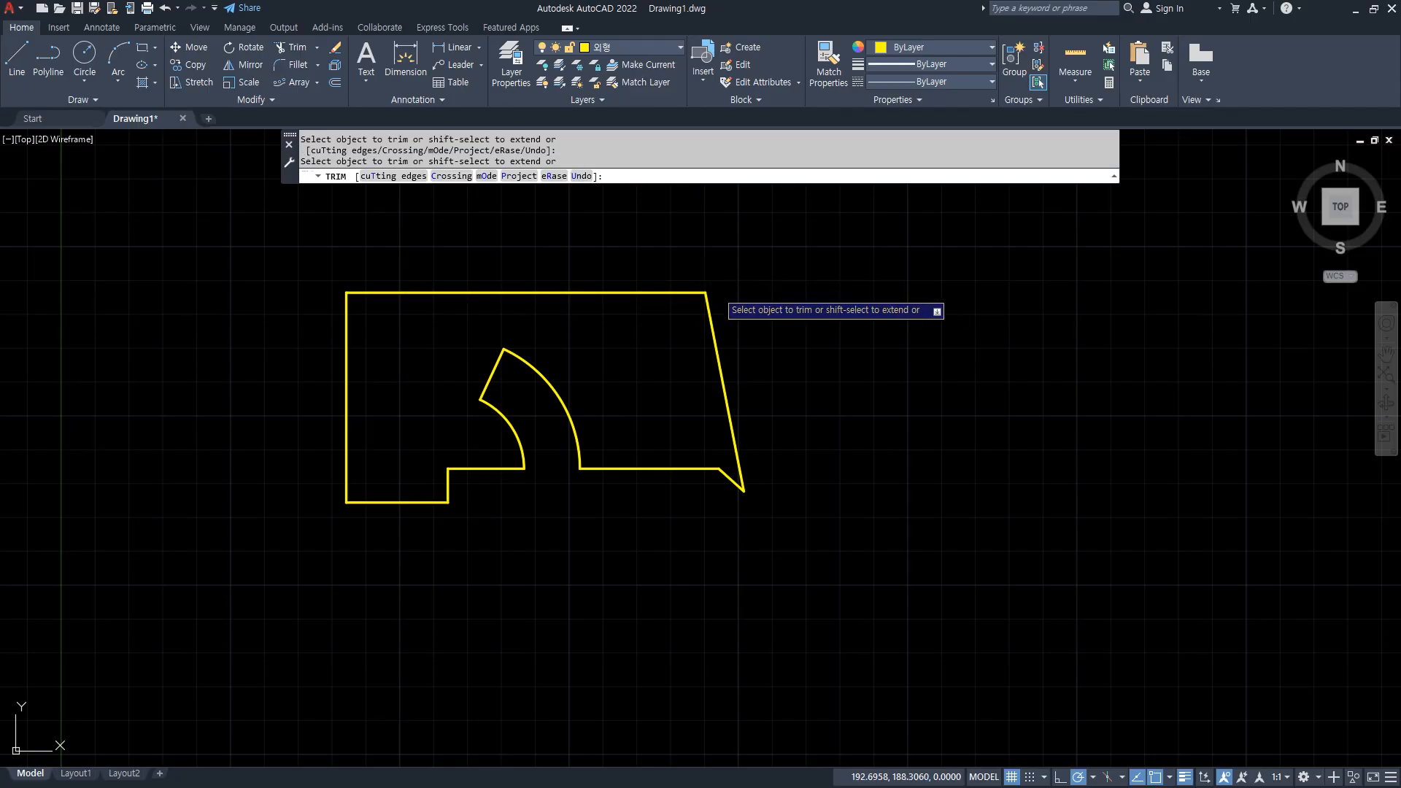
pyautogui.press('Return')
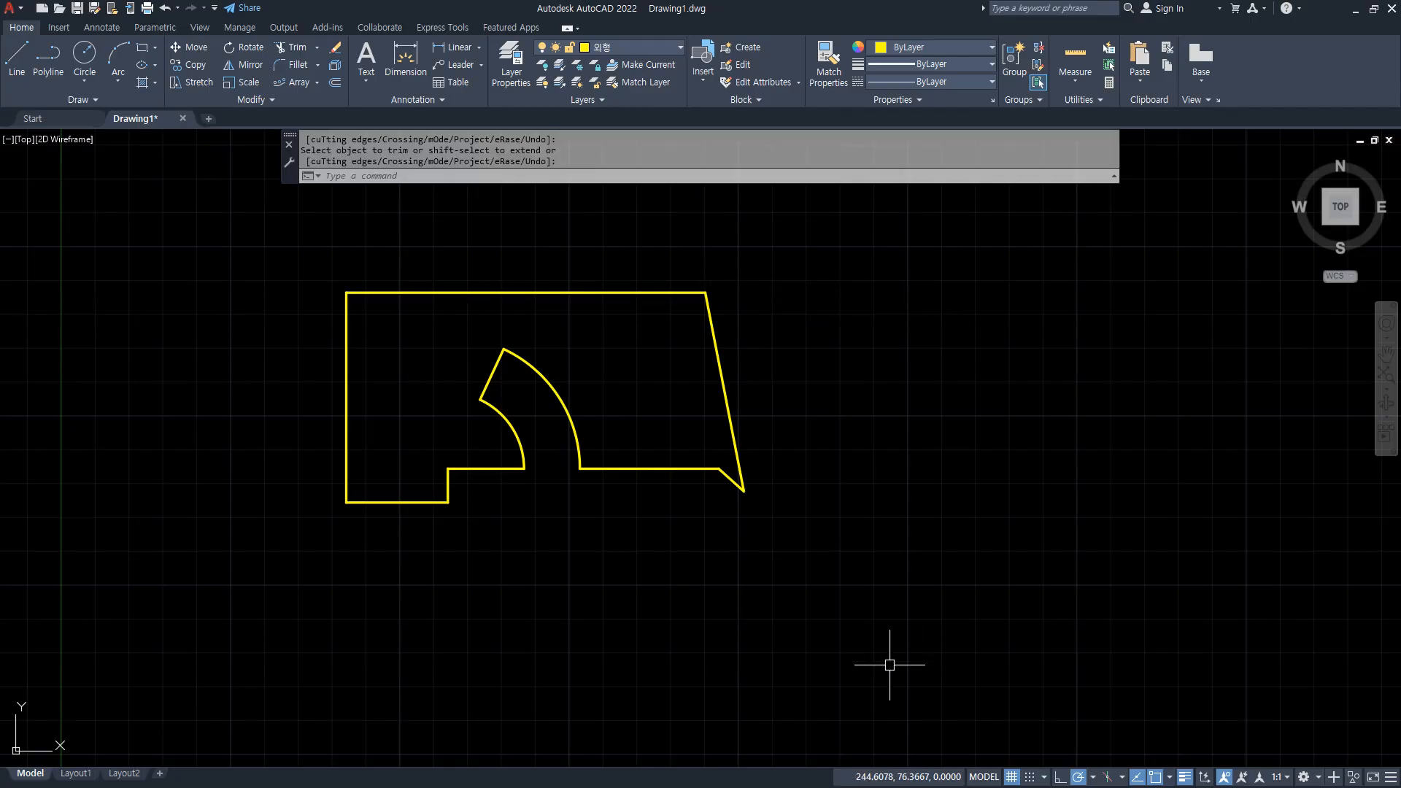